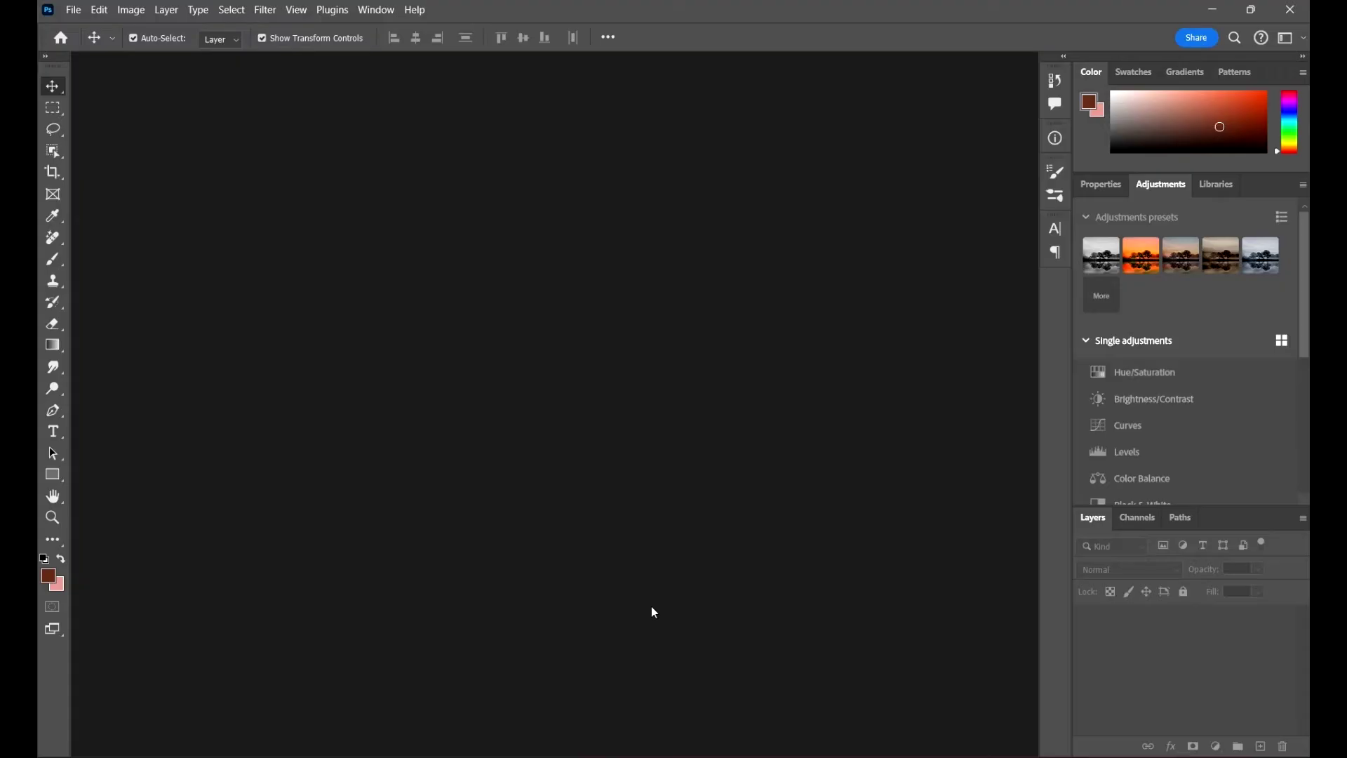
# Switch to the File Explorer folder "07 Color and Camera Raw in Adobe Photoshop" and look over IMG_1178, IMG_9072 and IMG_9089 with their file sizes
pyautogui.moveTo(699, 755)
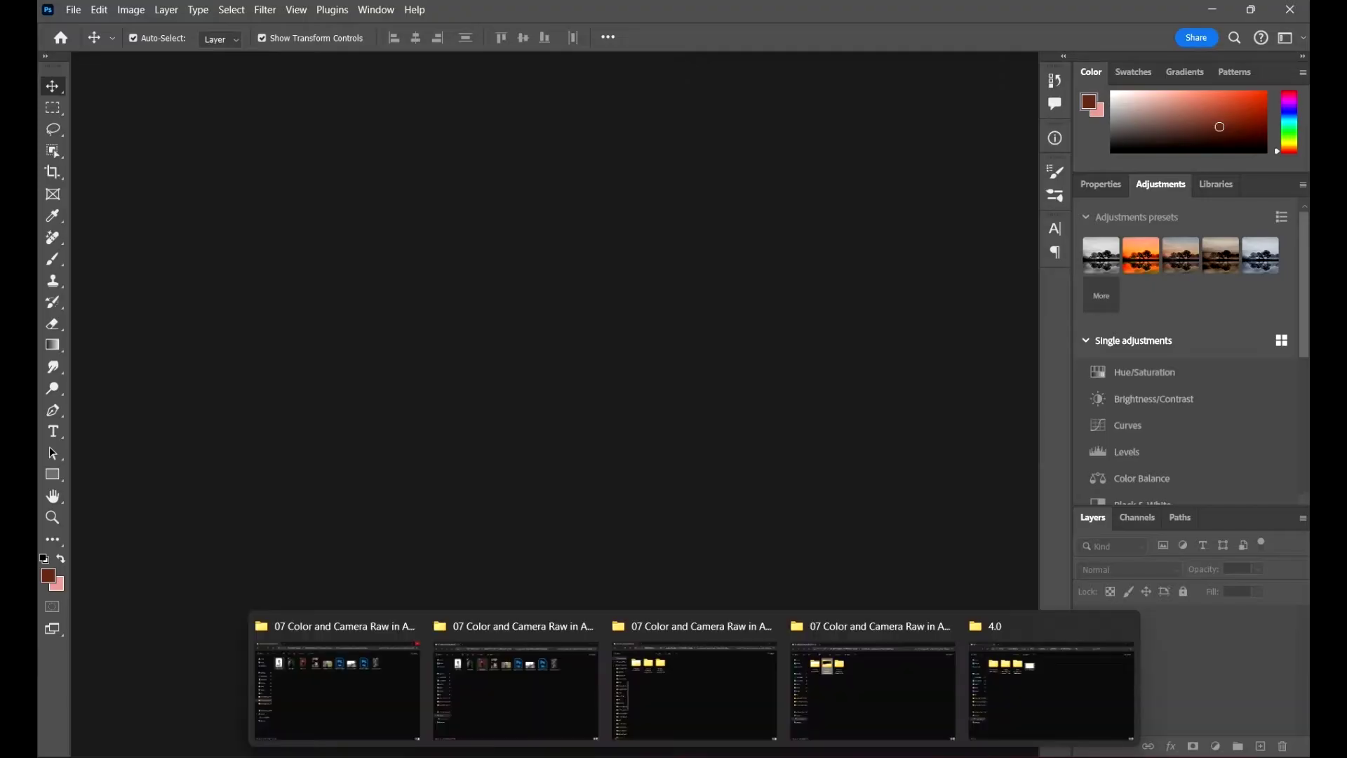
pyautogui.click(520, 680)
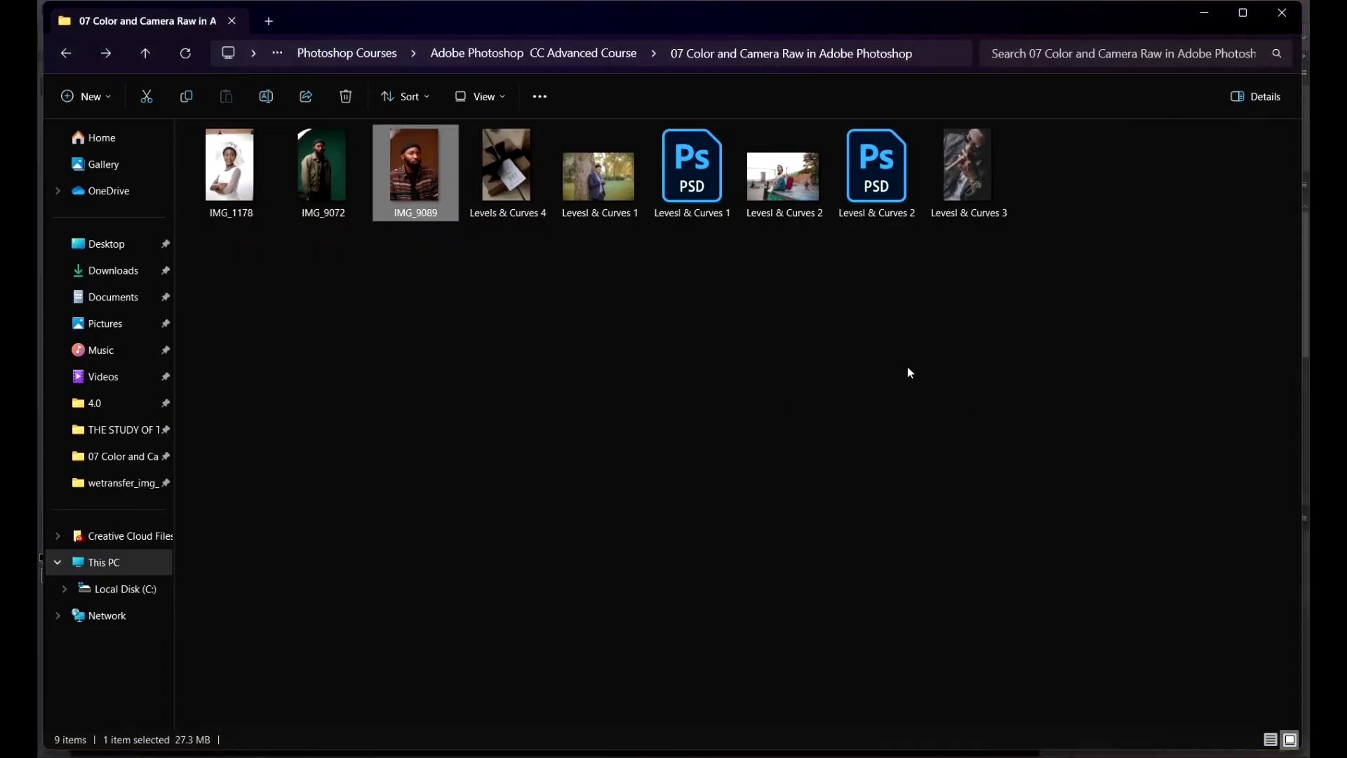
pyautogui.click(571, 334)
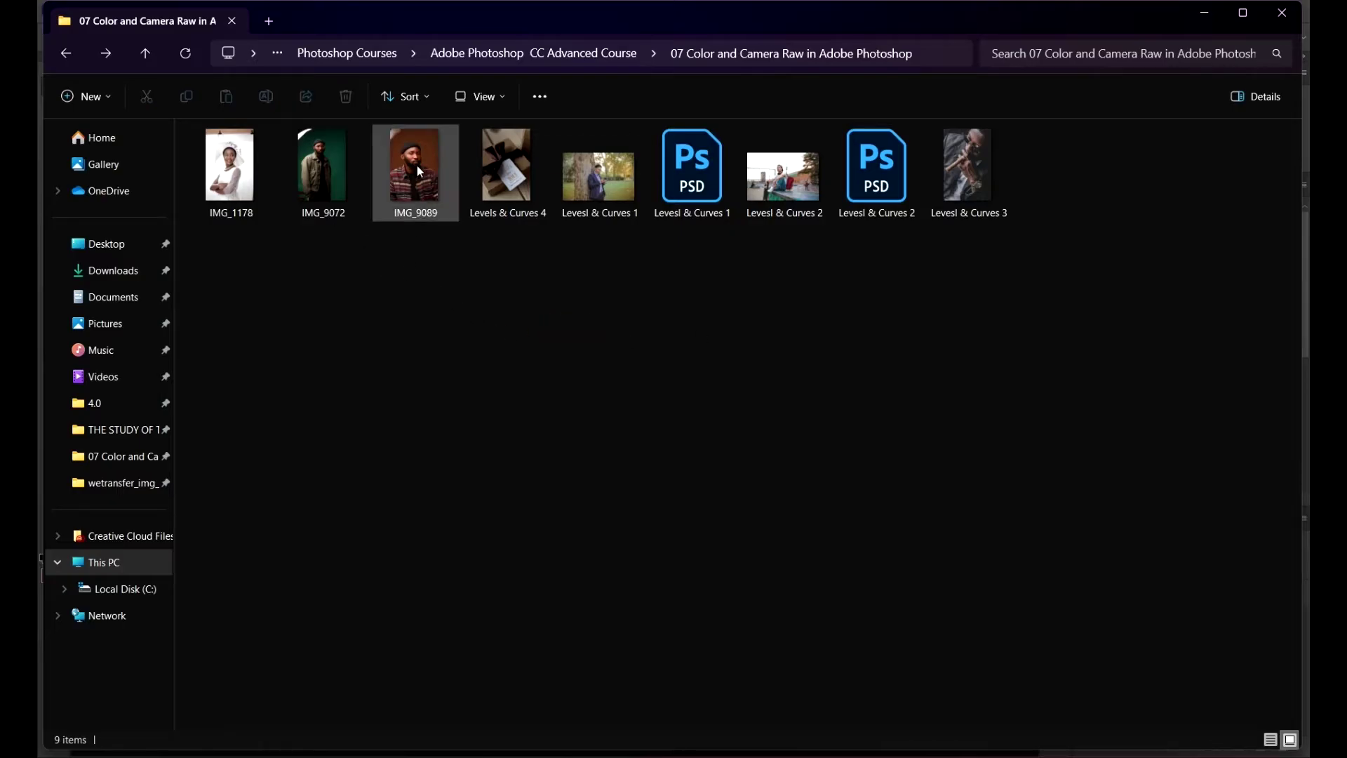
pyautogui.click(330, 197)
pyautogui.click(318, 212)
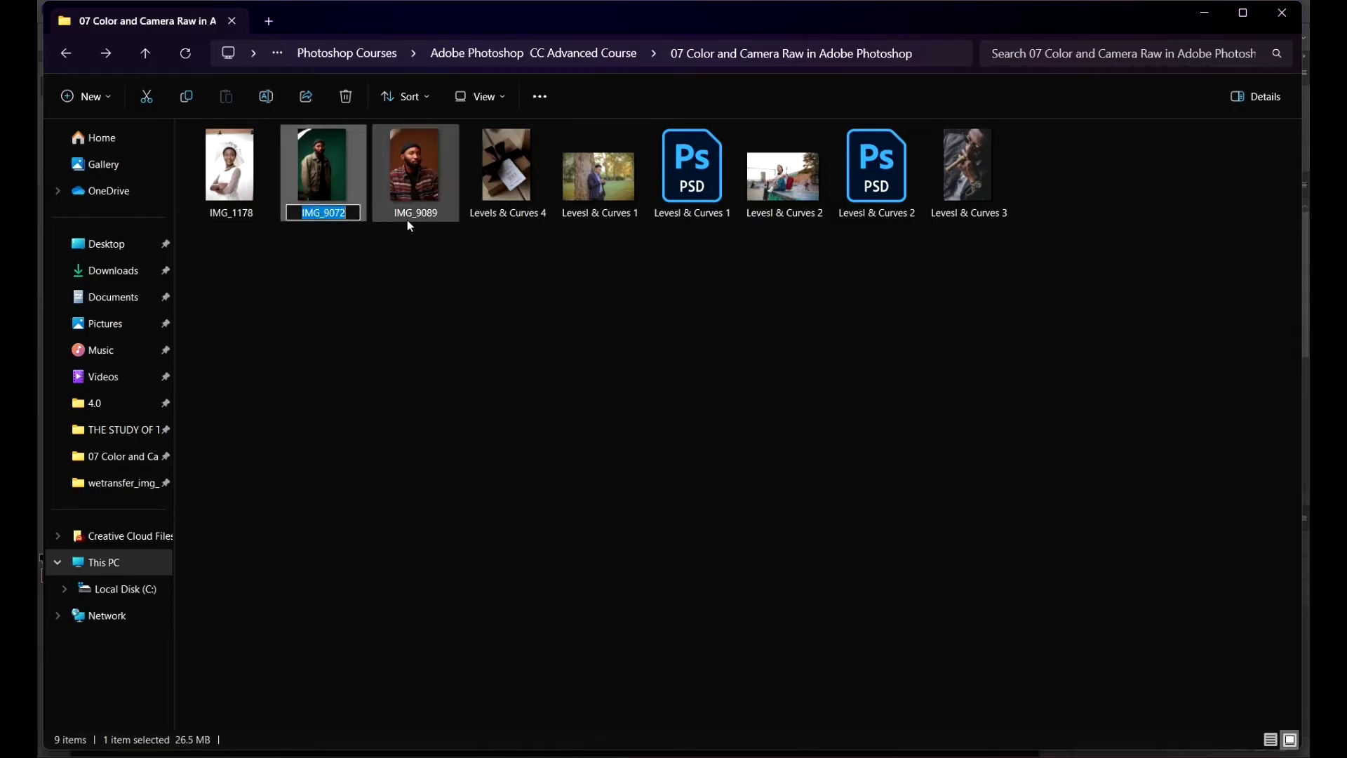
pyautogui.click(383, 201)
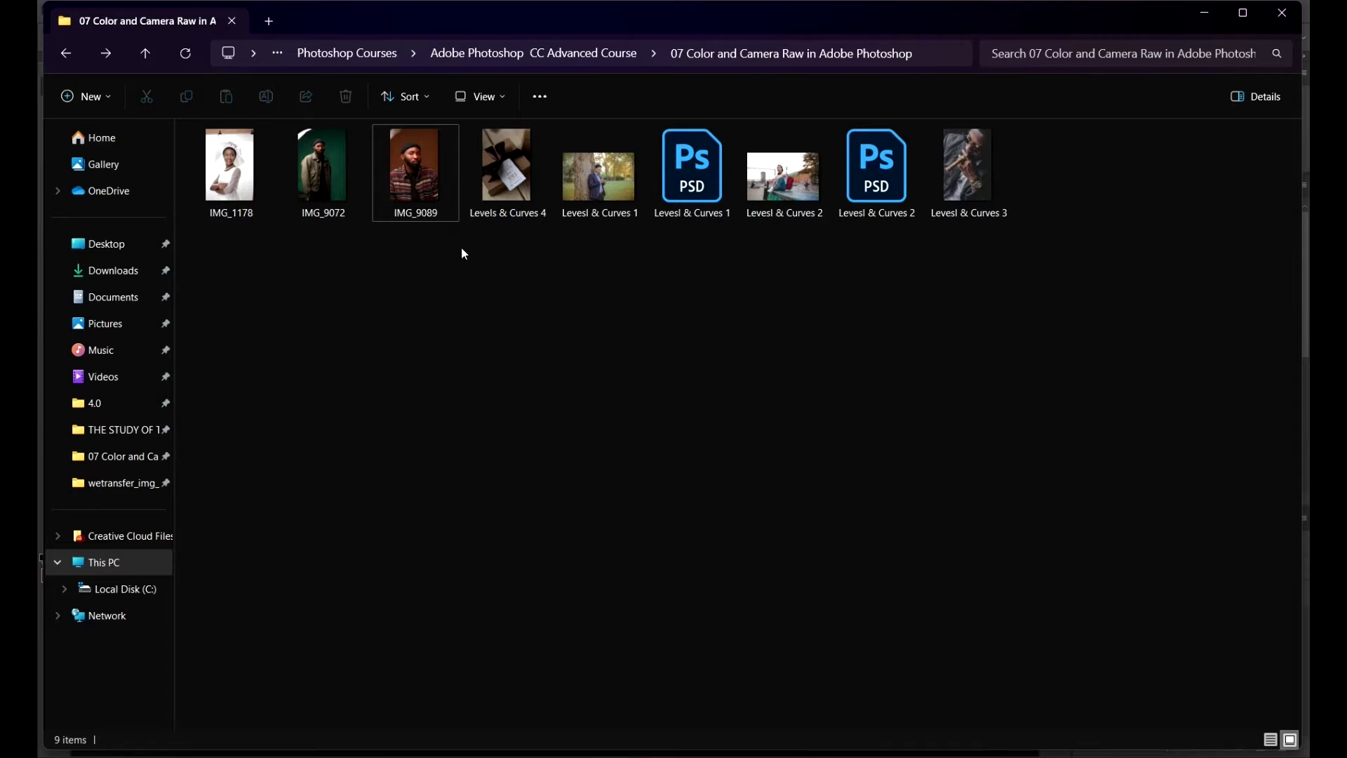
pyautogui.click(428, 168)
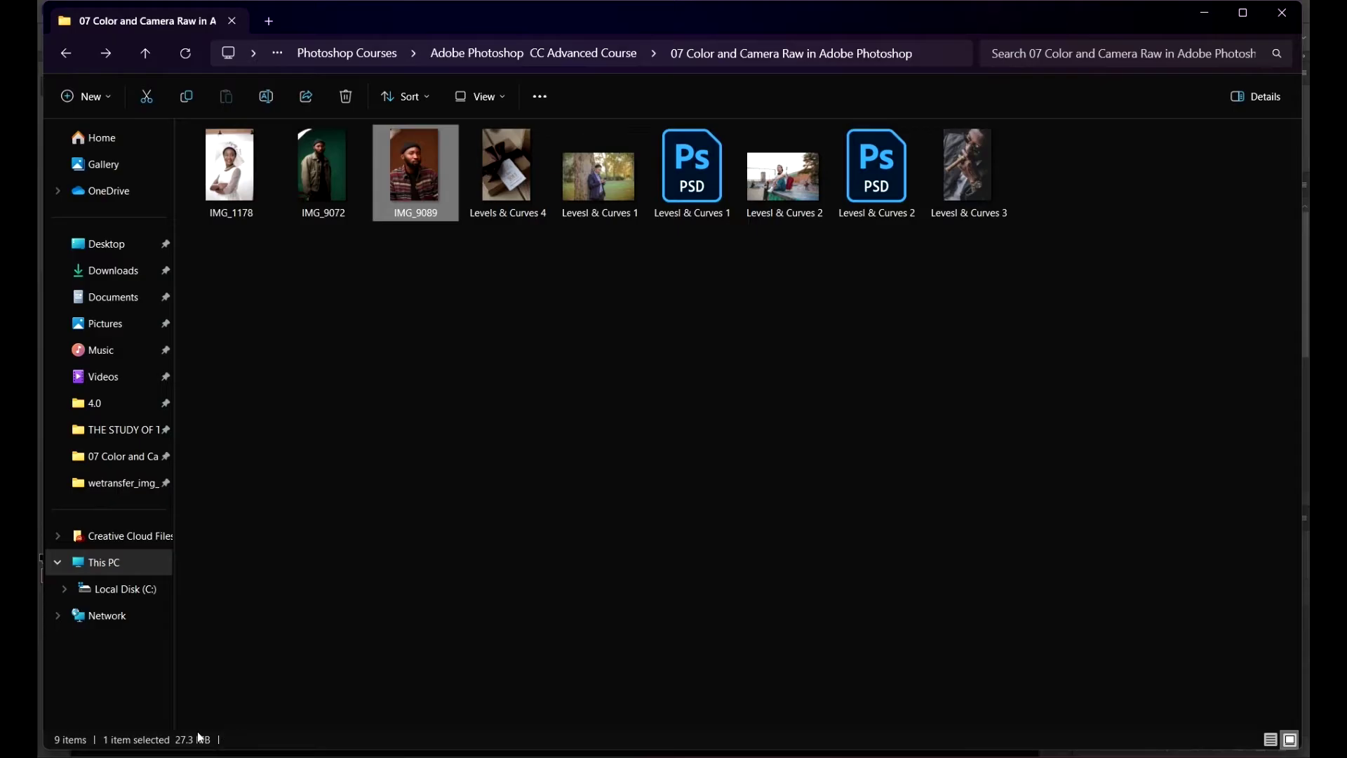
pyautogui.click(335, 176)
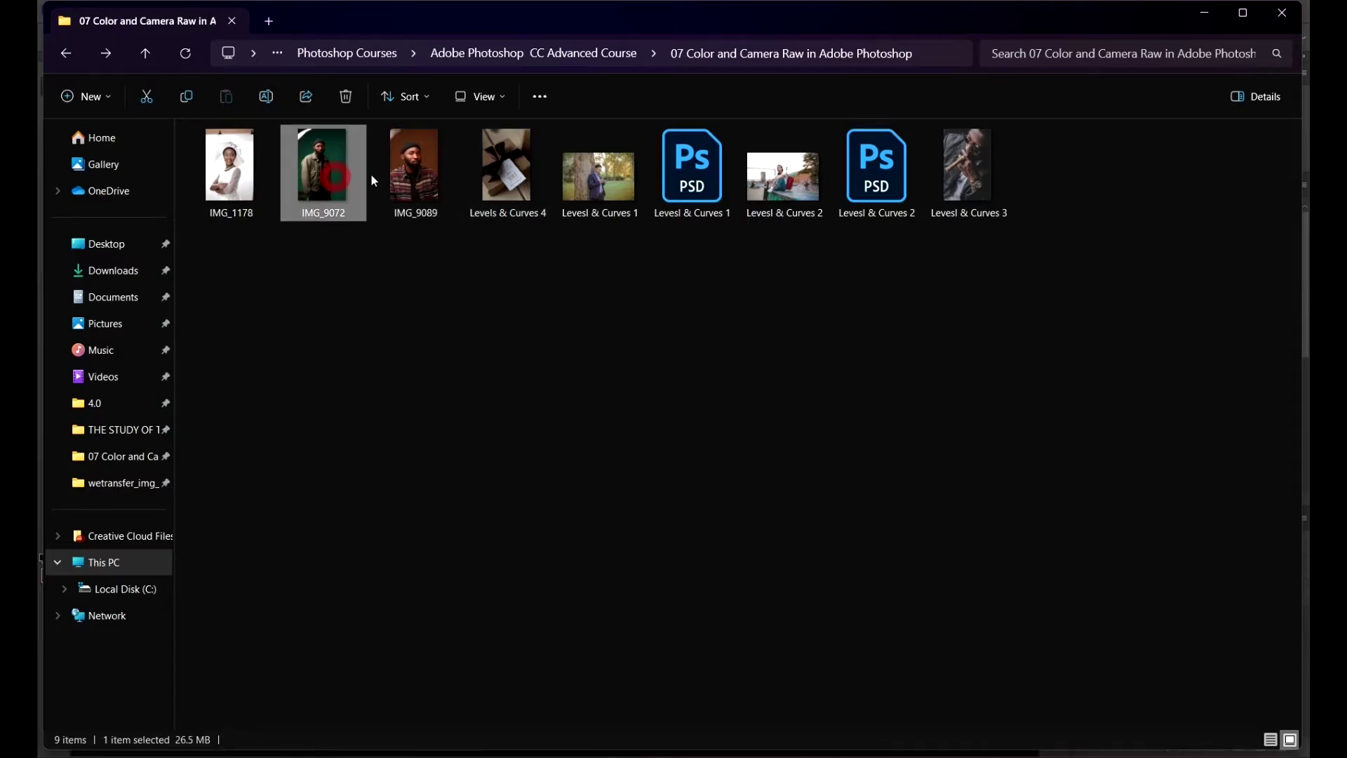
pyautogui.click(223, 200)
pyautogui.click(387, 301)
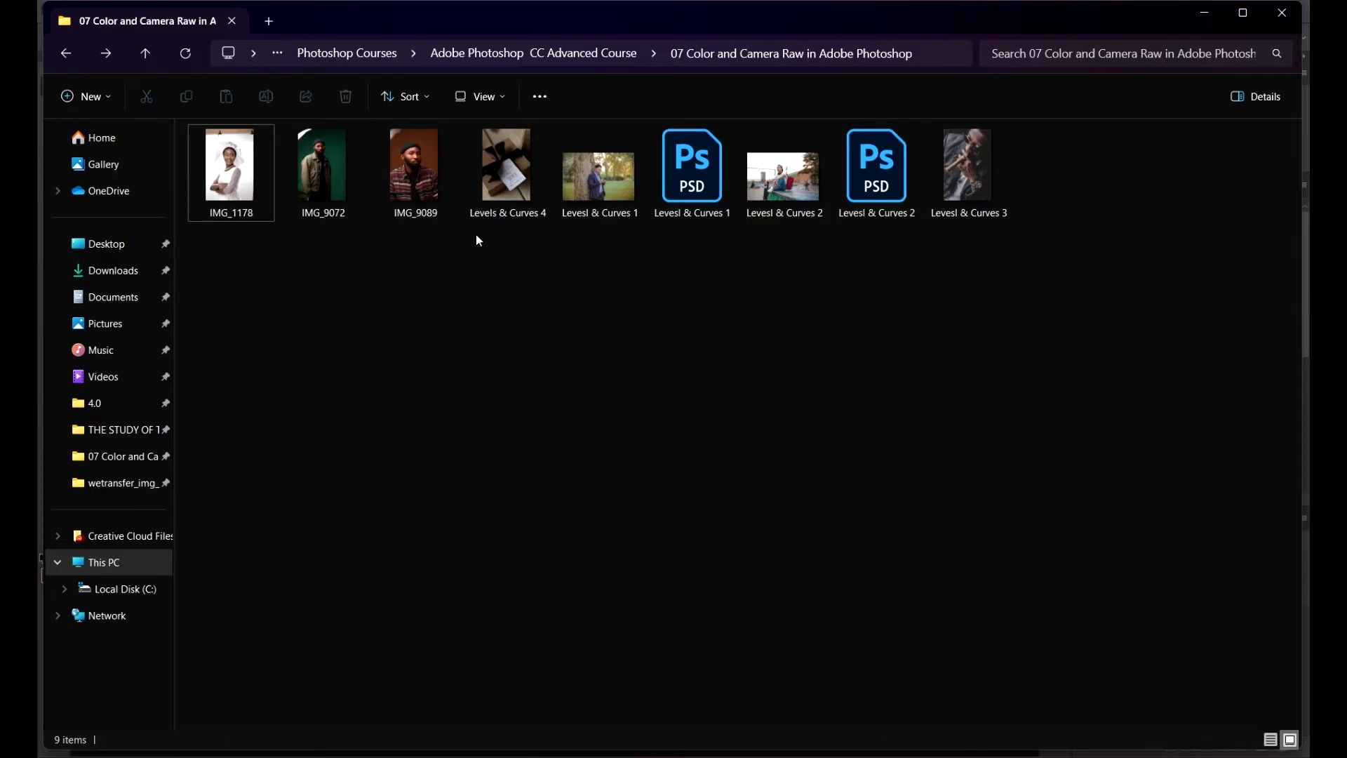
# Open IMG_9089 in the photo viewer and examine the skin texture around the eye, cheek and nose up close
pyautogui.doubleClick(427, 179)
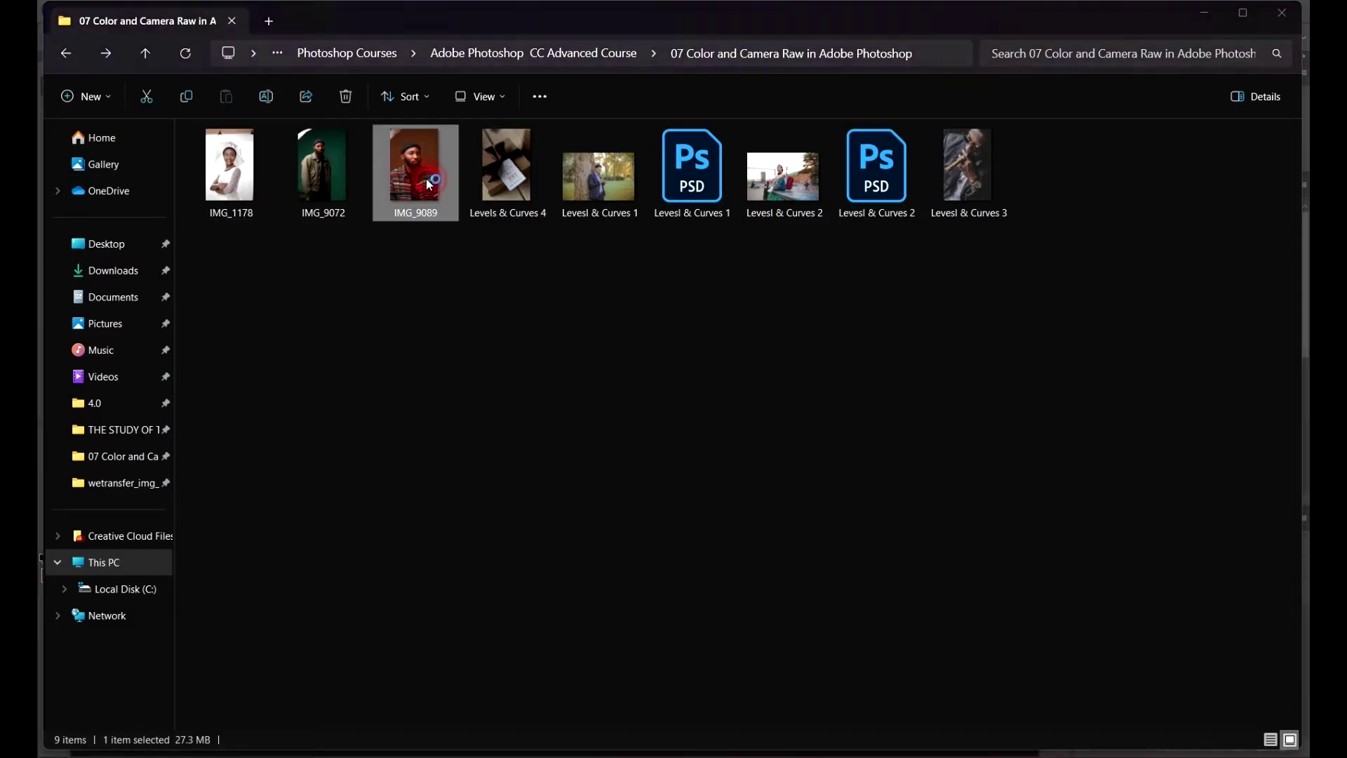
pyautogui.scroll(5, 686, 325)
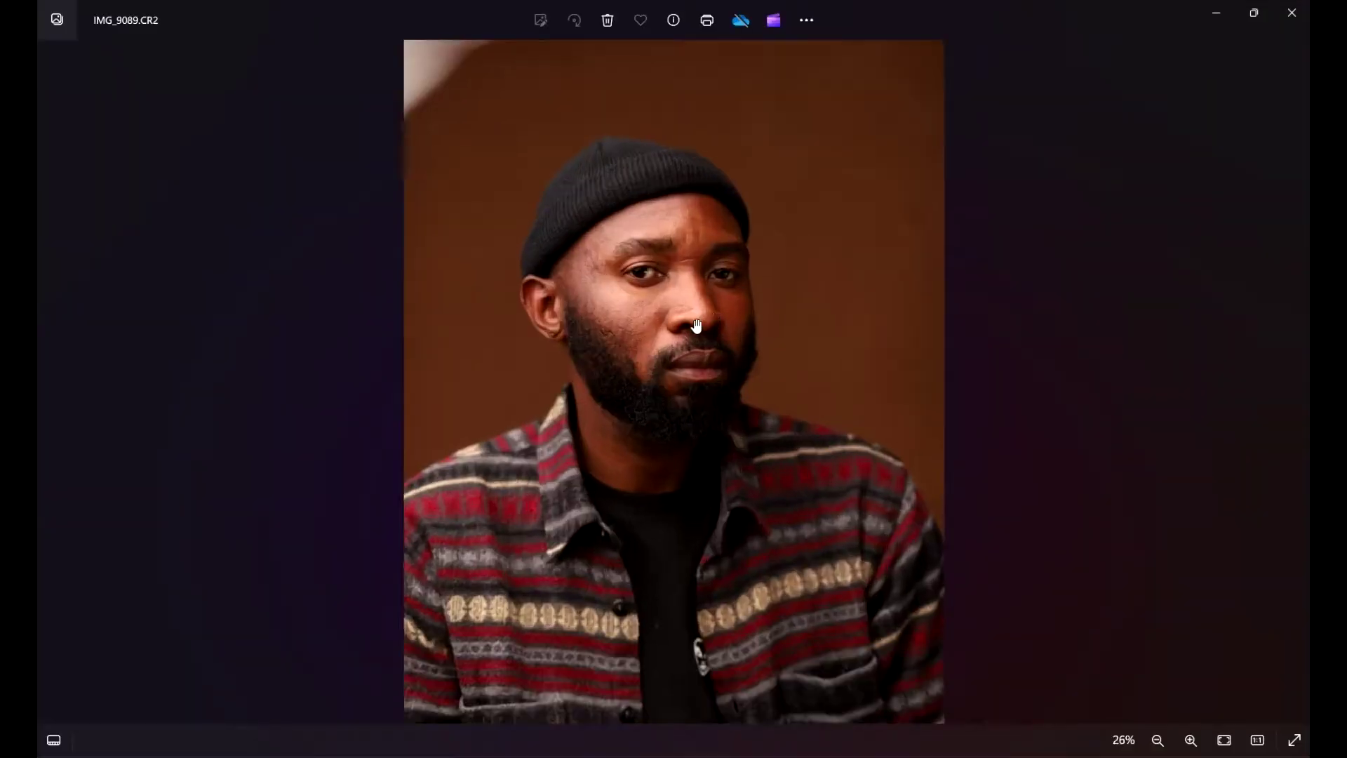
pyautogui.scroll(3, 658, 241)
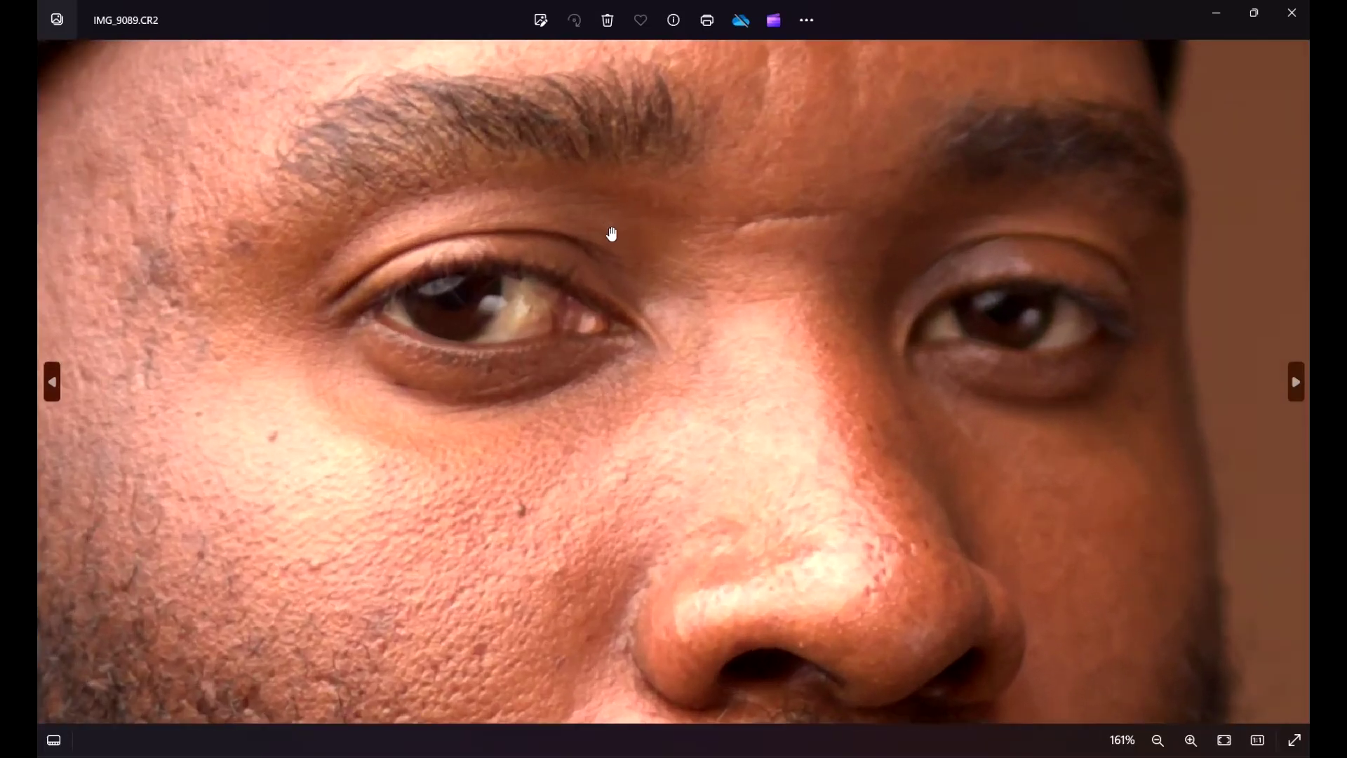
pyautogui.moveTo(512, 276); pyautogui.dragTo(855, 172)
pyautogui.scroll(1, 788, 98)
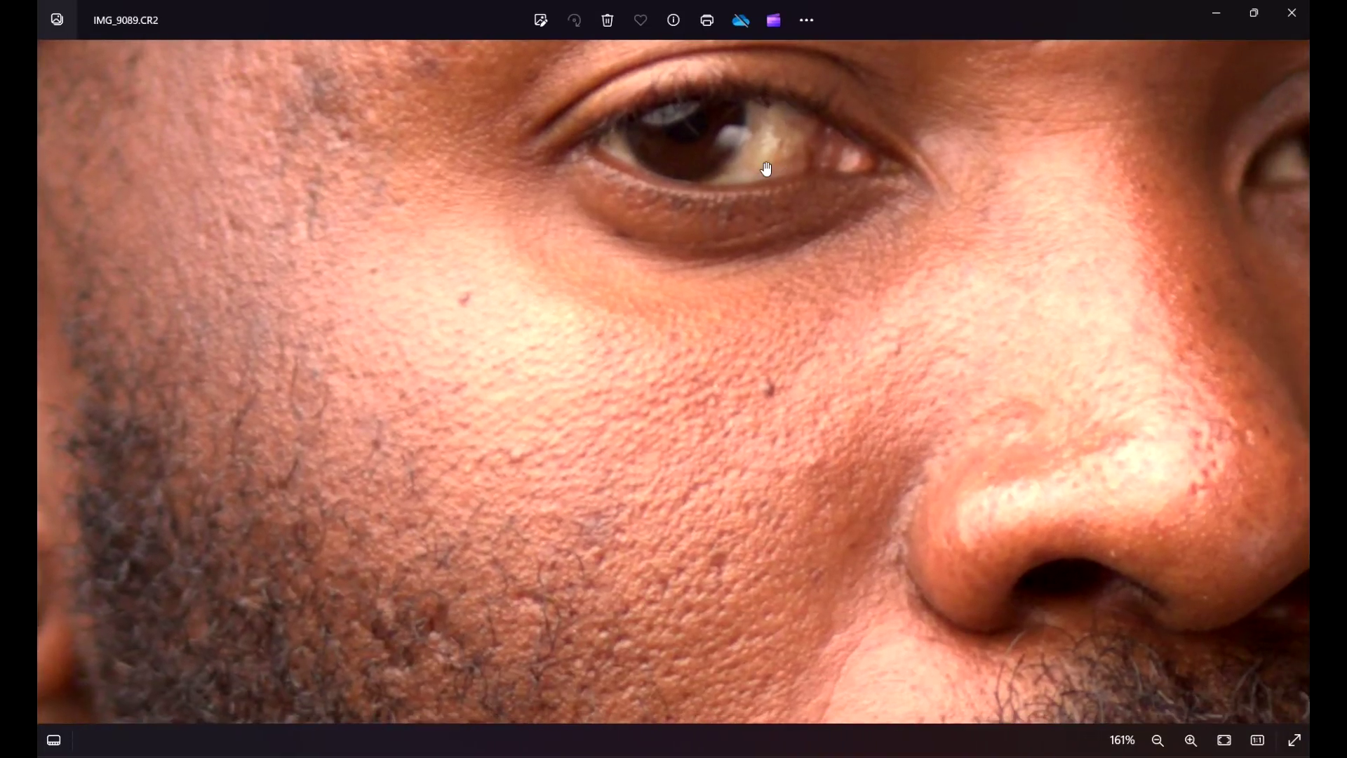
pyautogui.scroll(1, 764, 171)
pyautogui.moveTo(728, 295); pyautogui.dragTo(521, 110)
pyautogui.scroll(-2, 630, 308)
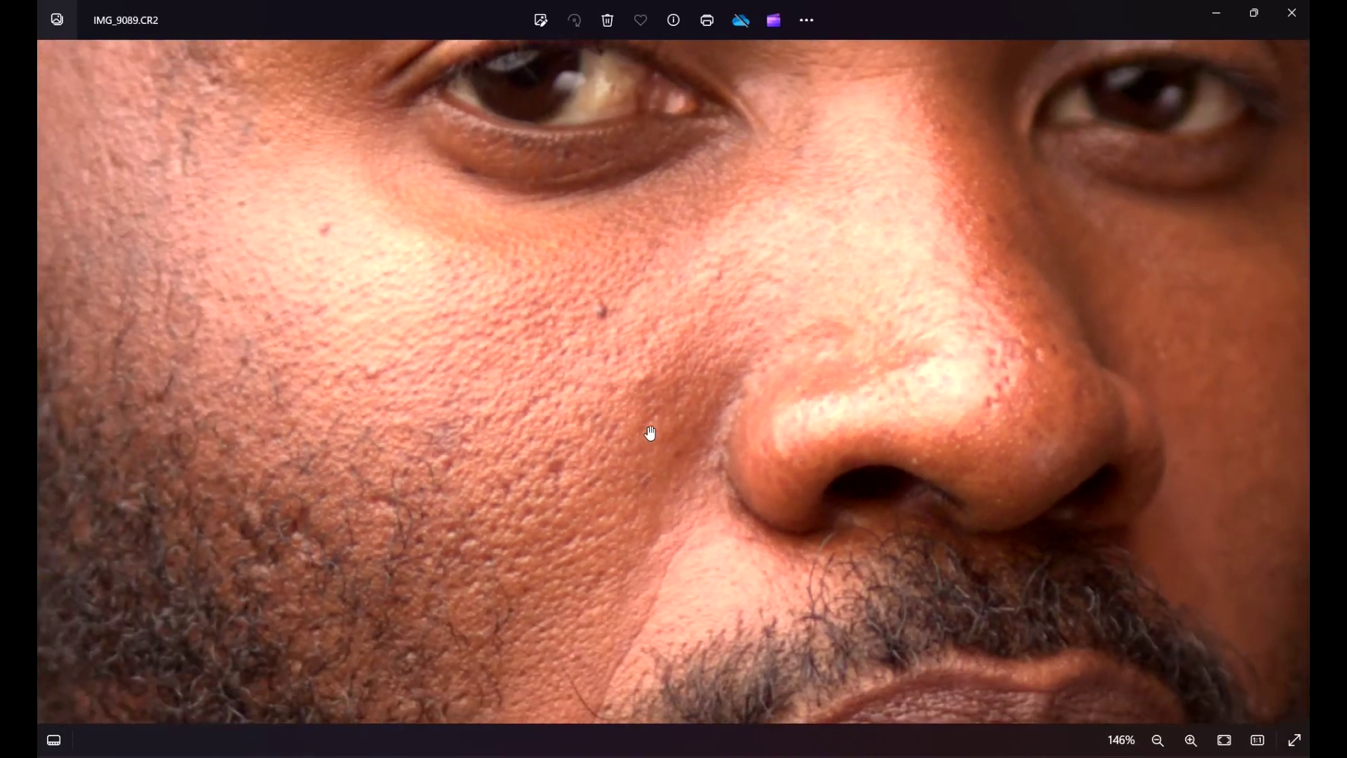
pyautogui.moveTo(640, 424); pyautogui.dragTo(632, 376)
pyautogui.scroll(-2, 640, 336)
# Examine the eyebrow and forehead detail in IMG_9089, view the whole face again, and close the photo
pyautogui.scroll(2, 703, 147)
pyautogui.moveTo(683, 146); pyautogui.dragTo(656, 341)
pyautogui.scroll(-4, 614, 292)
pyautogui.scroll(6, 584, 360)
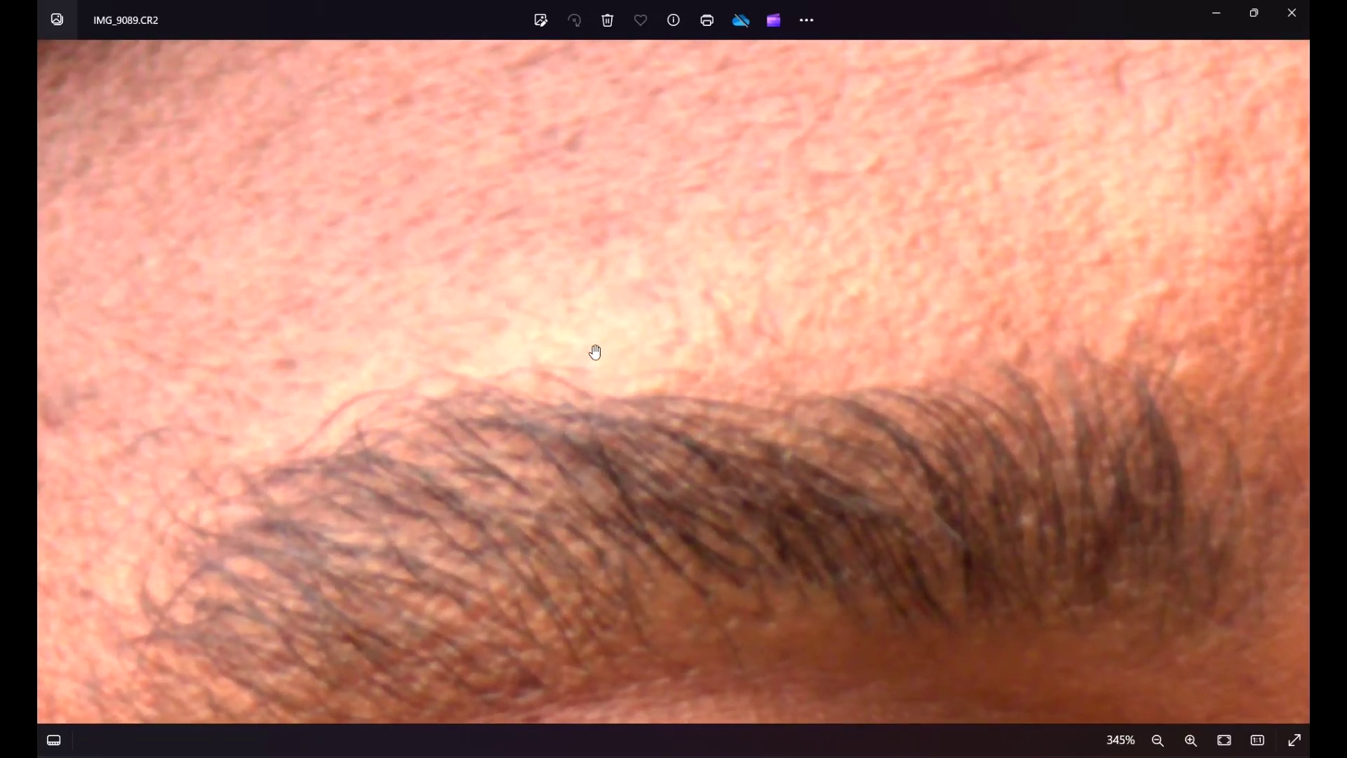
pyautogui.scroll(1, 596, 319)
pyautogui.scroll(-8, 627, 332)
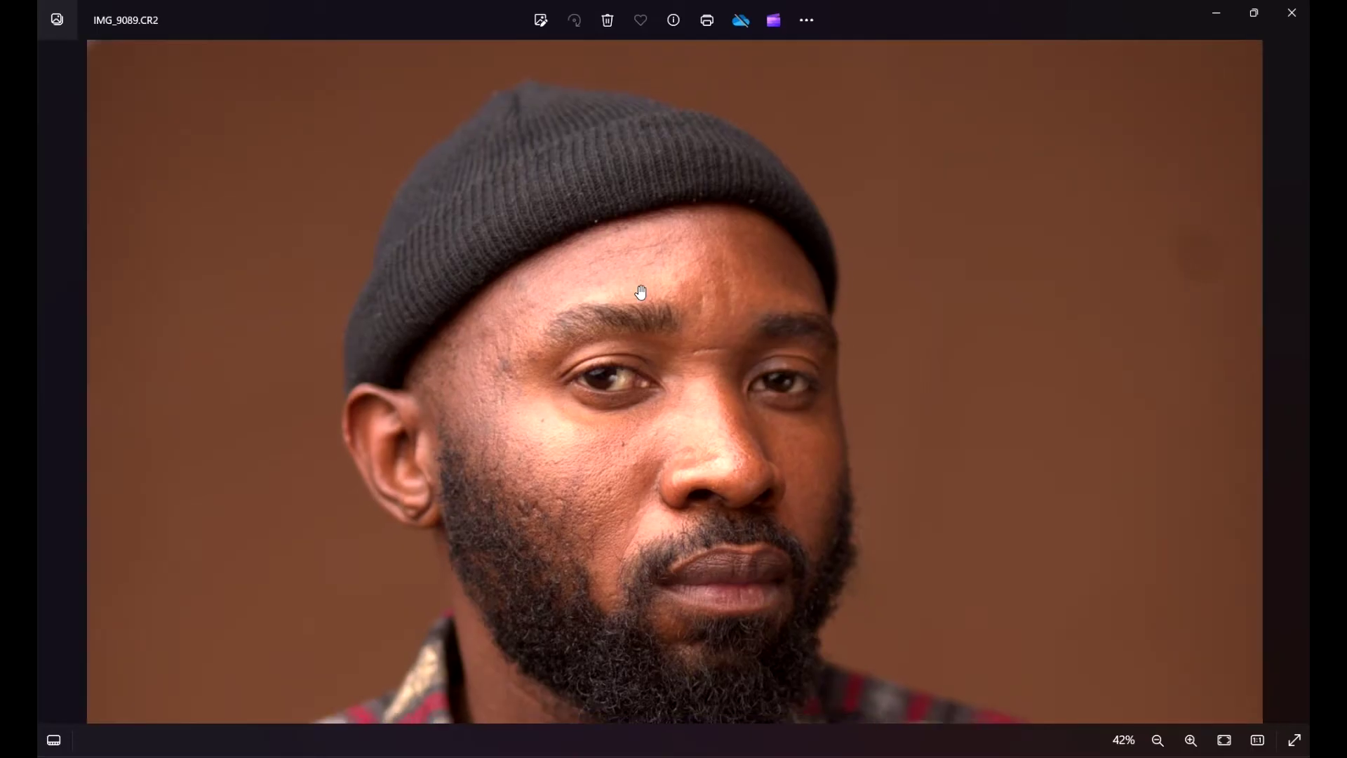
pyautogui.moveTo(612, 375); pyautogui.dragTo(445, 323)
pyautogui.scroll(2, 659, 158)
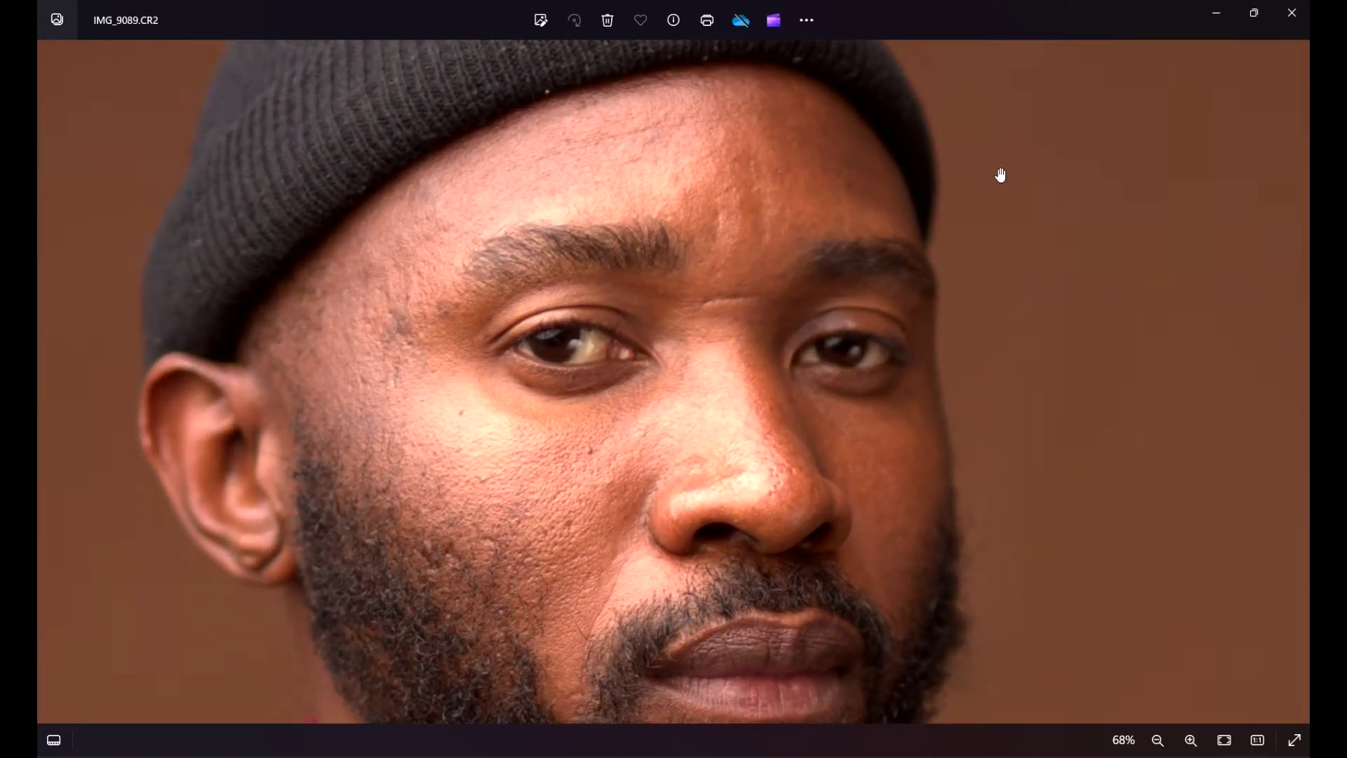
pyautogui.click(1292, 13)
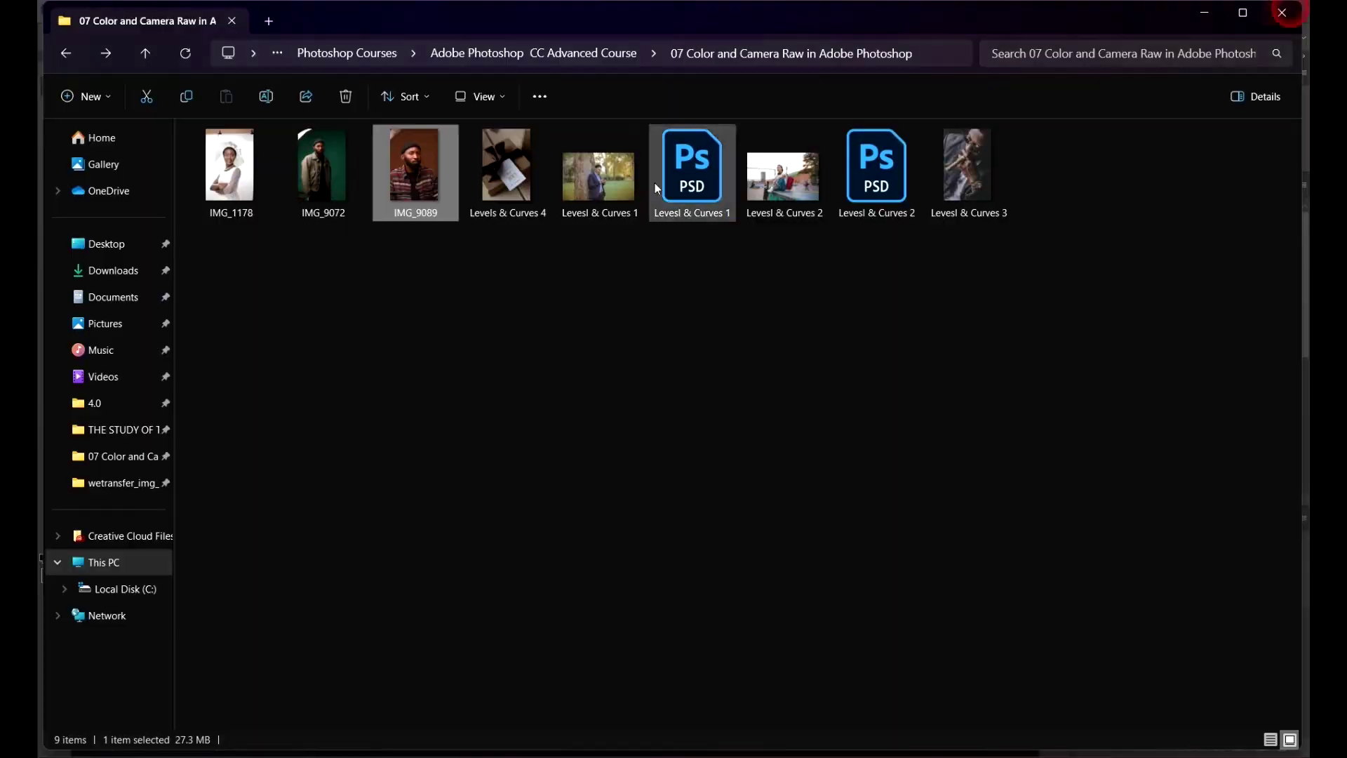
# Open IMG_1178 in the photo viewer and examine the weave along the white hat's edge at high magnification
pyautogui.doubleClick(239, 163)
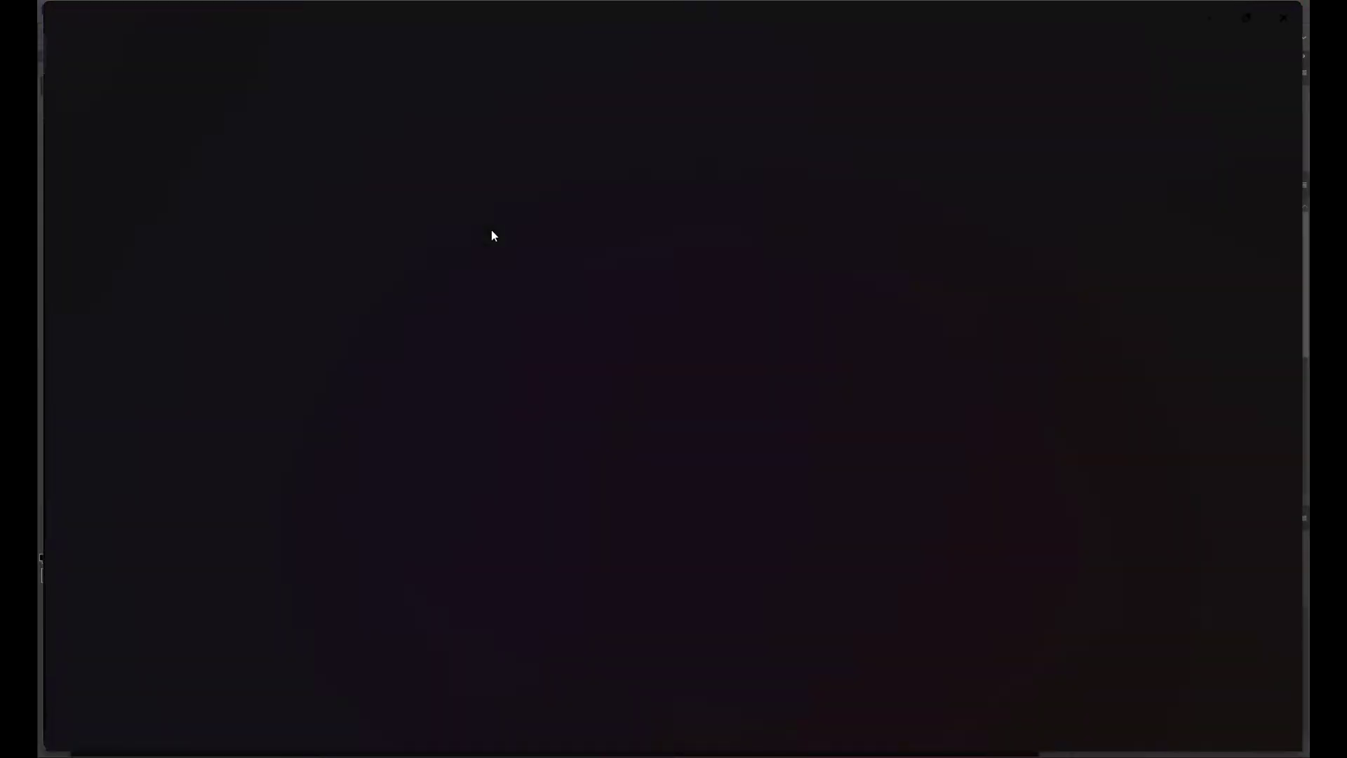
pyautogui.scroll(2, 706, 266)
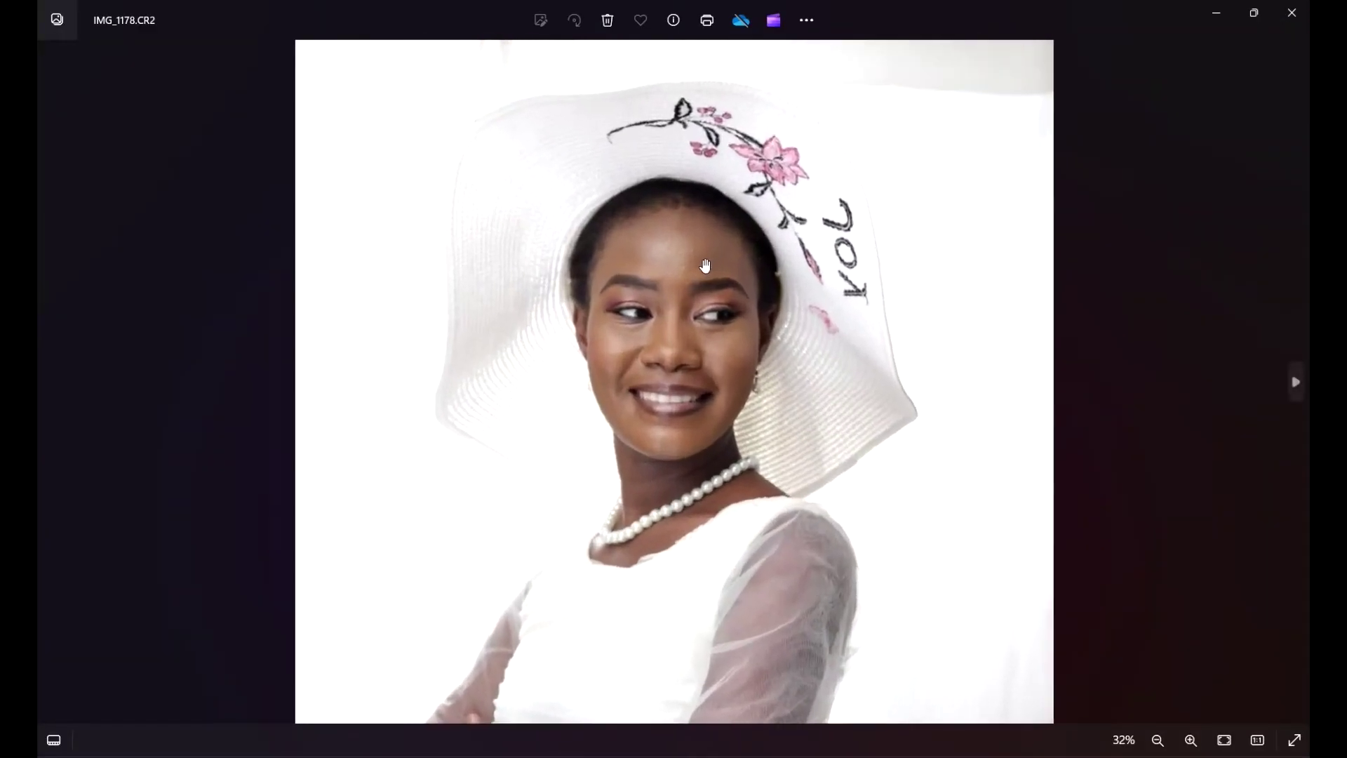
pyautogui.scroll(8, 1032, 301)
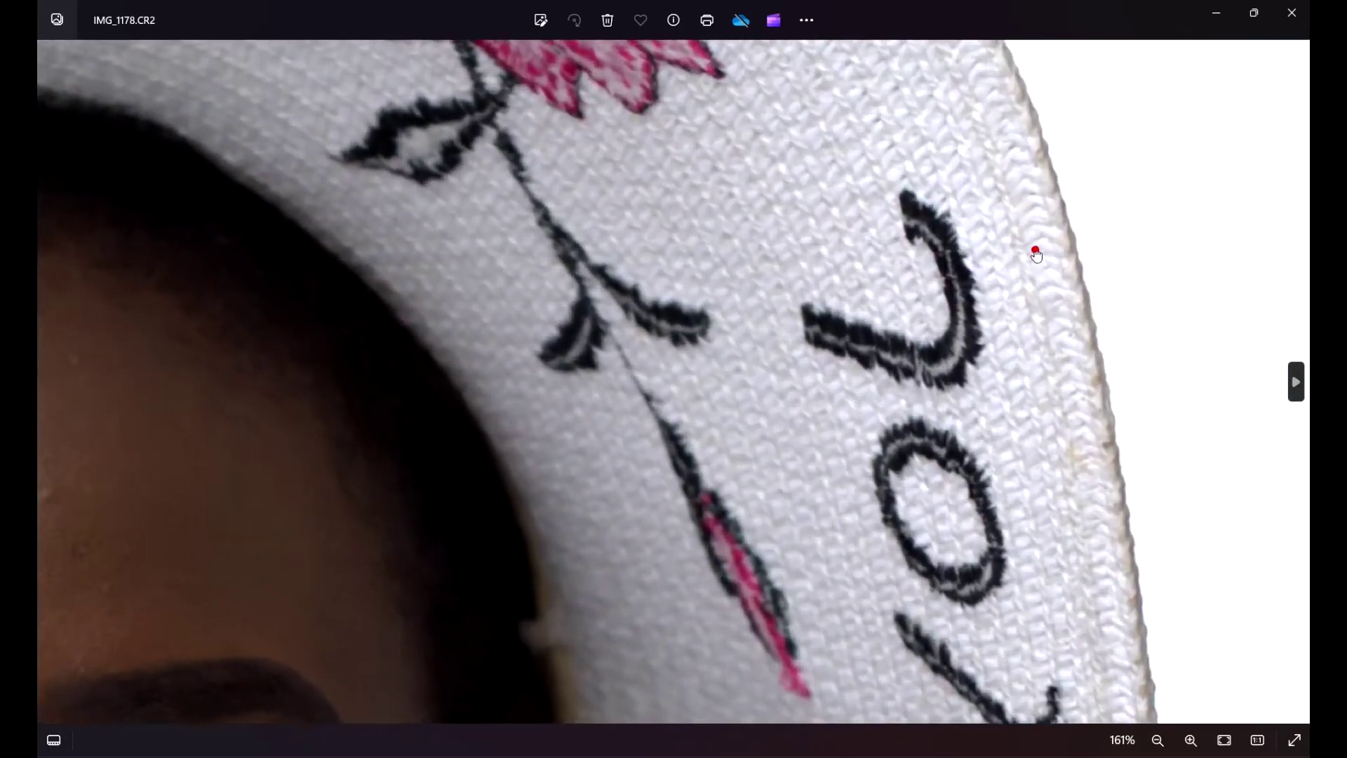
pyautogui.moveTo(1036, 251); pyautogui.dragTo(677, 225)
pyautogui.scroll(2, 517, 264)
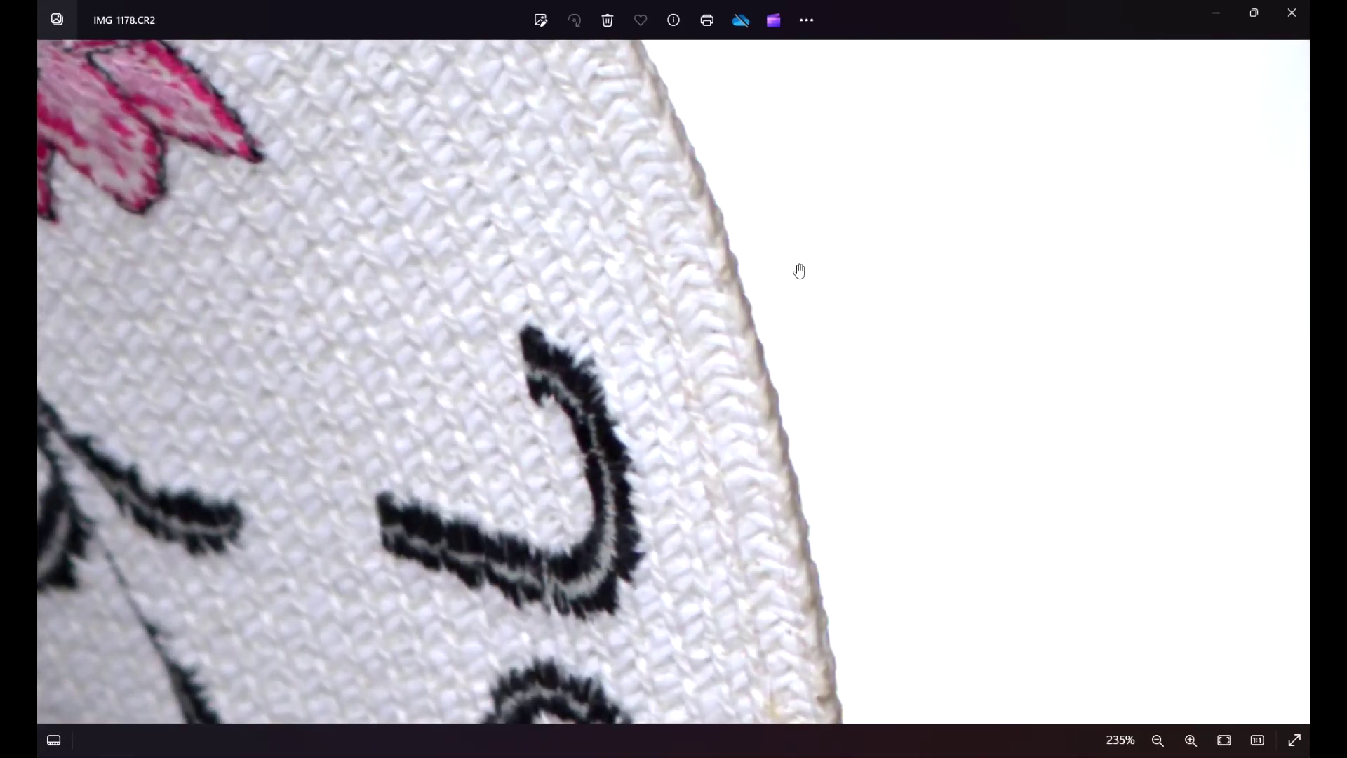
pyautogui.moveTo(584, 208); pyautogui.dragTo(725, 427)
pyautogui.scroll(4, 751, 261)
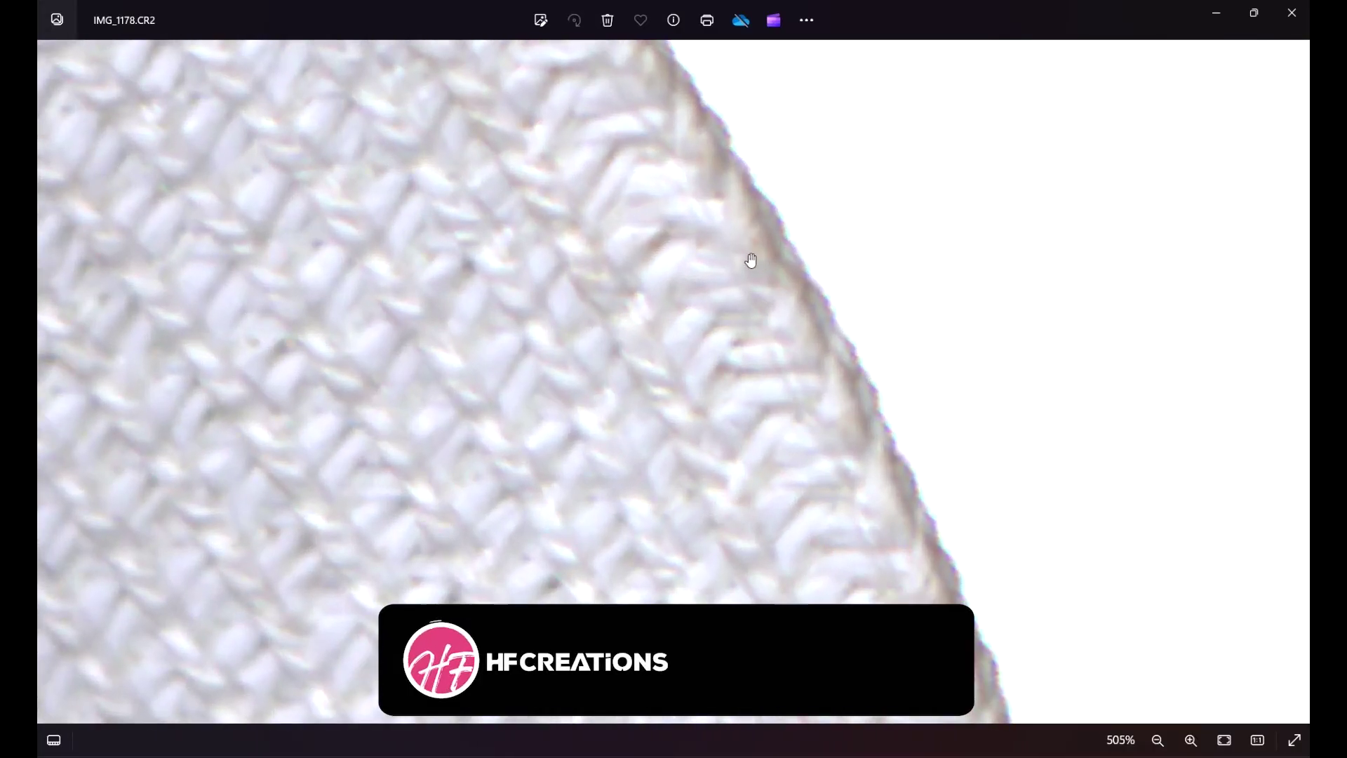
pyautogui.scroll(2, 751, 260)
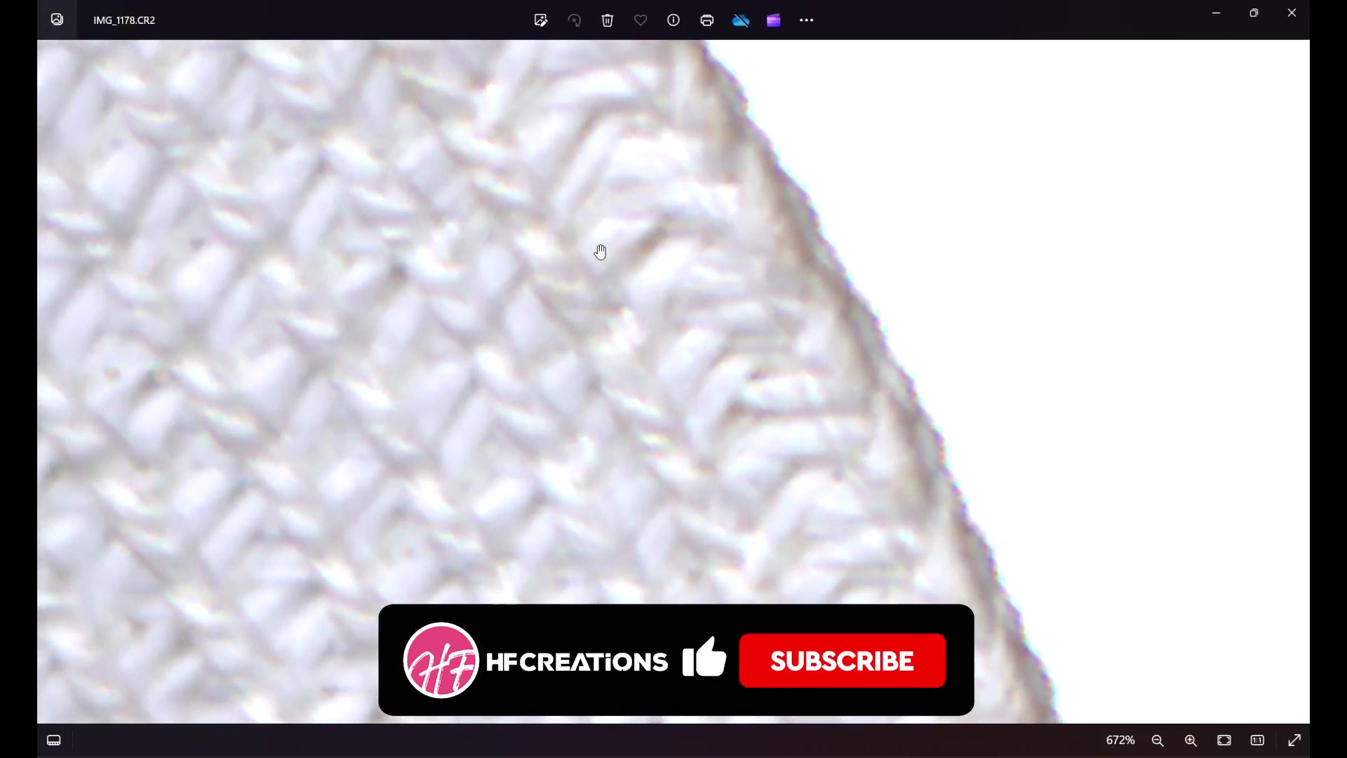
pyautogui.scroll(-10, 601, 251)
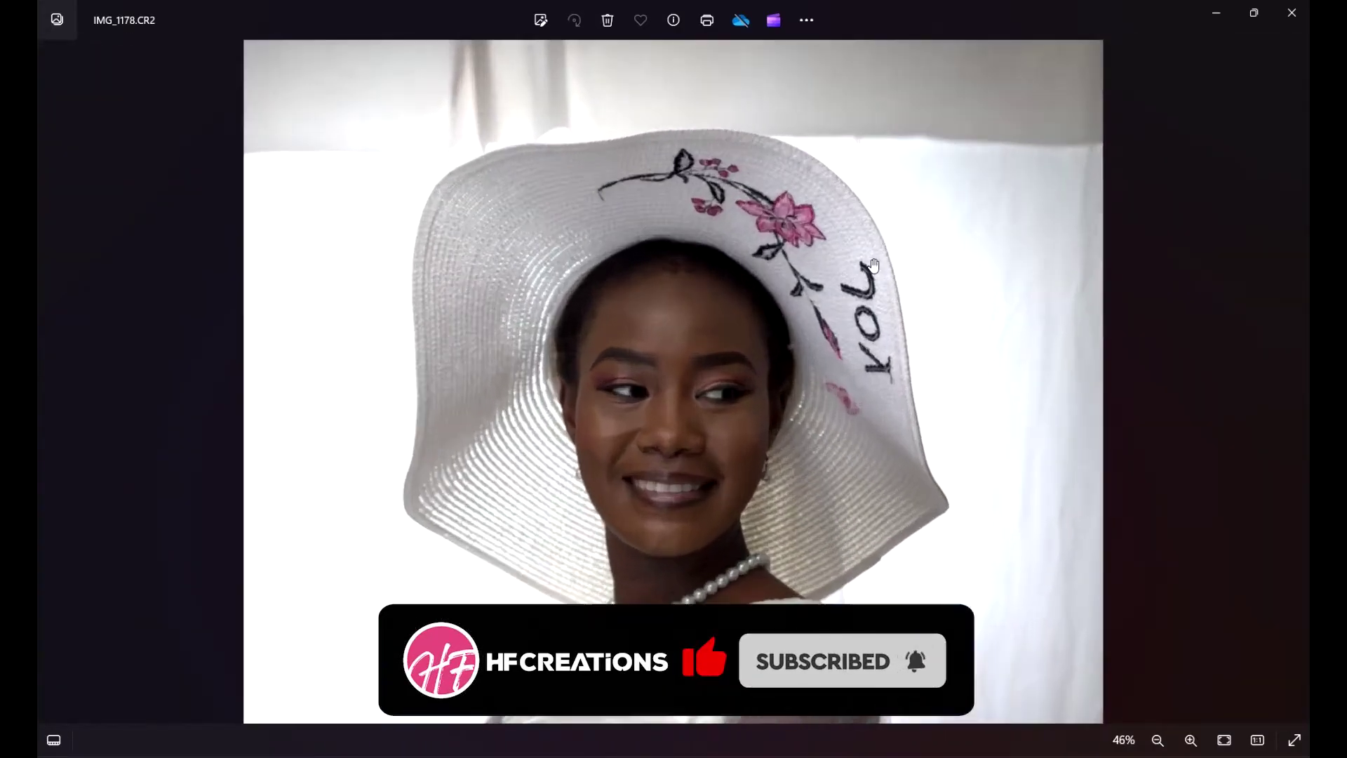
# Compare the hat's embroidered brim with the bright background in IMG_1178, view the full photo, and close it
pyautogui.scroll(3, 874, 265)
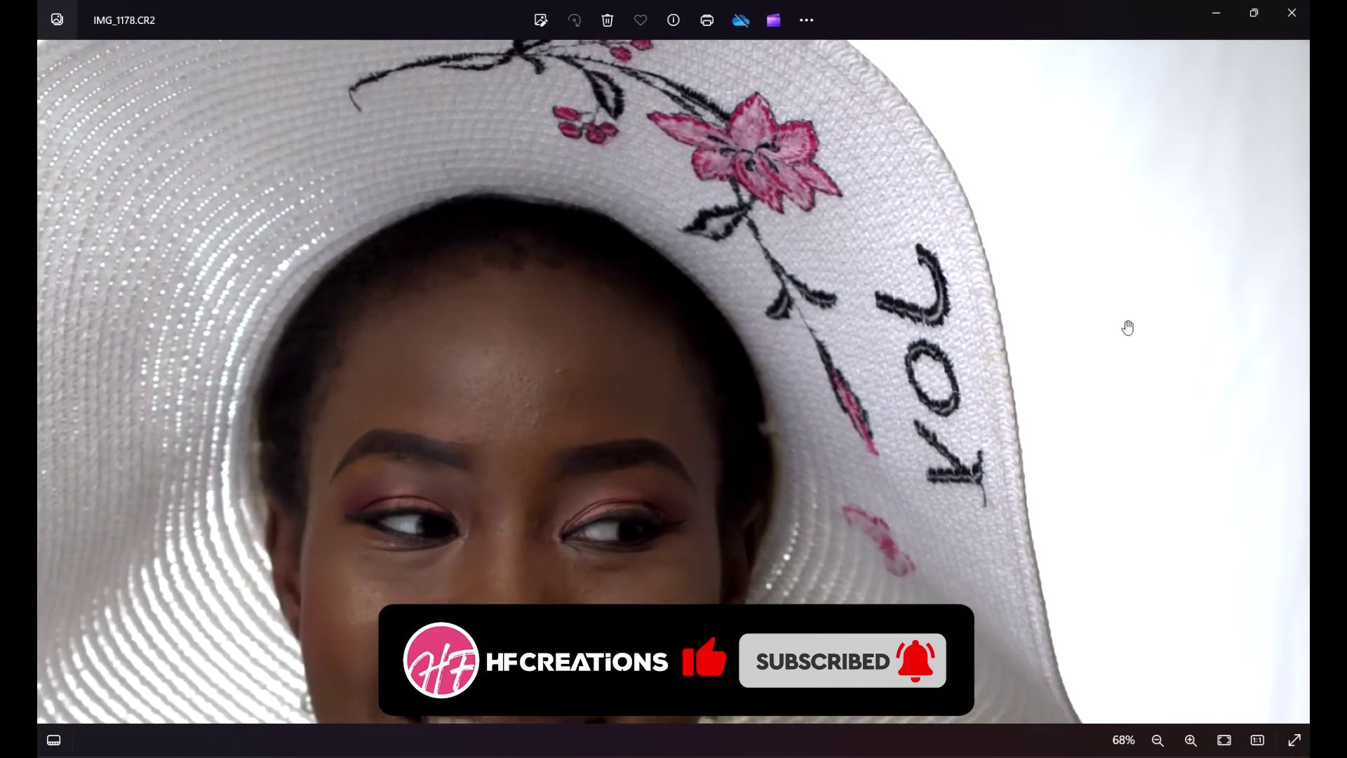
pyautogui.moveTo(1125, 323); pyautogui.dragTo(1028, 247)
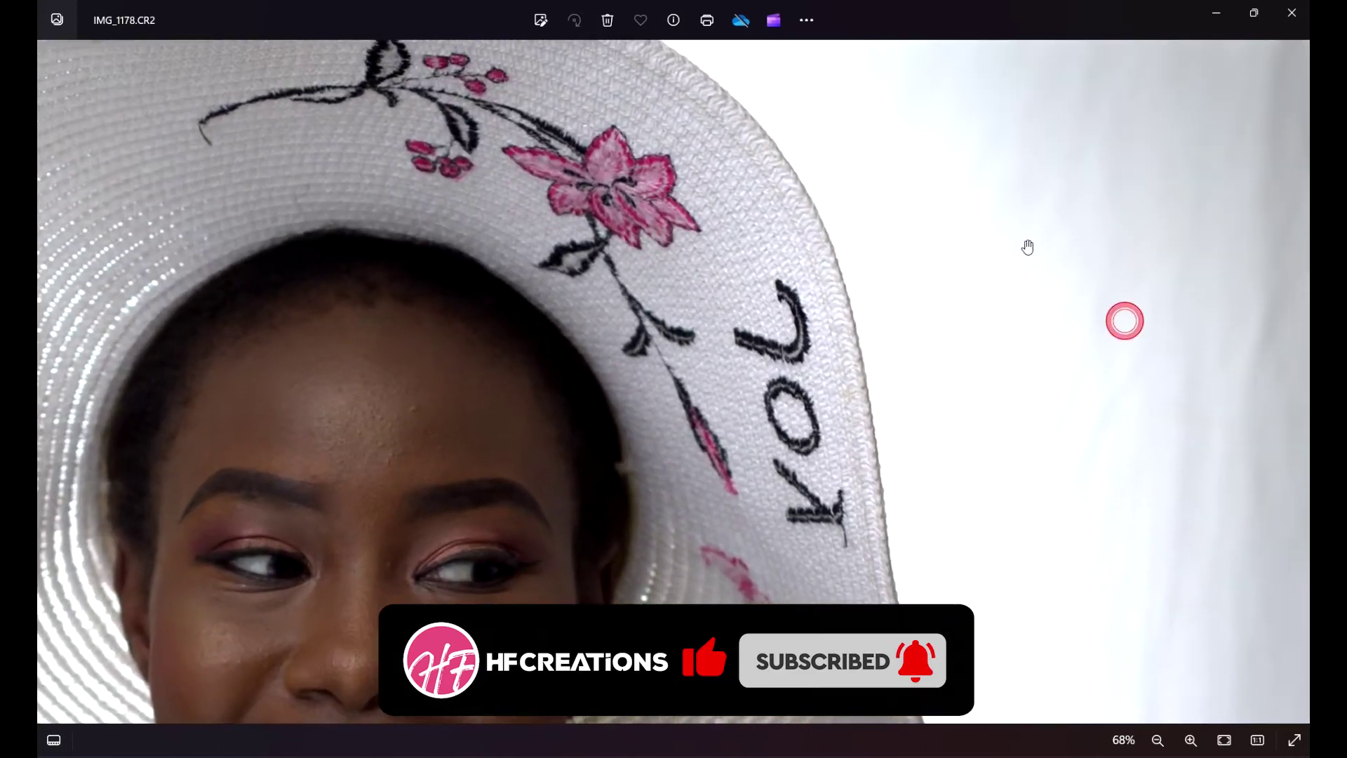
pyautogui.scroll(4, 1095, 286)
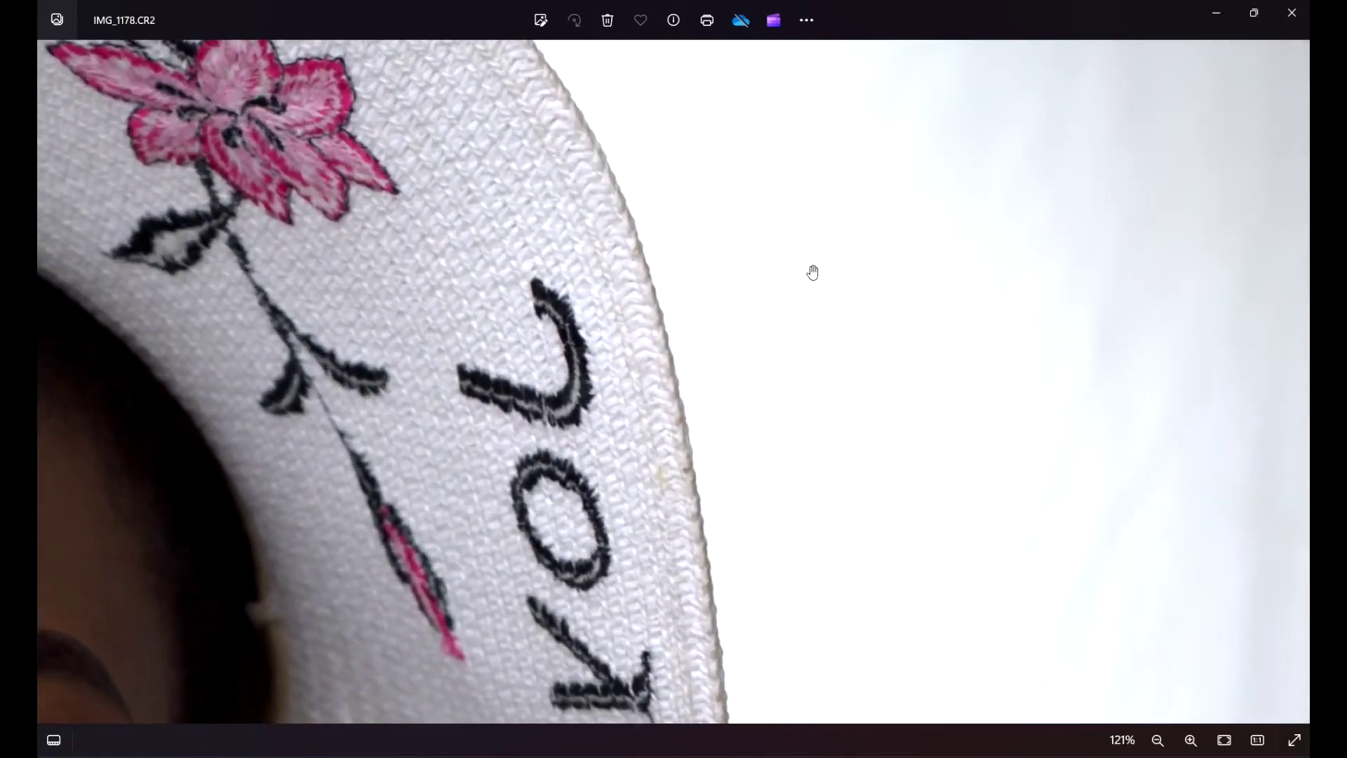
pyautogui.scroll(4, 856, 293)
pyautogui.moveTo(947, 334); pyautogui.dragTo(745, 320)
pyautogui.scroll(-8, 1077, 344)
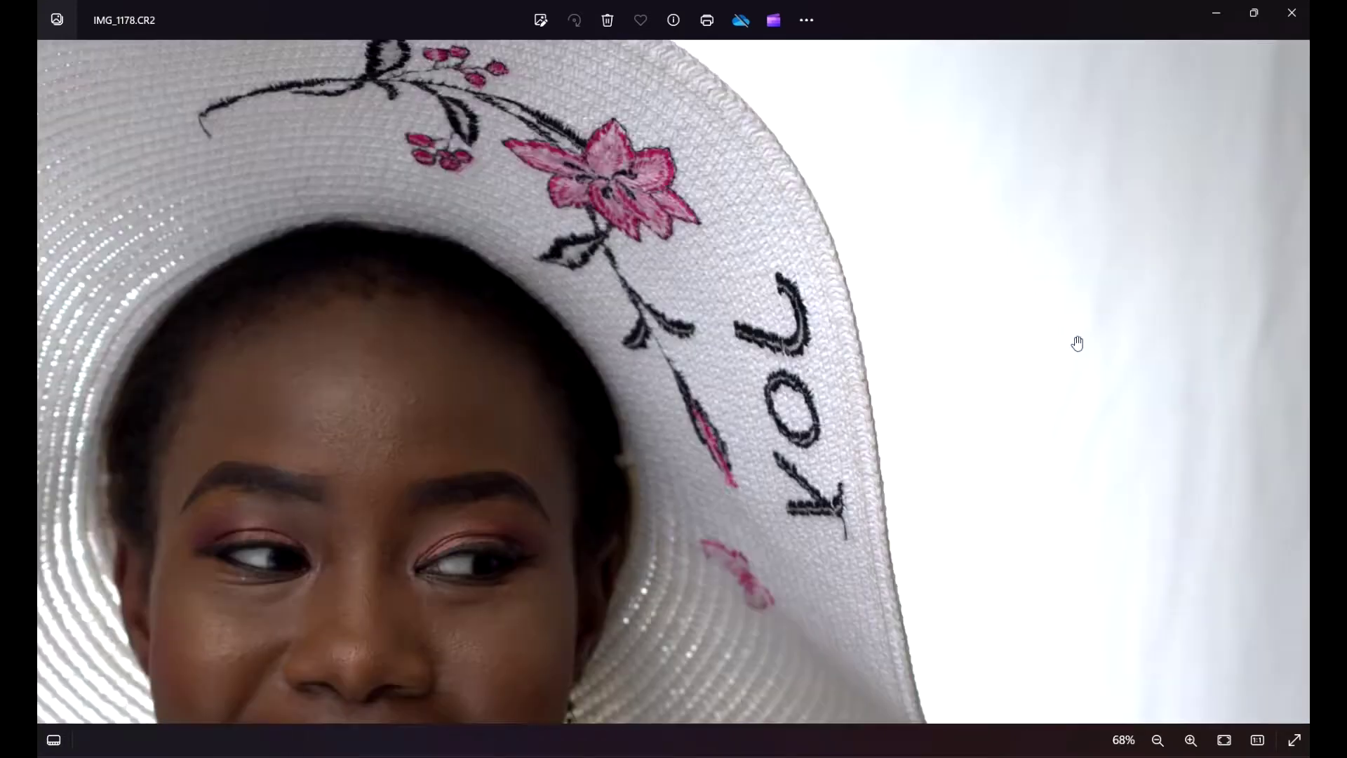
pyautogui.scroll(-4, 1077, 344)
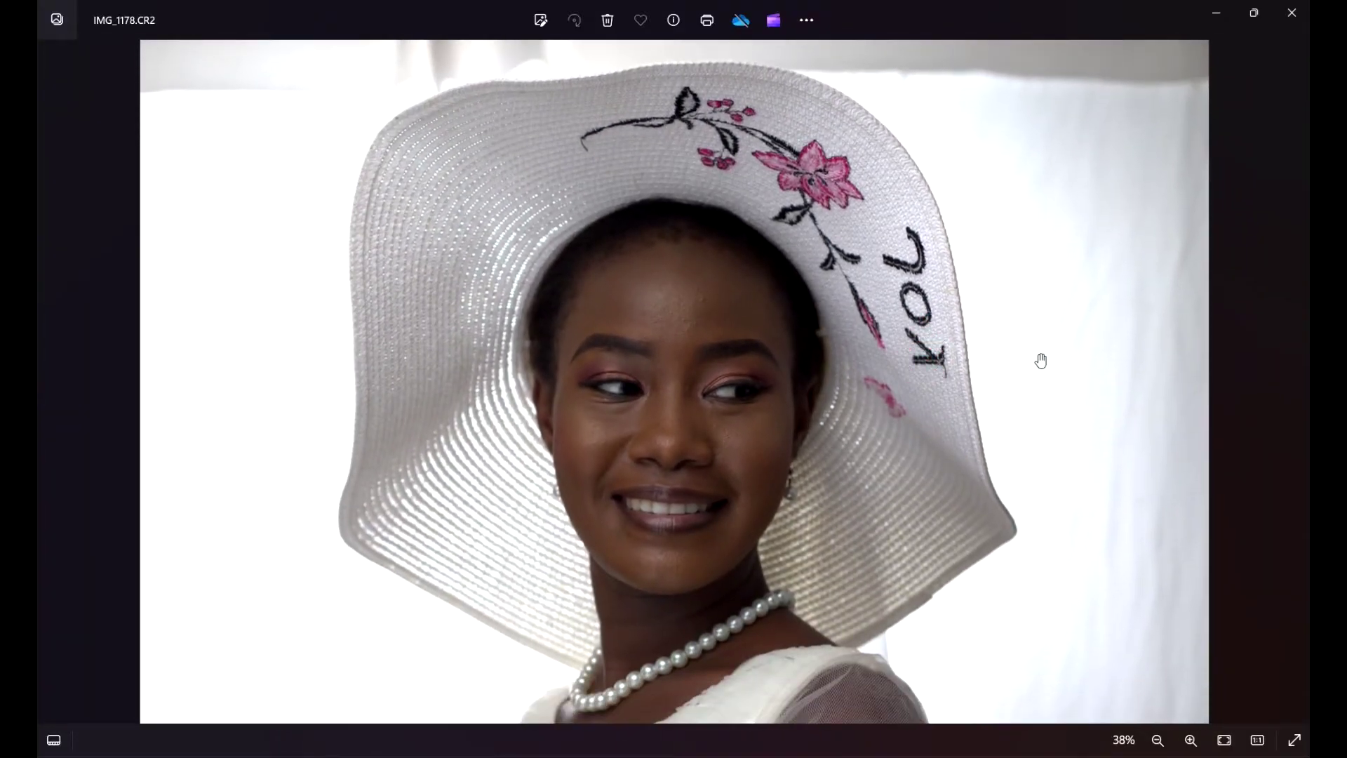
pyautogui.scroll(-3, 1041, 361)
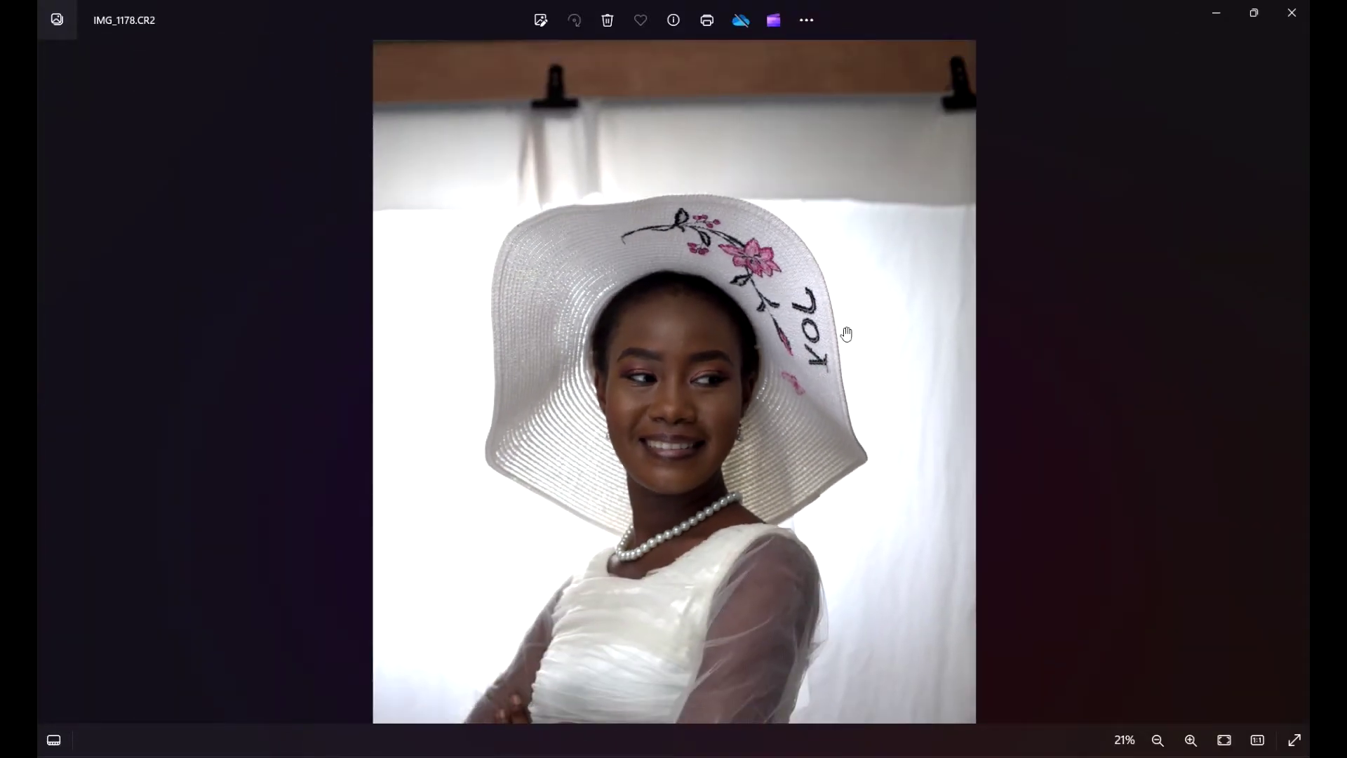
pyautogui.scroll(-2, 847, 334)
pyautogui.click(1283, 28)
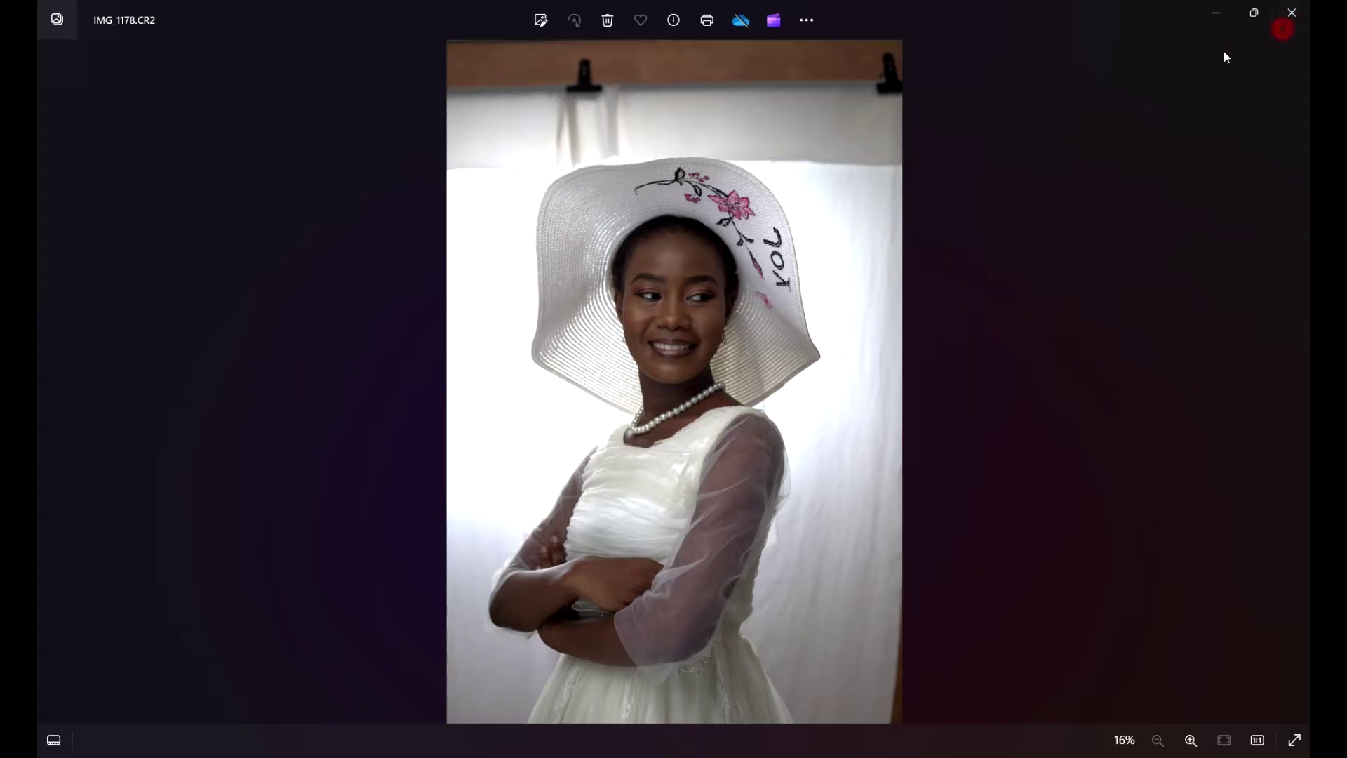
pyautogui.click(1292, 13)
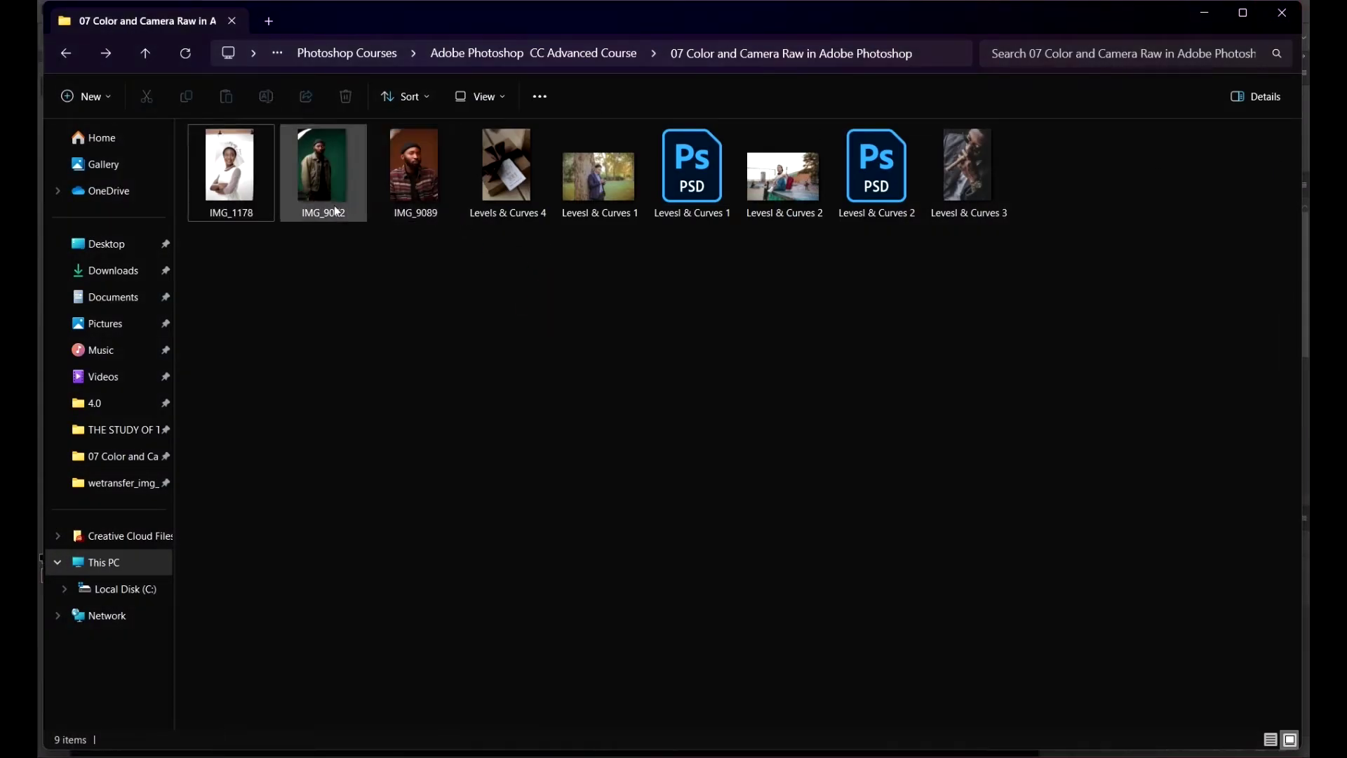
# Bring IMG_1178 from the folder into Photoshop so it opens in Camera Raw, and expand the Light adjustments with the face enlarged
pyautogui.moveTo(233, 177); pyautogui.dragTo(903, 276)
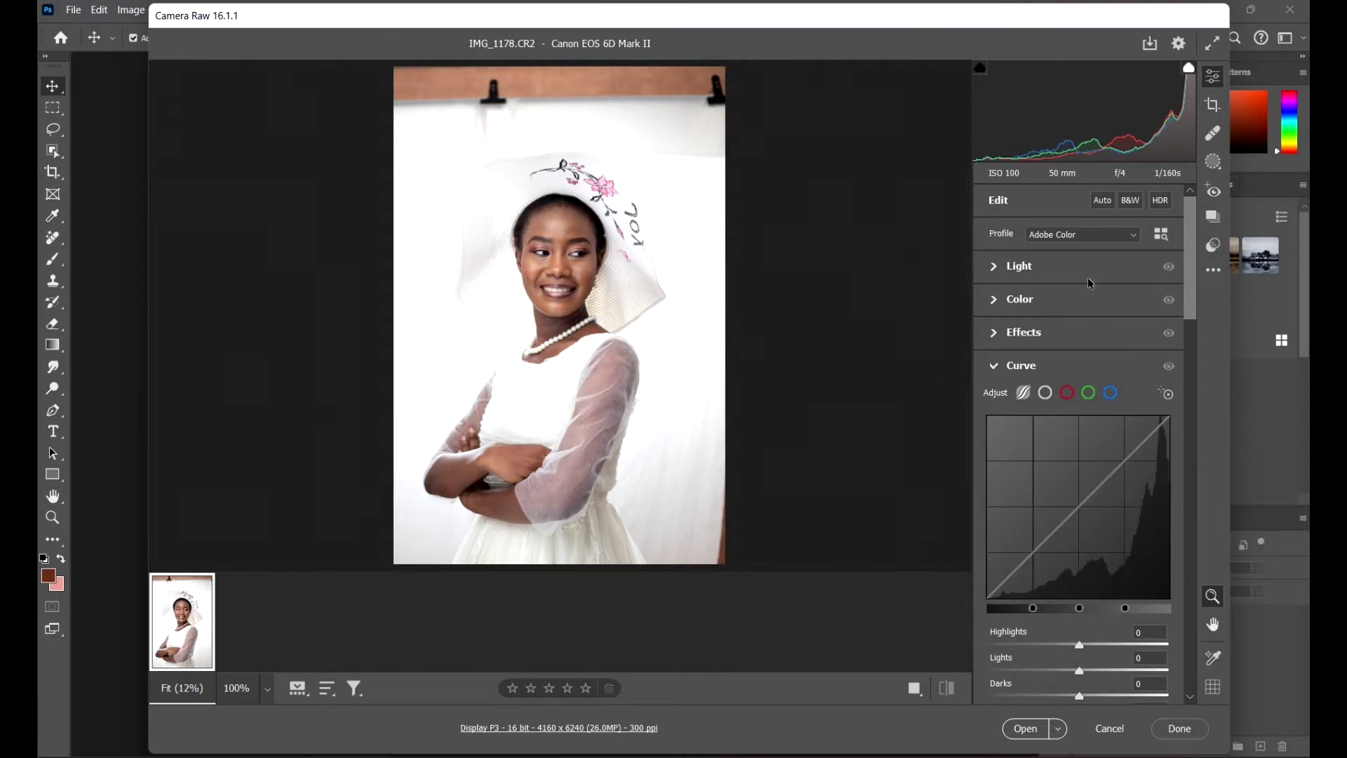
pyautogui.click(991, 270)
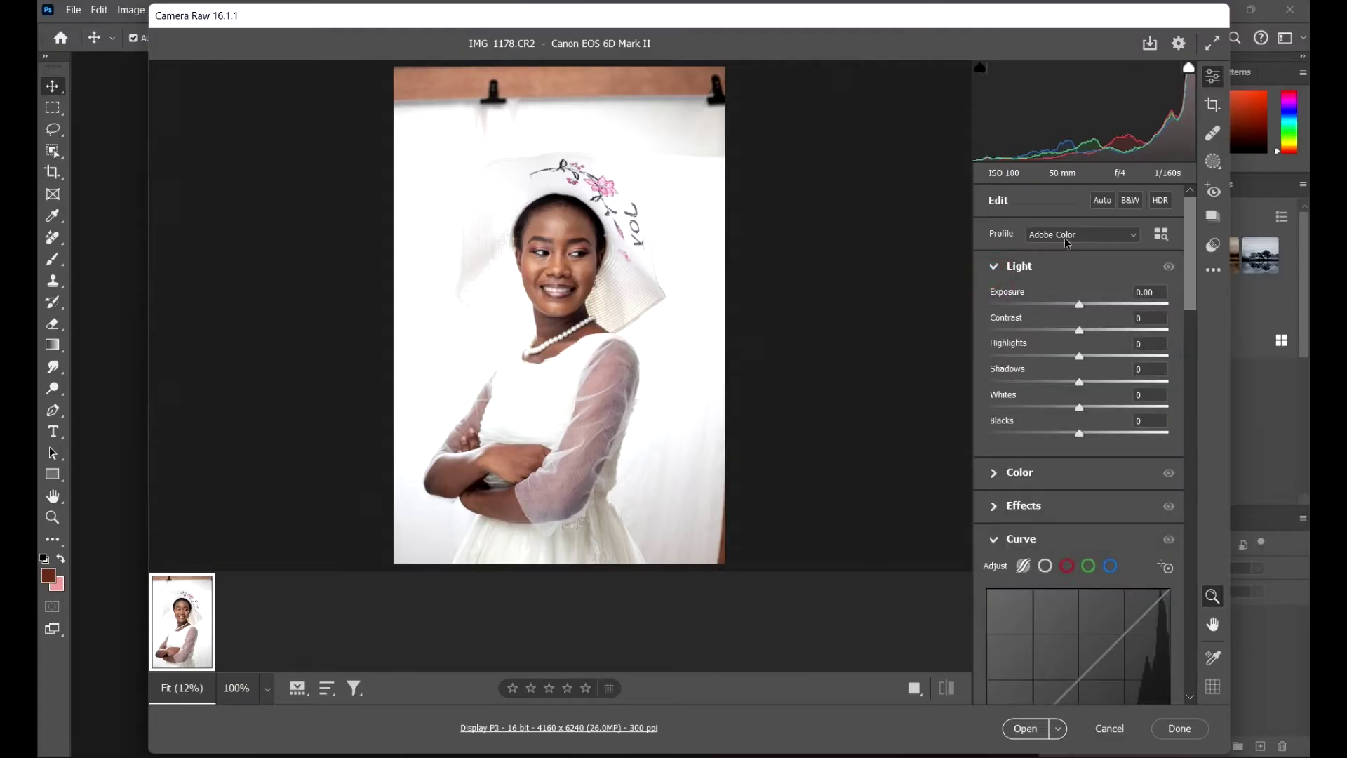
pyautogui.moveTo(607, 221); pyautogui.dragTo(651, 235)
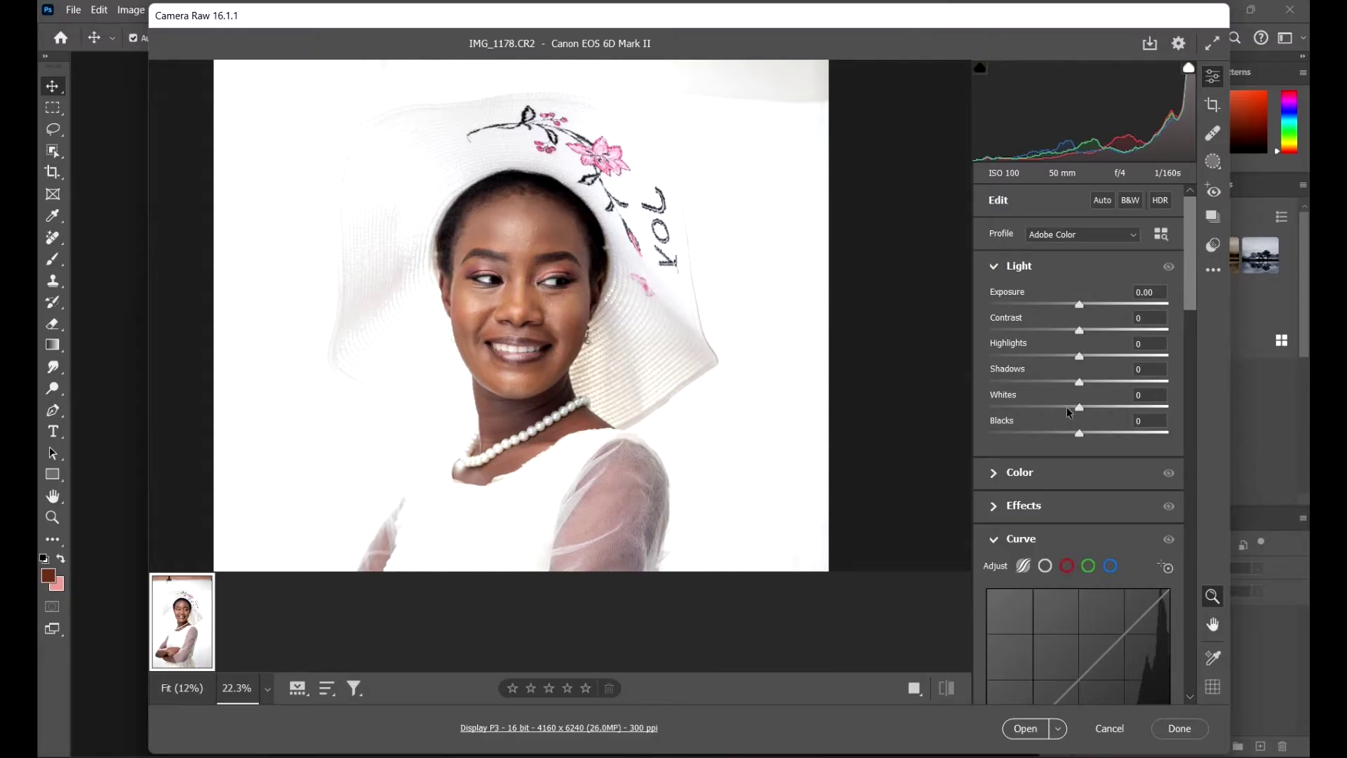
# Try Highlights at -55 and Exposure at -2.85 on IMG_1178, examining the backdrop and hat, and discard the Camera Raw changes
pyautogui.moveTo(1079, 356); pyautogui.dragTo(1025, 351)
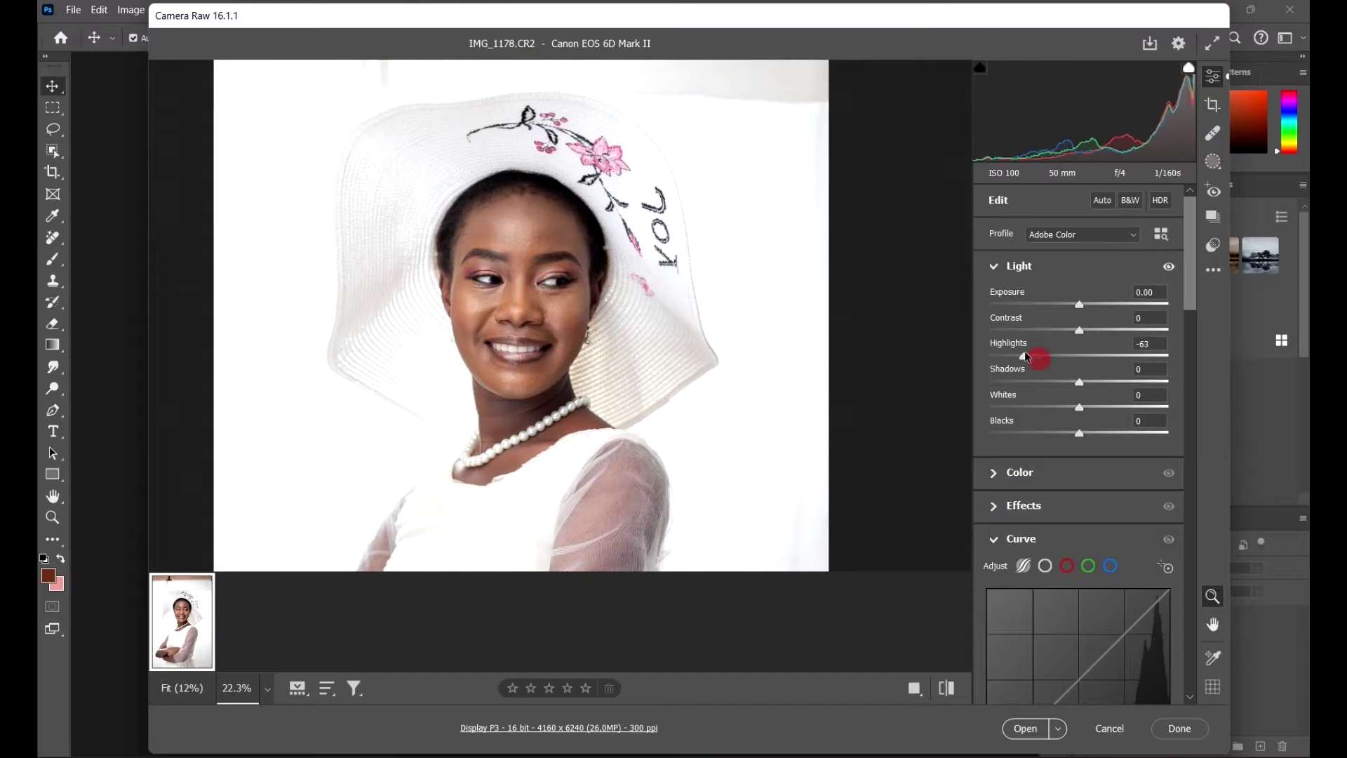
pyautogui.moveTo(1030, 358)
pyautogui.mouseDown()
pyautogui.moveTo(944, 355)
pyautogui.moveTo(1031, 358)
pyautogui.mouseUp()
pyautogui.moveTo(1080, 308); pyautogui.dragTo(1026, 306)
pyautogui.moveTo(709, 236); pyautogui.dragTo(755, 304)
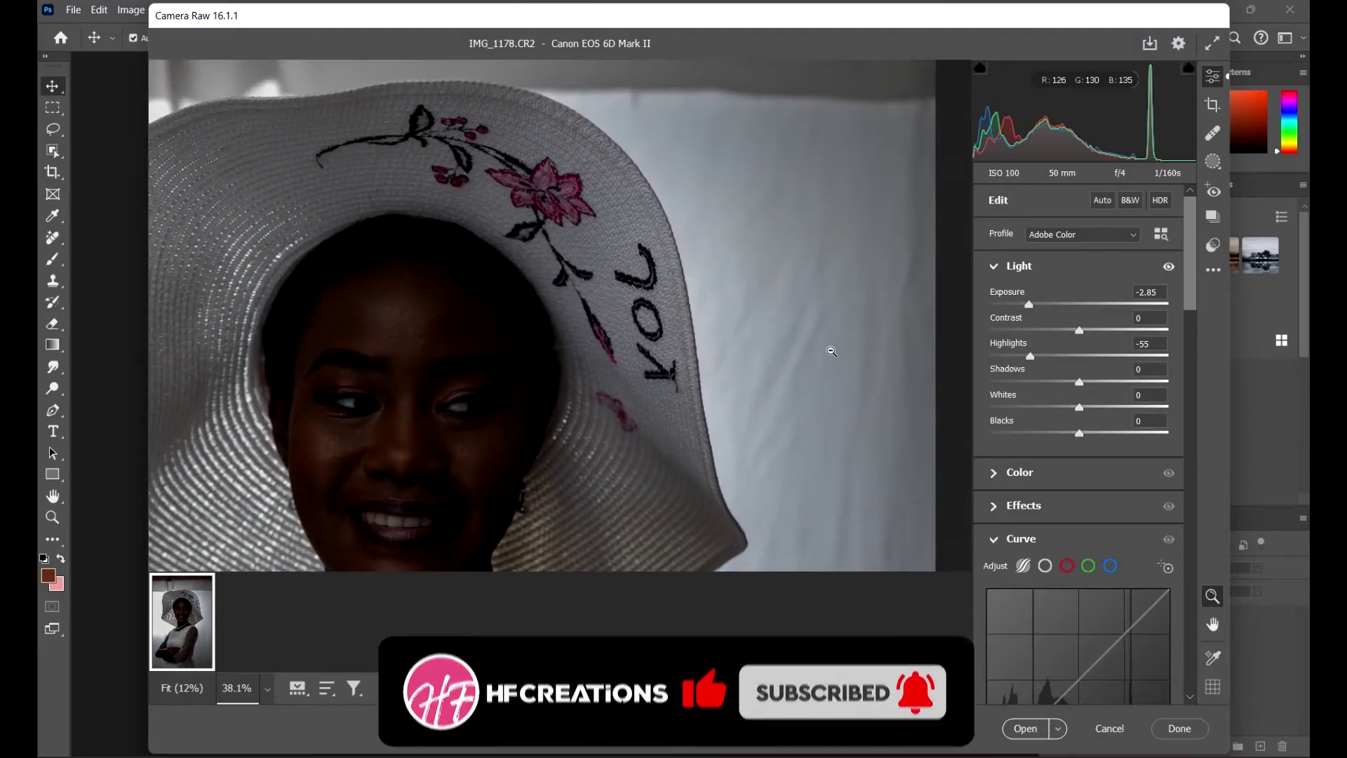
pyautogui.click(1119, 730)
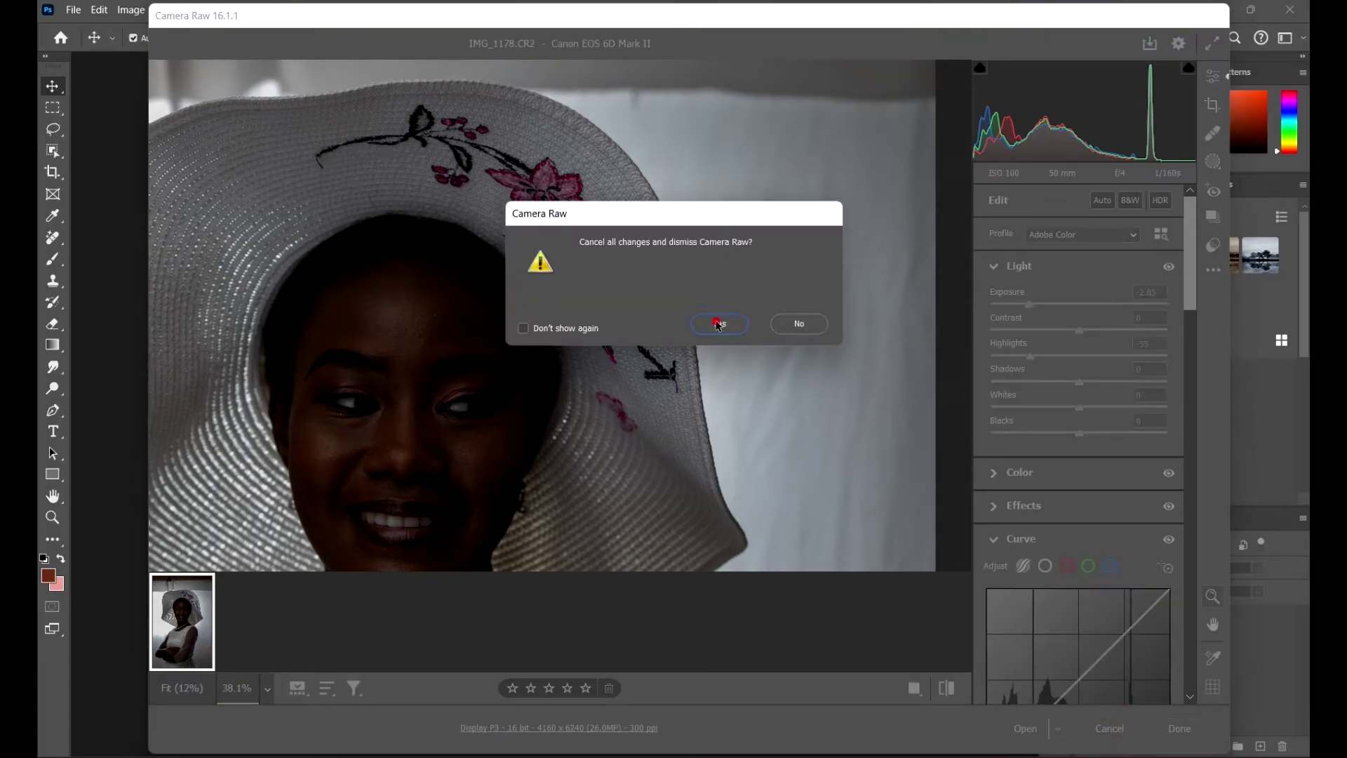
pyautogui.click(718, 324)
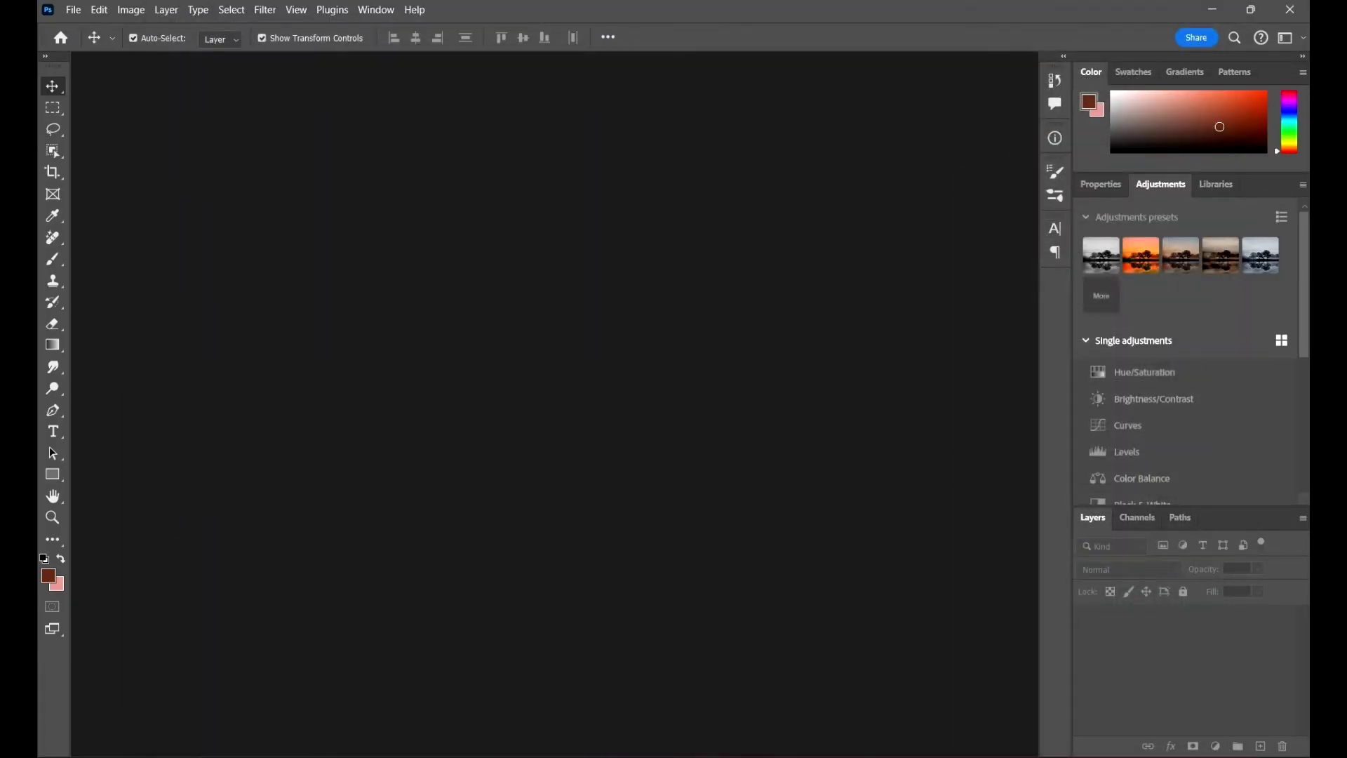
# Switch to the project folder, view the Levesl & Curves 2 JPG full-size and enlarged in the photo viewer, and close it
pyautogui.click(457, 667)
pyautogui.click(751, 438)
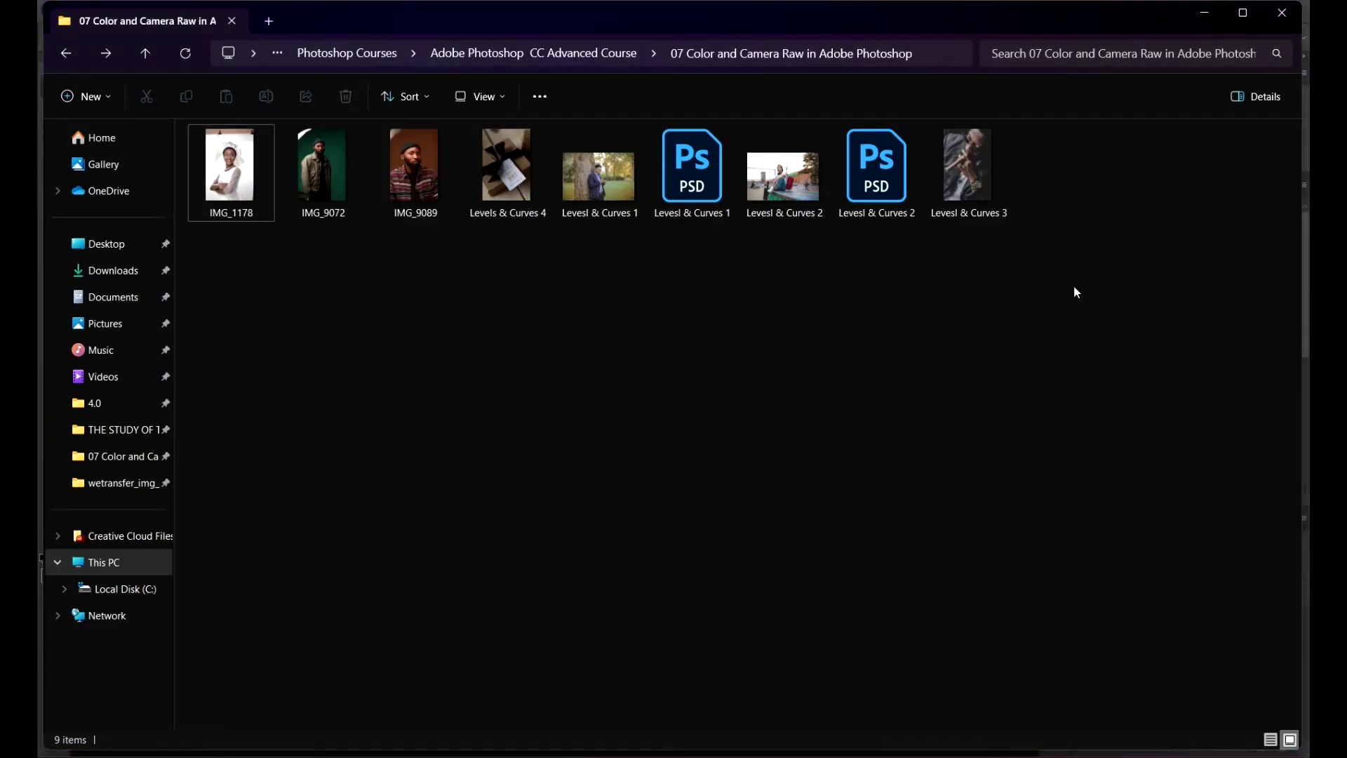
pyautogui.click(790, 181)
pyautogui.doubleClick(772, 183)
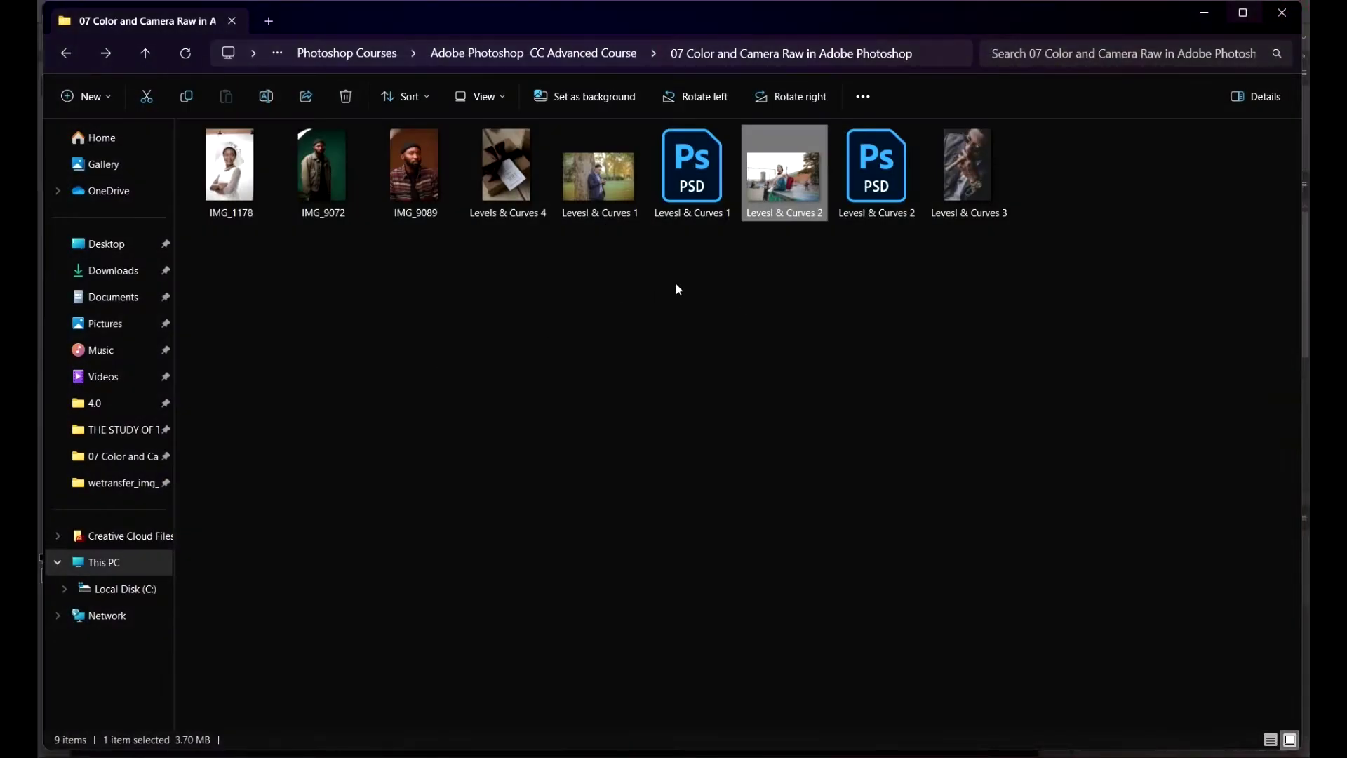
pyautogui.doubleClick(803, 167)
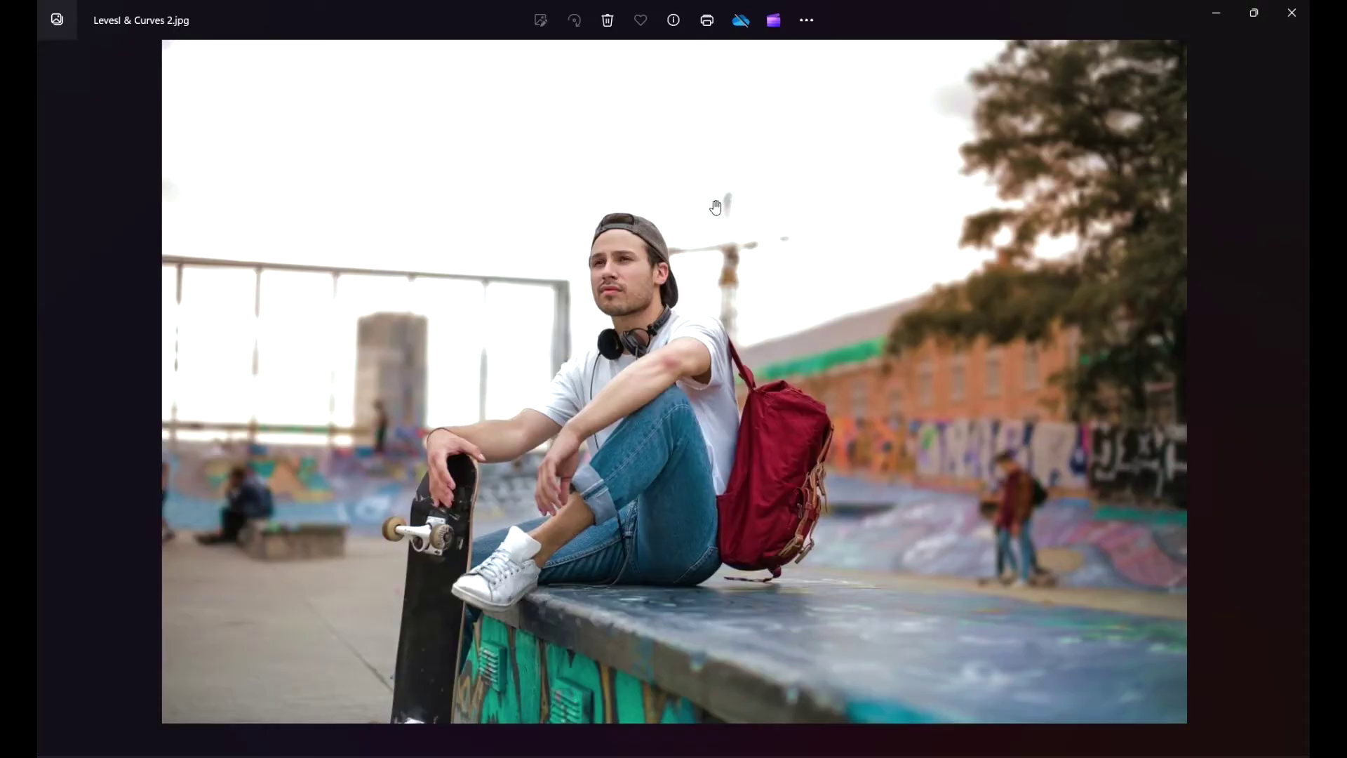
pyautogui.scroll(3, 707, 150)
pyautogui.scroll(-3, 897, 143)
pyautogui.click(1293, 12)
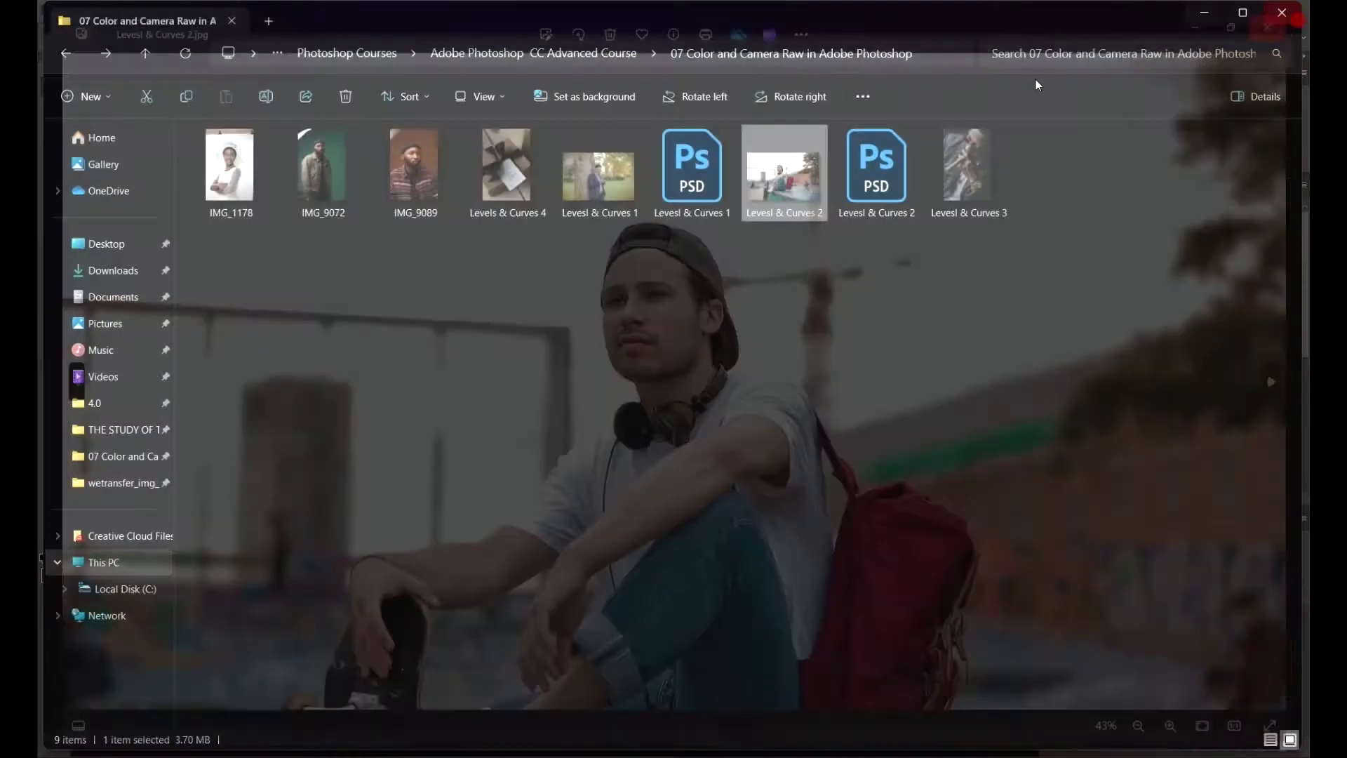
# Bring the Levesl & Curves 2 JPG from the folder into Photoshop and open it in the Camera Raw Filter
pyautogui.moveTo(805, 193); pyautogui.dragTo(912, 261)
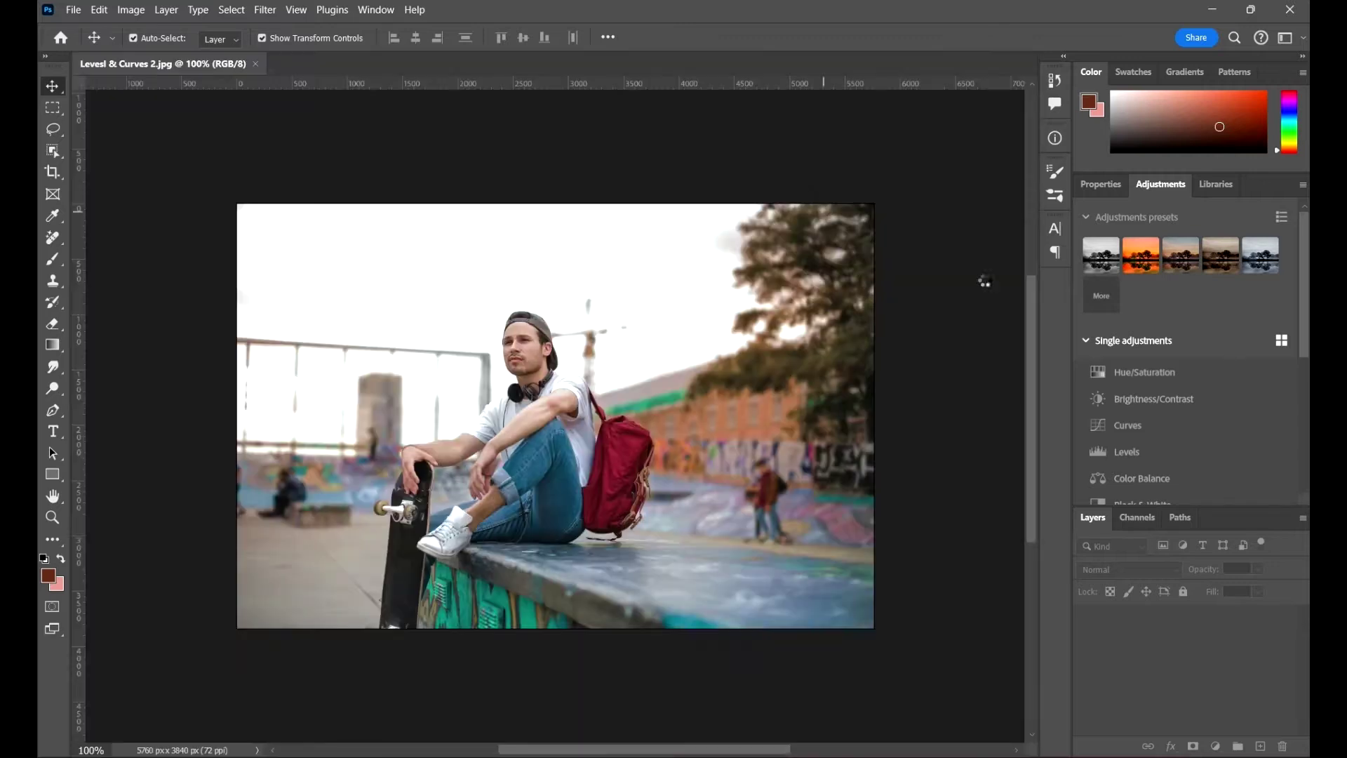
pyautogui.click(266, 10)
pyautogui.click(347, 127)
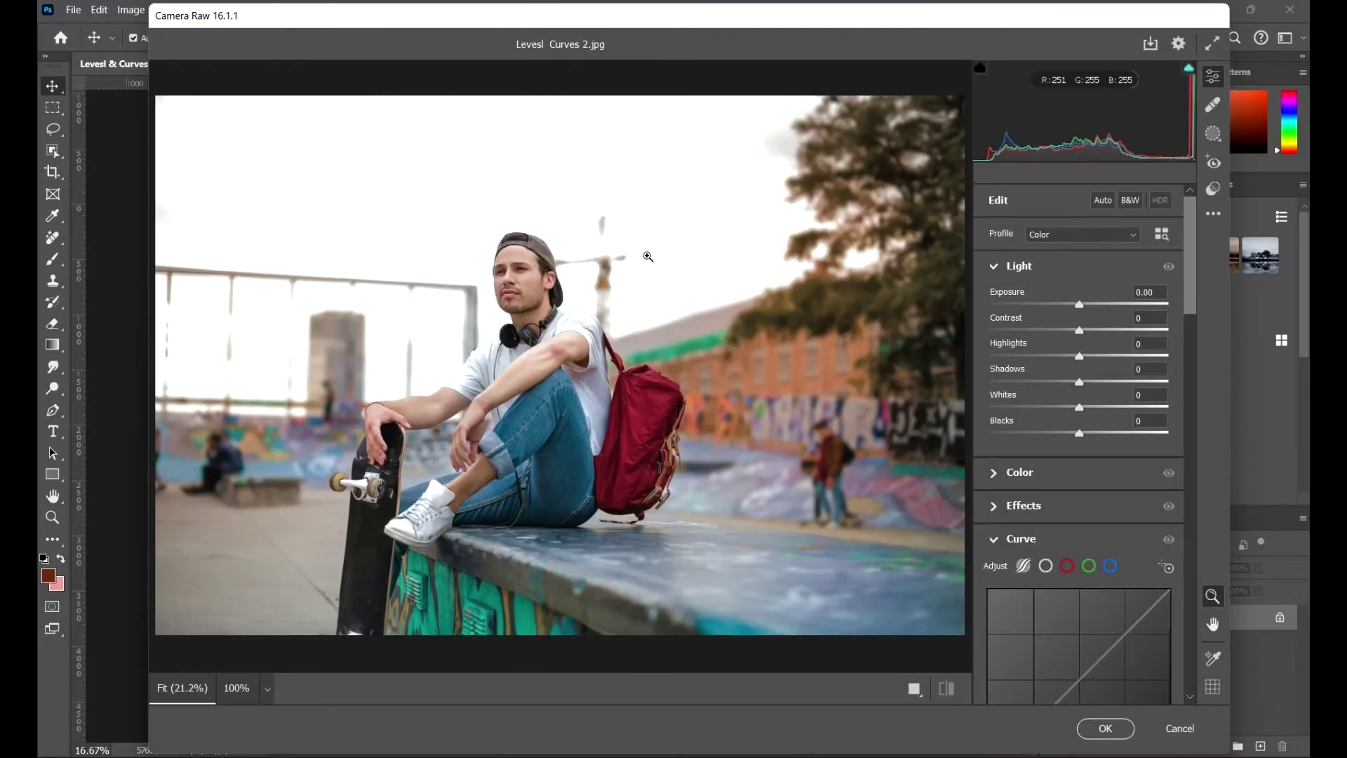
# Try Exposure at -2.25 and Highlights at -66 on the skateboarder photo with the man and sky enlarged
pyautogui.click(625, 203)
pyautogui.moveTo(678, 263); pyautogui.dragTo(692, 283)
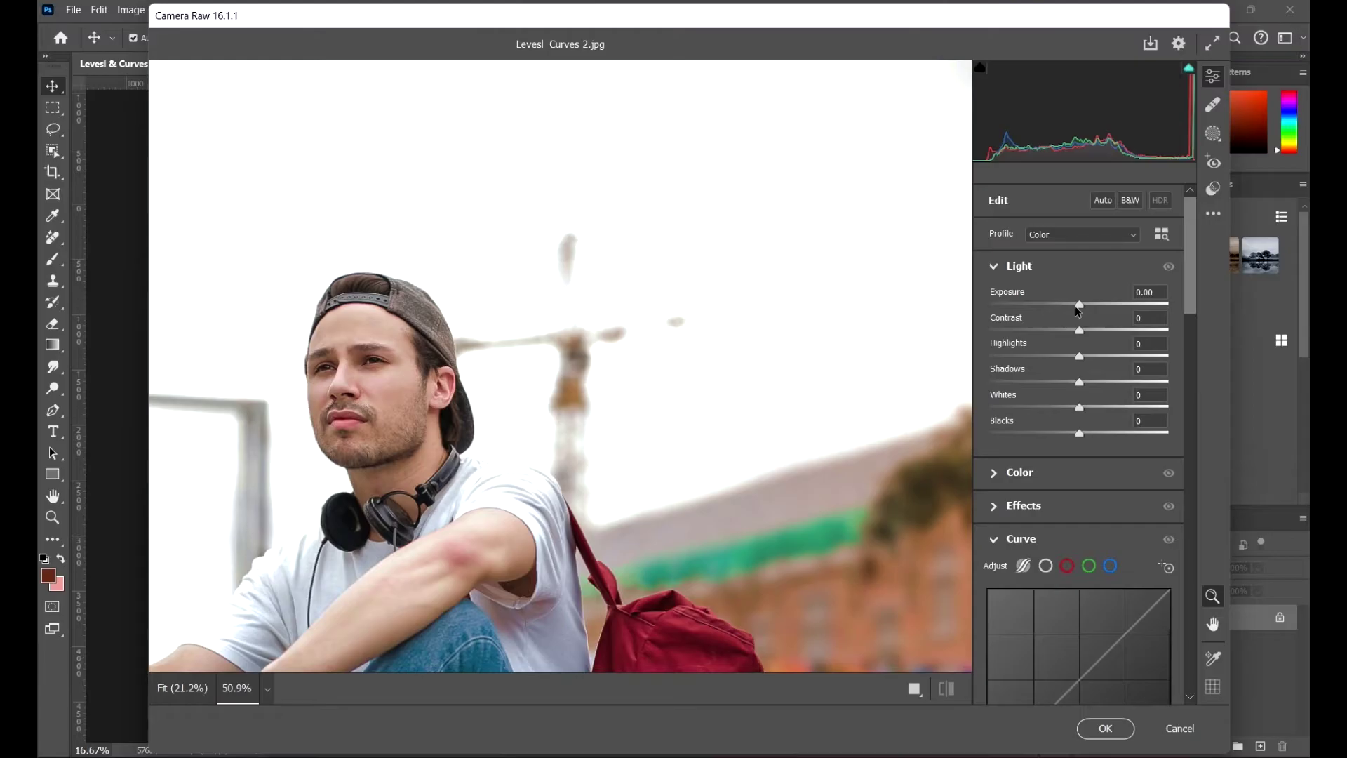
pyautogui.moveTo(1082, 305); pyautogui.dragTo(1041, 303)
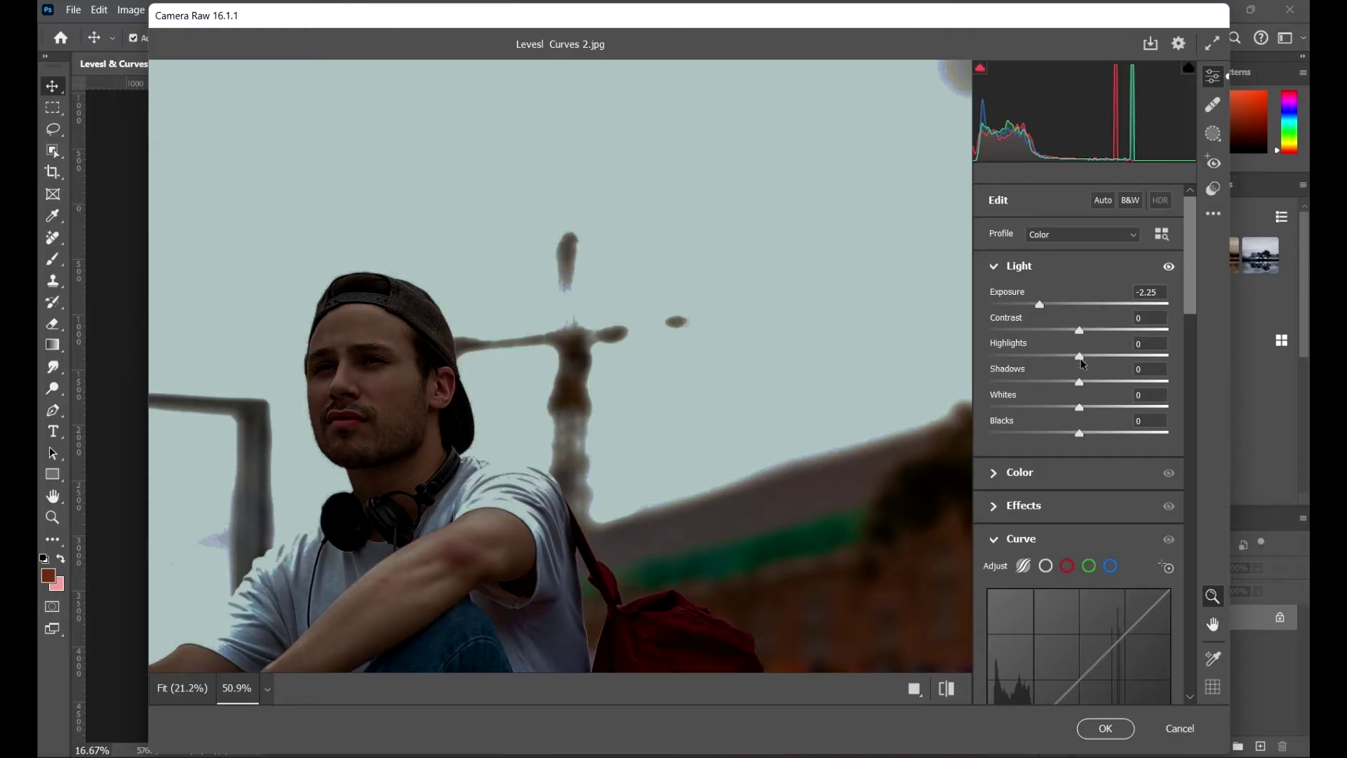
pyautogui.moveTo(1082, 358); pyautogui.dragTo(1021, 357)
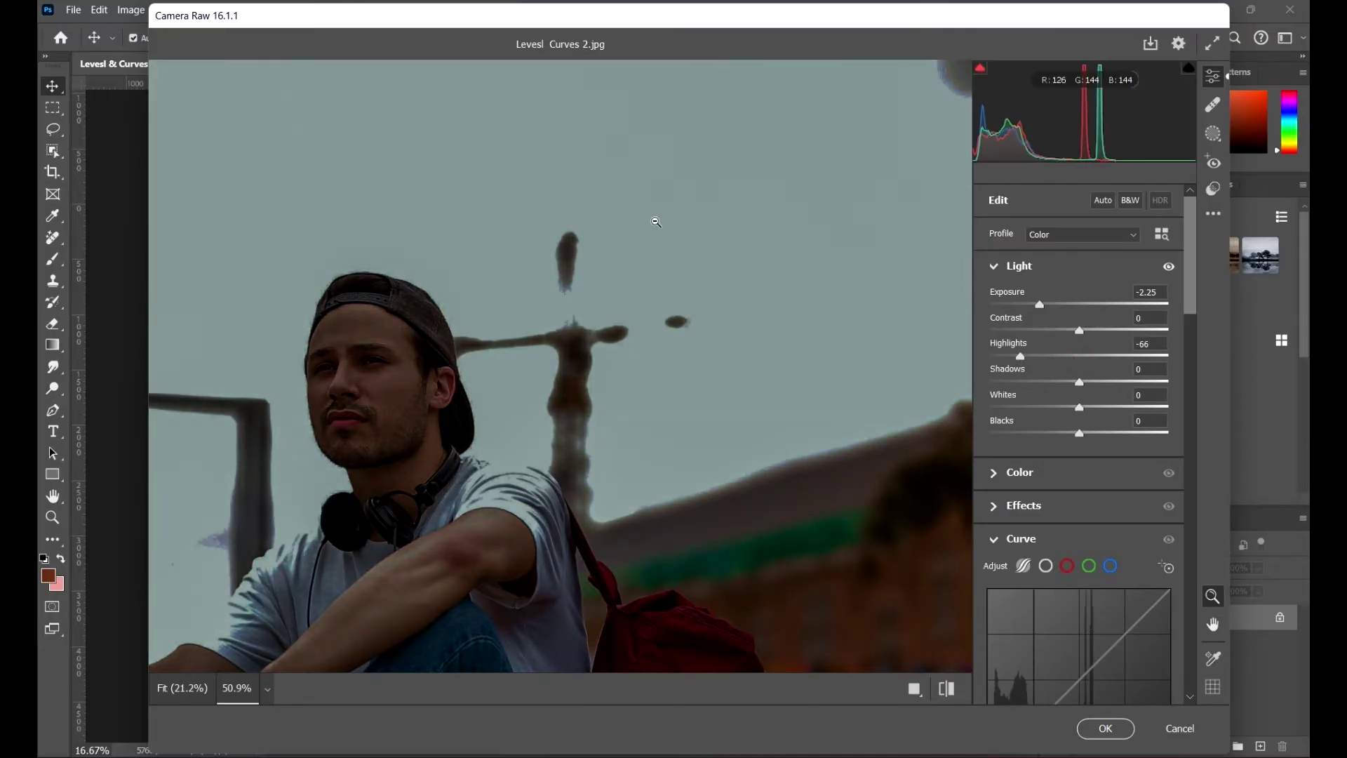
# Examine the sky and the blurred crane in the skateboarder photo at several magnifications, and view the whole frame again
pyautogui.moveTo(603, 209); pyautogui.dragTo(685, 256)
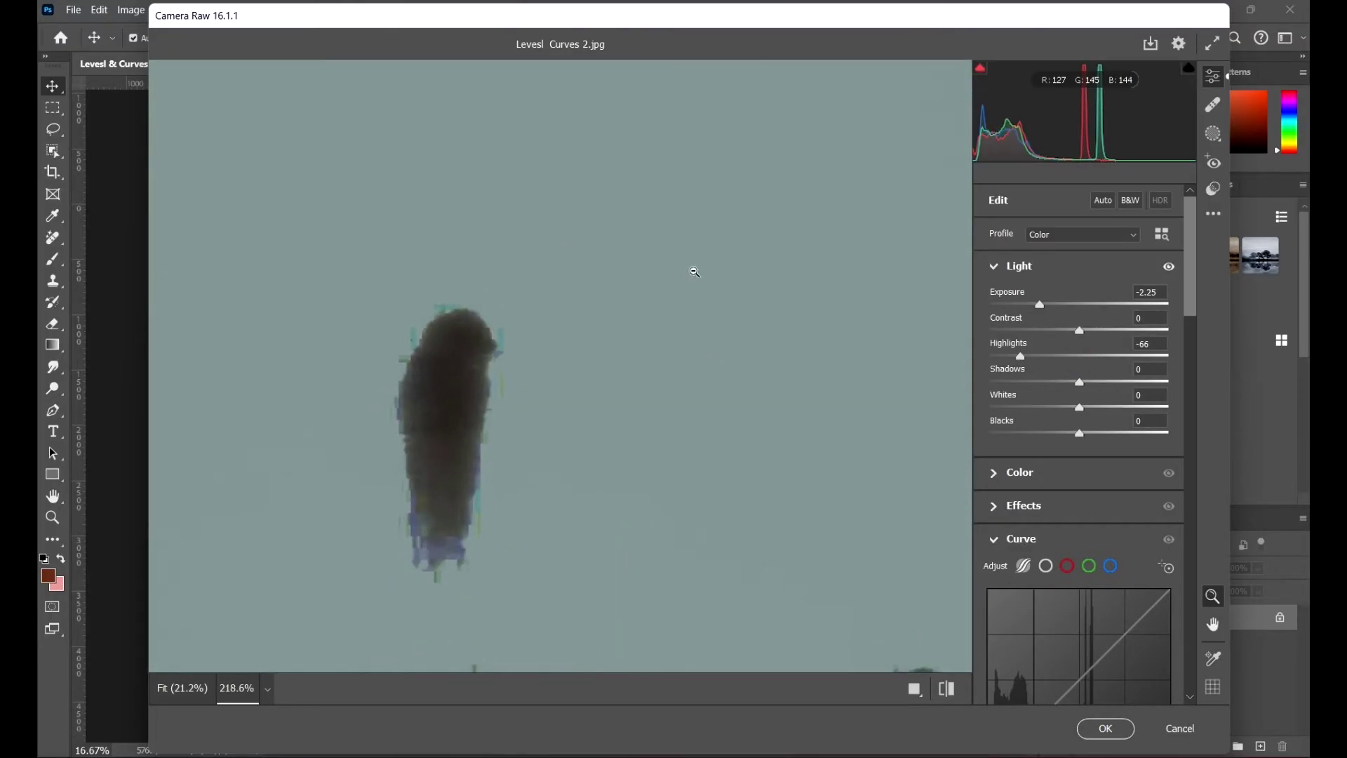
pyautogui.moveTo(649, 393); pyautogui.dragTo(482, 307)
pyautogui.scroll(-2, 618, 456)
pyautogui.scroll(1, 618, 456)
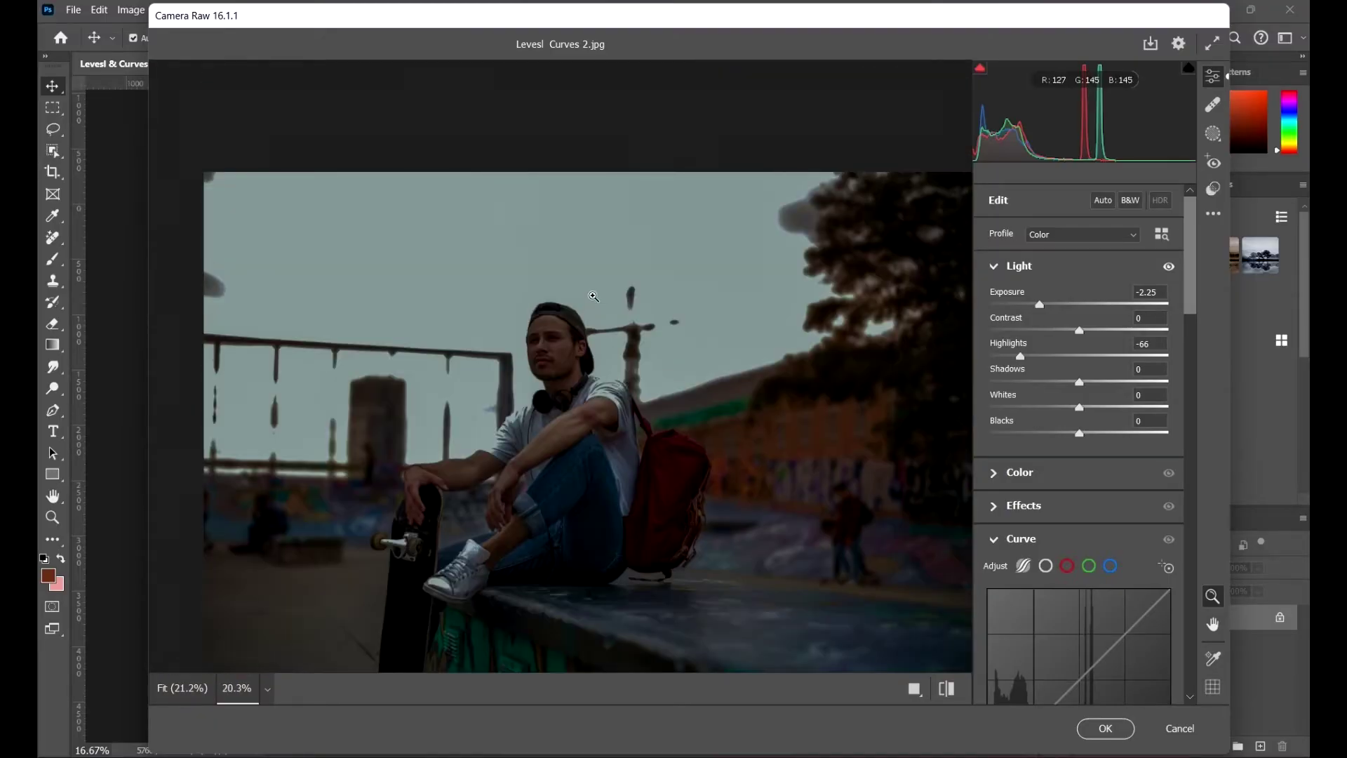
pyautogui.moveTo(593, 296); pyautogui.dragTo(704, 242)
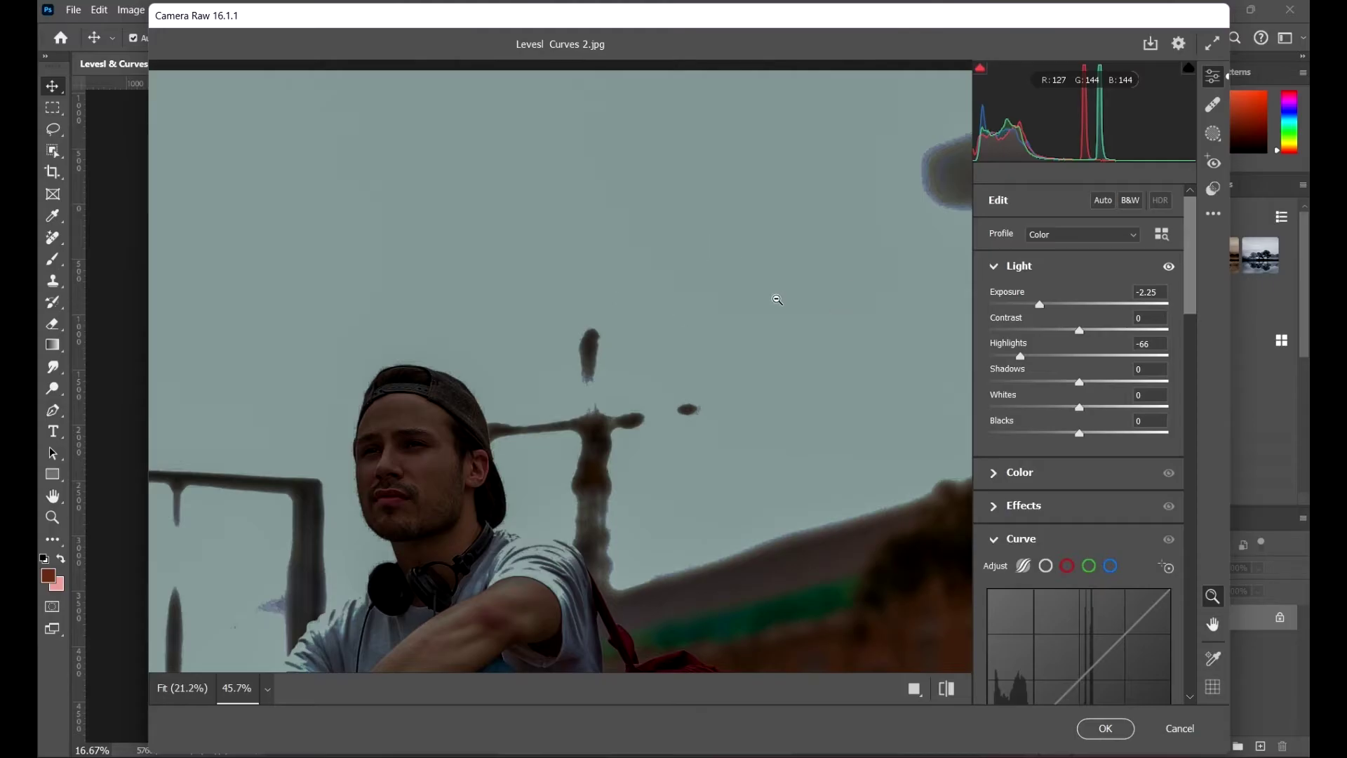
pyautogui.moveTo(700, 356); pyautogui.dragTo(602, 285)
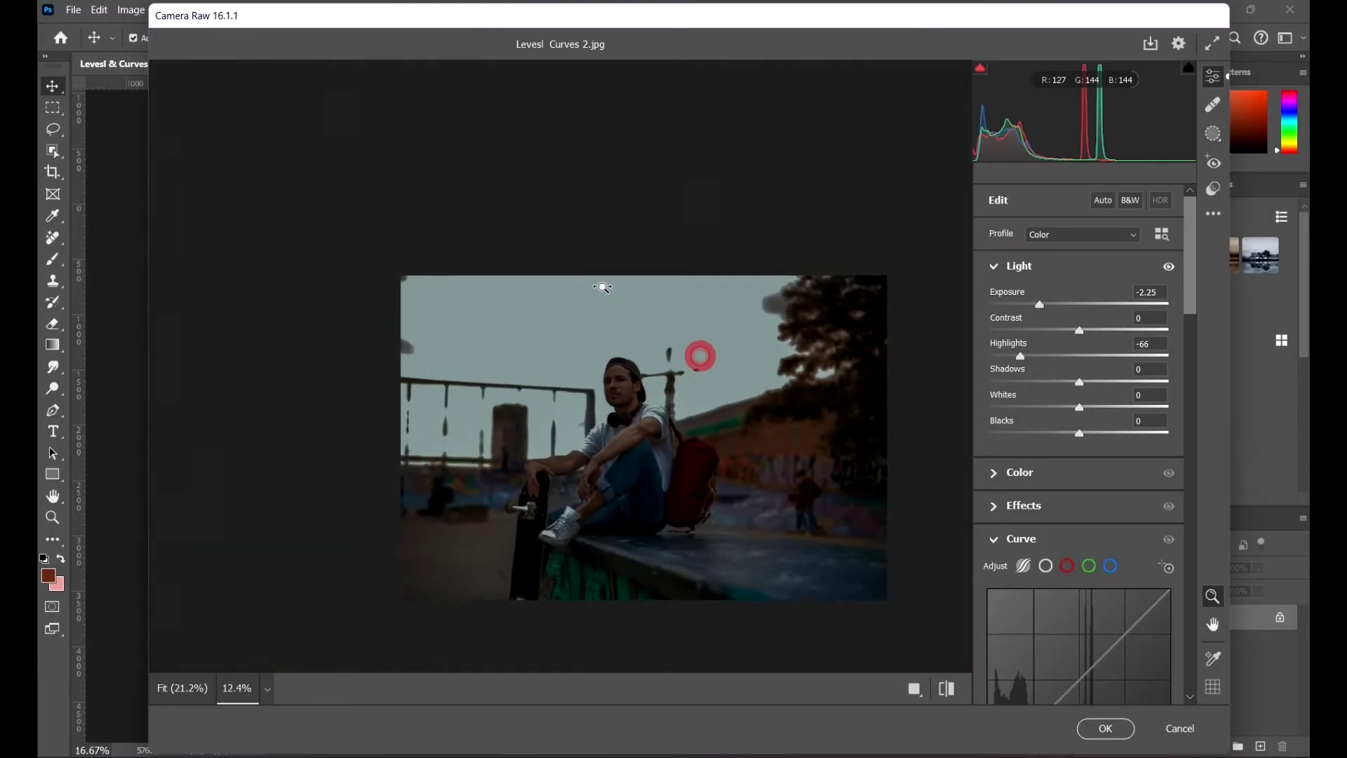
pyautogui.scroll(-2, 693, 411)
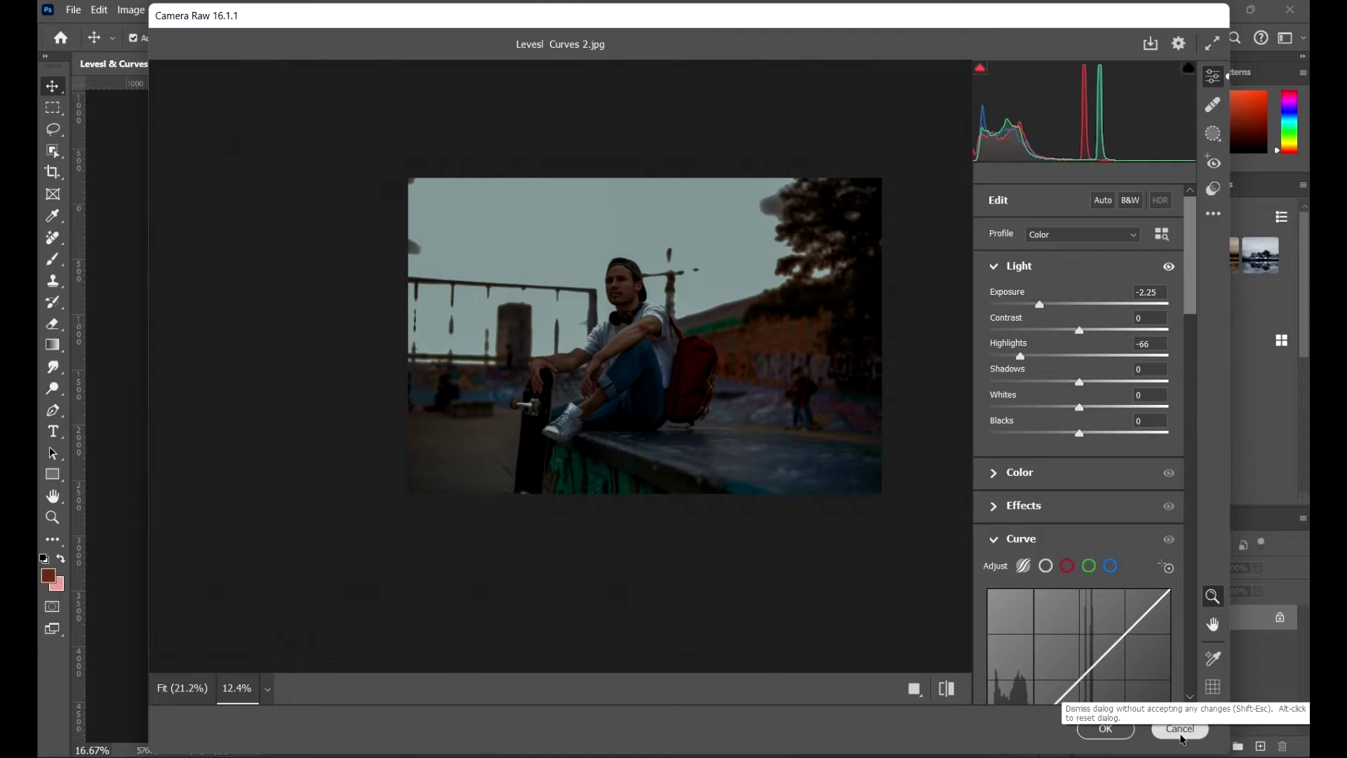
# Dismiss Camera Raw and discard all changes to the skateboarder photo
pyautogui.click(1182, 730)
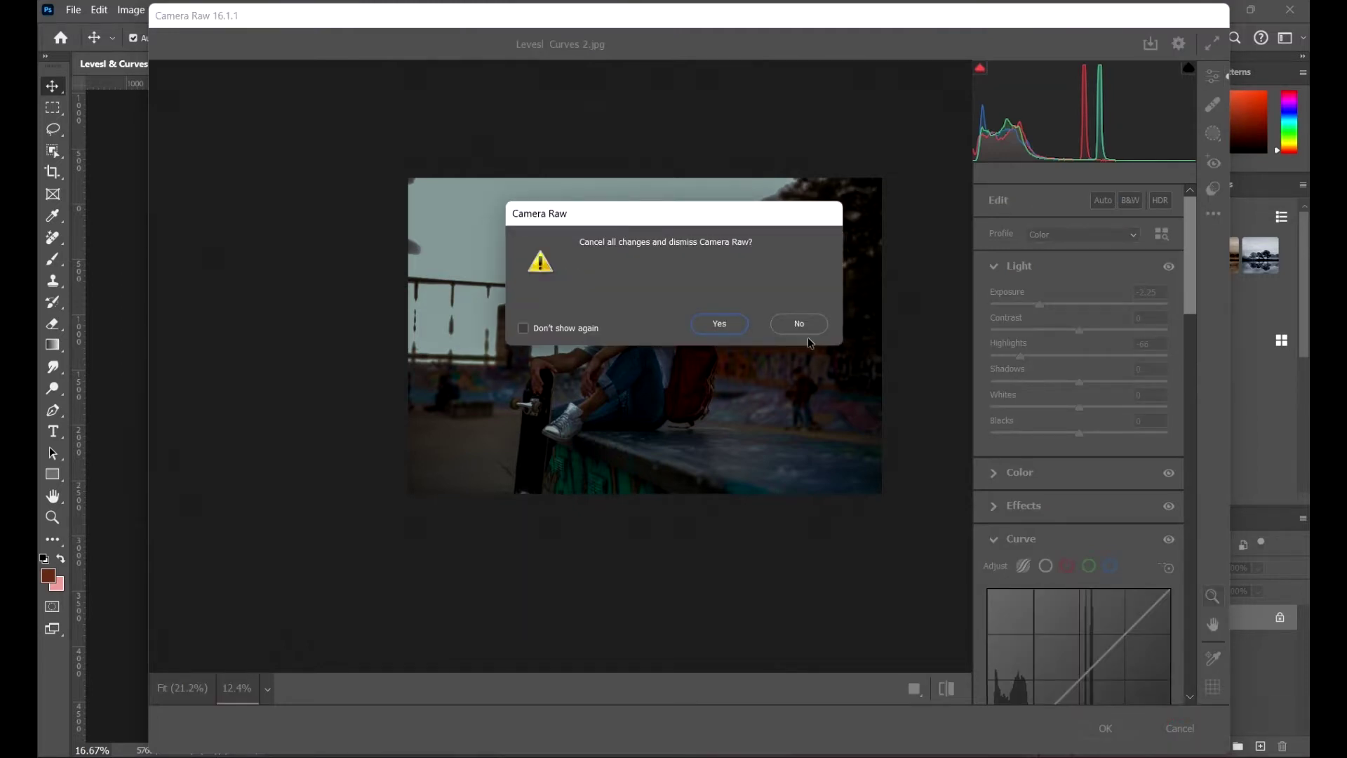
pyautogui.click(800, 324)
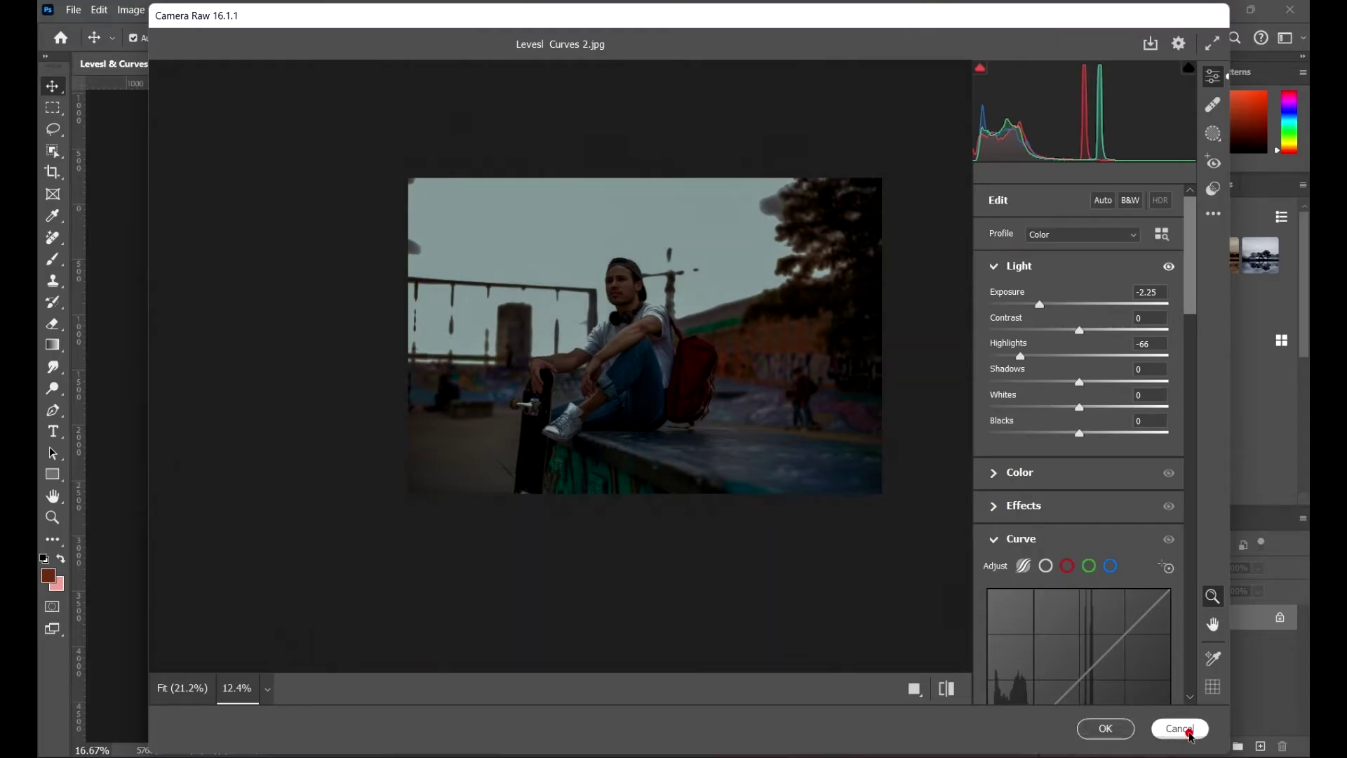
pyautogui.click(1182, 730)
pyautogui.click(720, 325)
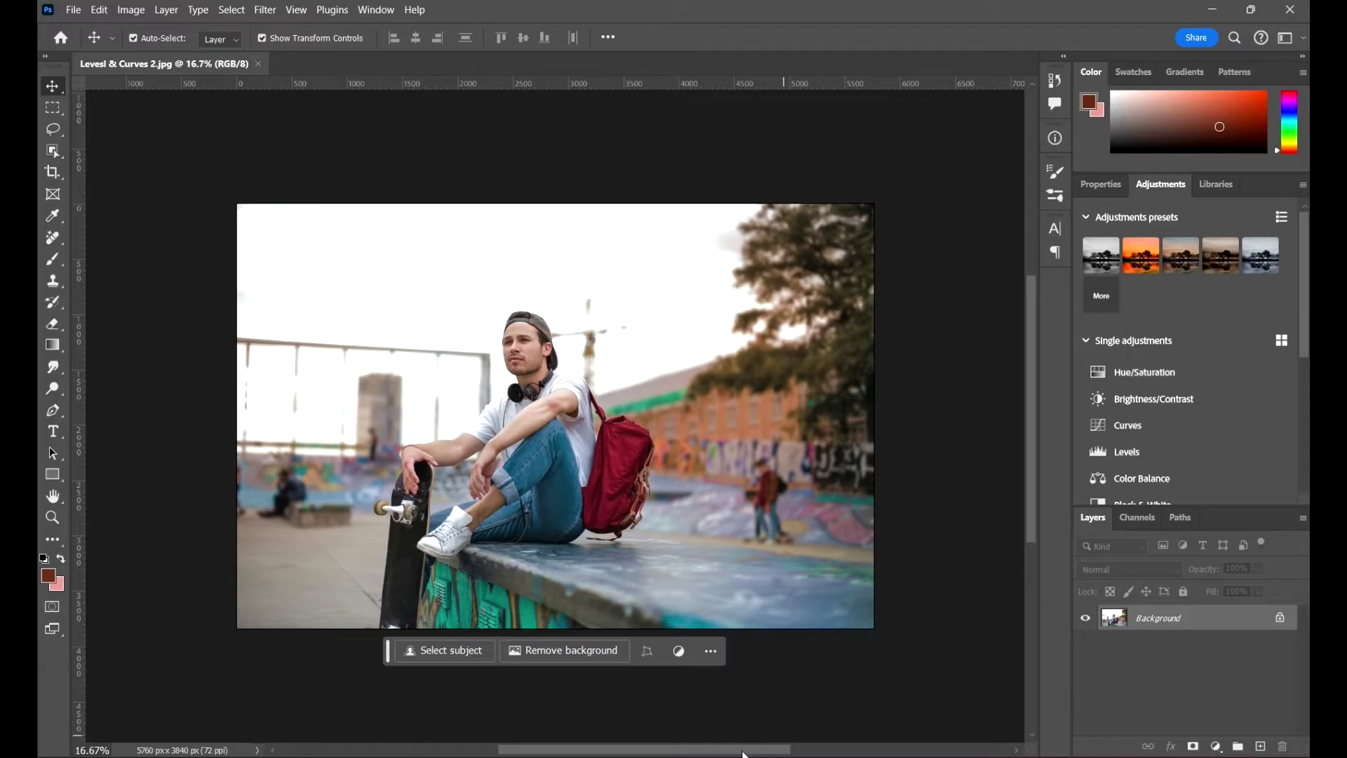
# Bring IMG_1178 from the folder into Photoshop again to reopen the raw portrait in Camera Raw
pyautogui.moveTo(678, 755)
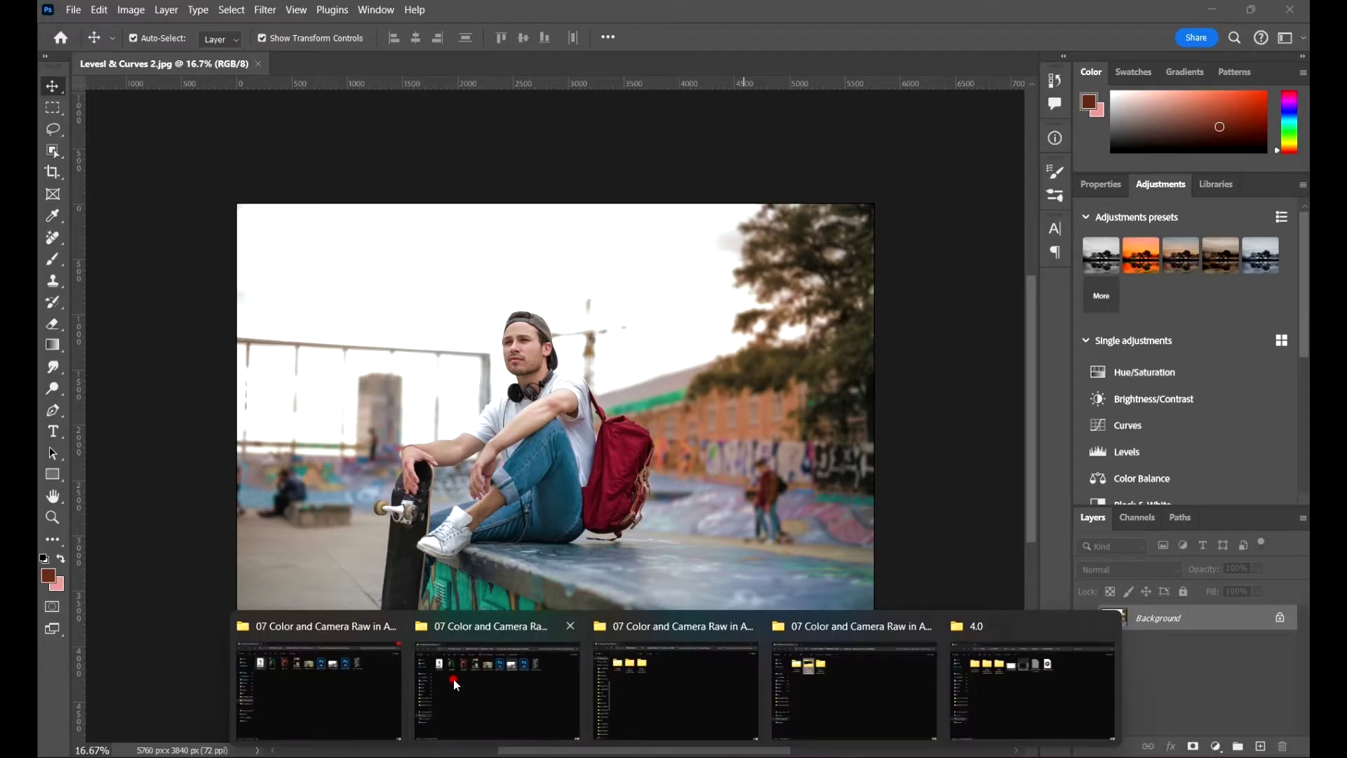
pyautogui.click(454, 680)
pyautogui.moveTo(230, 168); pyautogui.dragTo(829, 43)
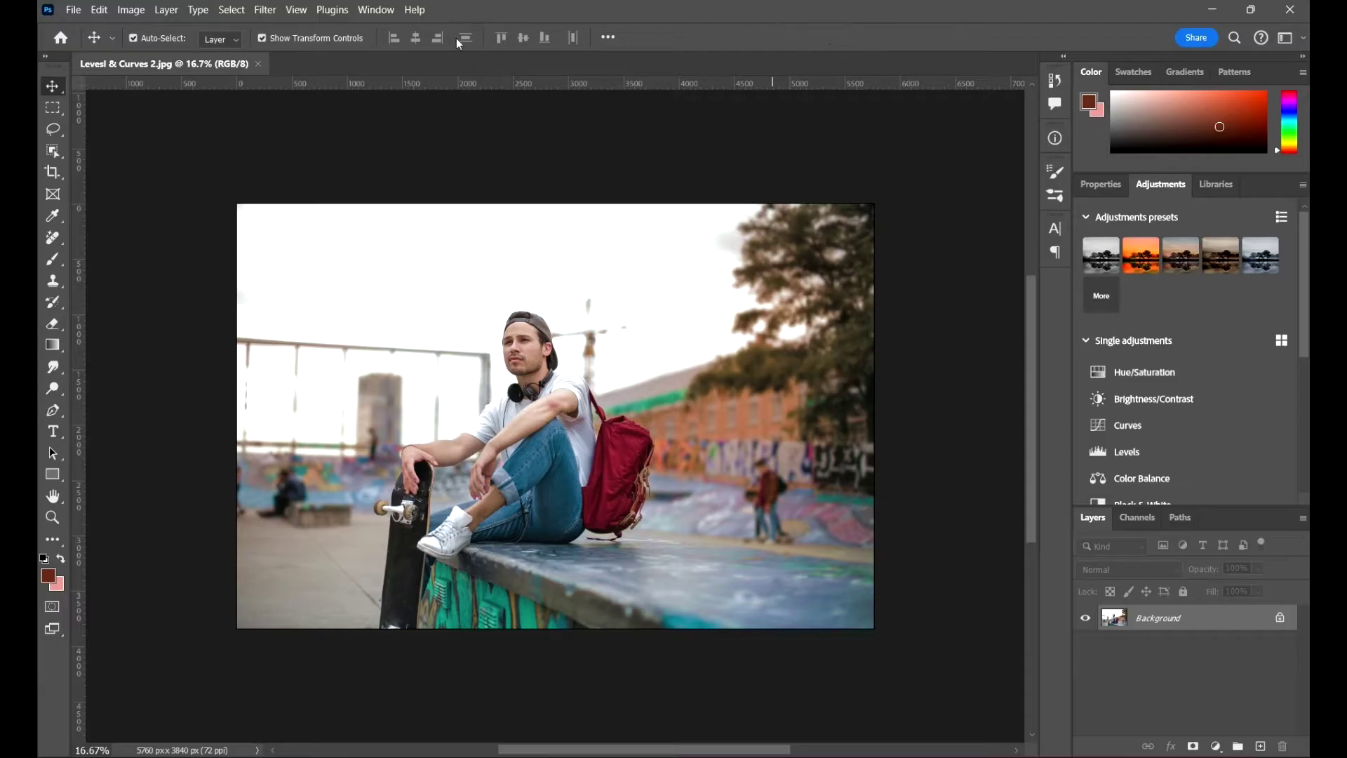
pyautogui.scroll(-3, 1193, 249)
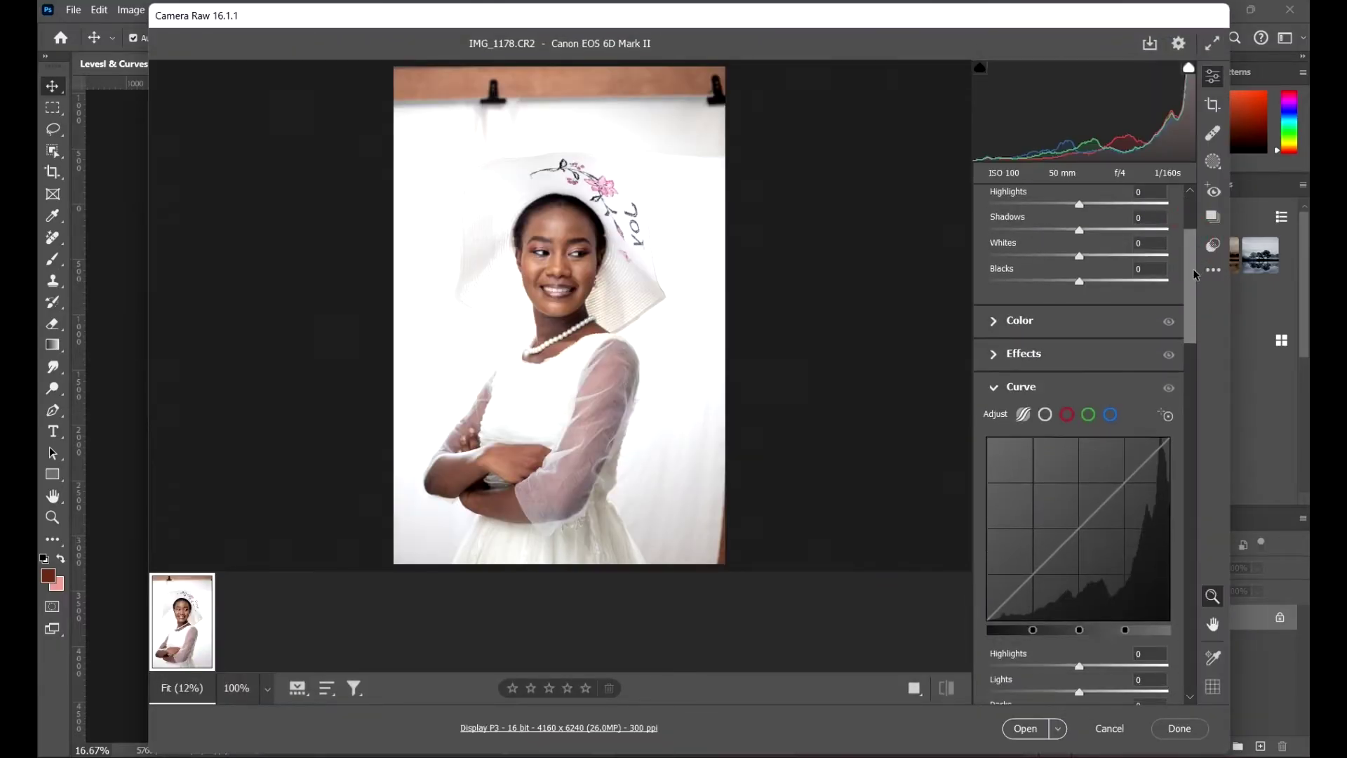
pyautogui.scroll(3, 1189, 246)
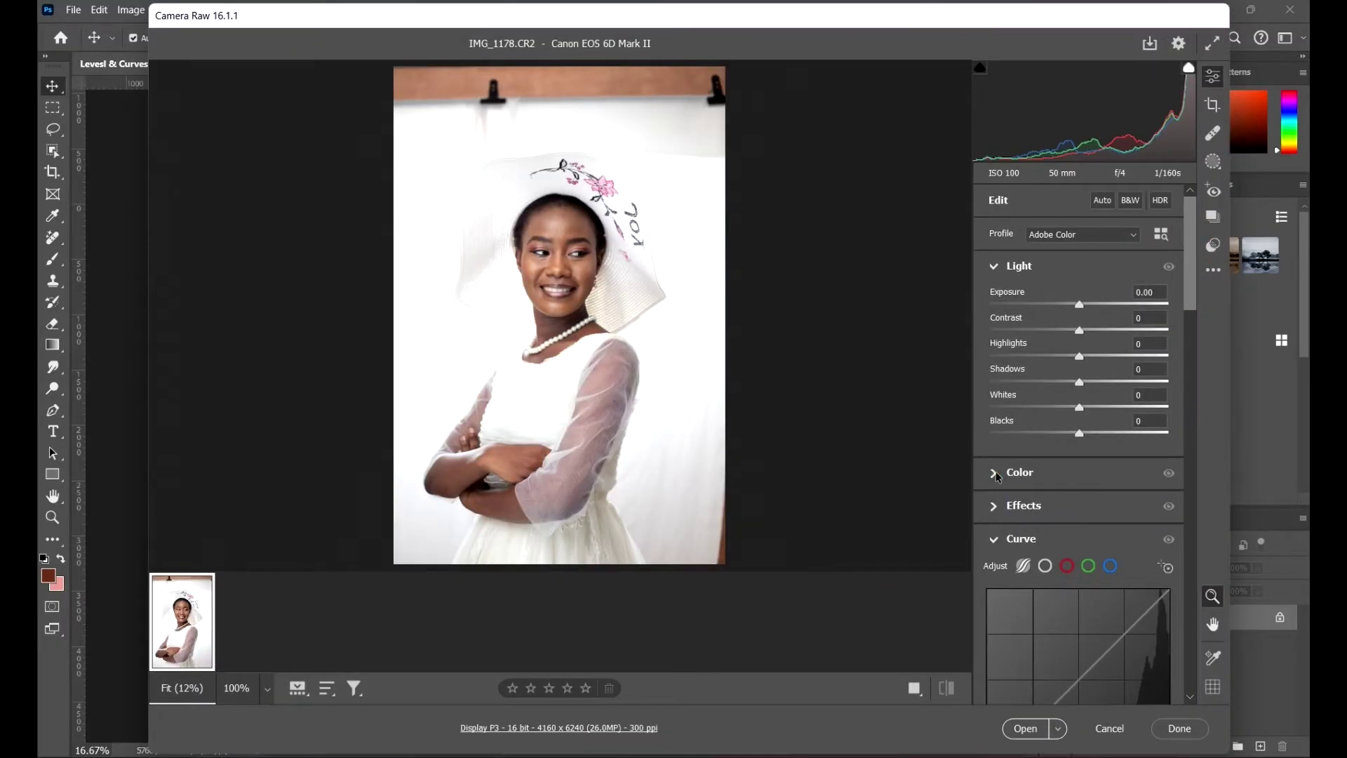
# Expand the Color adjustments for IMG_1178 and review the white balance presets with the portrait enlarged, keeping As Shot
pyautogui.click(995, 474)
pyautogui.scroll(-2, 979, 435)
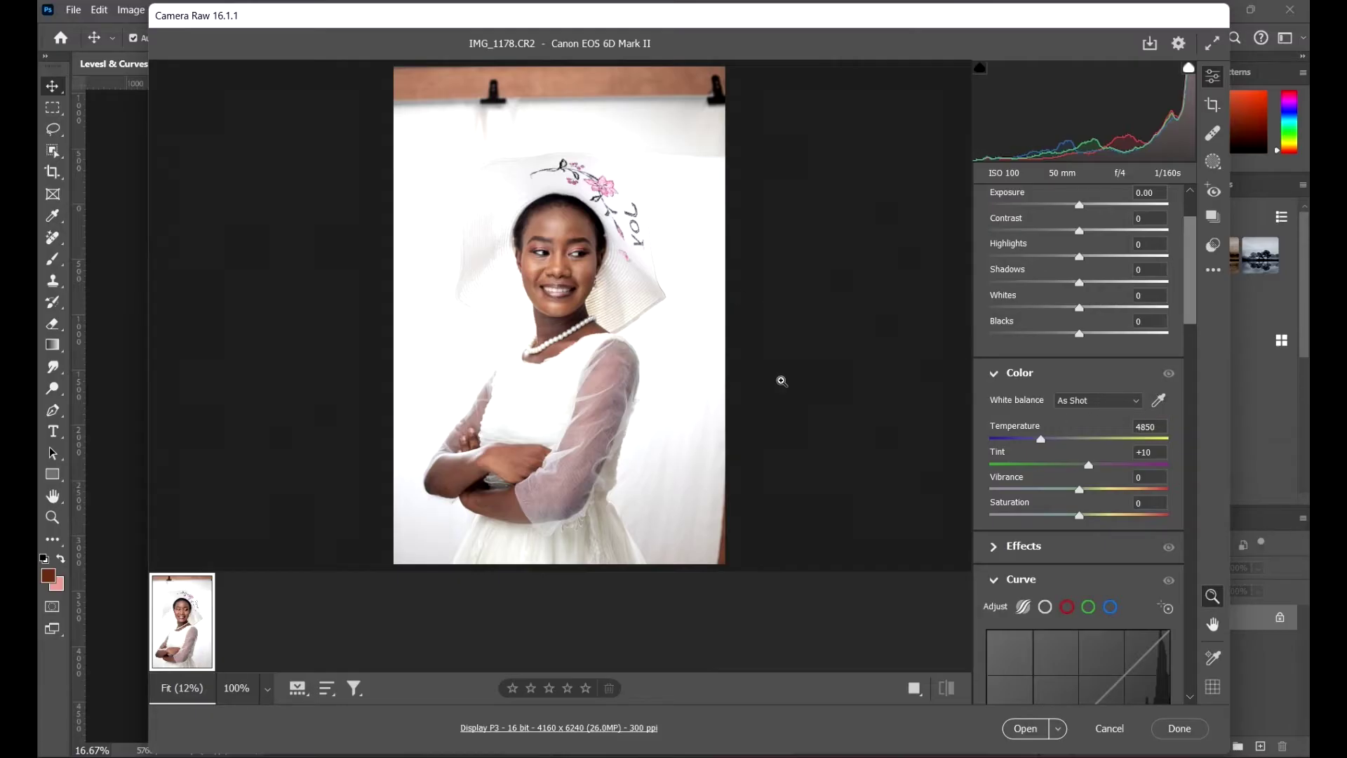
pyautogui.click(670, 307)
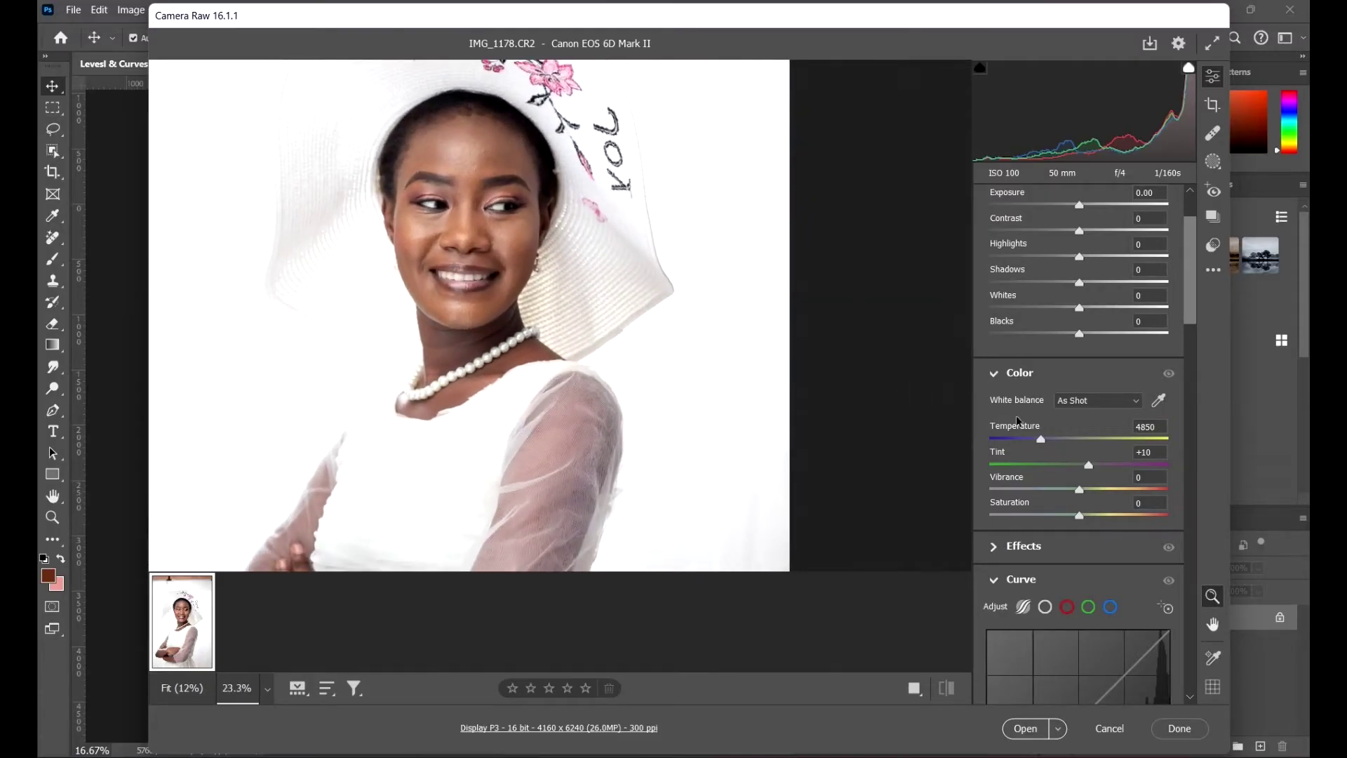
pyautogui.click(1114, 404)
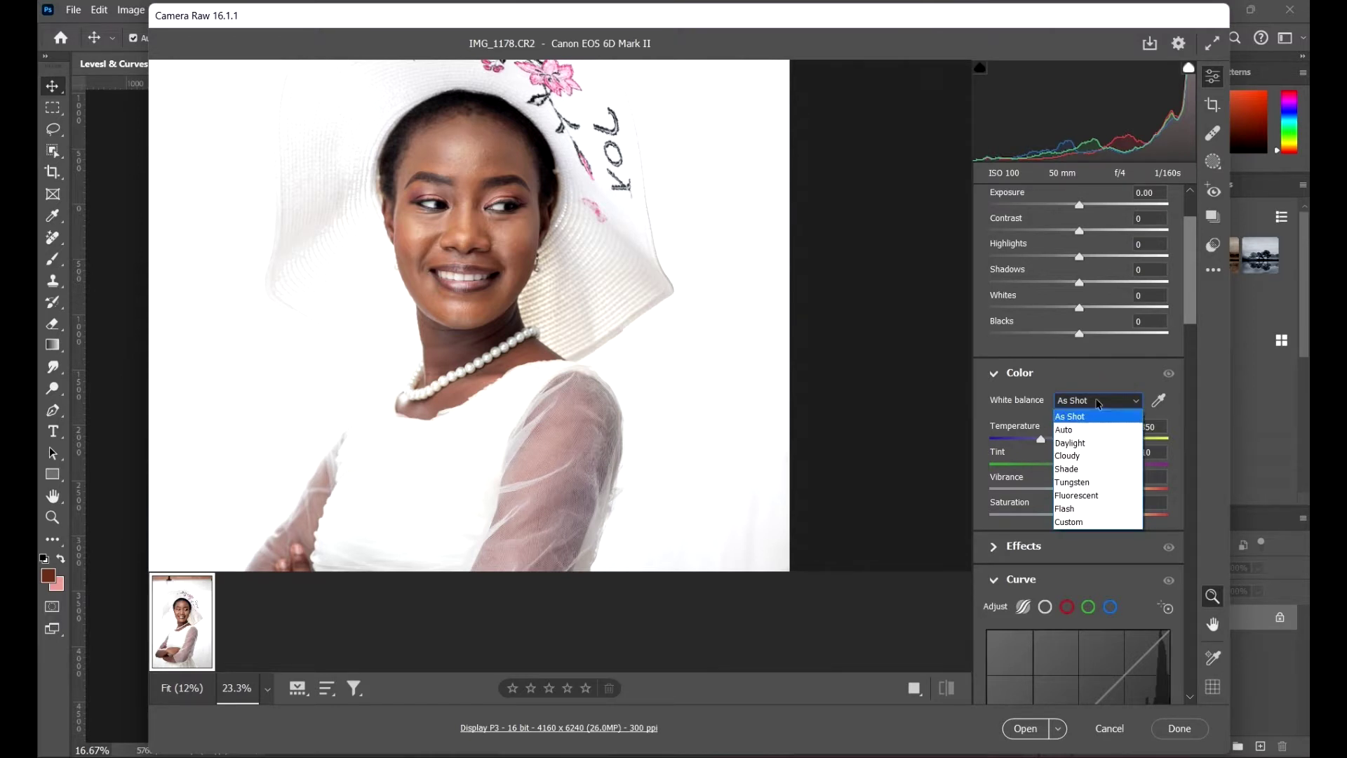
pyautogui.click(1084, 416)
pyautogui.click(1105, 403)
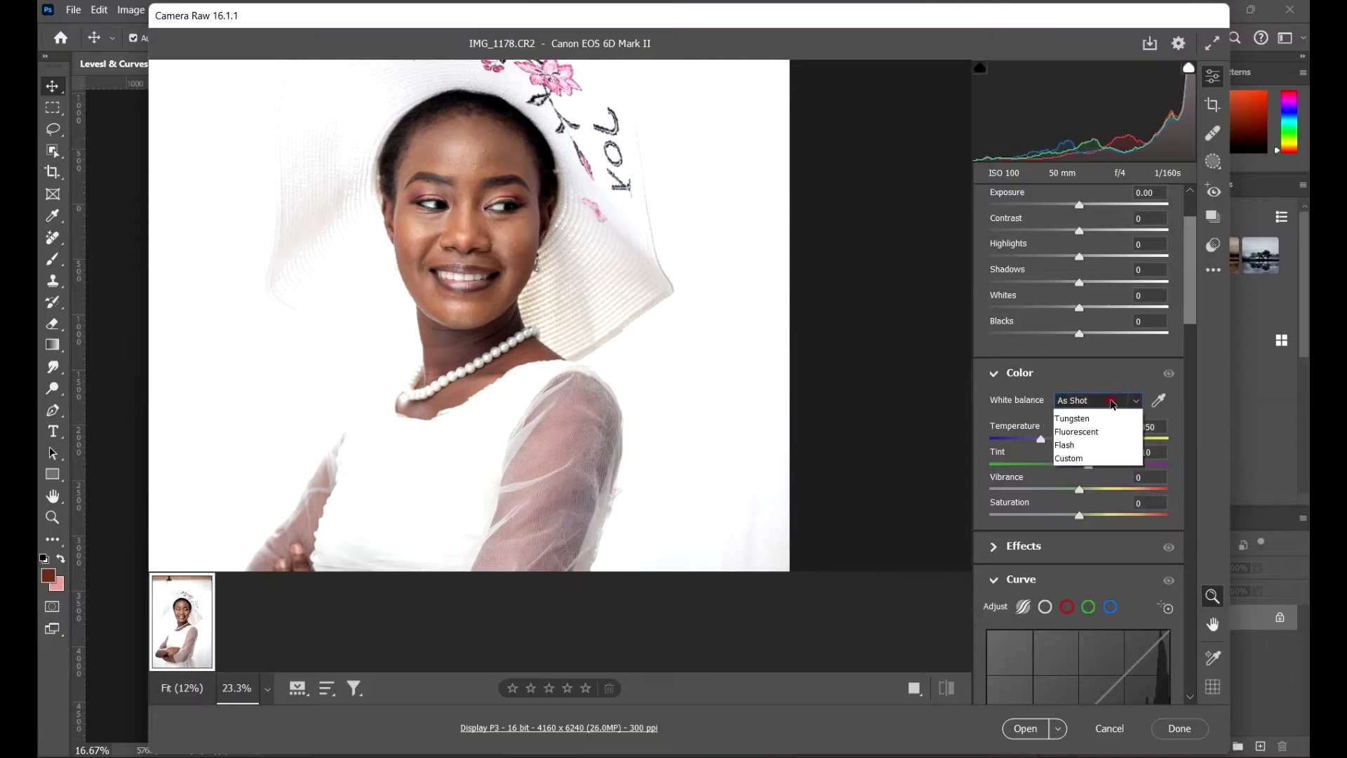
pyautogui.click(1122, 370)
# Examine the white hat and bright backdrop in IMG_1178 up close, and view the full portrait again
pyautogui.keyDown('alt'); pyautogui.click(702, 377); pyautogui.keyUp('alt')
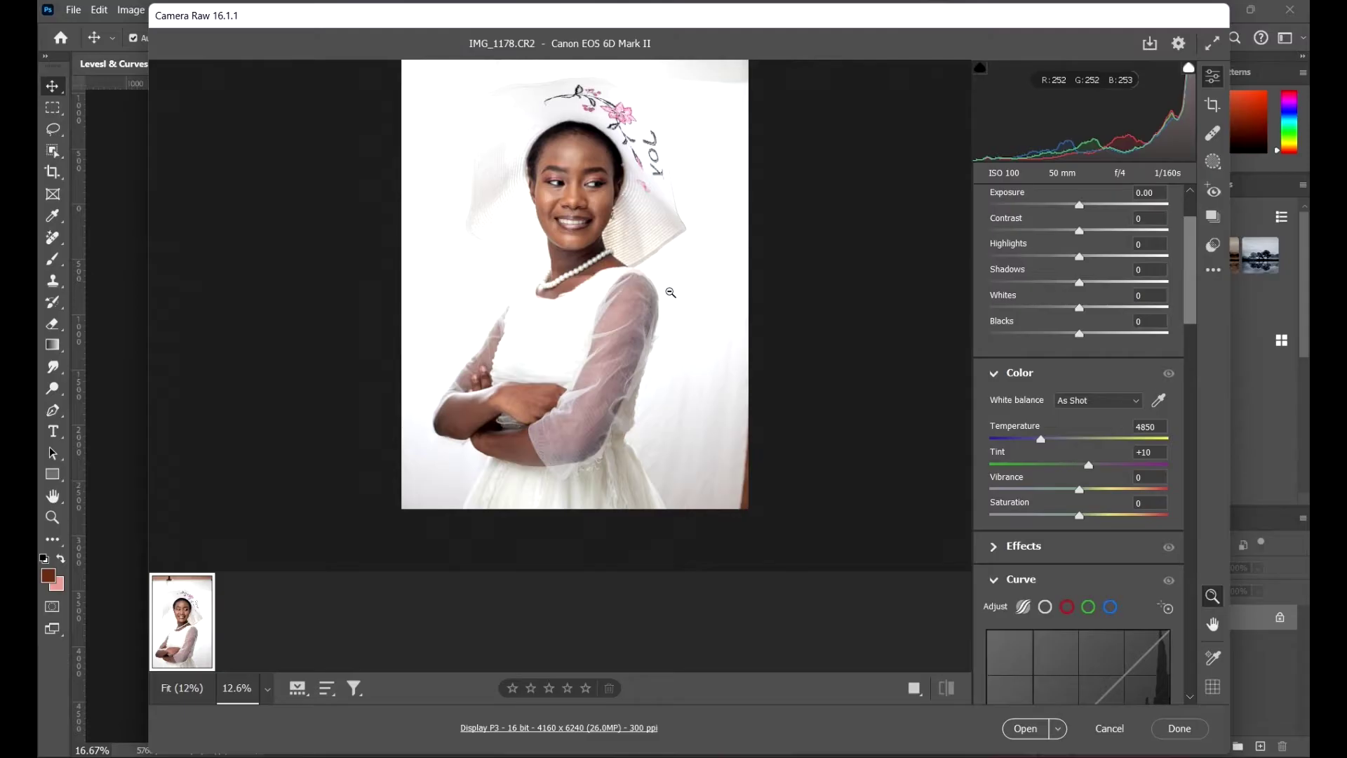
pyautogui.click(684, 284)
pyautogui.scroll(3, 682, 333)
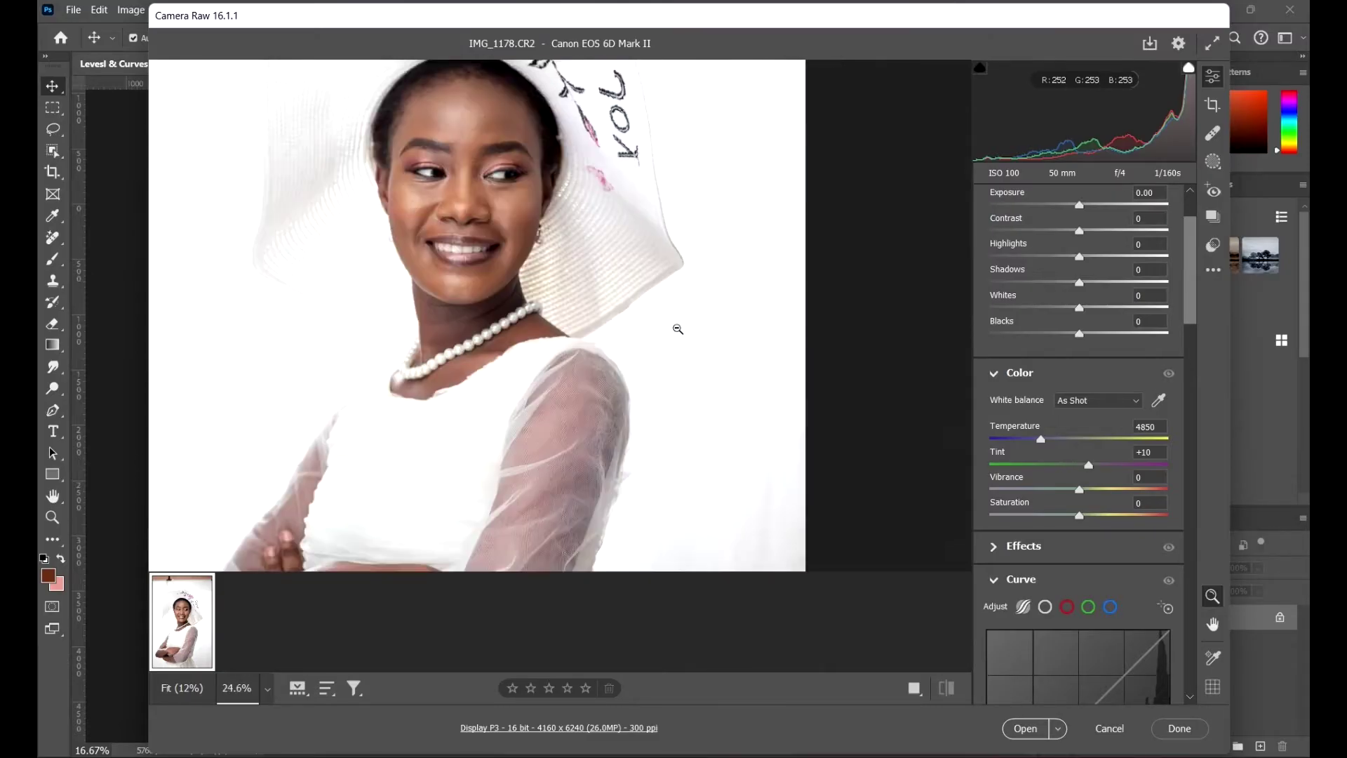
pyautogui.scroll(5, 723, 357)
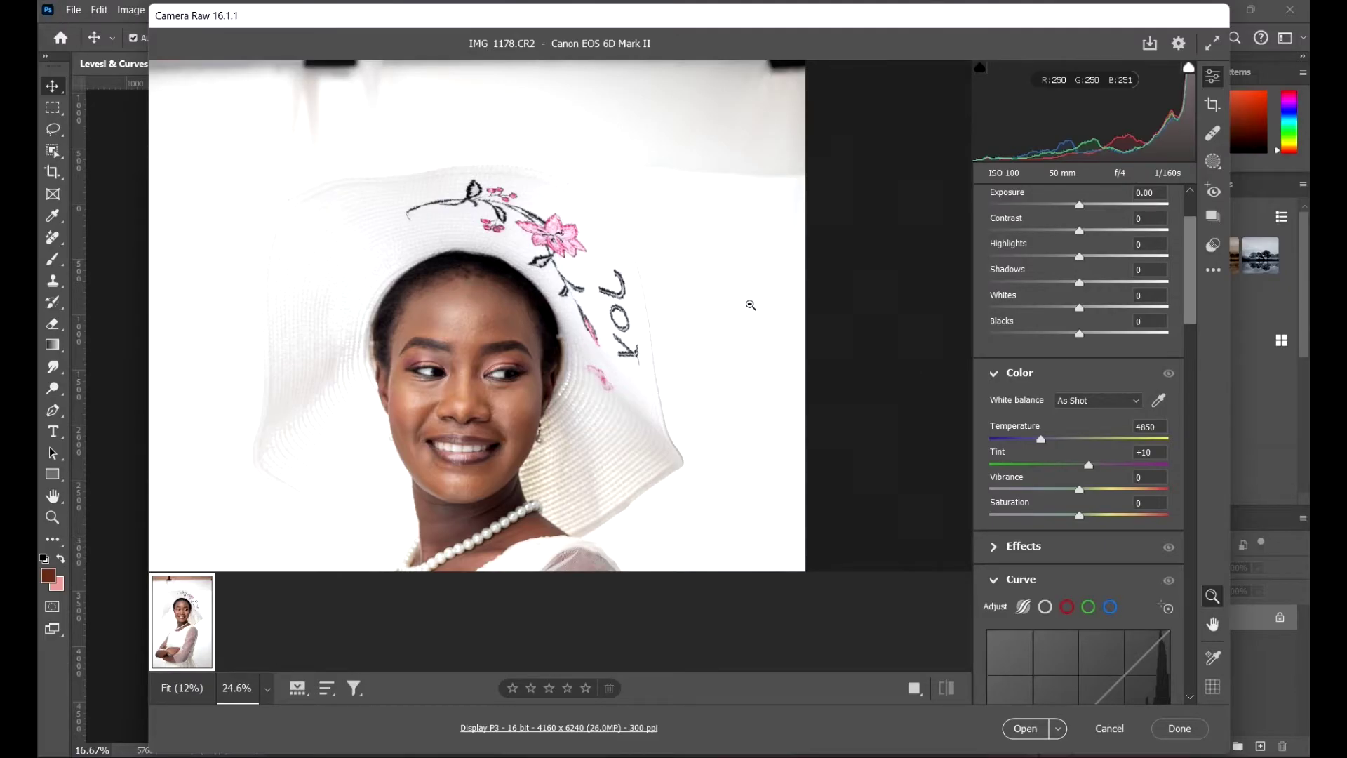
pyautogui.keyDown('alt'); pyautogui.click(749, 303); pyautogui.keyUp('alt')
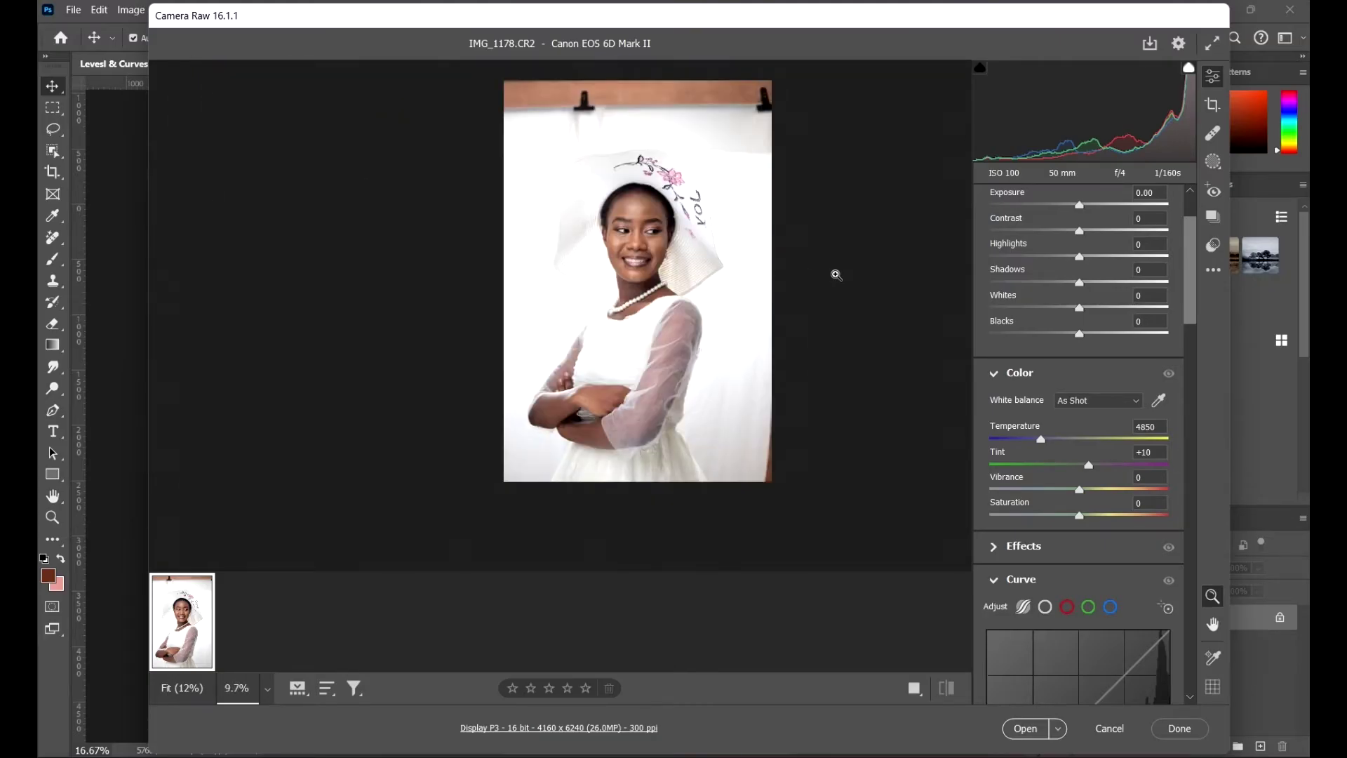
pyautogui.moveTo(862, 306); pyautogui.dragTo(821, 338)
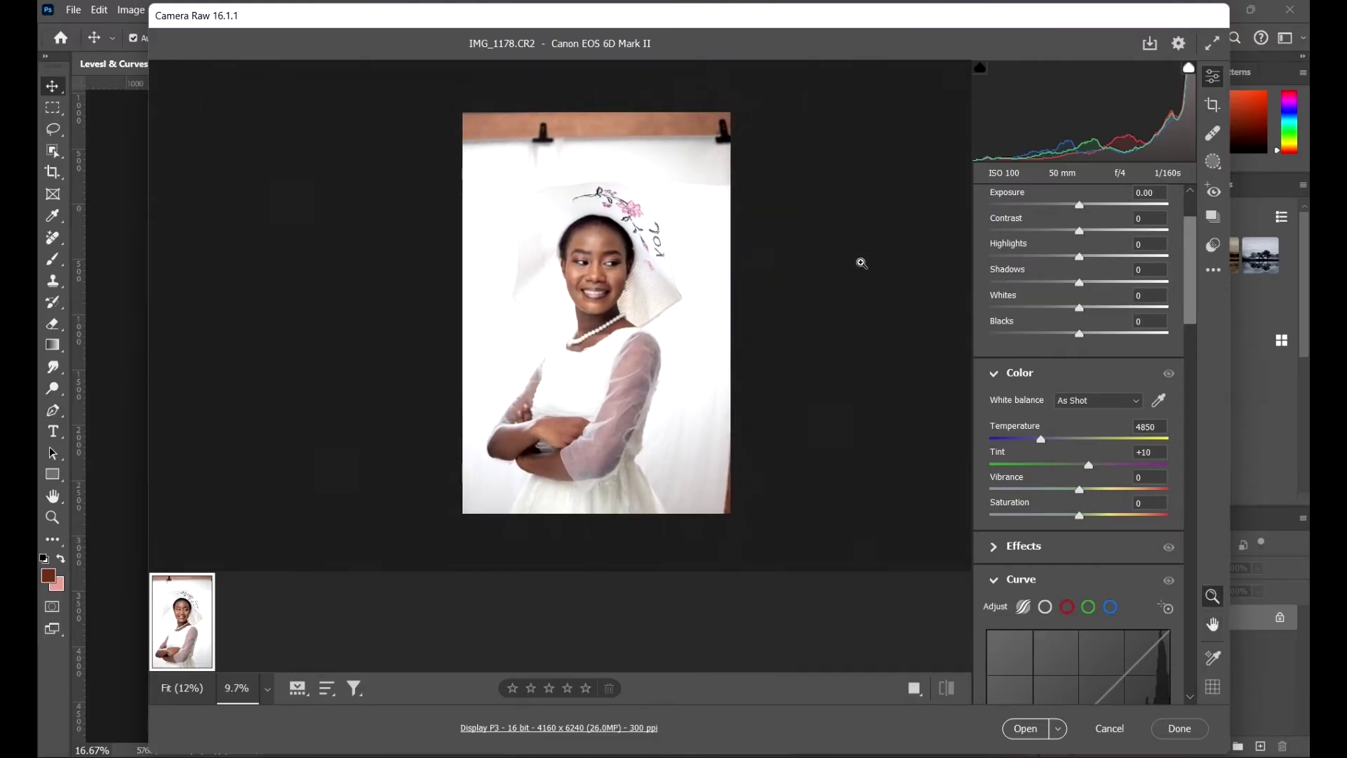
pyautogui.moveTo(717, 273); pyautogui.dragTo(794, 274)
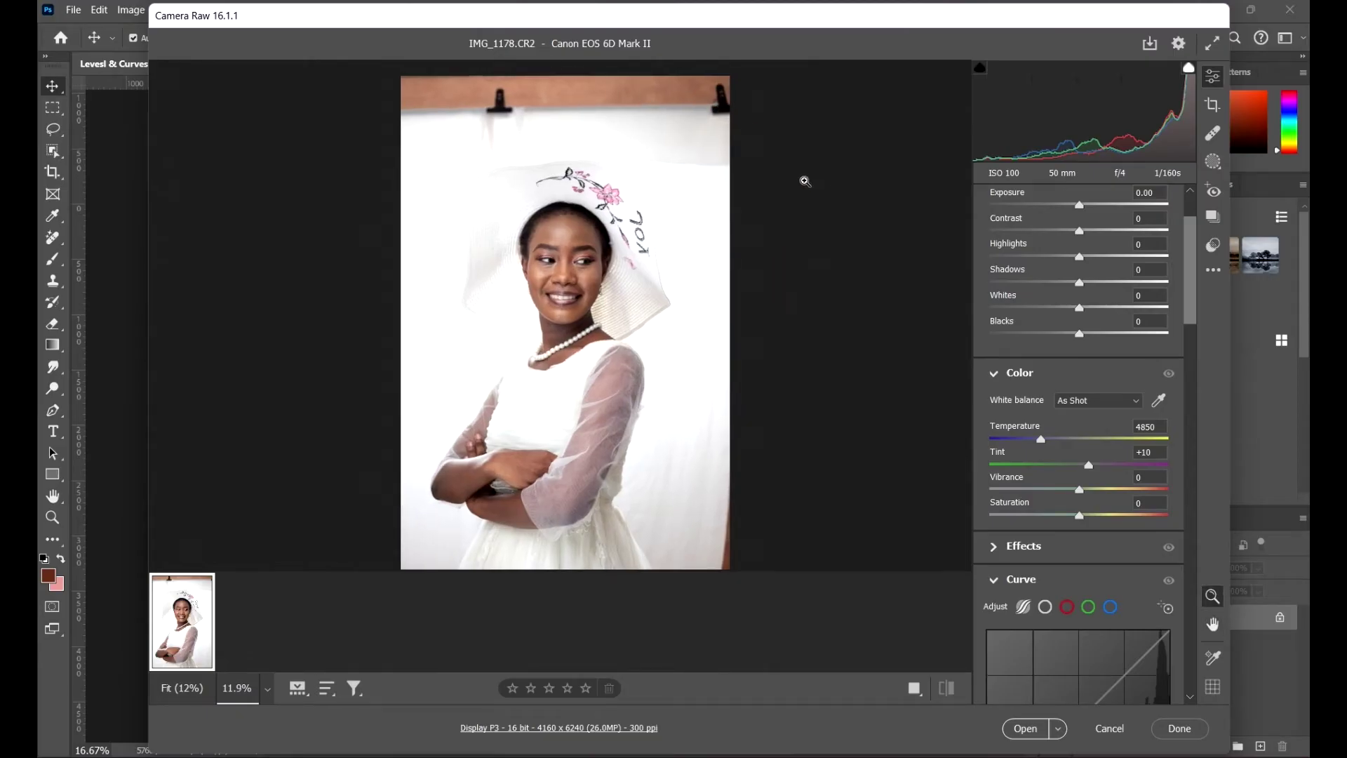
# Open the Camera Raw workflow preferences and set the color space to Adobe RGB (1998)
pyautogui.scroll(3, 1197, 272)
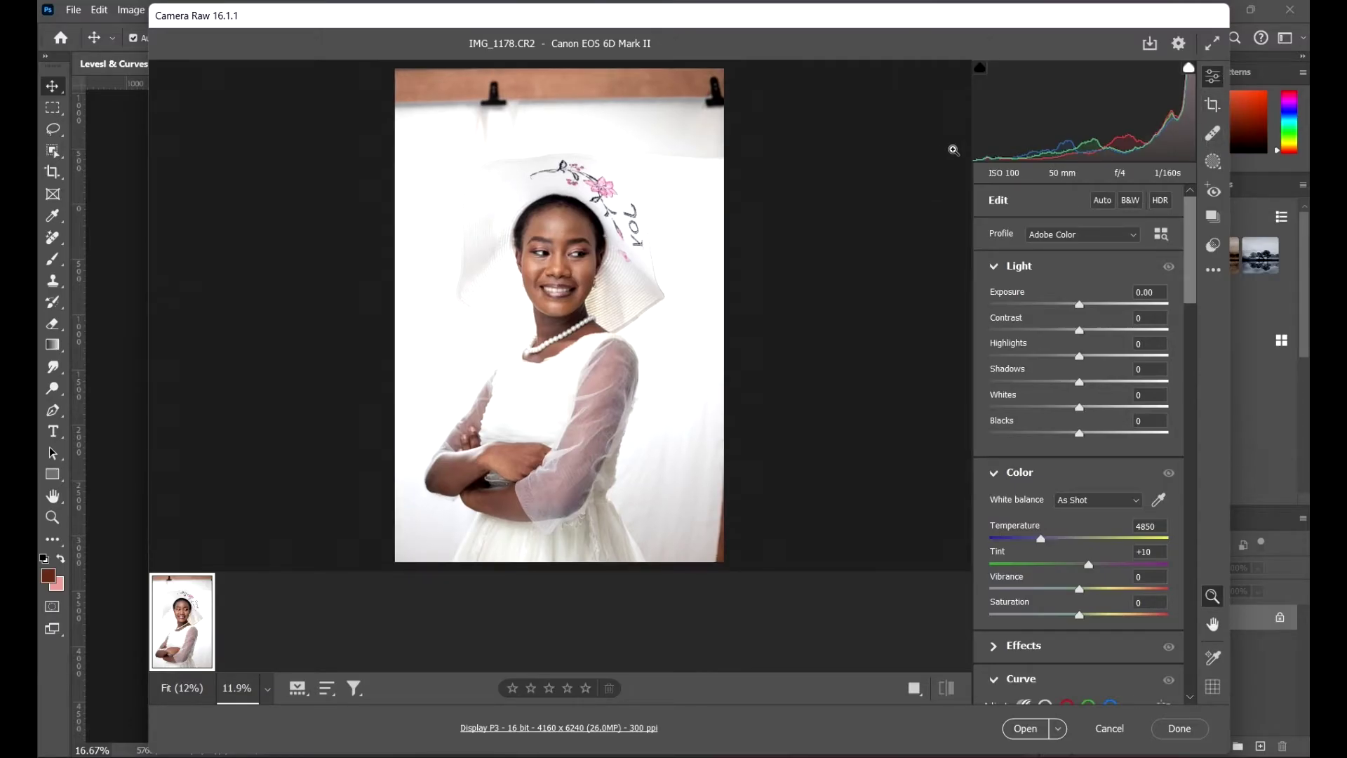
pyautogui.click(1181, 43)
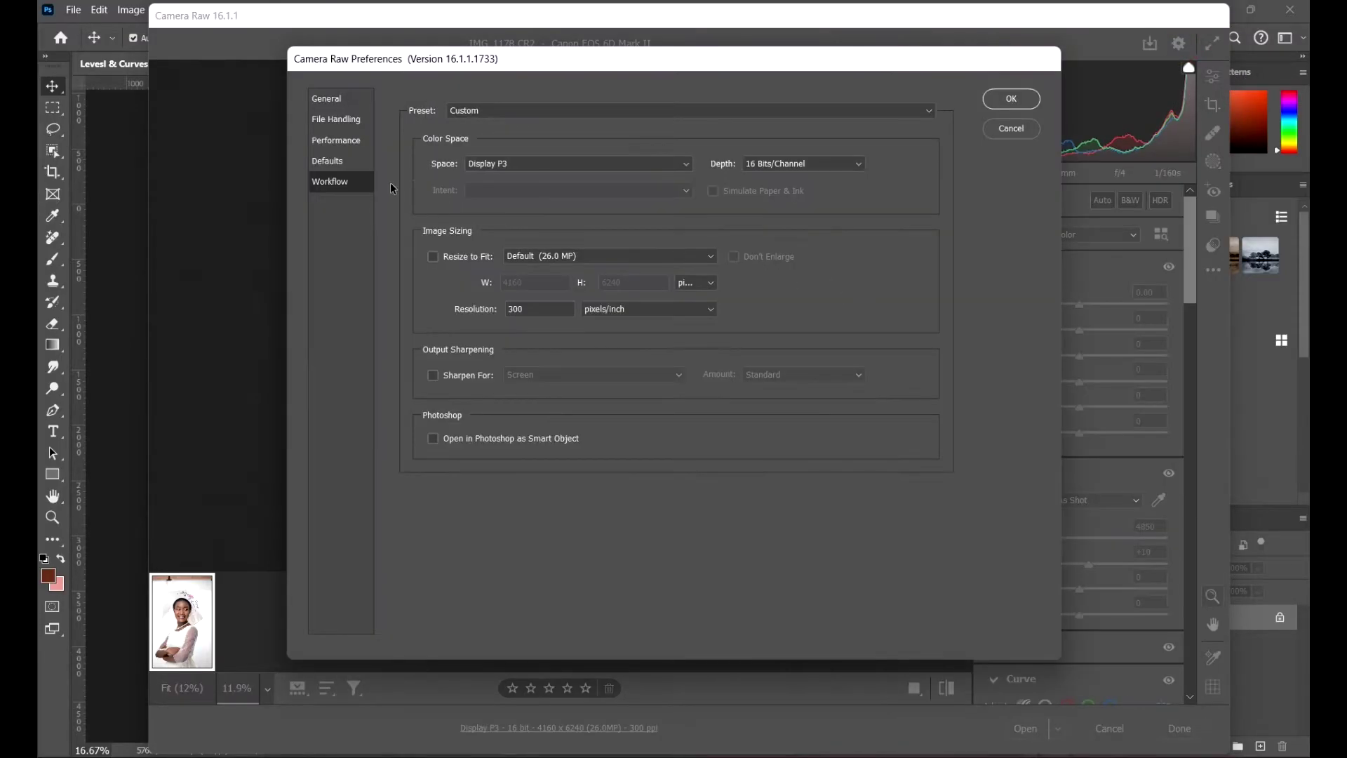
pyautogui.click(355, 188)
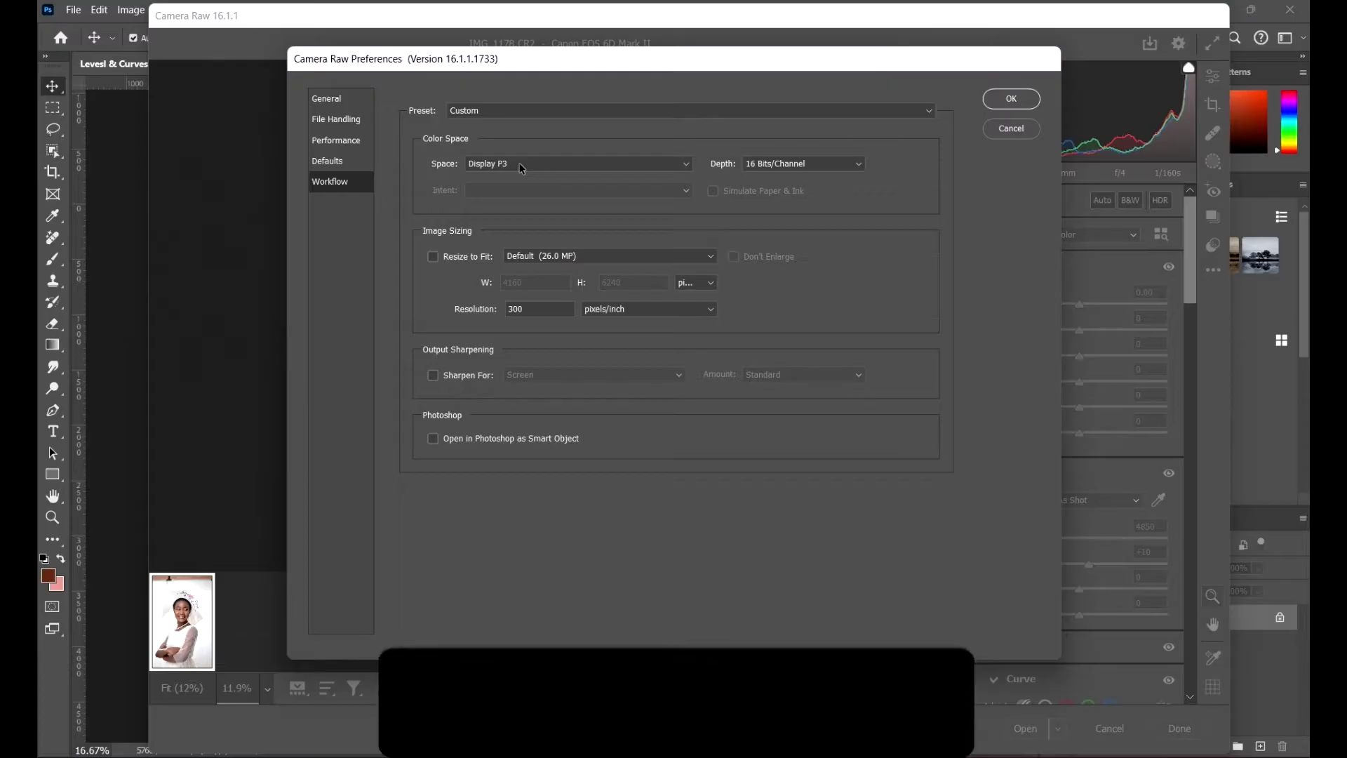
pyautogui.click(560, 164)
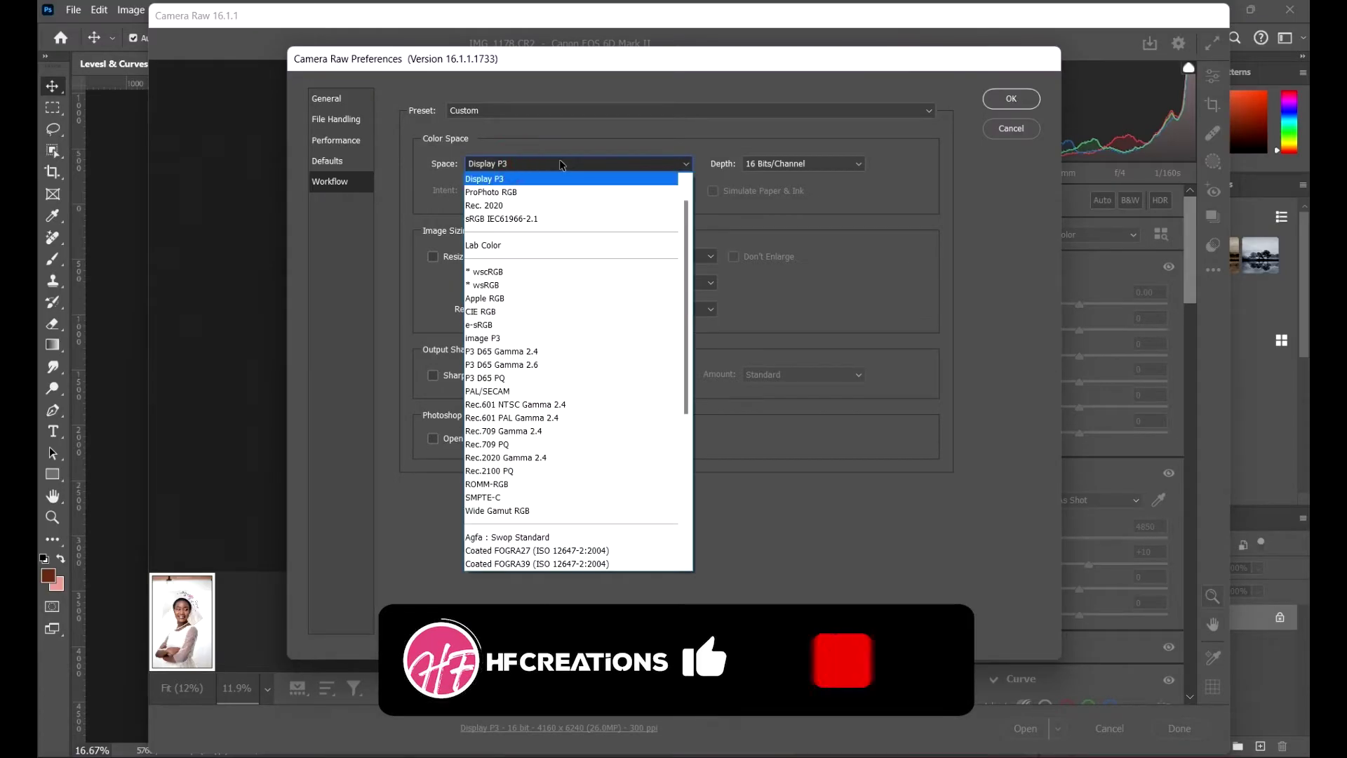
pyautogui.scroll(1, 605, 176)
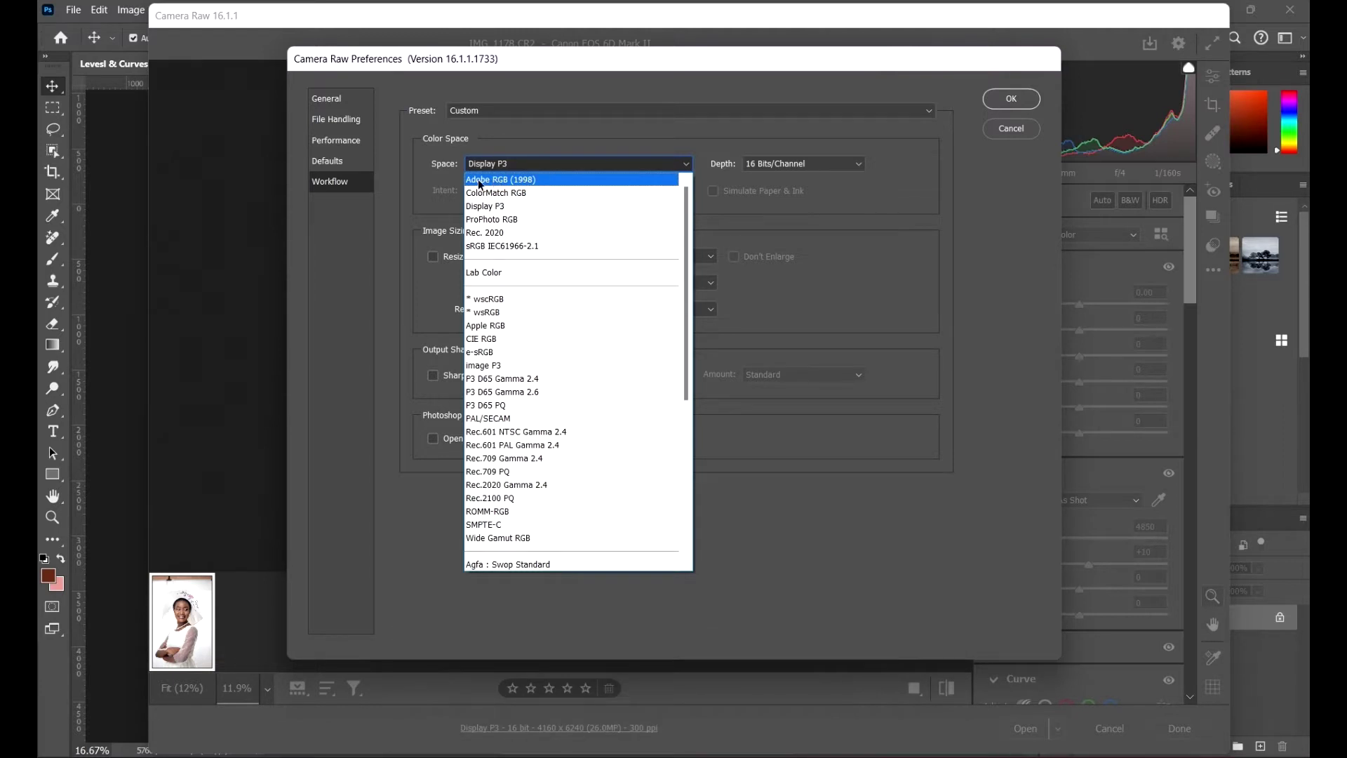
pyautogui.click(550, 181)
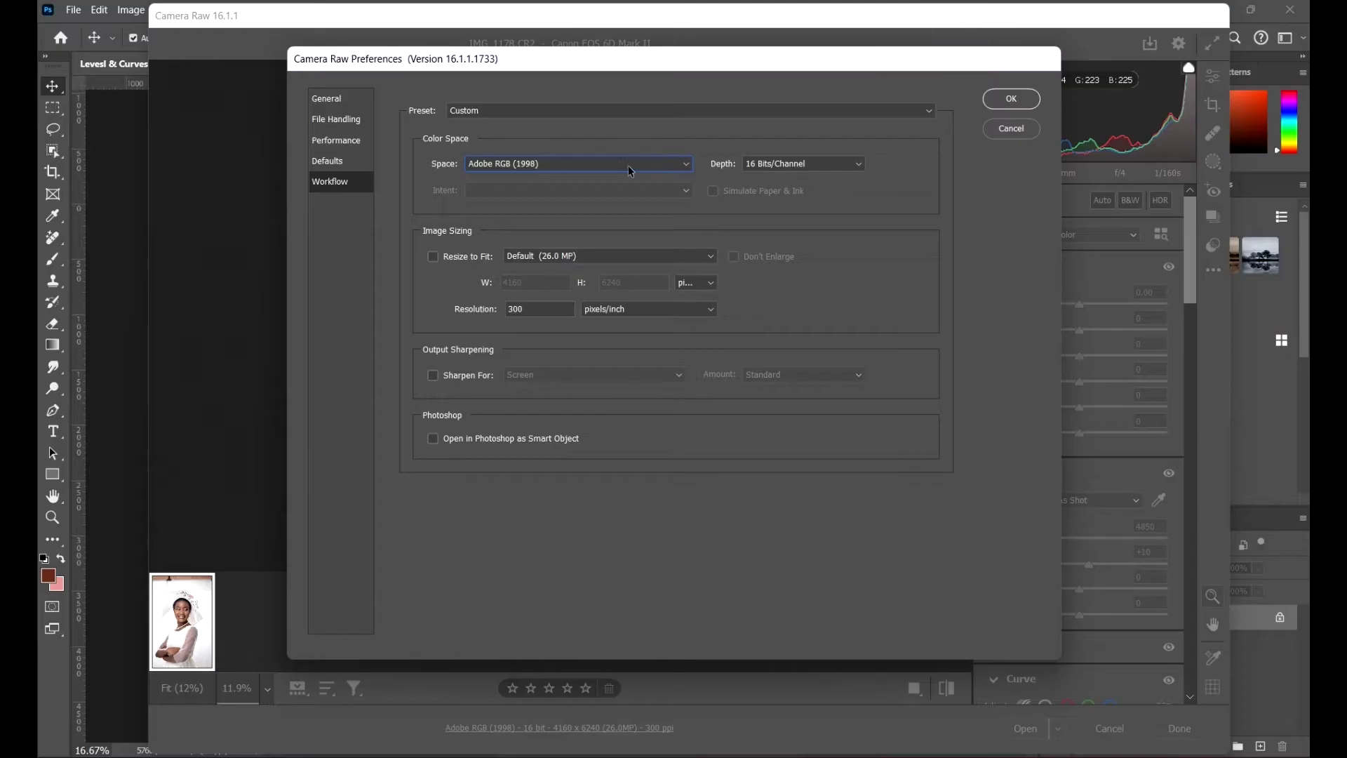
# Review the bit depth options, keep 16 Bits/Channel, and apply the workflow preferences
pyautogui.click(748, 165)
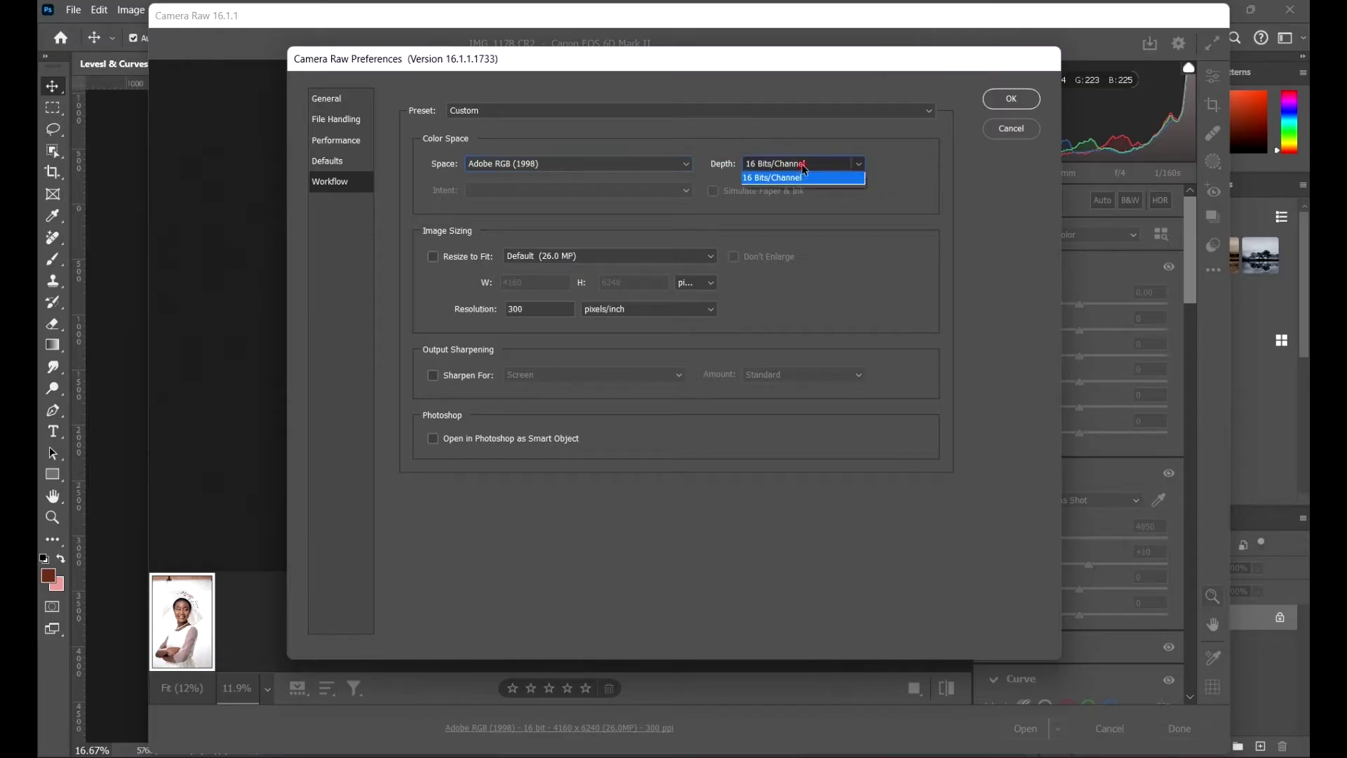
pyautogui.click(849, 141)
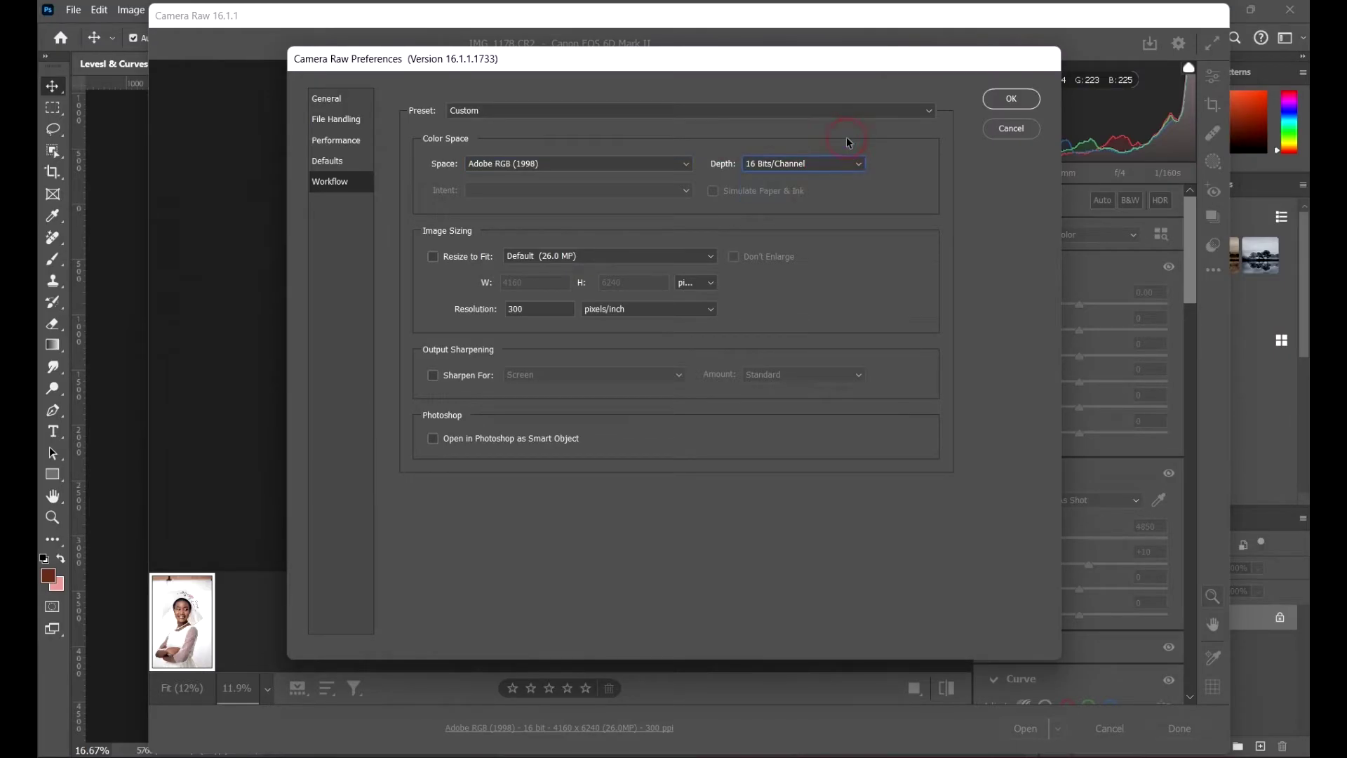
pyautogui.click(833, 166)
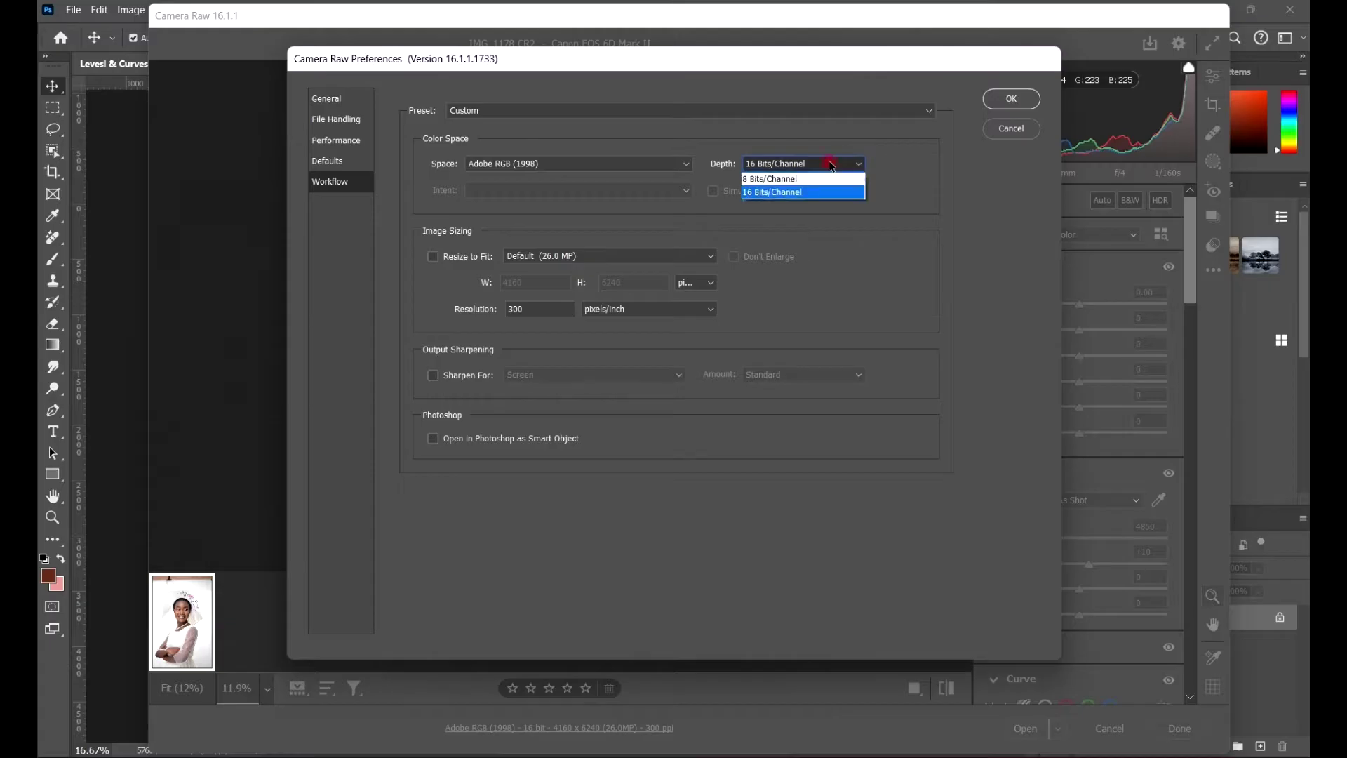
pyautogui.click(797, 193)
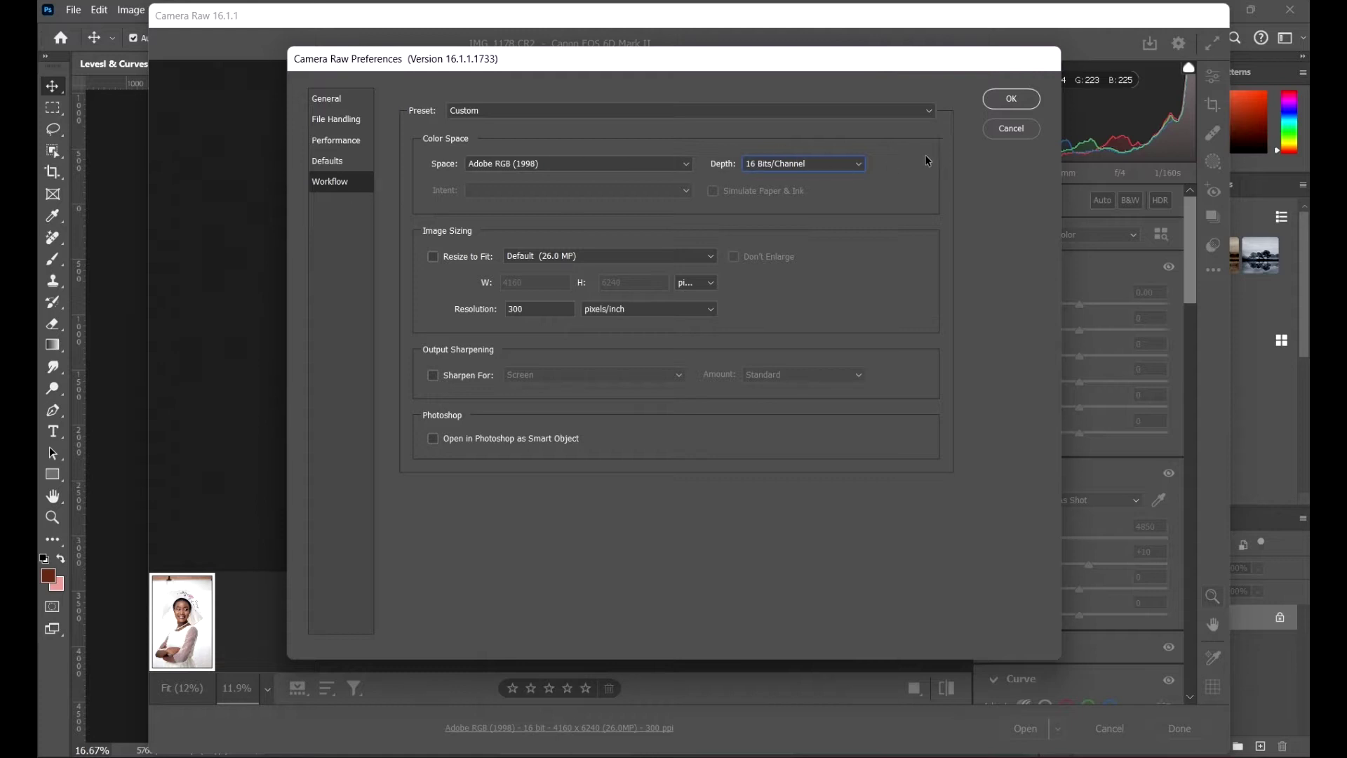
pyautogui.click(1014, 98)
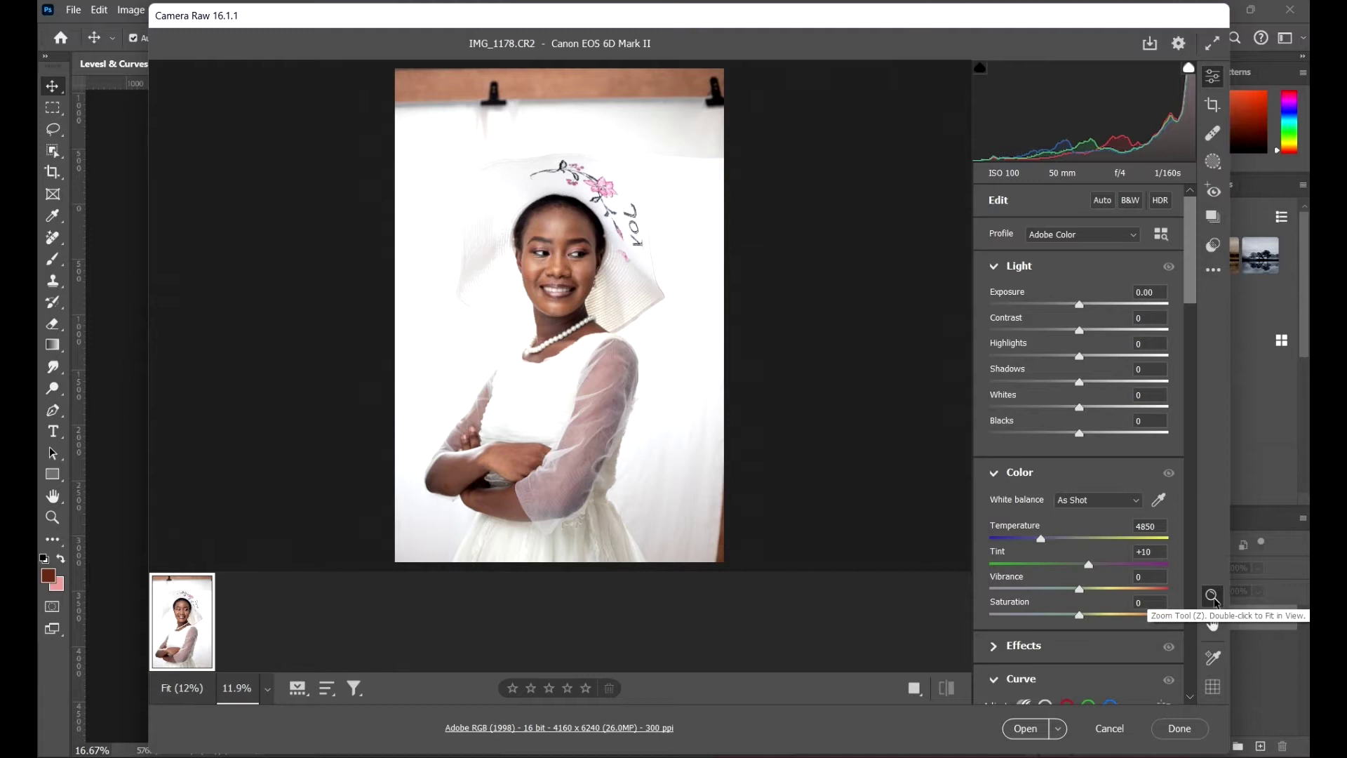
# Magnify the woman's face in IMG_1178 with the Zoom tool, then zoom back out to the wider portrait
pyautogui.click(1219, 600)
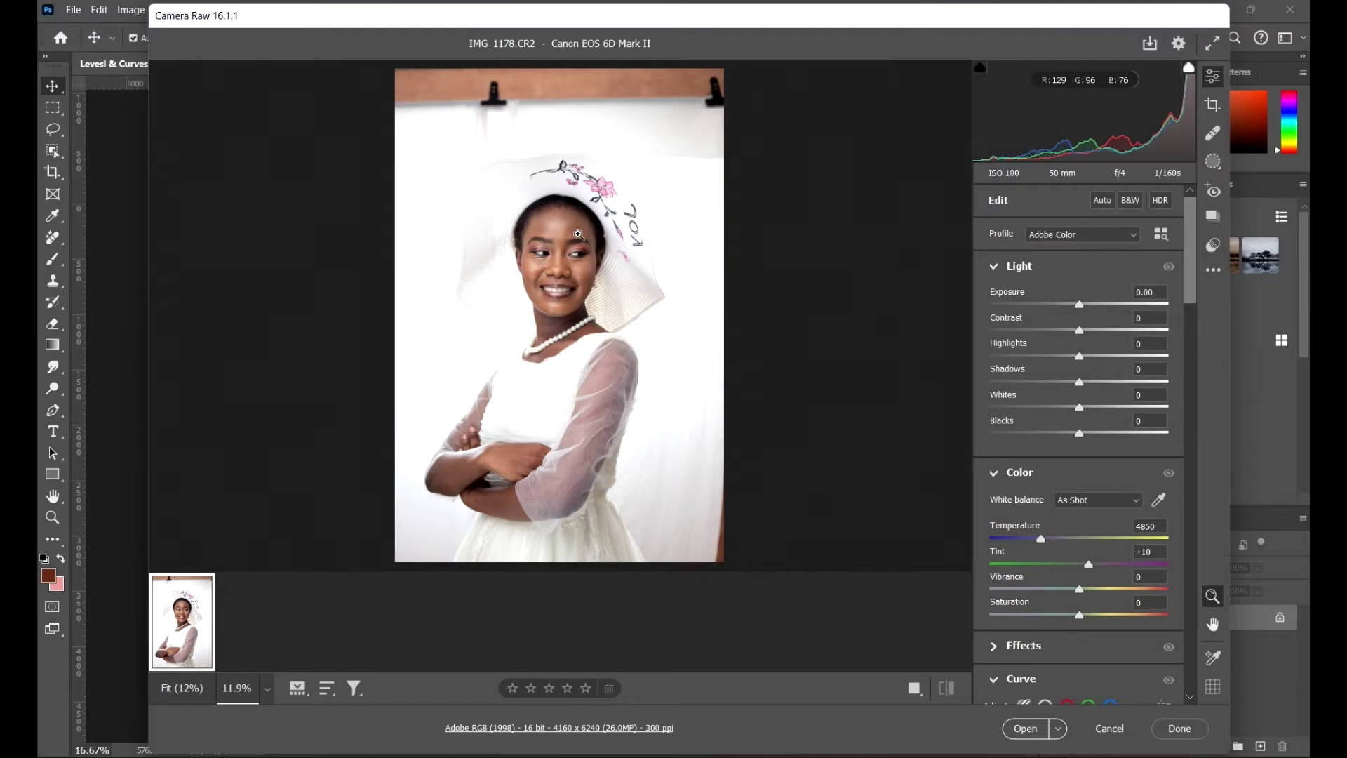
pyautogui.moveTo(575, 229); pyautogui.dragTo(577, 318)
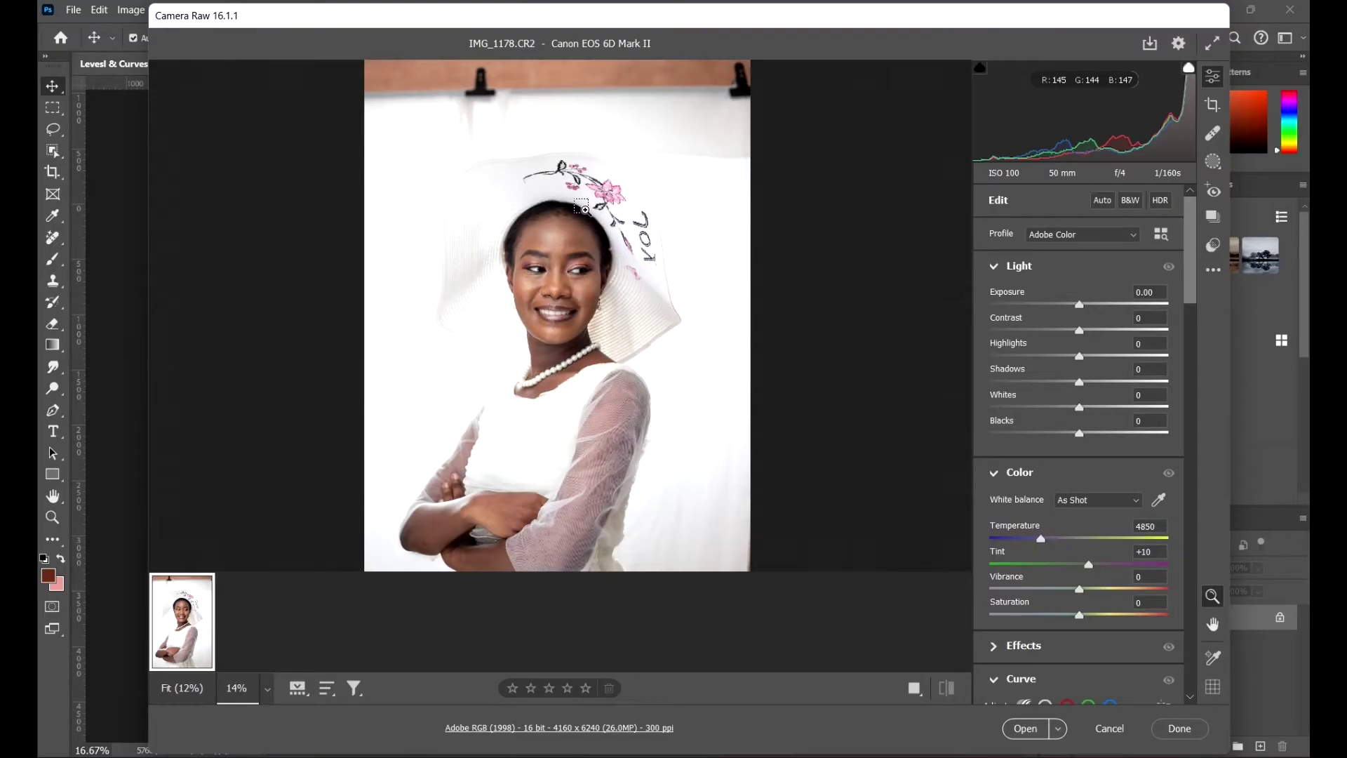
pyautogui.click(582, 208)
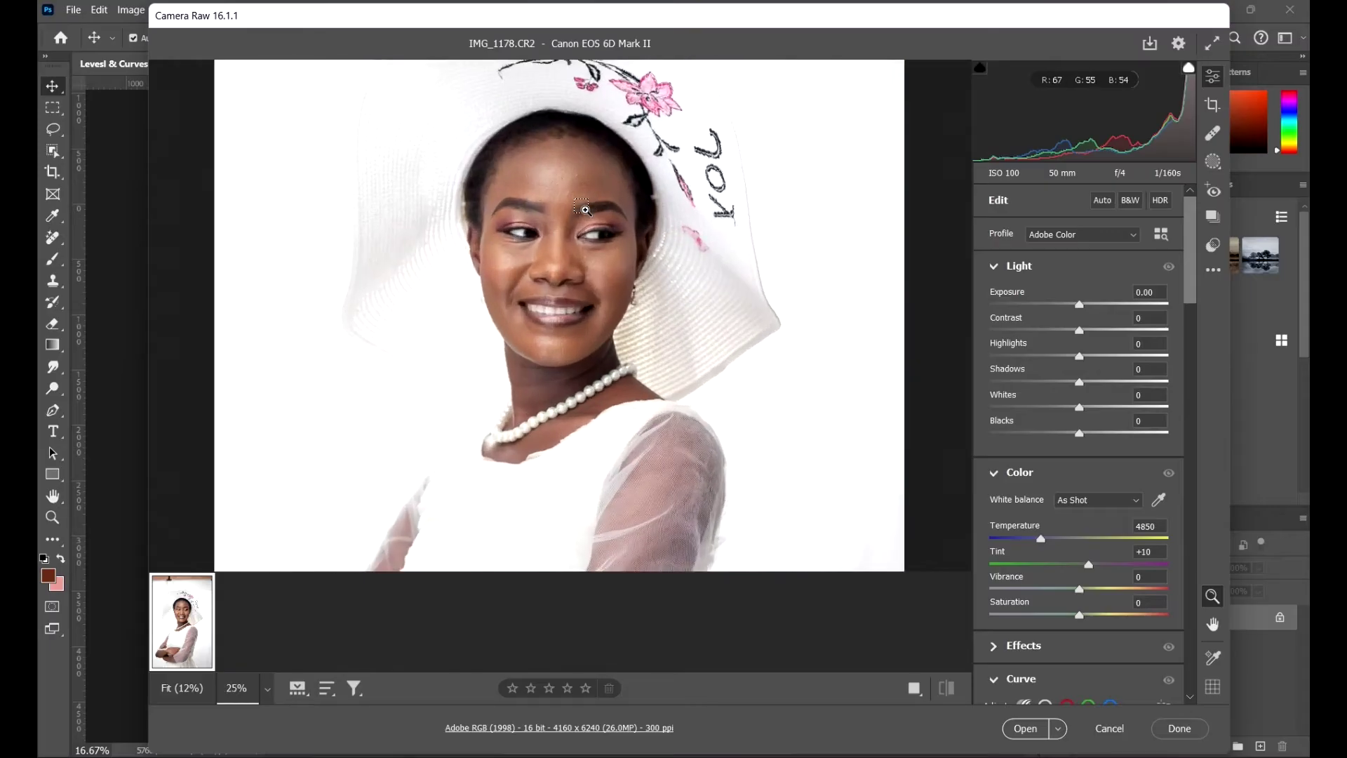
pyautogui.click(597, 153)
pyautogui.click(598, 148)
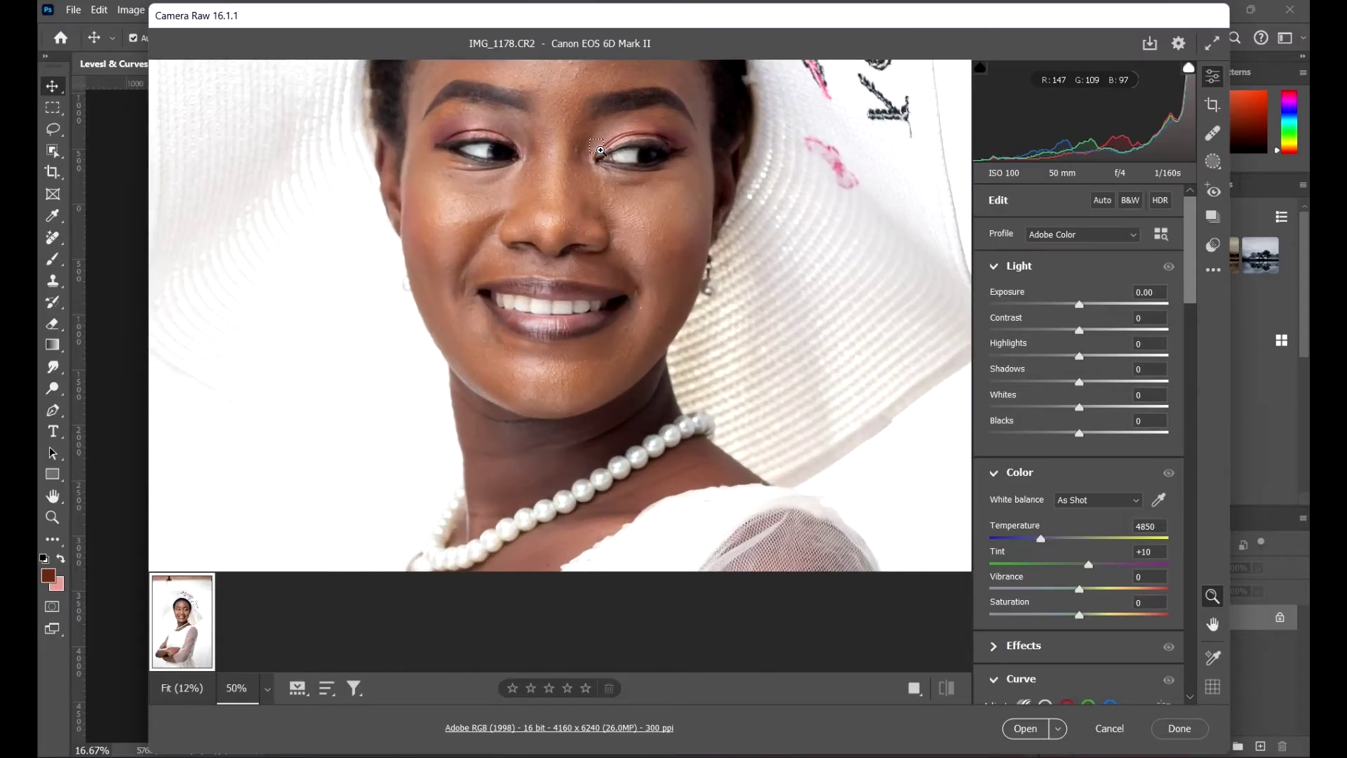
pyautogui.click(601, 150)
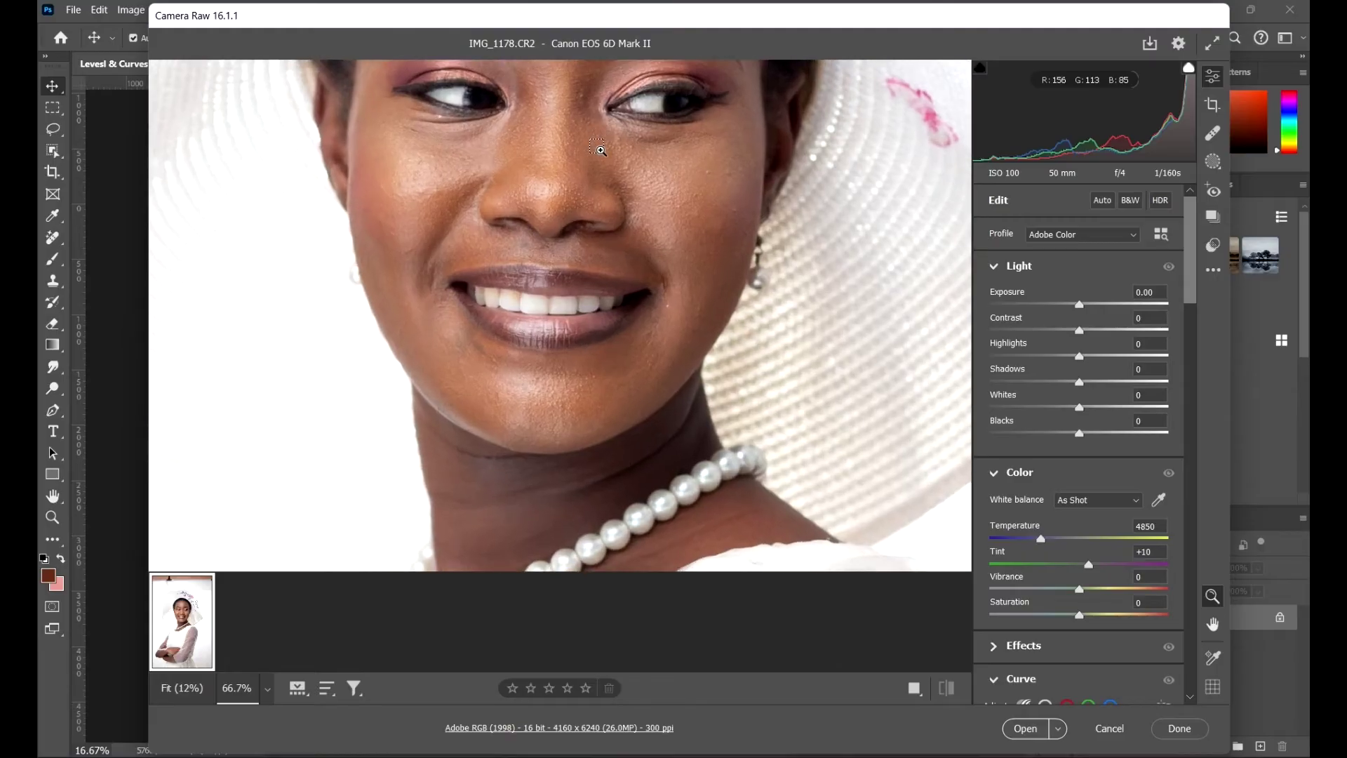
pyautogui.keyDown('alt'); pyautogui.click(596, 149); pyautogui.keyUp('alt')
pyautogui.keyDown('alt'); pyautogui.click(593, 148); pyautogui.keyUp('alt')
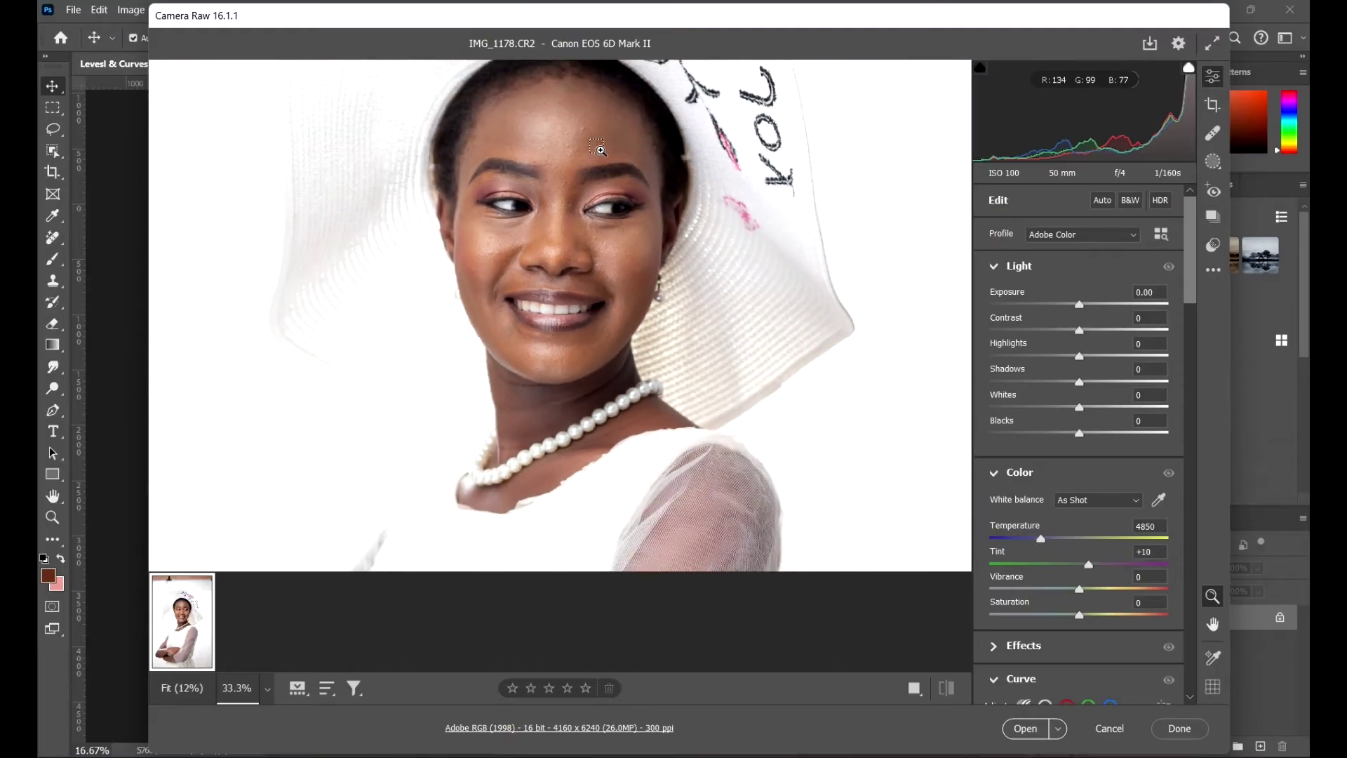
pyautogui.keyDown('alt'); pyautogui.click(589, 148); pyautogui.keyUp('alt')
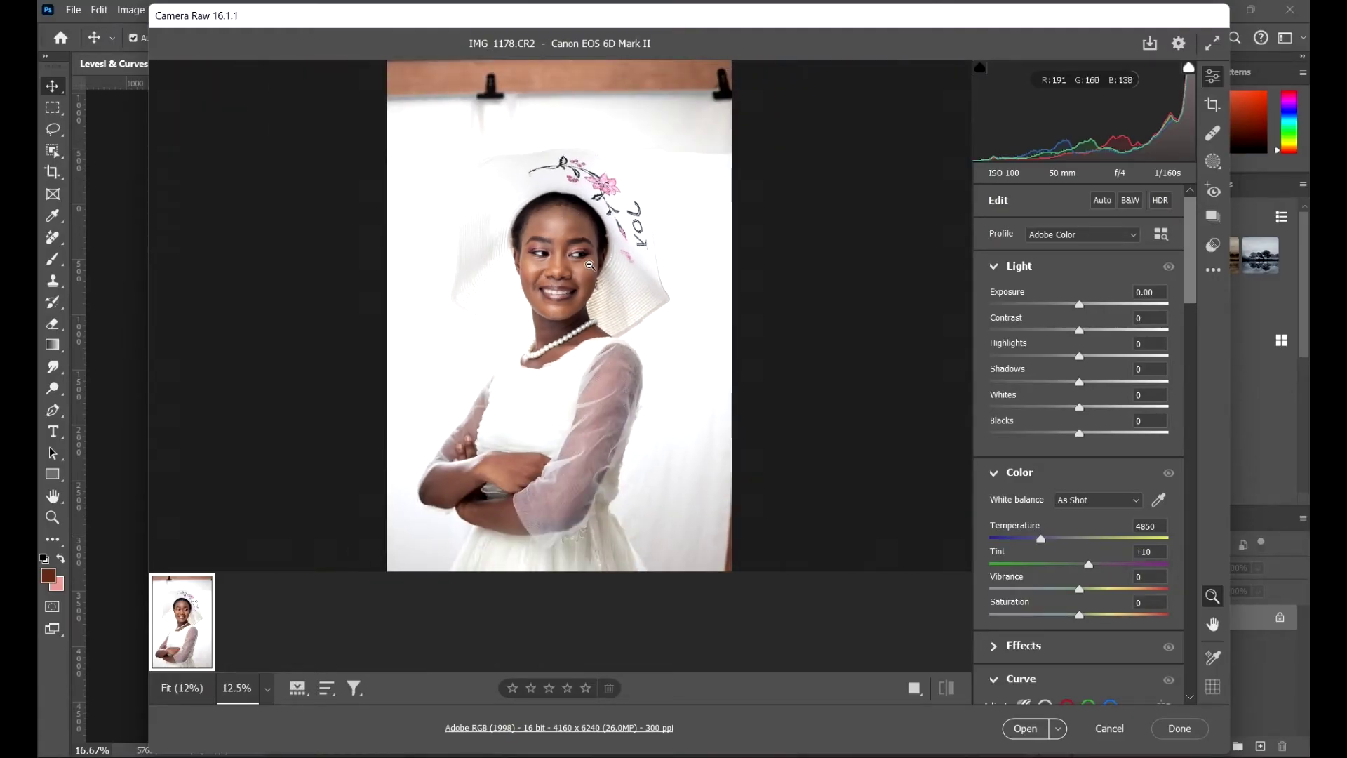
# Inspect the skin, eyes and mouth up close by panning across the face, return to the full portrait, and widen the edit panel
pyautogui.moveTo(581, 218); pyautogui.dragTo(660, 315)
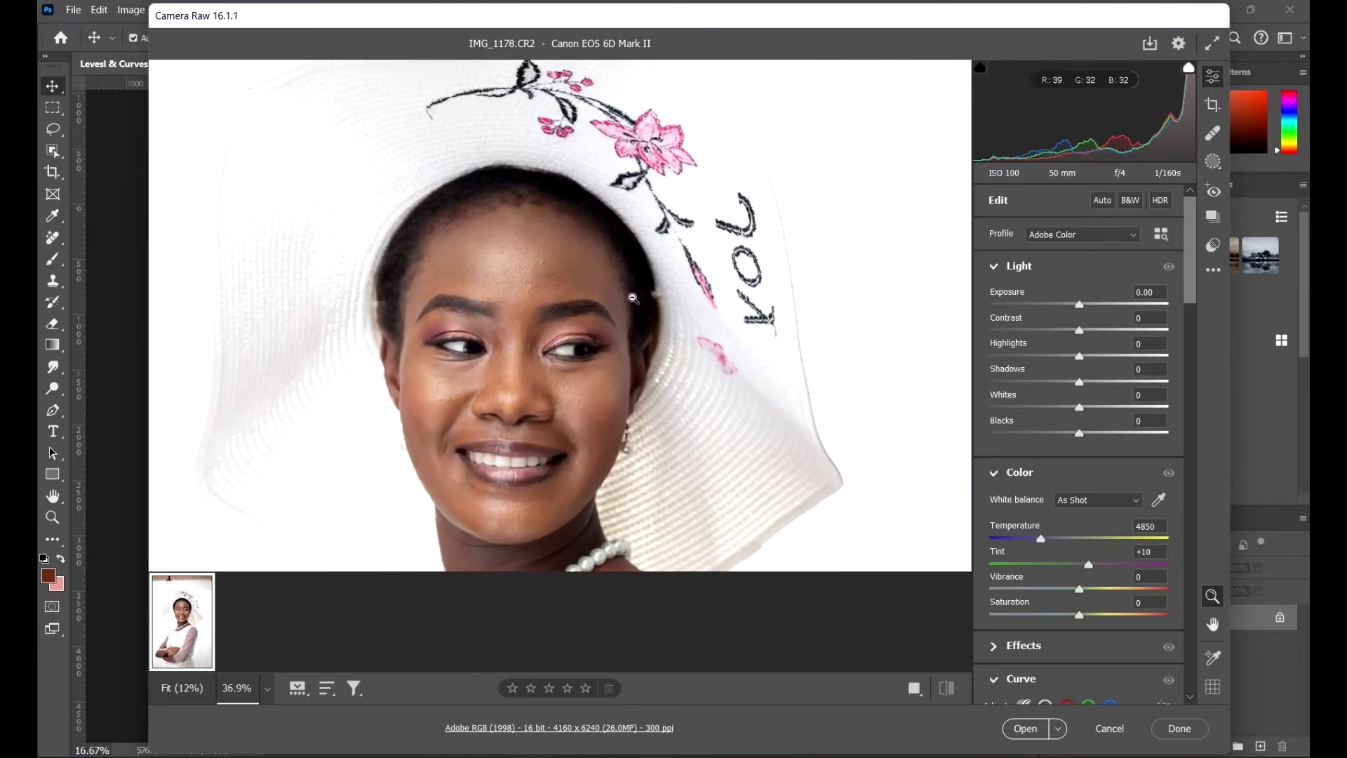
pyautogui.press('h')
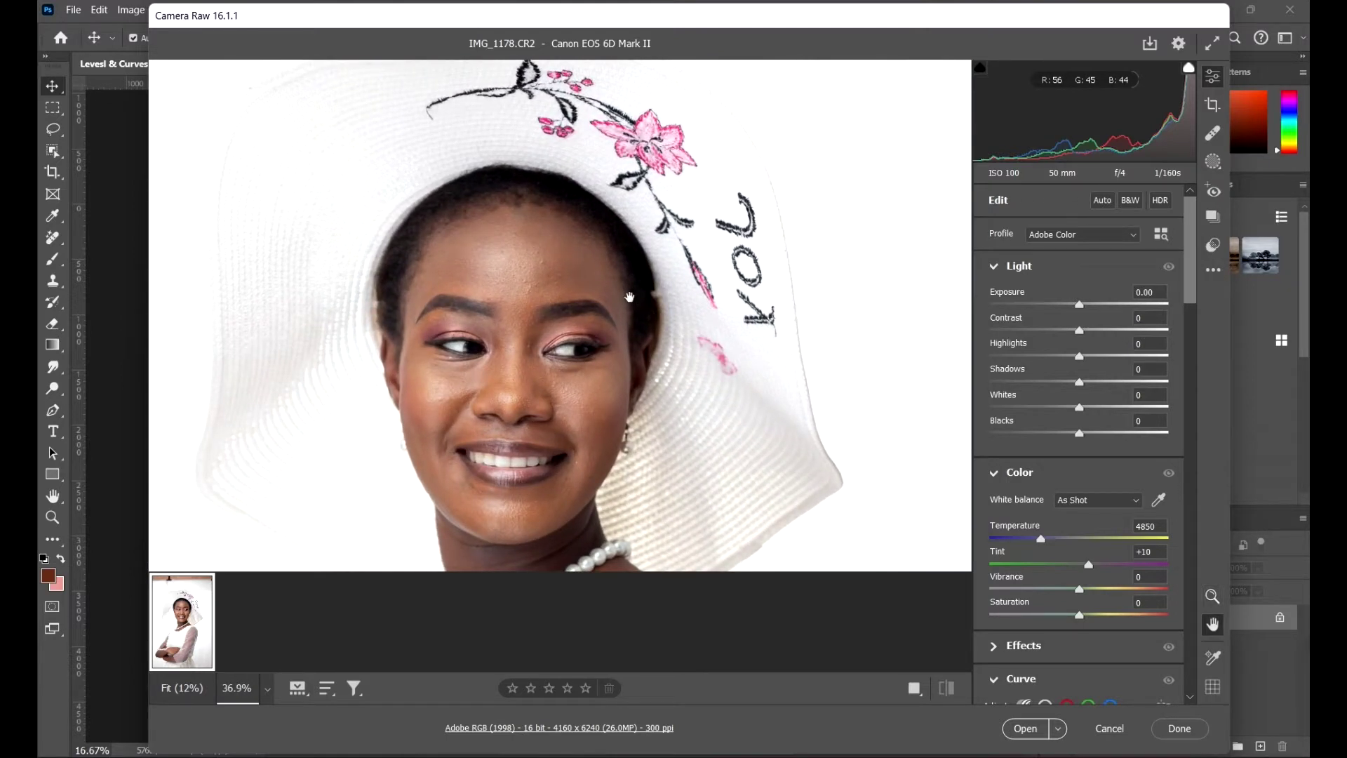
pyautogui.moveTo(621, 294); pyautogui.dragTo(676, 231)
pyautogui.press('z')
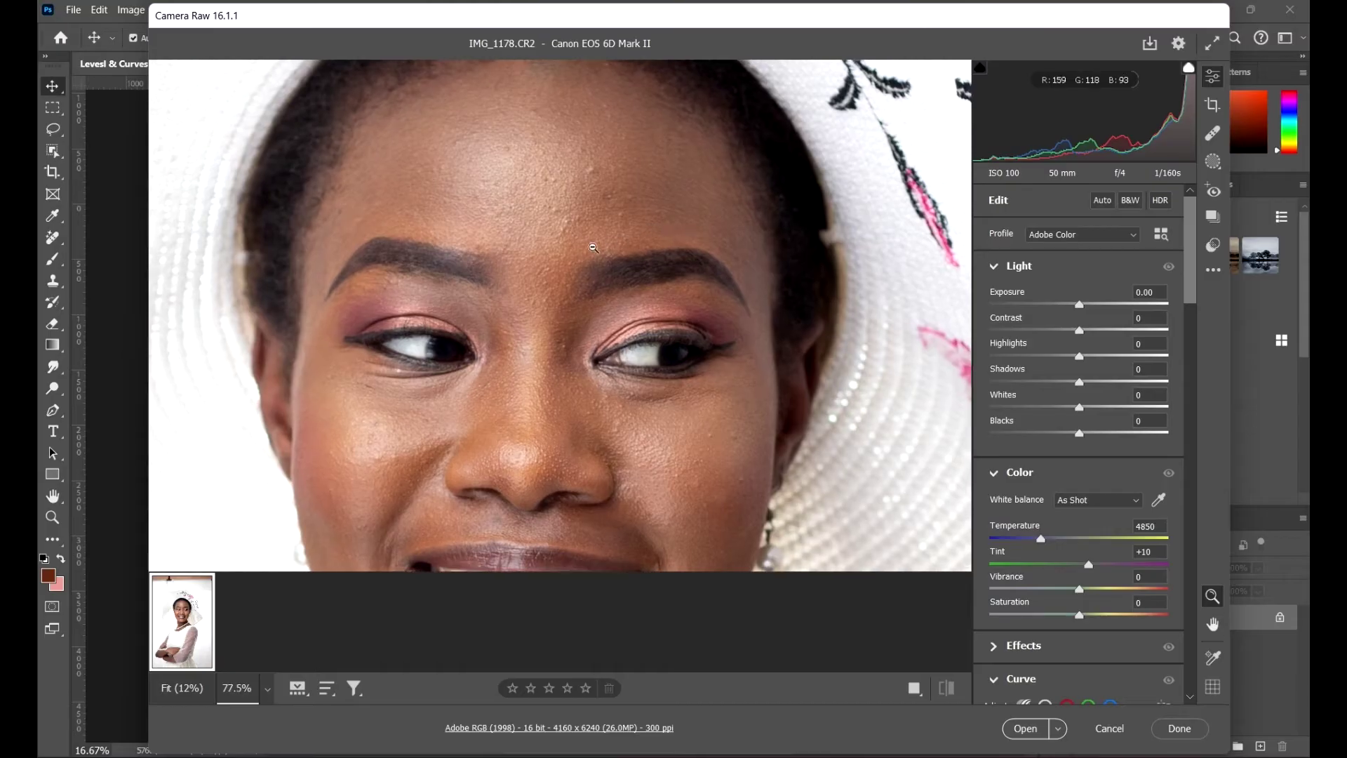
pyautogui.press('space')
pyautogui.moveTo(592, 250); pyautogui.dragTo(690, 216)
pyautogui.moveTo(623, 174); pyautogui.dragTo(670, 262)
pyautogui.press('space')
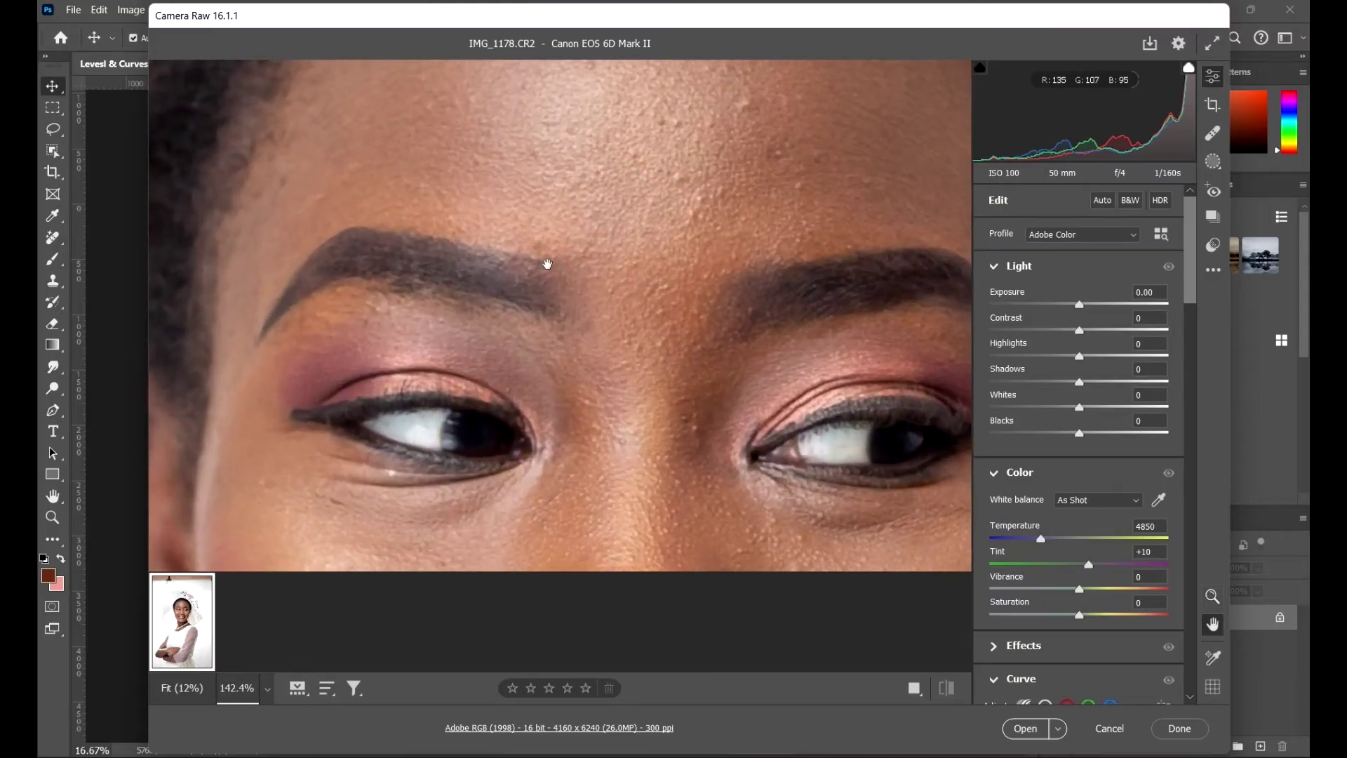
pyautogui.moveTo(551, 265); pyautogui.dragTo(800, 95)
pyautogui.moveTo(790, 286); pyautogui.dragTo(374, 73)
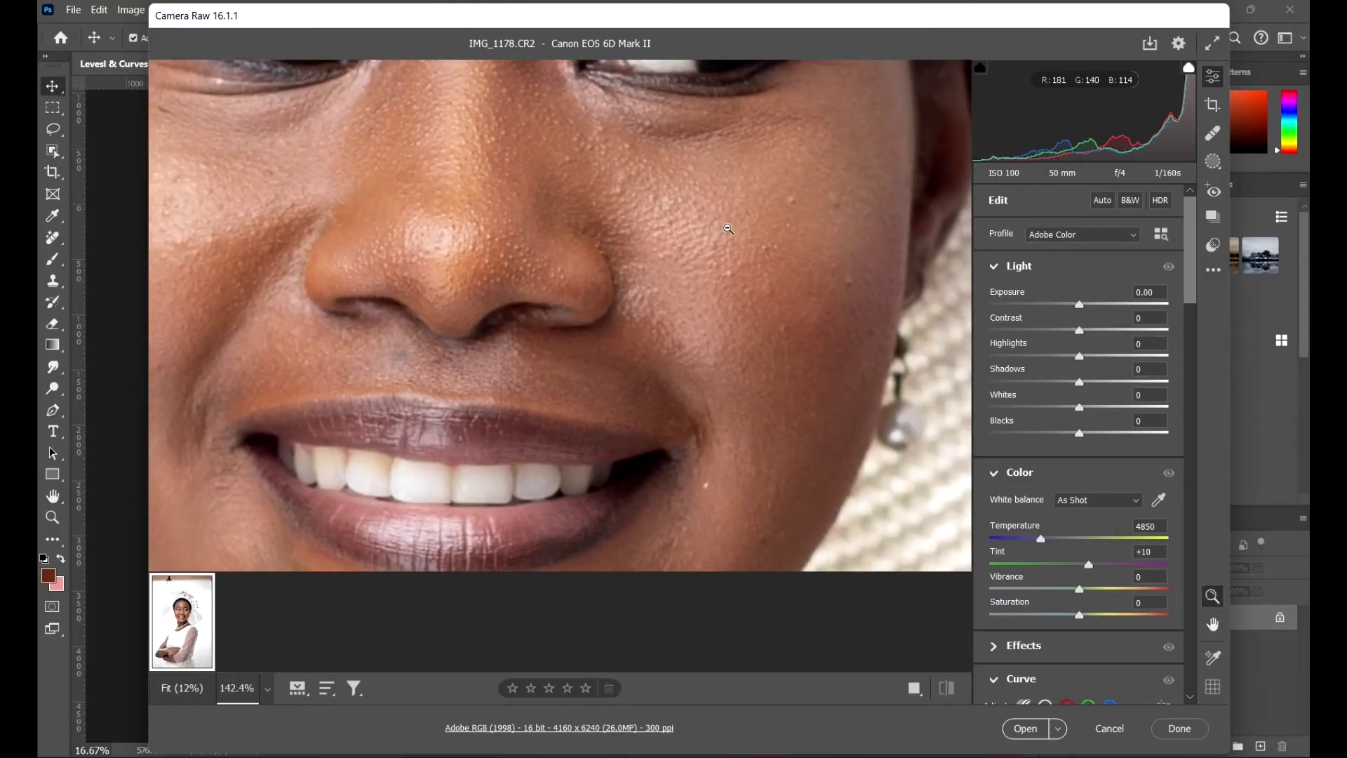
pyautogui.moveTo(723, 214); pyautogui.dragTo(664, 136)
pyautogui.press('space')
pyautogui.moveTo(587, 239); pyautogui.dragTo(649, 330)
pyautogui.moveTo(653, 316); pyautogui.dragTo(522, 200)
pyautogui.press('space')
pyautogui.moveTo(718, 399)
pyautogui.mouseDown()
pyautogui.moveTo(701, 389)
pyautogui.moveTo(726, 375)
pyautogui.mouseUp()
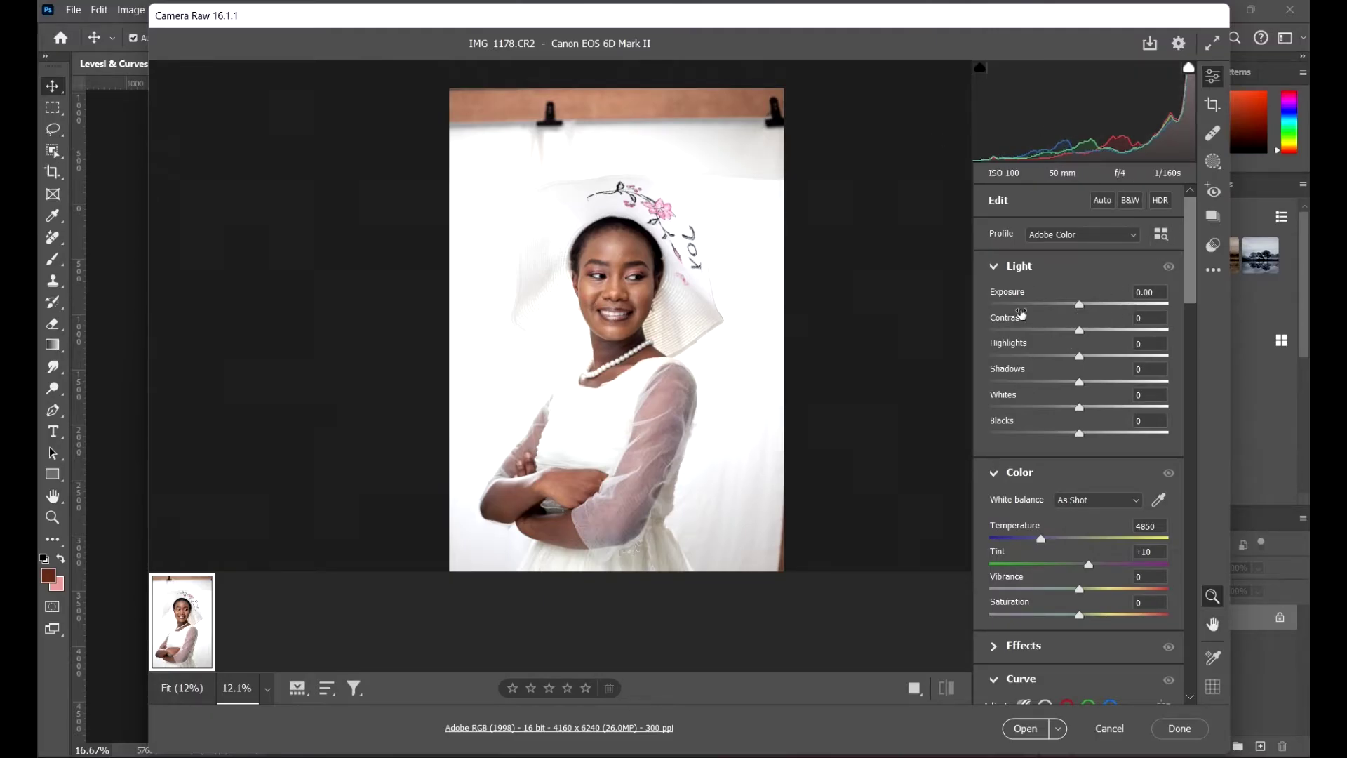
pyautogui.moveTo(971, 283); pyautogui.dragTo(951, 284)
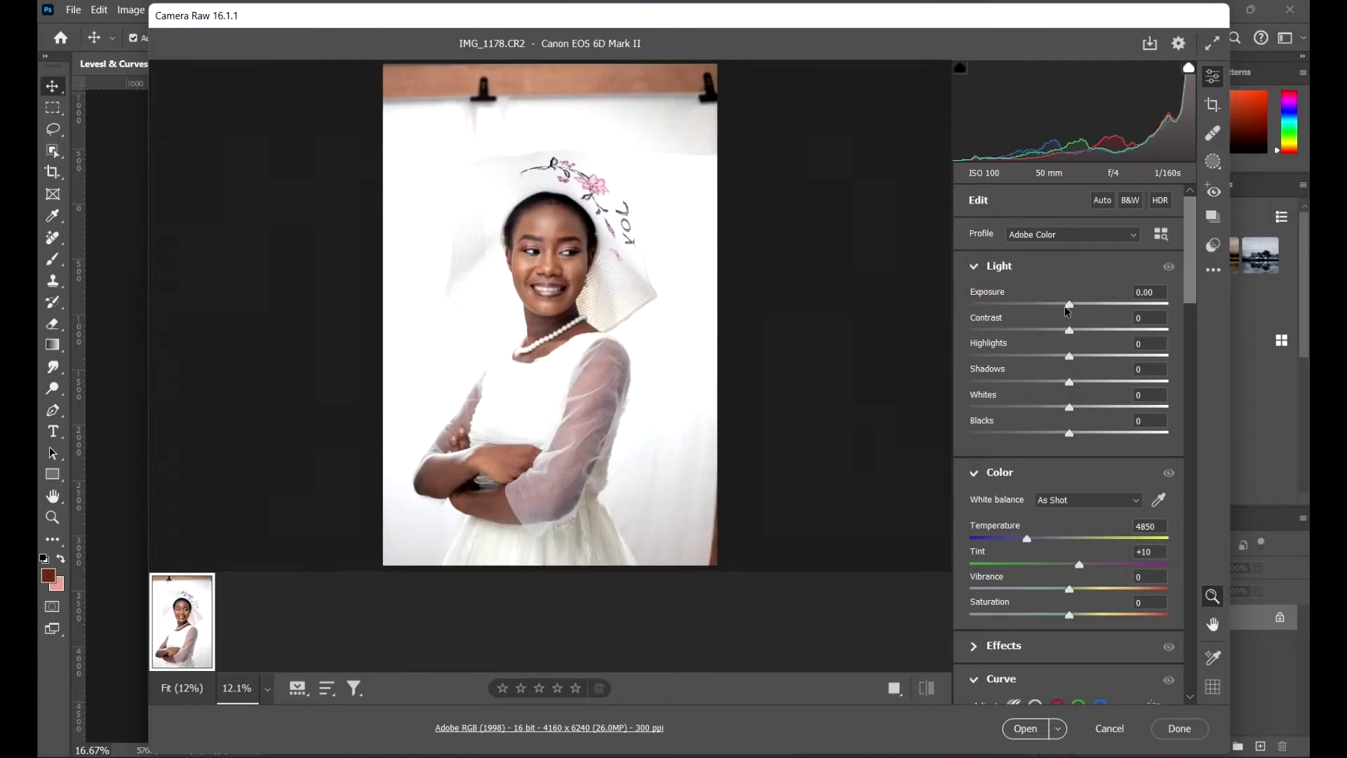
# Set the portrait's Light values to Exposure -0.40, Contrast -44, Highlights -100, Shadows +30 and Whites -8
pyautogui.moveTo(1069, 305); pyautogui.dragTo(861, 368)
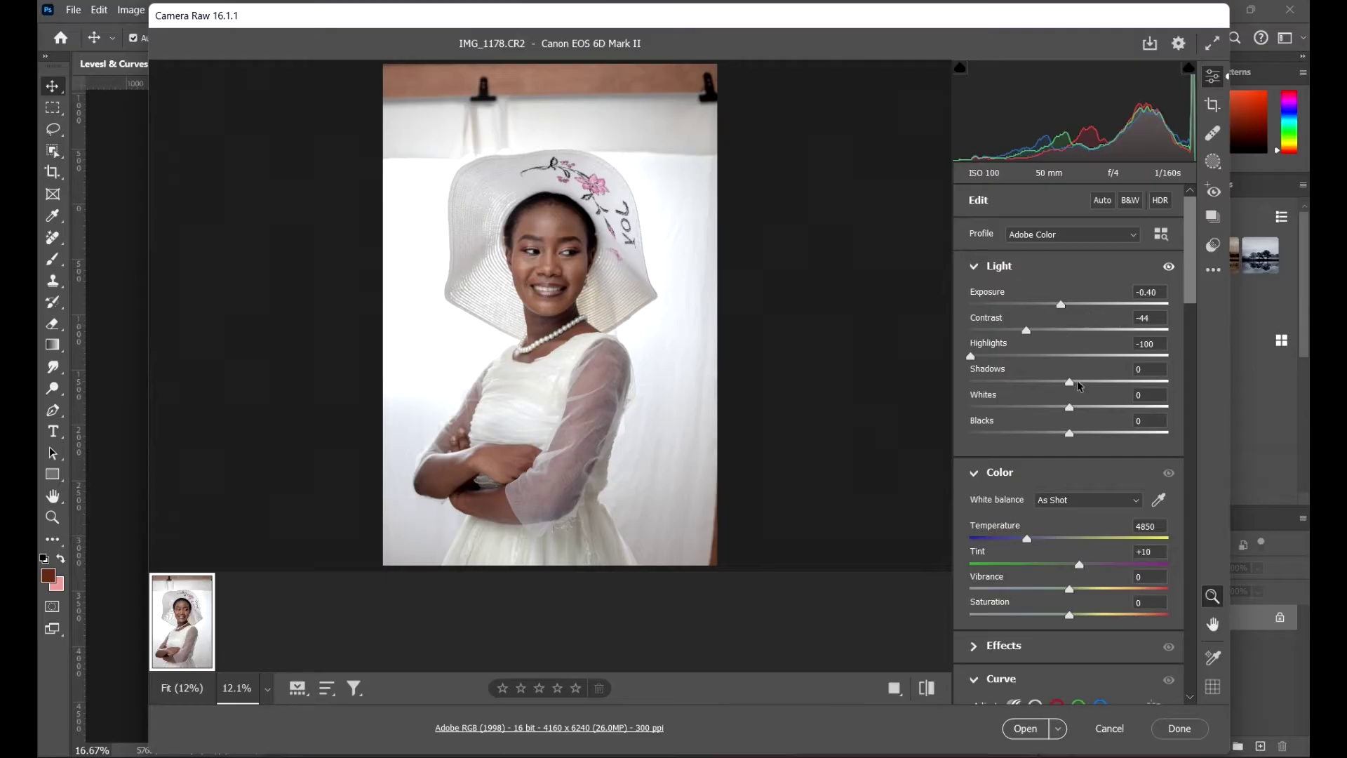
pyautogui.moveTo(1069, 384); pyautogui.dragTo(1062, 410)
pyautogui.scroll(-5, 1099, 314)
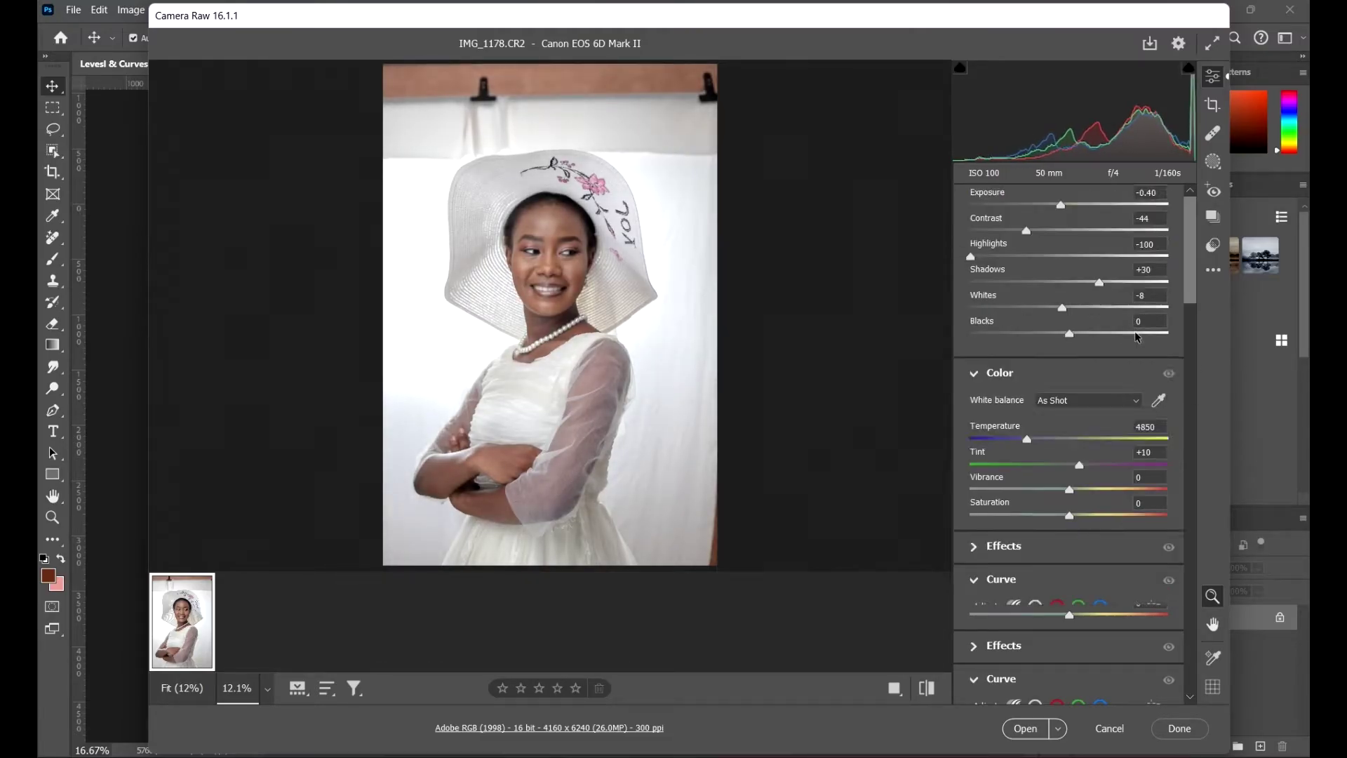
pyautogui.scroll(2, 1099, 315)
pyautogui.scroll(2, 1101, 309)
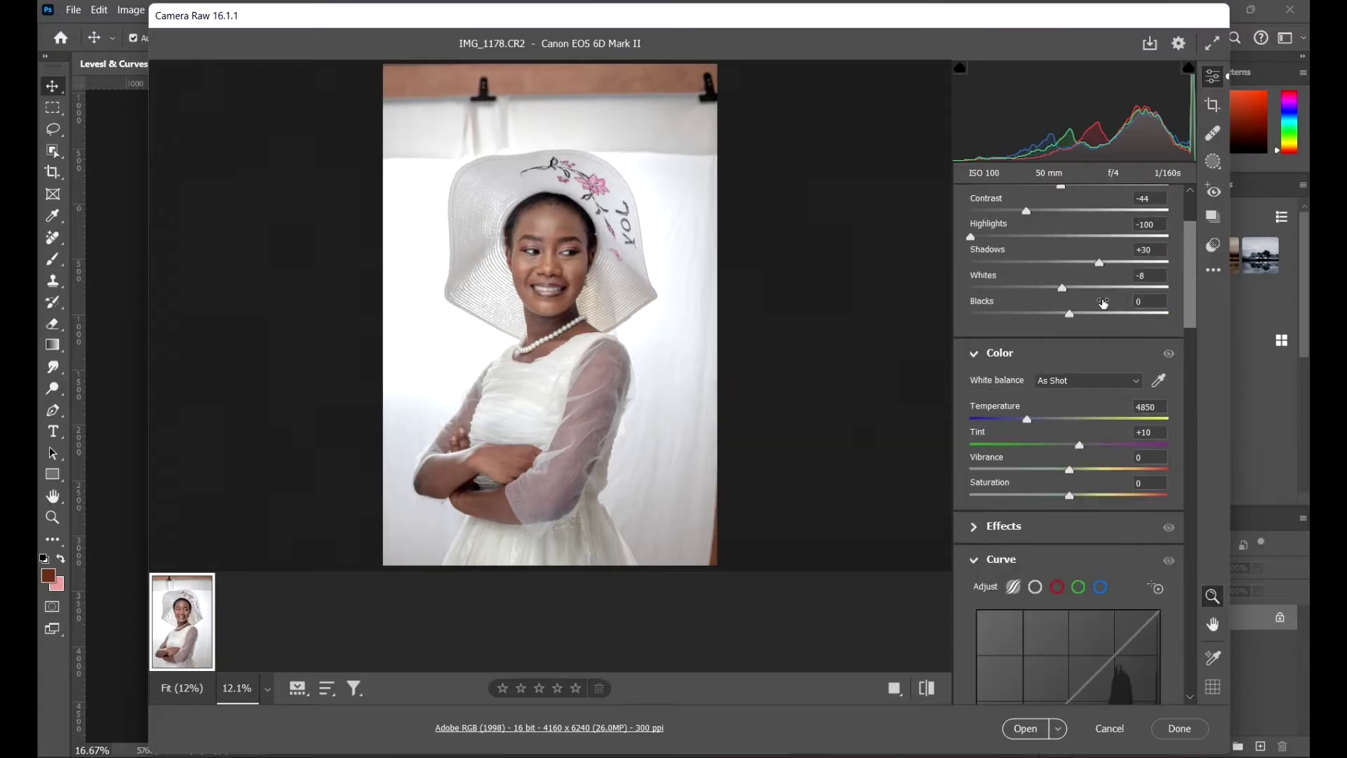
pyautogui.scroll(2, 1122, 292)
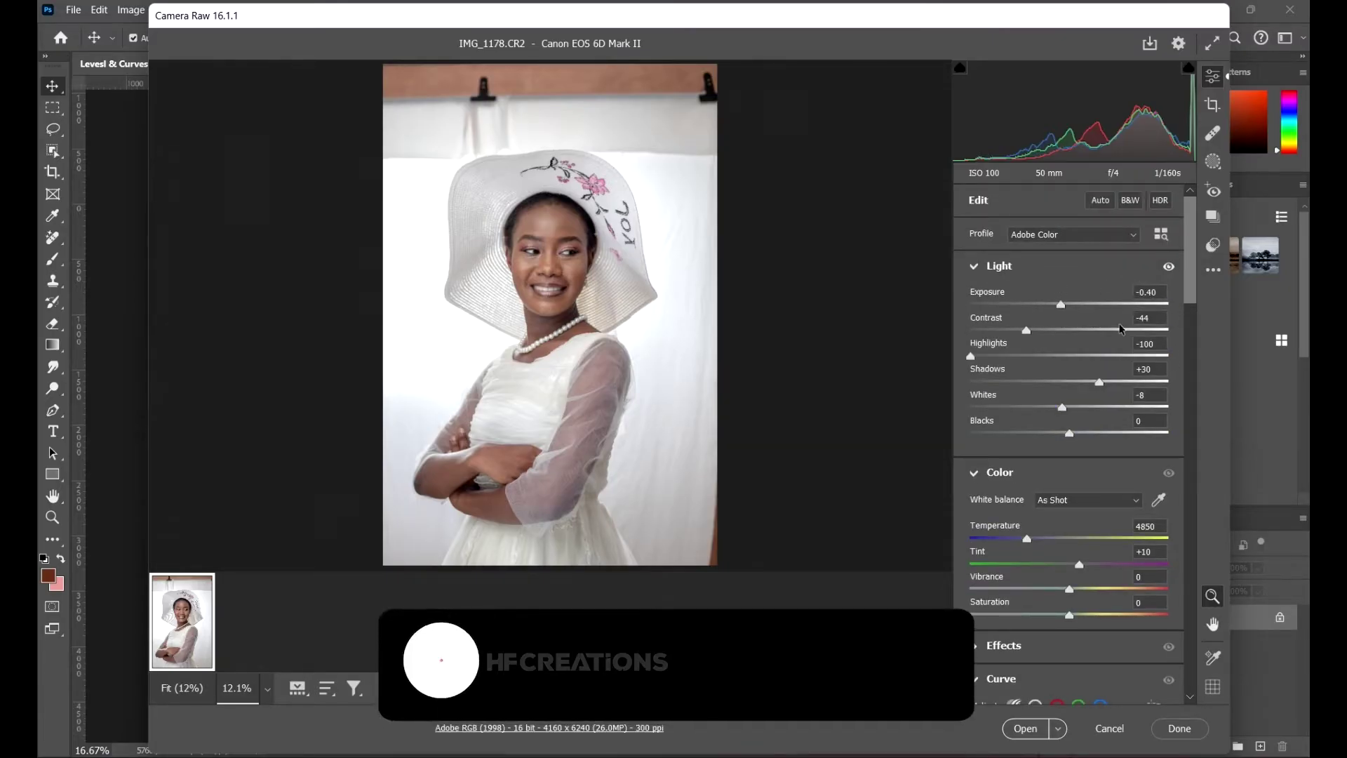
# Try an Exposure of -4.00, then reset Exposure, Contrast, Highlights and Shadows to their default of 0
pyautogui.moveTo(1061, 305); pyautogui.dragTo(990, 306)
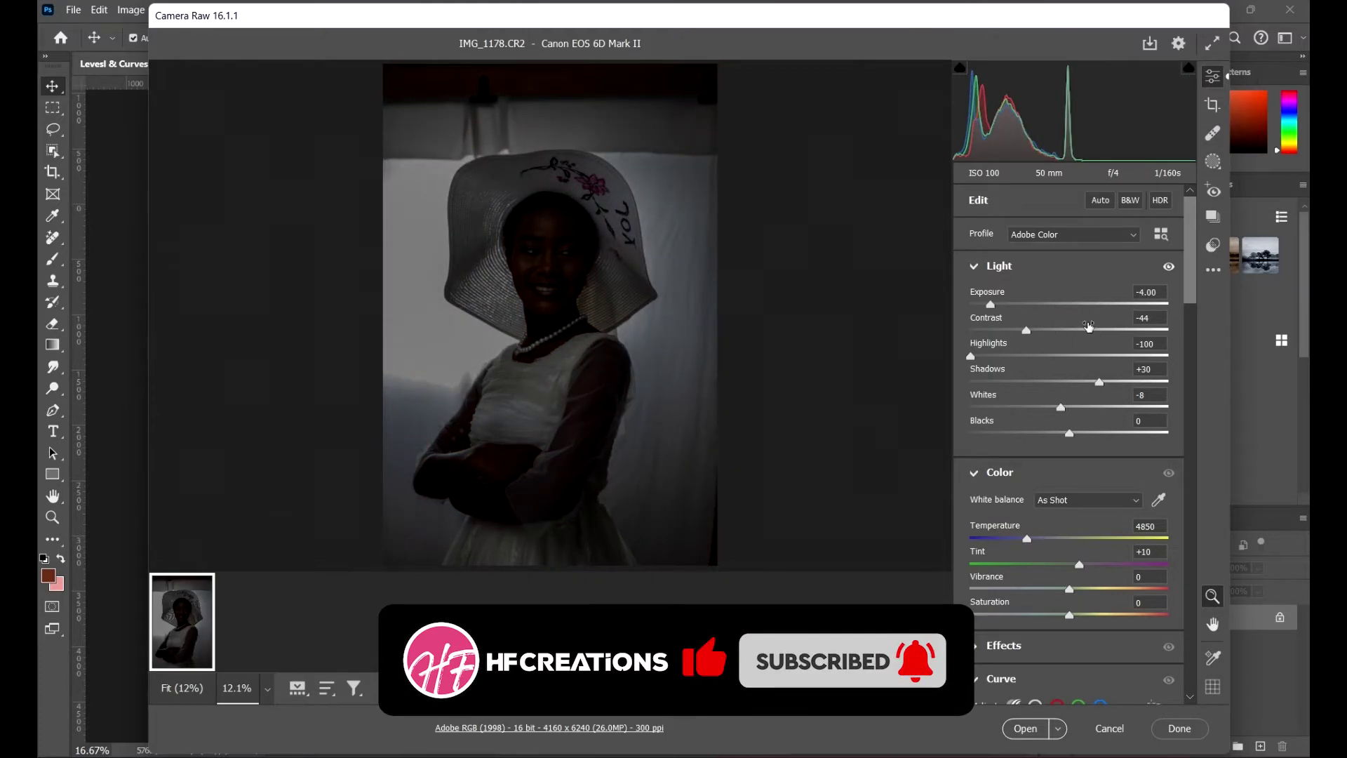
pyautogui.doubleClick(990, 305)
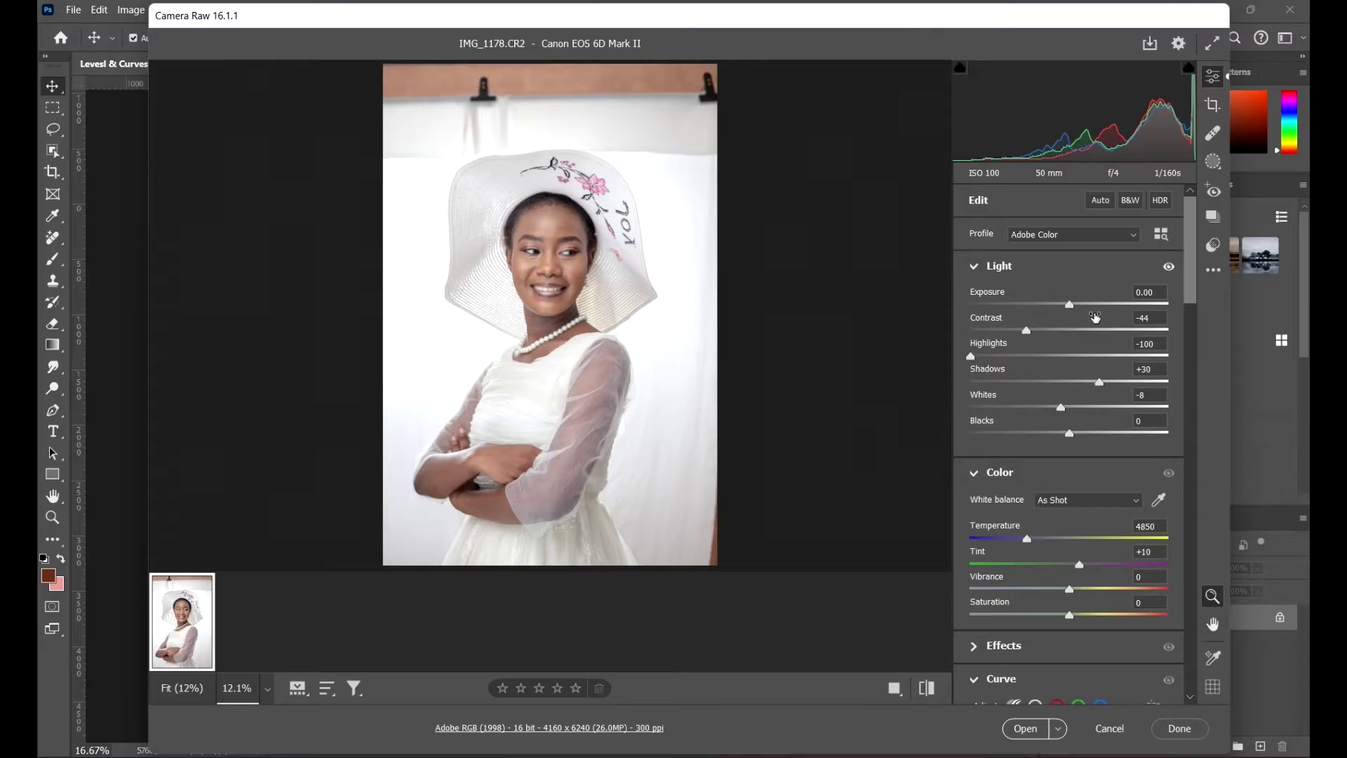
pyautogui.doubleClick(1029, 330)
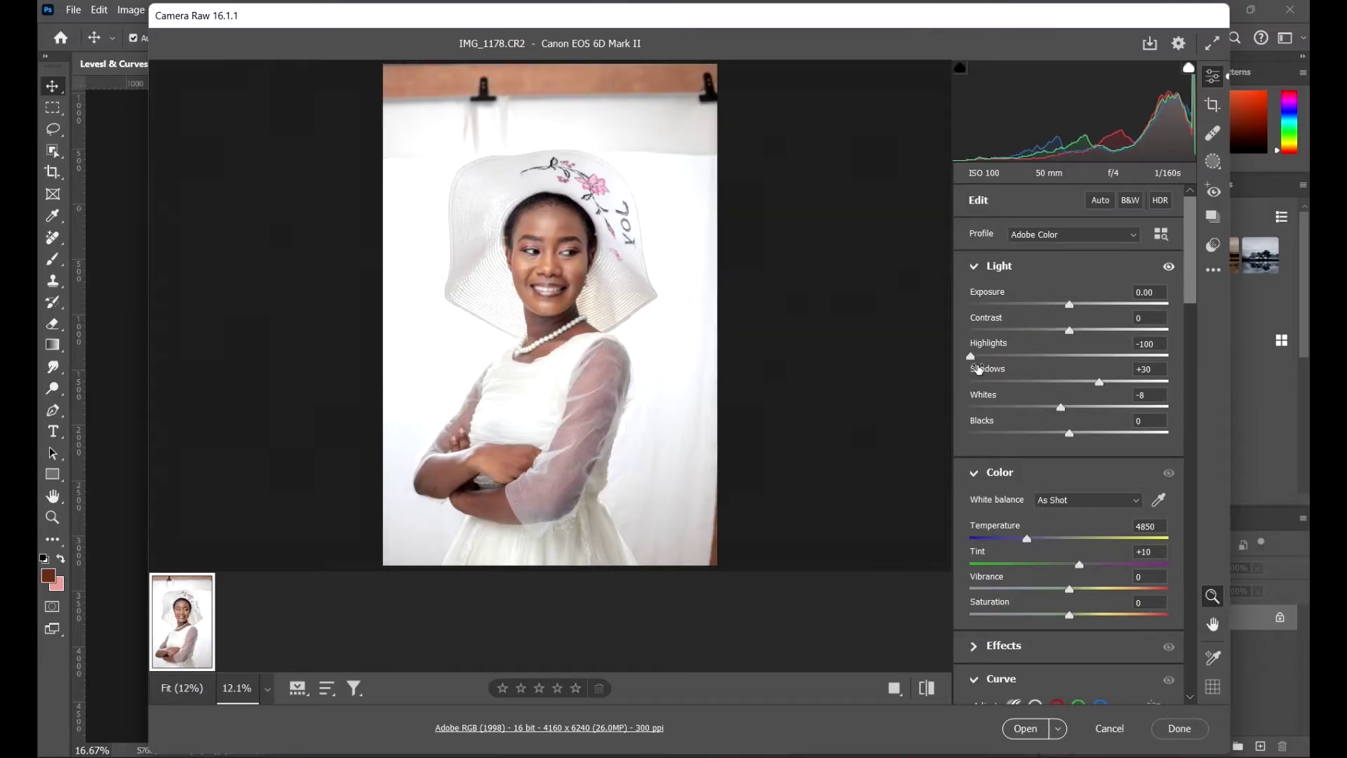
pyautogui.doubleClick(972, 356)
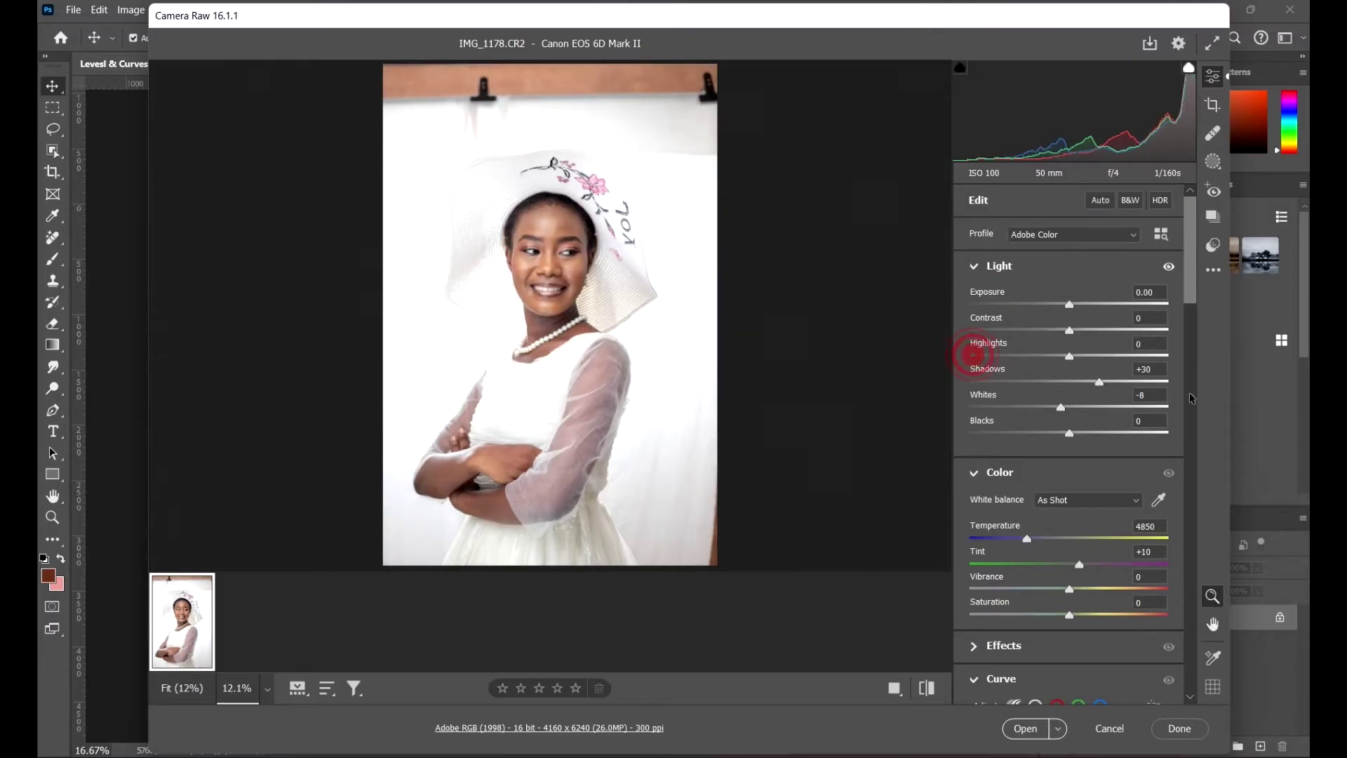
pyautogui.doubleClick(1100, 381)
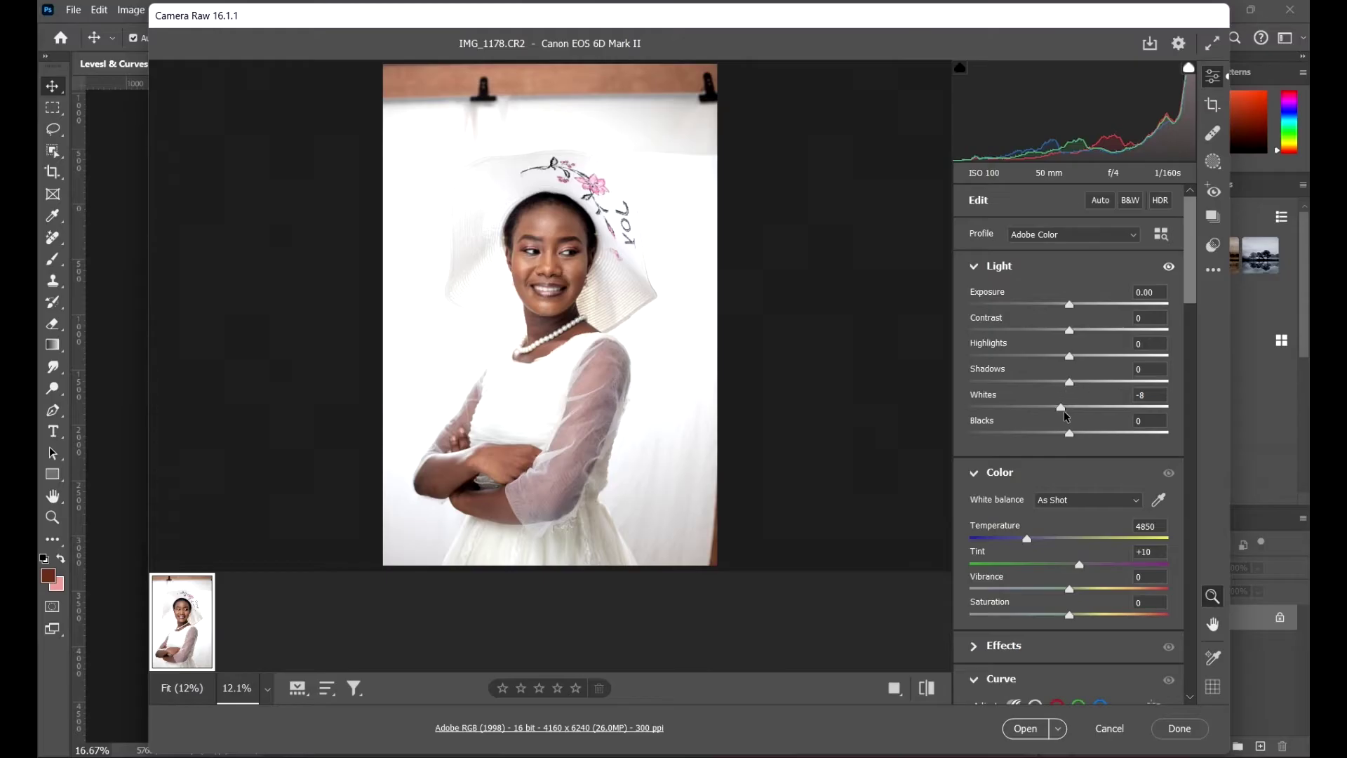
# Set the portrait's Whites to -93 and Blacks to +98 in the Light adjustments
pyautogui.moveTo(1062, 410); pyautogui.dragTo(969, 420)
pyautogui.moveTo(1069, 433); pyautogui.dragTo(1166, 433)
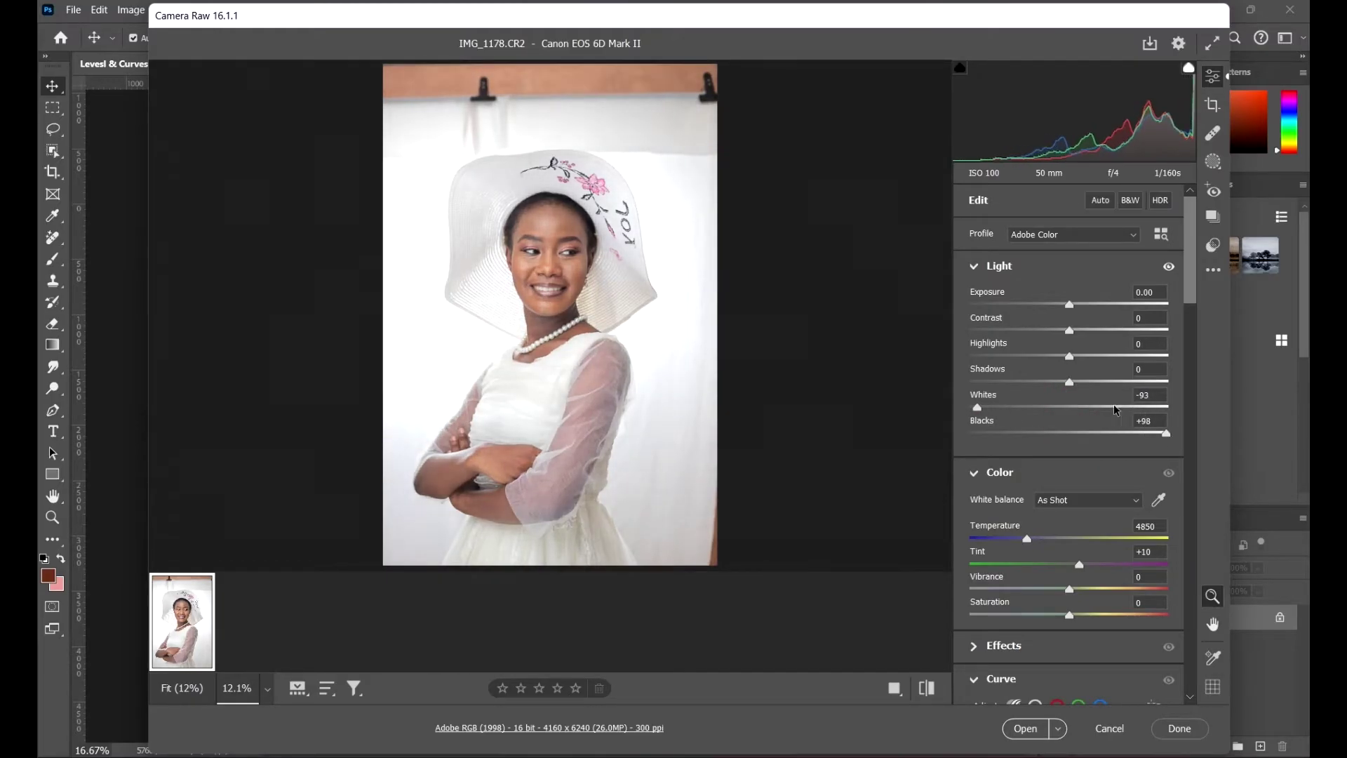
# Try Shadows +40, Temperature 7900 and Tint -28 on the portrait, then reset all its edits to default
pyautogui.moveTo(1070, 382); pyautogui.dragTo(1108, 406)
pyautogui.moveTo(1026, 540); pyautogui.dragTo(1048, 565)
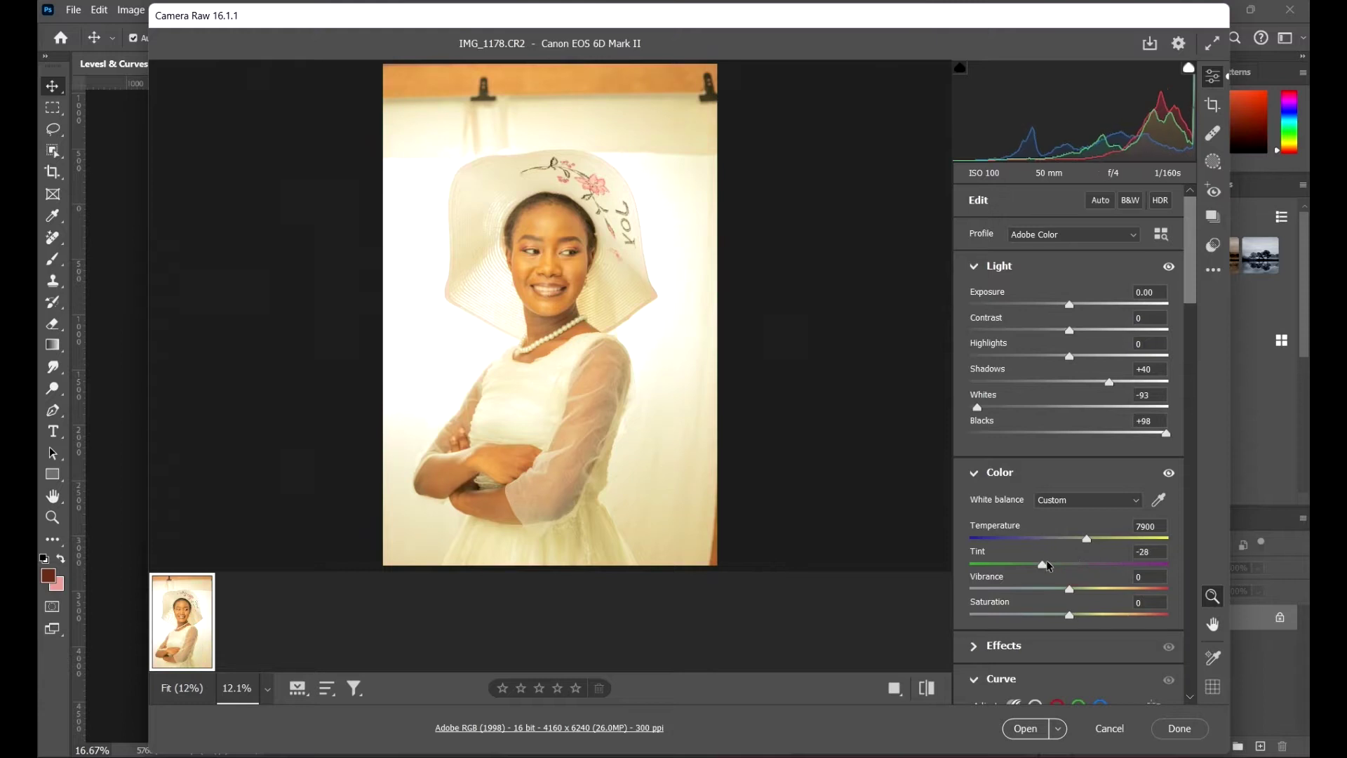
pyautogui.click(1215, 272)
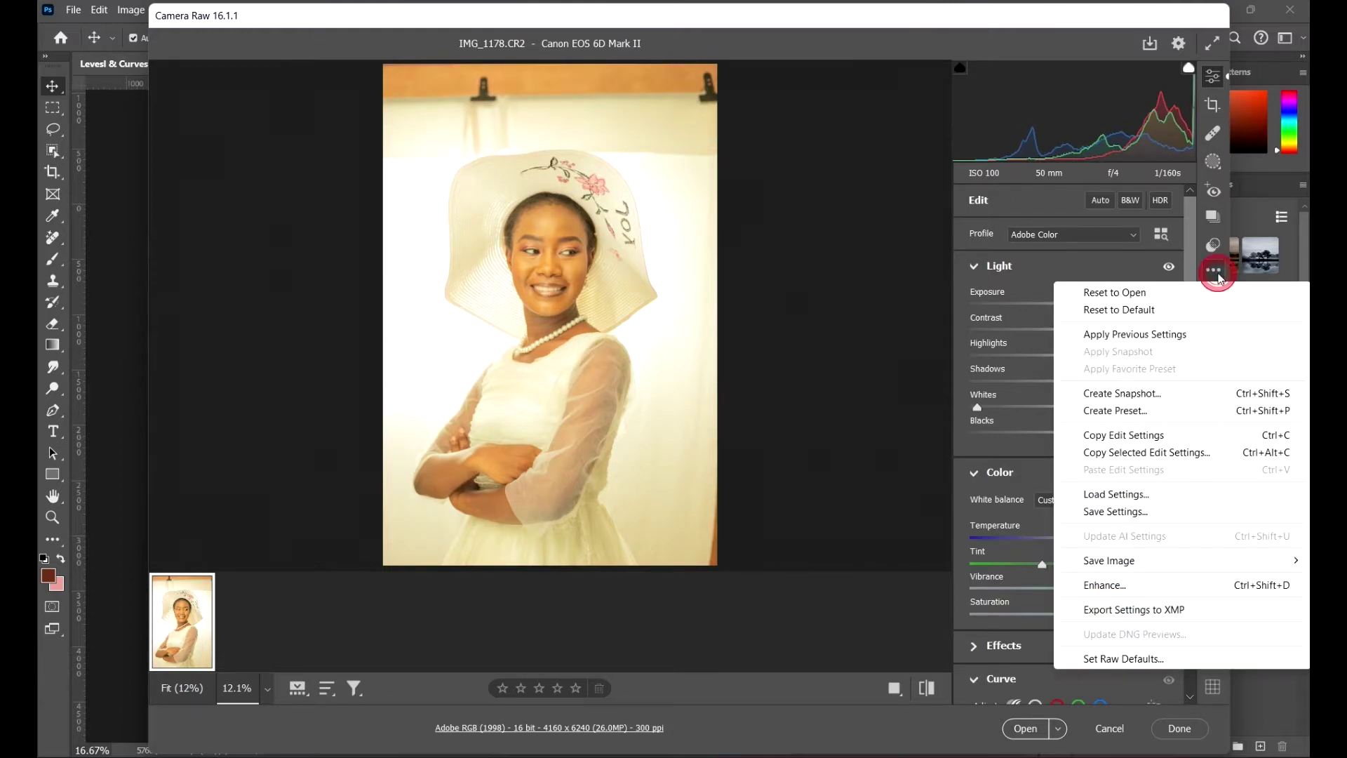
pyautogui.click(1142, 310)
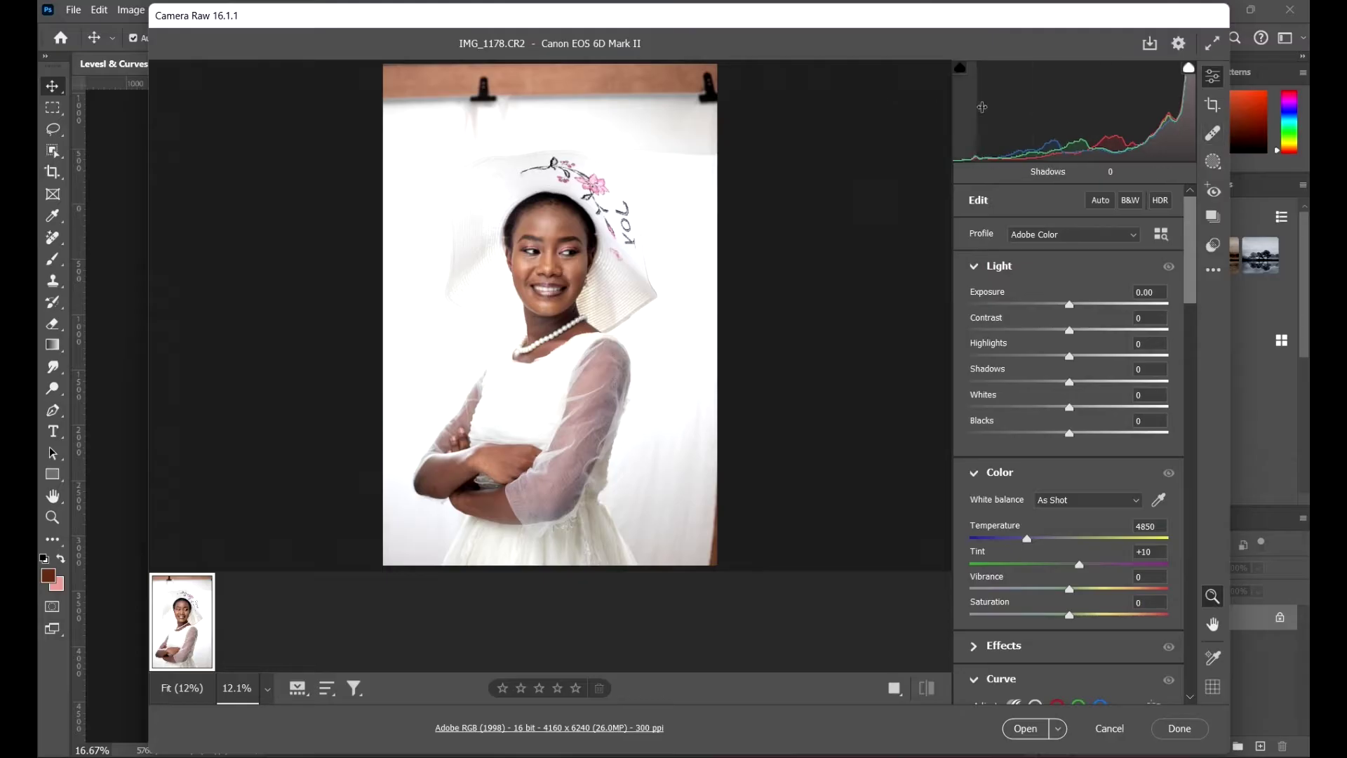
# Turn on the shadow and highlight clipping warnings, test them with Exposure -5.00, and bring Exposure back to -0.15
pyautogui.click(962, 71)
pyautogui.click(1189, 70)
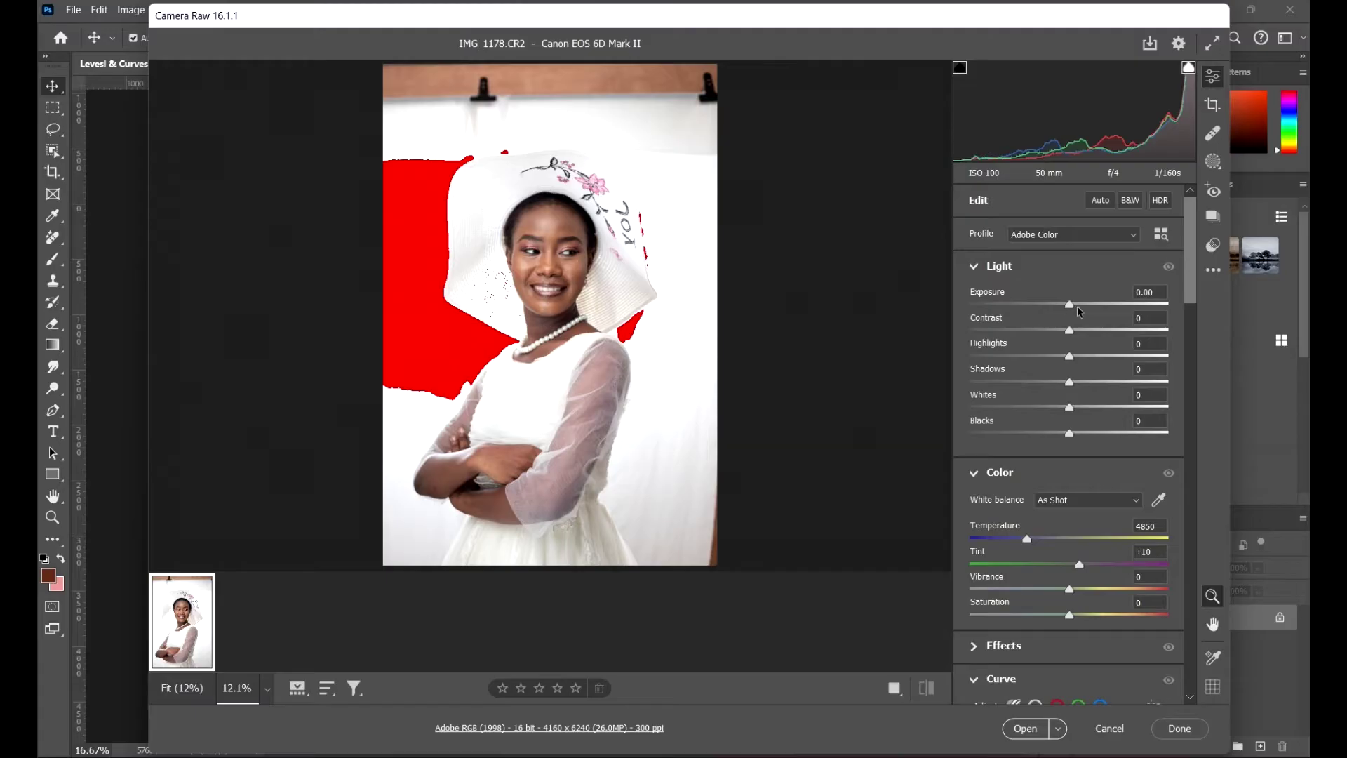
pyautogui.moveTo(1070, 306); pyautogui.dragTo(959, 306)
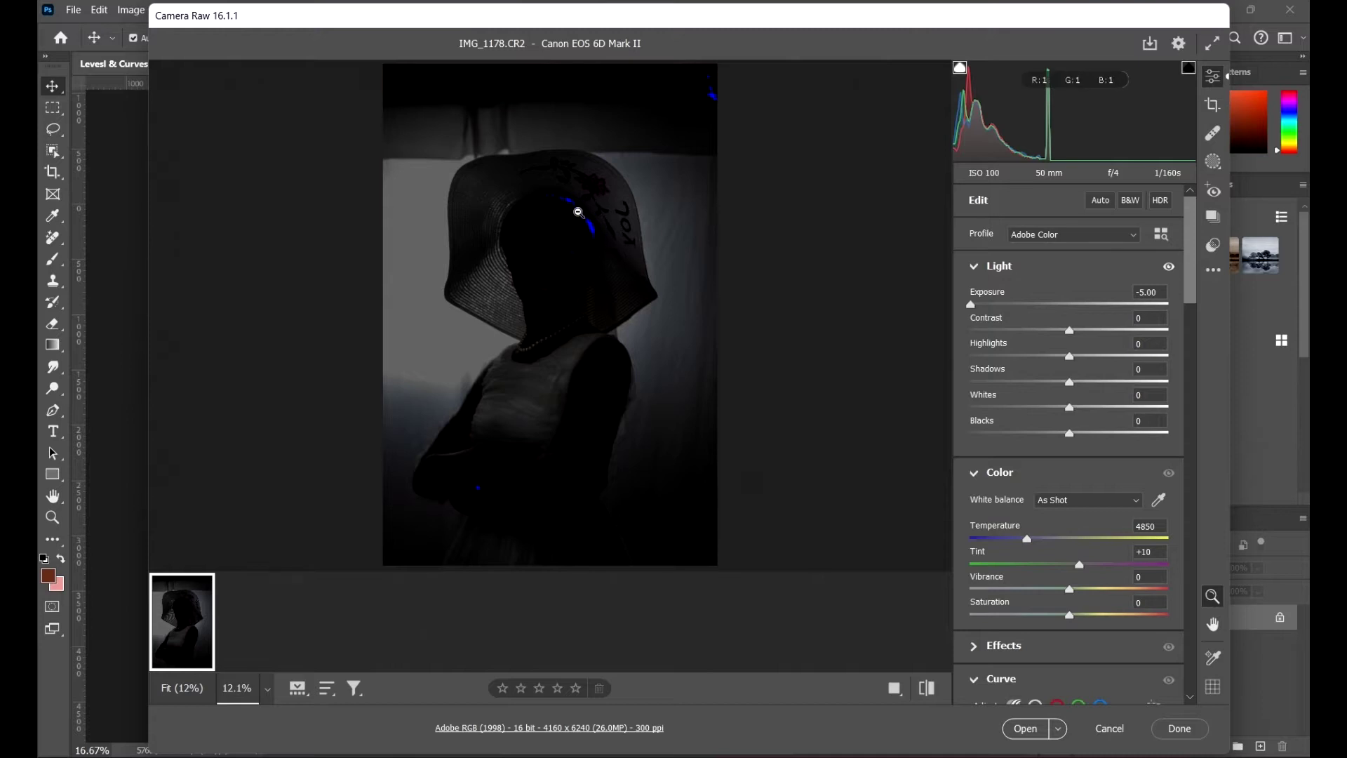
pyautogui.moveTo(1063, 307); pyautogui.dragTo(1068, 307)
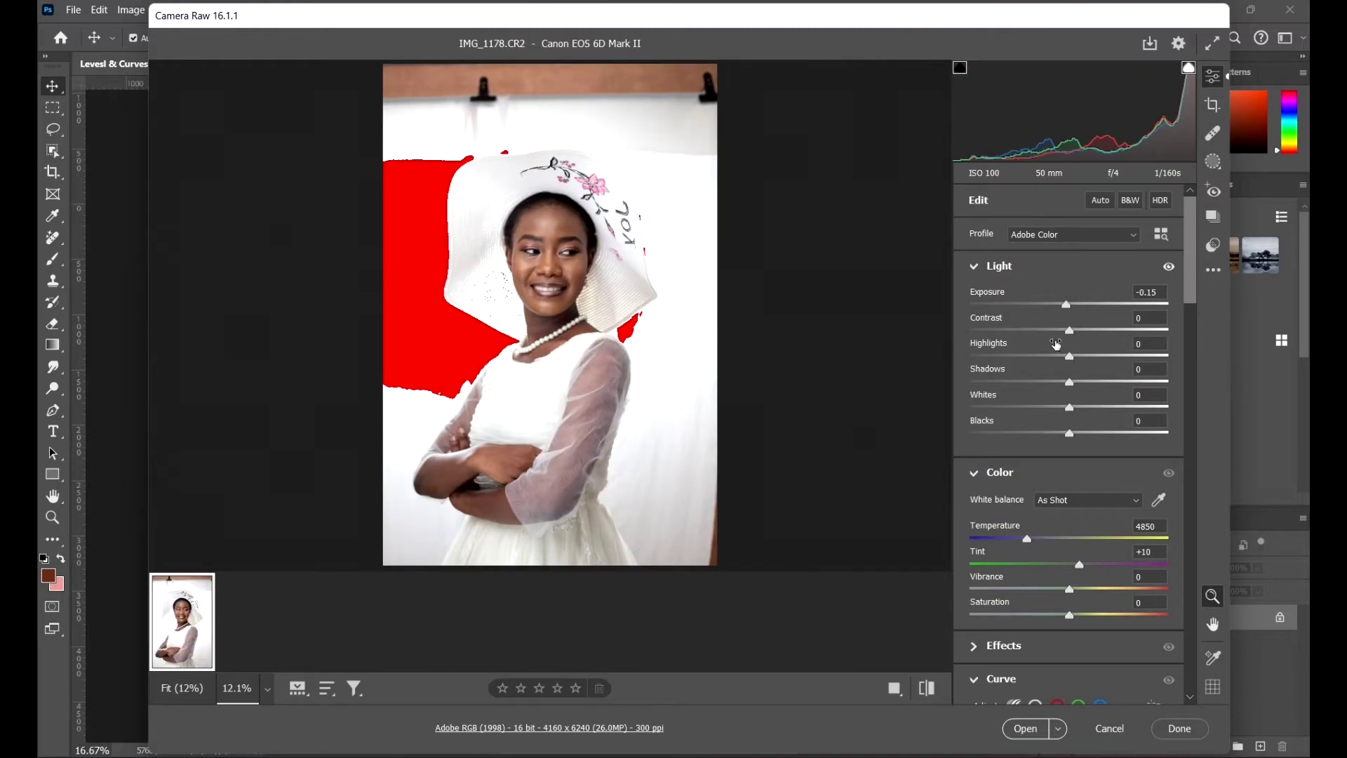
# Set Contrast to -4 and Blacks to -100, and inspect the clipped shadow areas around the face and hair up close
pyautogui.moveTo(1069, 330)
pyautogui.mouseDown()
pyautogui.moveTo(1181, 338)
pyautogui.moveTo(924, 351)
pyautogui.moveTo(1086, 351)
pyautogui.moveTo(1066, 346)
pyautogui.mouseUp()
pyautogui.moveTo(1070, 433); pyautogui.dragTo(957, 445)
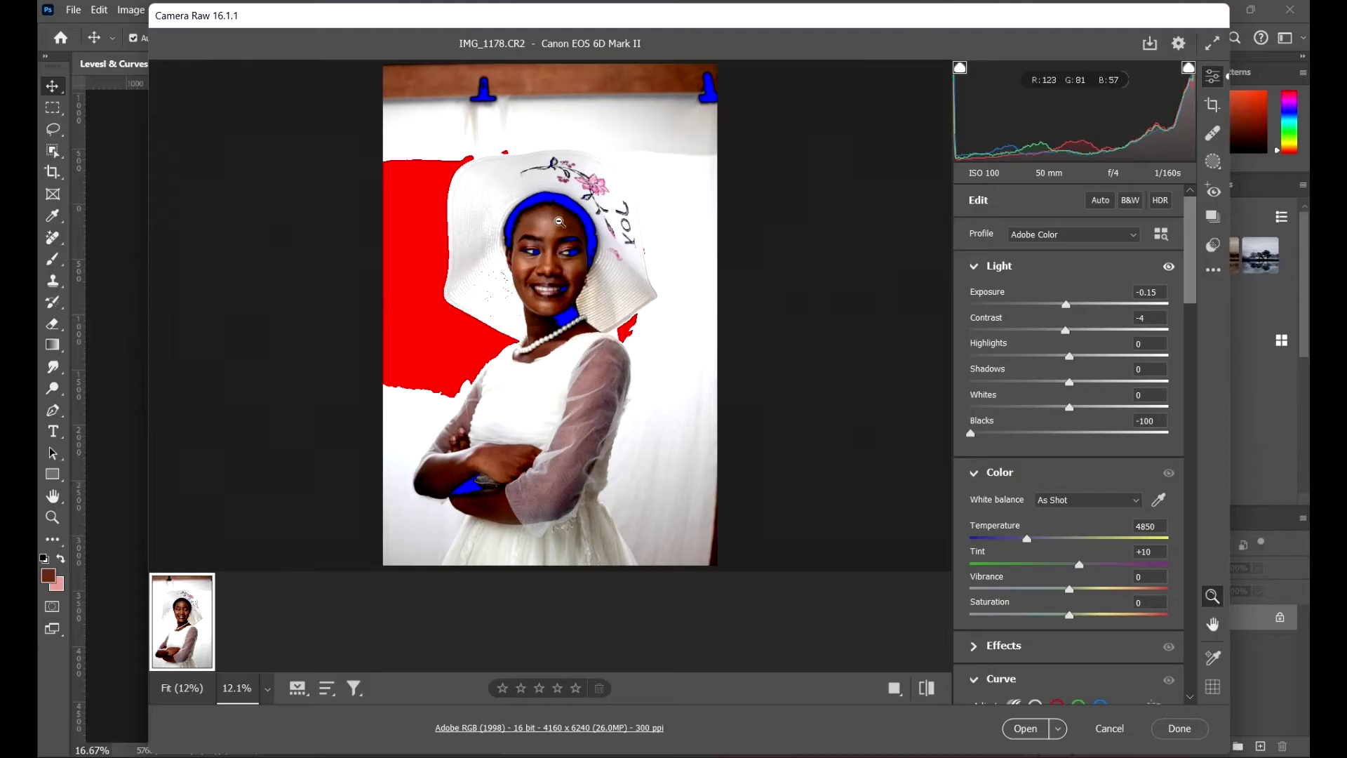
pyautogui.moveTo(547, 203); pyautogui.dragTo(686, 266)
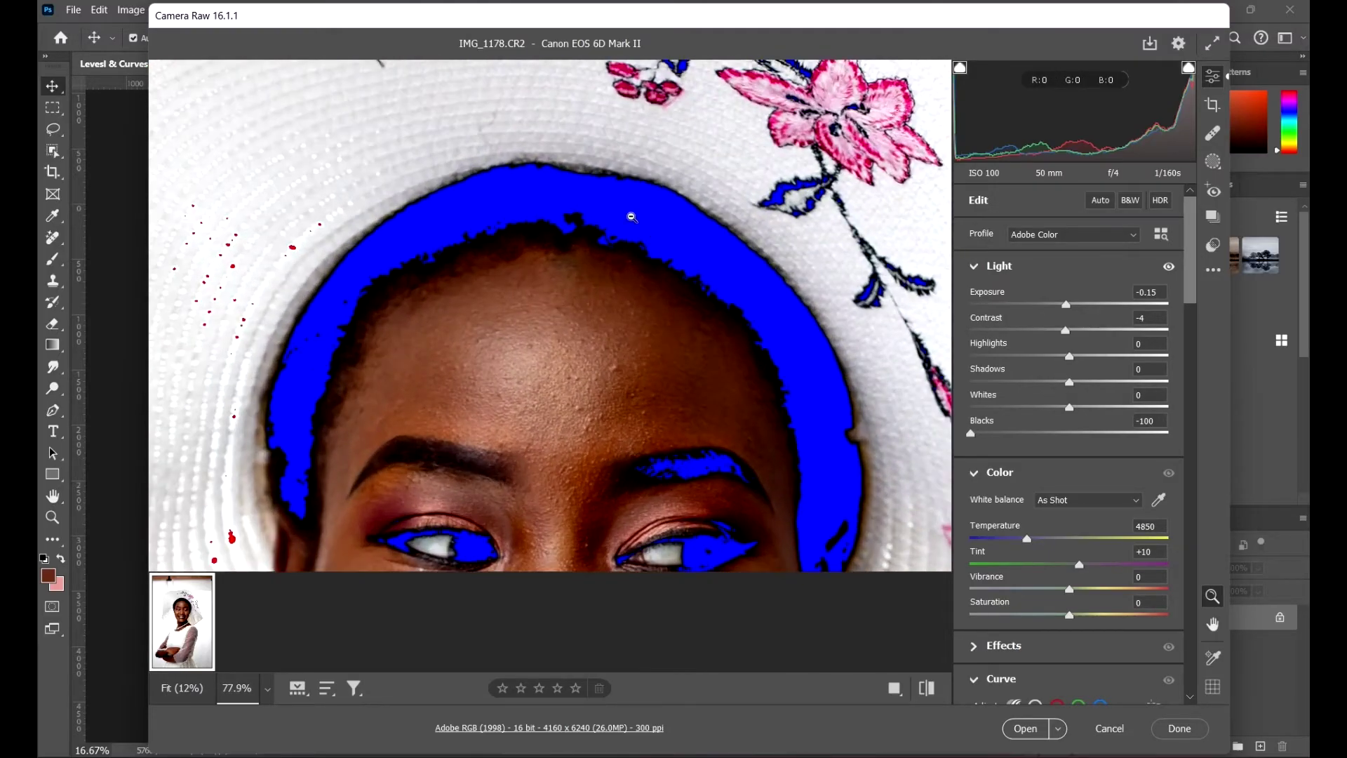
pyautogui.scroll(-6, 653, 276)
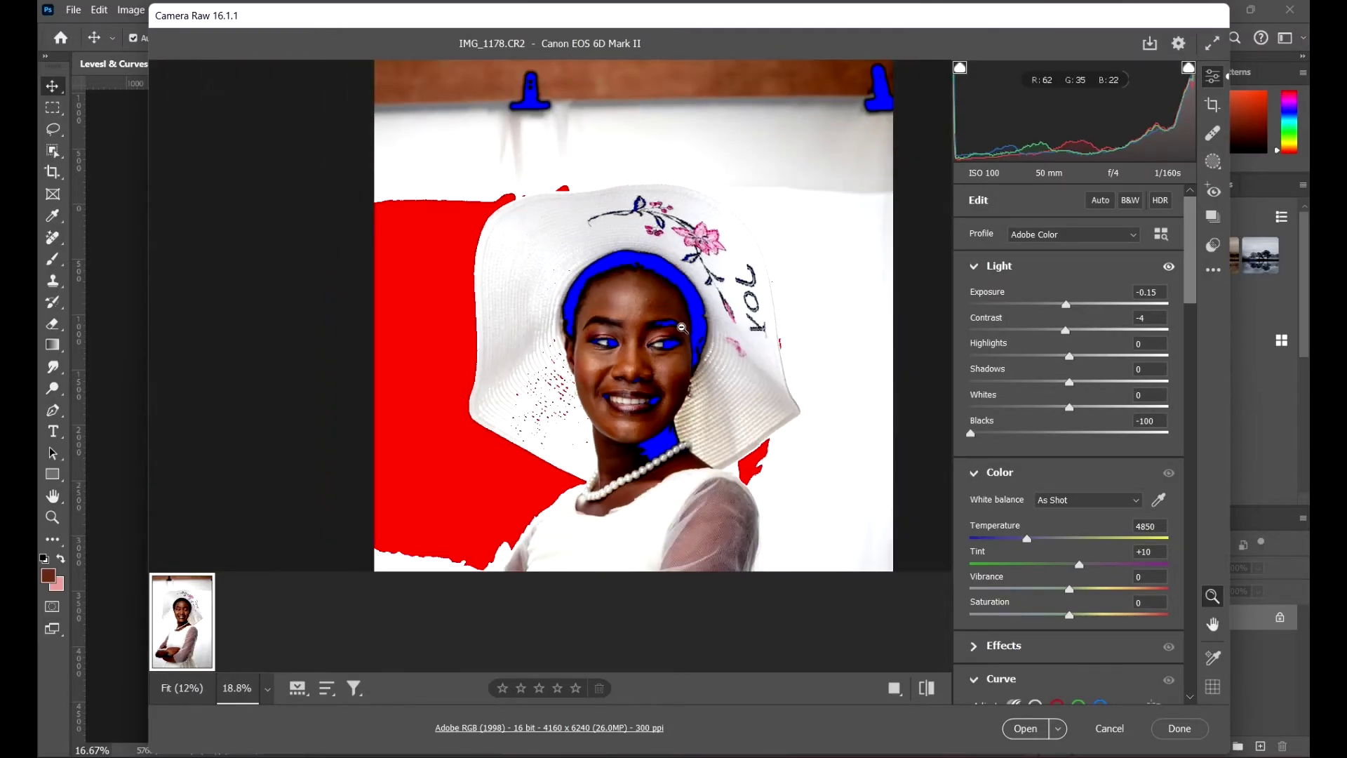
pyautogui.scroll(-3, 446, 291)
pyautogui.scroll(3, 472, 262)
pyautogui.scroll(-2, 653, 365)
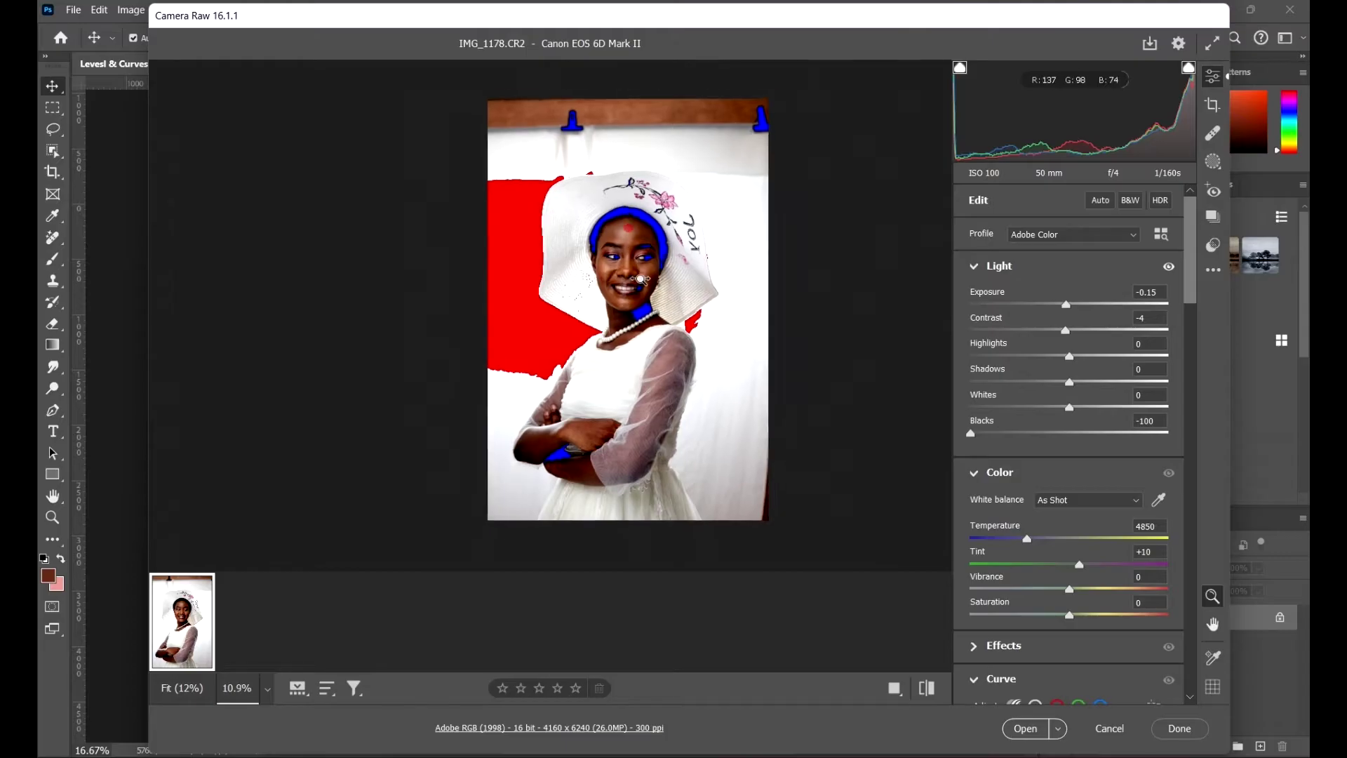
pyautogui.scroll(2, 660, 337)
# Try Exposure +2.45, lower it to +1.20, and turn off the shadow and highlight clipping warnings
pyautogui.moveTo(1067, 304); pyautogui.dragTo(1119, 323)
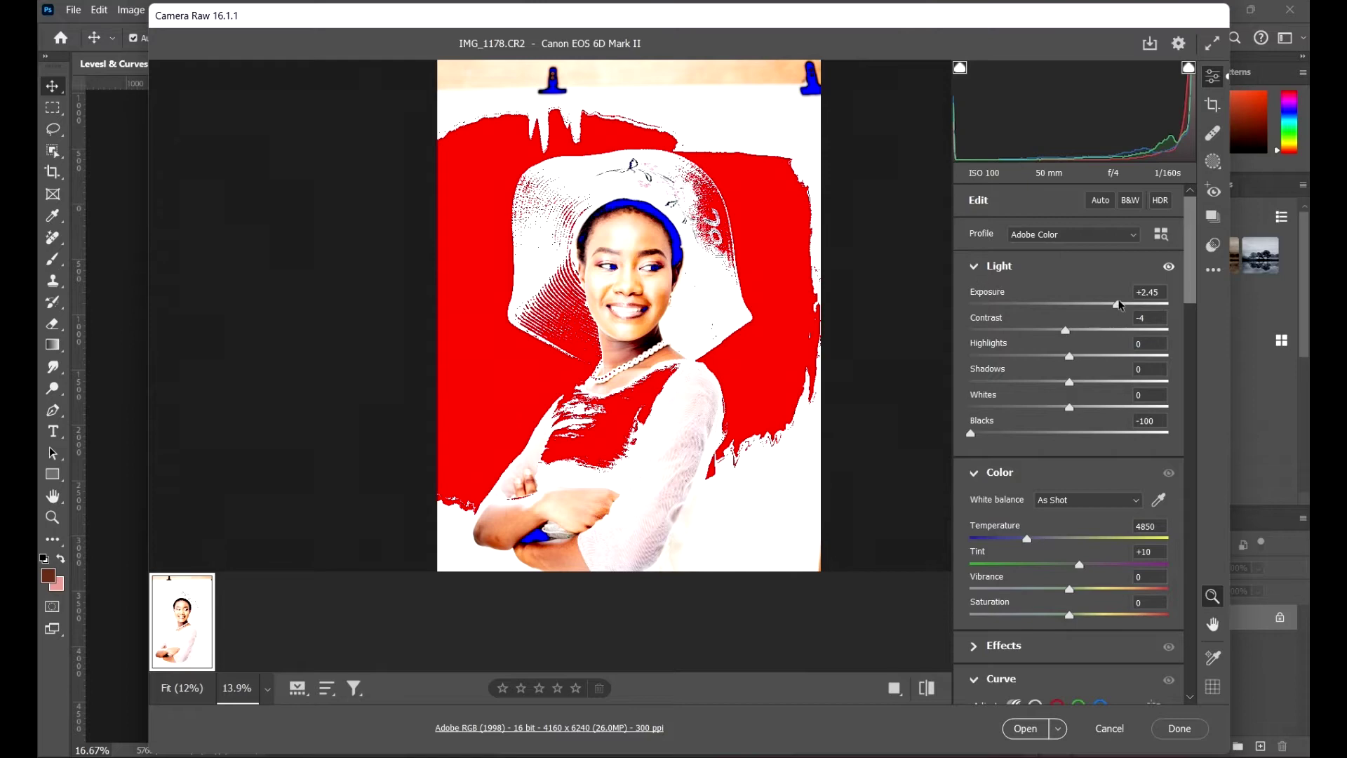
pyautogui.moveTo(1121, 305)
pyautogui.mouseDown()
pyautogui.moveTo(1028, 303)
pyautogui.moveTo(1096, 312)
pyautogui.mouseUp()
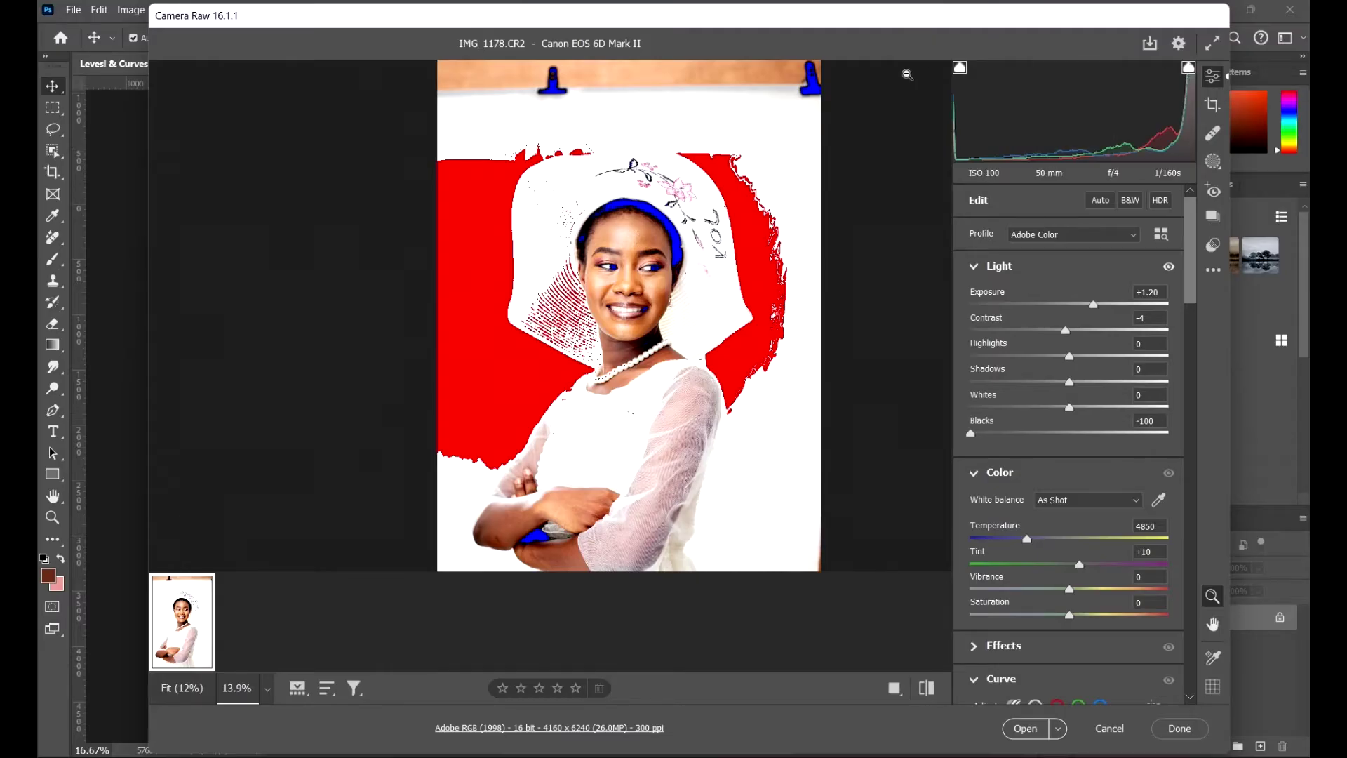
pyautogui.click(960, 69)
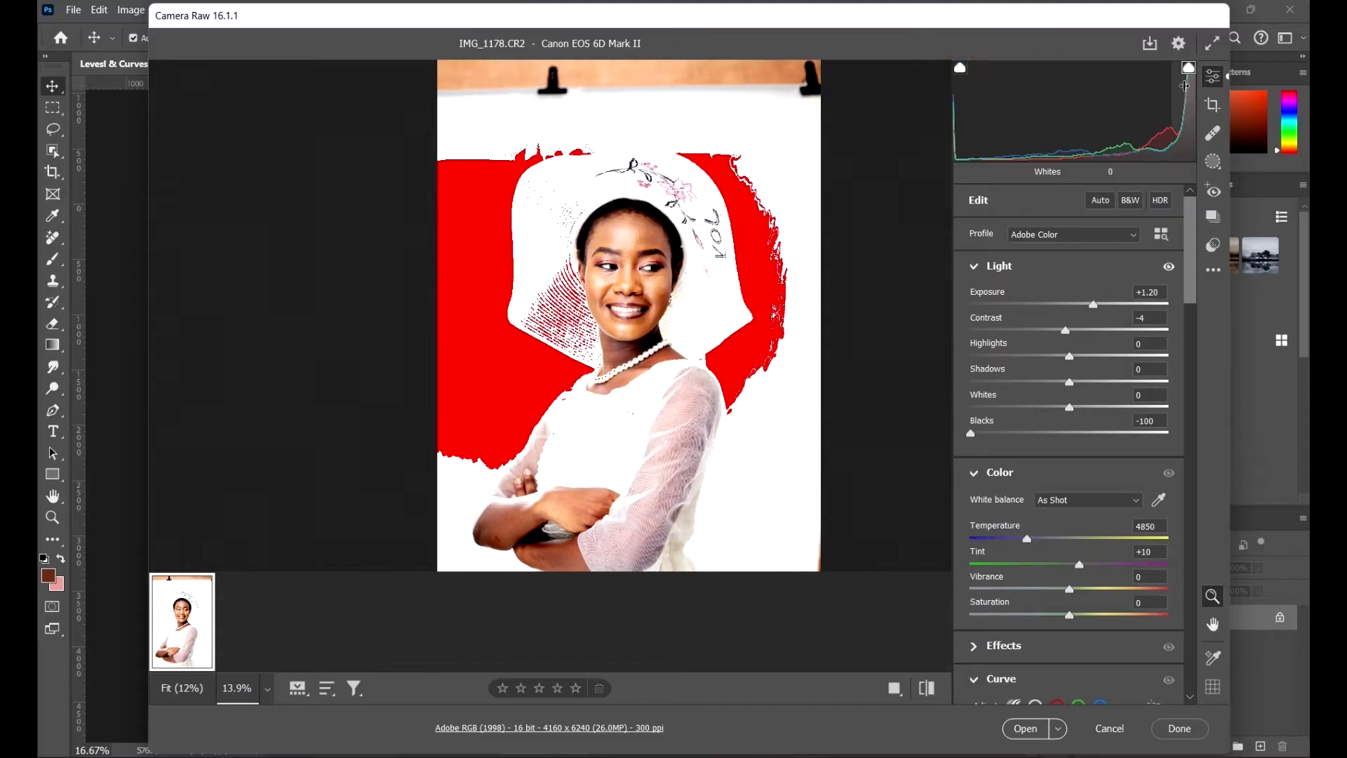
pyautogui.click(1186, 69)
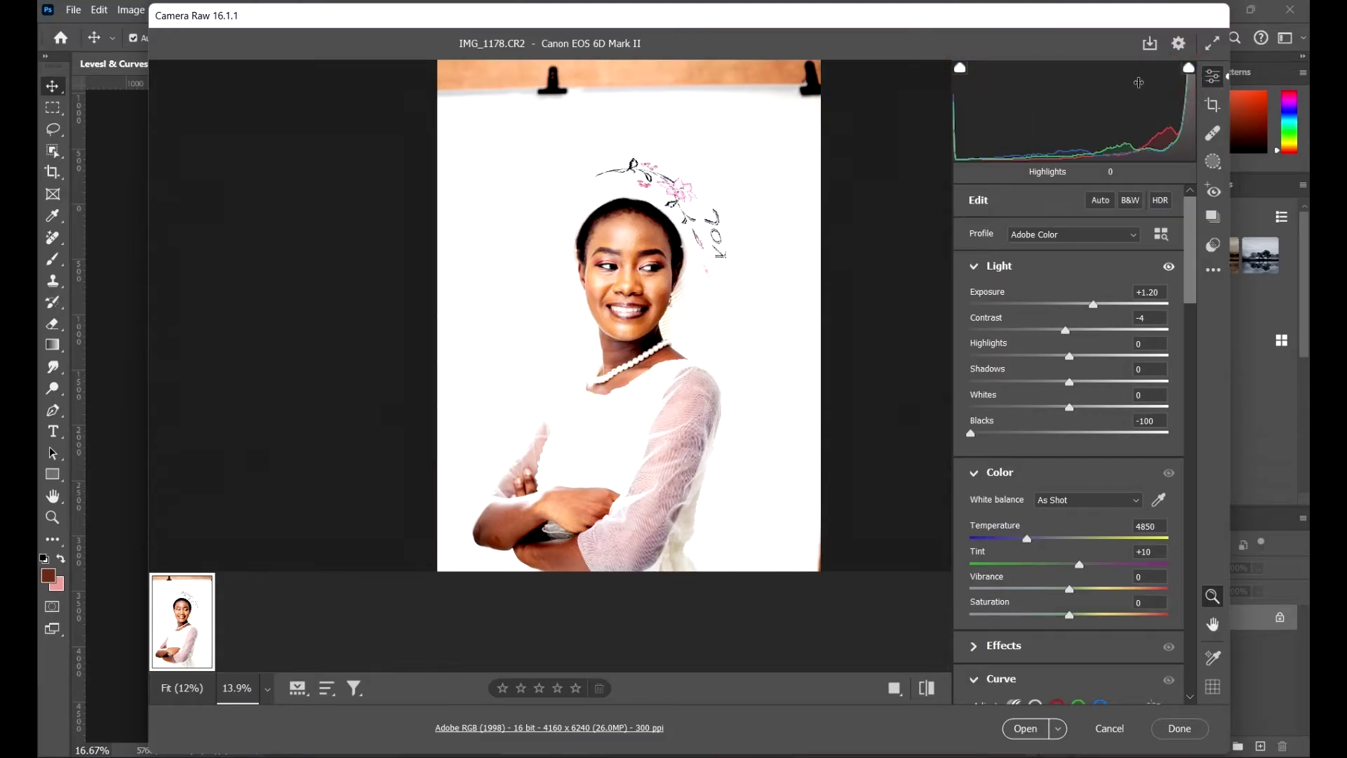
pyautogui.click(1188, 68)
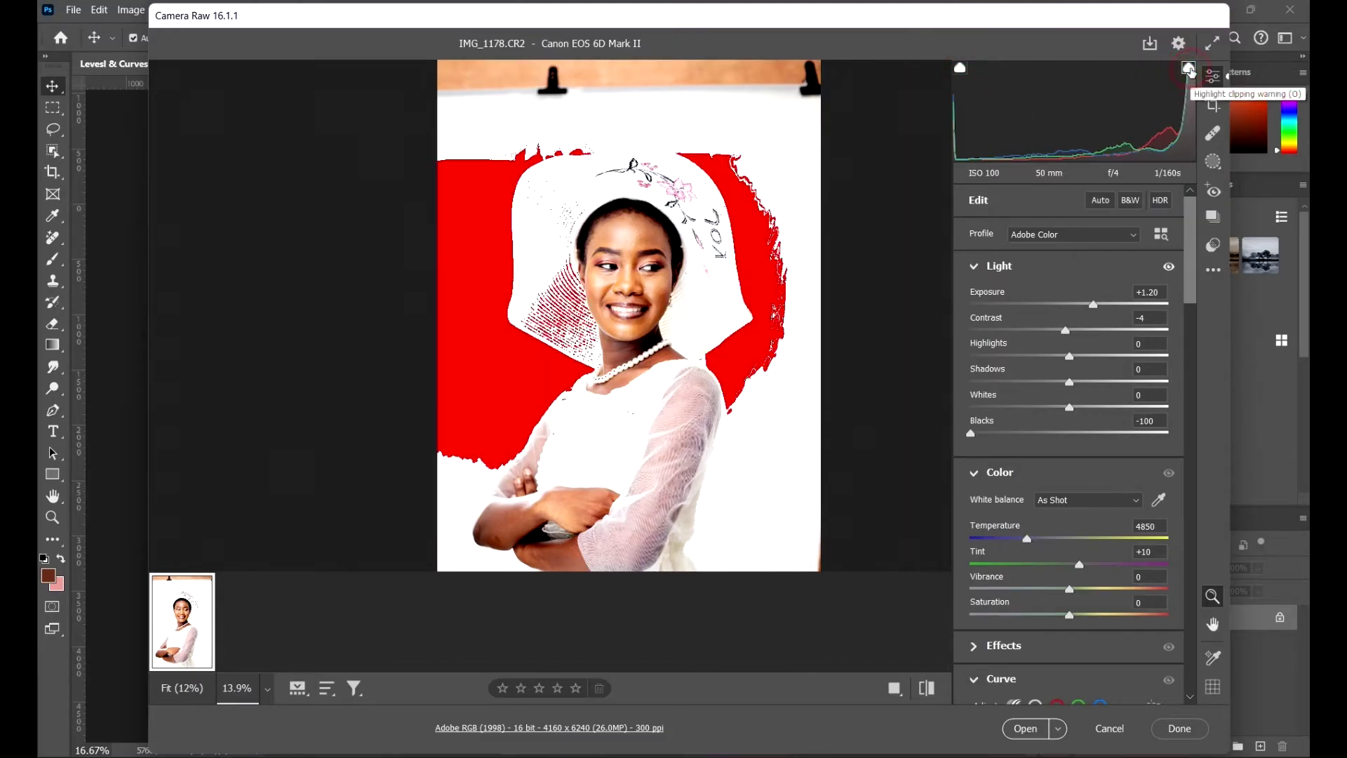
pyautogui.click(1188, 69)
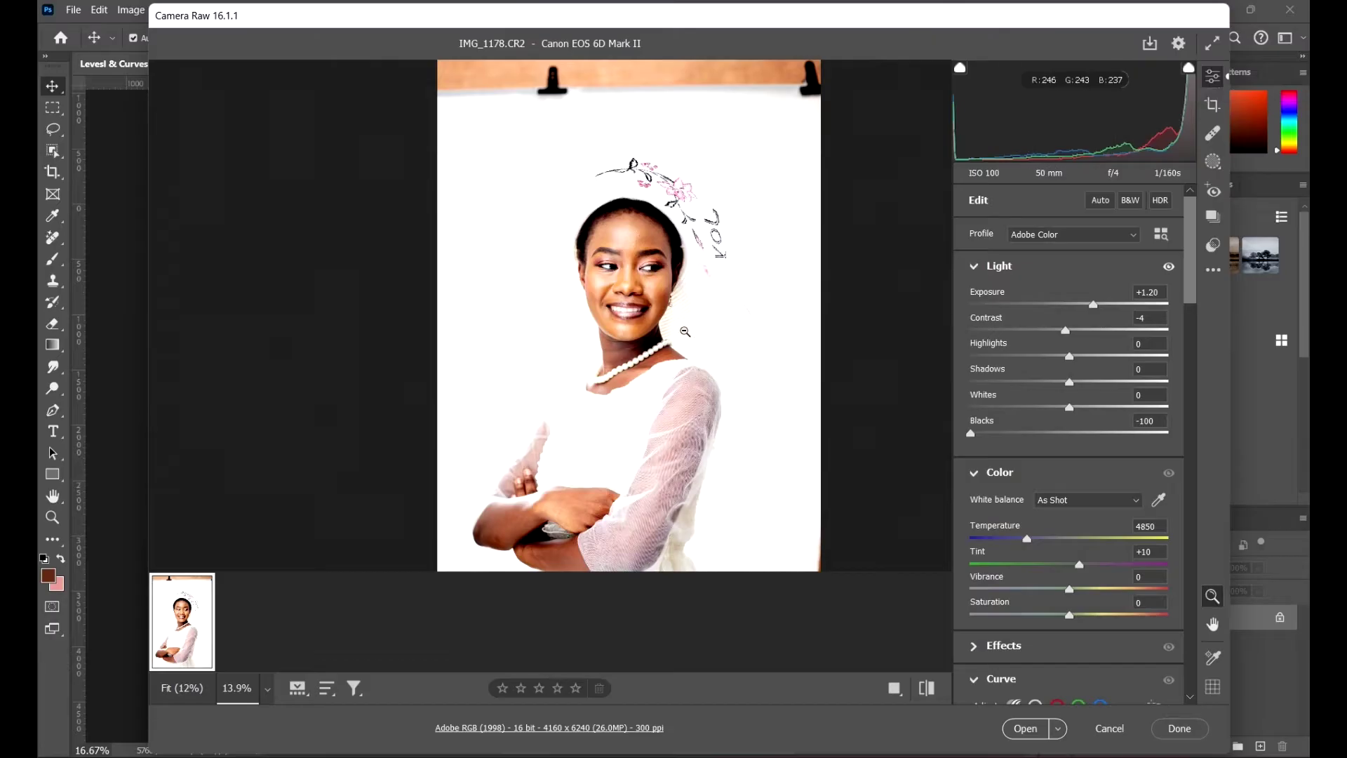
# Reset the portrait's edits to default, then try the Auto adjustments and turn them off again
pyautogui.moveTo(685, 327); pyautogui.dragTo(656, 312)
pyautogui.moveTo(778, 261); pyautogui.dragTo(822, 283)
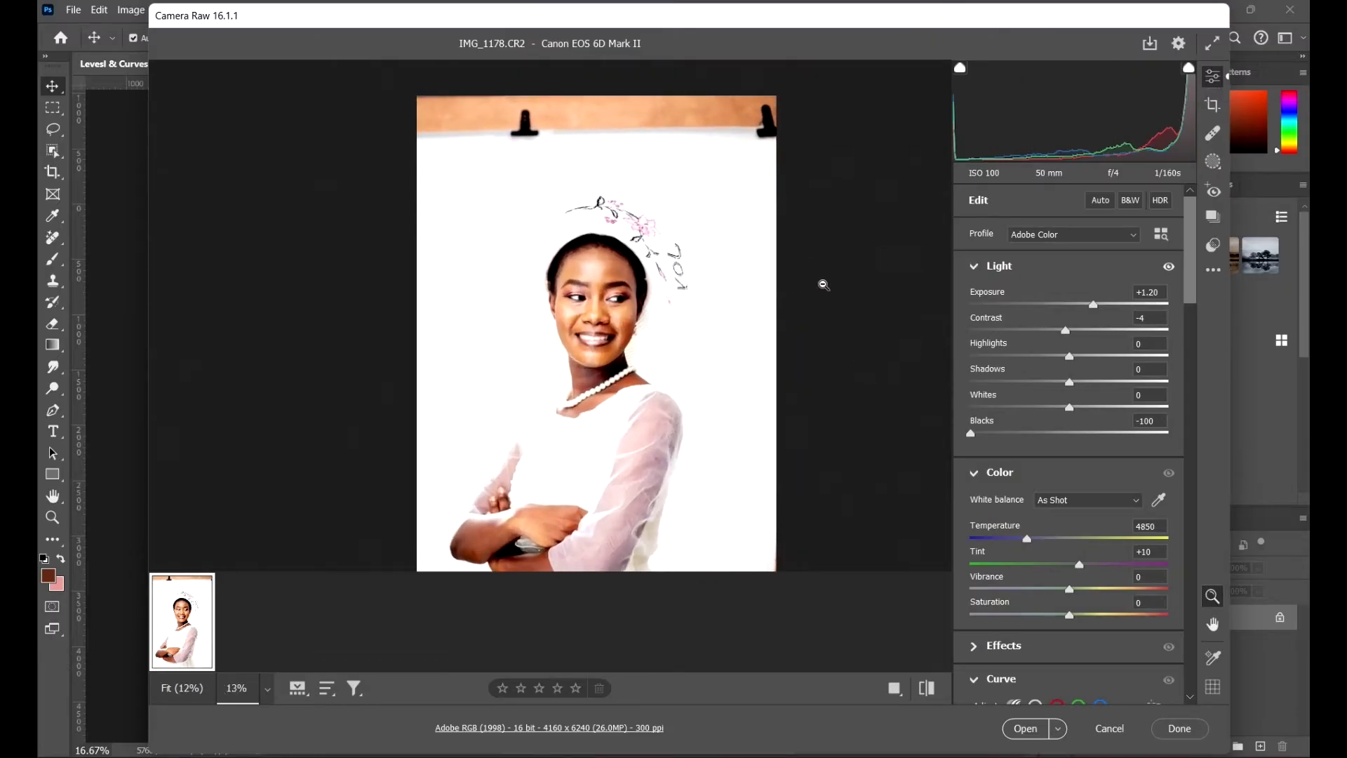
pyautogui.click(1214, 269)
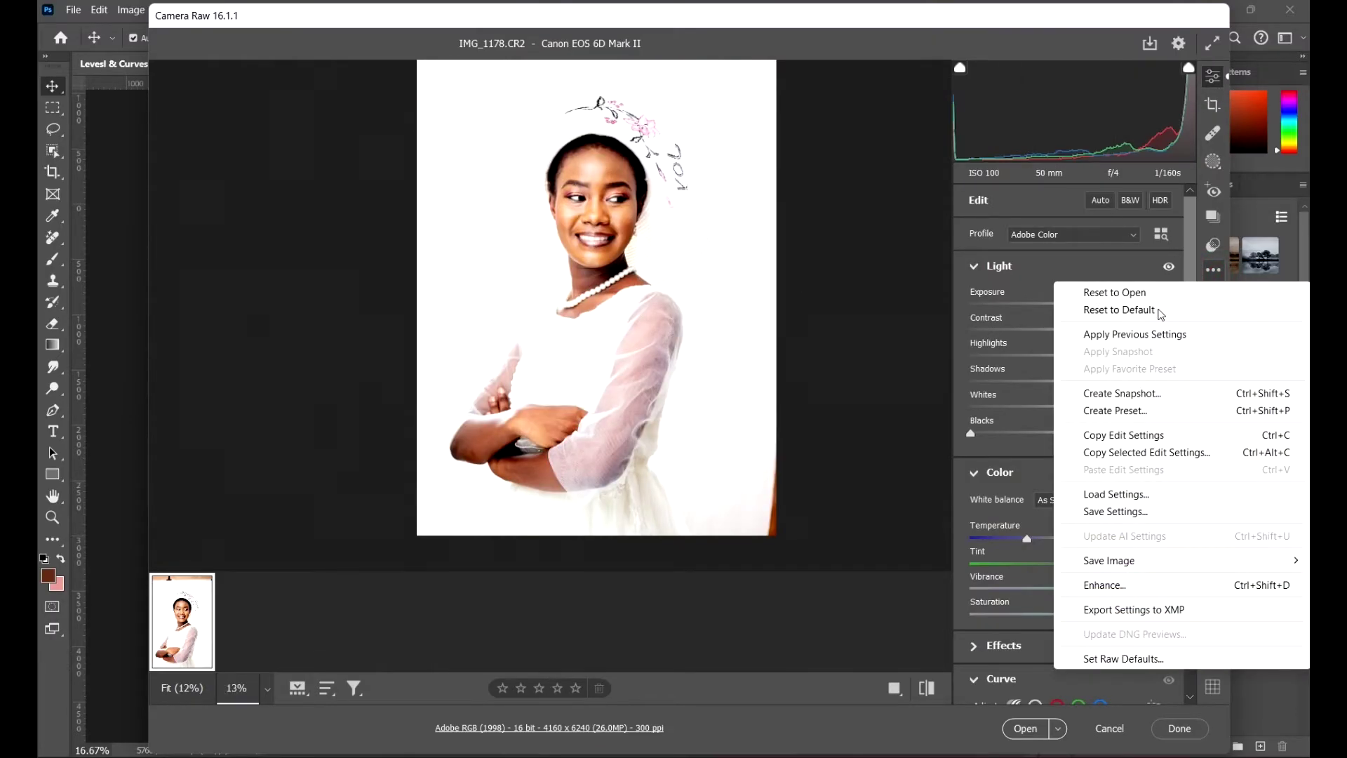
pyautogui.click(1160, 313)
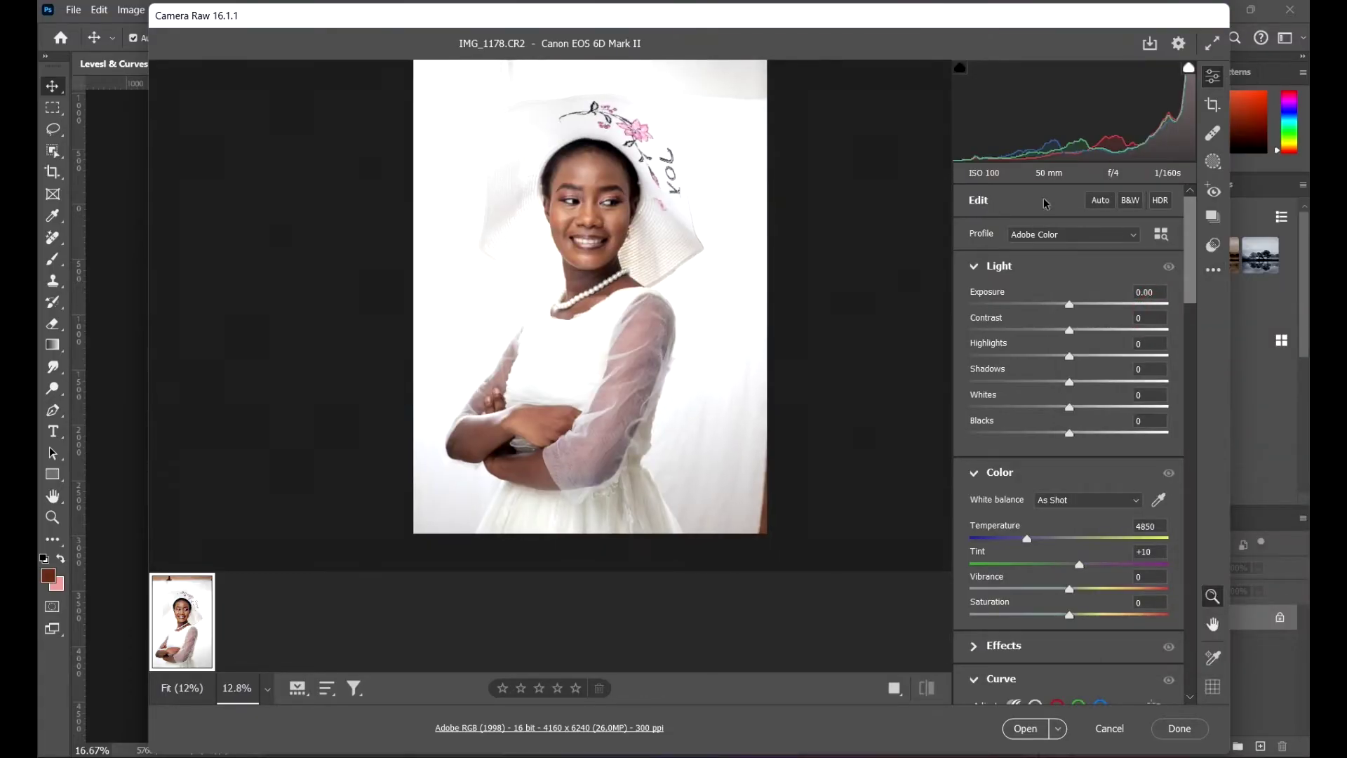
pyautogui.click(1102, 202)
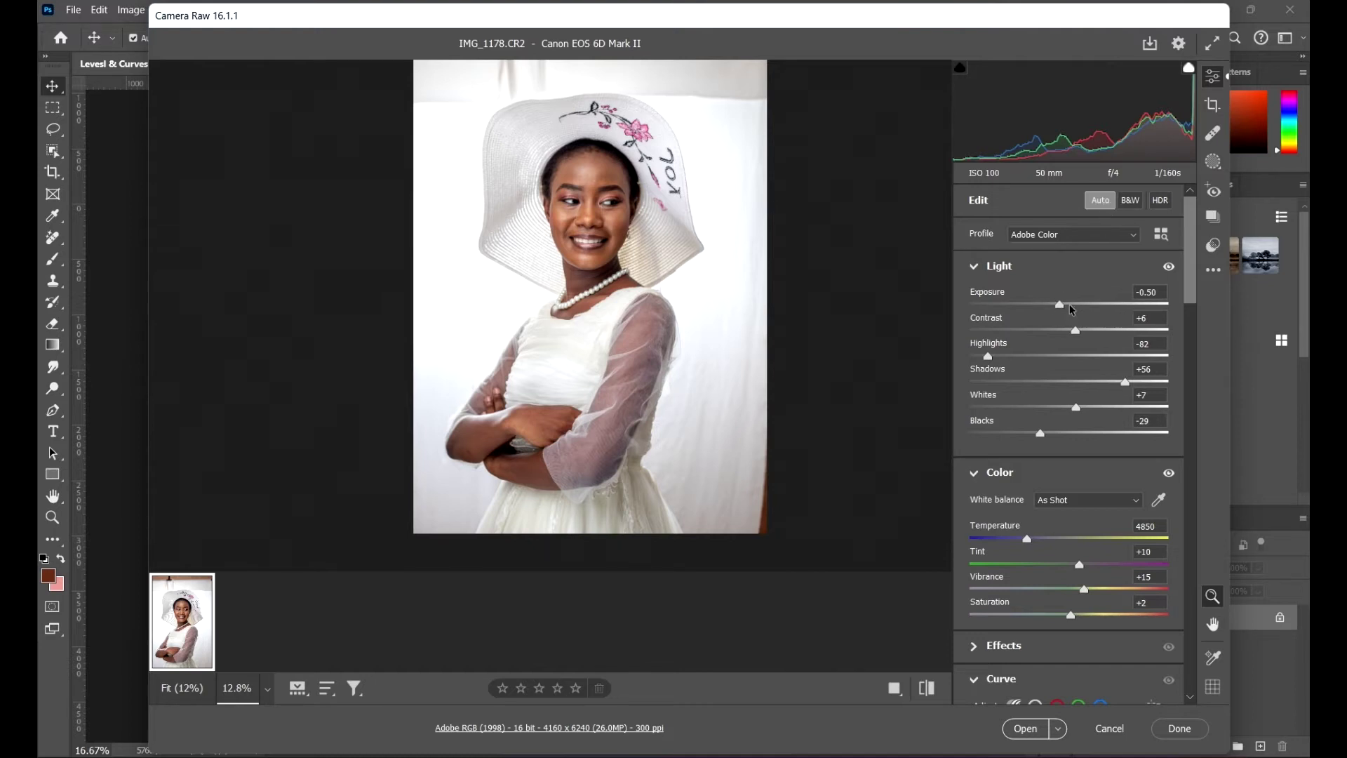
pyautogui.click(1099, 201)
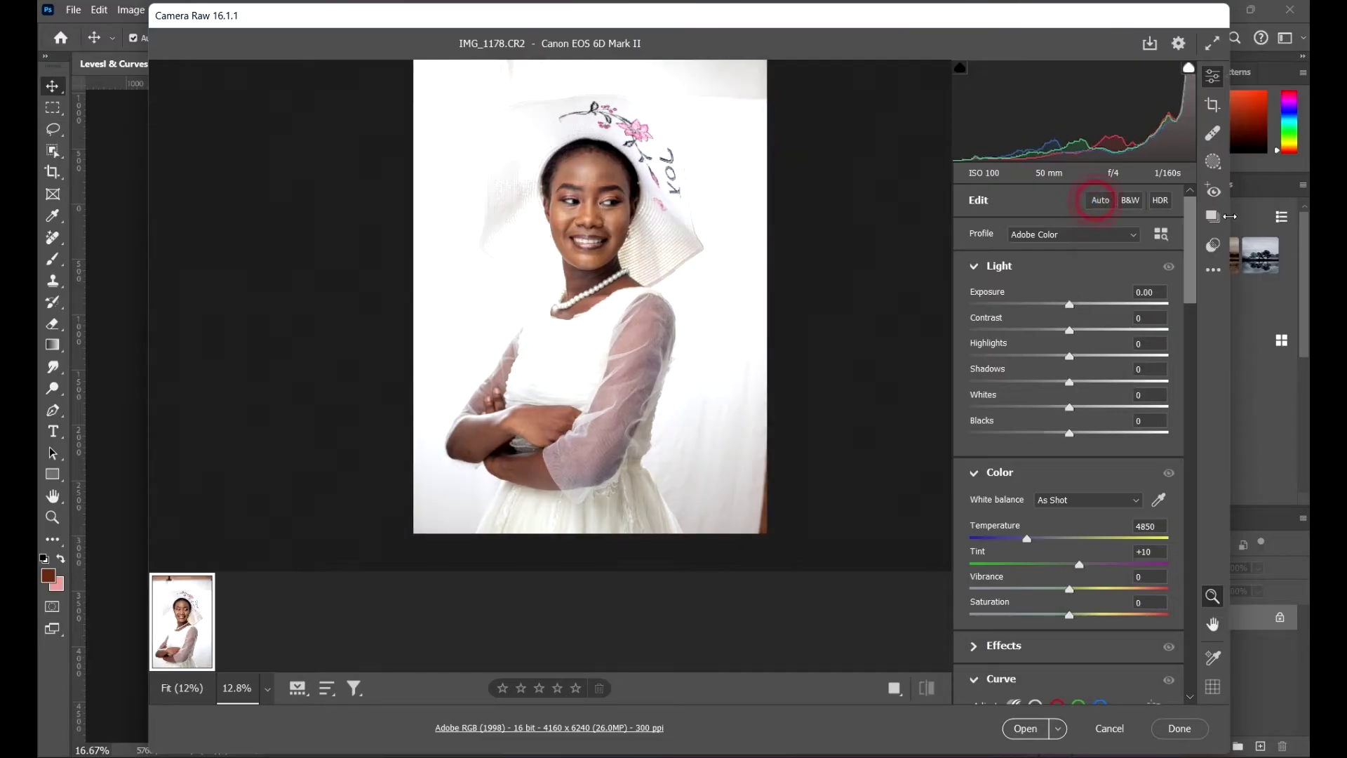
# Convert the portrait to black and white and set Exposure to -1.45 and Contrast to +47
pyautogui.click(1136, 202)
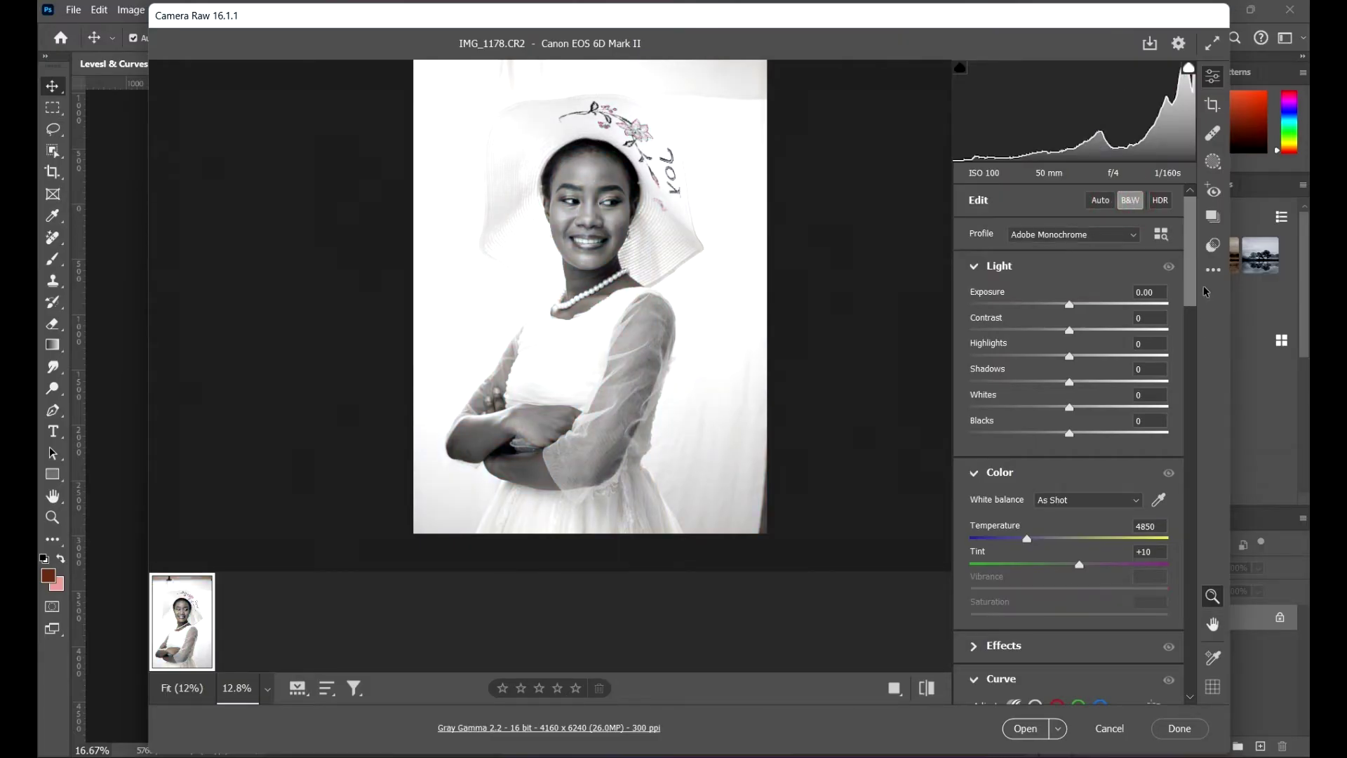
pyautogui.moveTo(1070, 304); pyautogui.dragTo(1116, 330)
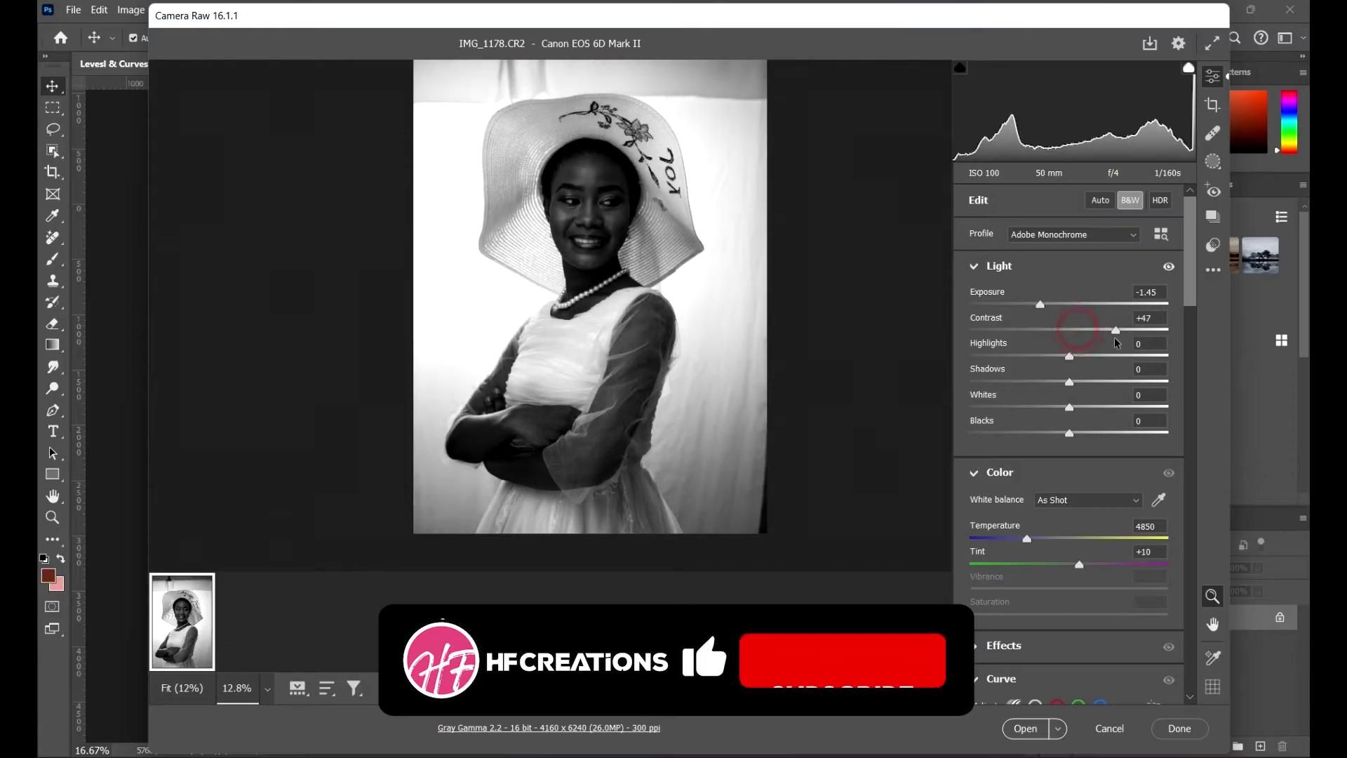
pyautogui.scroll(-5, 1131, 498)
pyautogui.scroll(5, 1130, 497)
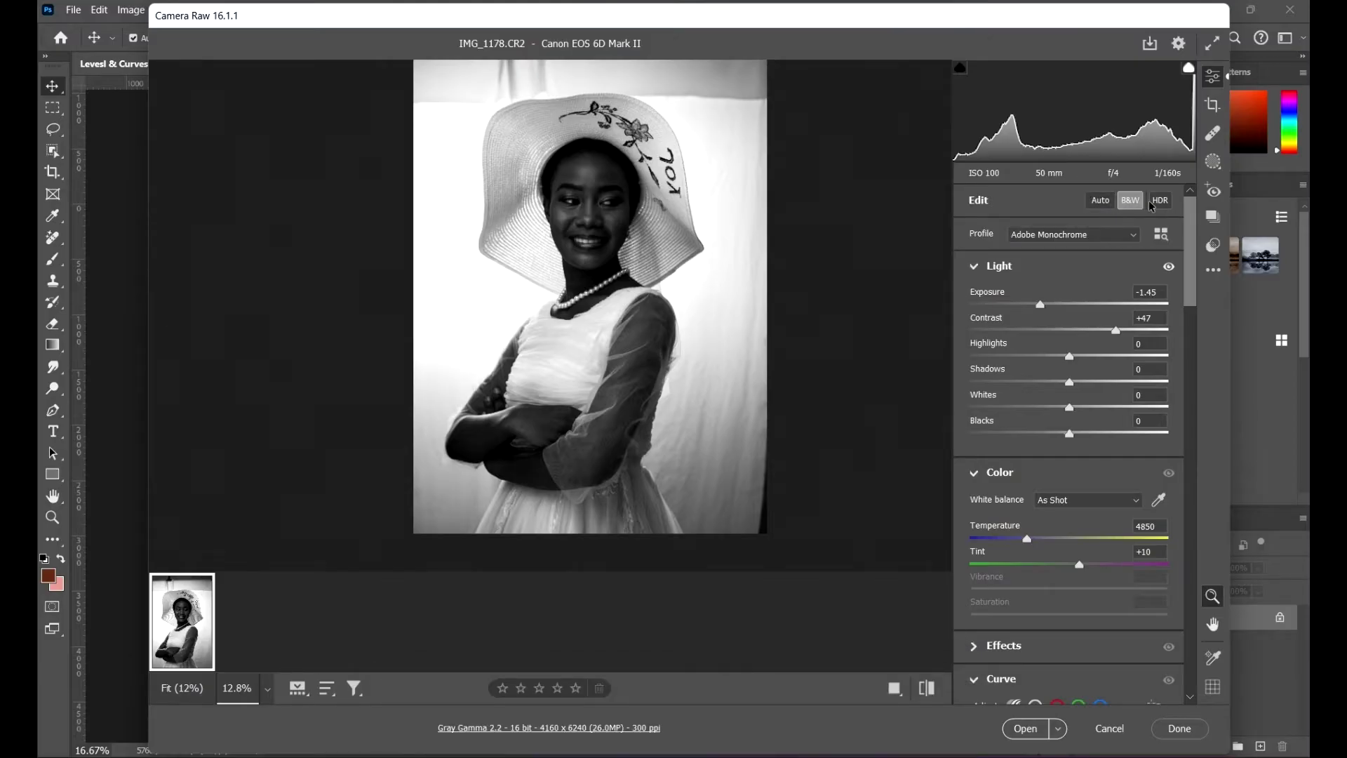
# Try HDR editing, switch the portrait back from black and white to color, and reset all edits to default
pyautogui.click(1161, 201)
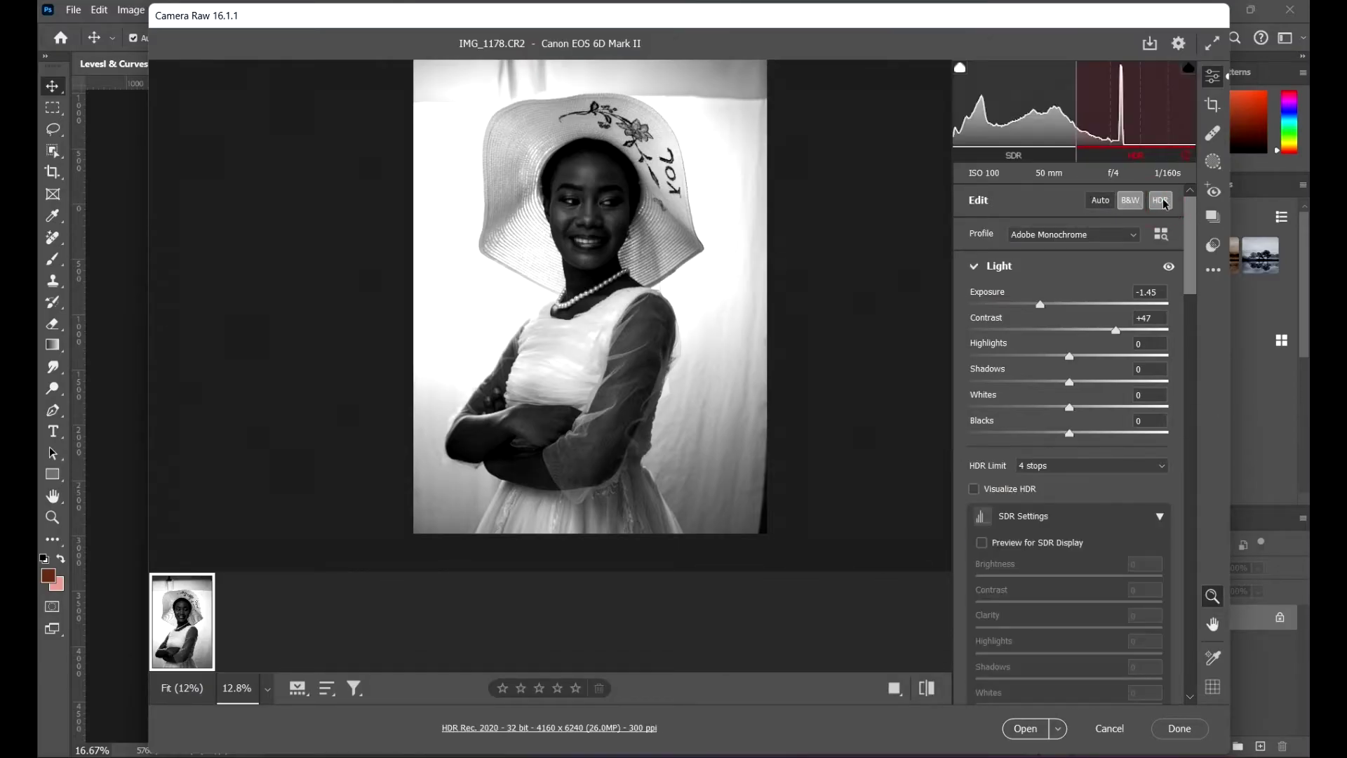
pyautogui.click(1130, 203)
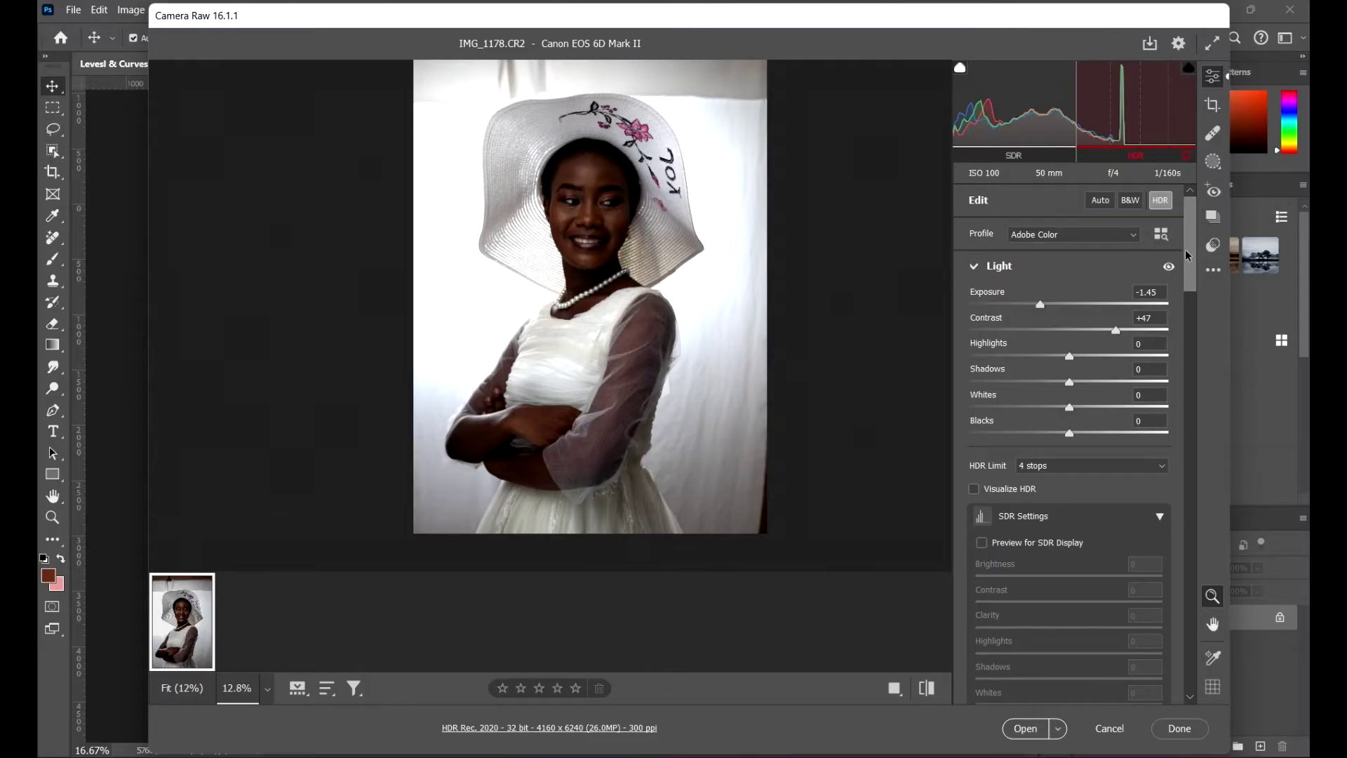
pyautogui.click(1213, 269)
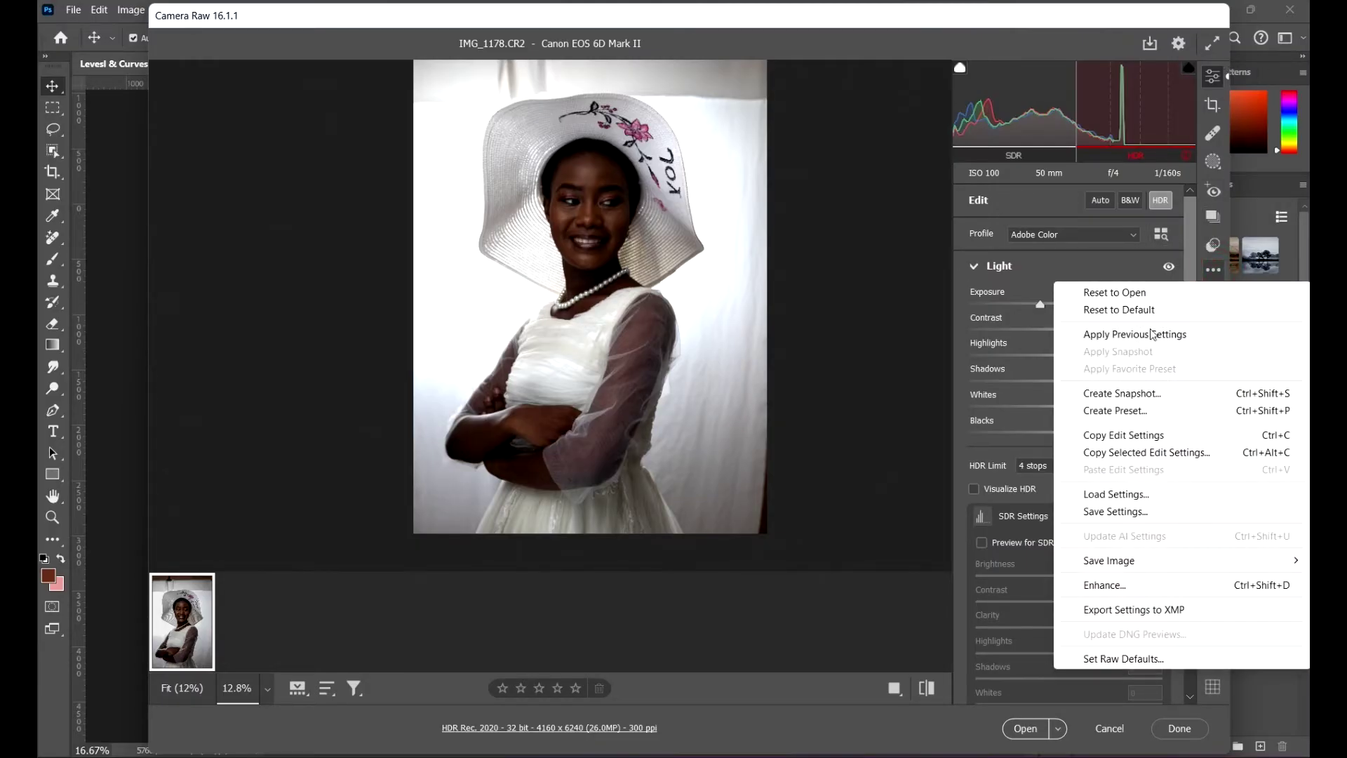
pyautogui.click(1154, 311)
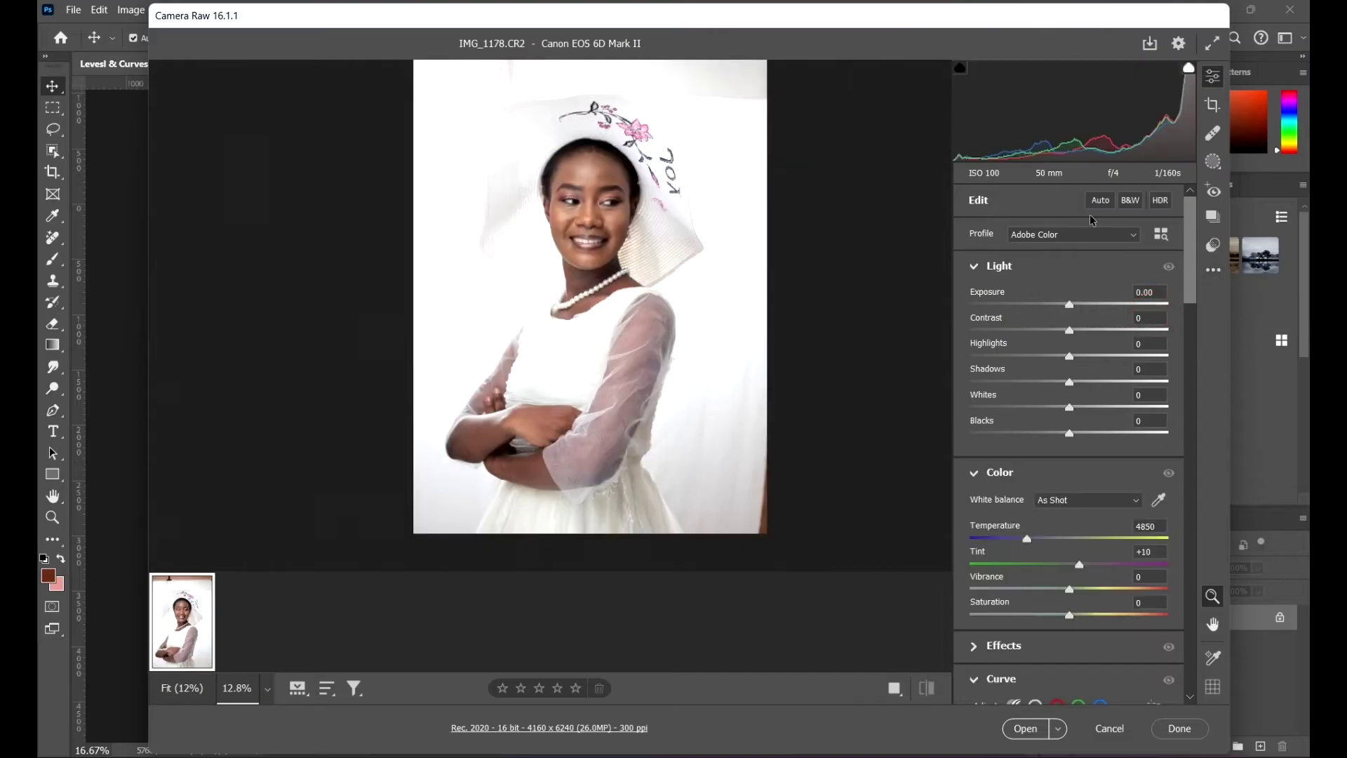
# Collapse the expanded edit sections: Light, Color, Curve, Color Mixer, Color Grading, Detail, Optics, Lens Blur and Geometry
pyautogui.click(979, 267)
pyautogui.click(973, 299)
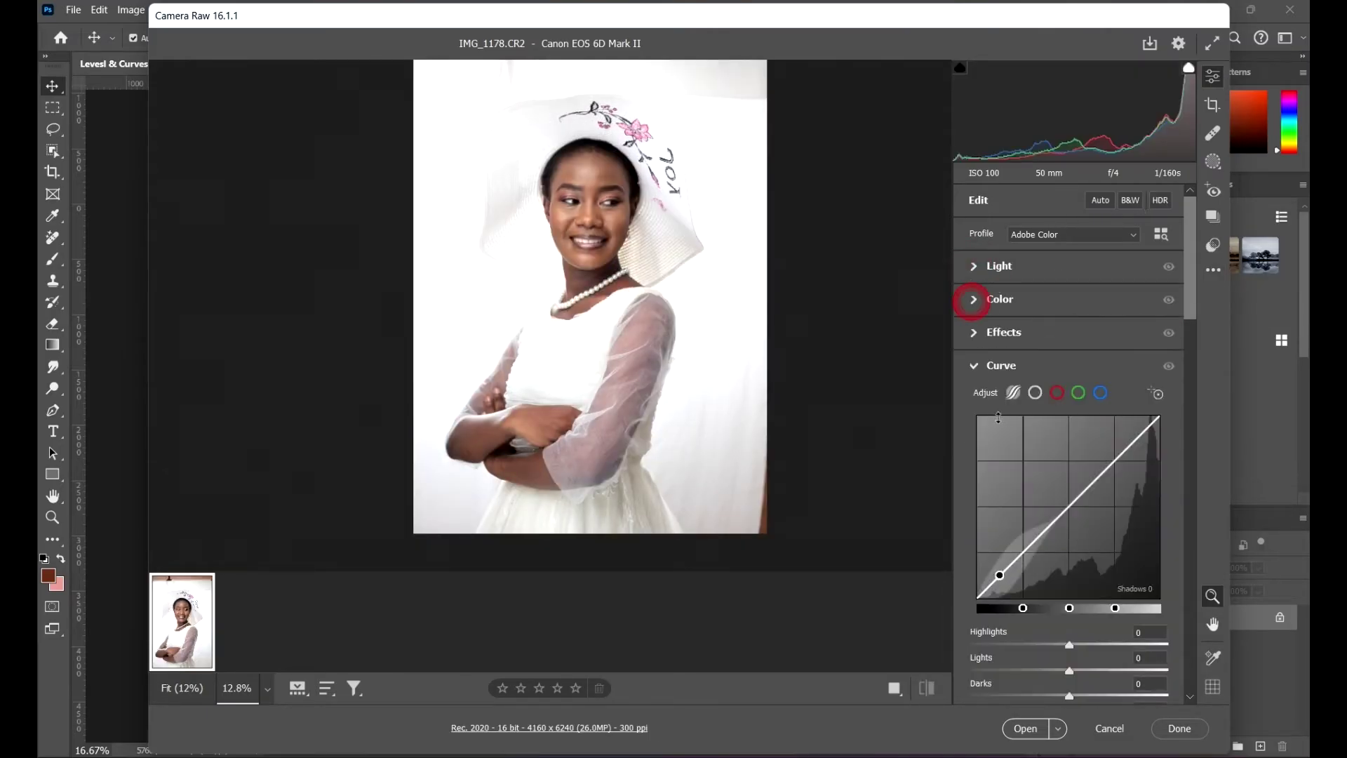
pyautogui.click(974, 365)
pyautogui.click(974, 399)
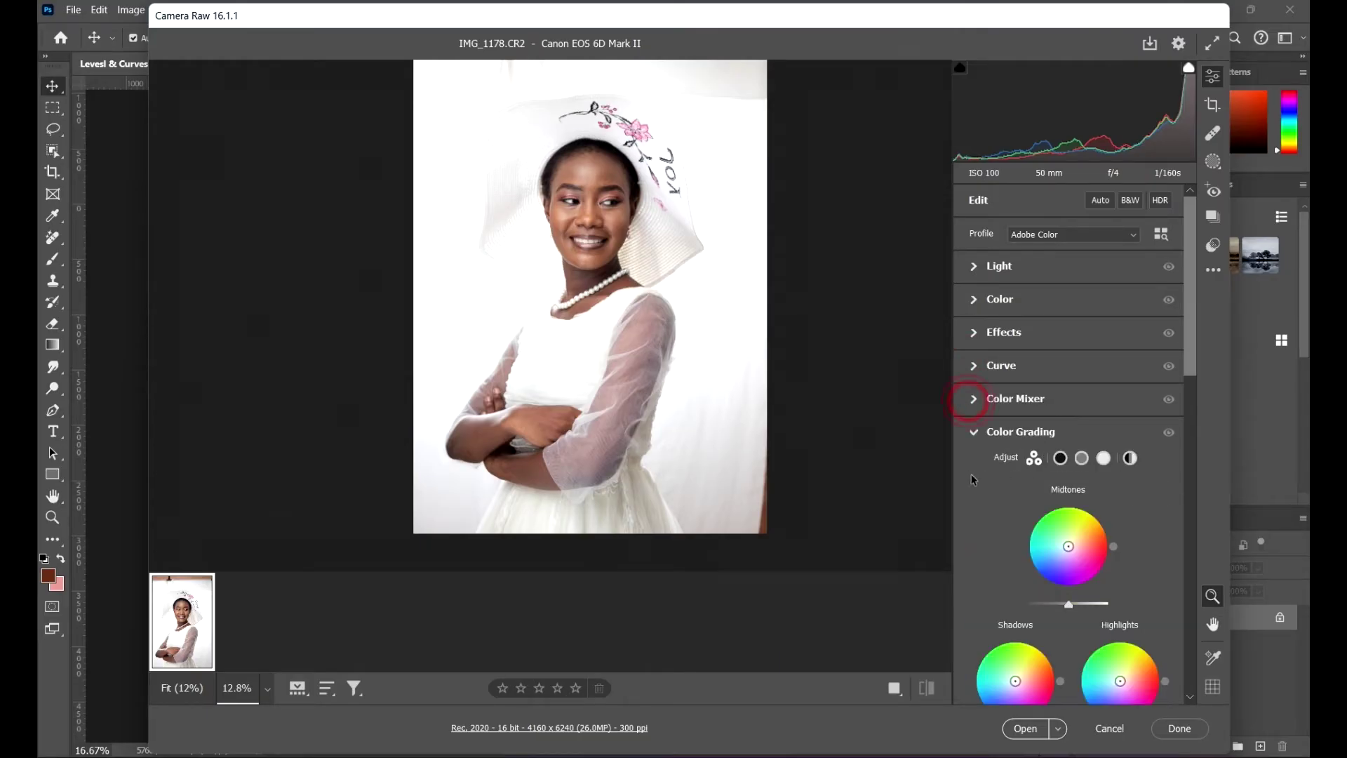
pyautogui.click(974, 433)
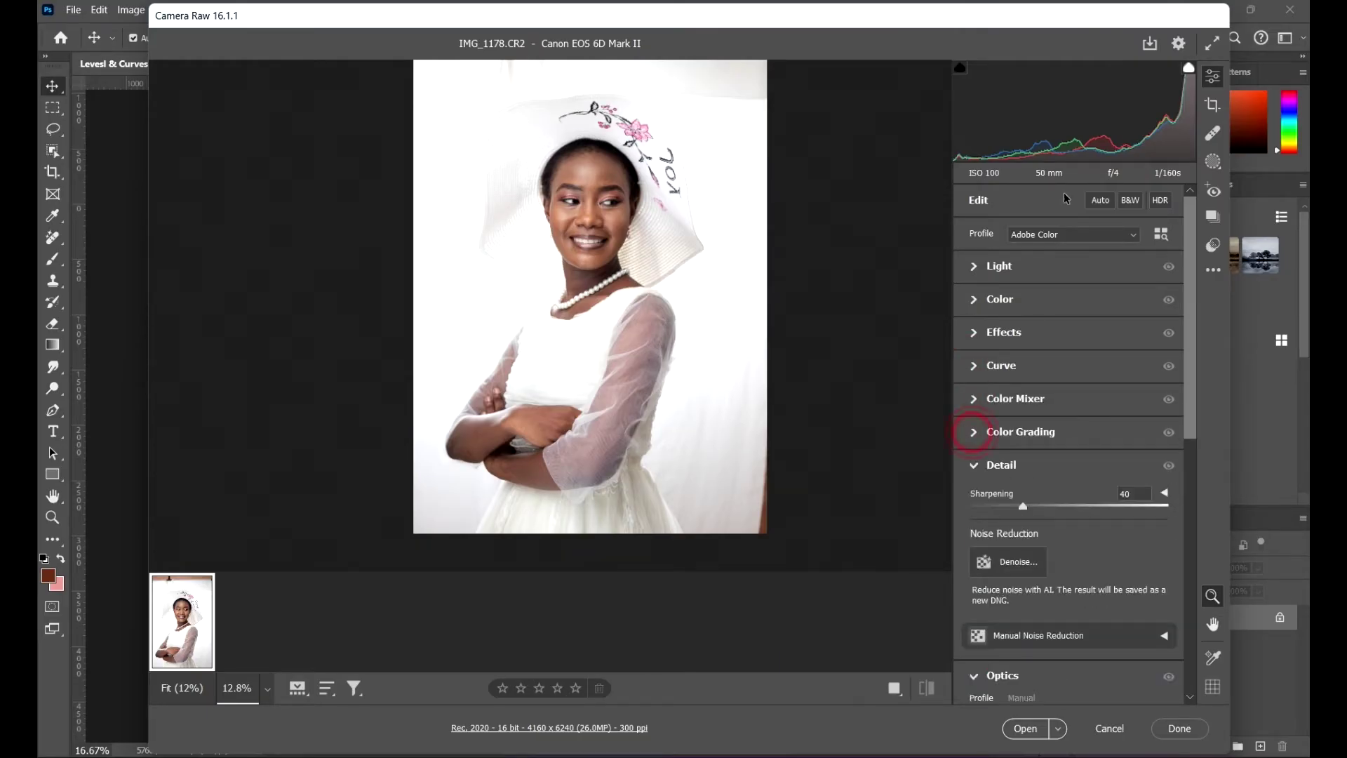
pyautogui.click(972, 465)
pyautogui.click(984, 501)
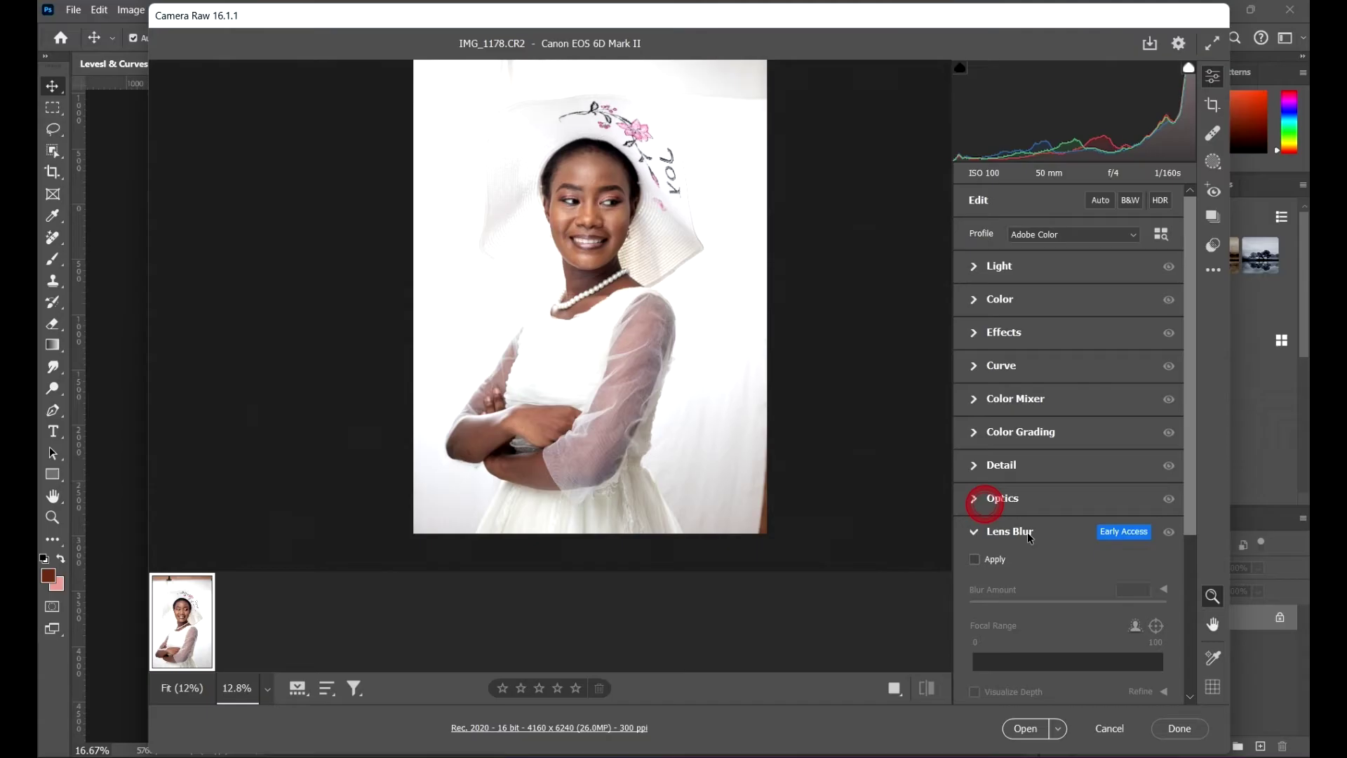
pyautogui.click(976, 531)
pyautogui.click(973, 565)
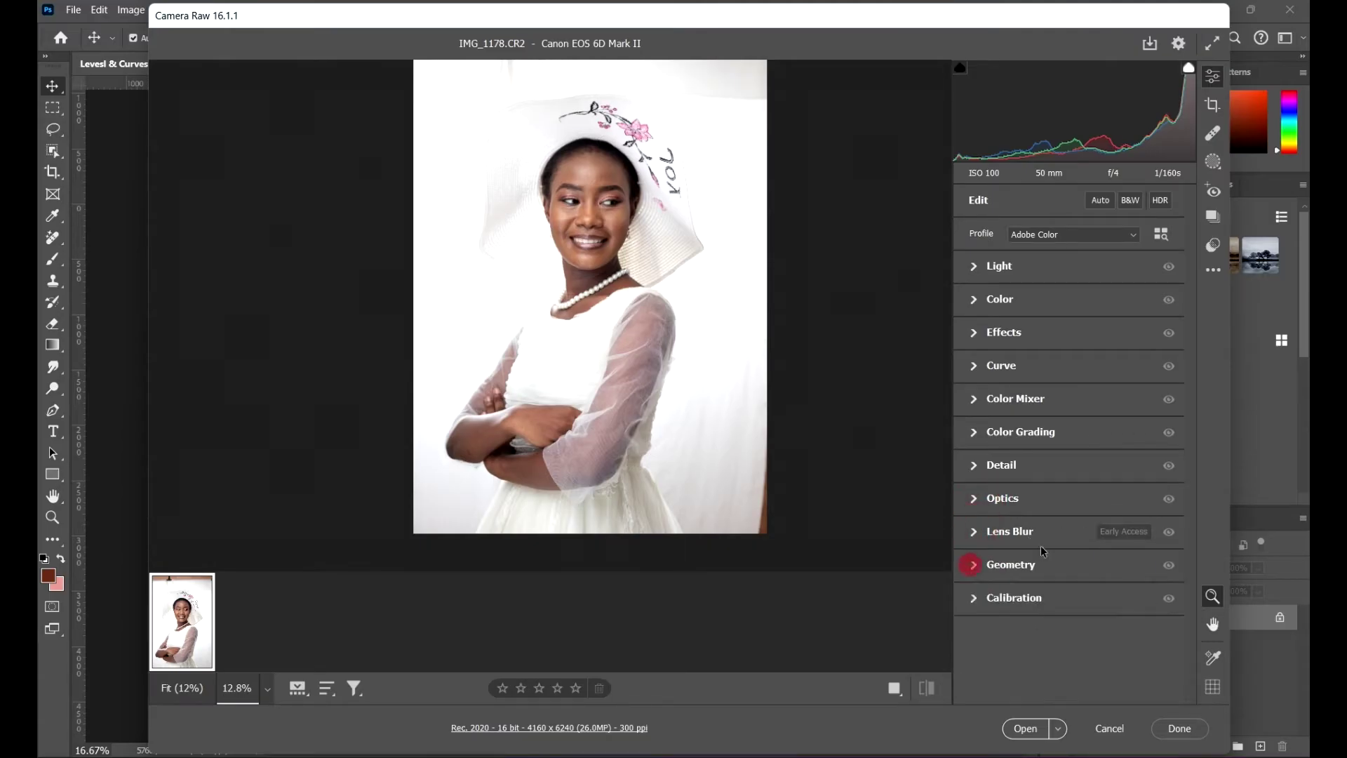
# Look through the Crop, Healing, Masking, Red Eye, Snapshots and Presets tools and the additional image settings, returning to Edit
pyautogui.click(1214, 105)
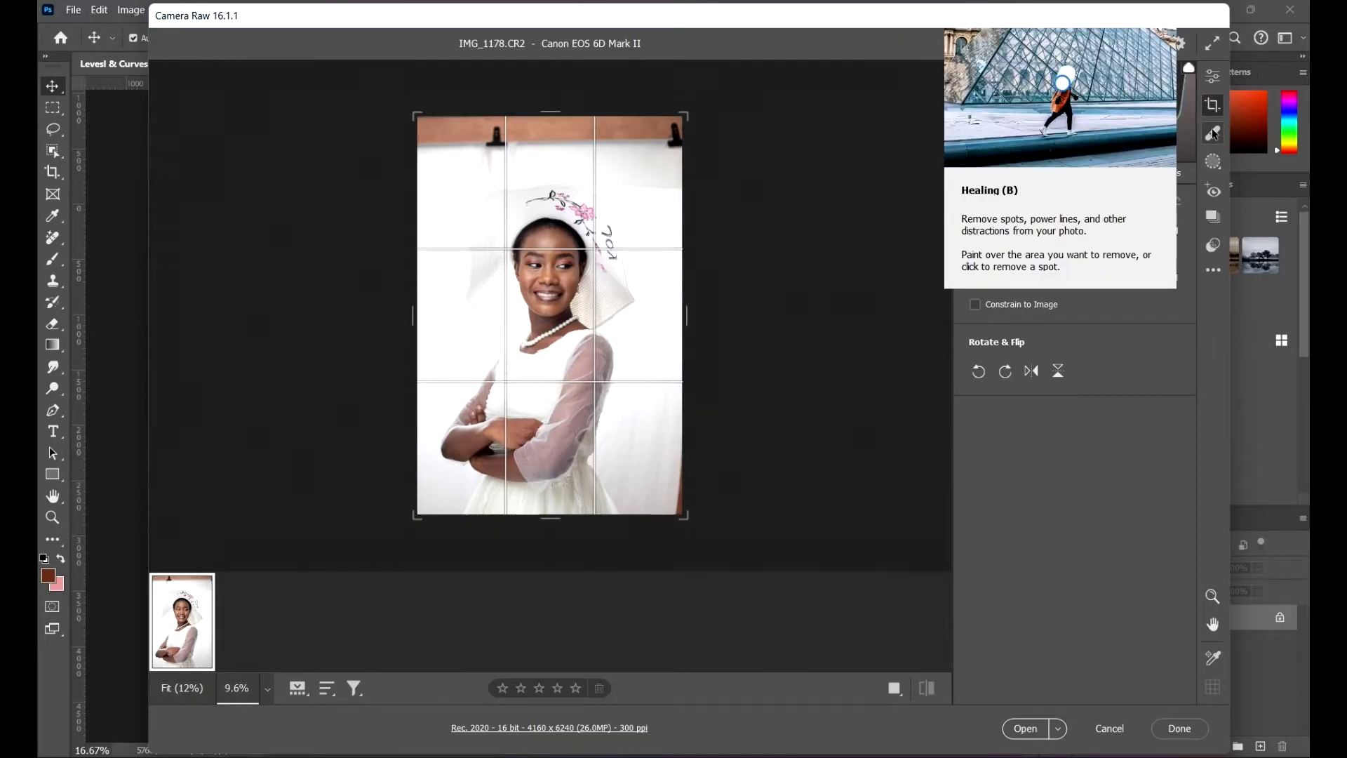
pyautogui.click(1213, 131)
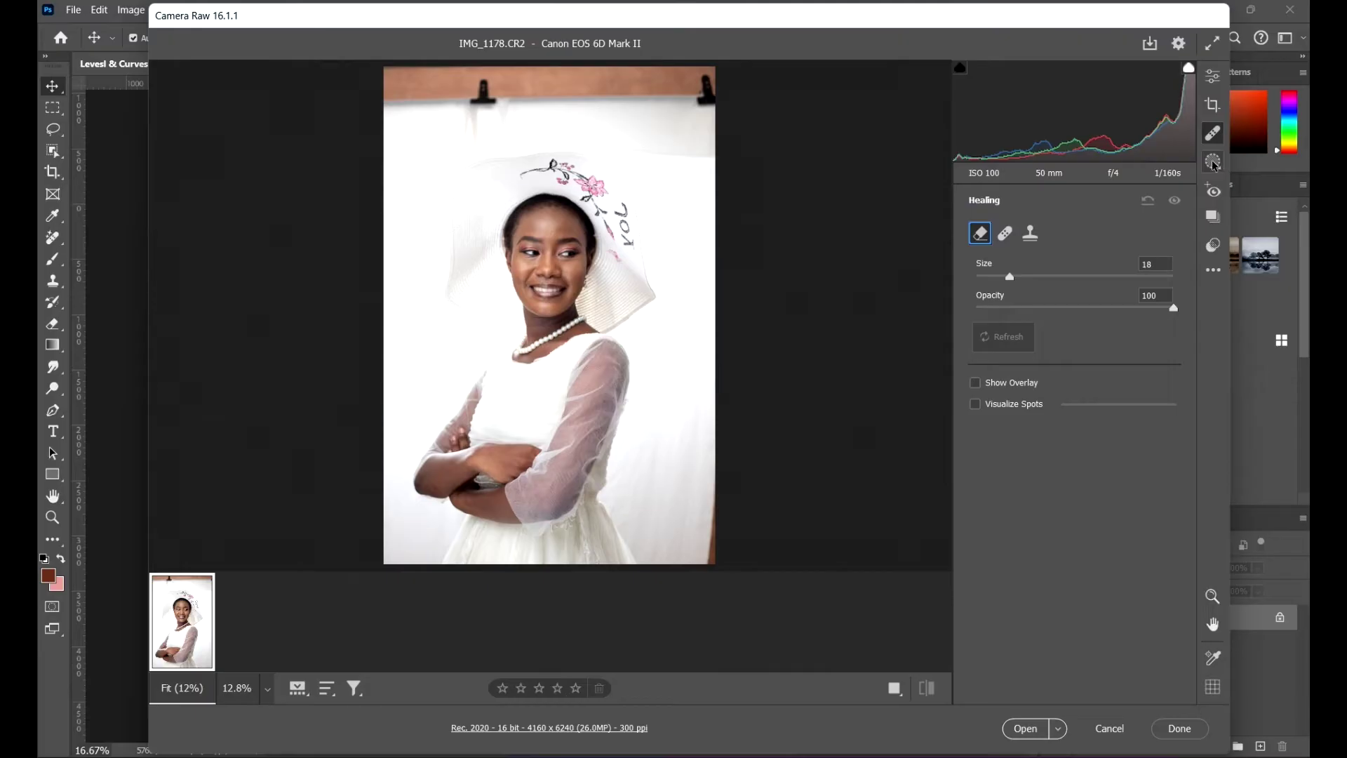
pyautogui.click(1213, 162)
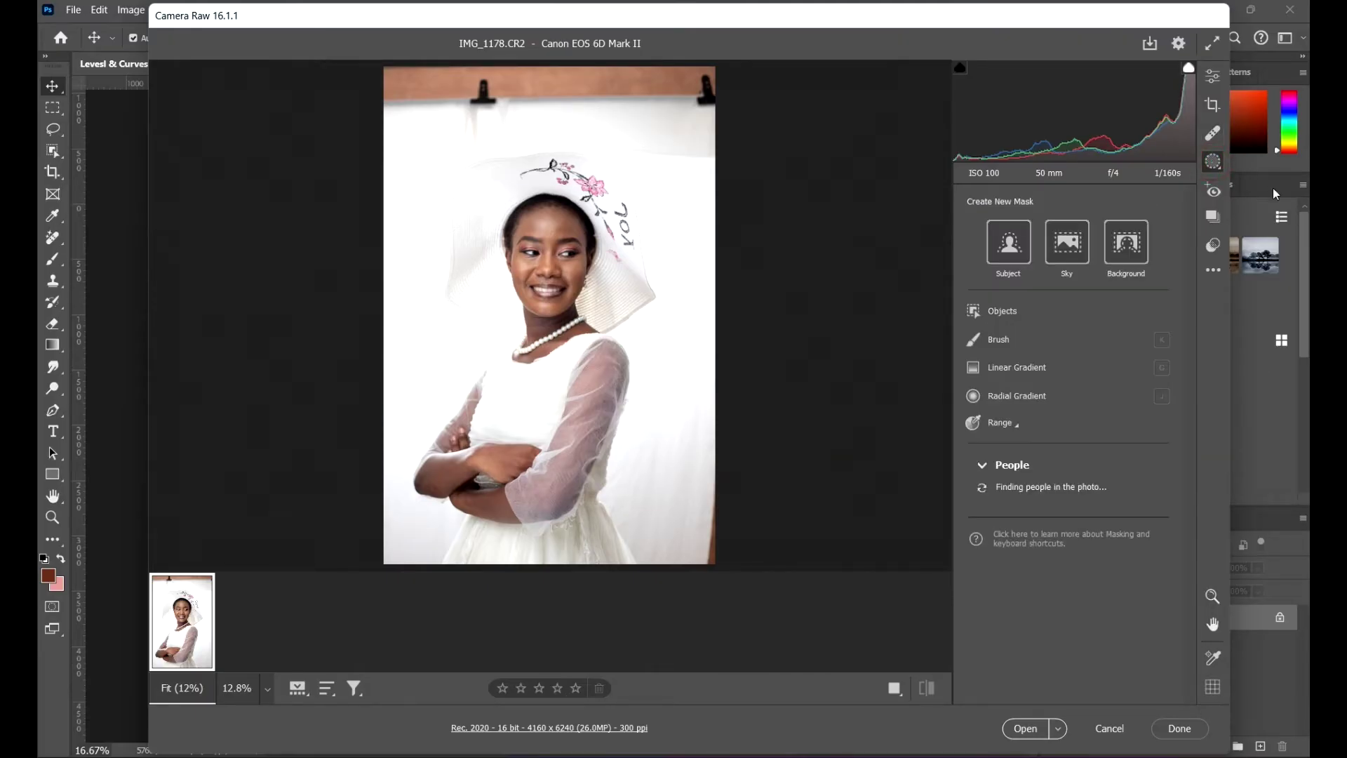
pyautogui.click(1214, 192)
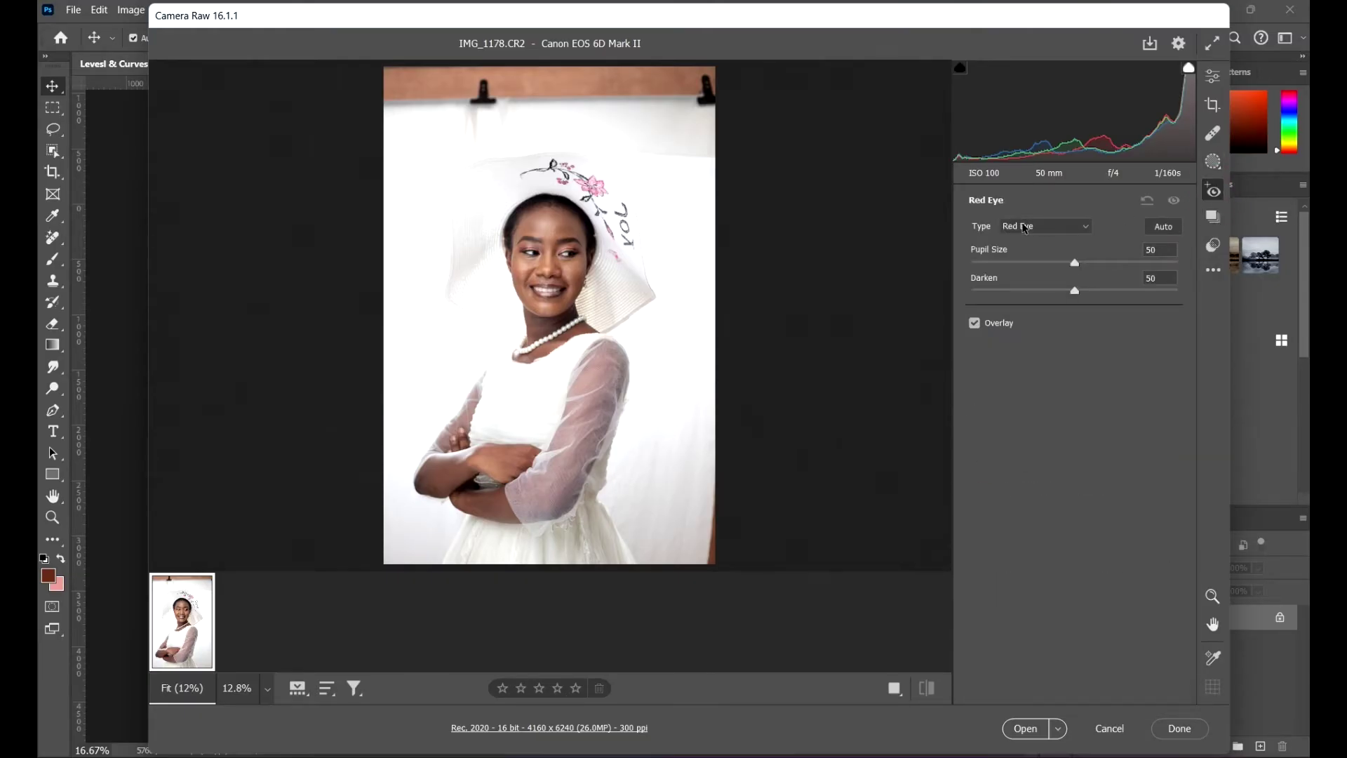
pyautogui.click(1214, 217)
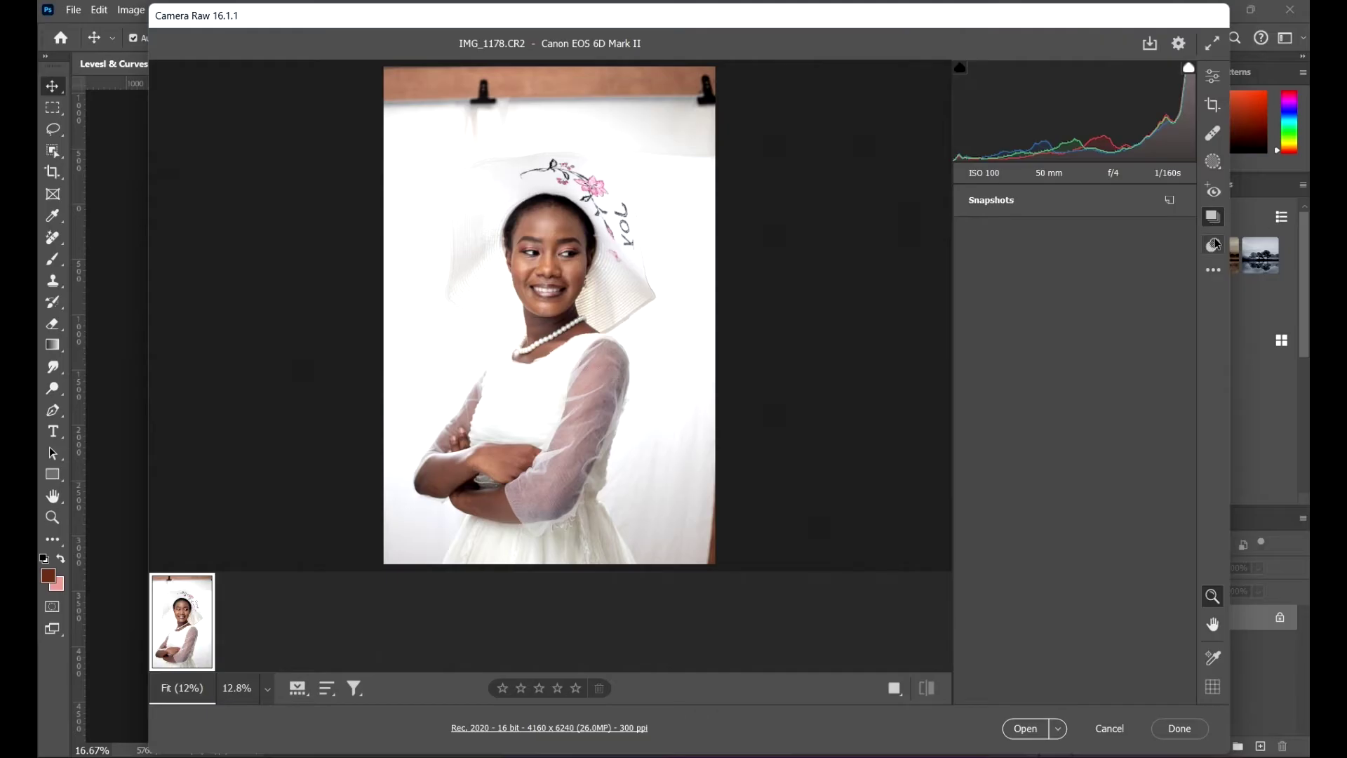
pyautogui.click(1212, 246)
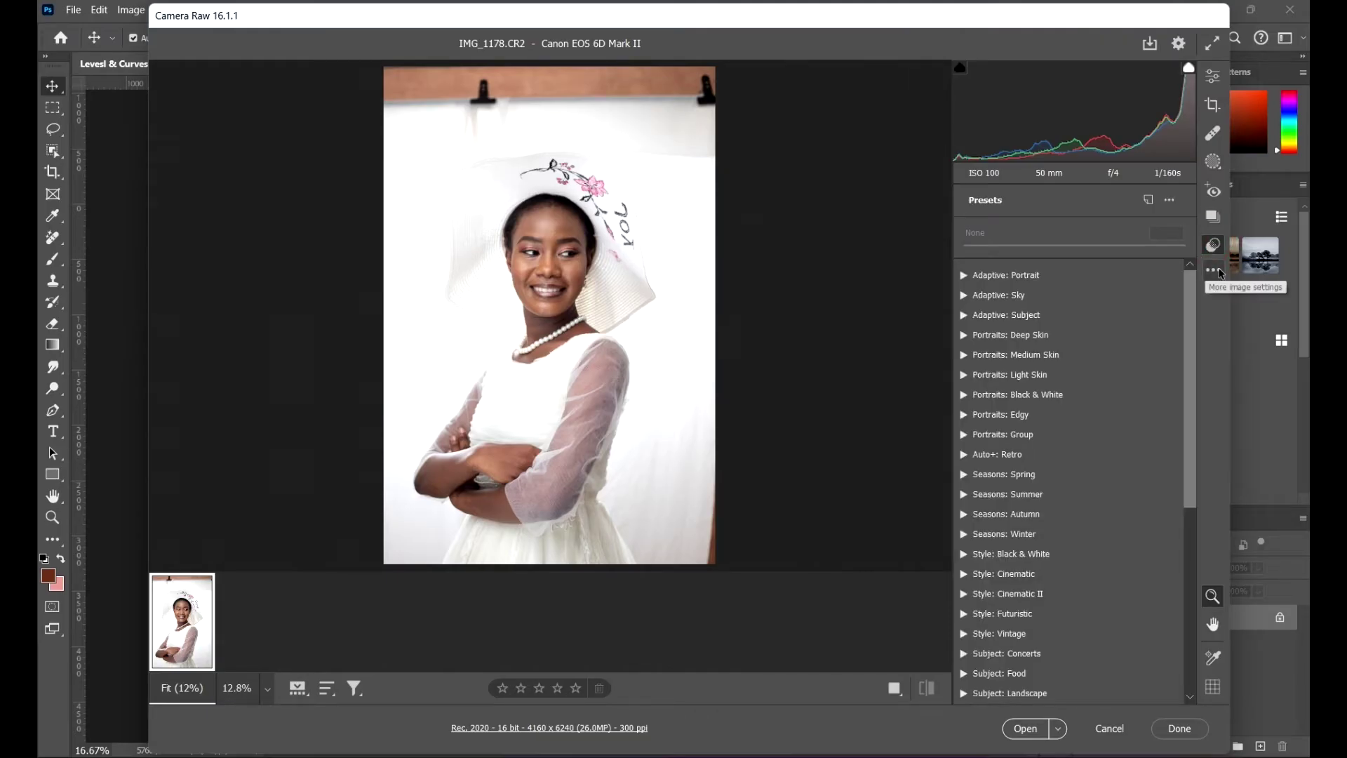
pyautogui.click(1215, 271)
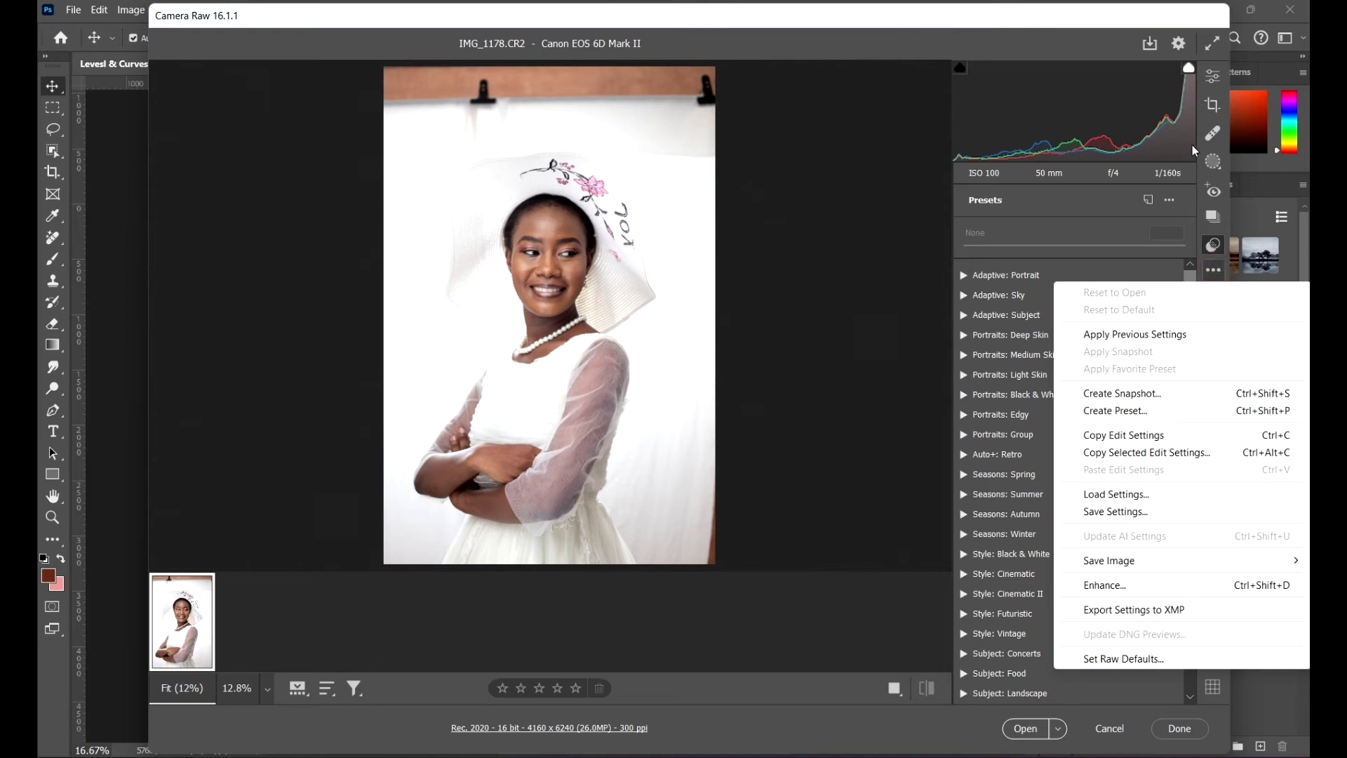
pyautogui.click(1218, 240)
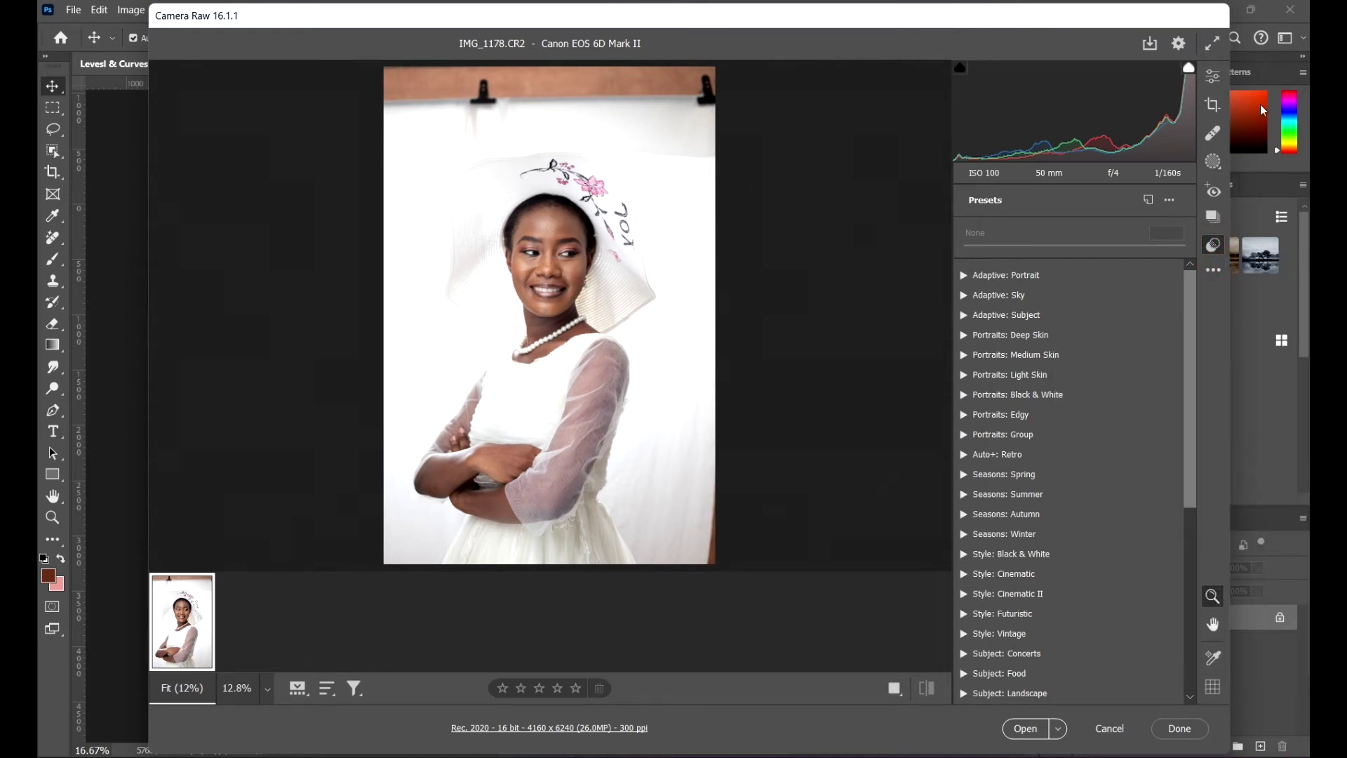
pyautogui.click(1213, 79)
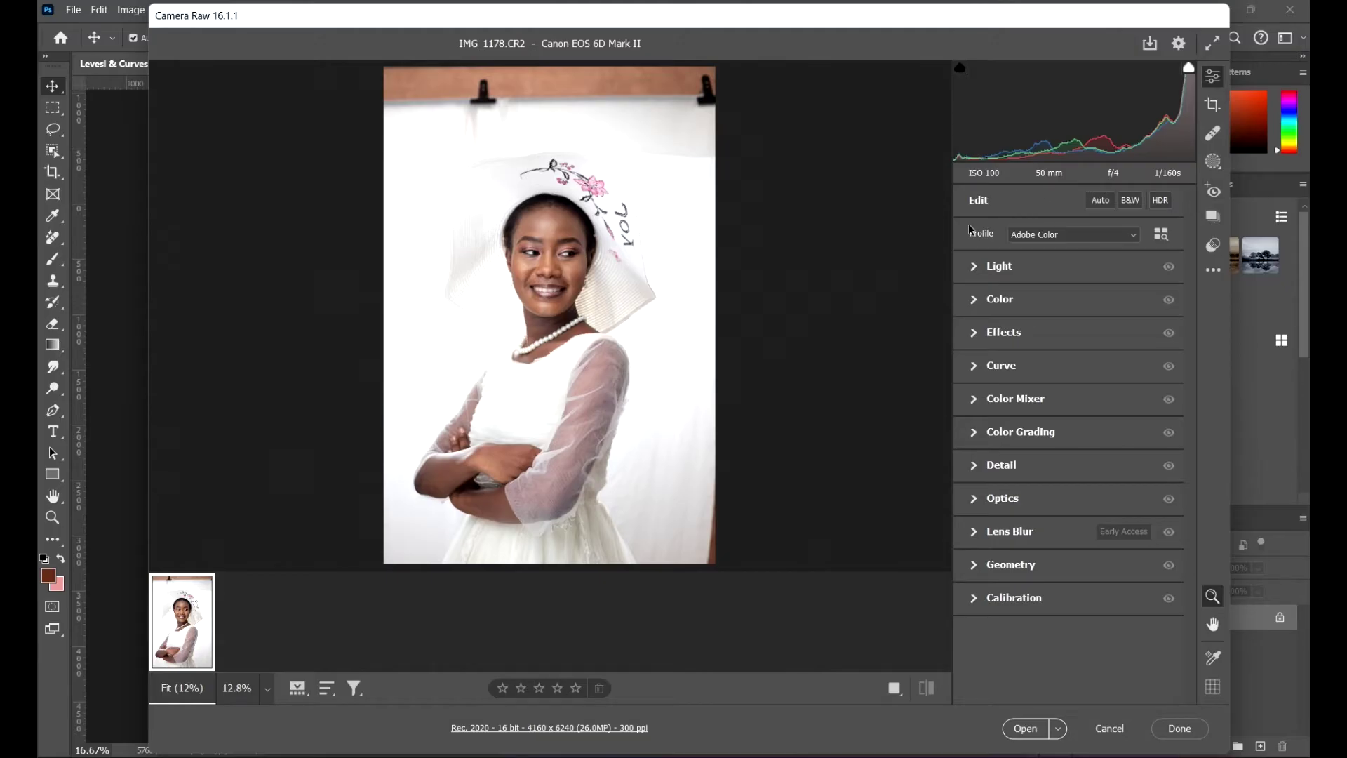
# Review the available color profiles while keeping Adobe Color for the portrait
pyautogui.click(1074, 236)
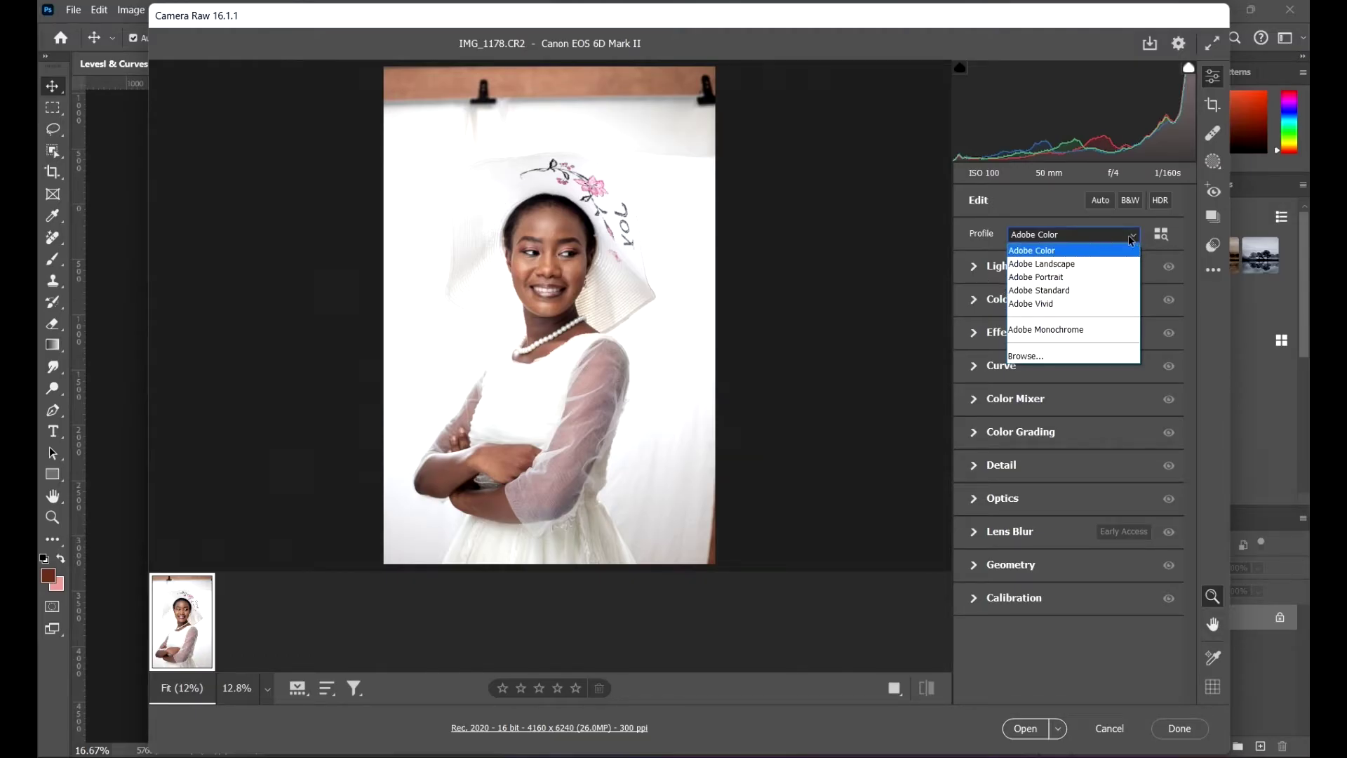
pyautogui.click(984, 231)
pyautogui.click(1074, 234)
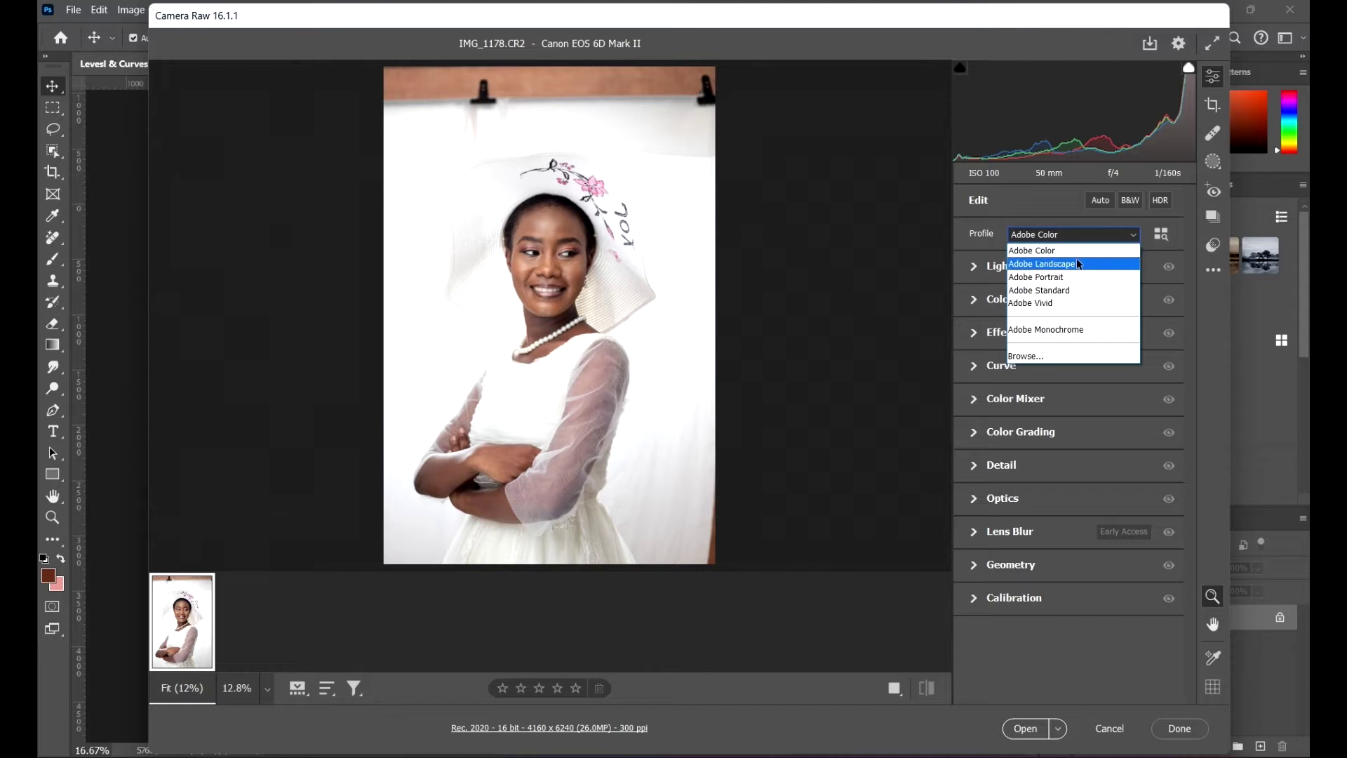
pyautogui.click(975, 234)
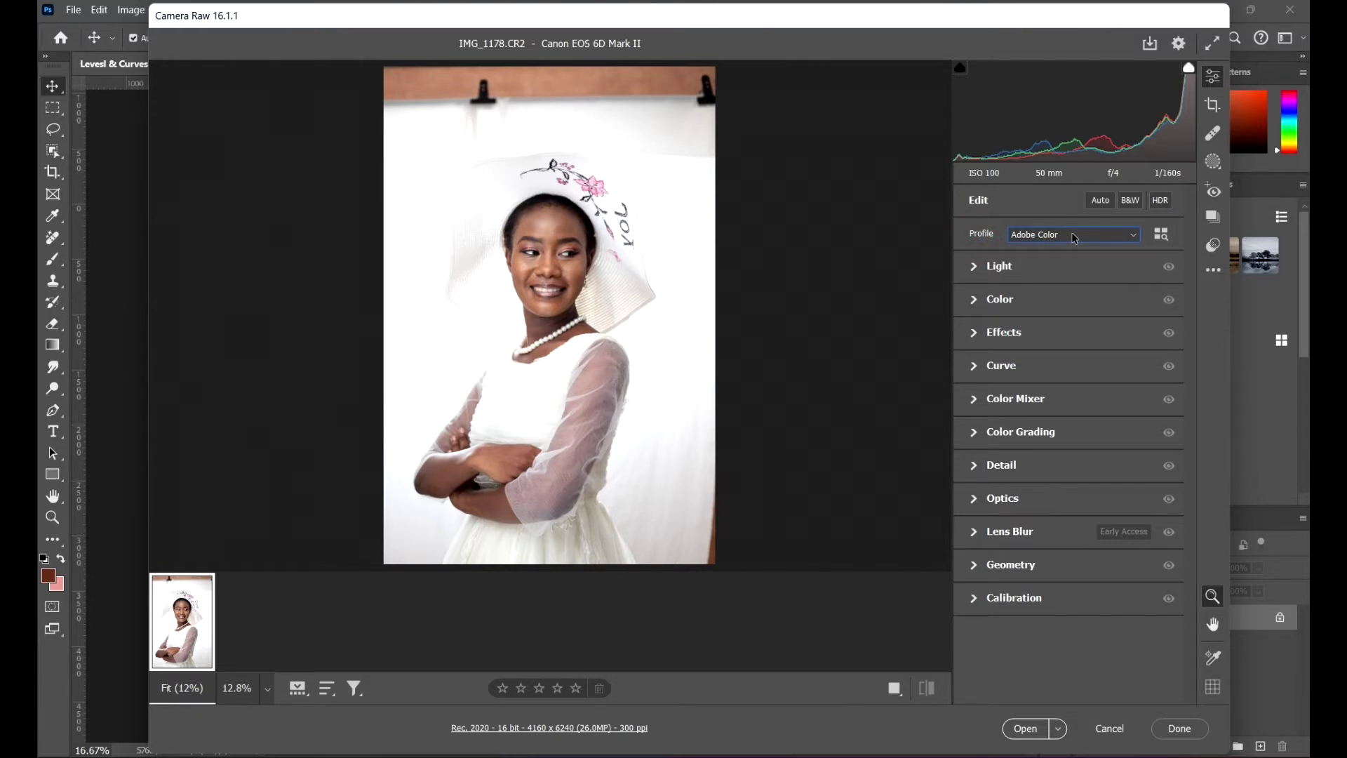
# Set Exposure to -0.40, Contrast -4, Highlights -35, Shadows -39, Whites +13 and Blacks -1, and collapse the Light section
pyautogui.click(975, 268)
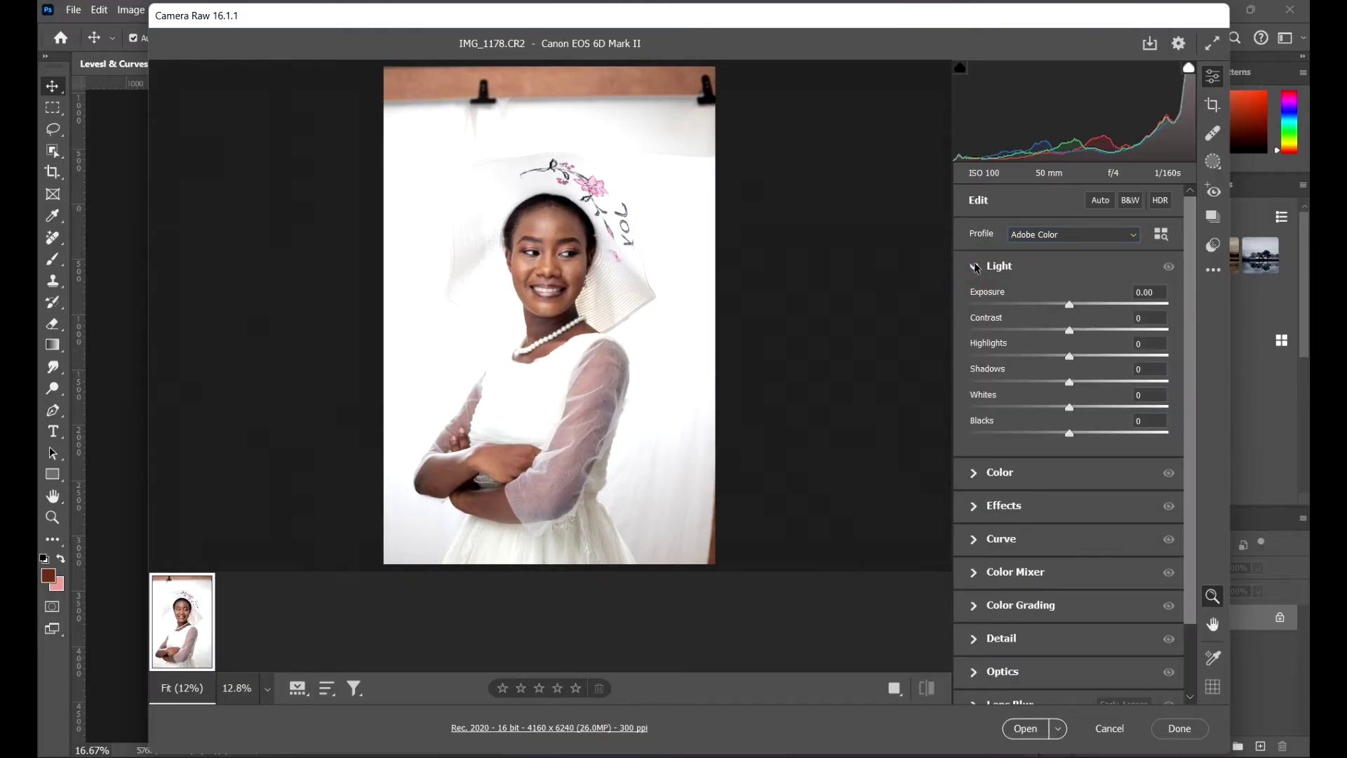
pyautogui.moveTo(1062, 312); pyautogui.dragTo(1069, 435)
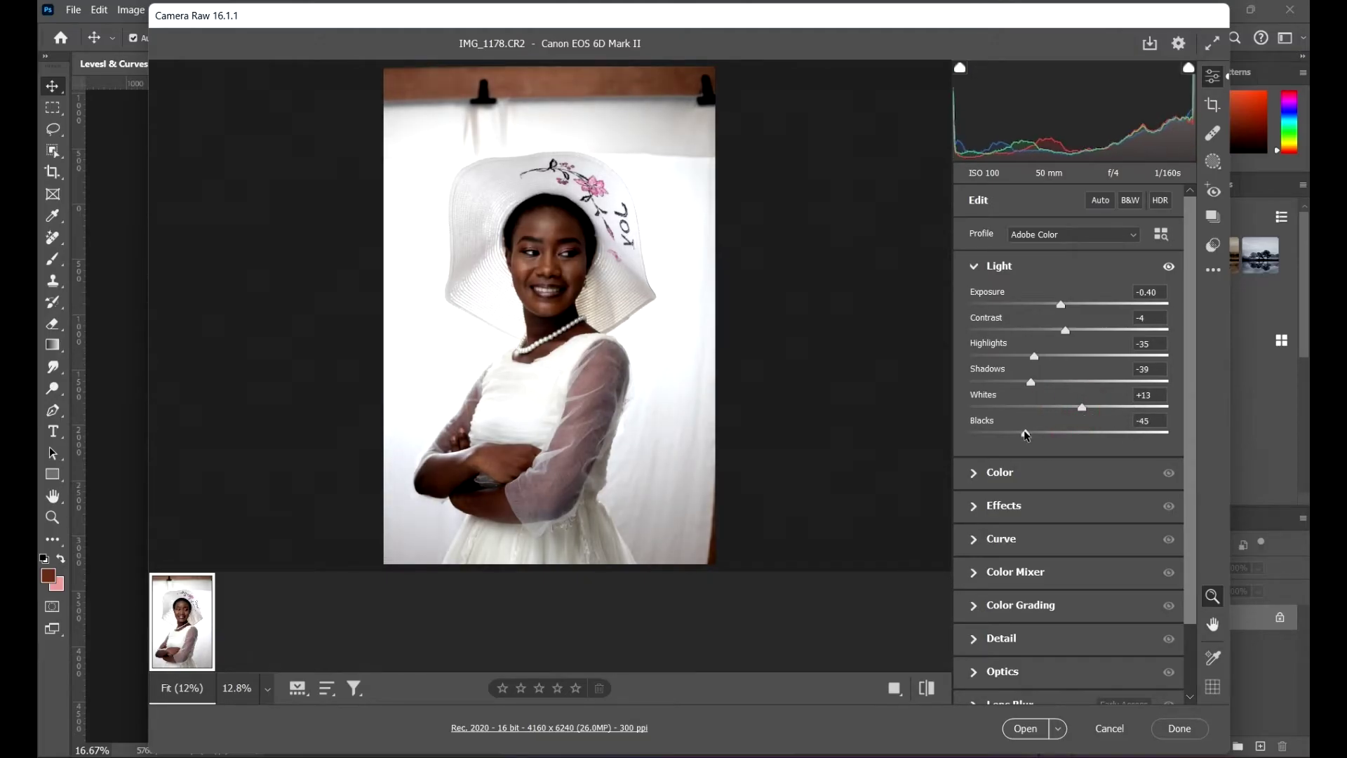
pyautogui.click(968, 268)
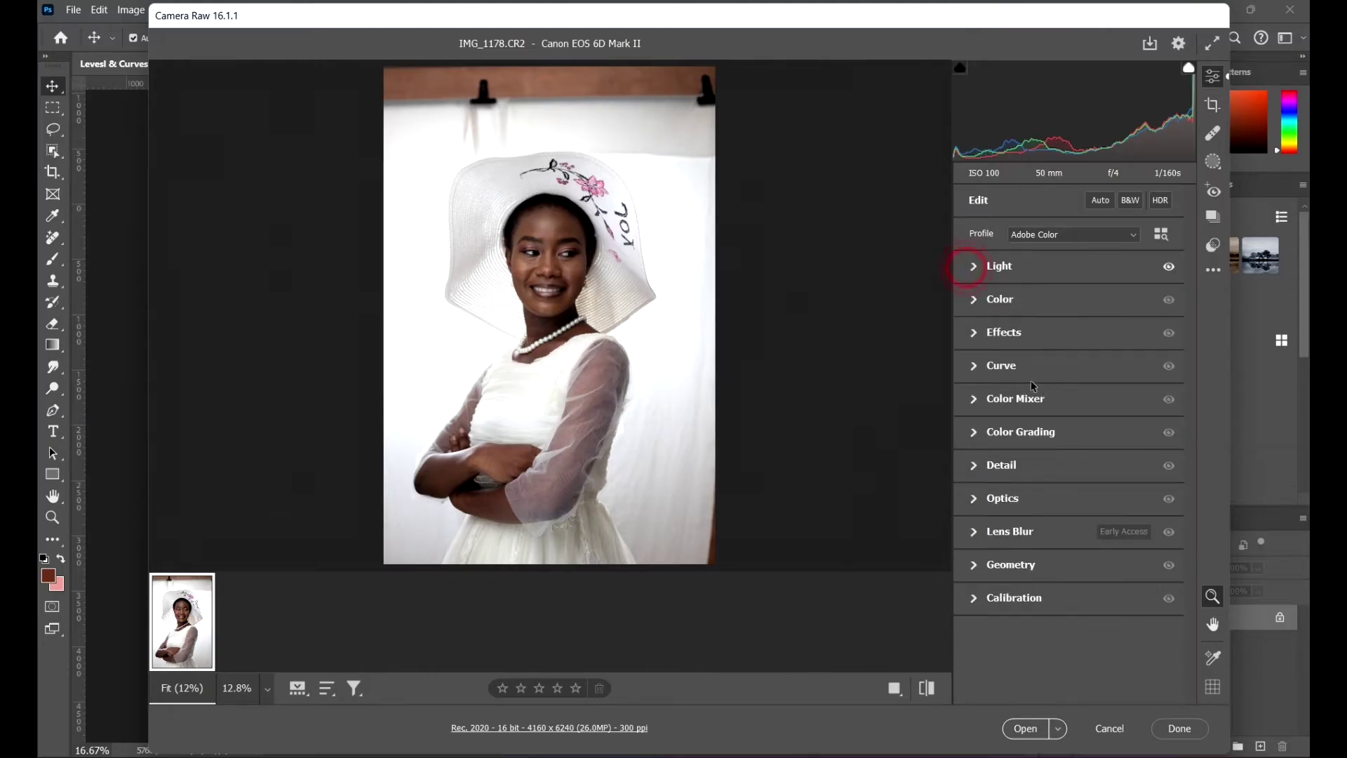
# Warm the portrait by setting the Color Temperature to 5650, and view the white balance presets
pyautogui.click(978, 302)
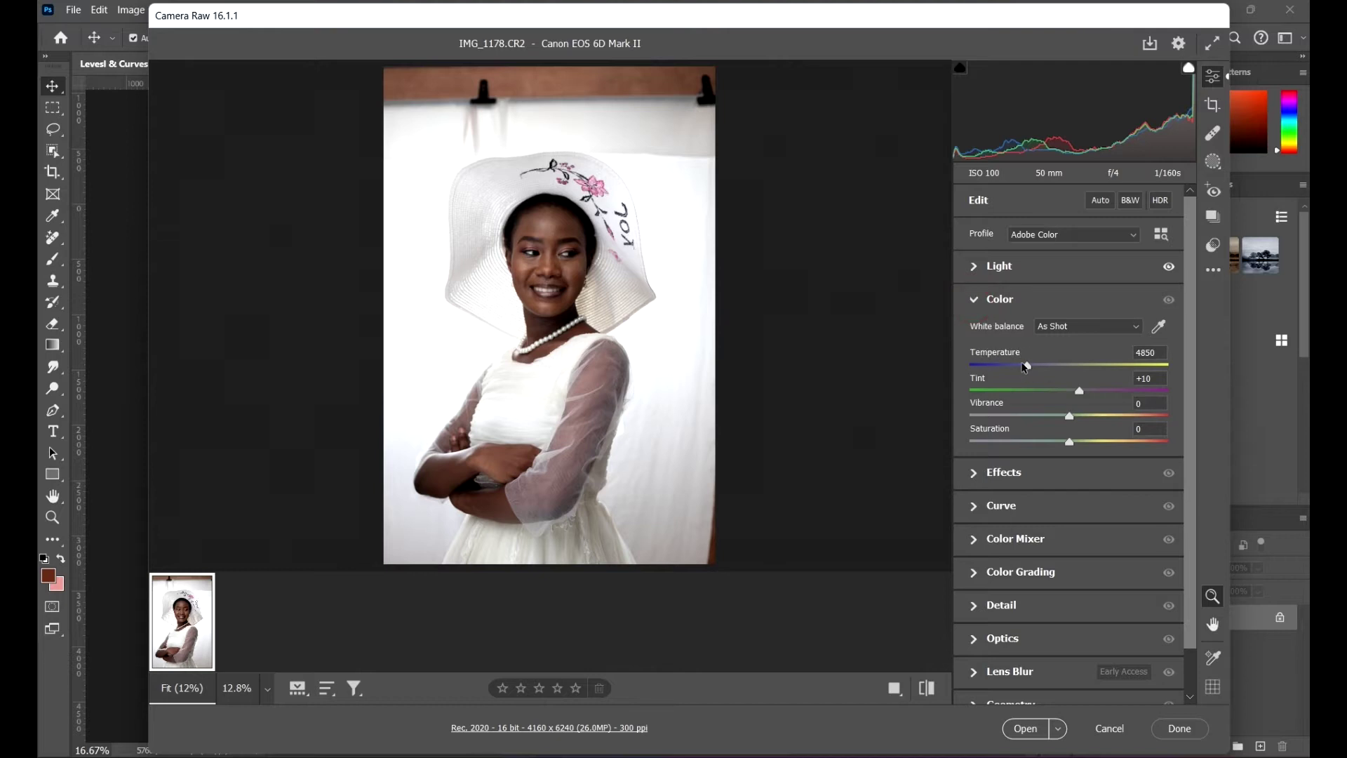
pyautogui.moveTo(1026, 368)
pyautogui.mouseDown()
pyautogui.moveTo(979, 368)
pyautogui.moveTo(1159, 368)
pyautogui.moveTo(1043, 367)
pyautogui.mouseUp()
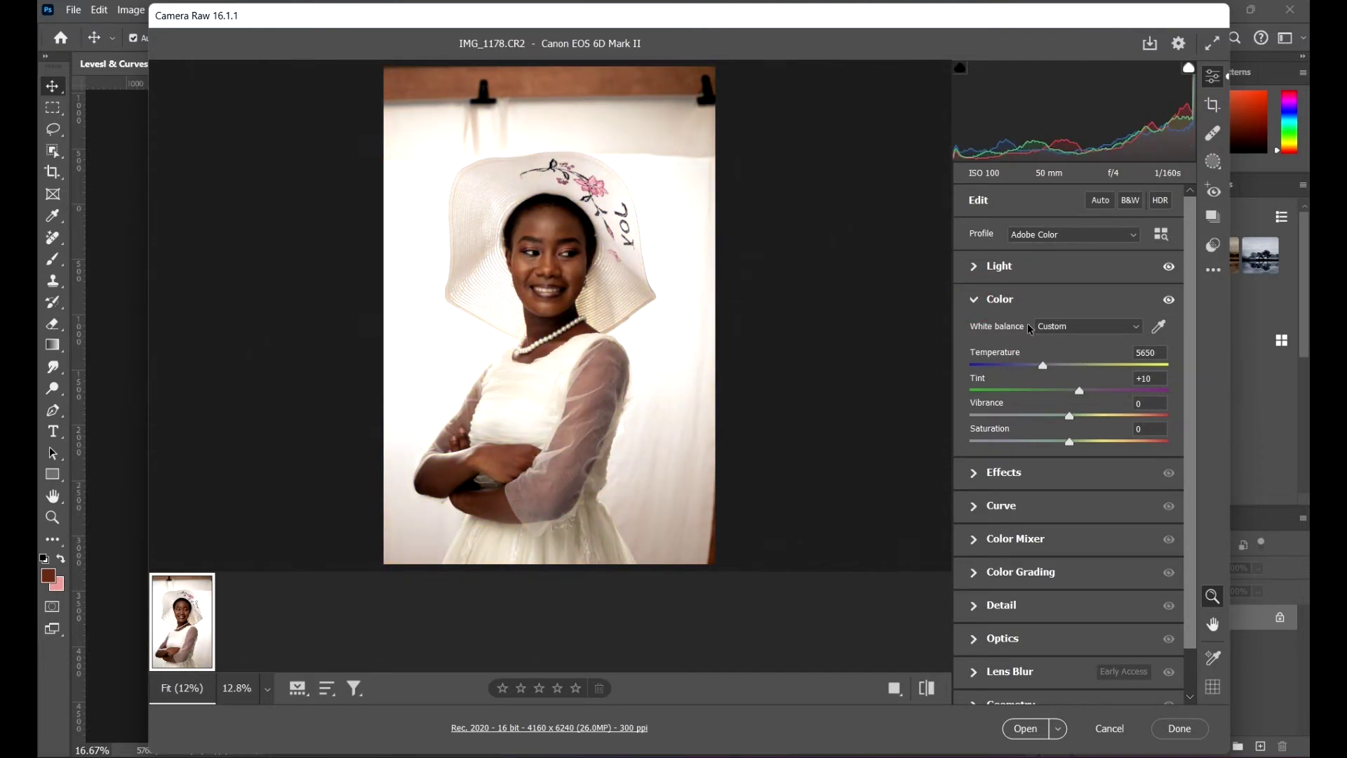
pyautogui.click(1097, 330)
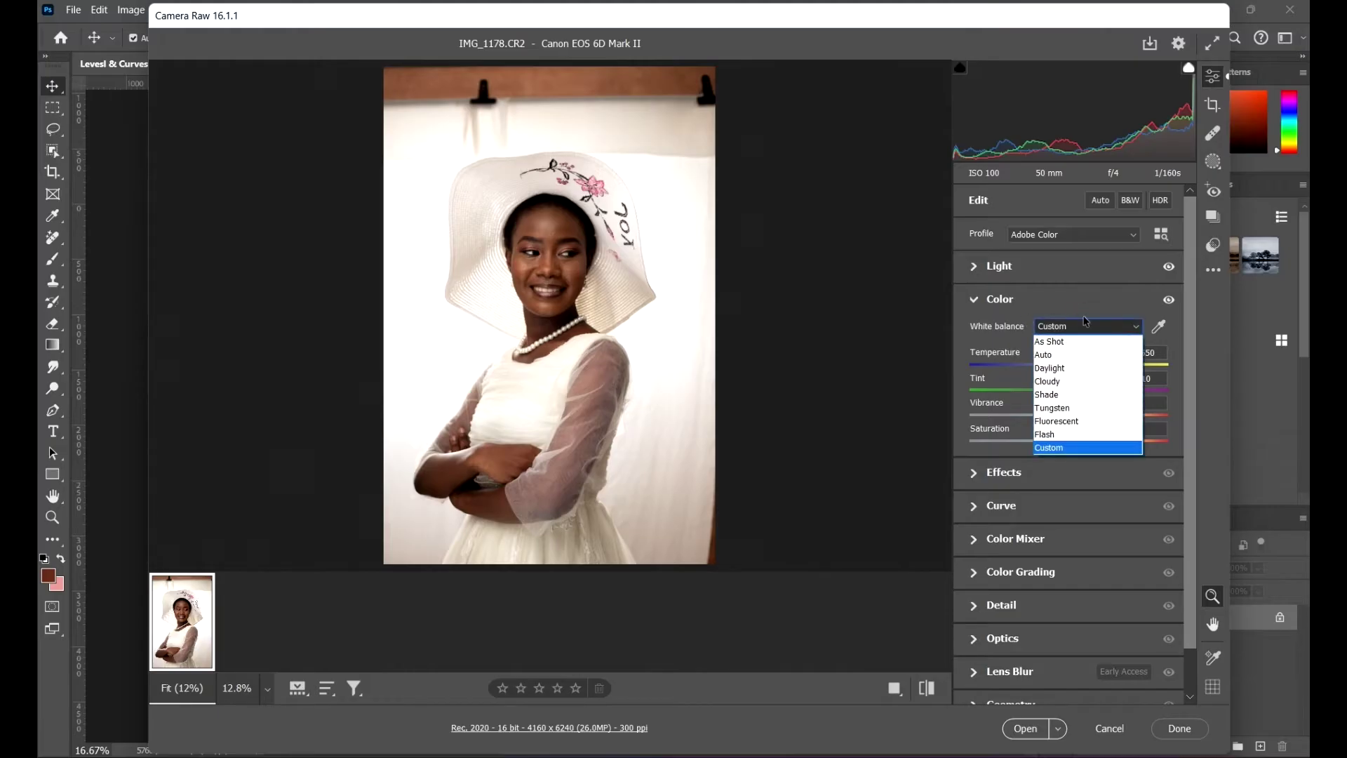
pyautogui.click(933, 318)
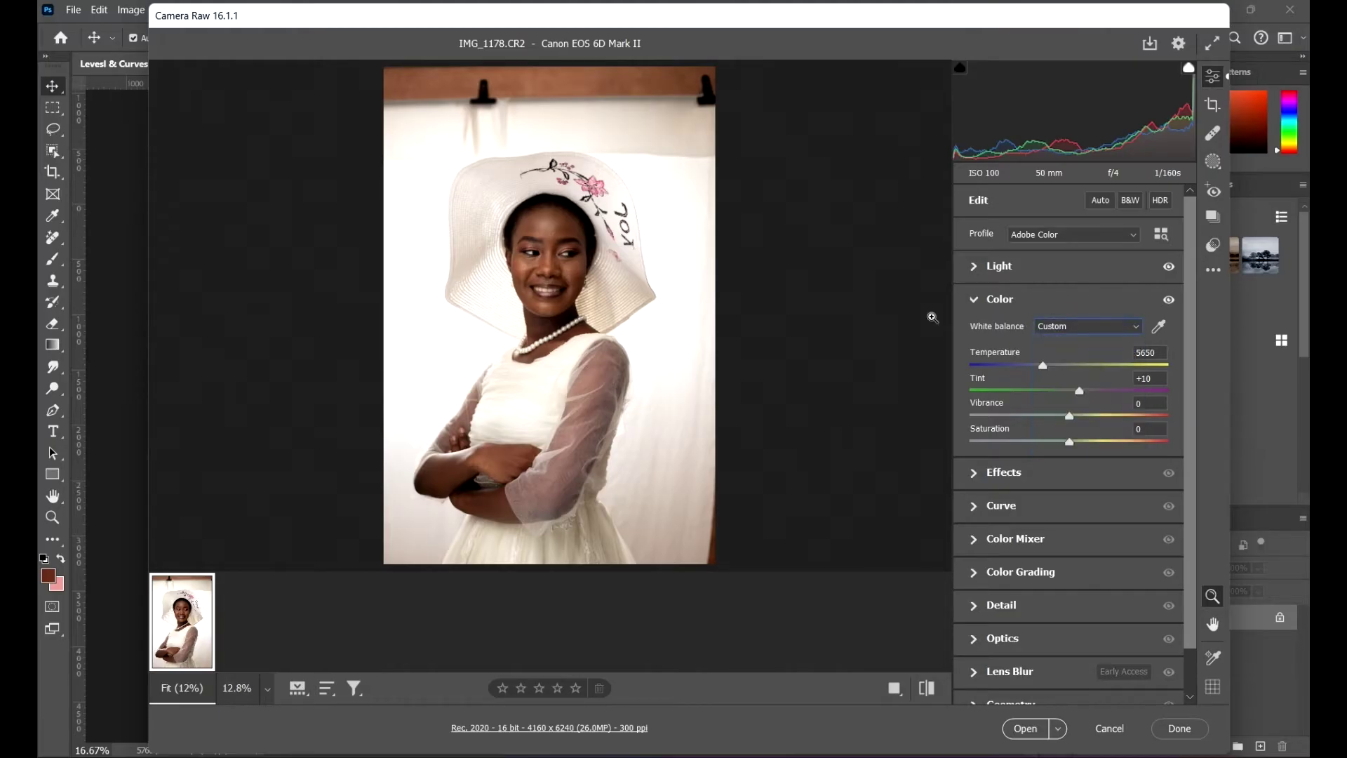
# Try the As Shot, Auto and Daylight white balance presets on the portrait
pyautogui.click(1097, 329)
pyautogui.click(1078, 340)
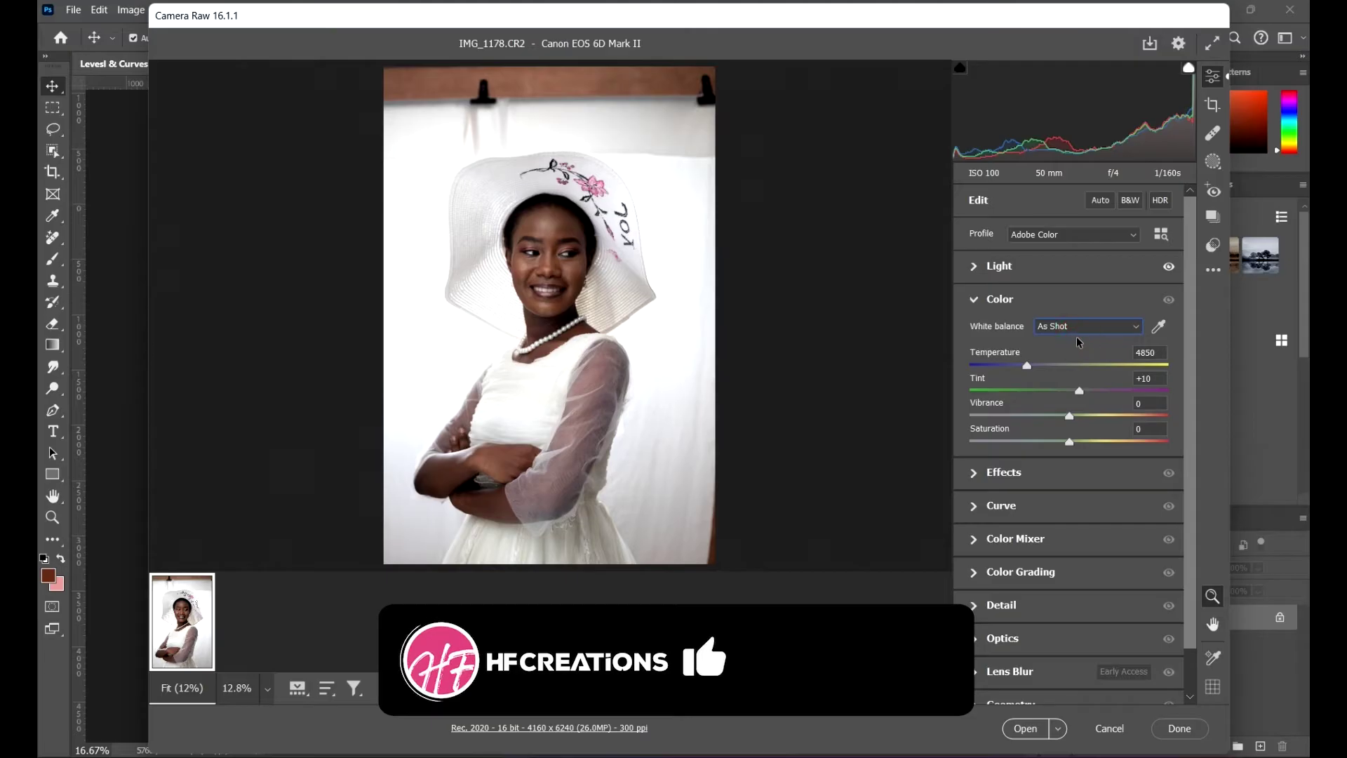
pyautogui.click(1079, 327)
pyautogui.click(1082, 350)
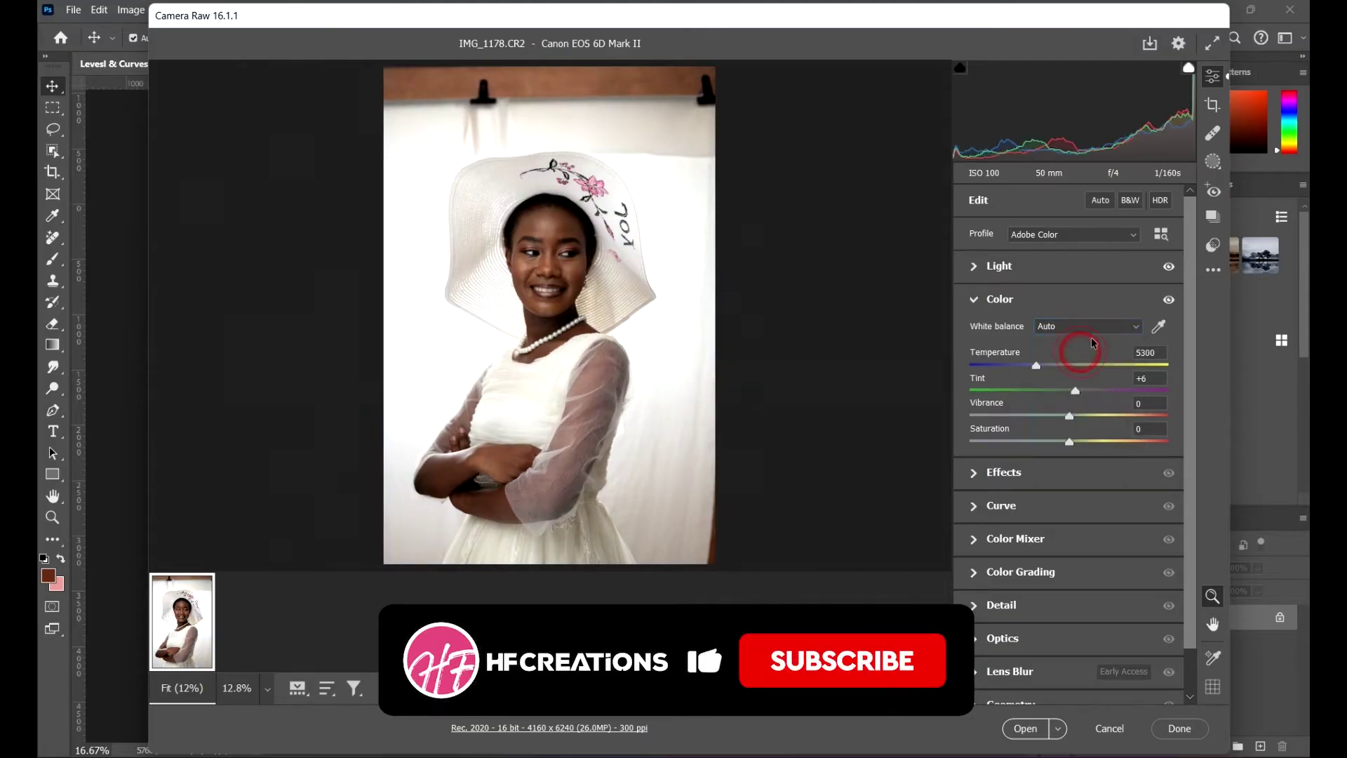
pyautogui.click(1091, 329)
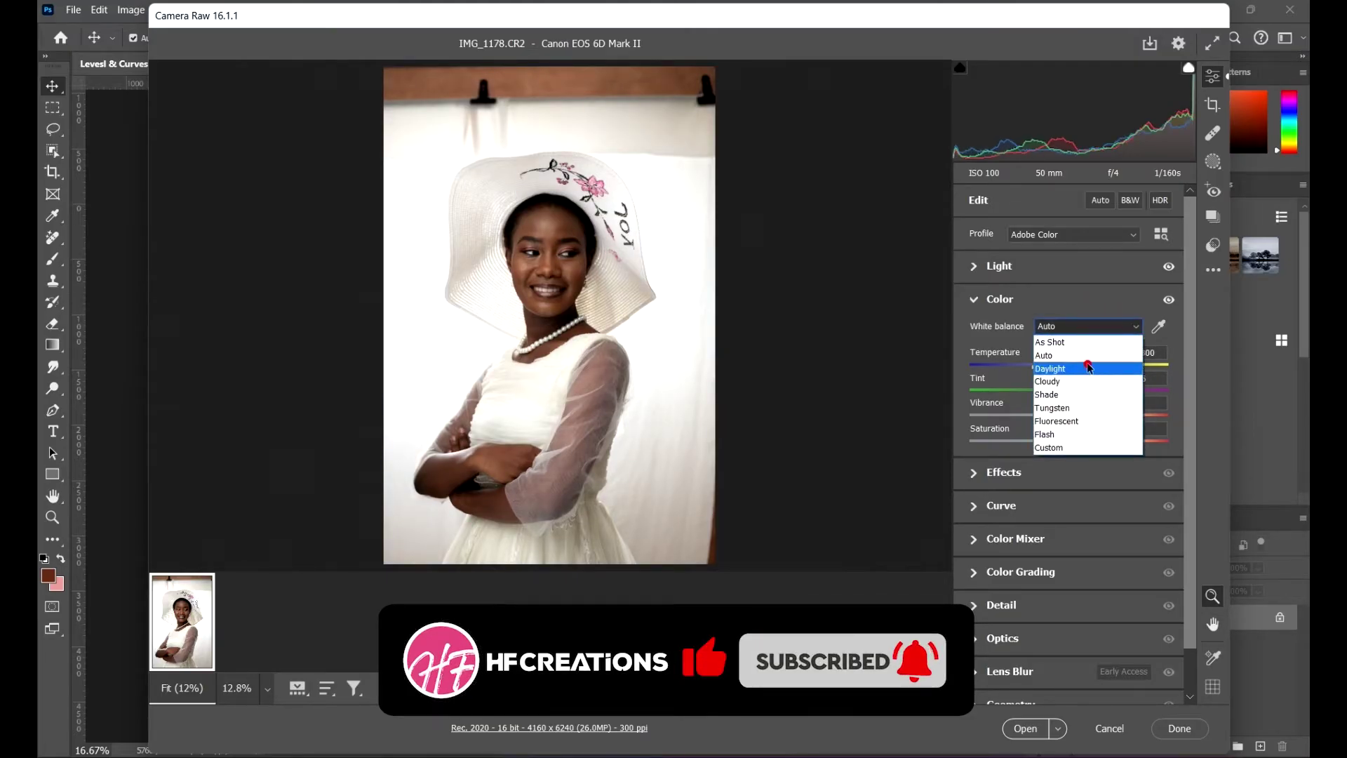
pyautogui.click(1089, 368)
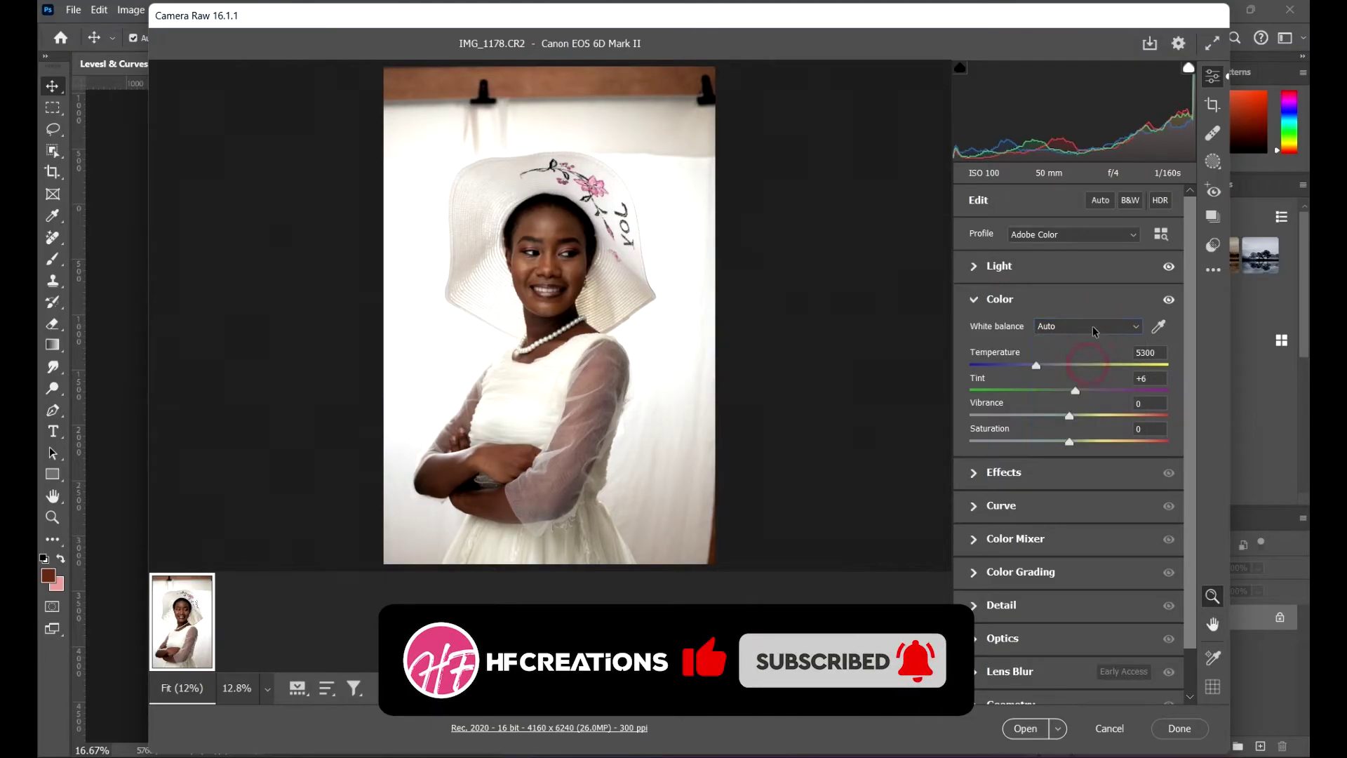
# Sample the white balance from the white backdrop, set Vibrance to +81 and Saturation to +20, and collapse the Color section
pyautogui.click(1160, 326)
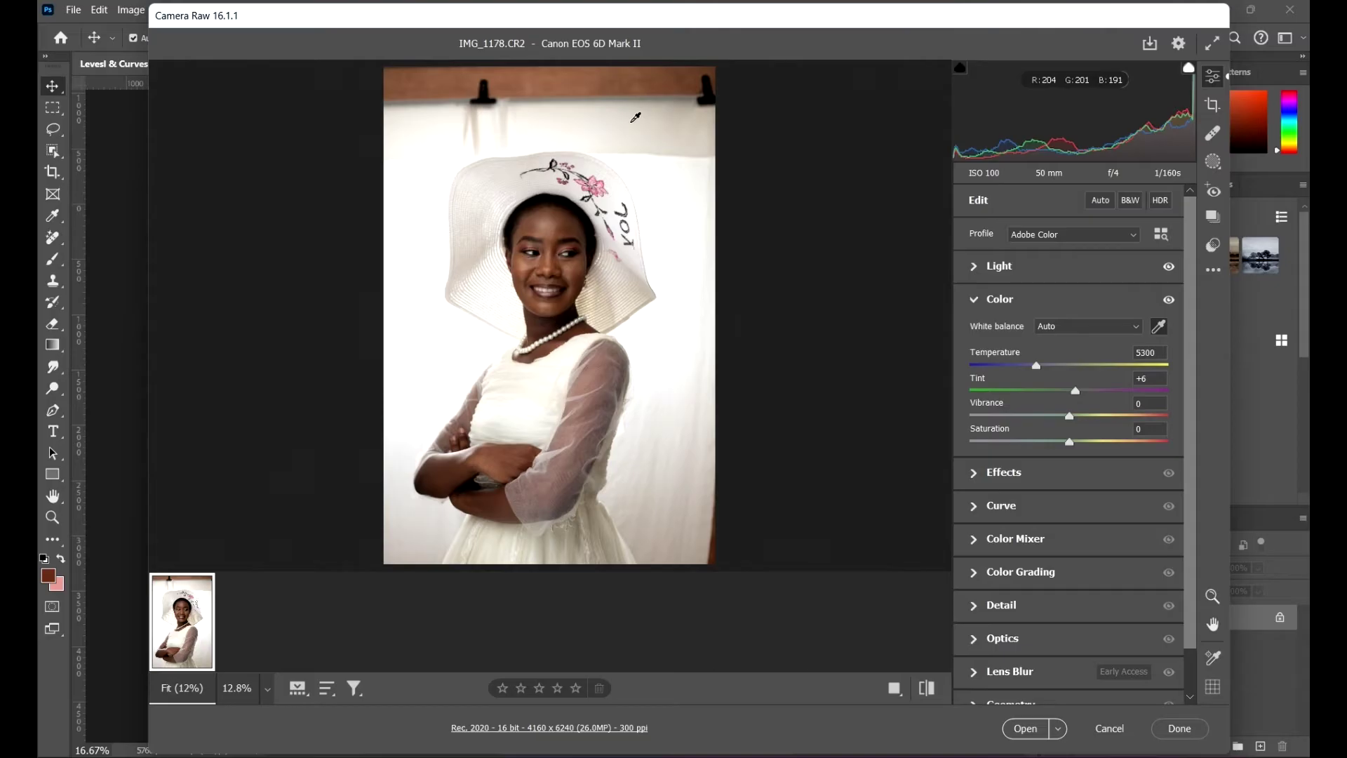
pyautogui.click(632, 121)
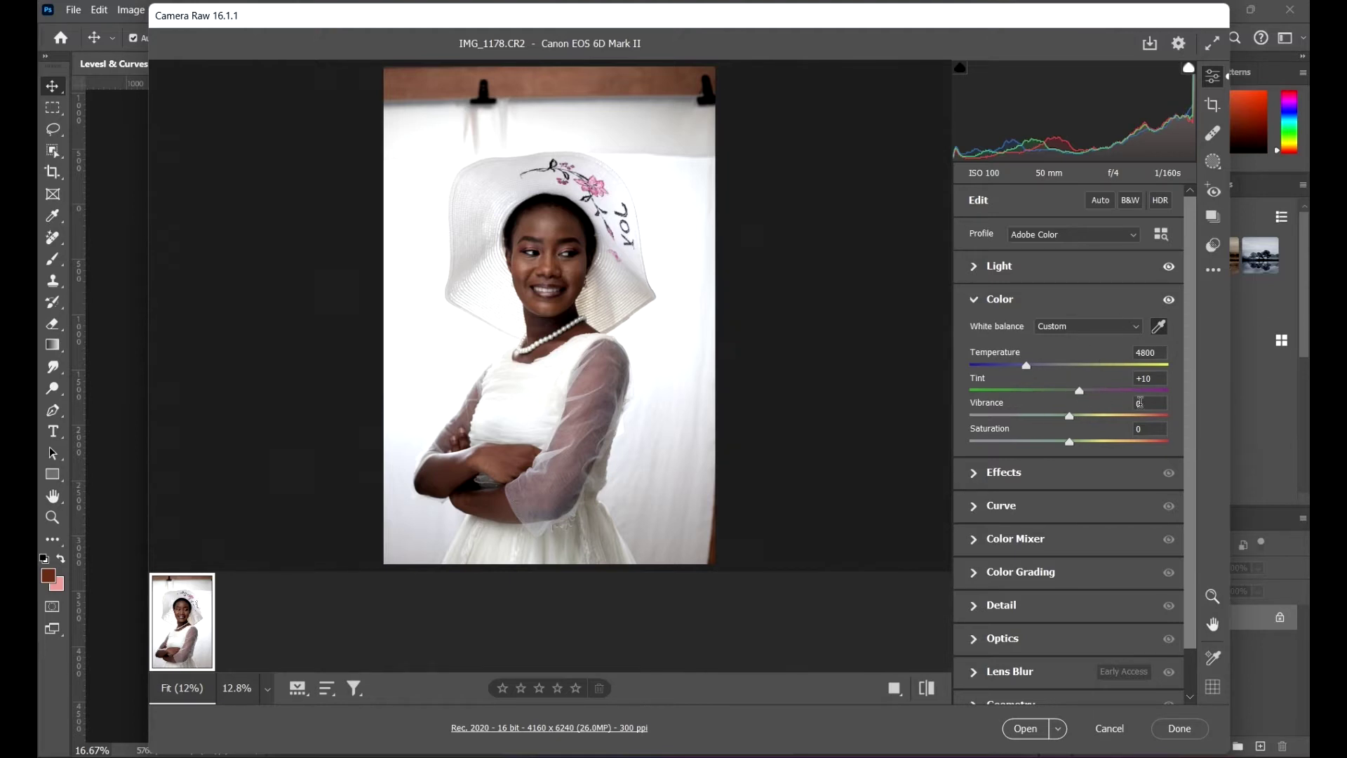
pyautogui.moveTo(1071, 418); pyautogui.dragTo(1091, 452)
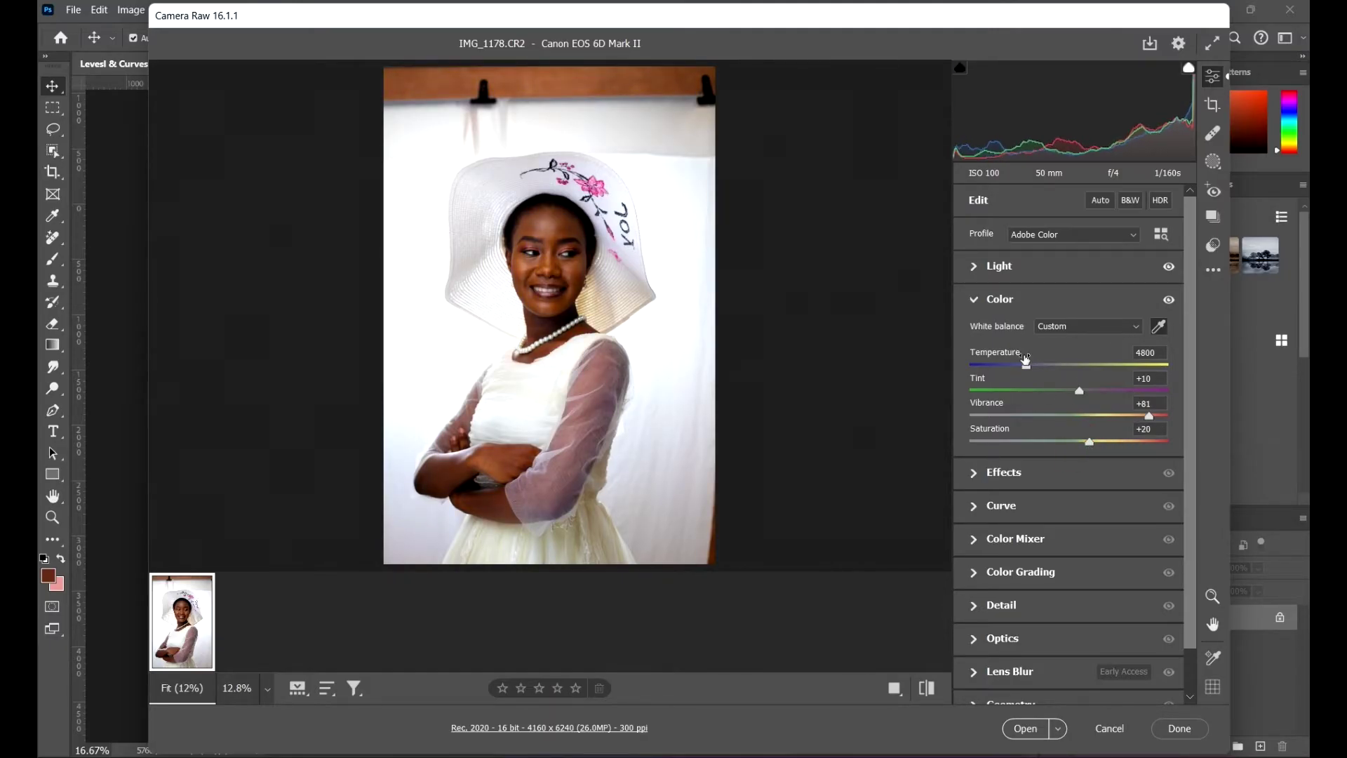
pyautogui.click(975, 301)
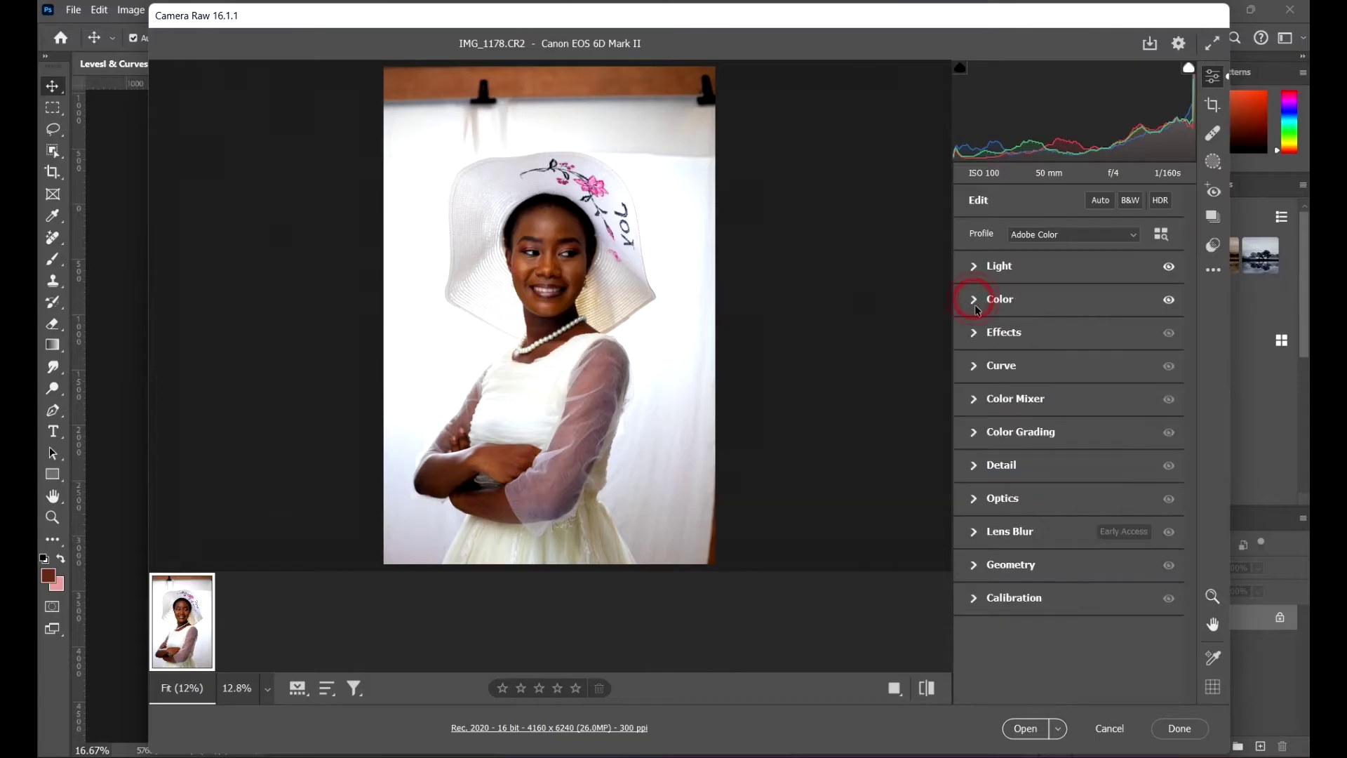
# Expand the Effects section and lower the portrait's Vibrance to +36 in the Color settings
pyautogui.click(974, 333)
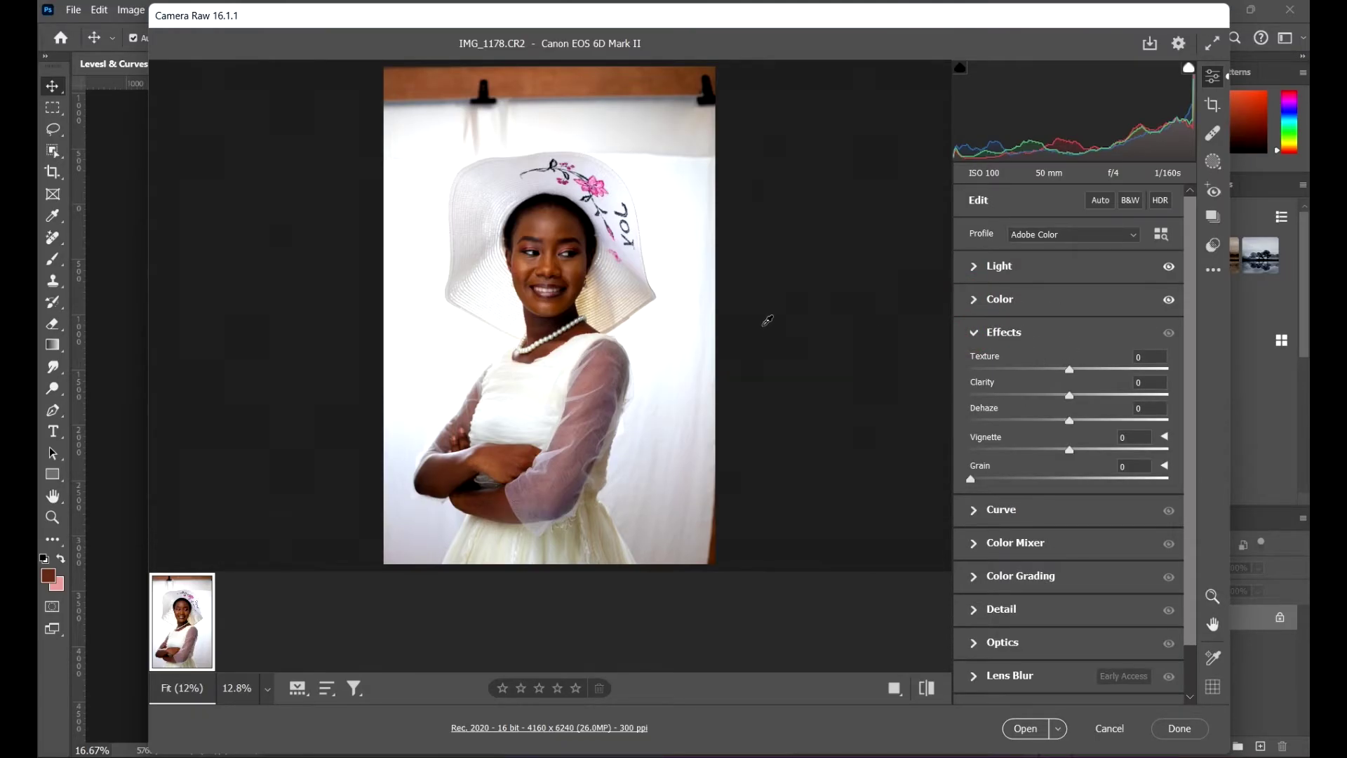
pyautogui.click(1010, 305)
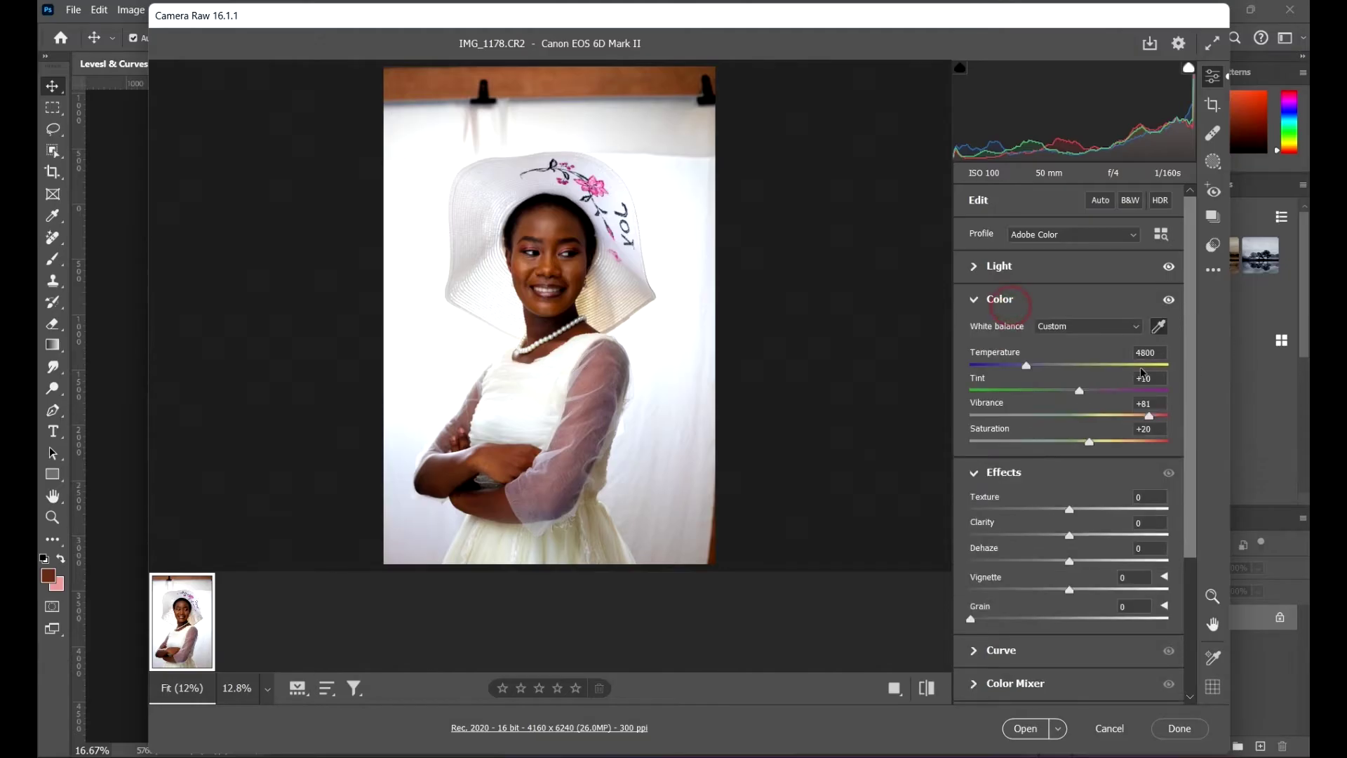
pyautogui.click(1104, 419)
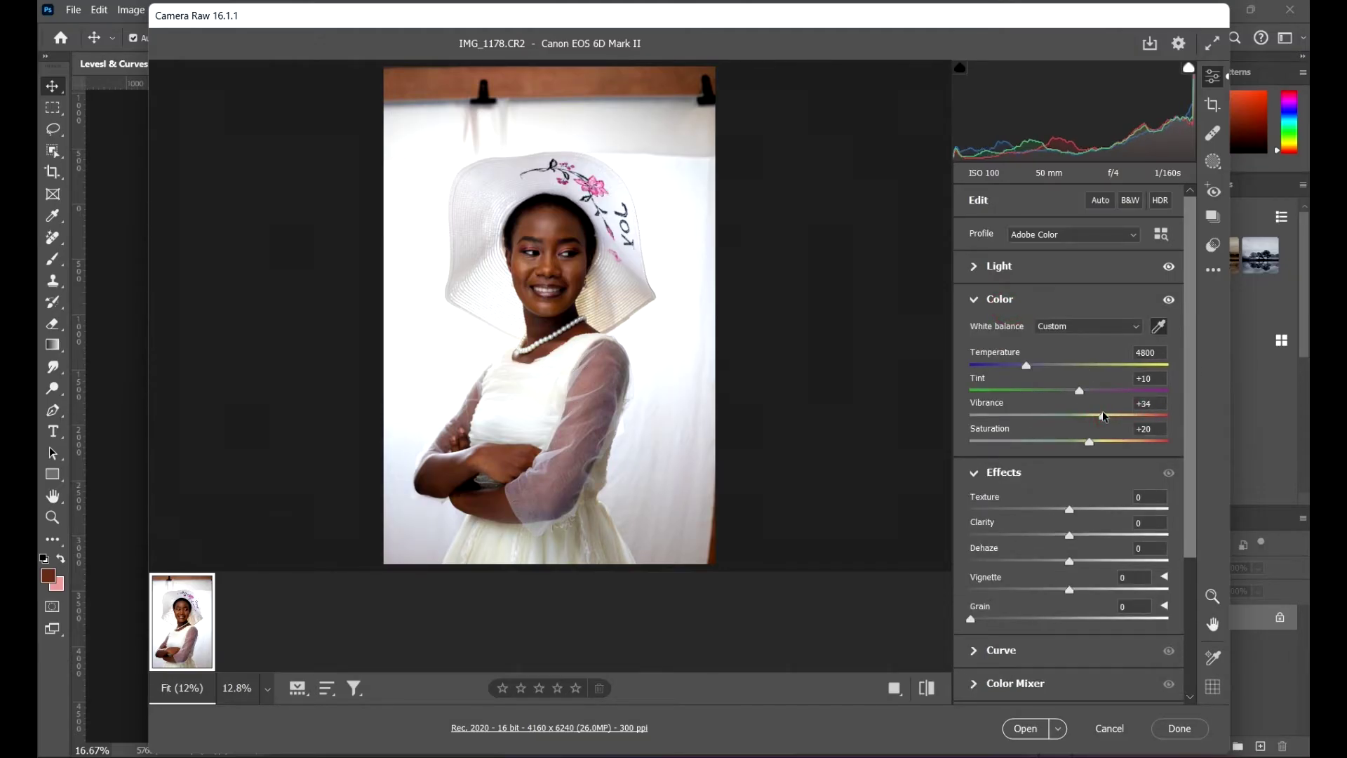
pyautogui.click(981, 302)
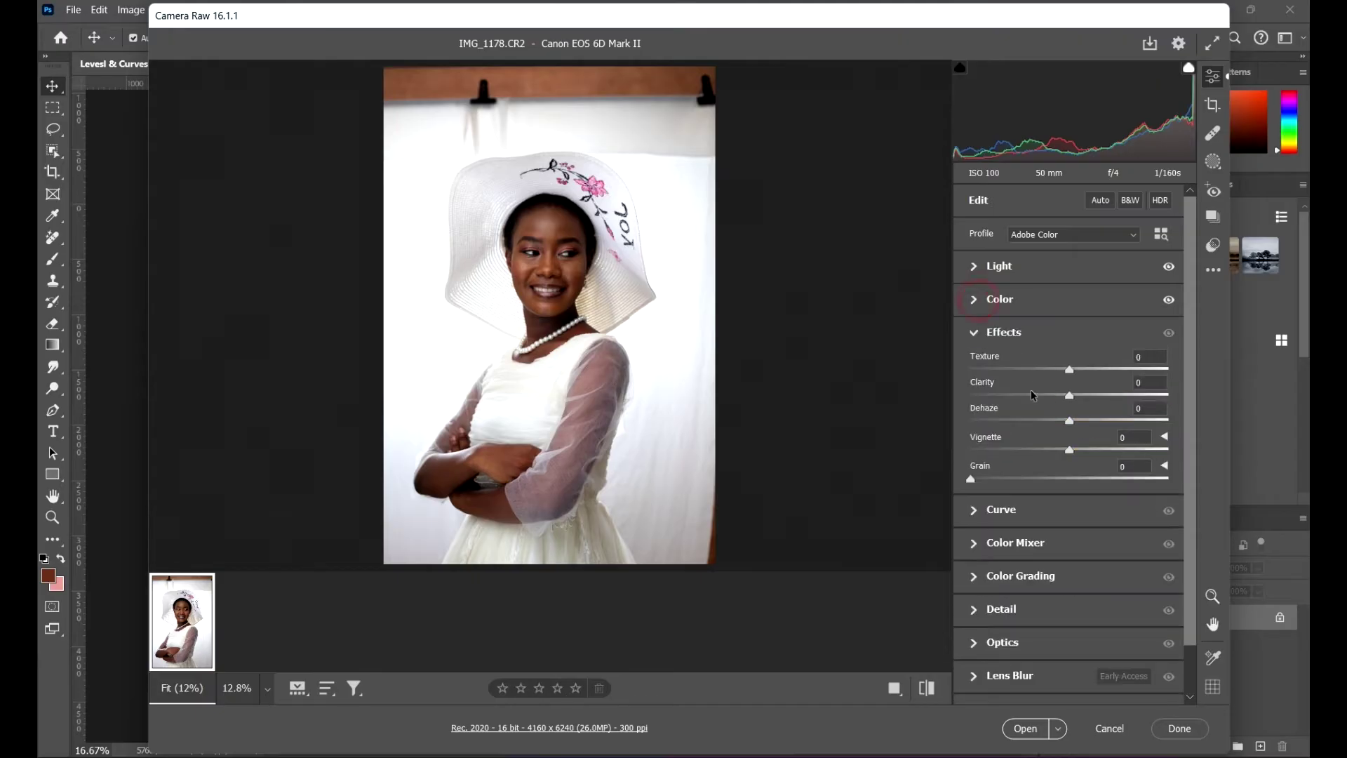
# Sample the white balance from the woman's face, and check the resulting Color and Light settings
pyautogui.click(576, 277)
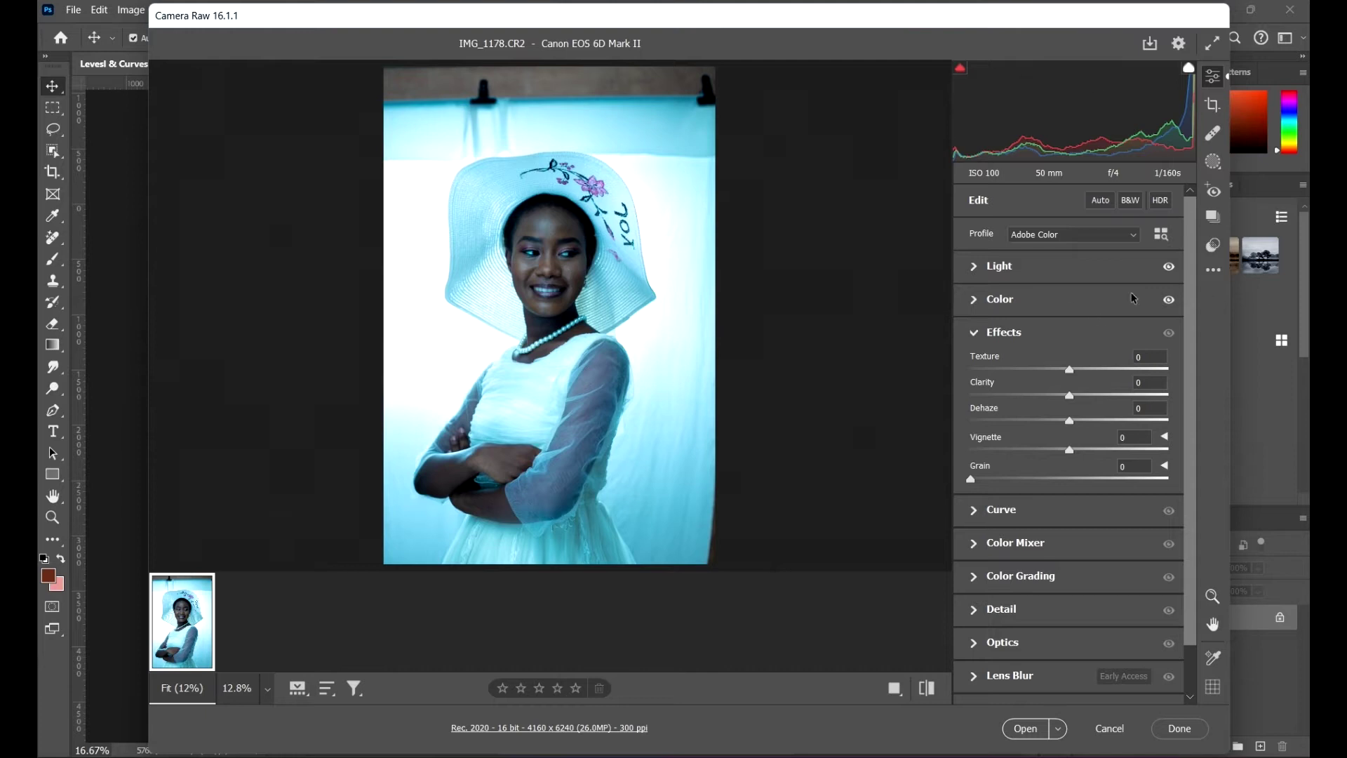
pyautogui.click(1143, 307)
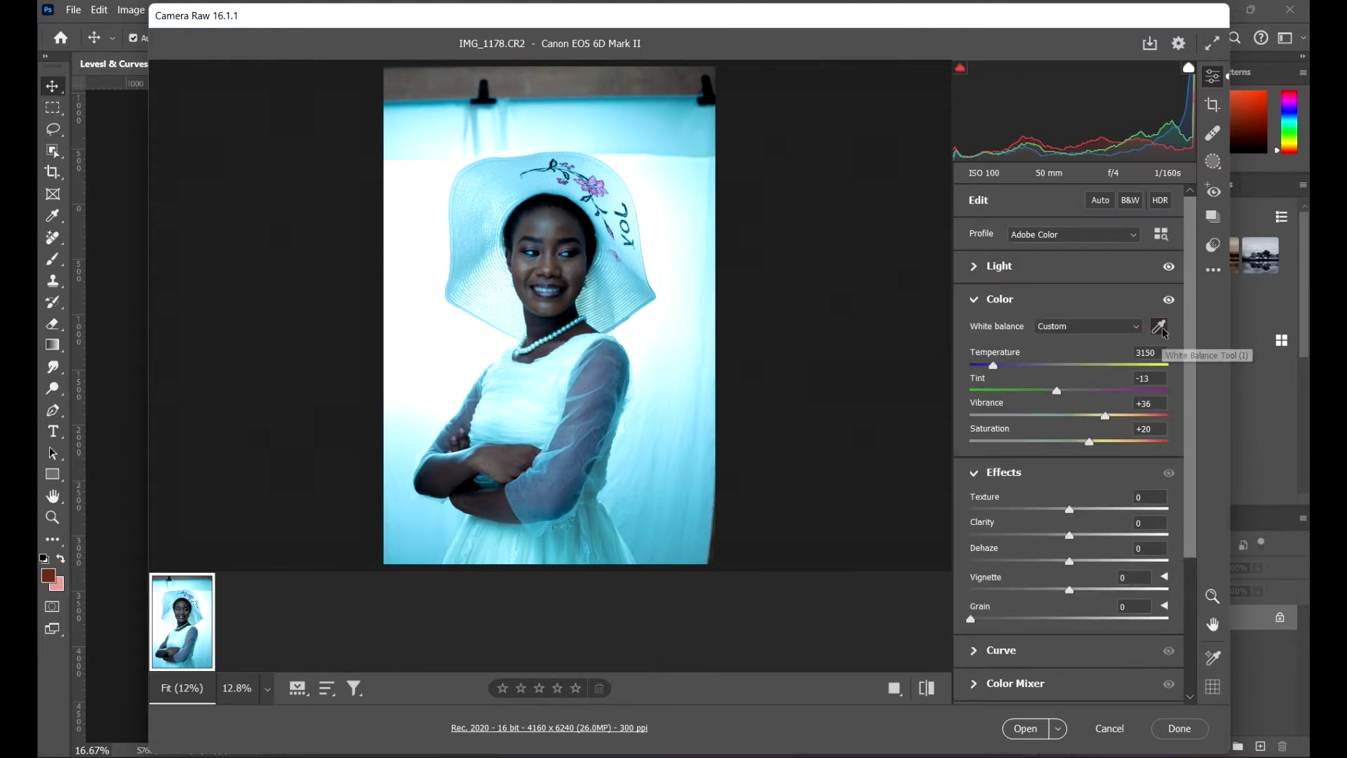
pyautogui.click(1135, 273)
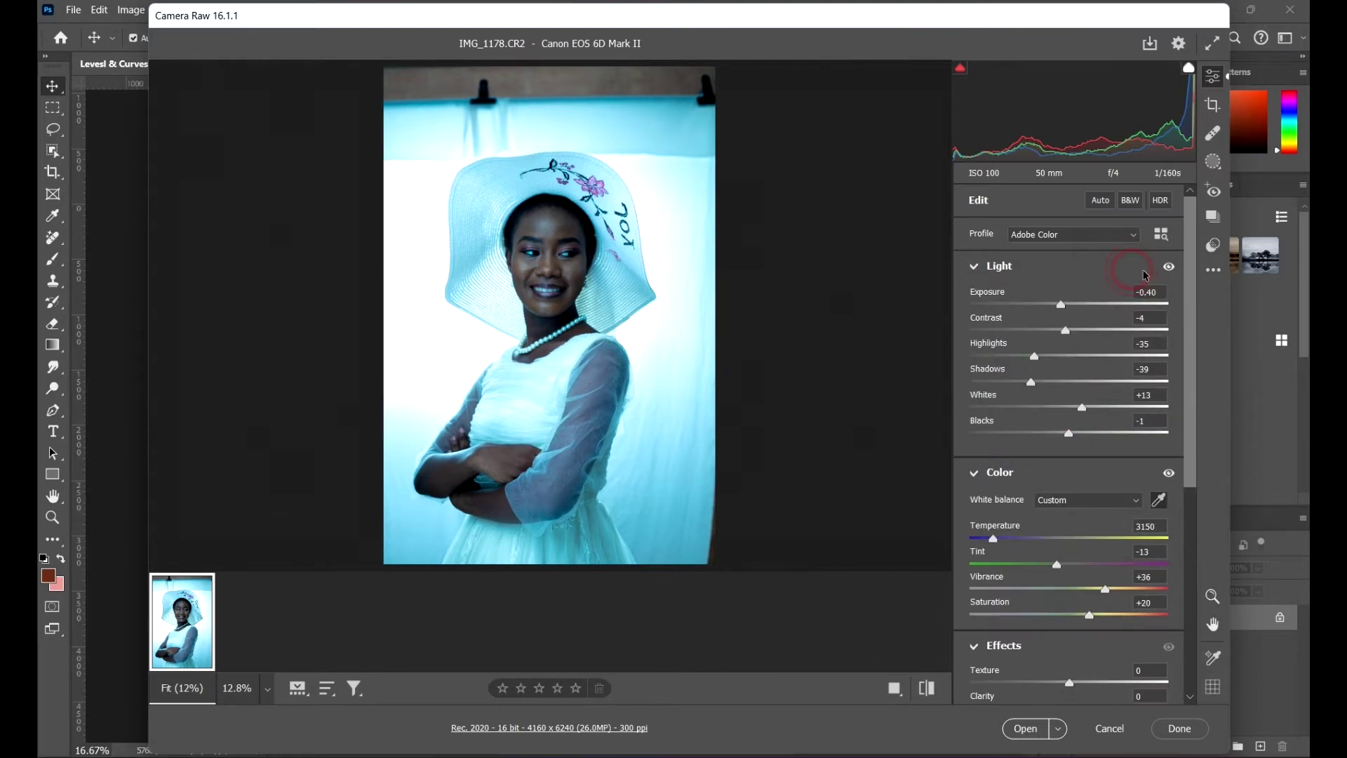
pyautogui.click(1137, 270)
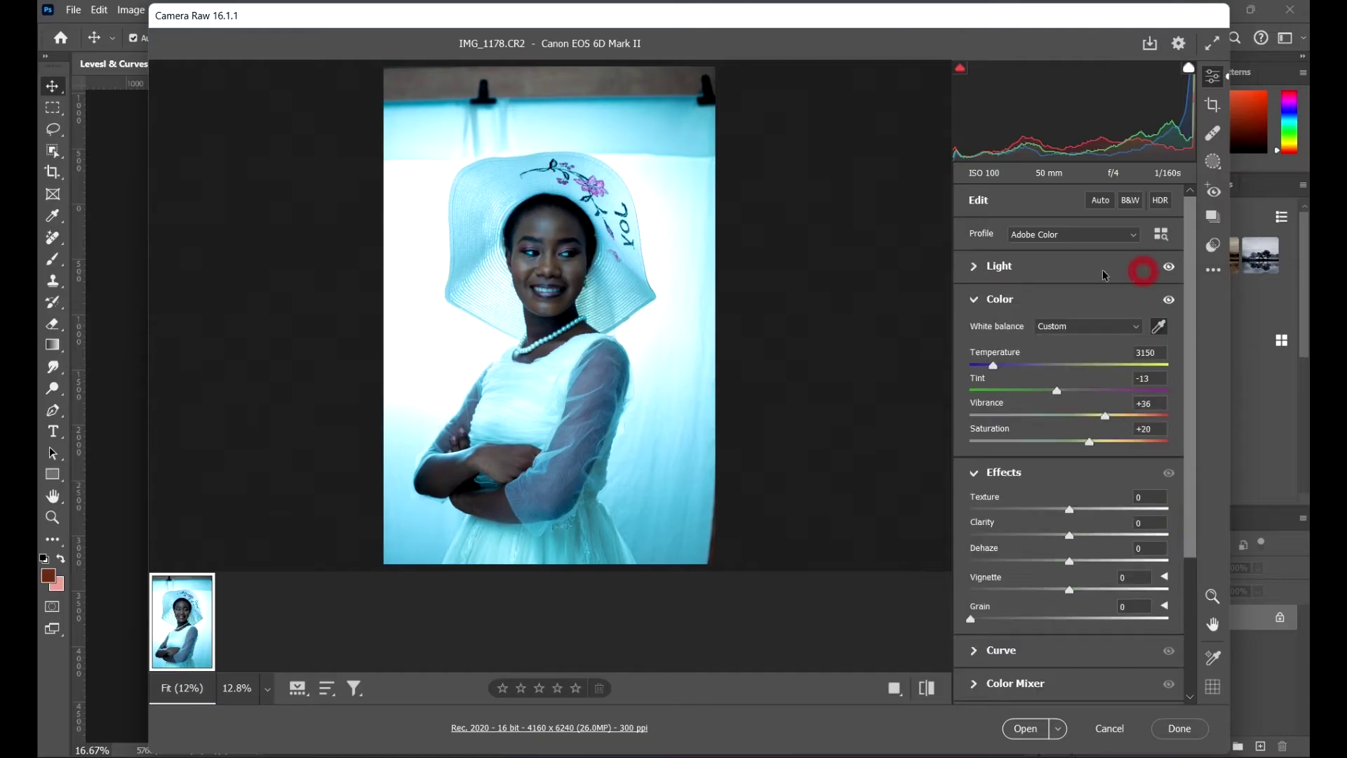
# Sample the white balance from the white backdrop above the hat, and collapse the Color section
pyautogui.click(1158, 327)
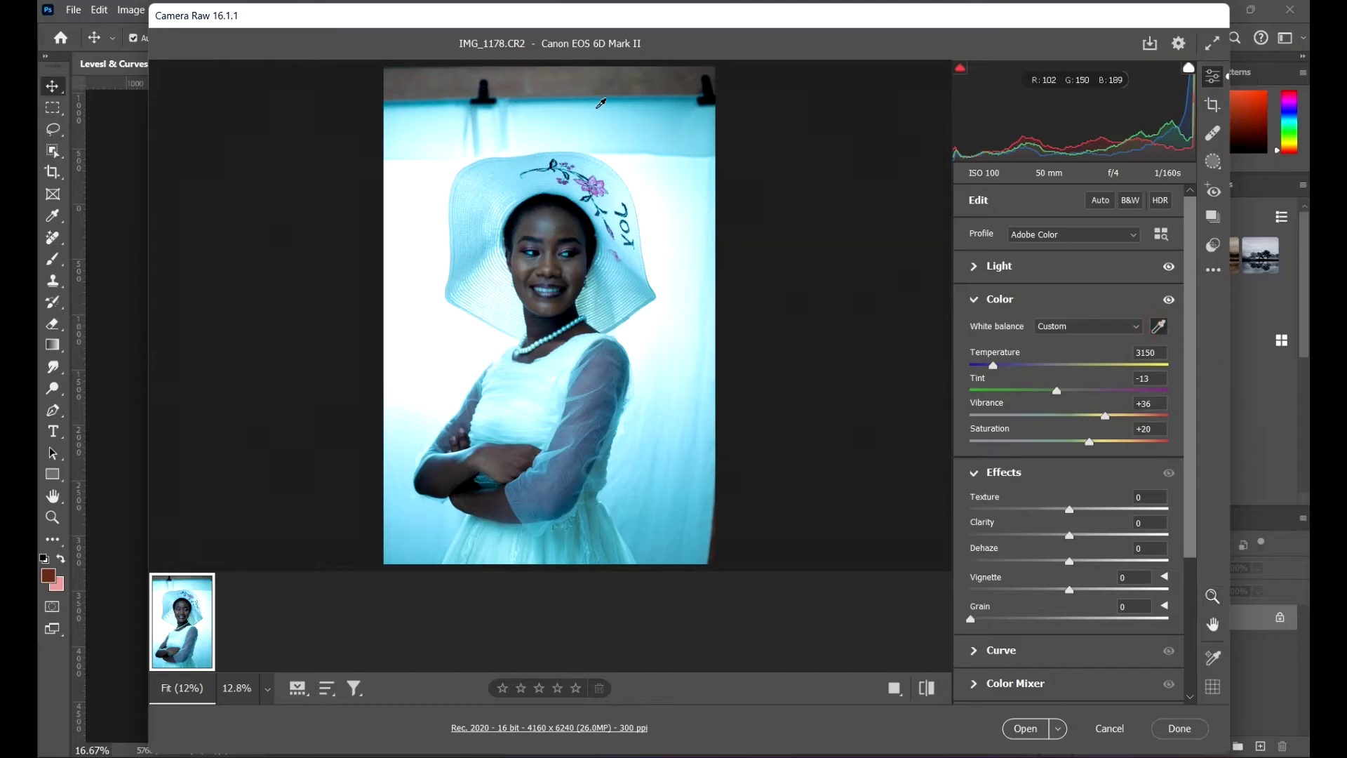
pyautogui.click(607, 125)
pyautogui.click(1159, 328)
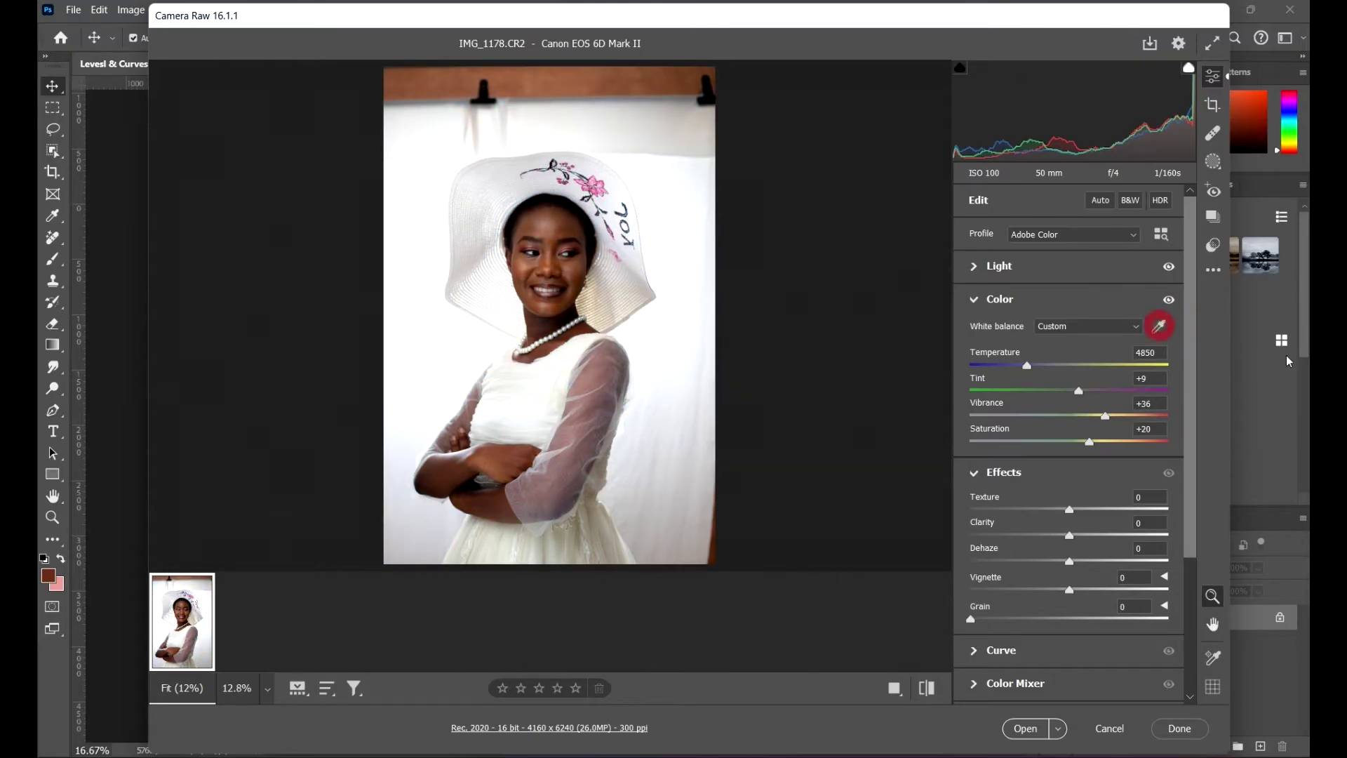
pyautogui.click(975, 298)
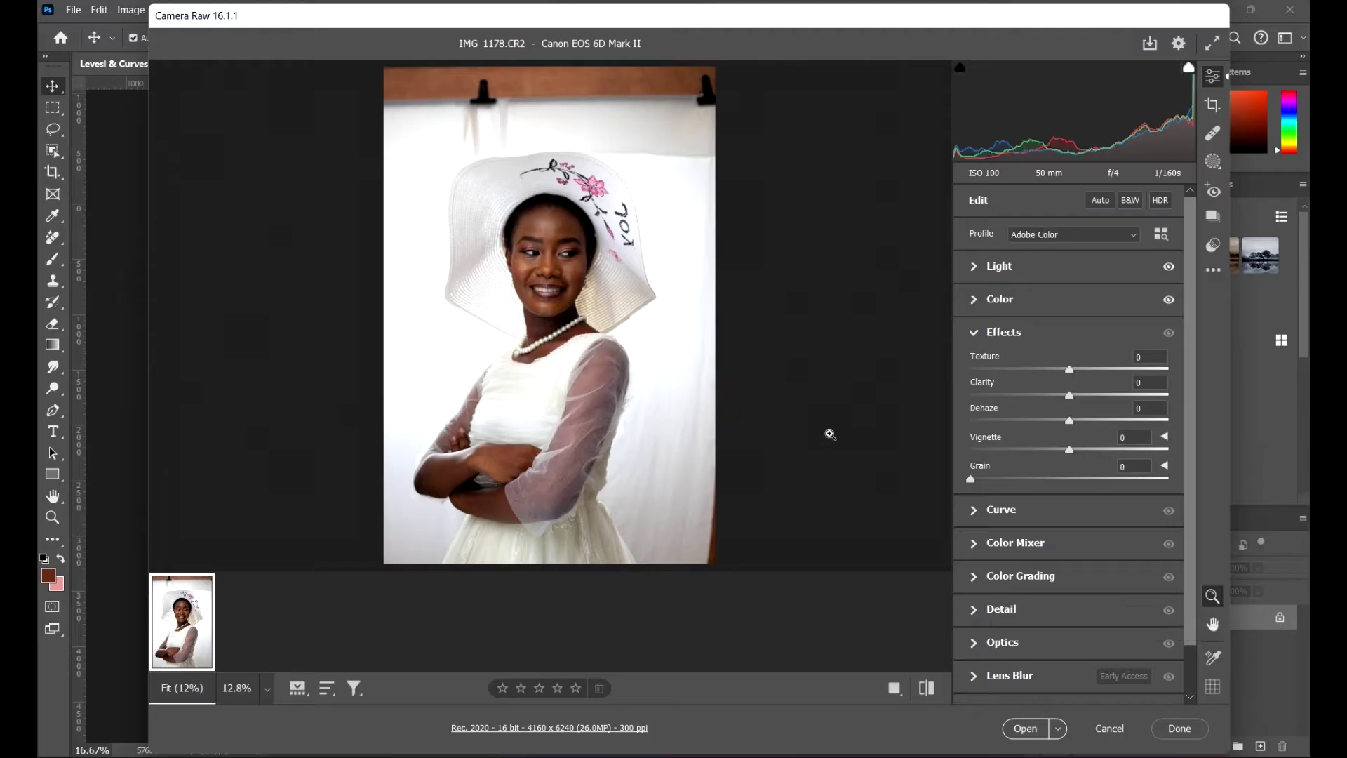
# Try the portrait's Texture at +90 and at -100, checking the skin detail on the woman's face
pyautogui.click(575, 264)
pyautogui.moveTo(634, 364); pyautogui.dragTo(652, 374)
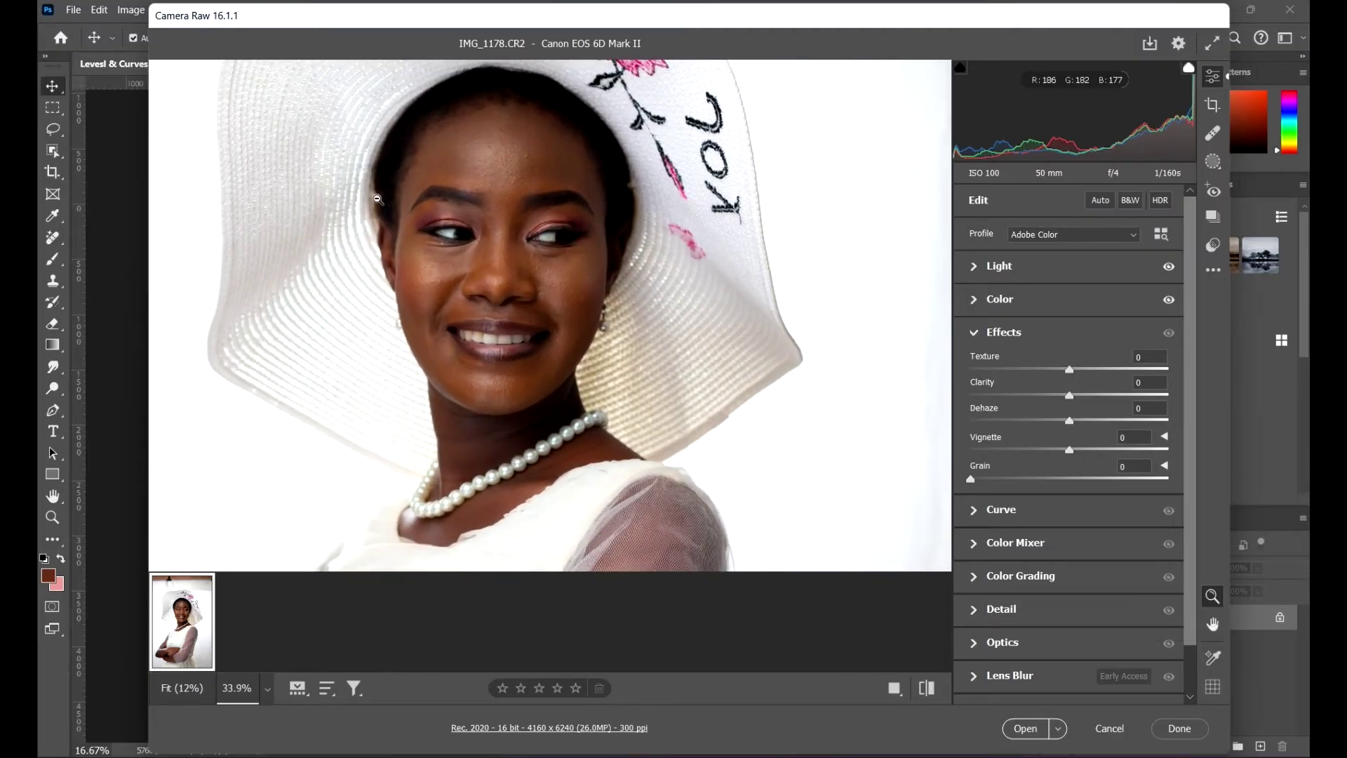
pyautogui.moveTo(380, 200); pyautogui.dragTo(449, 296)
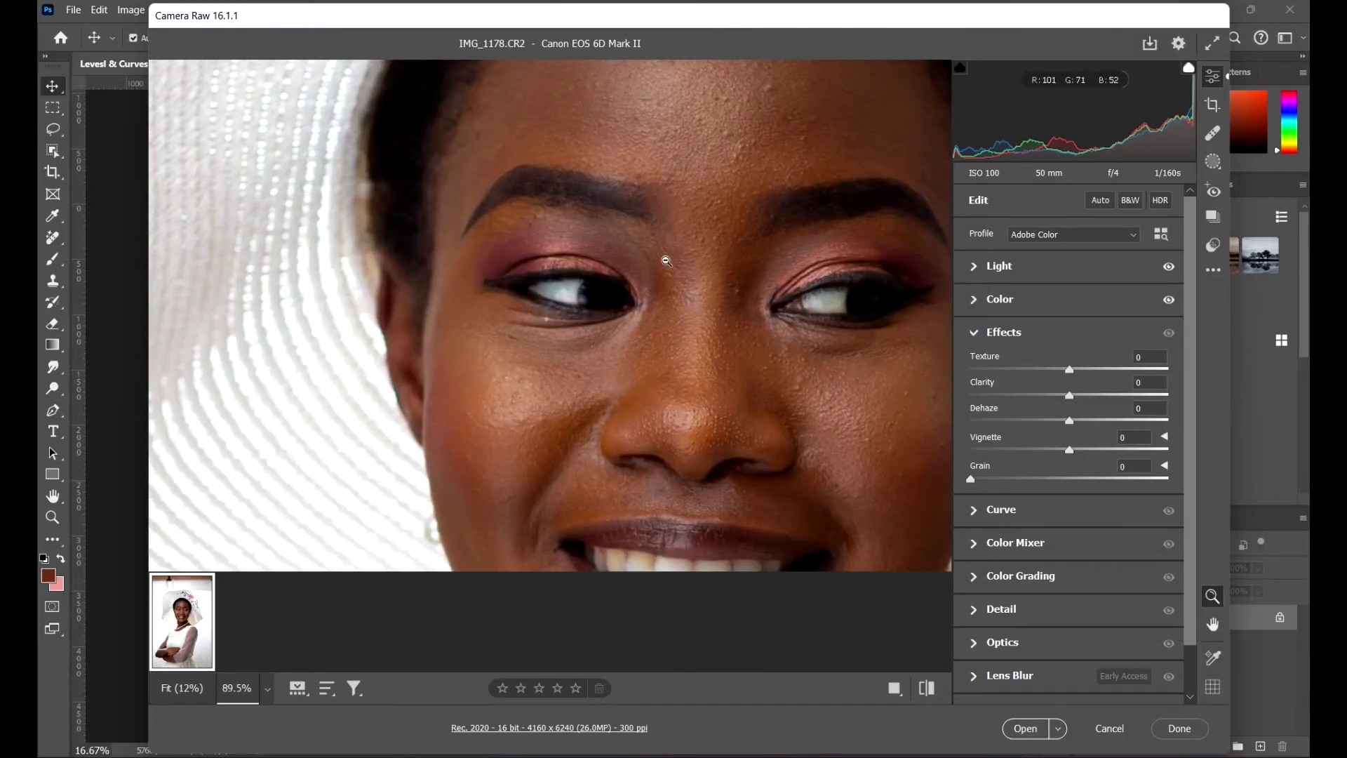
pyautogui.press('space')
pyautogui.moveTo(666, 260); pyautogui.dragTo(590, 241)
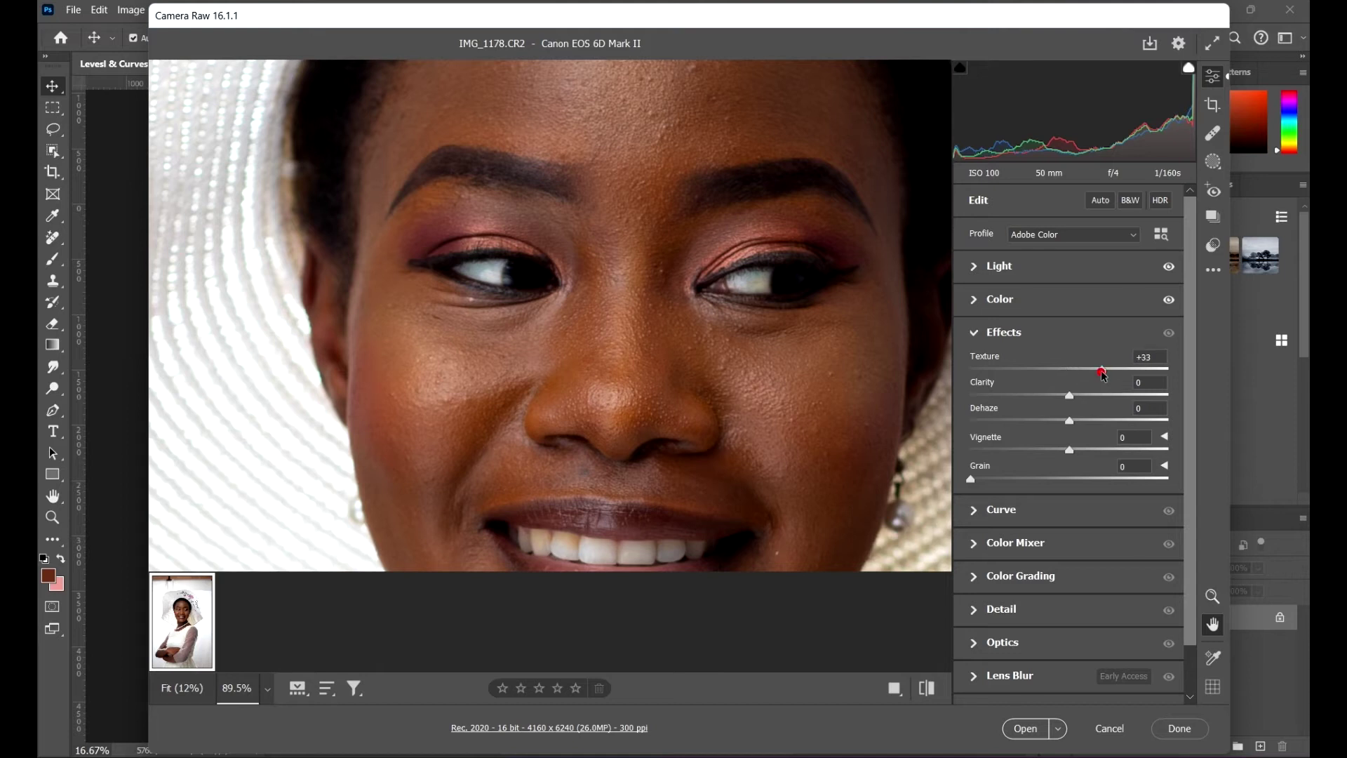
pyautogui.moveTo(1102, 374); pyautogui.dragTo(1159, 372)
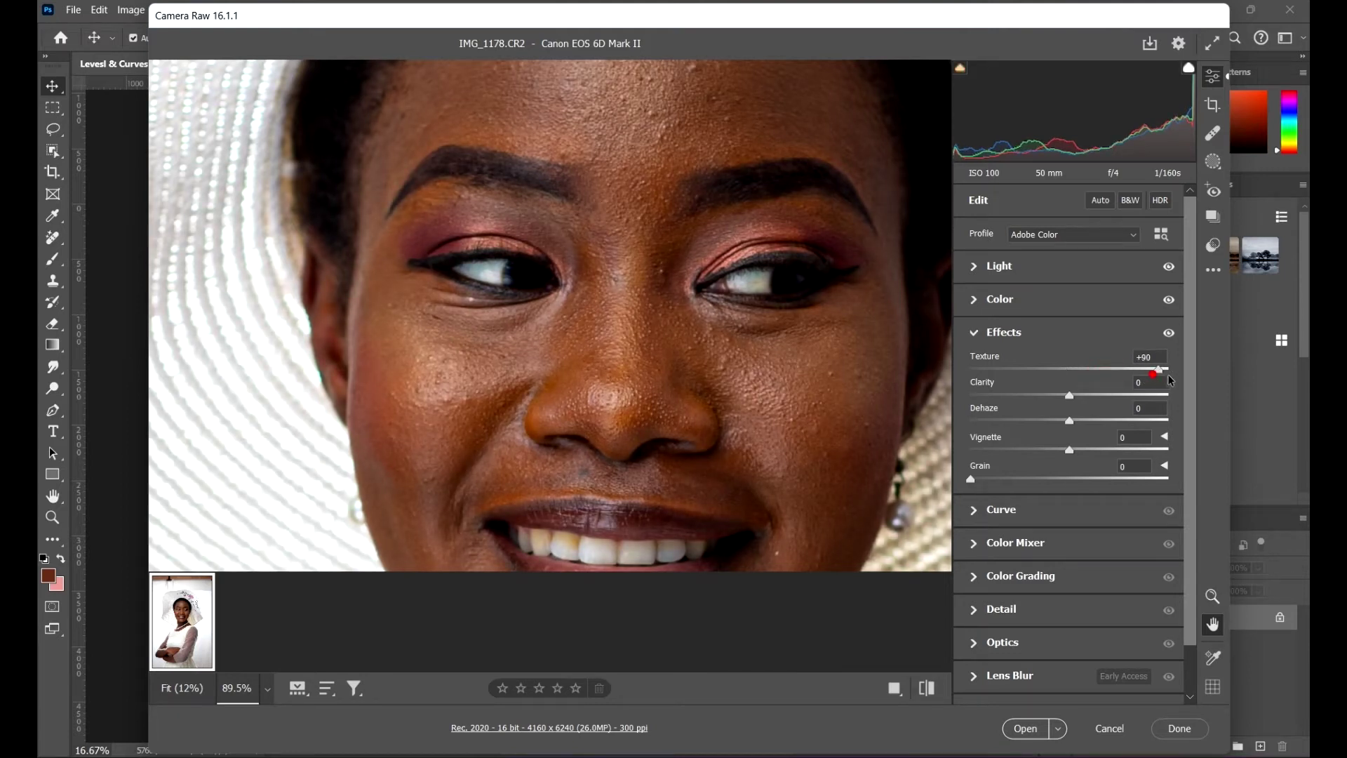
pyautogui.moveTo(1159, 371); pyautogui.dragTo(970, 385)
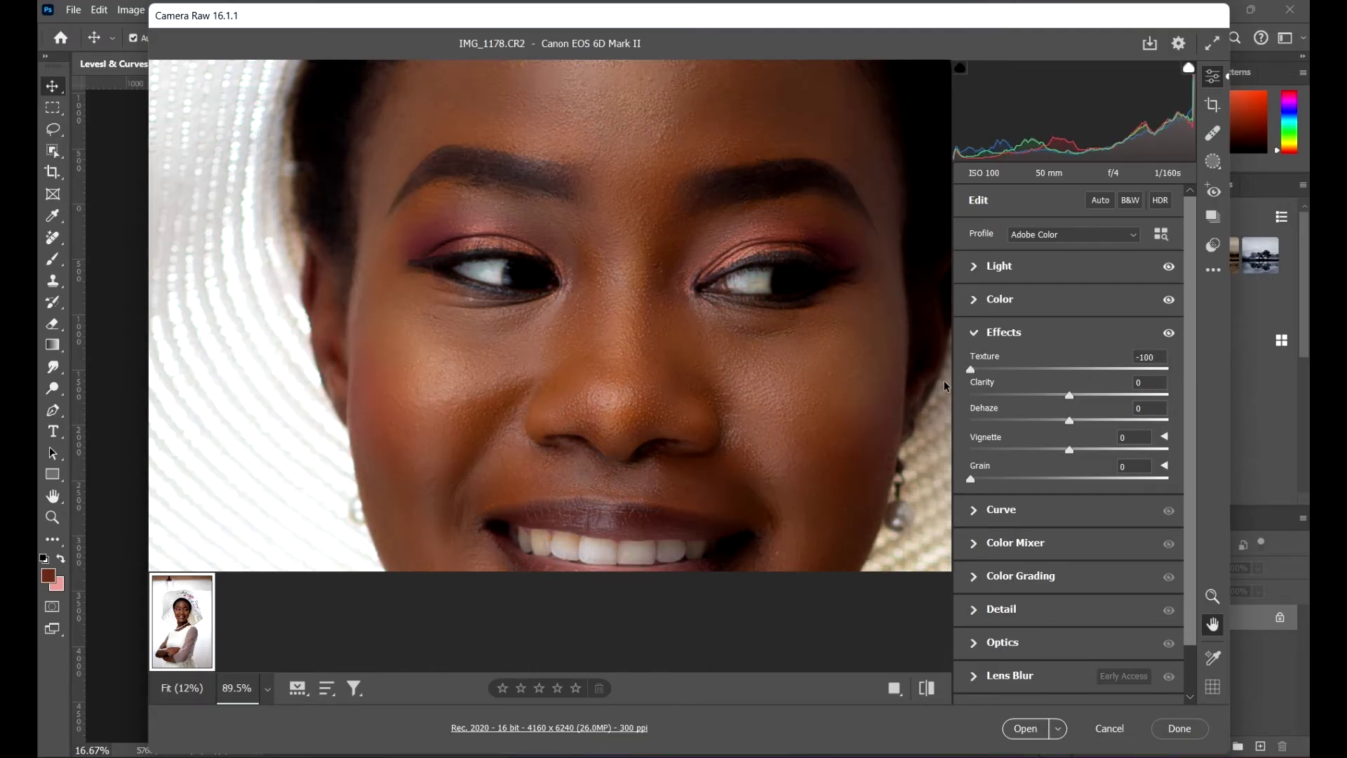
pyautogui.press('z')
pyautogui.keyDown('alt'); pyautogui.click(621, 362); pyautogui.keyUp('alt')
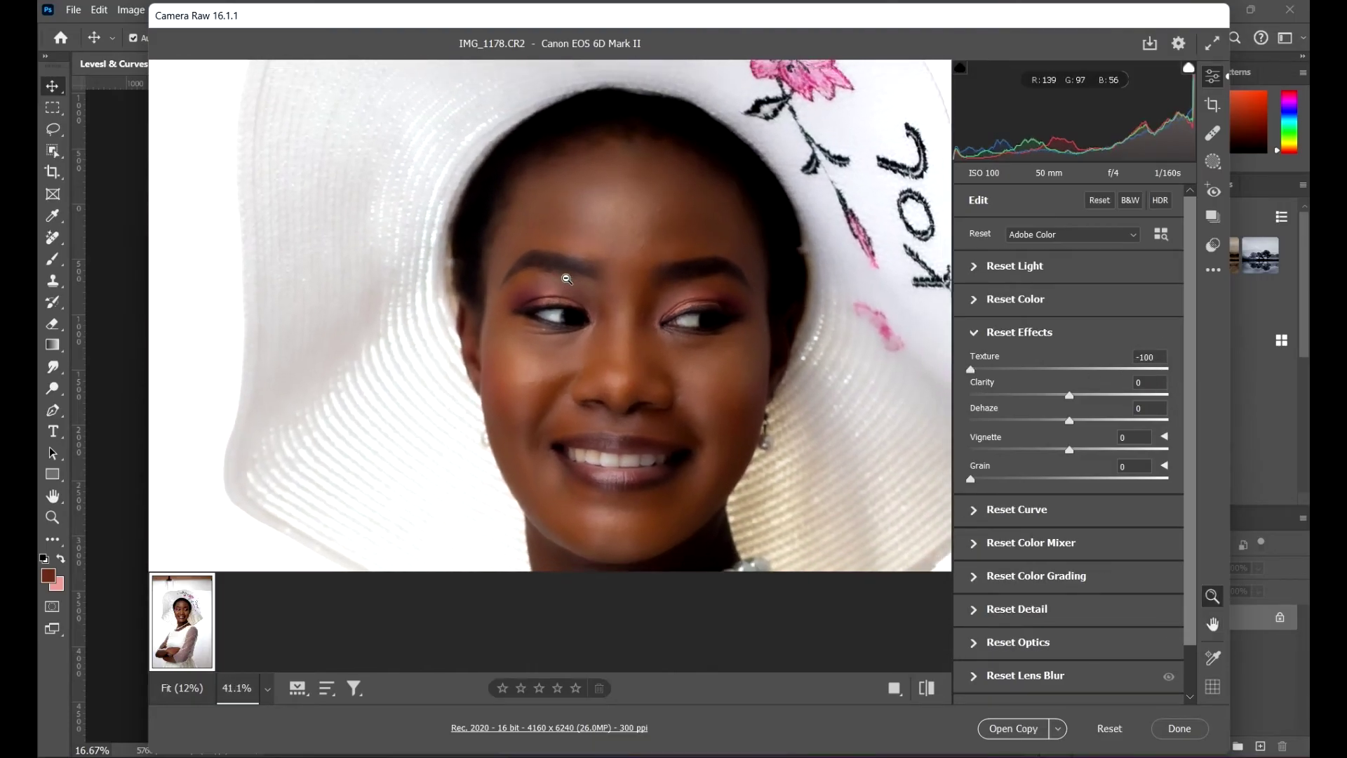
pyautogui.scroll(3, 706, 338)
pyautogui.scroll(-3, 716, 342)
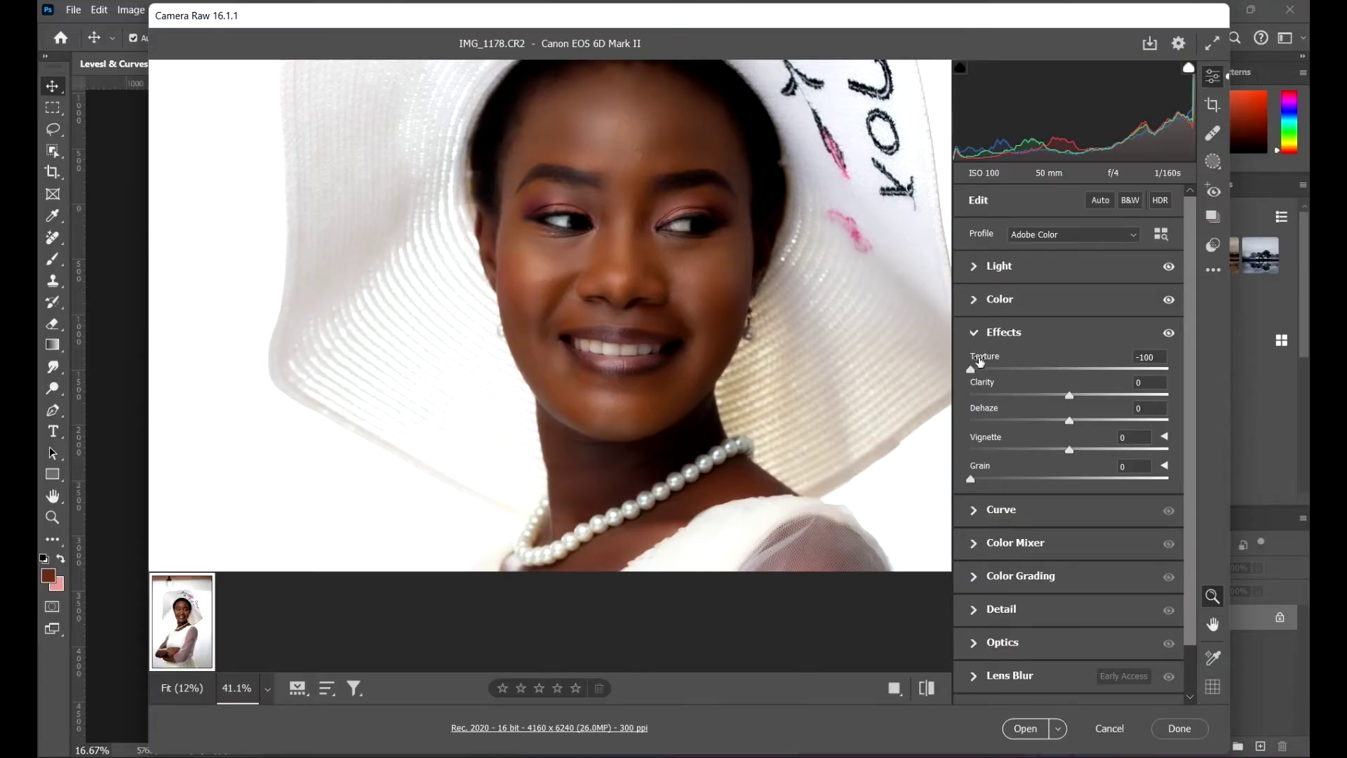
# Set Texture to +13, try Clarity at +100, and settle on Clarity +37 with Dehaze +12
pyautogui.moveTo(995, 383); pyautogui.dragTo(1082, 382)
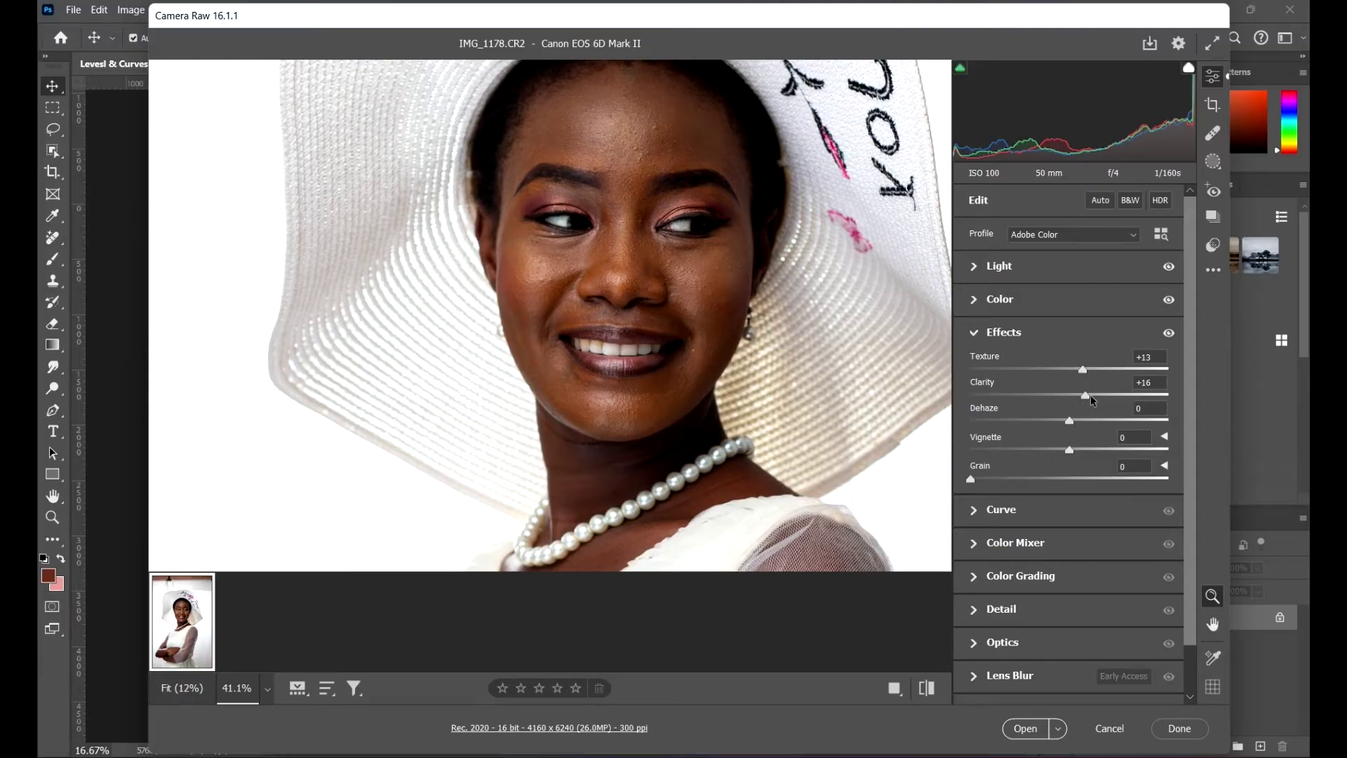
pyautogui.moveTo(1095, 396); pyautogui.dragTo(1255, 420)
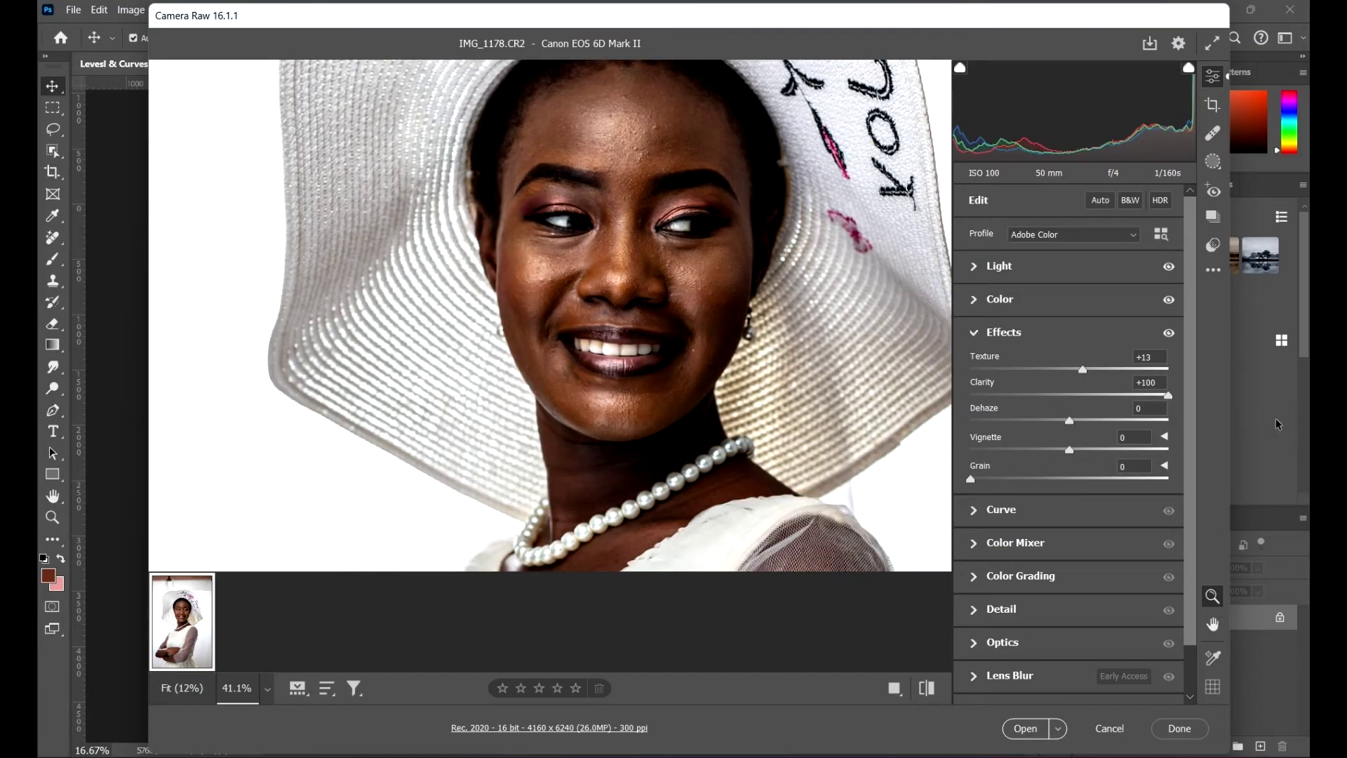
pyautogui.scroll(-6, 577, 354)
pyautogui.scroll(-2, 577, 316)
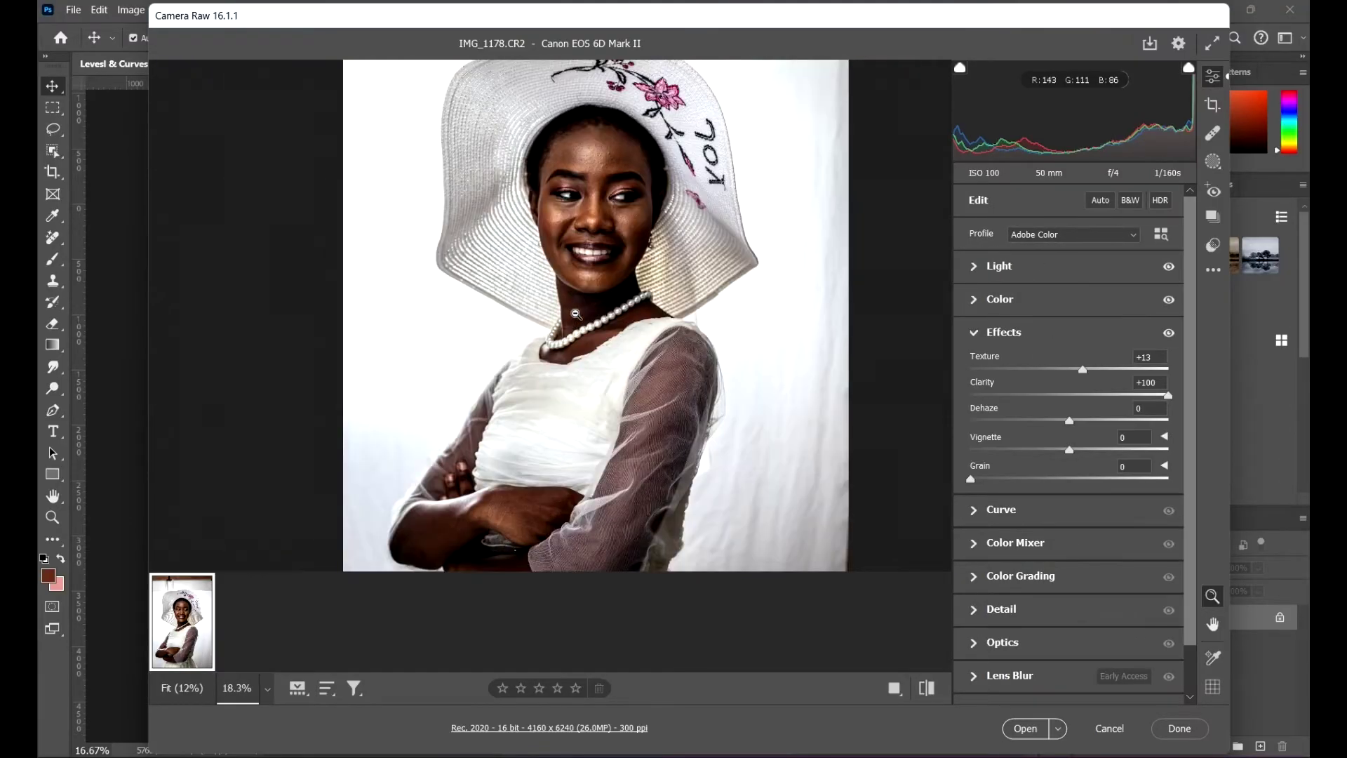
pyautogui.scroll(2, 583, 275)
pyautogui.scroll(5, 602, 258)
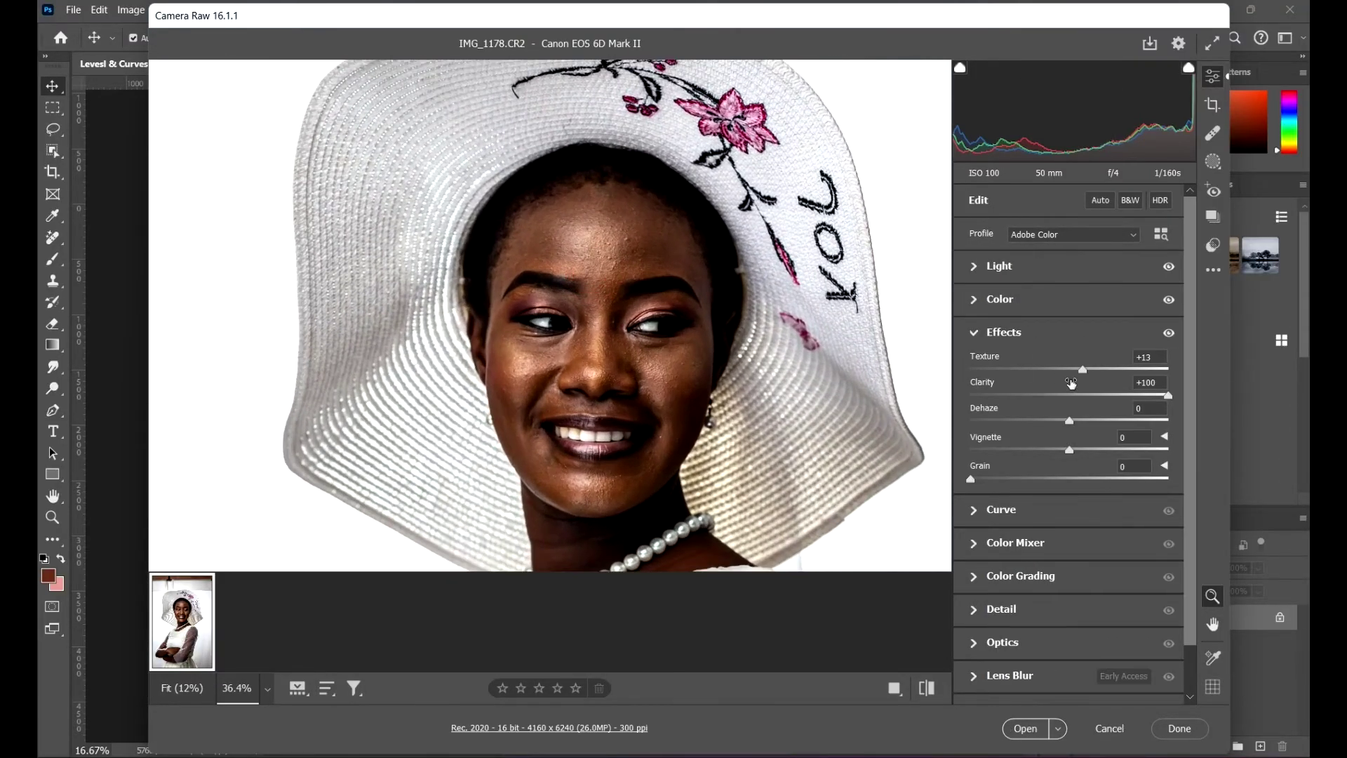
pyautogui.click(1113, 397)
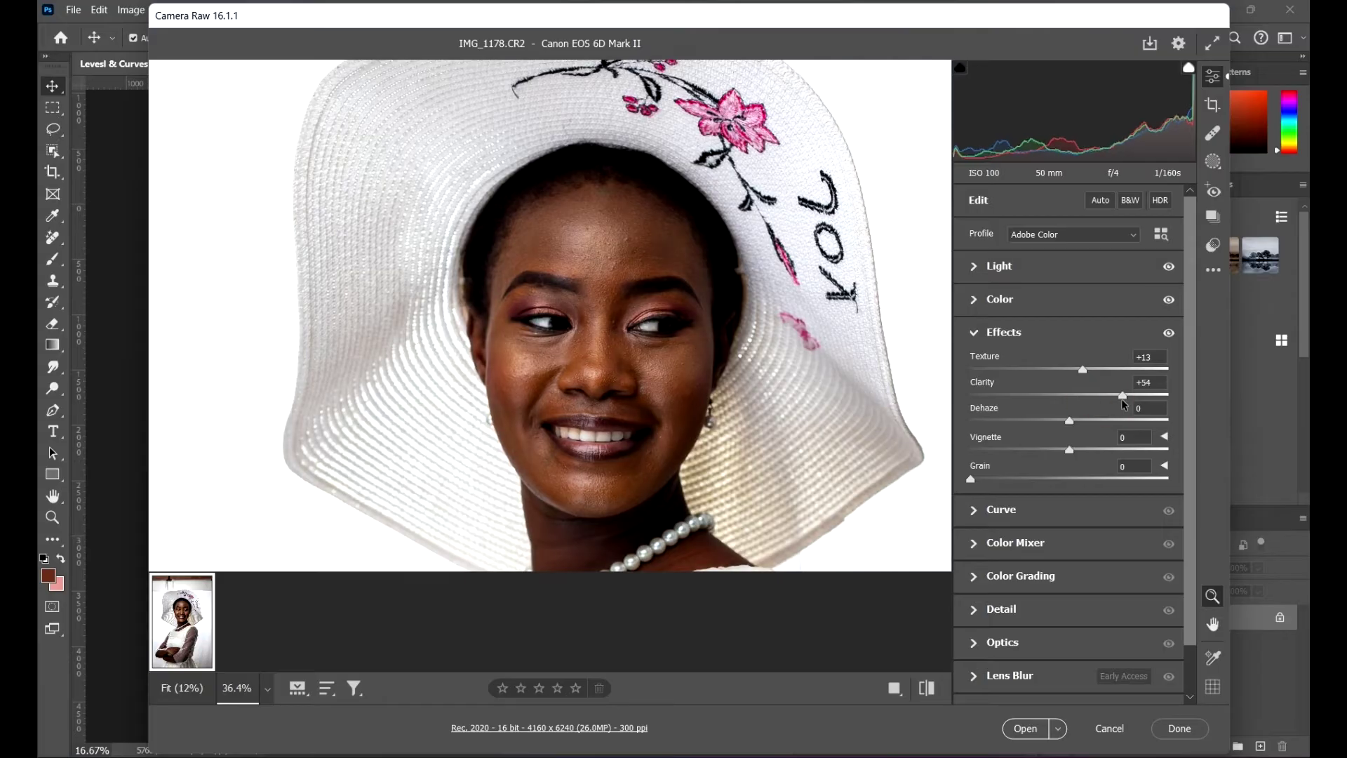
pyautogui.moveTo(1114, 414); pyautogui.dragTo(1081, 444)
# Inspect the portrait from hat to dress, and reduce Clarity to +35 and Dehaze to +11
pyautogui.scroll(-4, 577, 313)
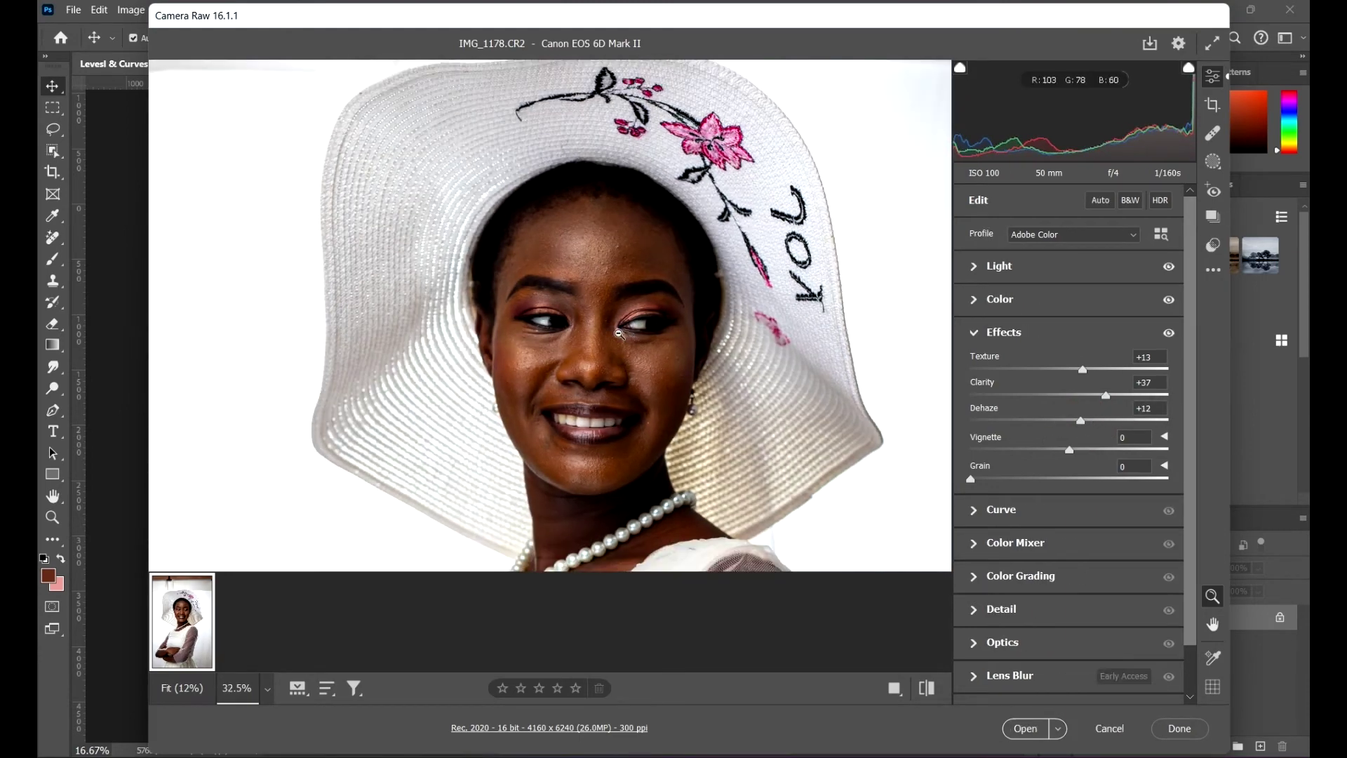
pyautogui.scroll(-3, 578, 313)
pyautogui.scroll(-5, 578, 313)
pyautogui.scroll(8, 597, 295)
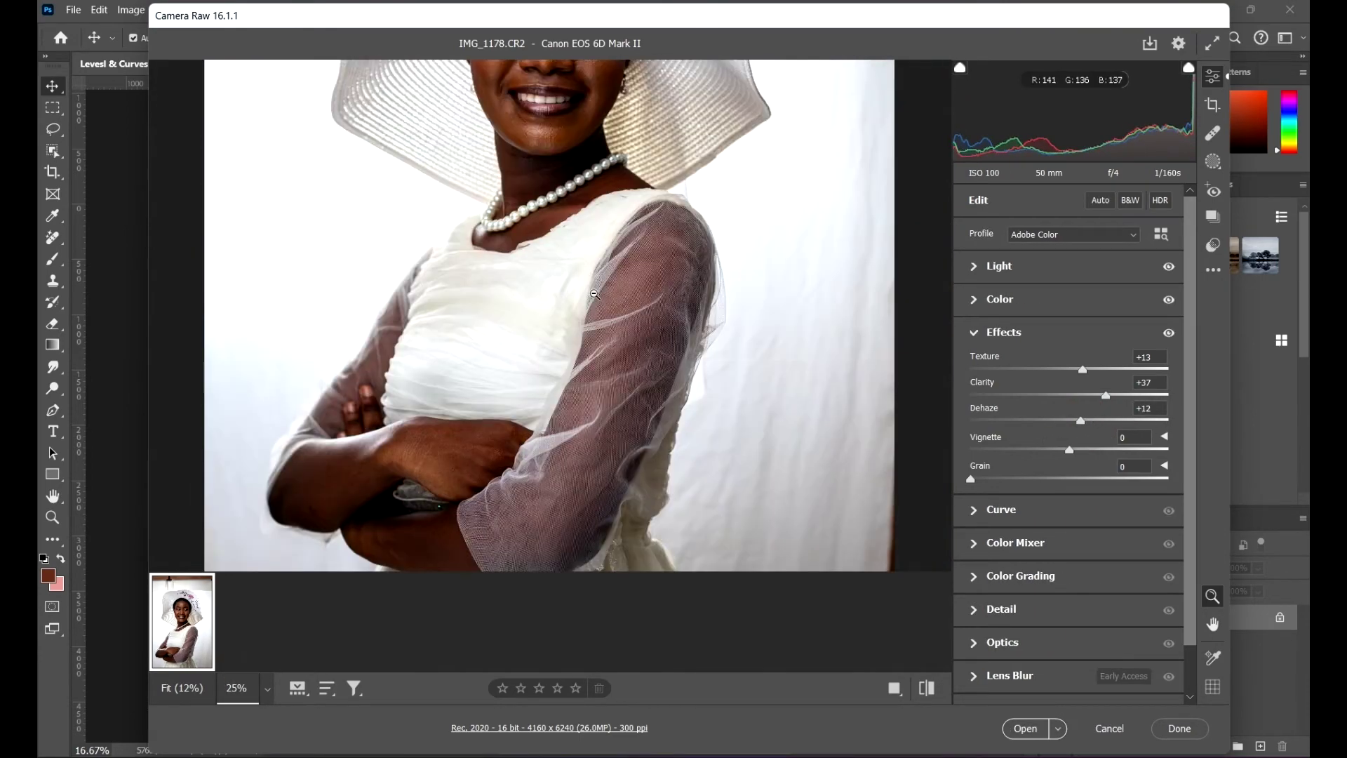
pyautogui.scroll(-3, 586, 283)
pyautogui.scroll(-4, 586, 283)
pyautogui.scroll(2, 553, 271)
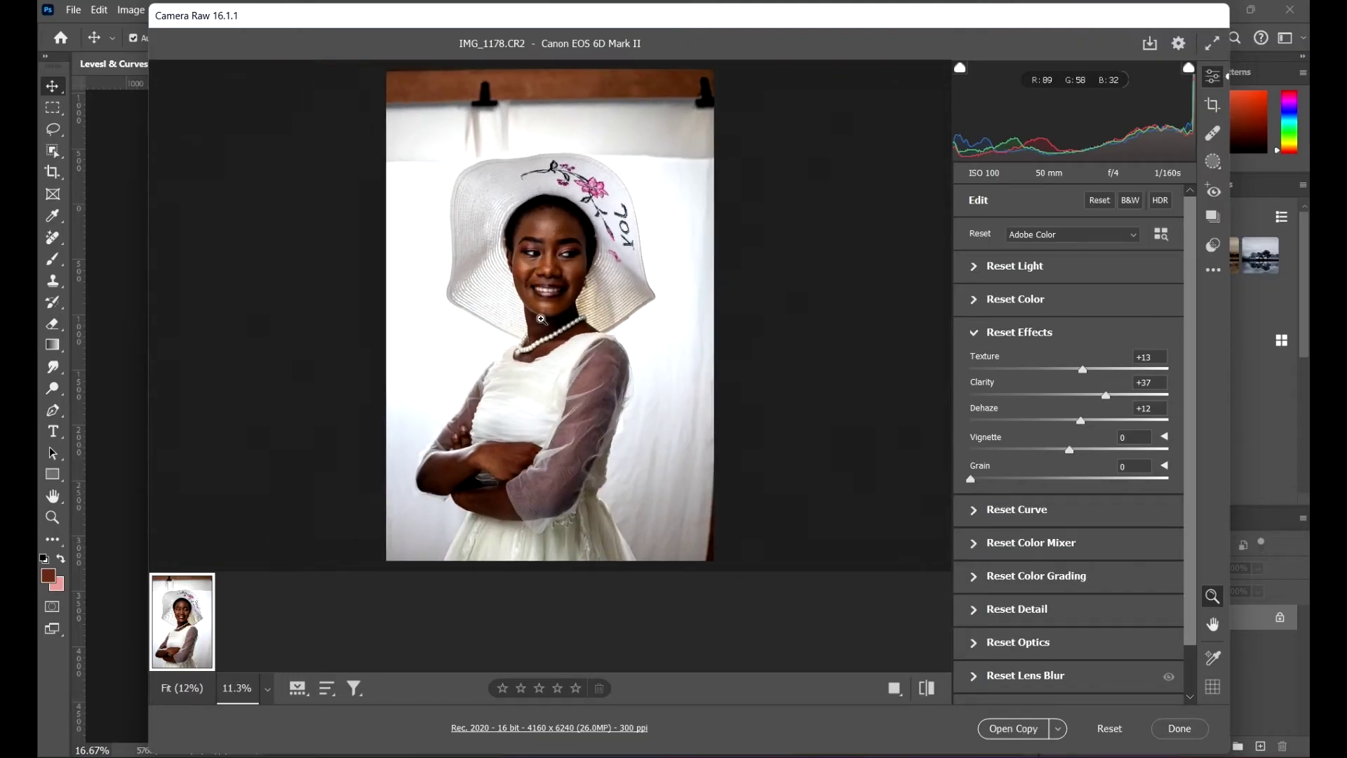
pyautogui.scroll(3, 544, 323)
pyautogui.scroll(-5, 546, 322)
pyautogui.scroll(4, 546, 322)
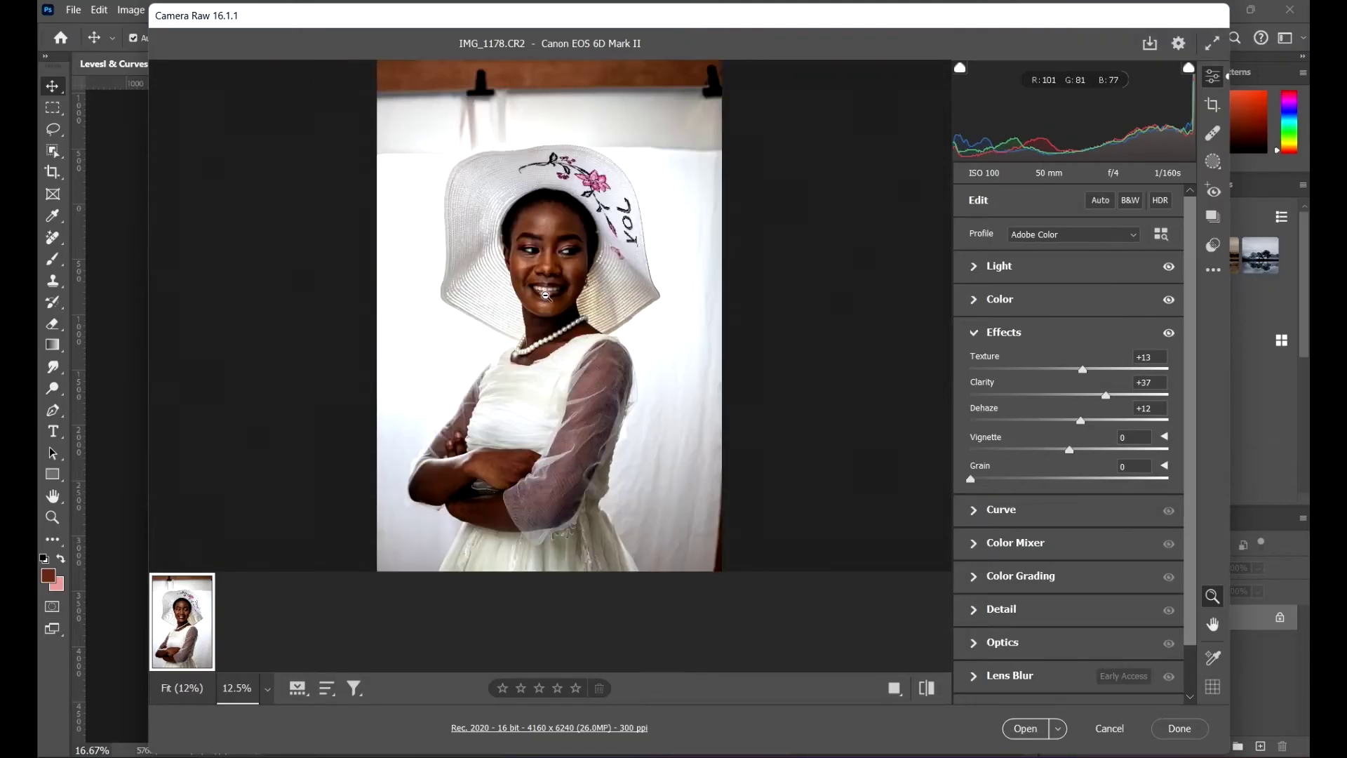
pyautogui.scroll(-3, 552, 295)
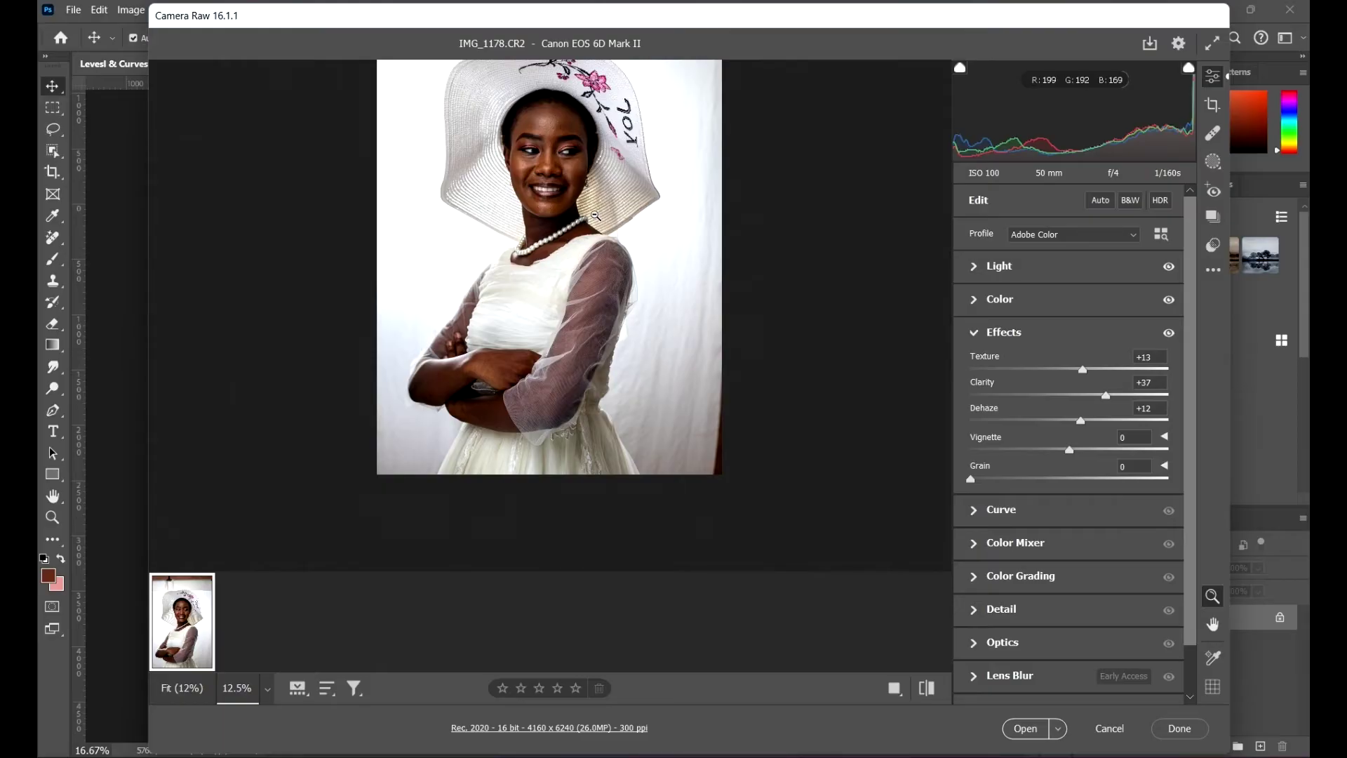
pyautogui.scroll(3, 595, 215)
pyautogui.moveTo(1102, 397); pyautogui.dragTo(1081, 432)
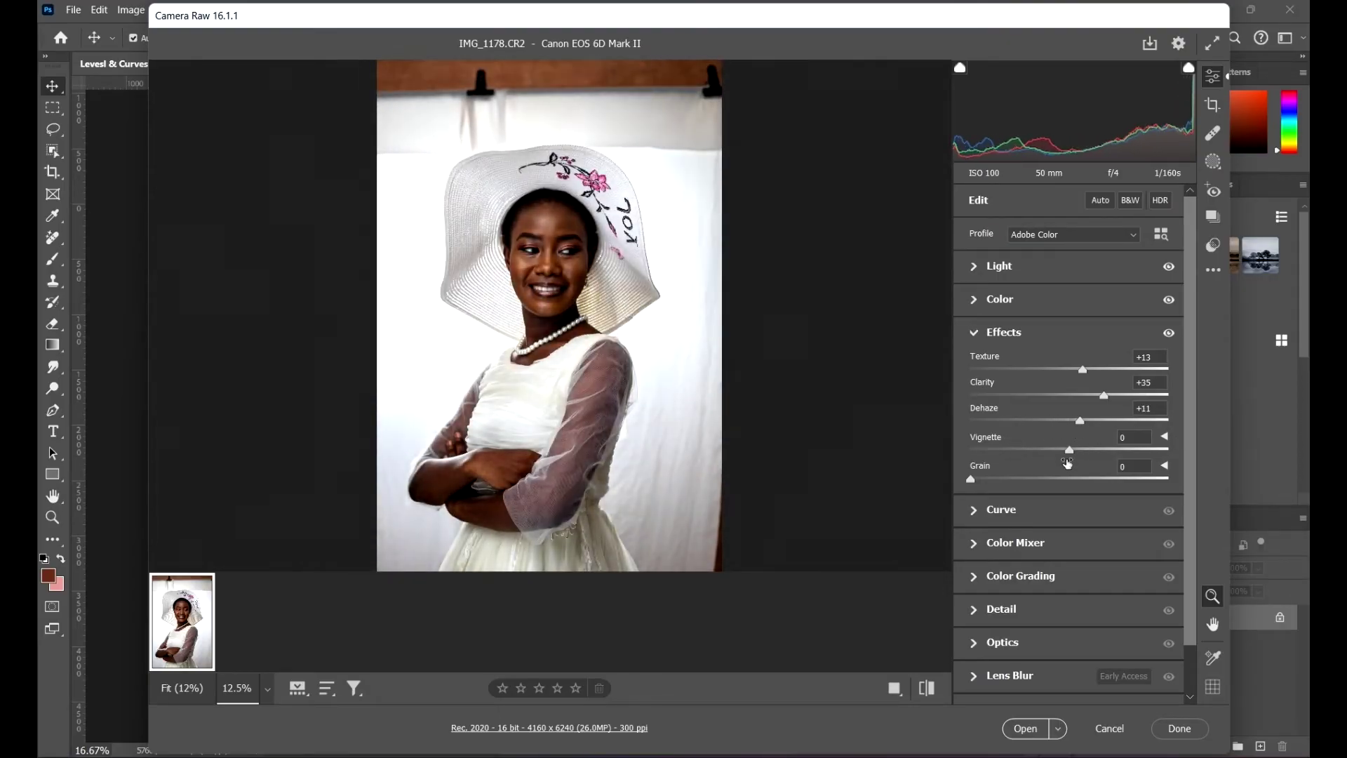
# Try the Vignette at +50 and +99, and darken the portrait's edges with a value of -37
pyautogui.click(1076, 453)
pyautogui.click(1119, 452)
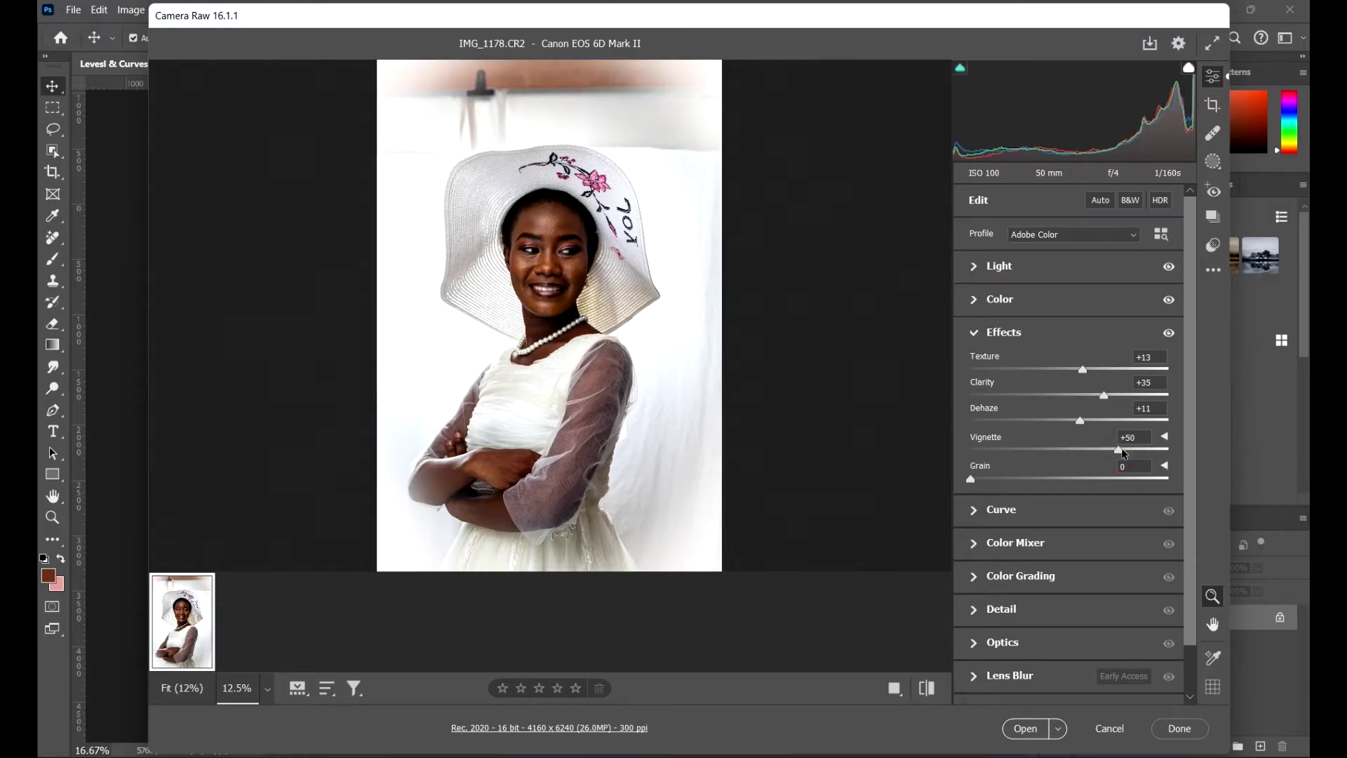
pyautogui.moveTo(1123, 453); pyautogui.dragTo(1189, 454)
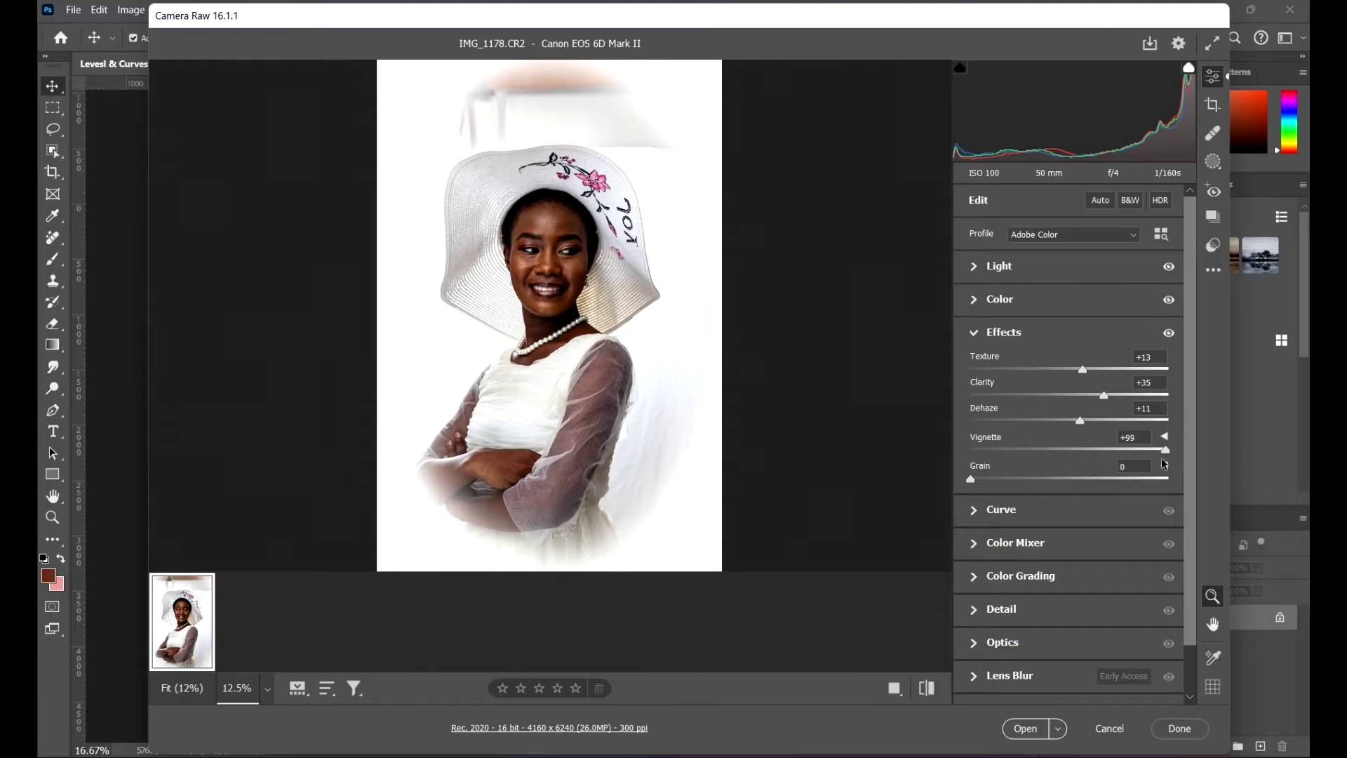
pyautogui.moveTo(1161, 459); pyautogui.dragTo(1039, 475)
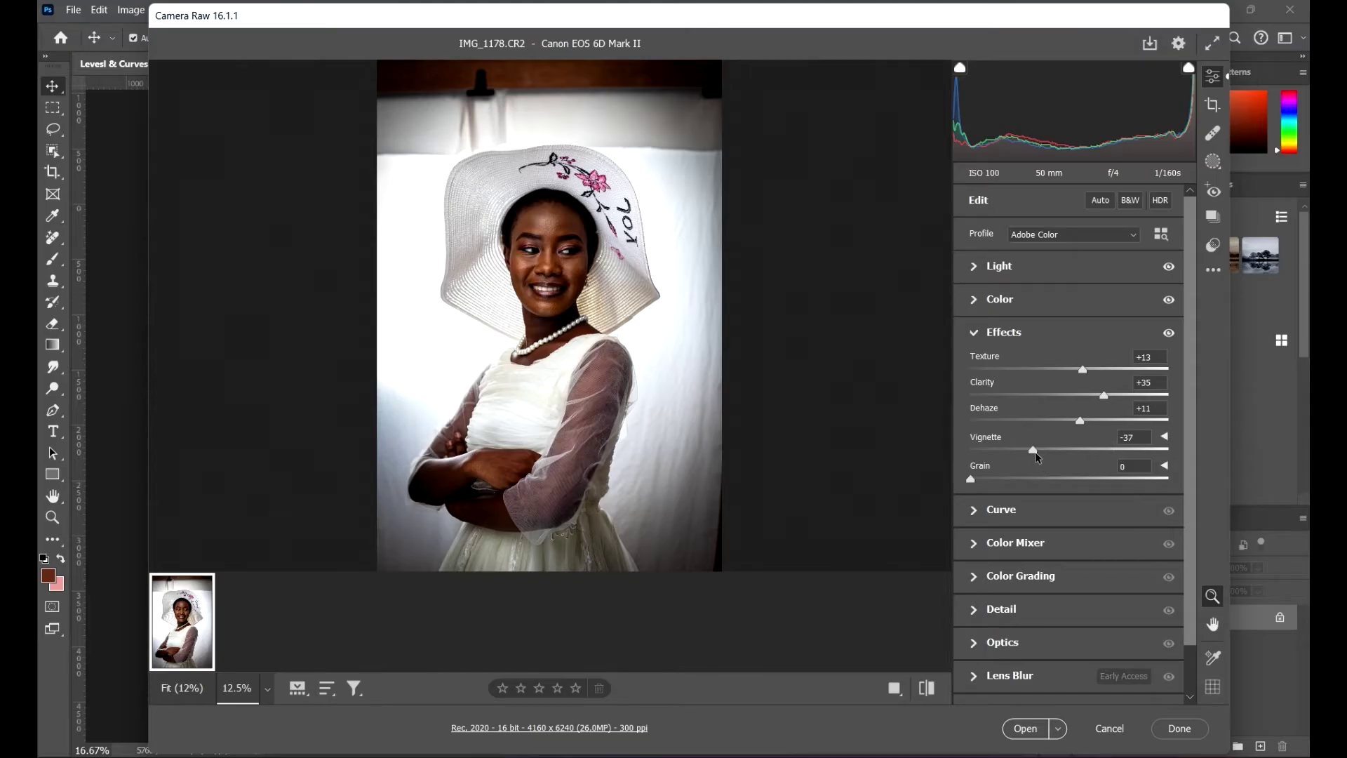
# Expand the Vignette options, and set Roundness to +100 and Feather to 0
pyautogui.click(1164, 437)
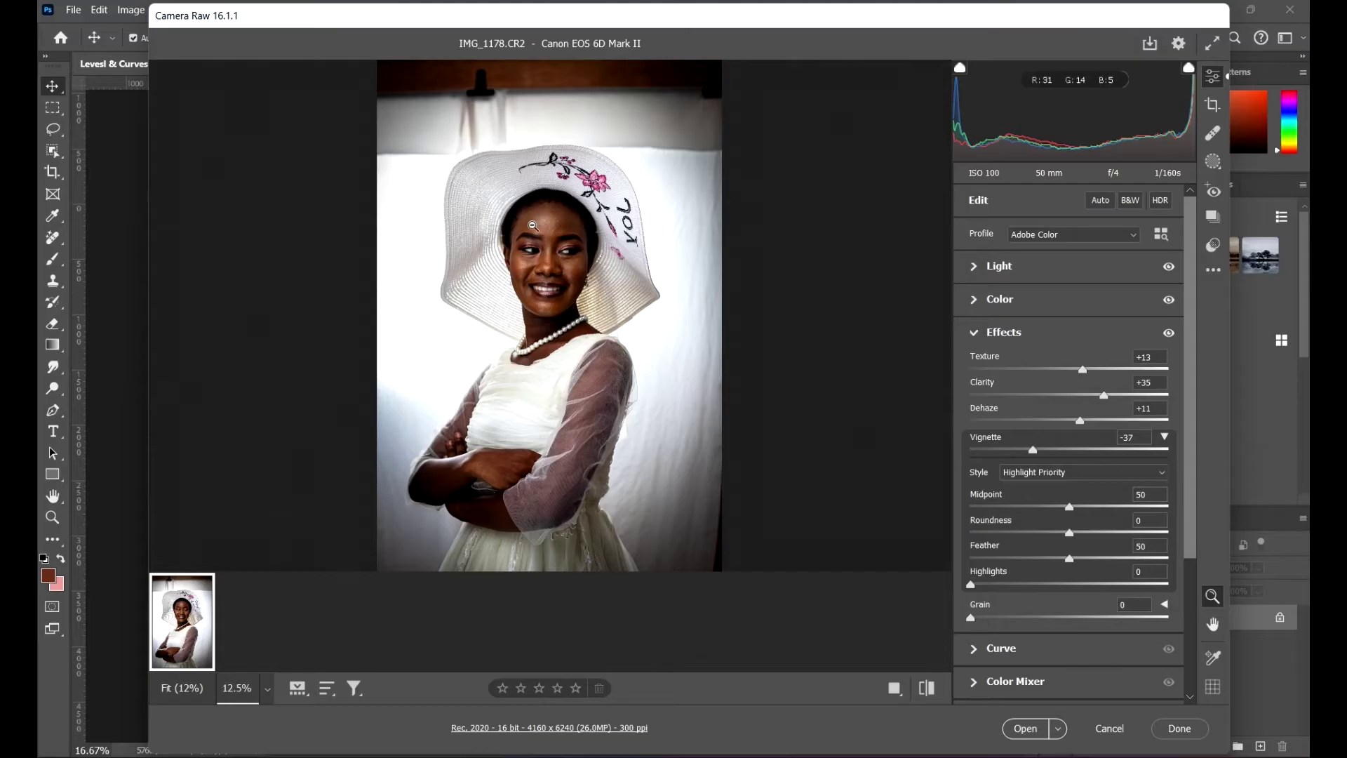
pyautogui.scroll(3, 533, 226)
pyautogui.scroll(-2, 568, 285)
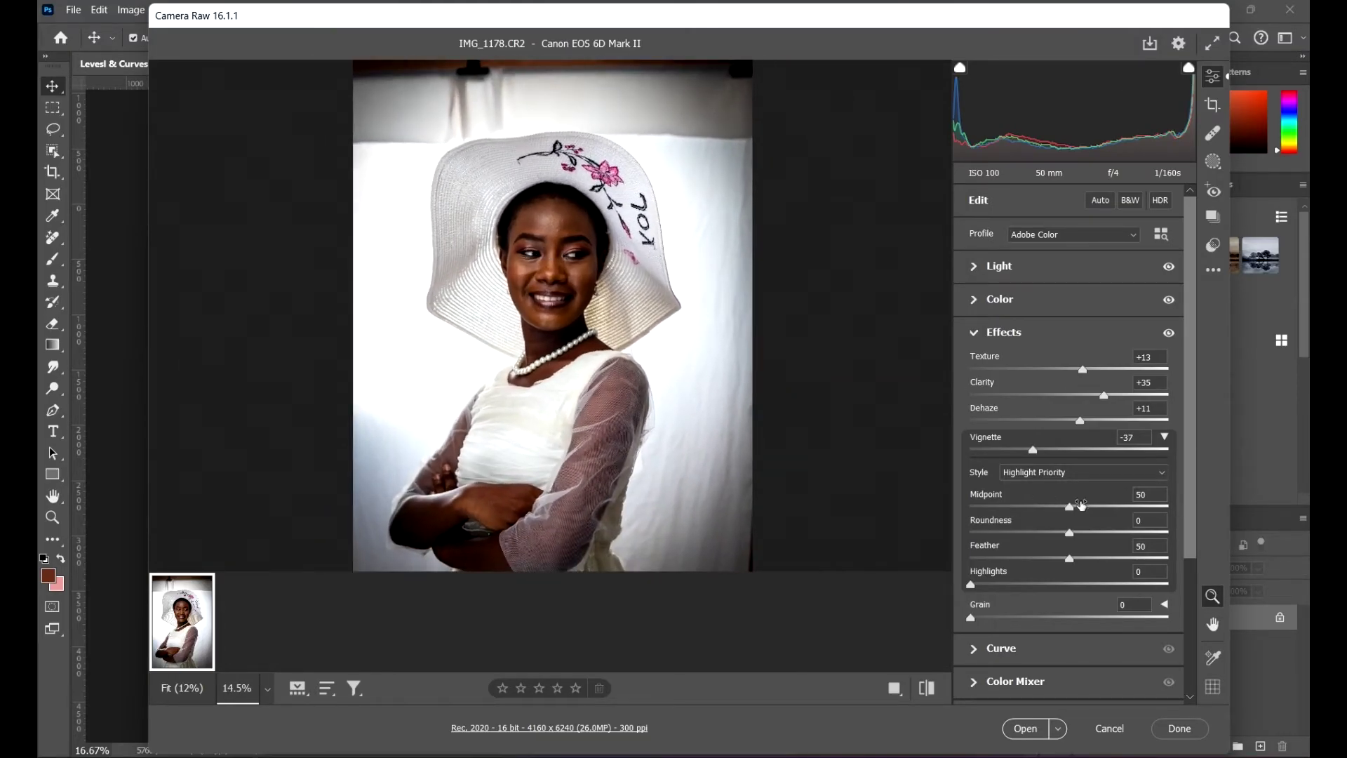
pyautogui.moveTo(1071, 507); pyautogui.dragTo(1075, 534)
pyautogui.moveTo(1067, 535); pyautogui.dragTo(1171, 533)
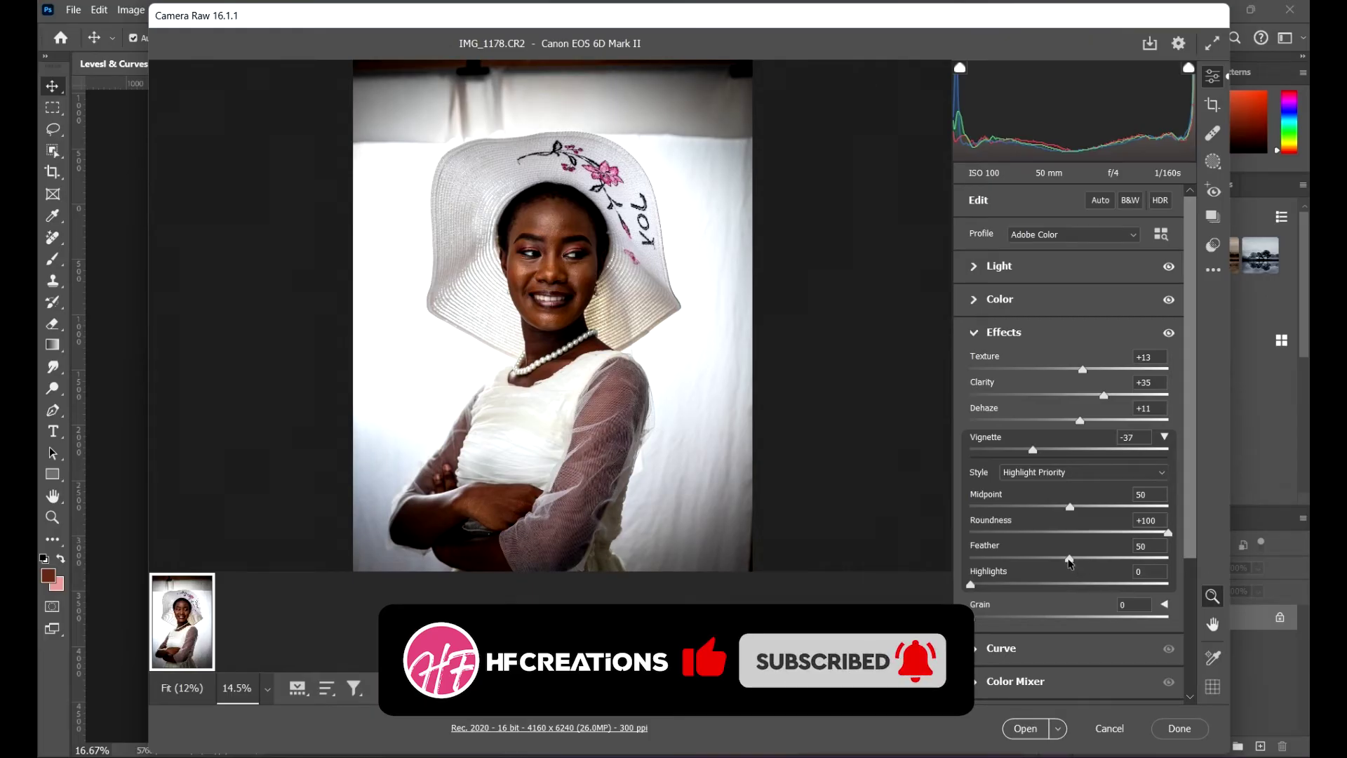
pyautogui.moveTo(1069, 561); pyautogui.dragTo(974, 562)
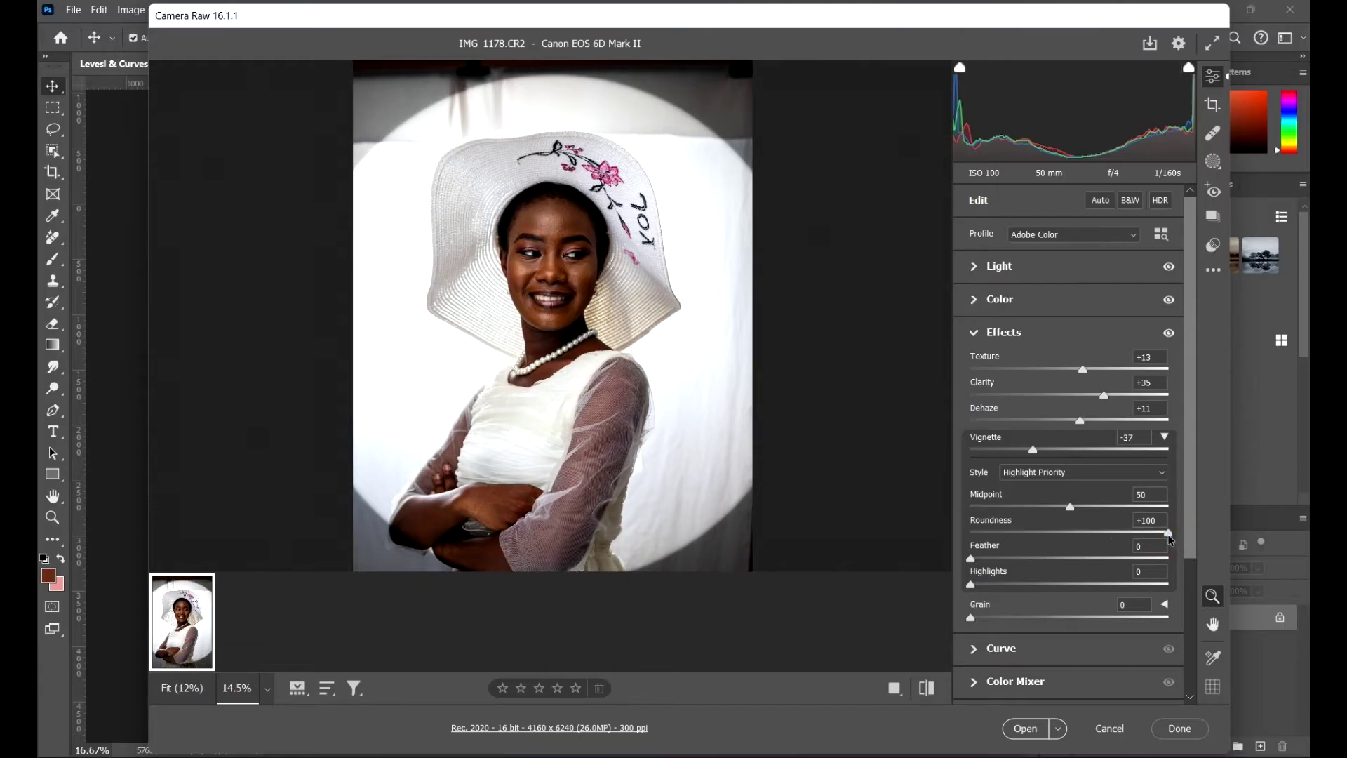
# Set the vignette's Roundness to +47 and Feather to 96, try Highlights at 70 and reset it, and collapse the options
pyautogui.moveTo(1171, 539); pyautogui.dragTo(1160, 567)
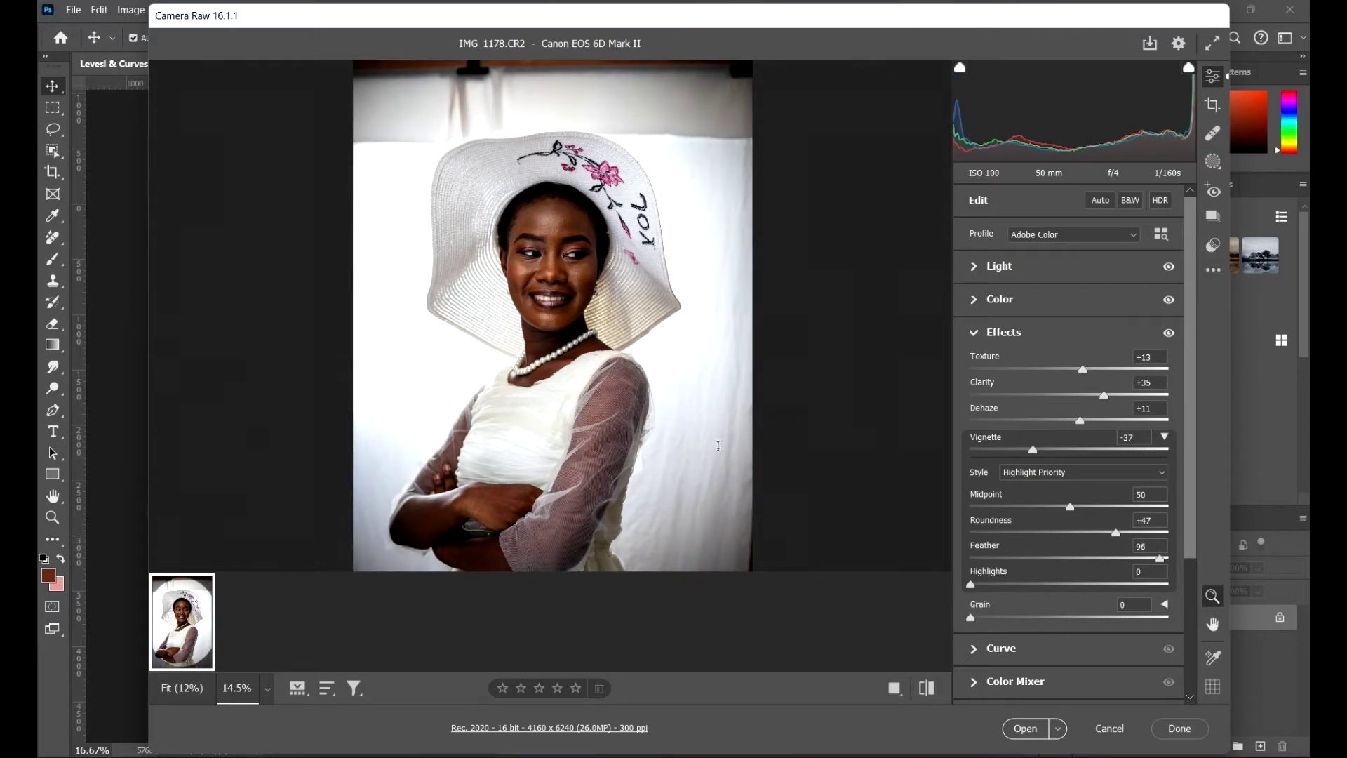
pyautogui.moveTo(1029, 584); pyautogui.dragTo(1121, 584)
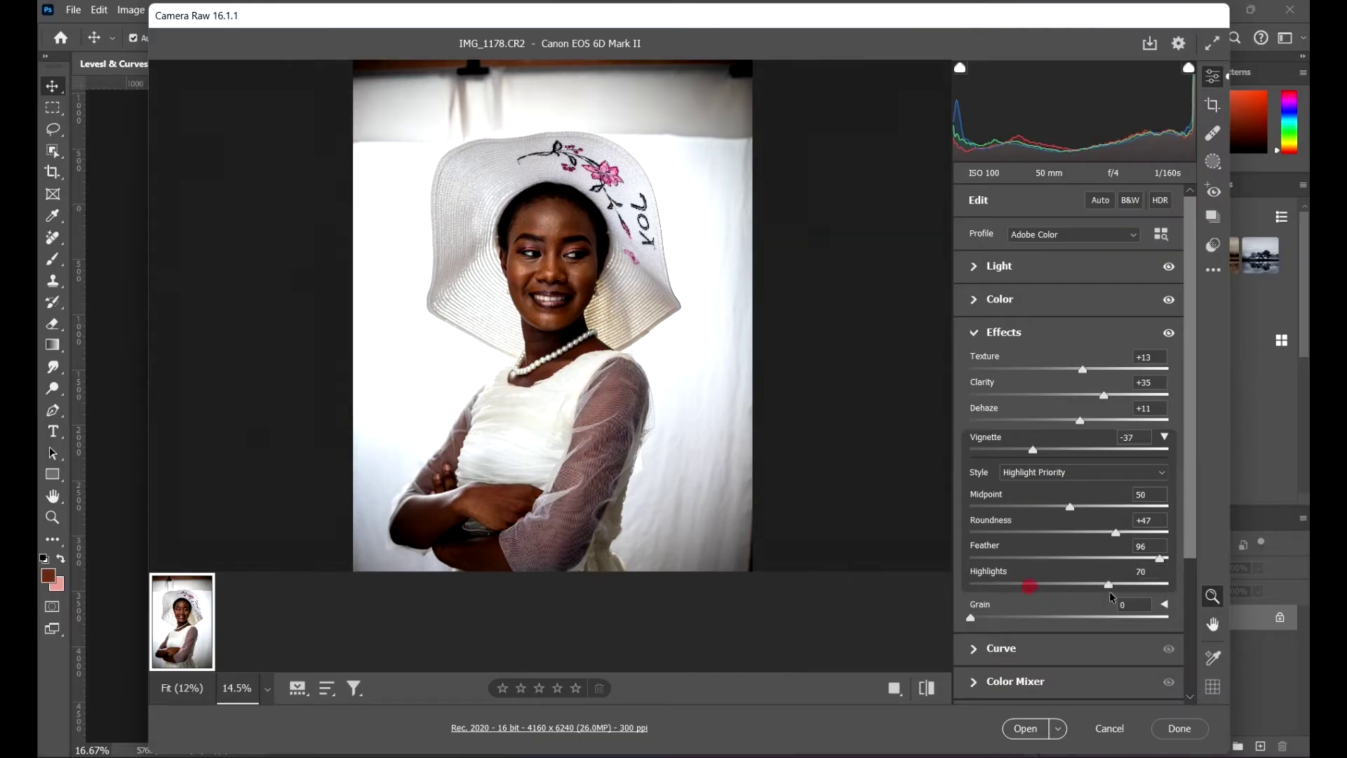
pyautogui.doubleClick(1121, 584)
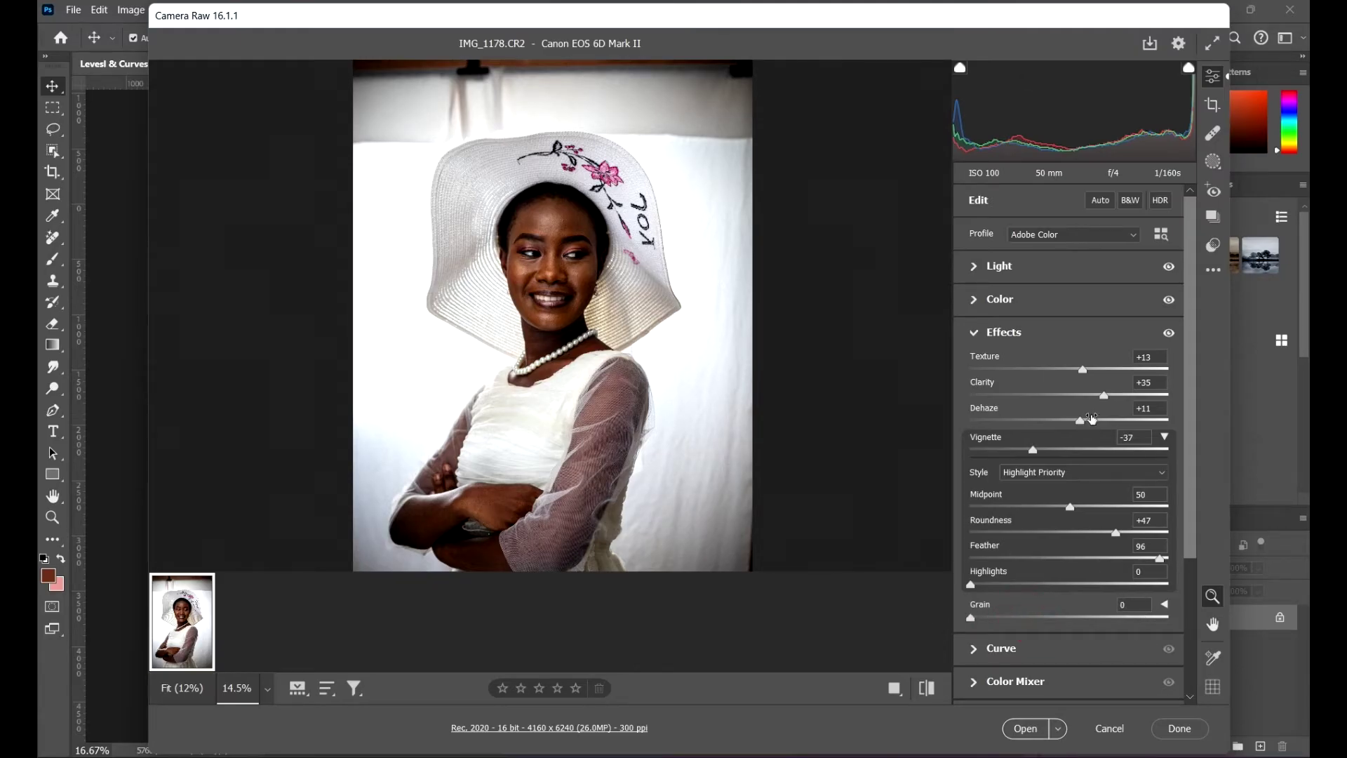
pyautogui.click(1165, 438)
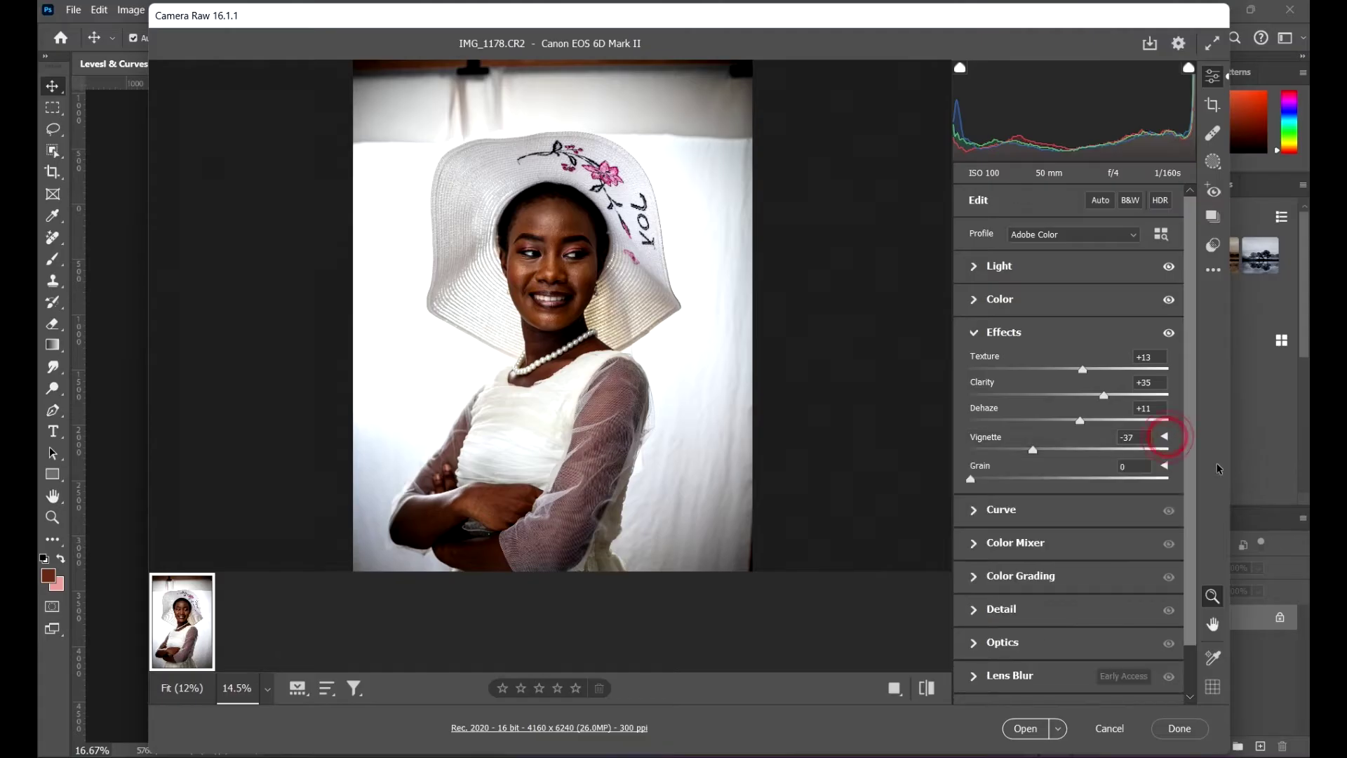
# Set the Vignette to +1, expand the Grain options, and raise Grain to 68
pyautogui.moveTo(1032, 450); pyautogui.dragTo(1073, 448)
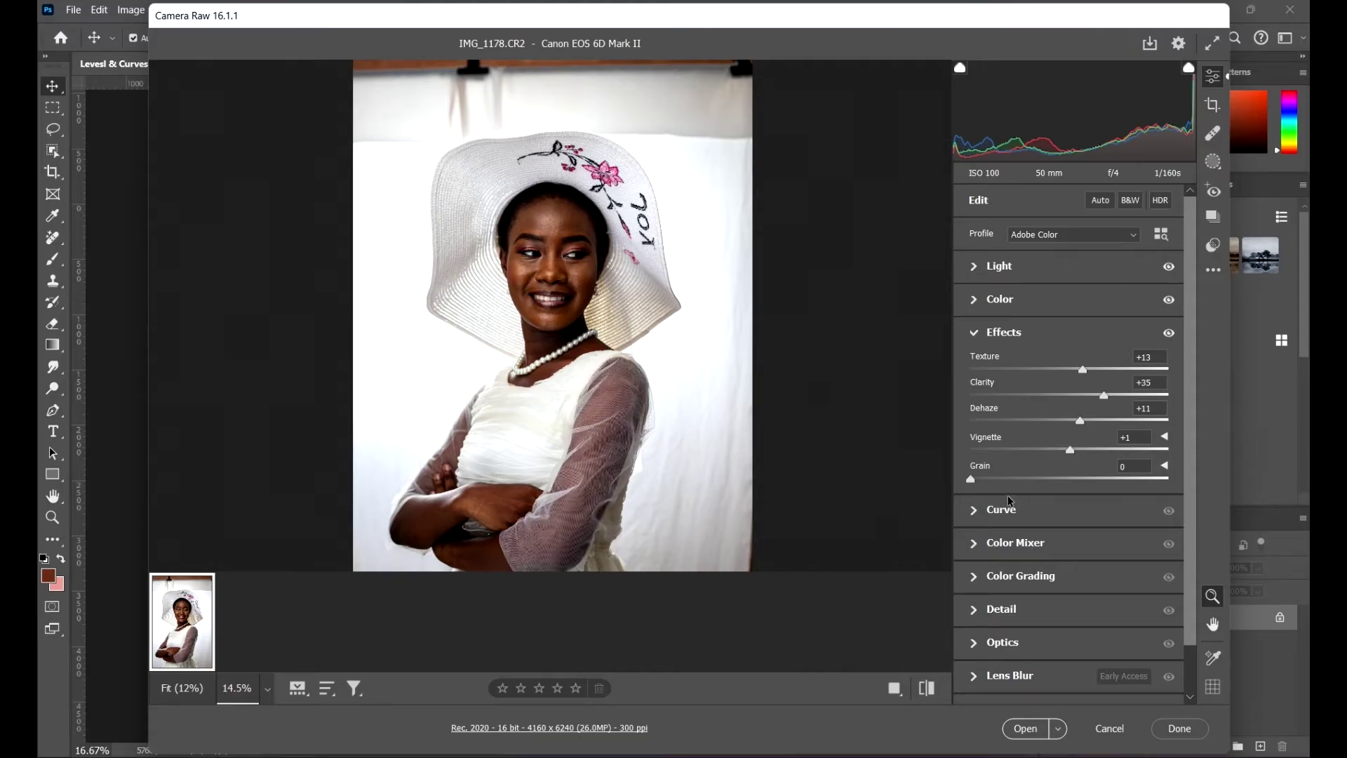
pyautogui.click(1165, 467)
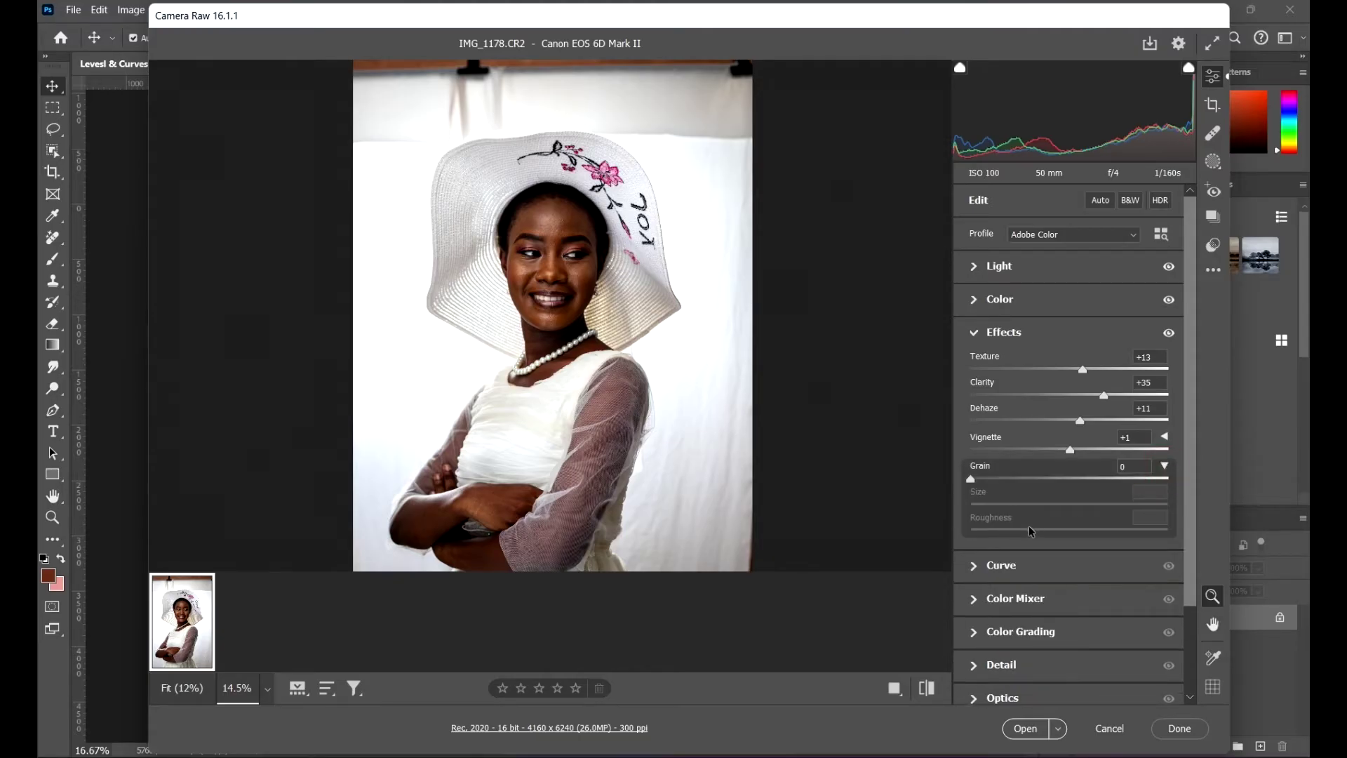
pyautogui.click(1000, 480)
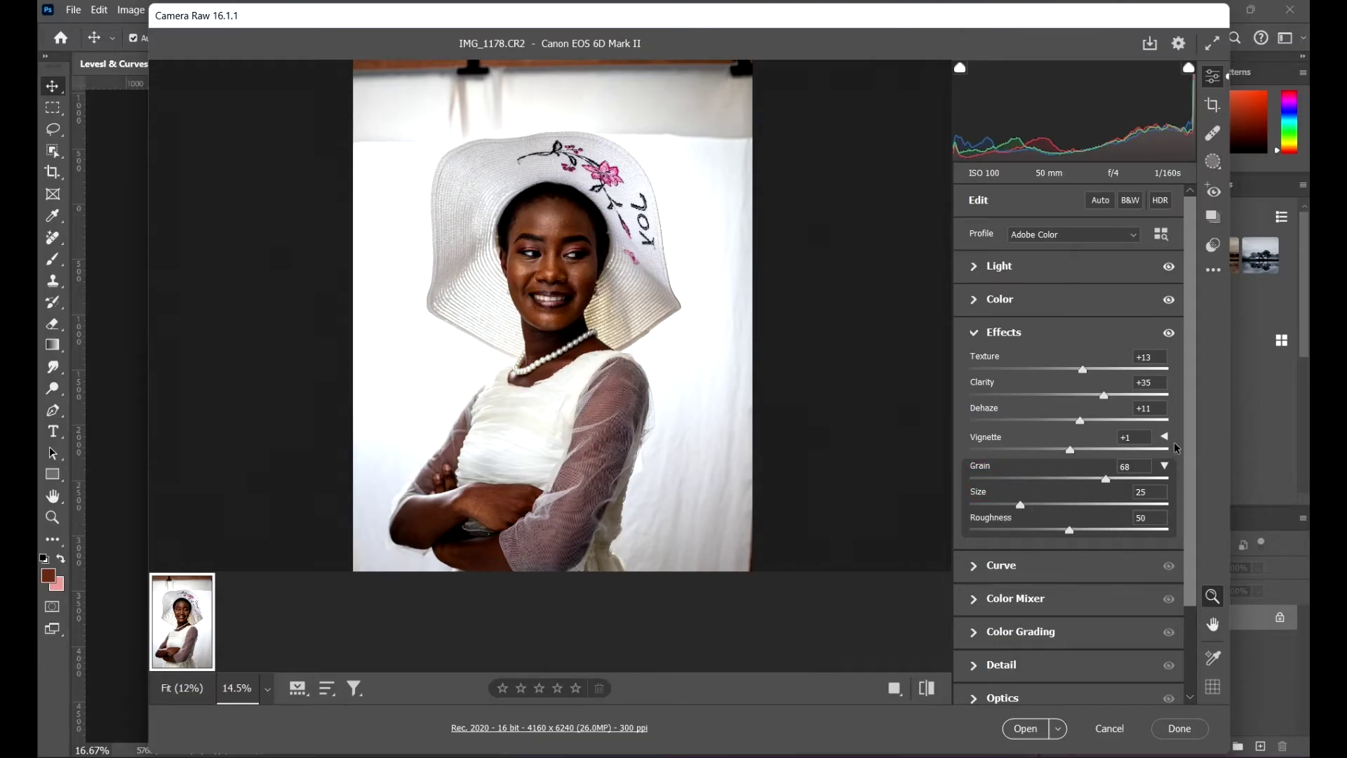
# Collapse the Grain options and the Effects section, and expand the Curve section
pyautogui.click(1166, 466)
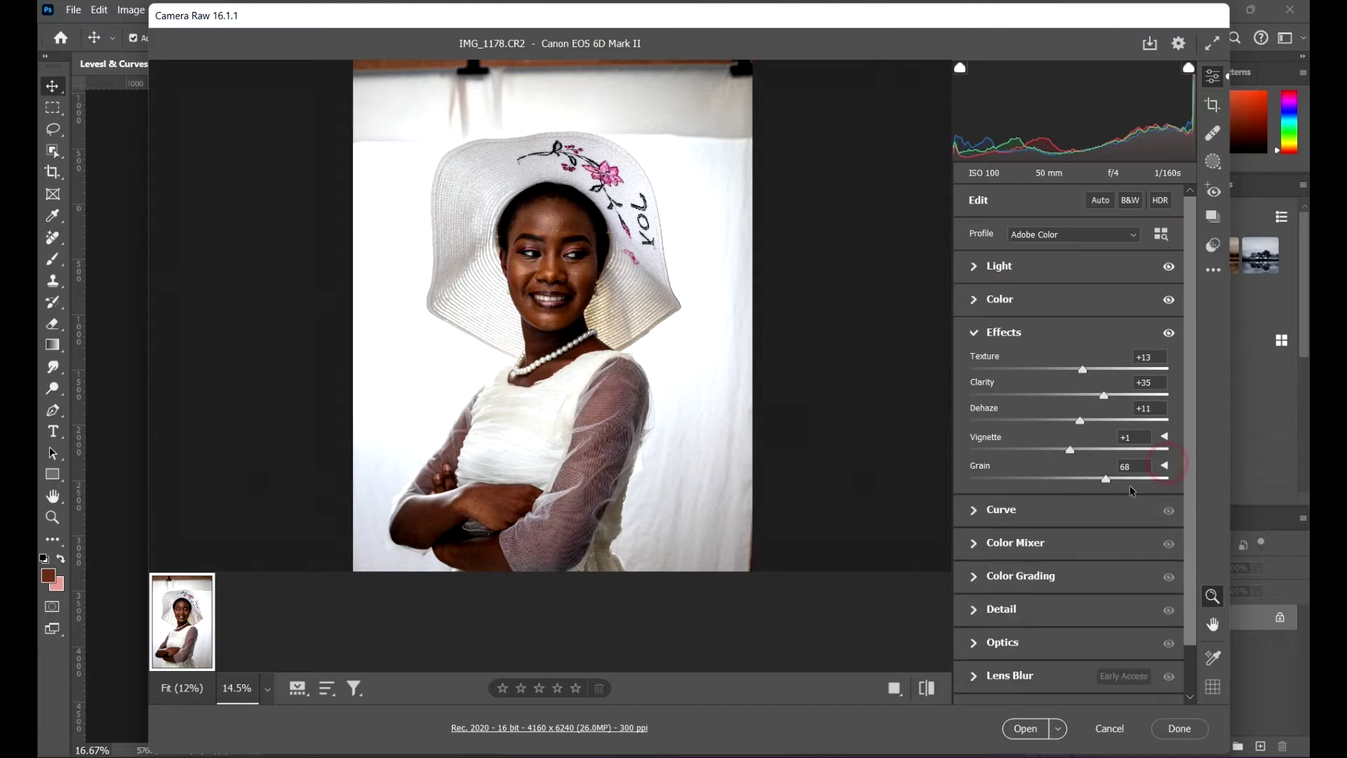
pyautogui.click(975, 336)
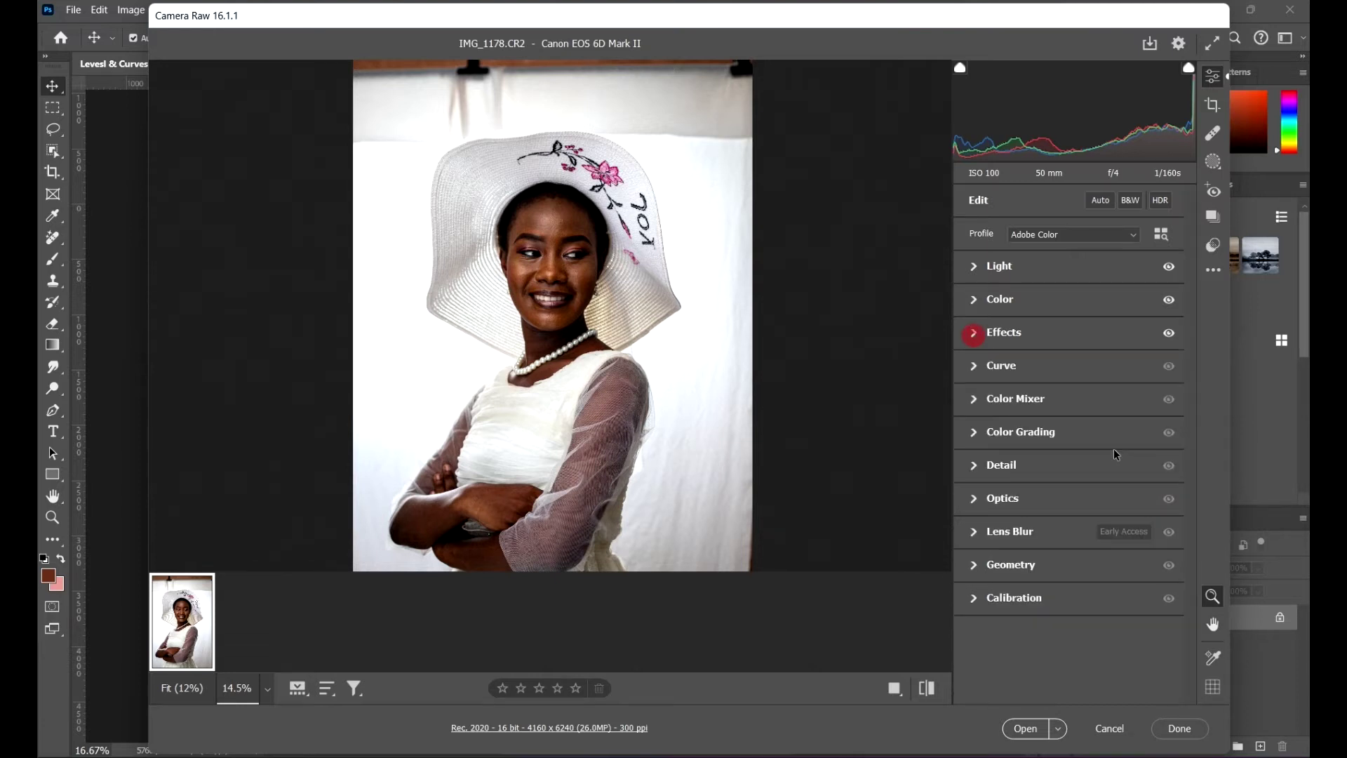
pyautogui.click(981, 376)
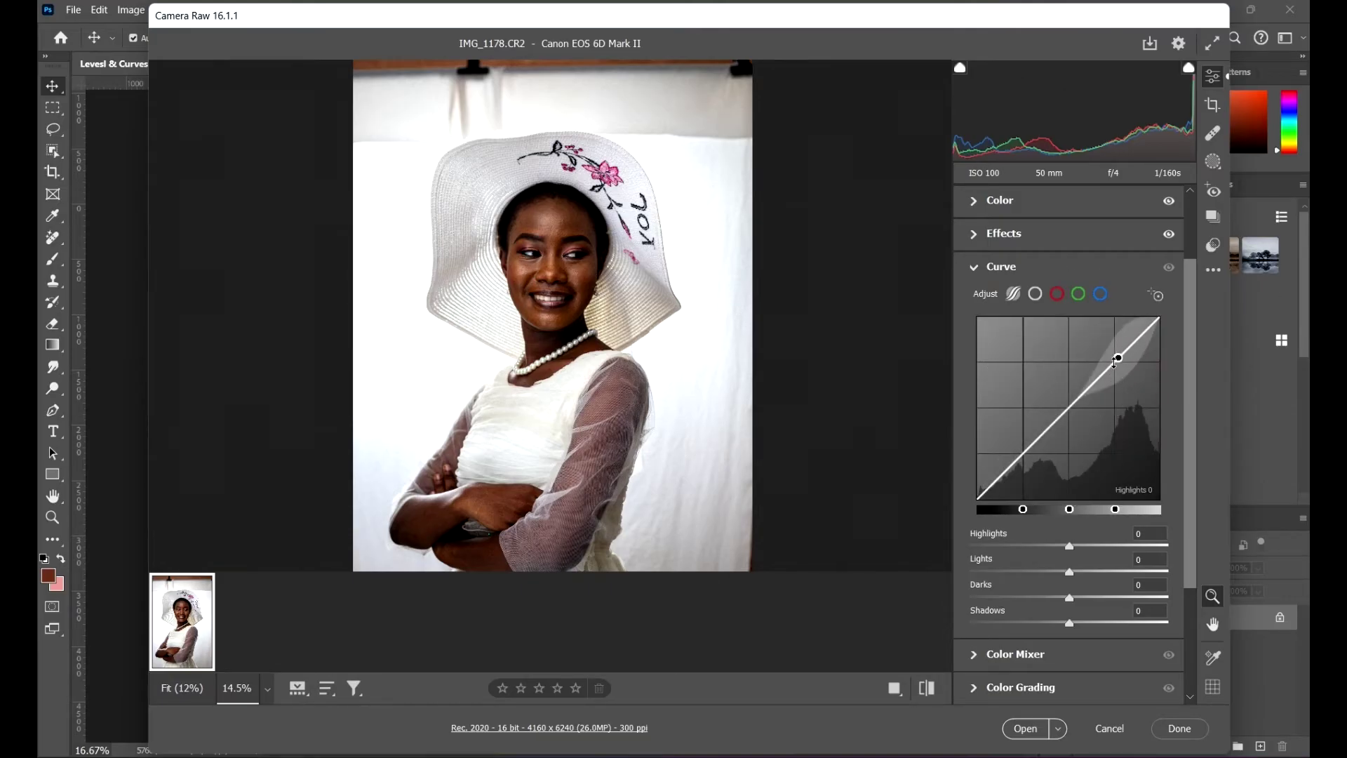
# Try the parametric curve with Highlights at -30 and Darks at +23, and reset all of the photo's edits to default
pyautogui.moveTo(1115, 360); pyautogui.dragTo(1119, 370)
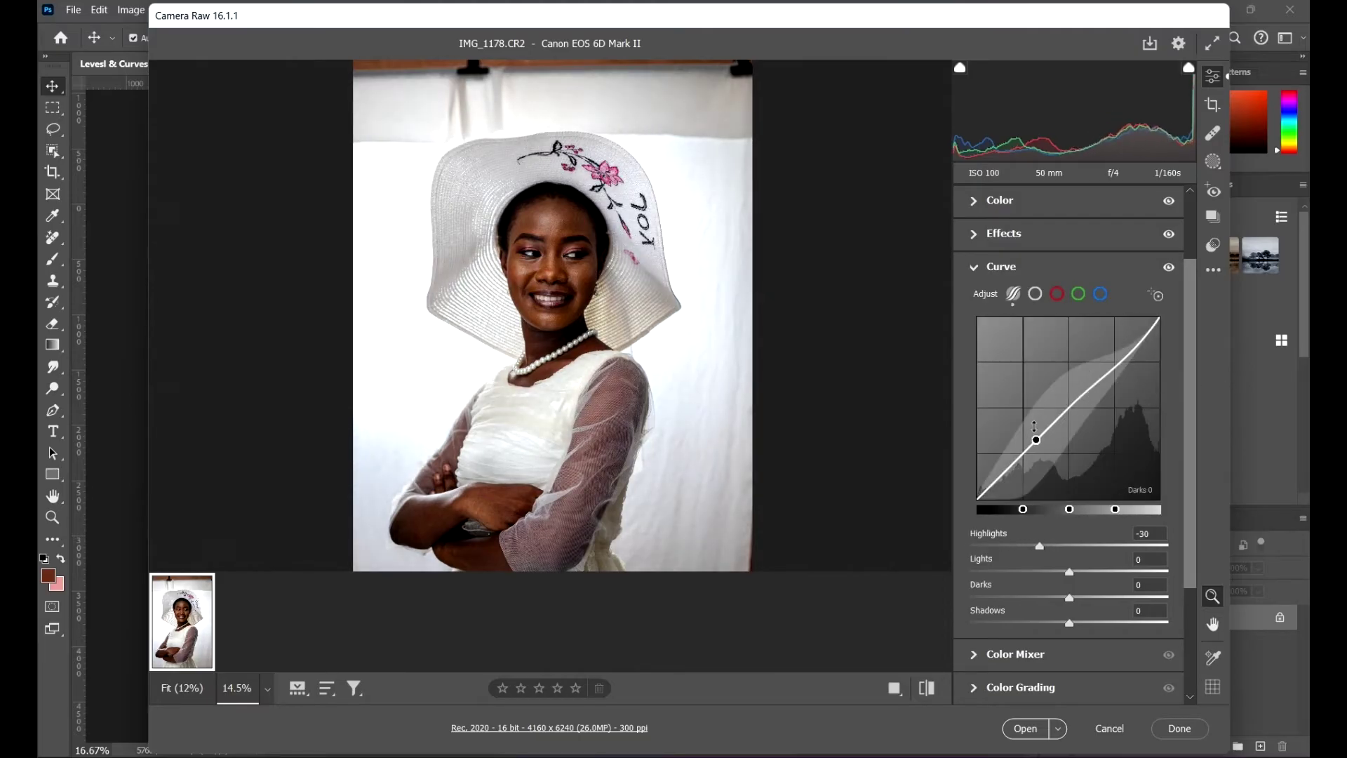
pyautogui.moveTo(1034, 426)
pyautogui.mouseDown()
pyautogui.moveTo(1041, 404)
pyautogui.moveTo(1026, 430)
pyautogui.mouseUp()
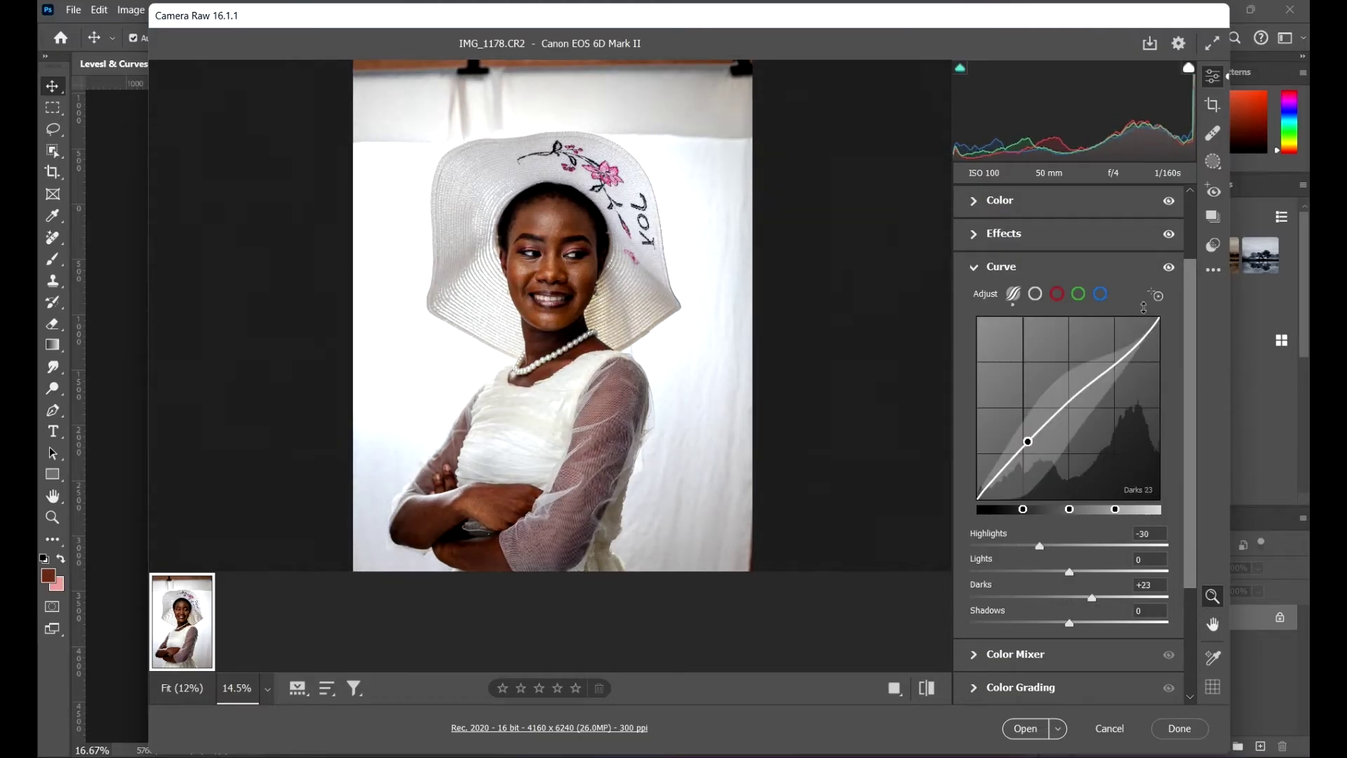
pyautogui.click(1214, 269)
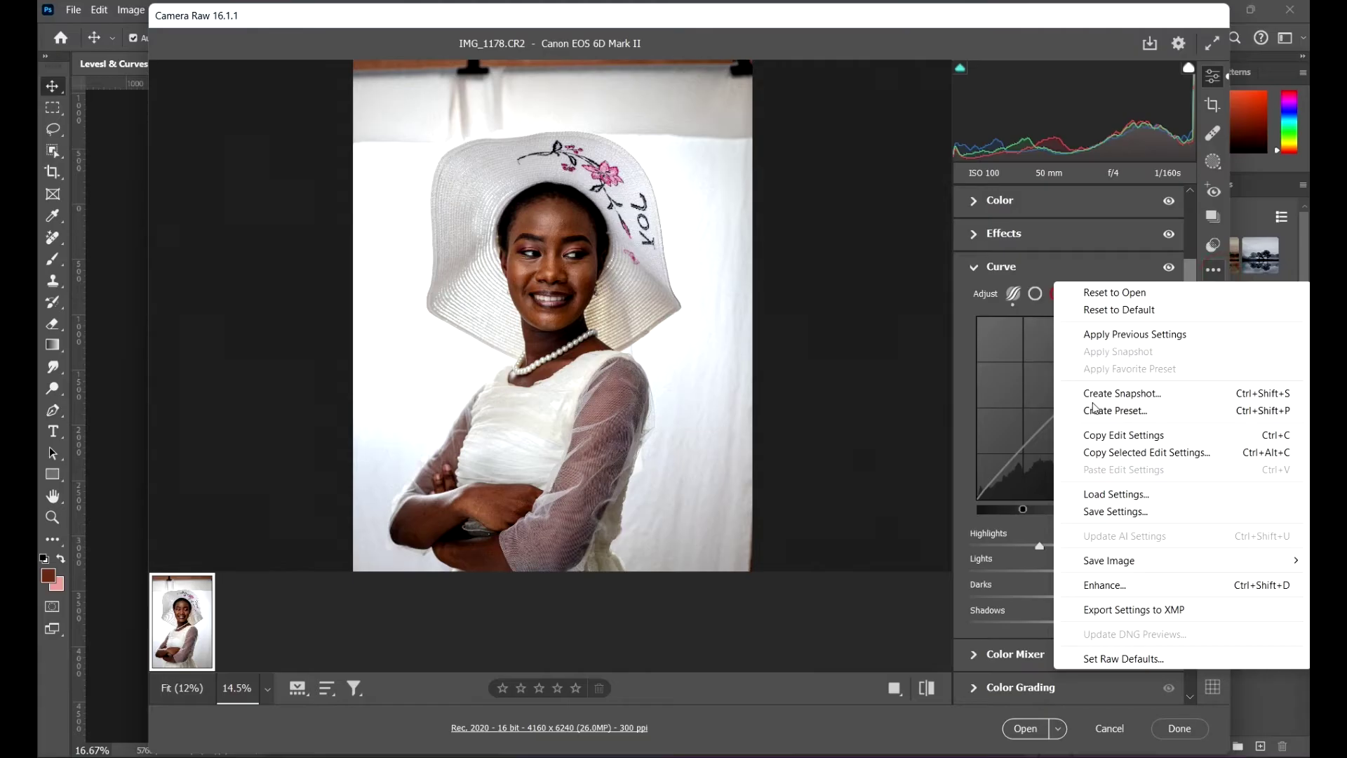
pyautogui.click(1131, 312)
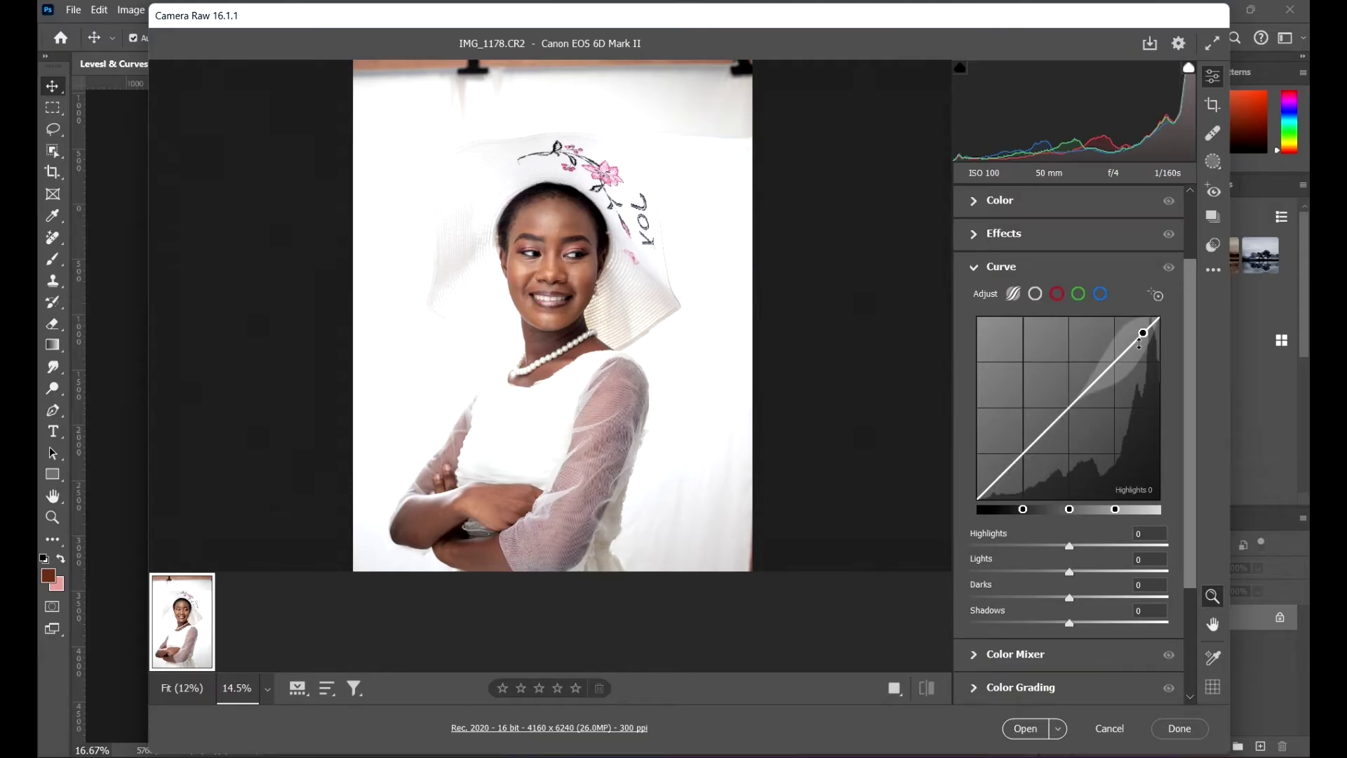
# Shape the parametric curve with Highlights at -37 and Darks at -34
pyautogui.moveTo(1143, 330)
pyautogui.mouseDown()
pyautogui.moveTo(1143, 353)
pyautogui.moveTo(1144, 340)
pyautogui.mouseUp()
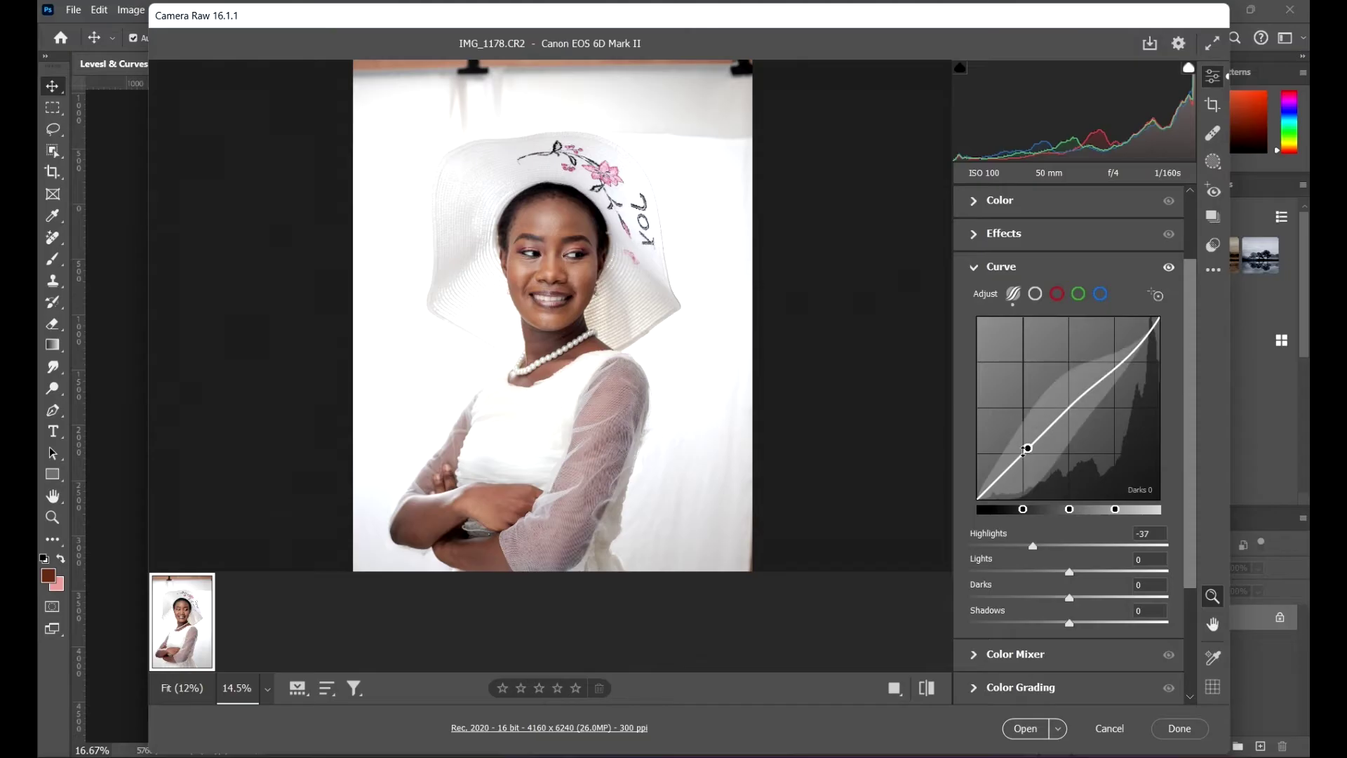
pyautogui.moveTo(1025, 442); pyautogui.dragTo(1029, 465)
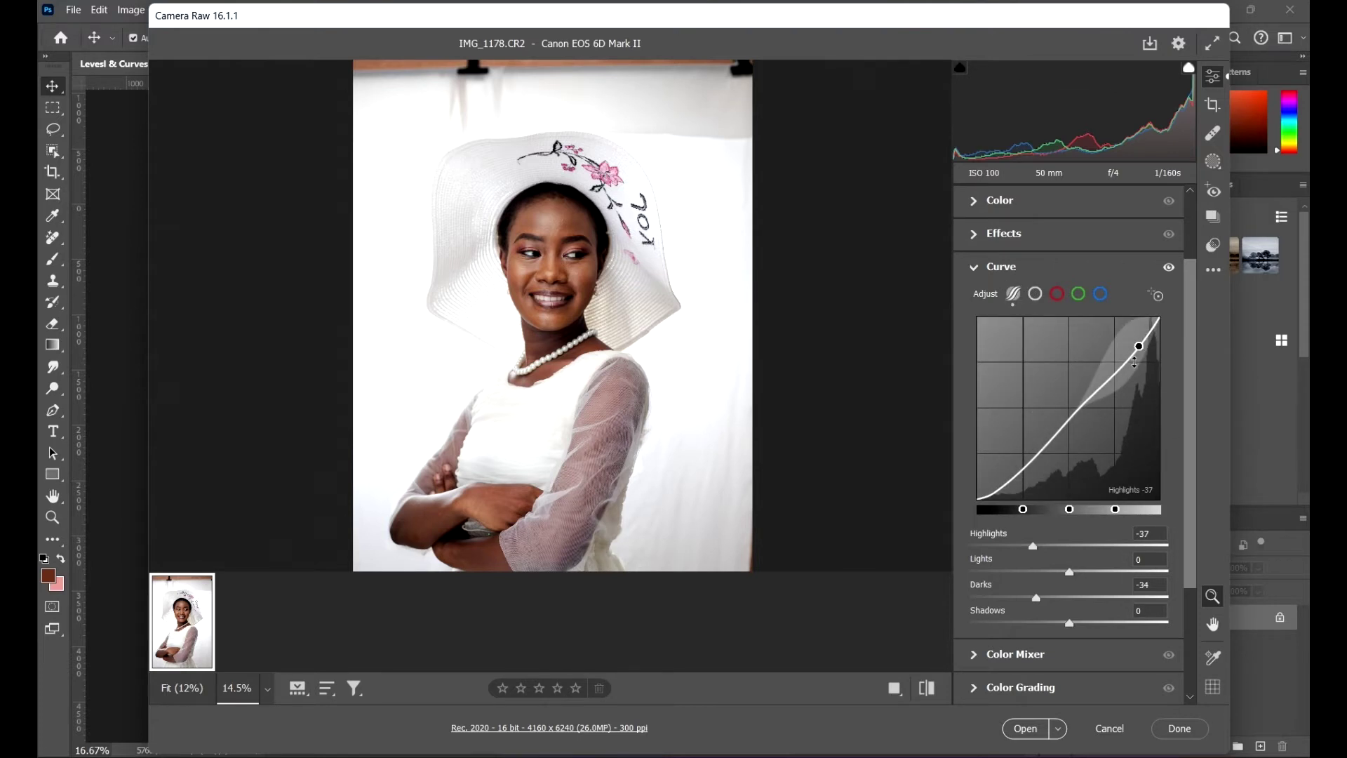
# Go through the point curve channels, and bend the blue channel's curve with points at input 195, output 211 and input 70, output 43
pyautogui.click(1036, 295)
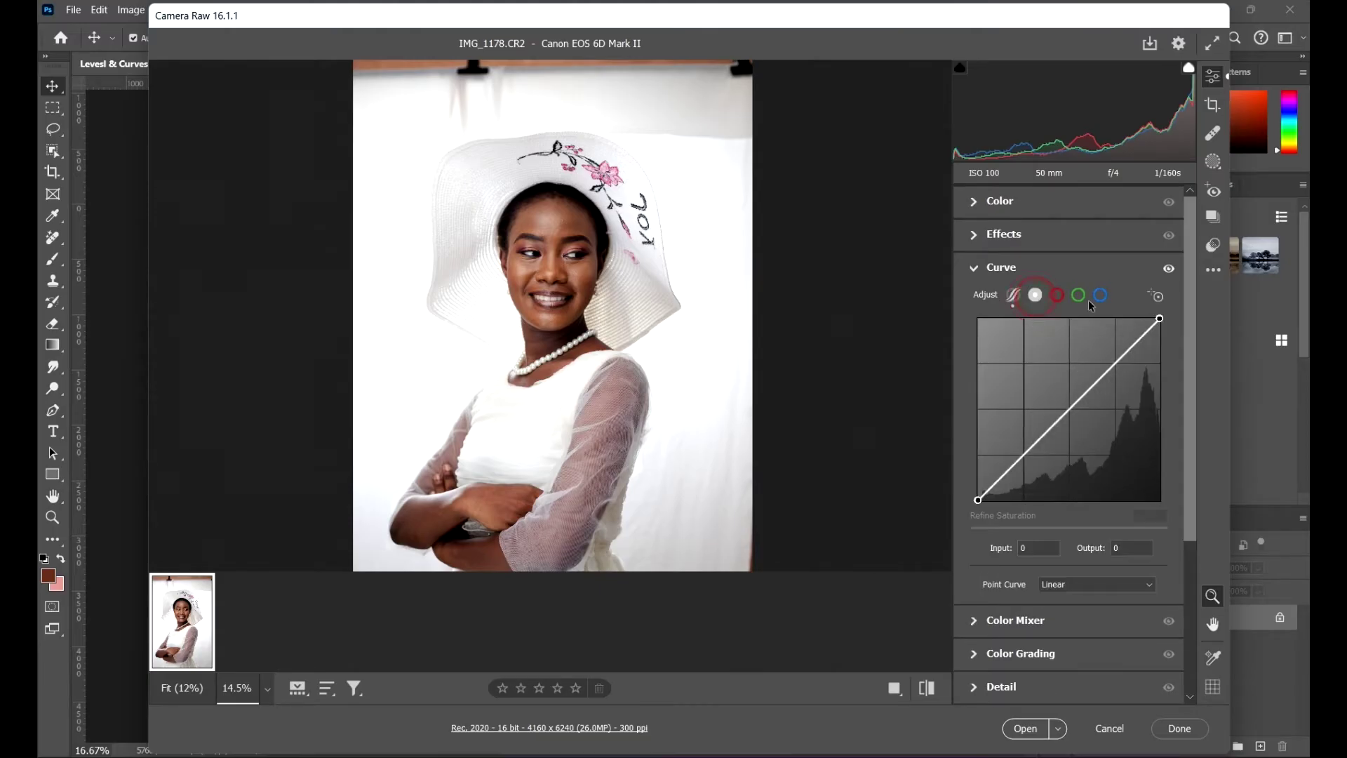
pyautogui.click(1058, 295)
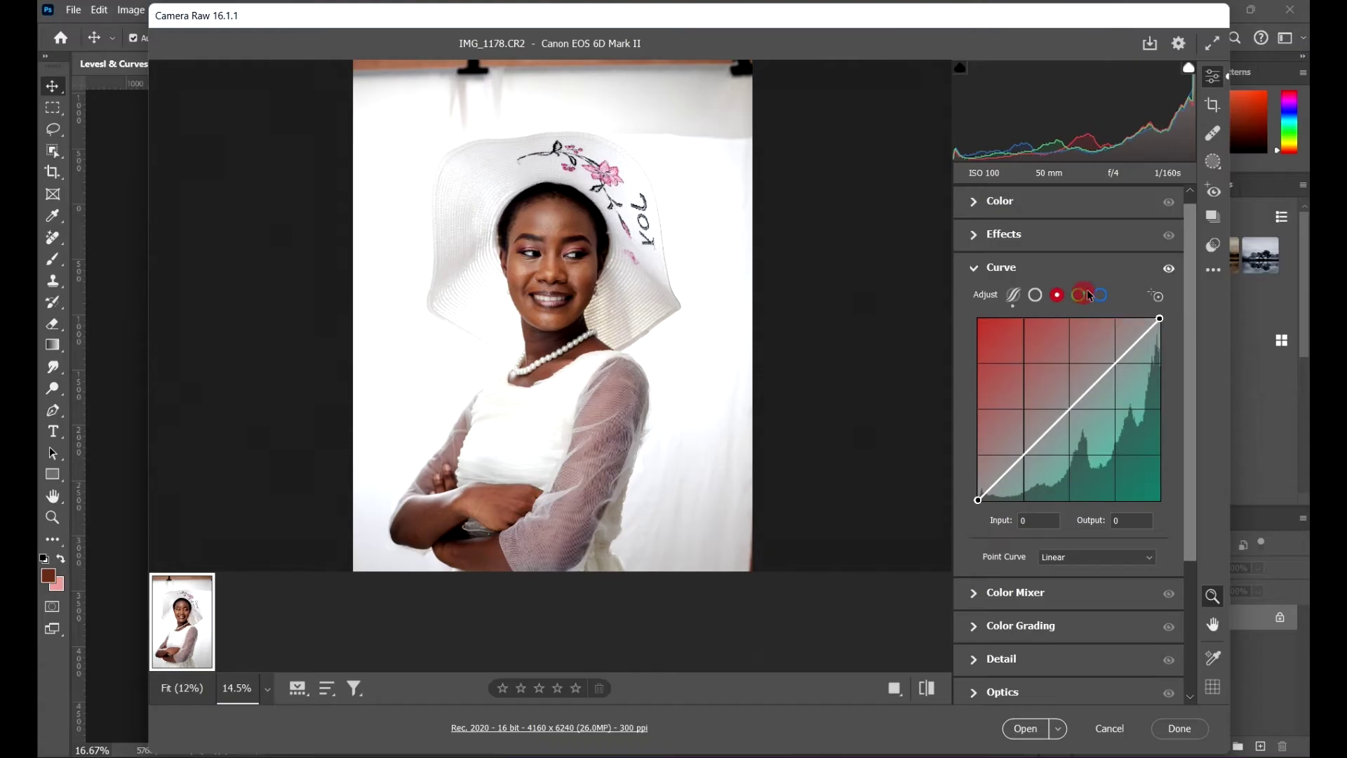
pyautogui.click(1086, 292)
pyautogui.click(1102, 296)
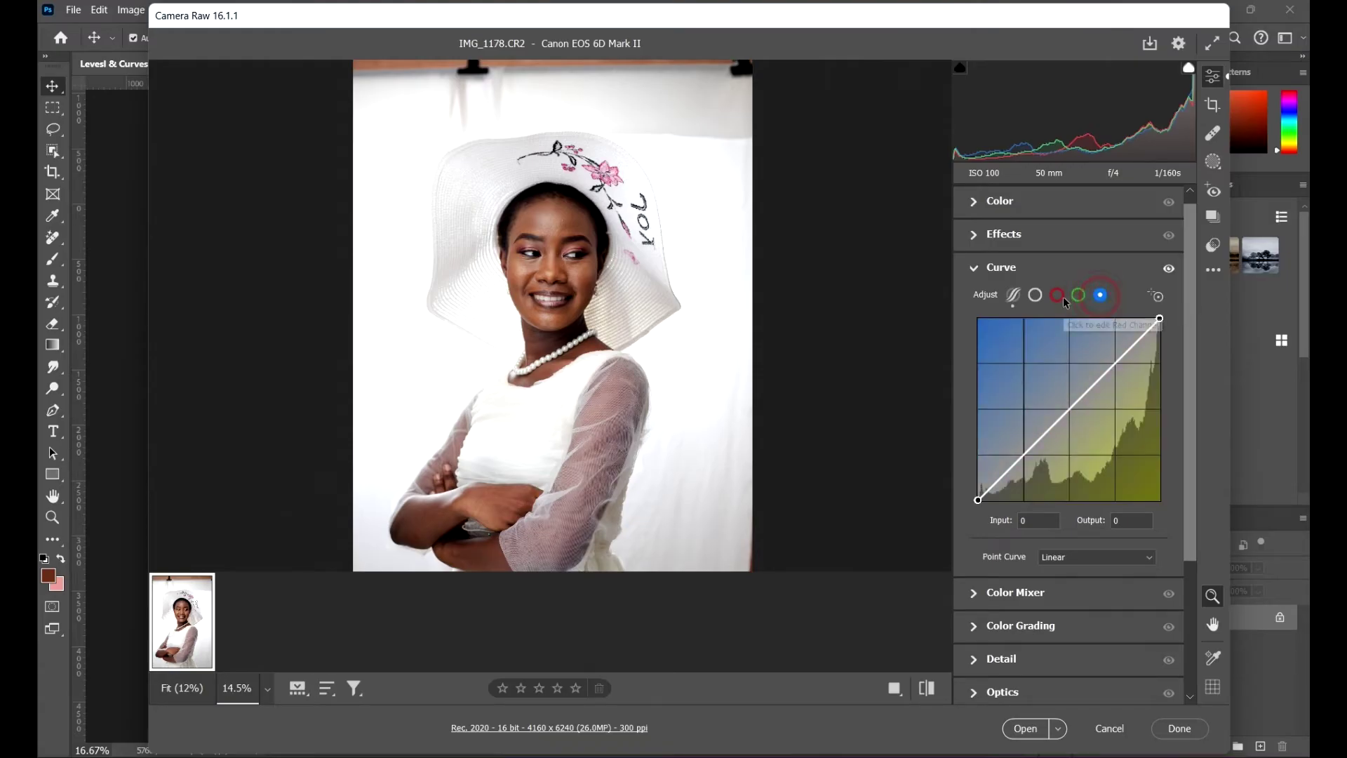
pyautogui.moveTo(1118, 353); pyautogui.dragTo(1117, 349)
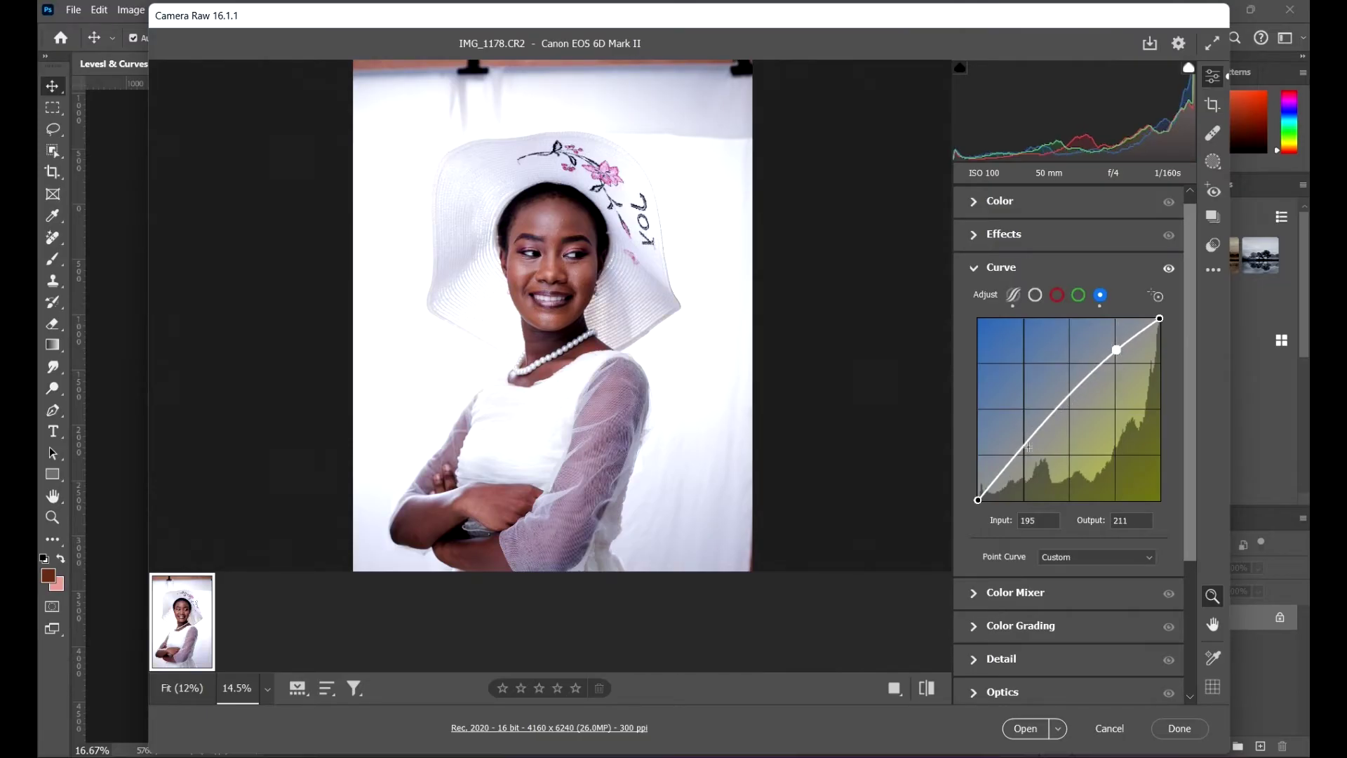
pyautogui.moveTo(1026, 451); pyautogui.dragTo(1033, 468)
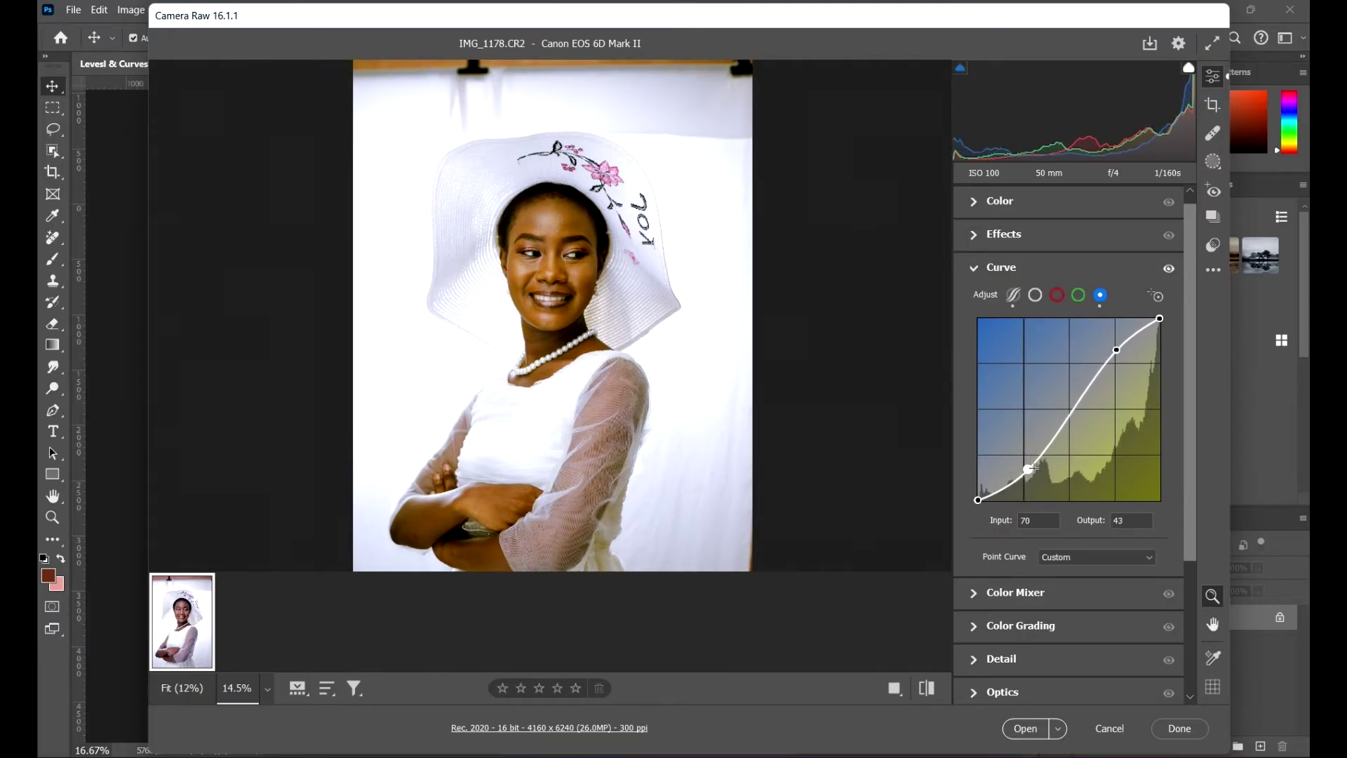
# Switch the point curve to the green channel
pyautogui.click(1079, 295)
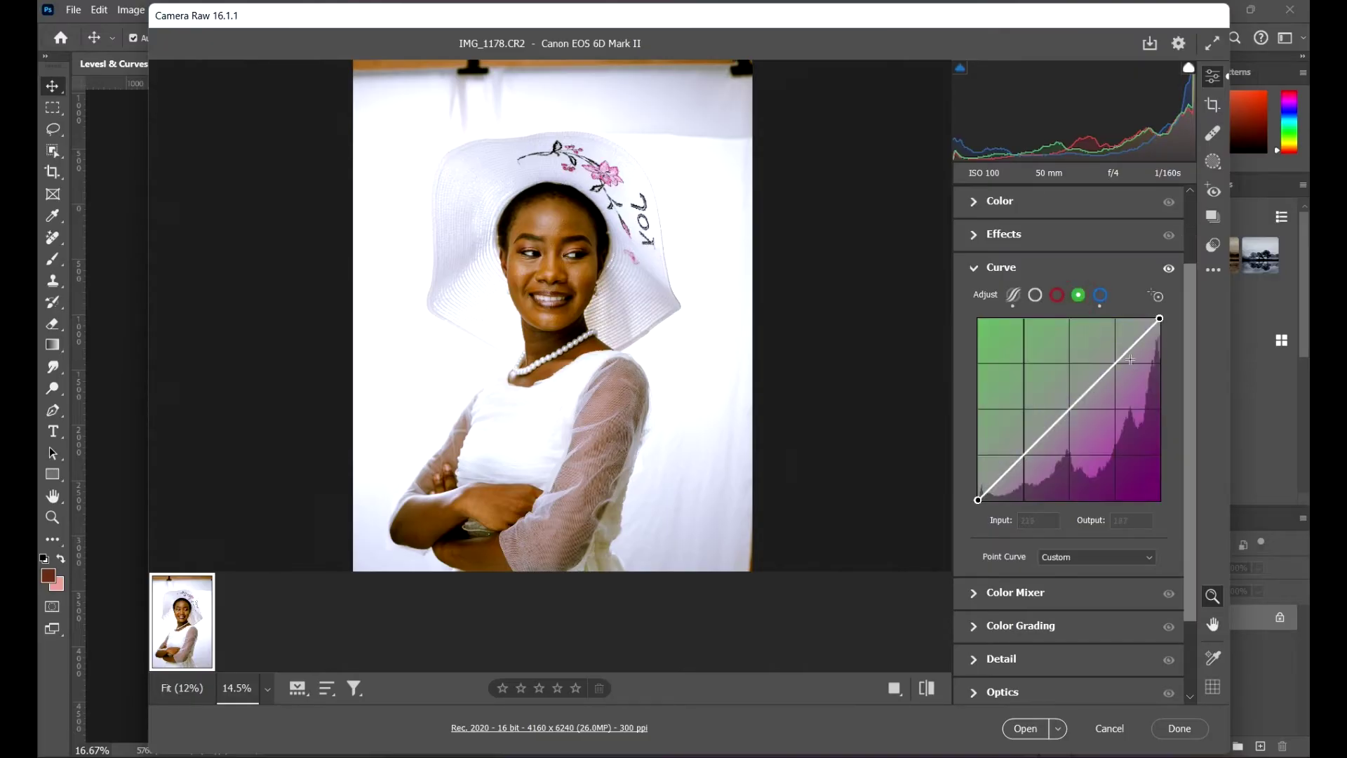
# Shape the green channel curve with a highlight point at input 193, output 206 and a shadow point at input 79, output 69
pyautogui.moveTo(1127, 357); pyautogui.dragTo(1116, 353)
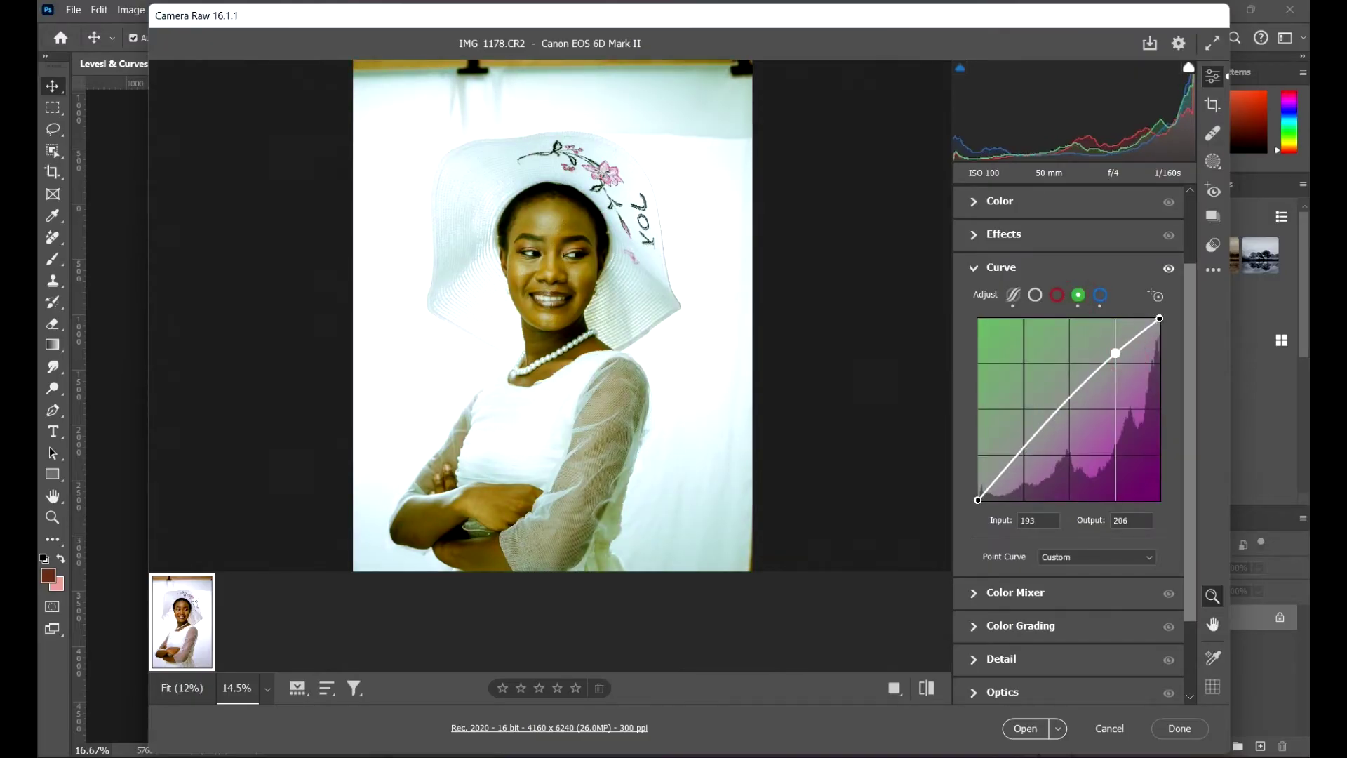
pyautogui.moveTo(1026, 436); pyautogui.dragTo(1034, 451)
pyautogui.click(1057, 295)
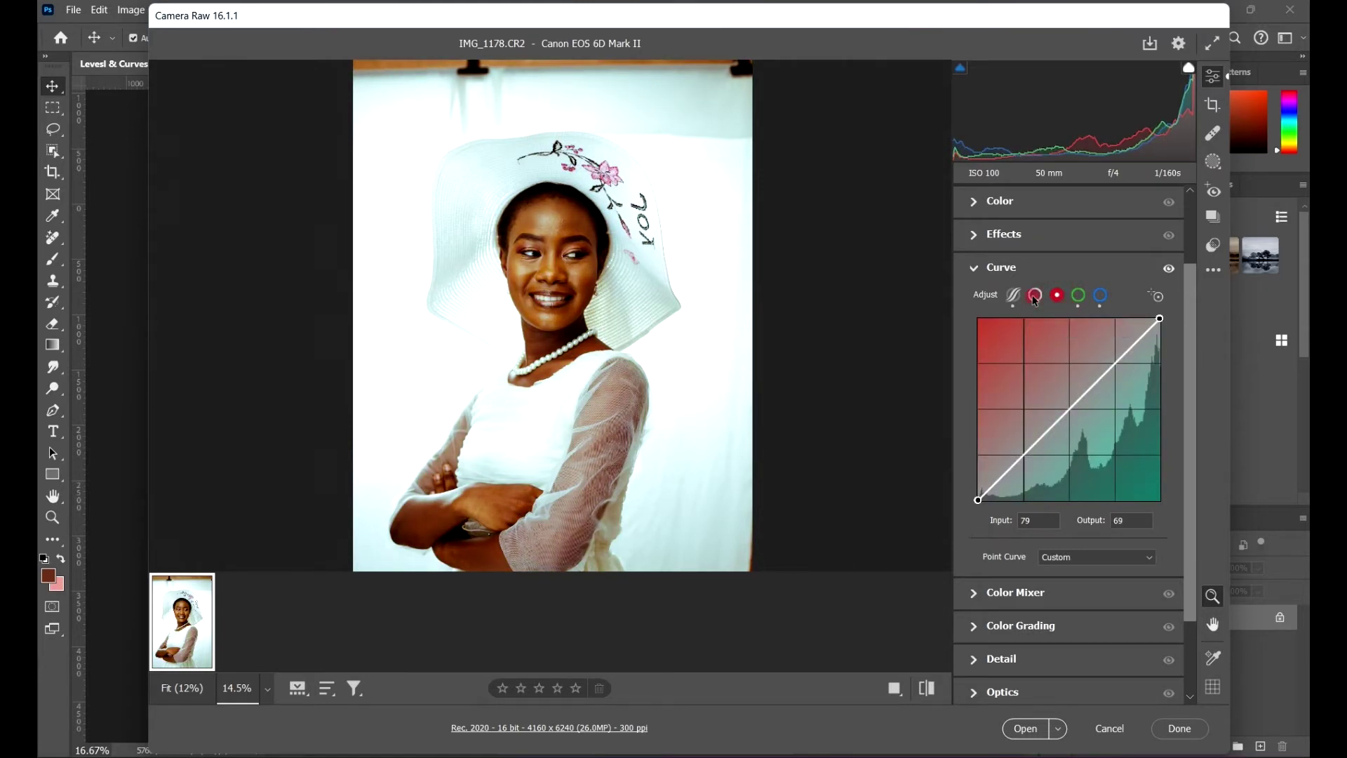
# Form an S-shape on the main point curve with points at input 198, output 214 and input 113, output 107
pyautogui.click(1035, 295)
pyautogui.moveTo(1127, 348); pyautogui.dragTo(1118, 347)
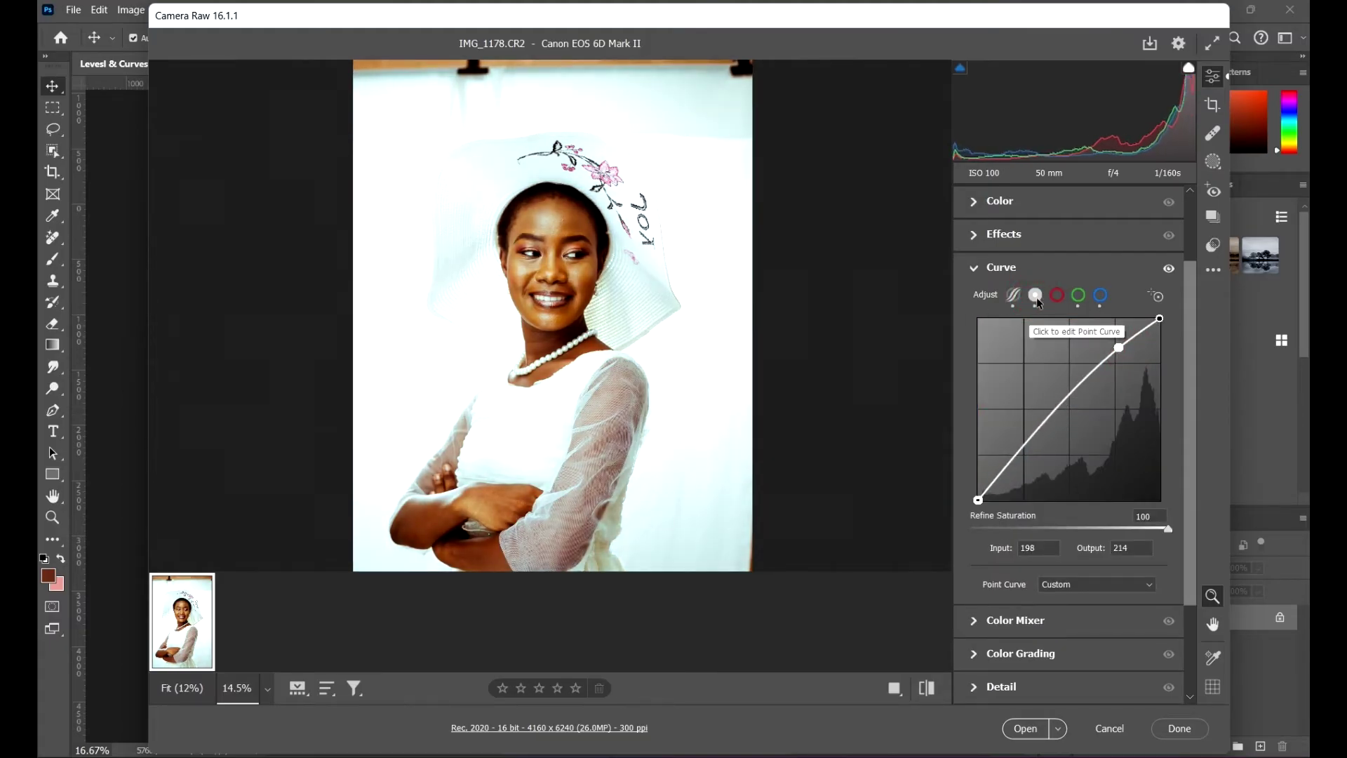
pyautogui.moveTo(1055, 419); pyautogui.dragTo(1059, 424)
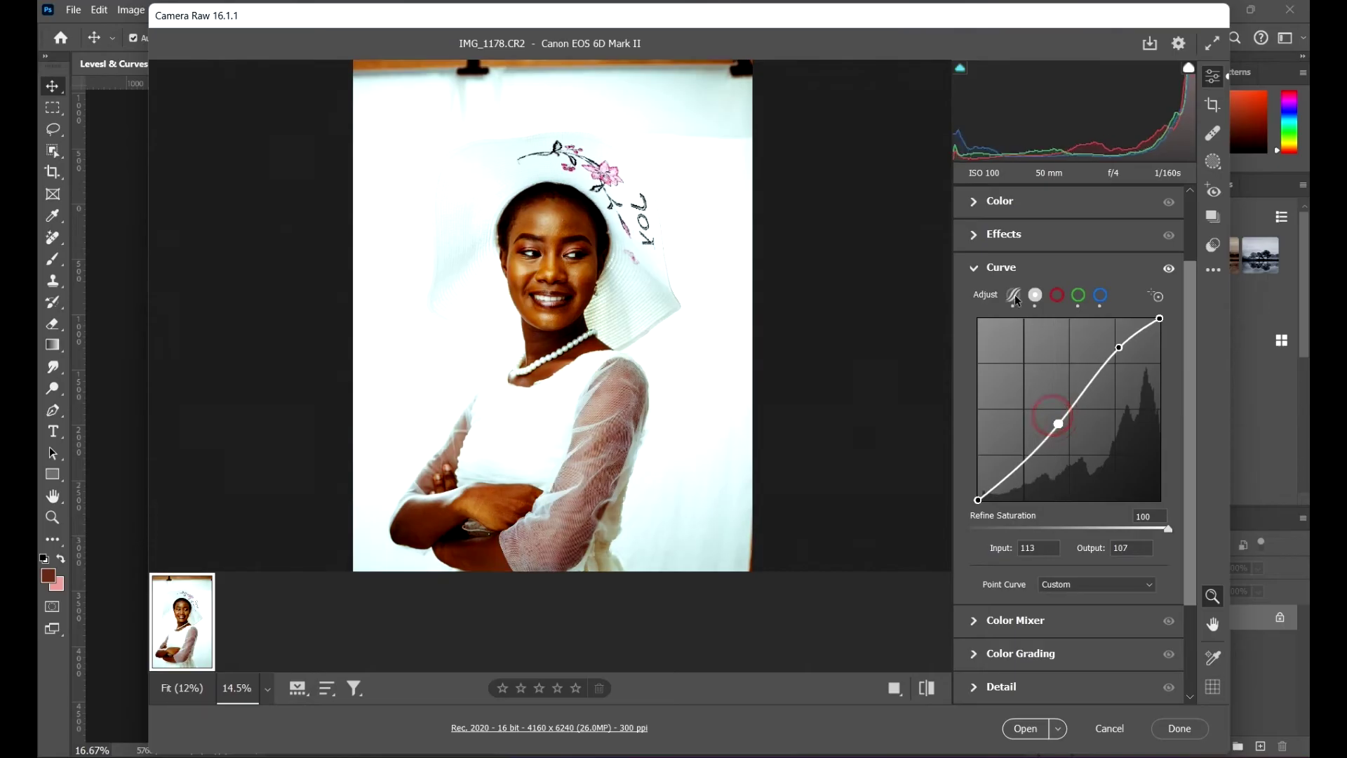
# Switch to the parametric curve and reset all the photo's edits to the default settings
pyautogui.click(1013, 301)
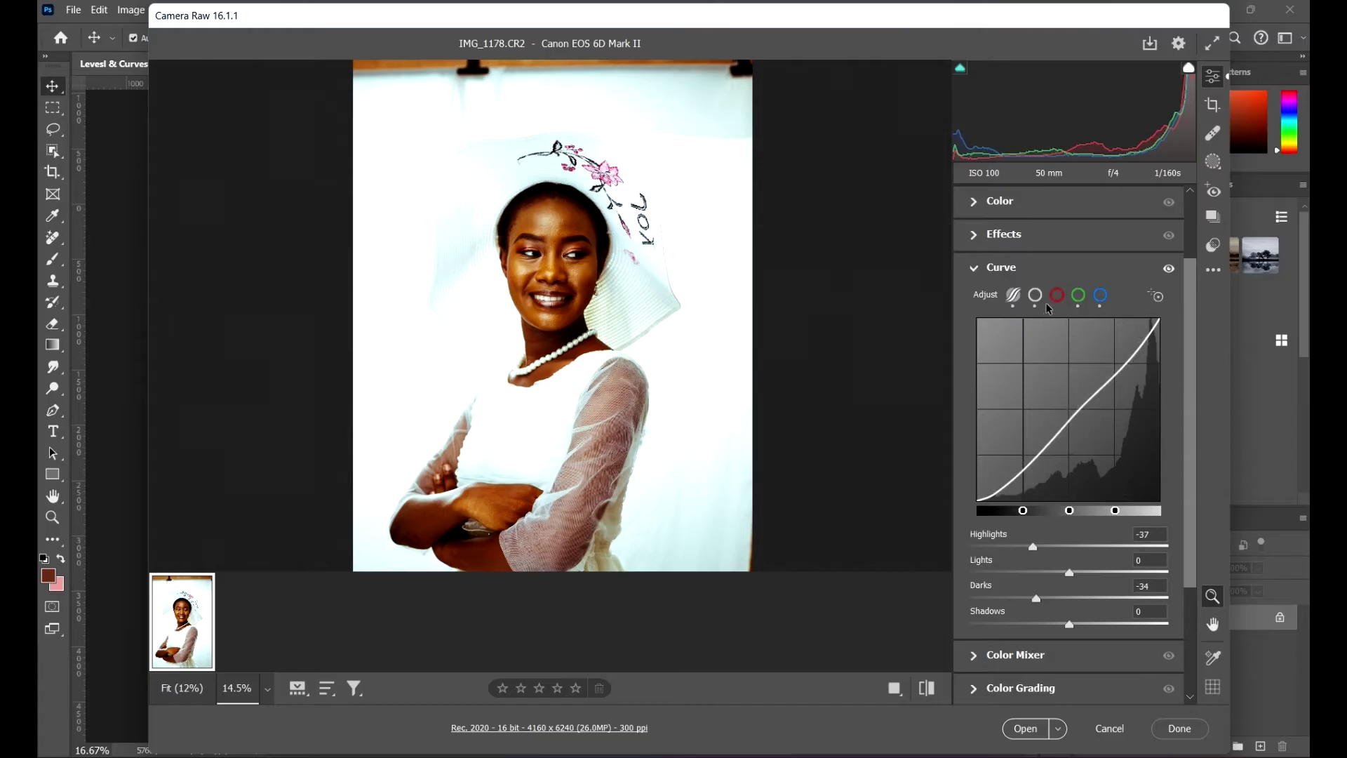
pyautogui.click(1214, 269)
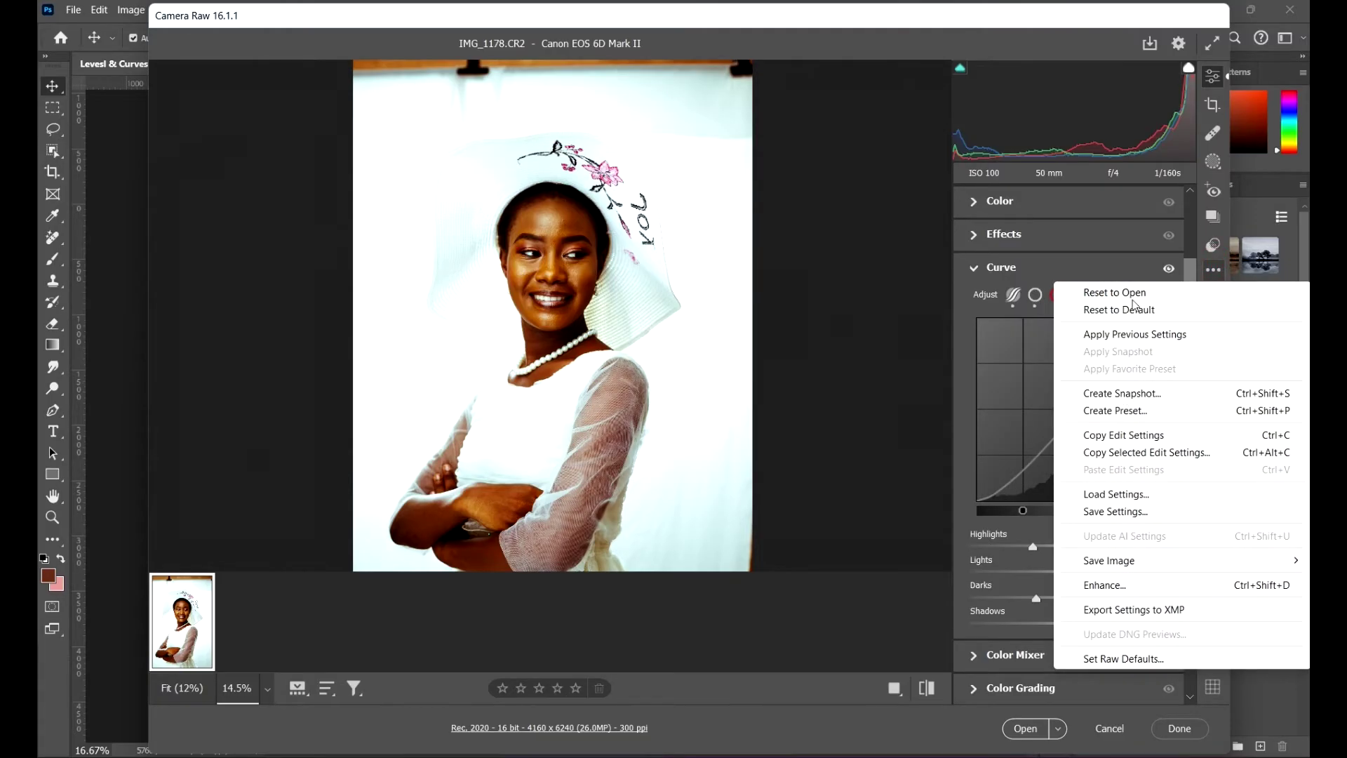
pyautogui.click(1122, 312)
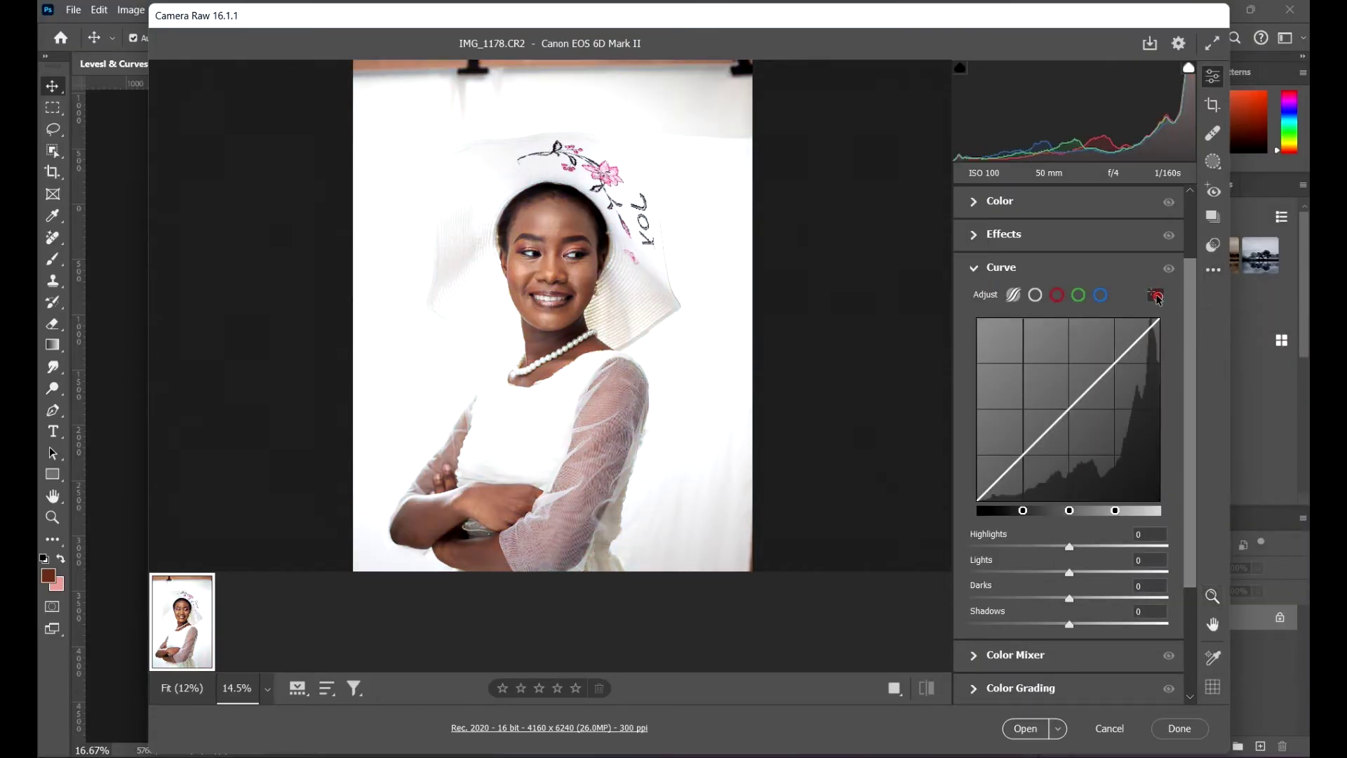
# Darken the highlights to -46 by sampling the bright hat area with the curve's targeted adjustment tool
pyautogui.click(1154, 296)
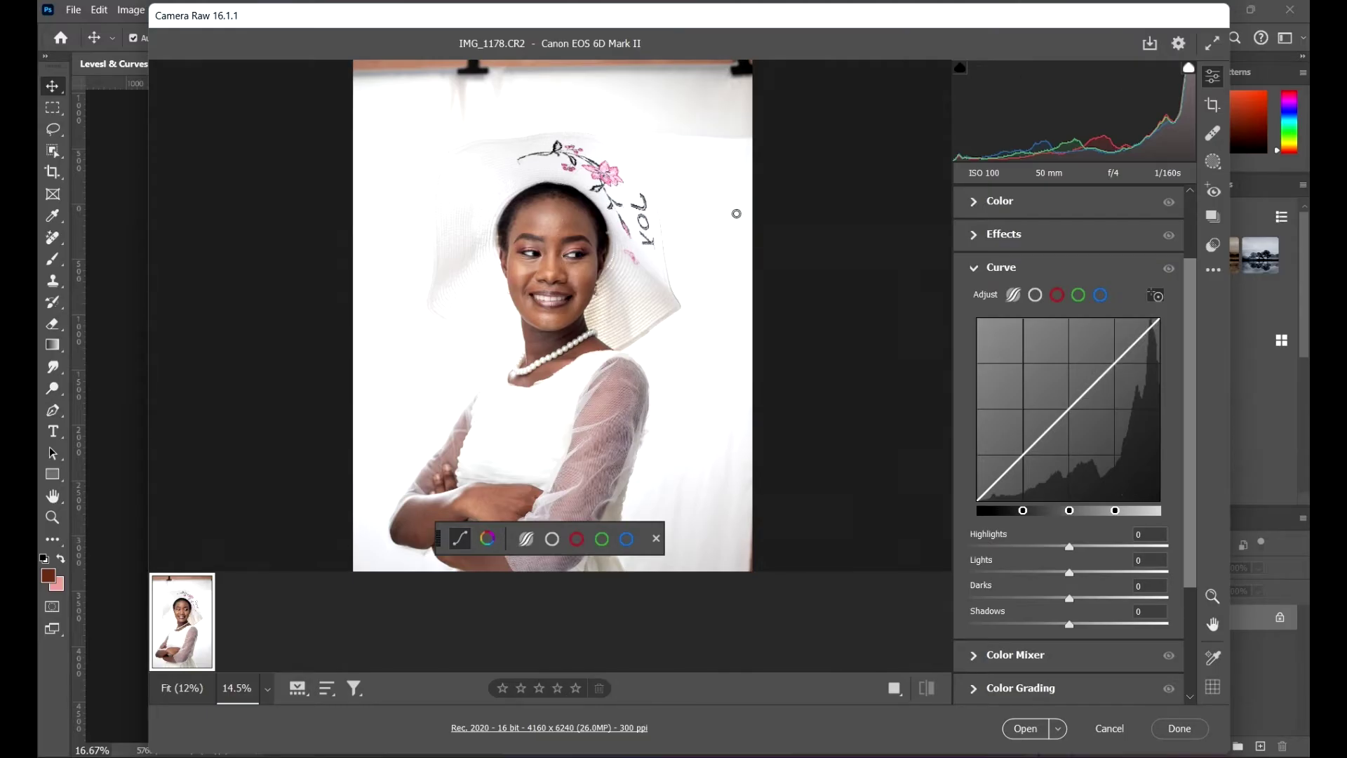
pyautogui.click(667, 182)
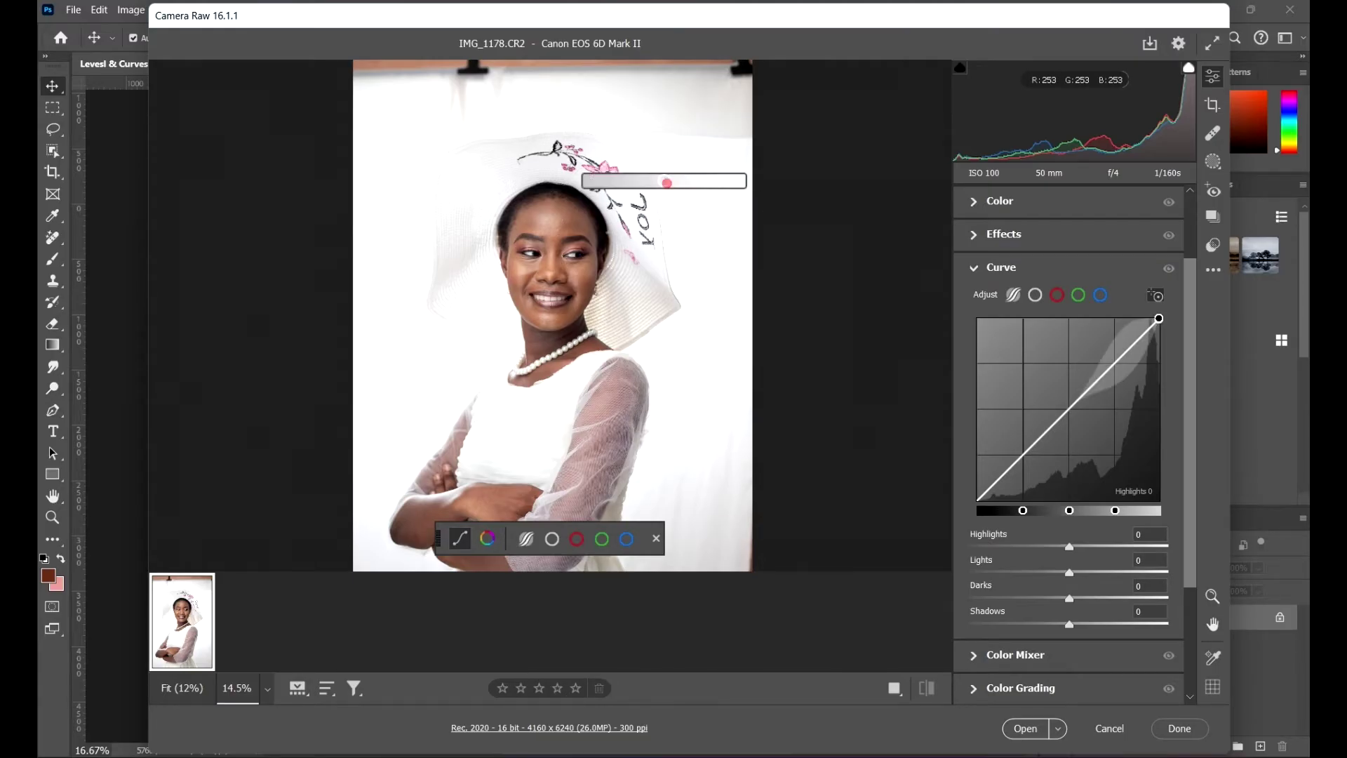
pyautogui.moveTo(664, 181); pyautogui.dragTo(631, 181)
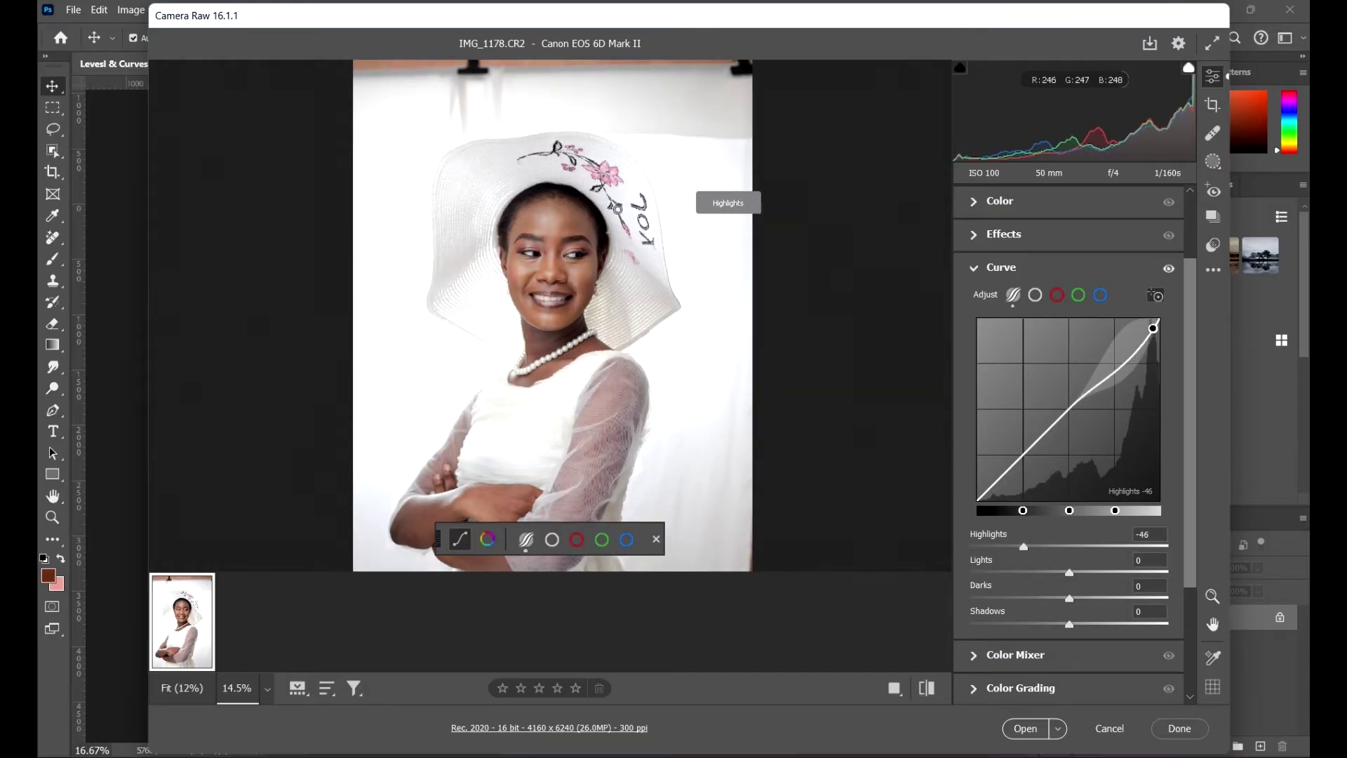
# Adjust the parametric curve to Lights +15, Shadows -19 and Highlights +12, and turn off targeted adjustment
pyautogui.scroll(1, 562, 223)
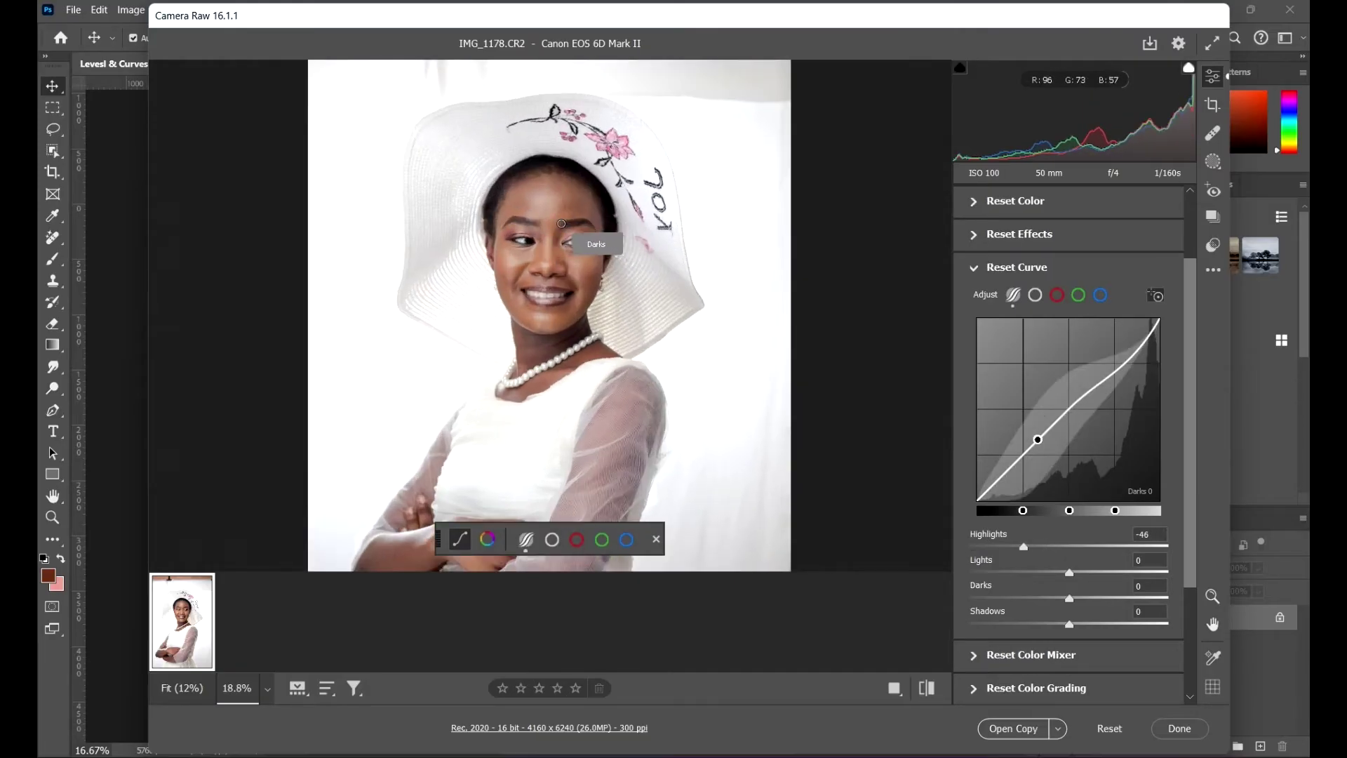
pyautogui.scroll(3, 553, 204)
pyautogui.scroll(5, 588, 162)
pyautogui.scroll(-5, 593, 179)
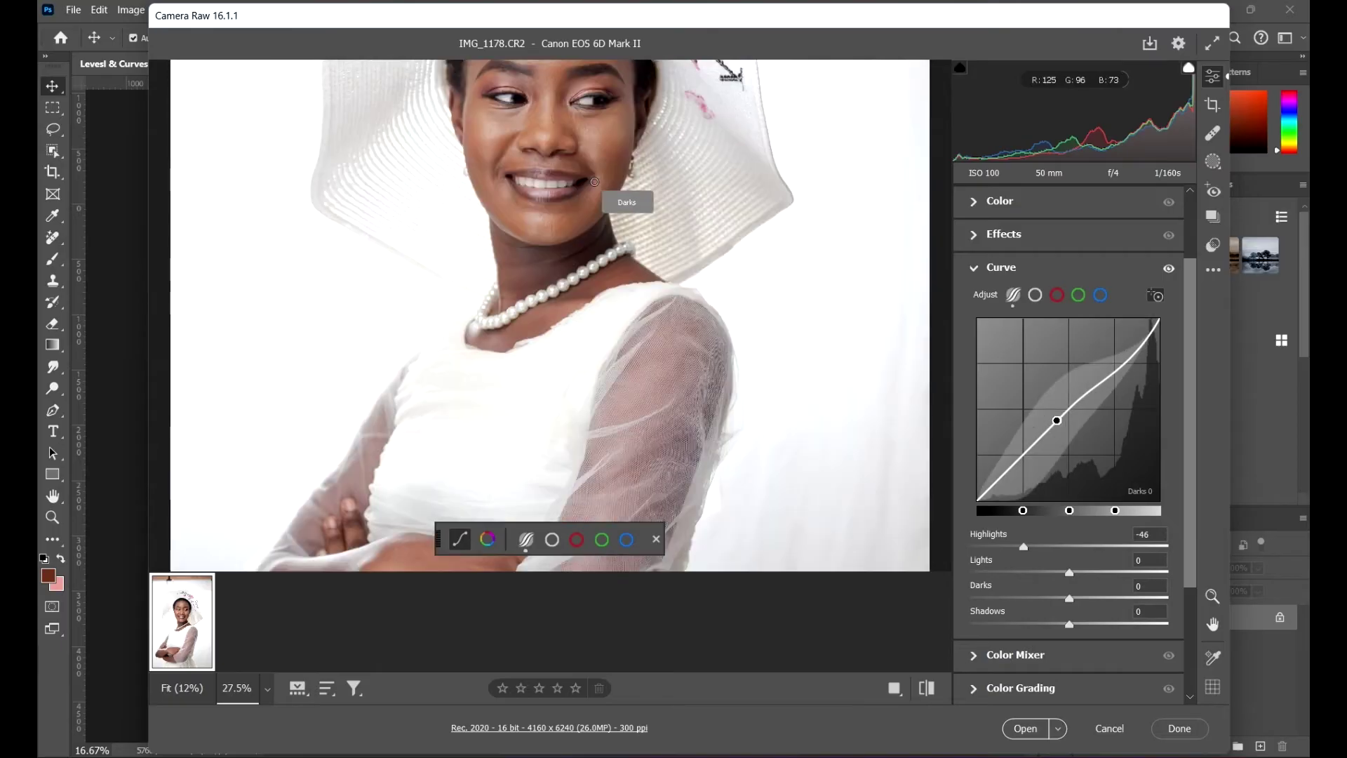
pyautogui.scroll(5, 594, 182)
pyautogui.scroll(1, 545, 213)
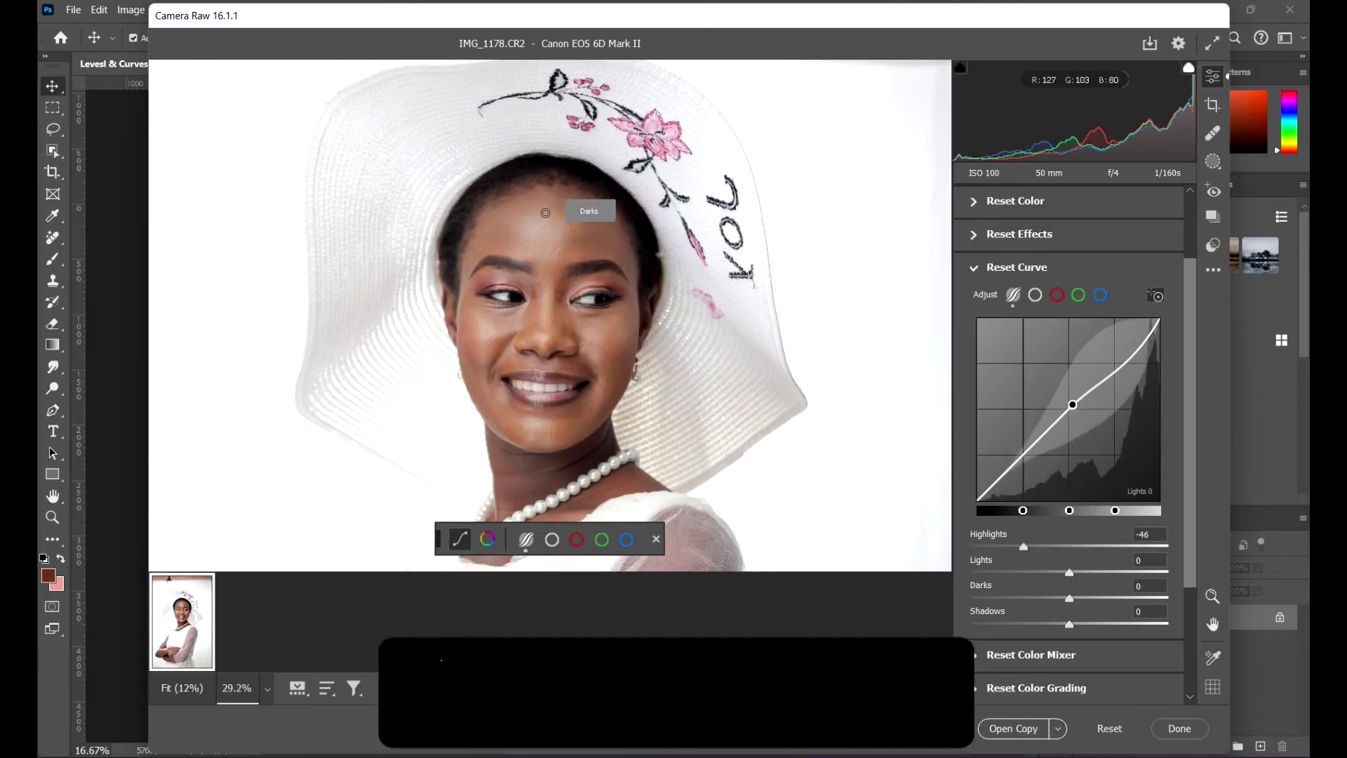
pyautogui.scroll(2, 545, 213)
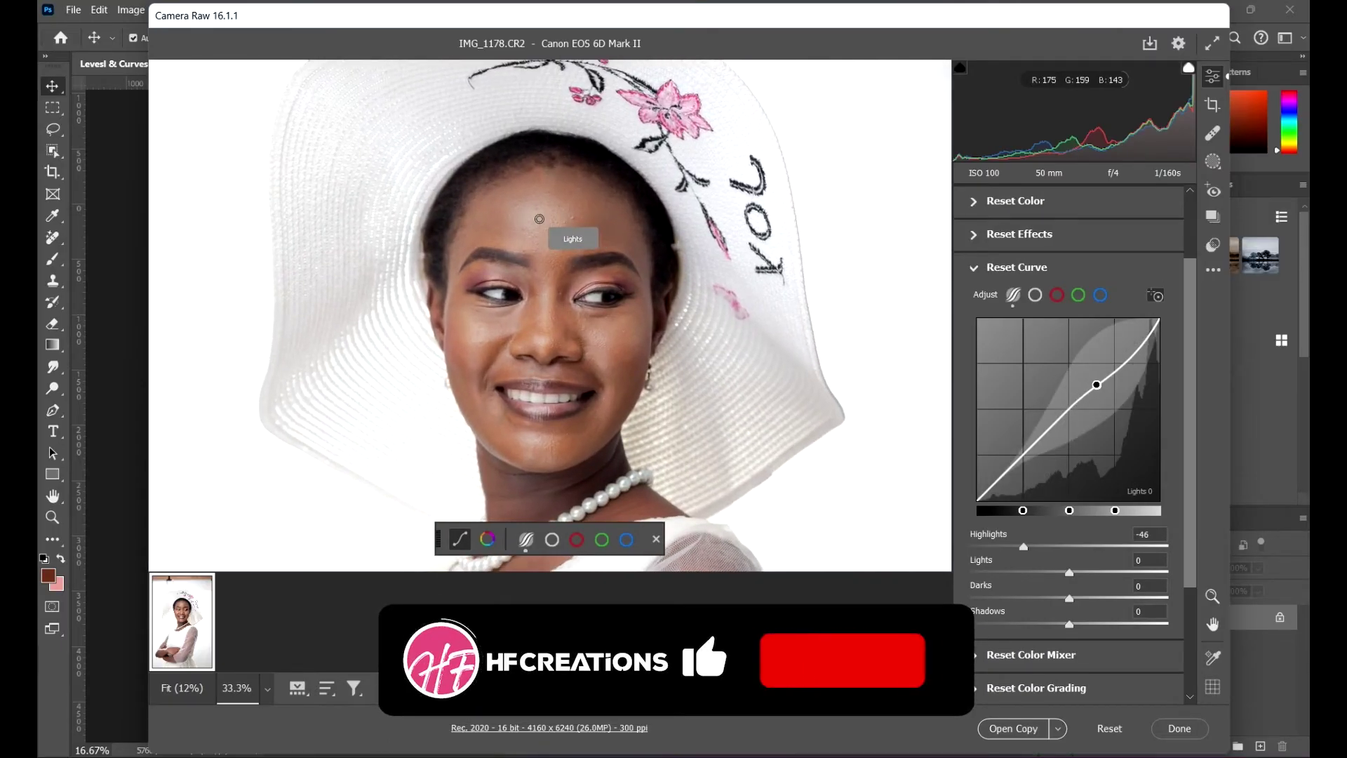
pyautogui.scroll(6, 539, 218)
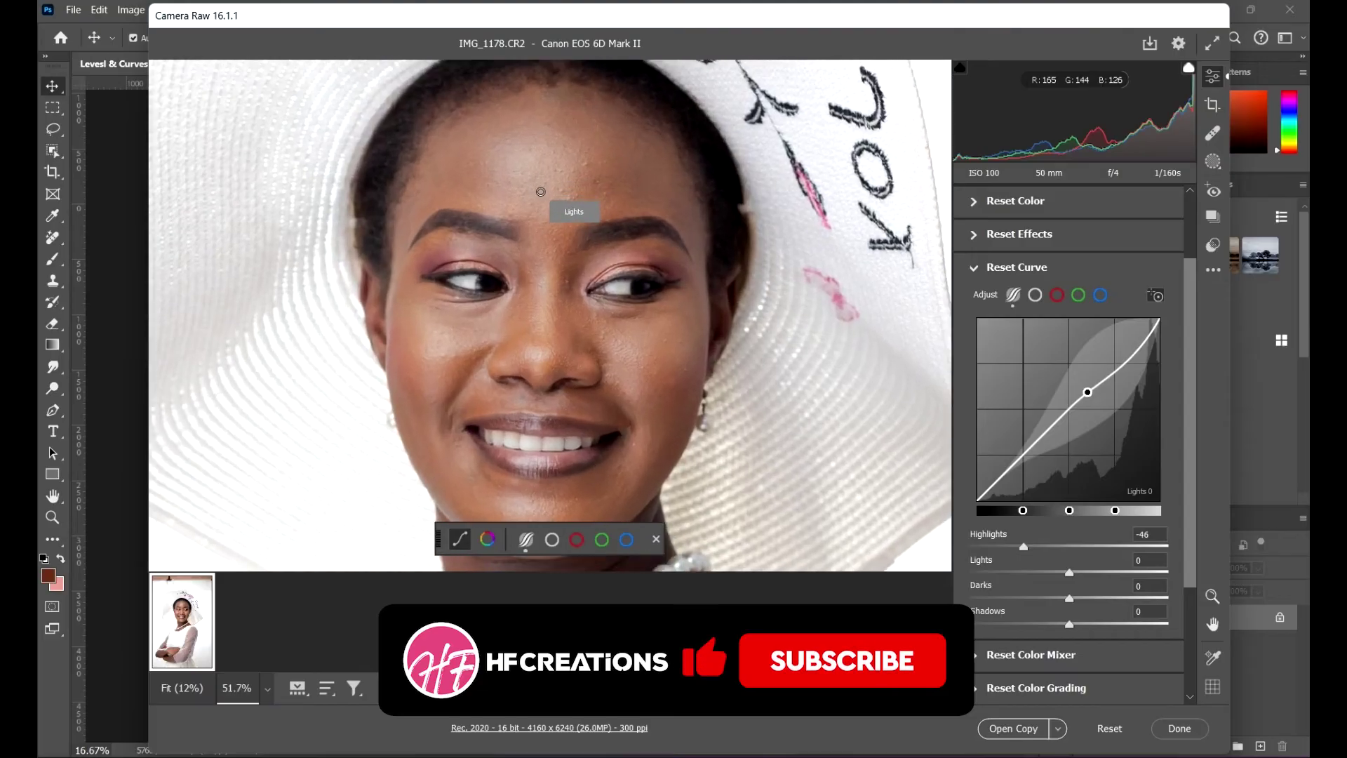
pyautogui.scroll(-4, 540, 192)
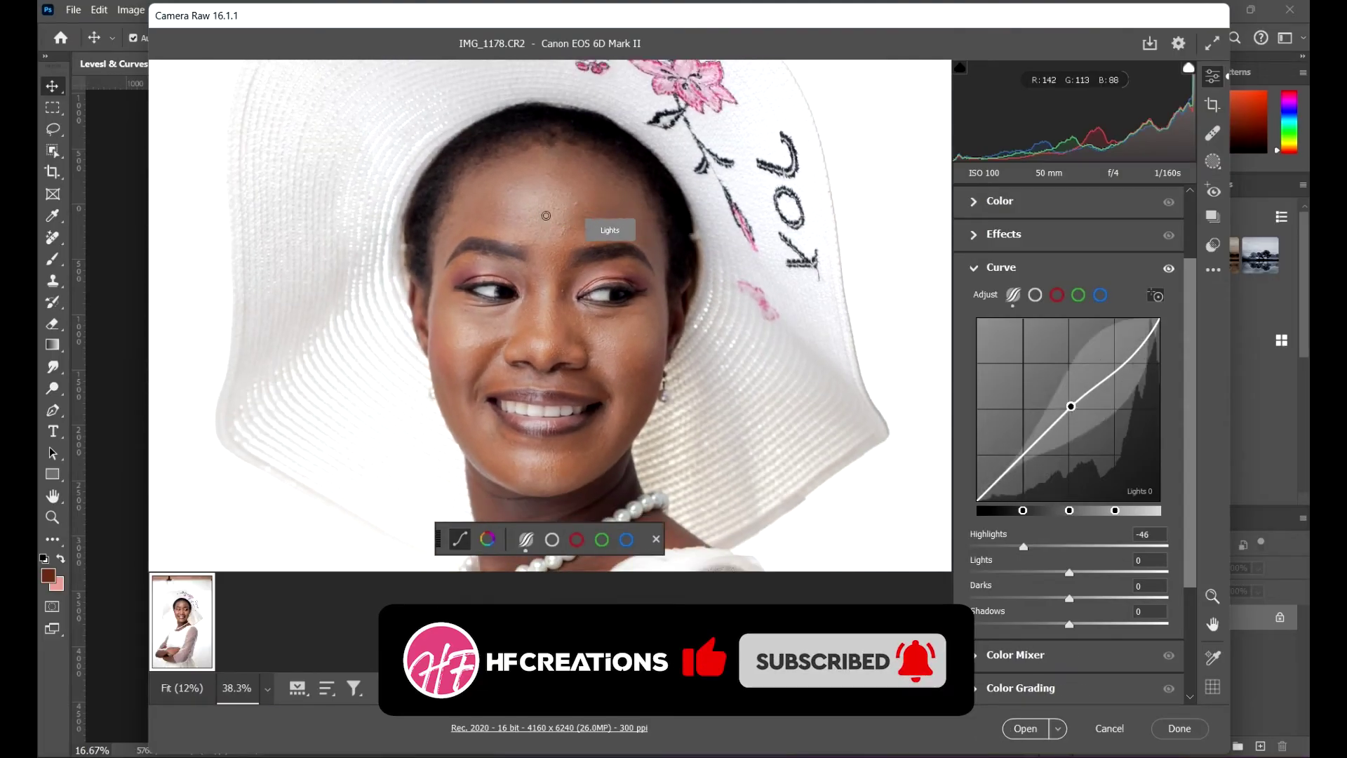
pyautogui.moveTo(546, 215)
pyautogui.mouseDown()
pyautogui.moveTo(531, 200)
pyautogui.moveTo(570, 200)
pyautogui.moveTo(491, 201)
pyautogui.moveTo(542, 201)
pyautogui.mouseUp()
pyautogui.moveTo(650, 174)
pyautogui.mouseDown()
pyautogui.moveTo(605, 174)
pyautogui.moveTo(634, 172)
pyautogui.mouseUp()
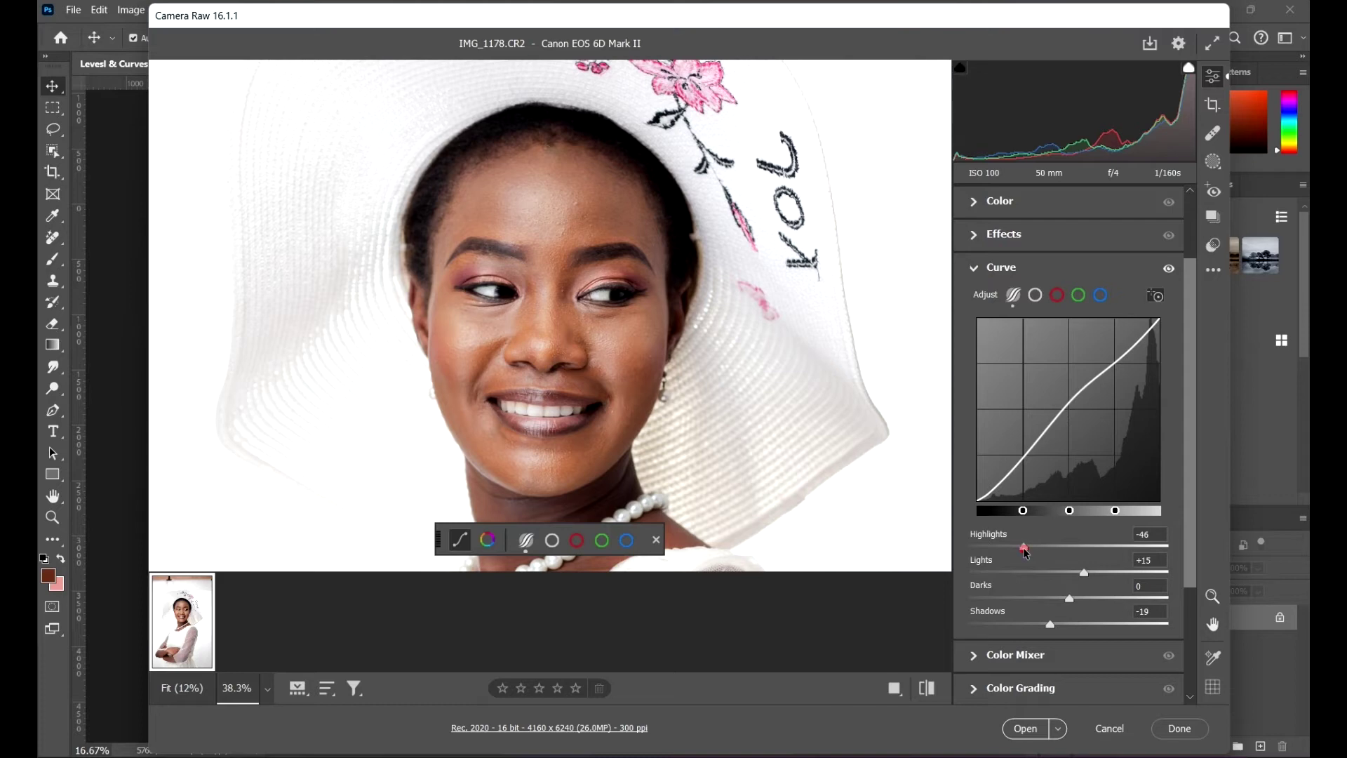
pyautogui.moveTo(1024, 552); pyautogui.dragTo(1081, 552)
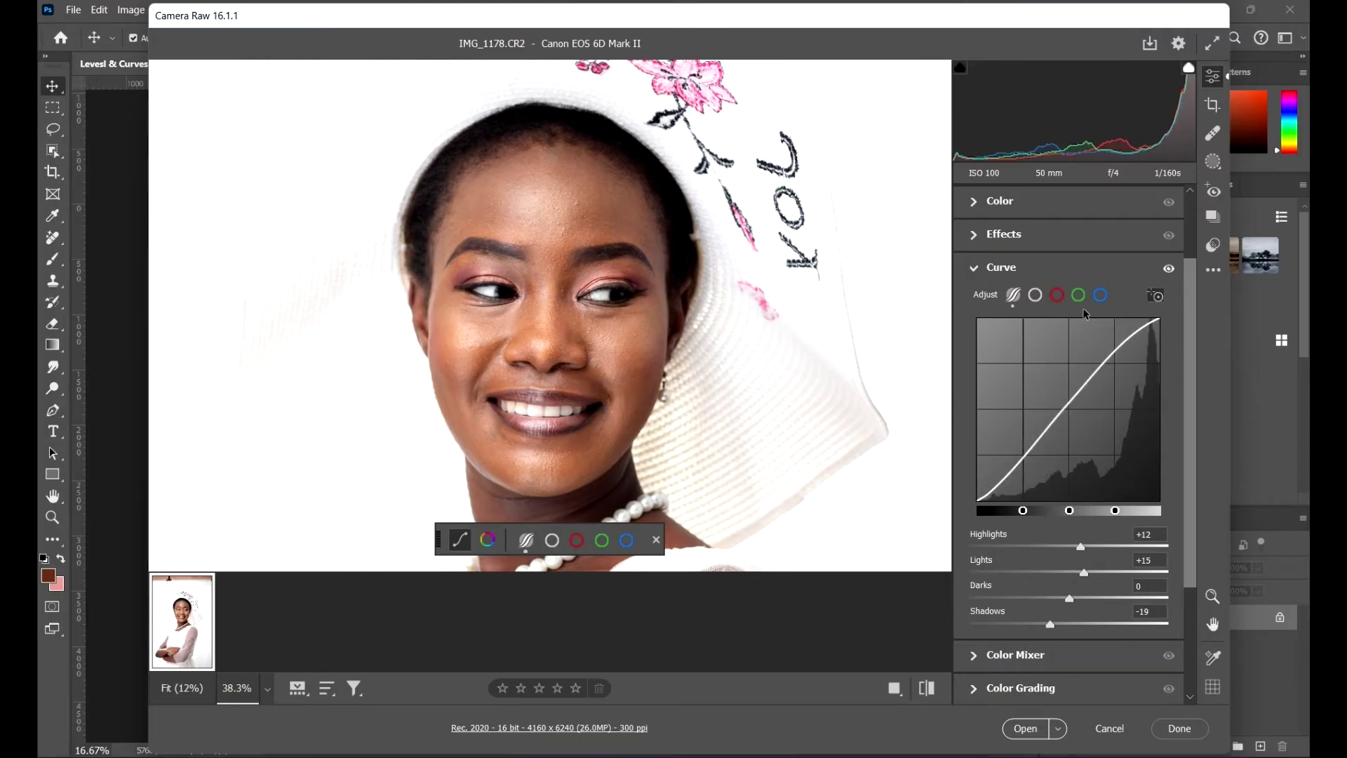
pyautogui.click(1156, 296)
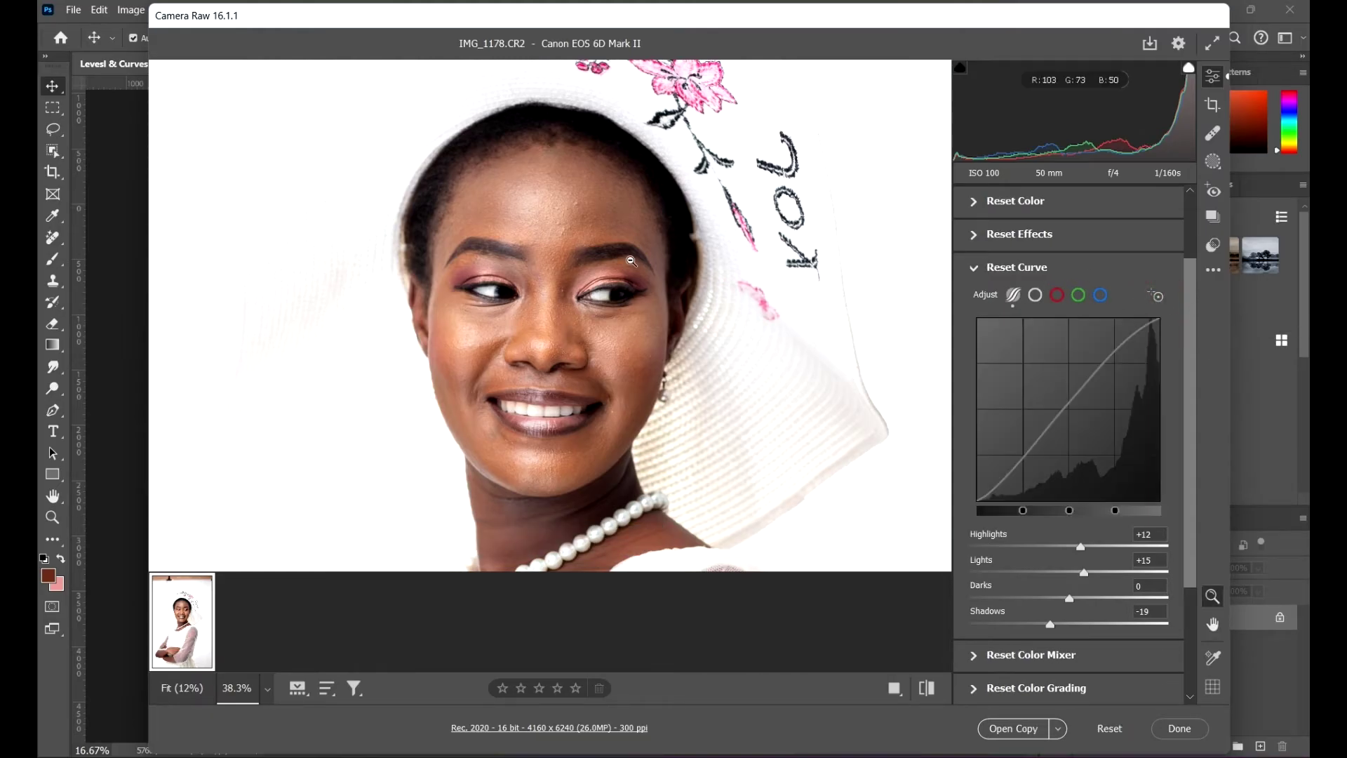
# Set the parametric curve to Highlights -42, Lights -42, Darks +1 and Shadows +6
pyautogui.scroll(-2, 638, 258)
pyautogui.scroll(-3, 1048, 463)
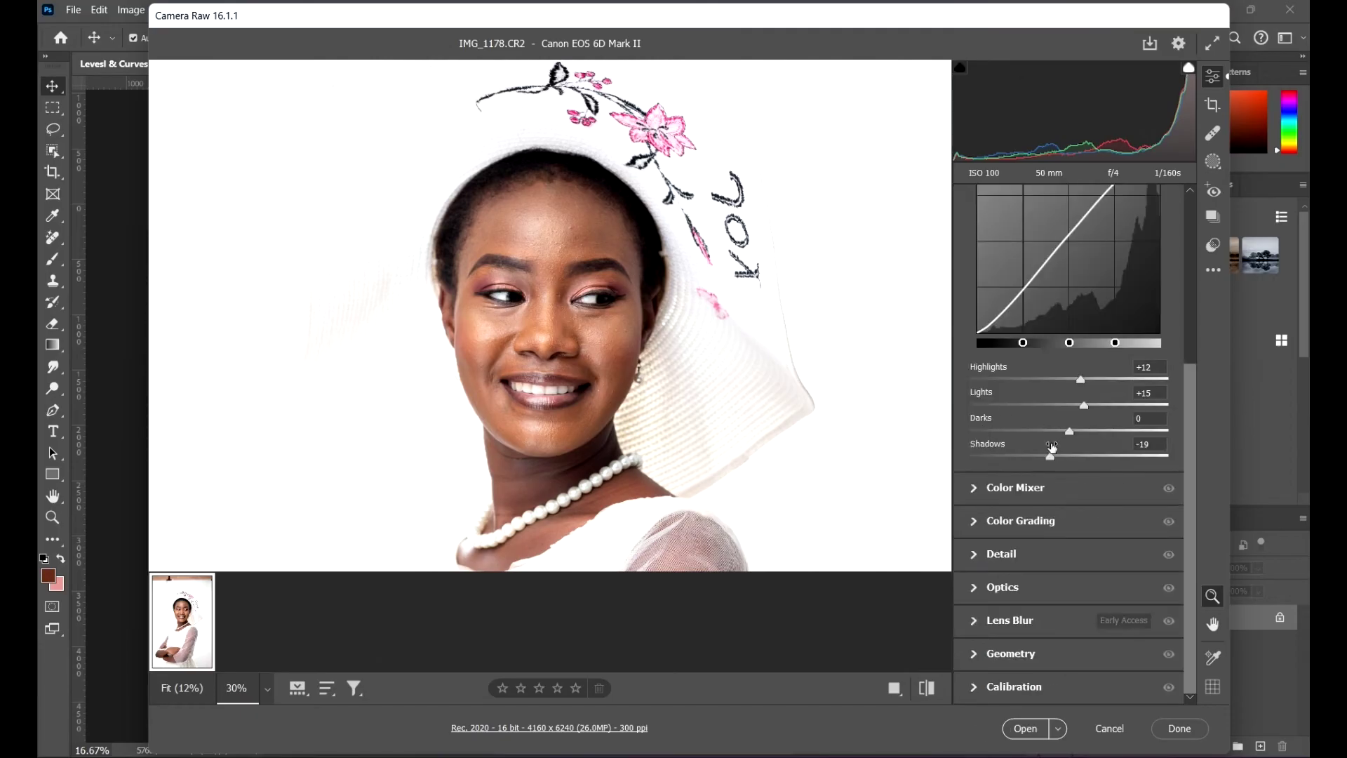
pyautogui.moveTo(1054, 460); pyautogui.dragTo(1026, 380)
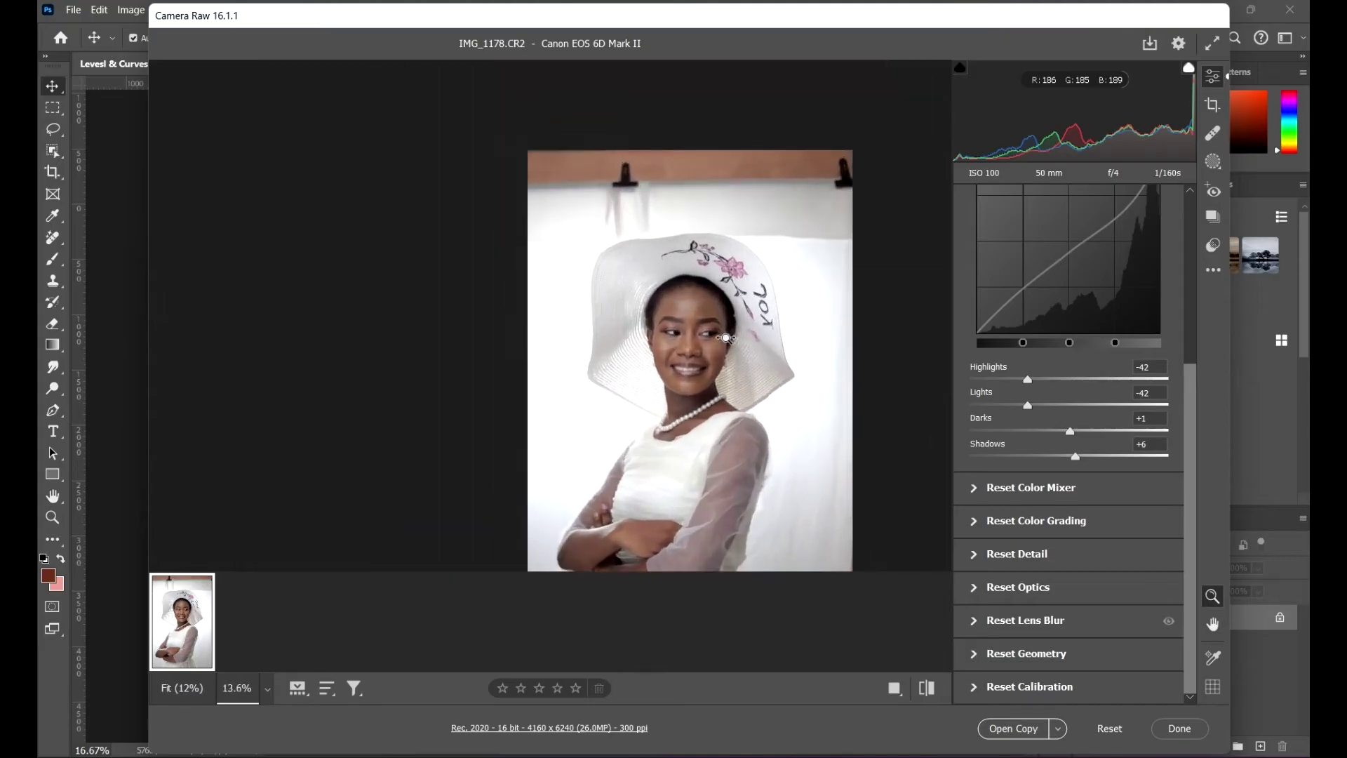
pyautogui.click(827, 361)
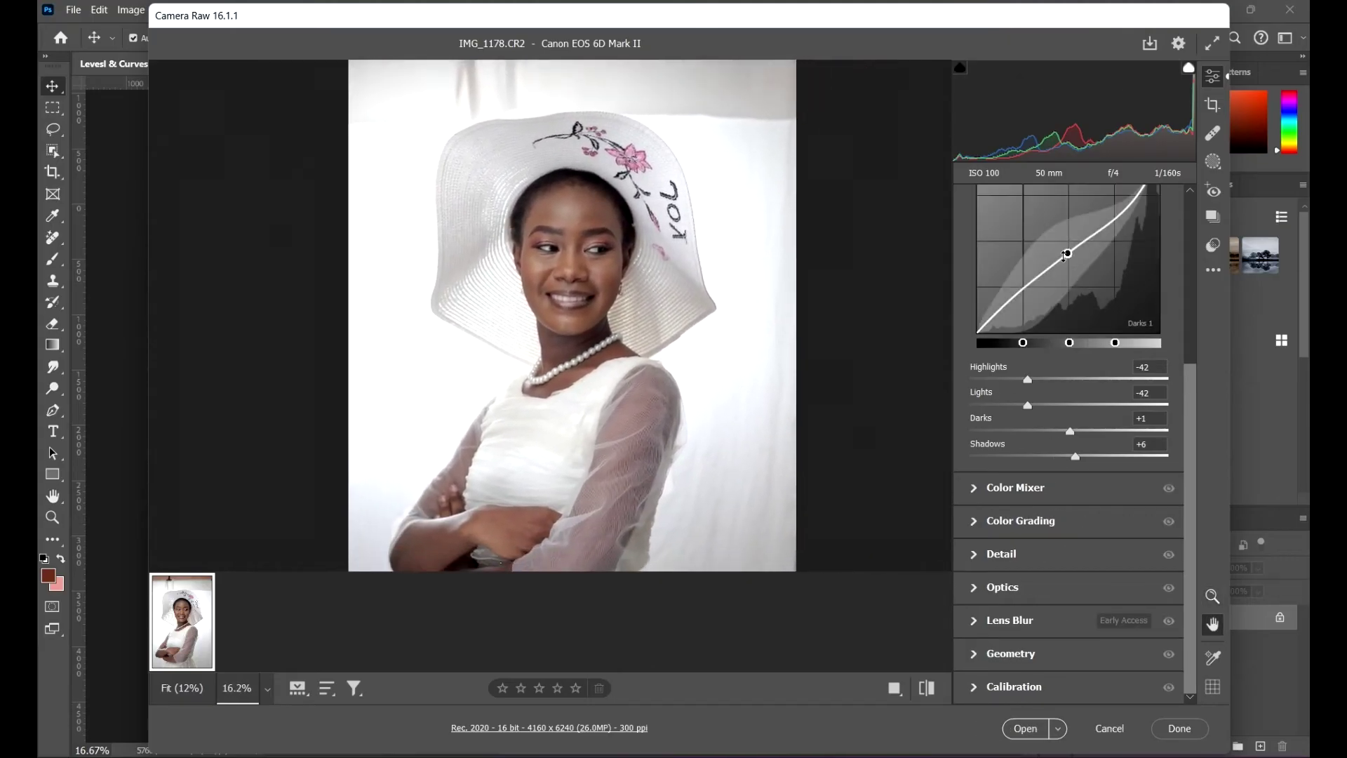
# Set the hue of the Reds to +13 in the Color Mixer
pyautogui.scroll(3, 1066, 316)
pyautogui.click(983, 299)
pyautogui.press('z')
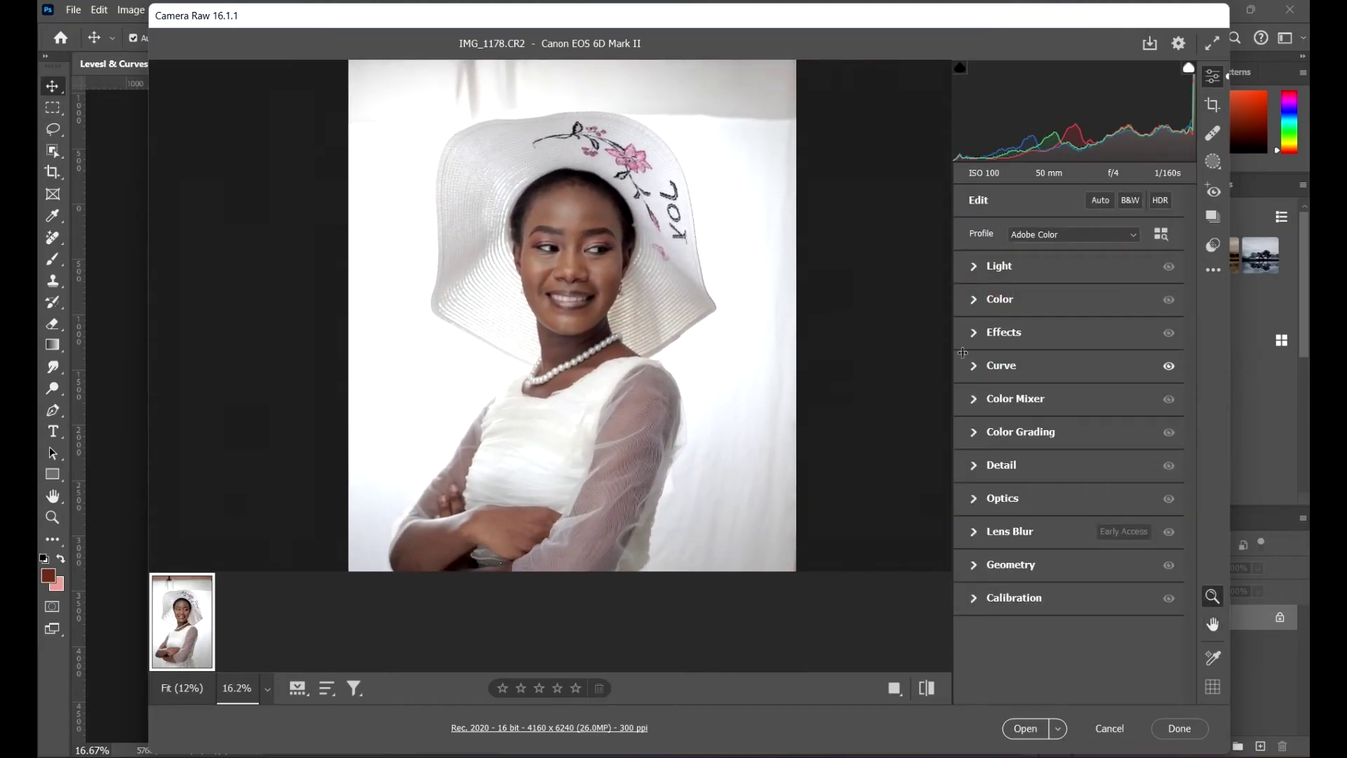
pyautogui.click(975, 400)
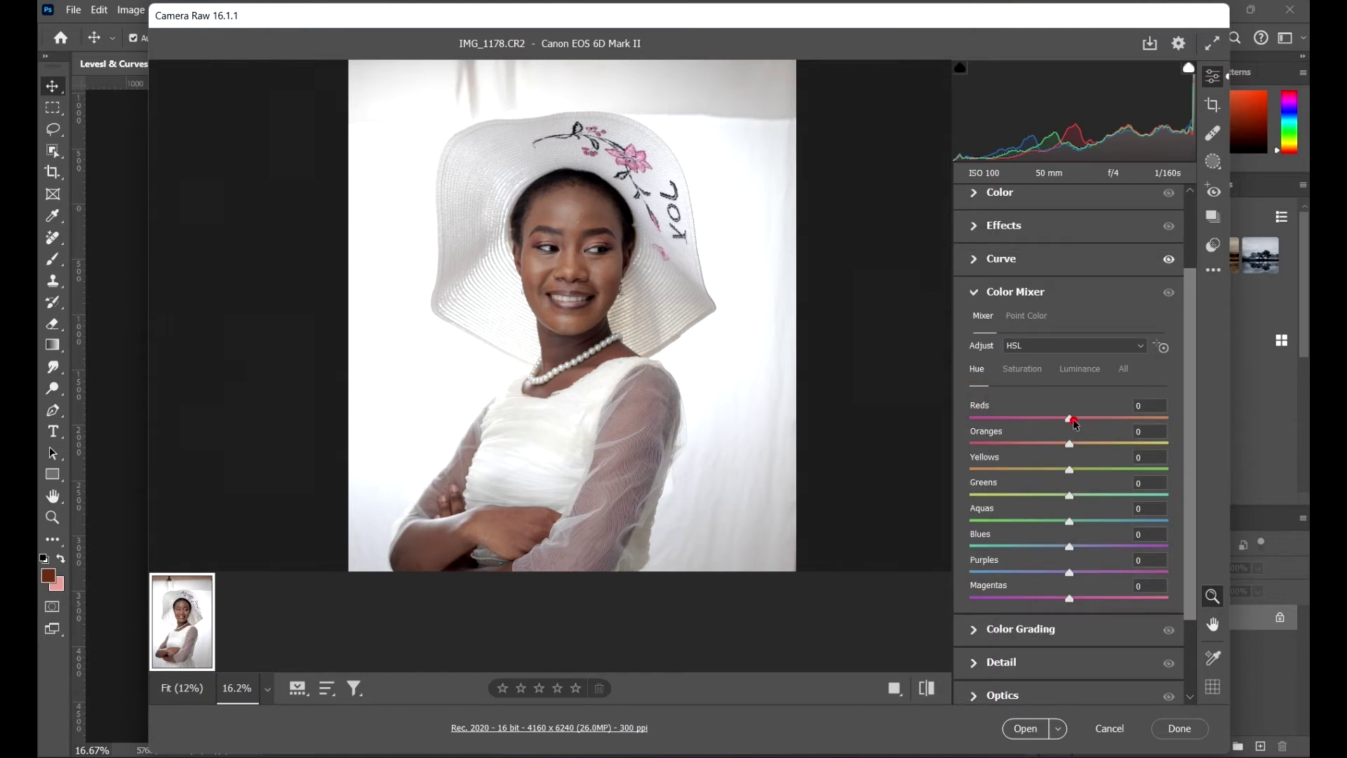
pyautogui.moveTo(1076, 420)
pyautogui.mouseDown()
pyautogui.moveTo(962, 422)
pyautogui.moveTo(1062, 425)
pyautogui.mouseUp()
pyautogui.moveTo(957, 426); pyautogui.dragTo(1081, 423)
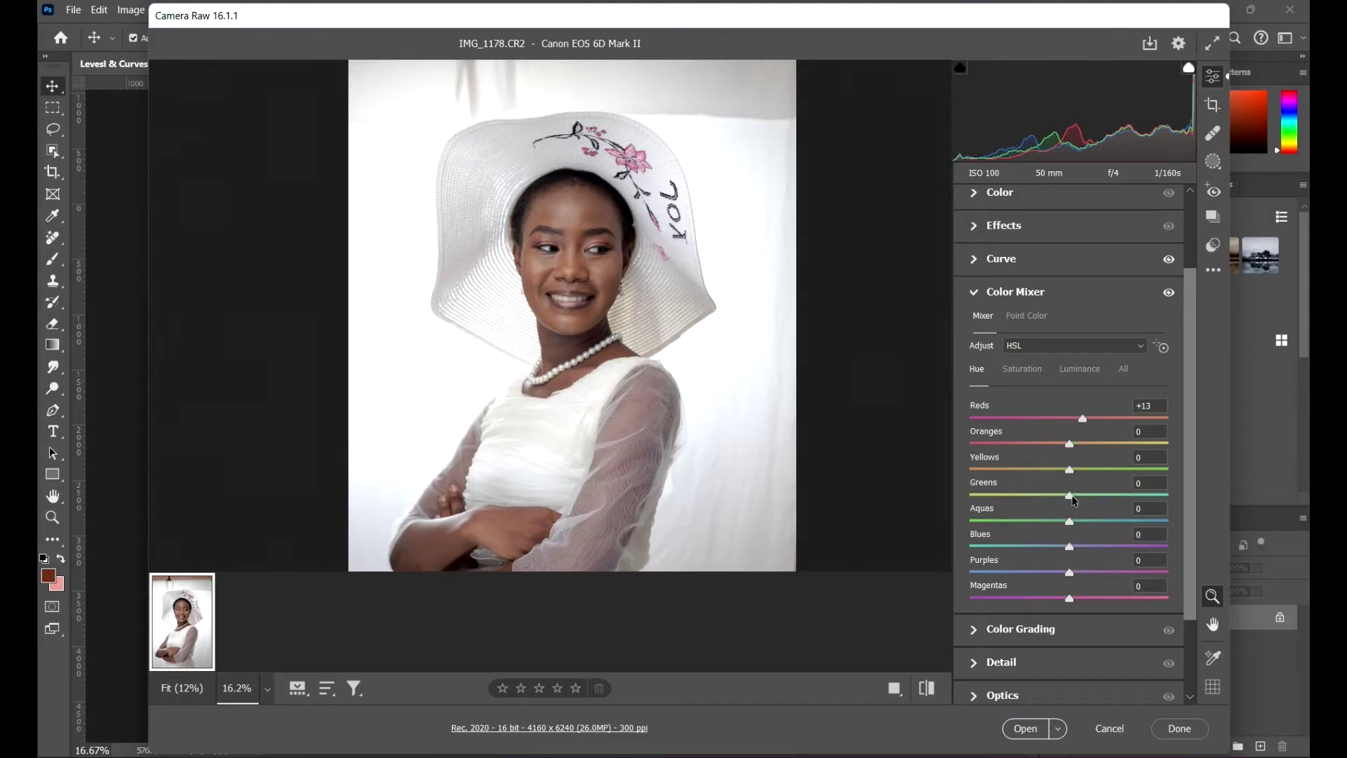
# Raise the Color Mixer saturation of the Reds to +90 and the Oranges to +36, and show the luminance settings
pyautogui.click(1021, 371)
pyautogui.moveTo(1069, 421); pyautogui.dragTo(1159, 440)
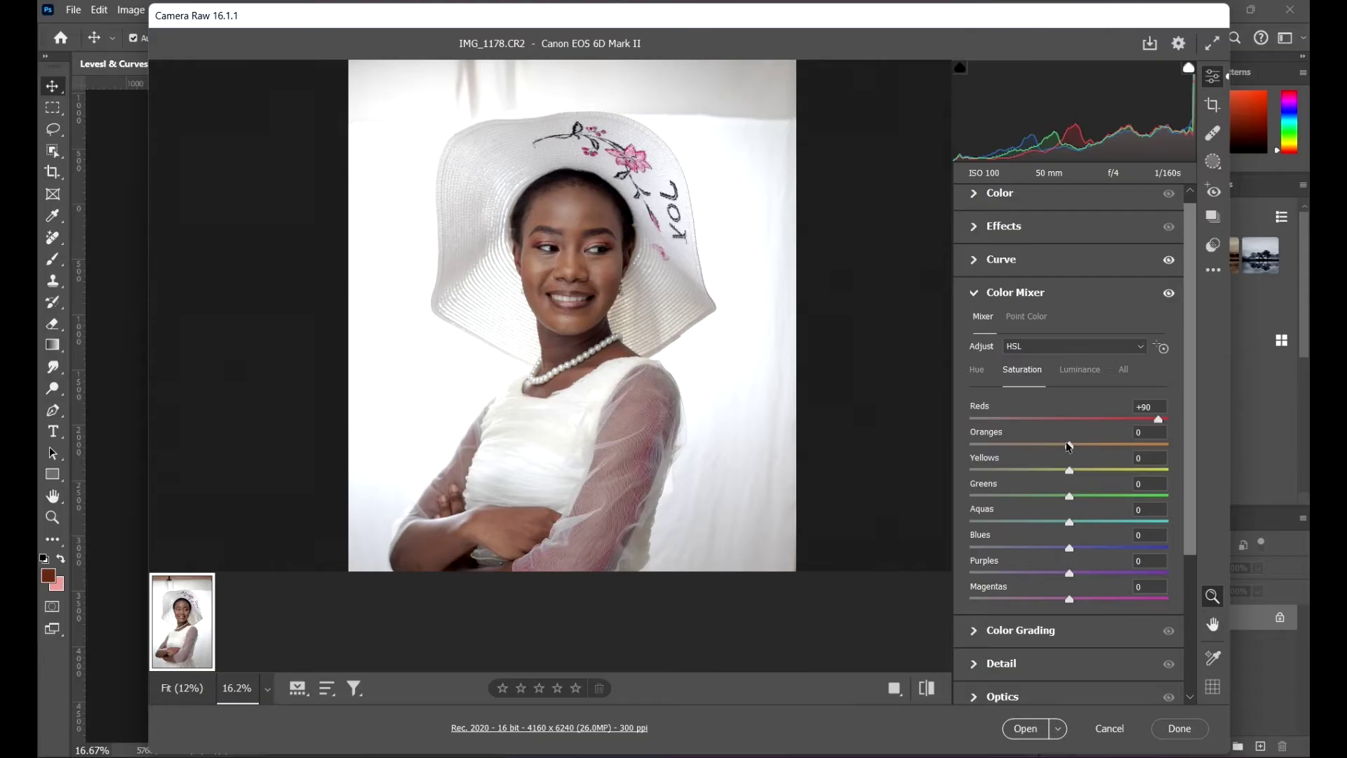
pyautogui.moveTo(1071, 449); pyautogui.dragTo(1109, 487)
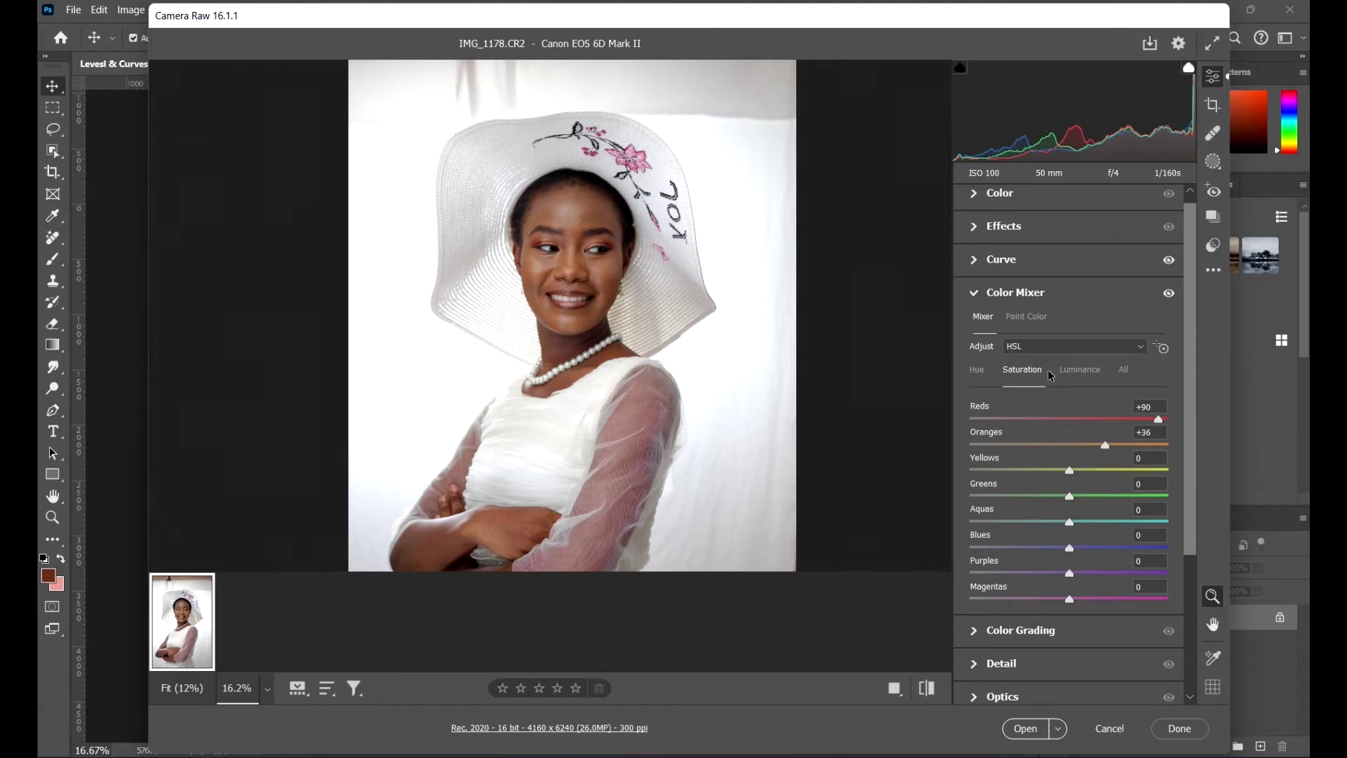
pyautogui.click(1081, 370)
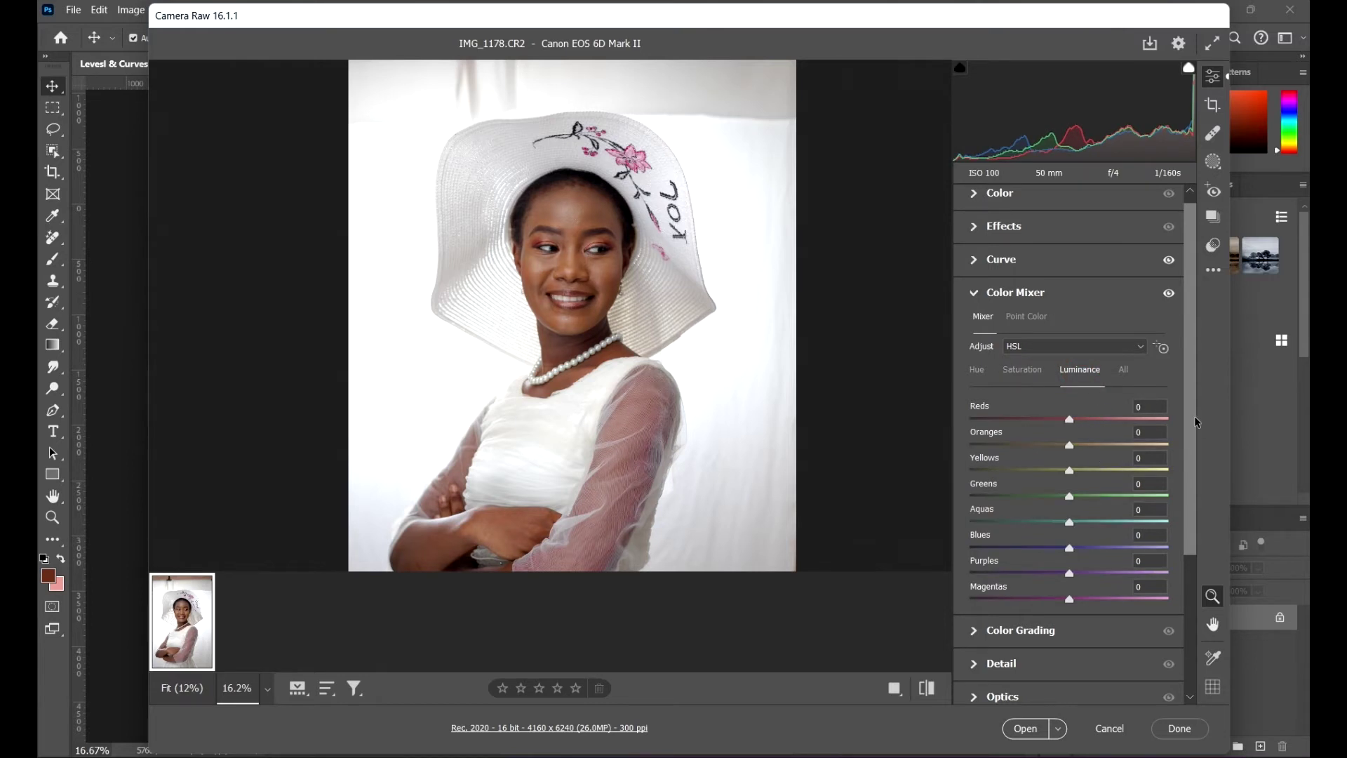
# Use targeted saturation adjustment on the woman's face to bring Reds to +86, Oranges to +41 and Yellows to +4
pyautogui.click(1022, 373)
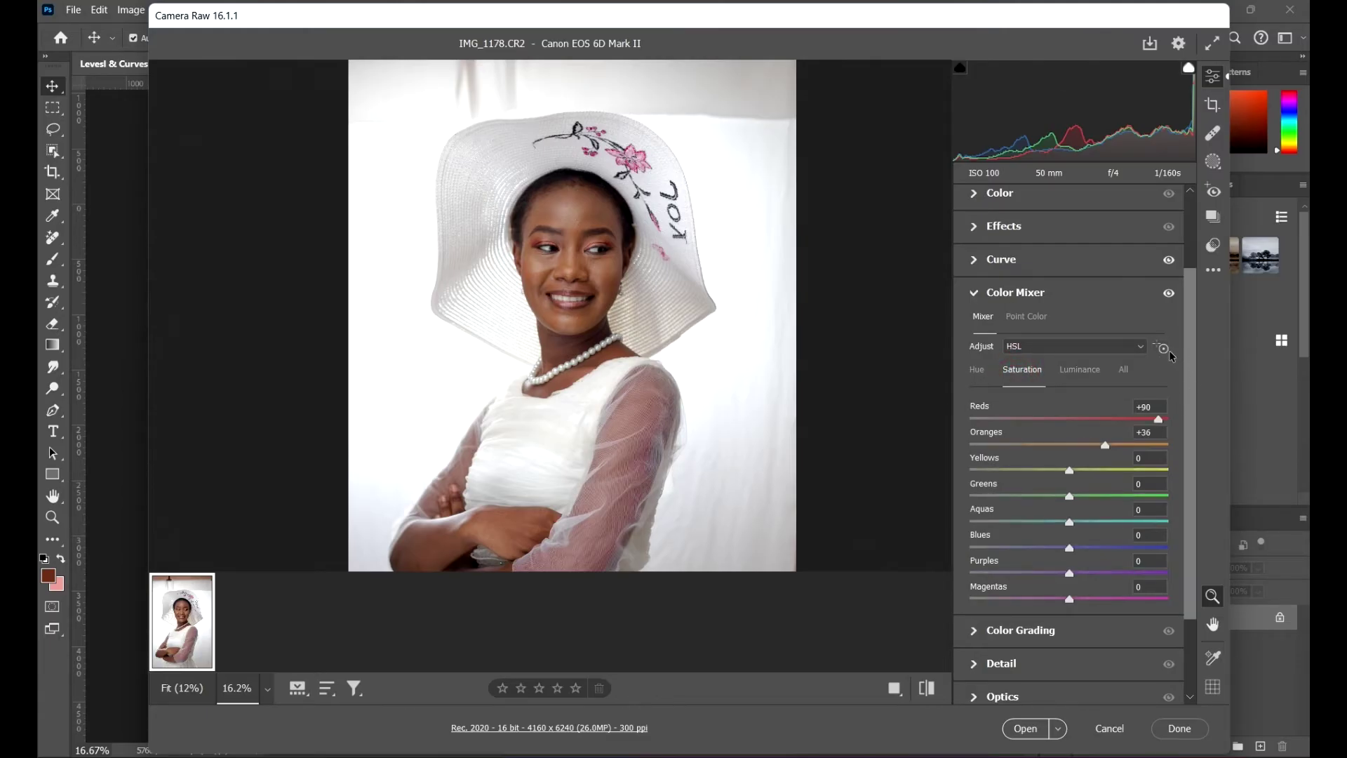
pyautogui.click(1162, 348)
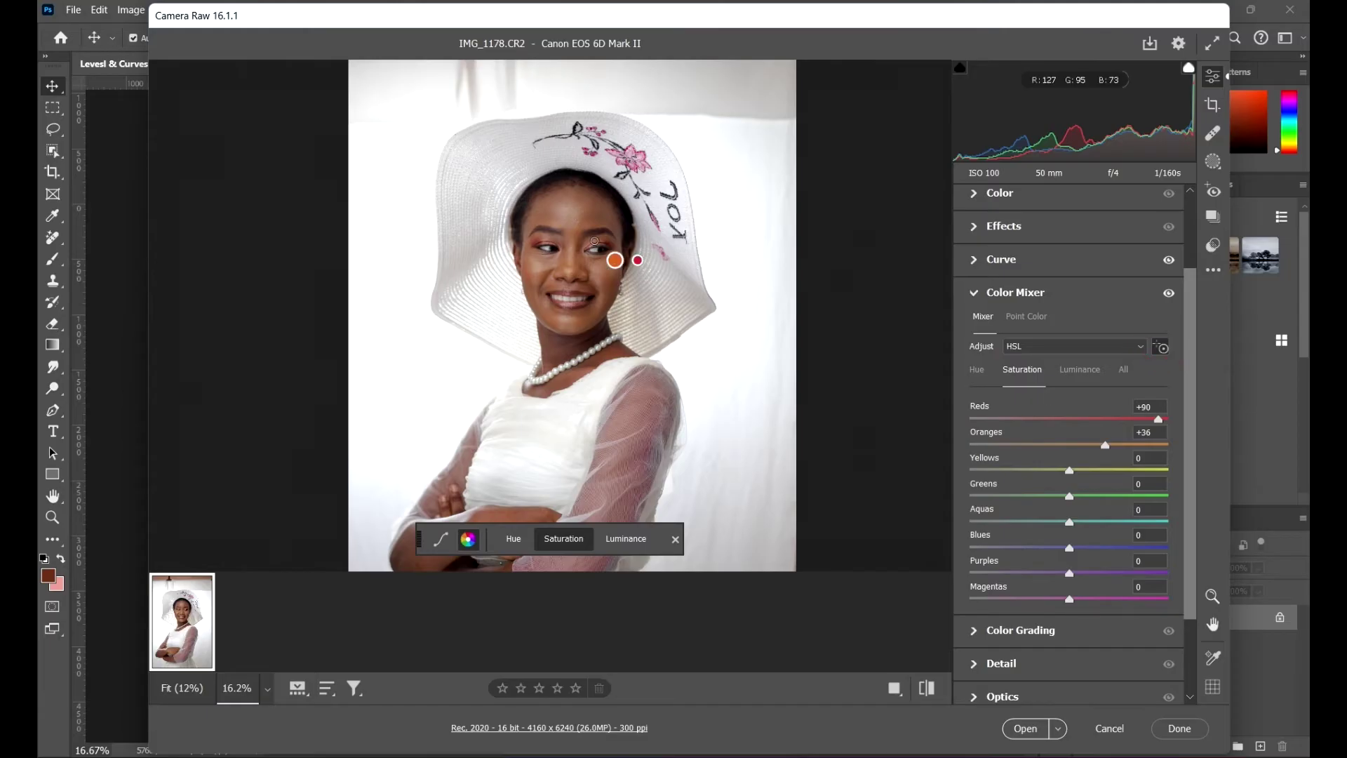
pyautogui.moveTo(594, 241); pyautogui.dragTo(619, 208)
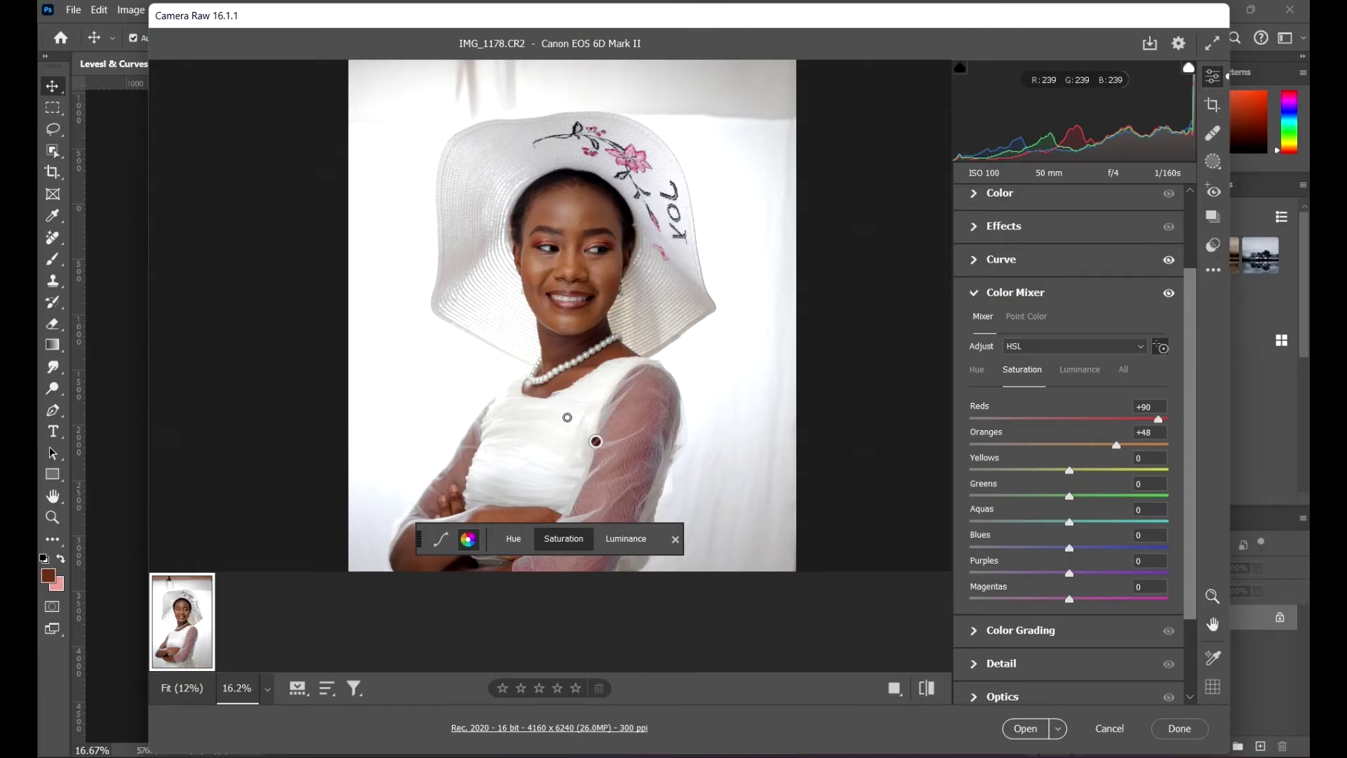
pyautogui.click(596, 440)
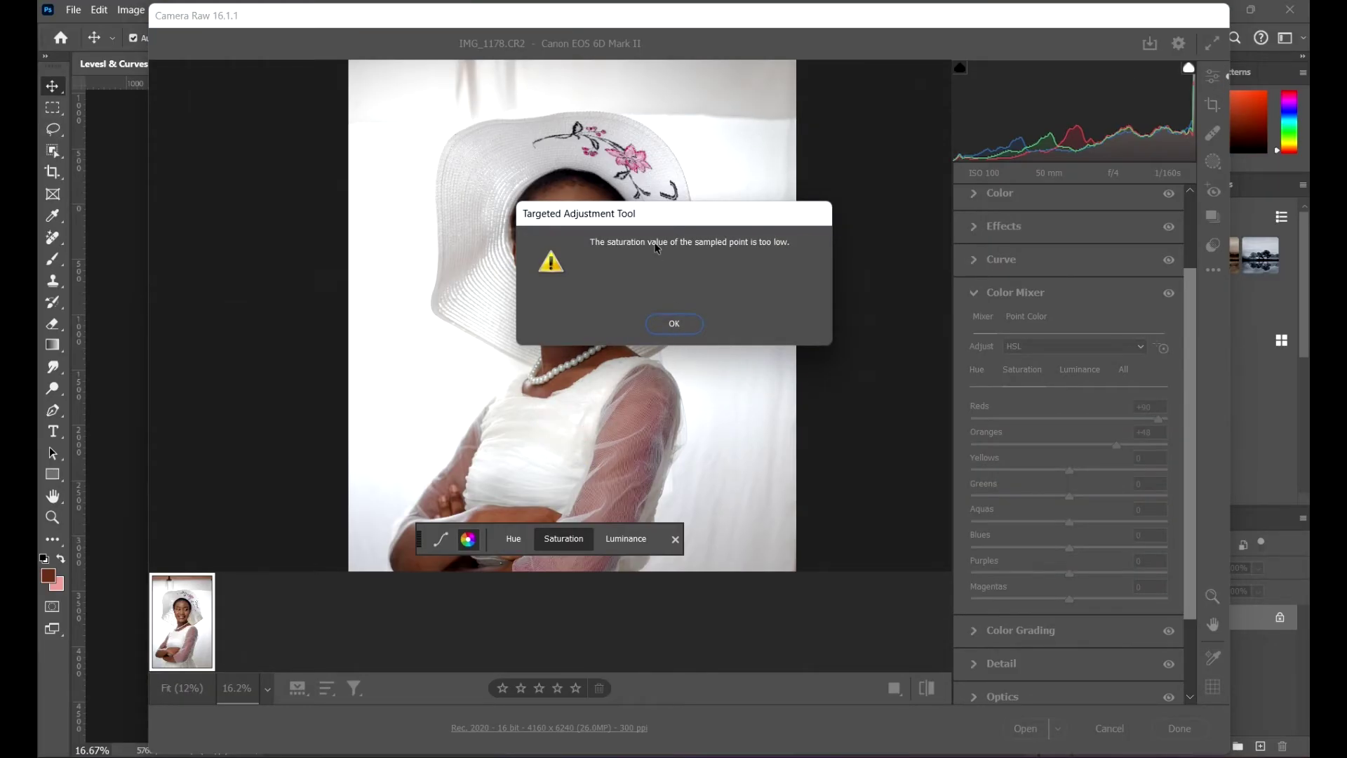
pyautogui.click(666, 323)
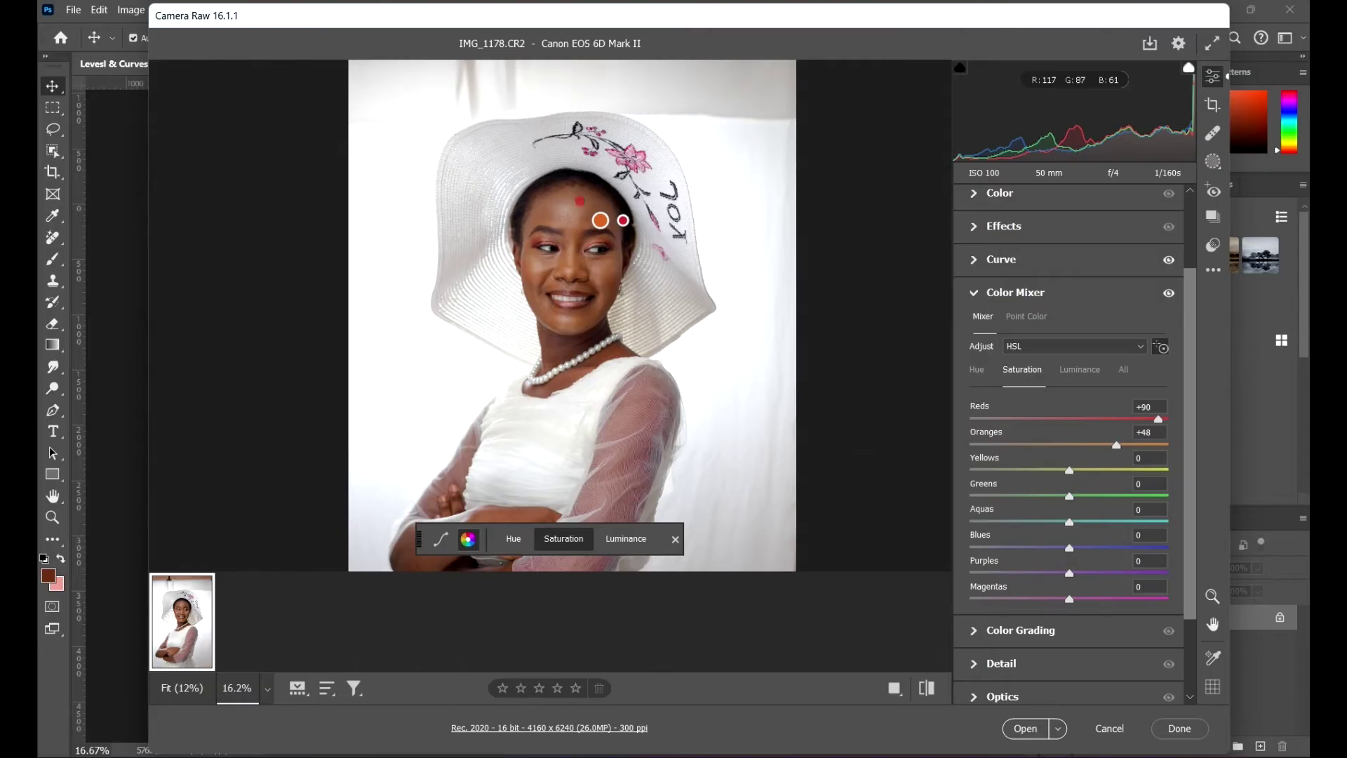
pyautogui.moveTo(601, 219); pyautogui.dragTo(502, 201)
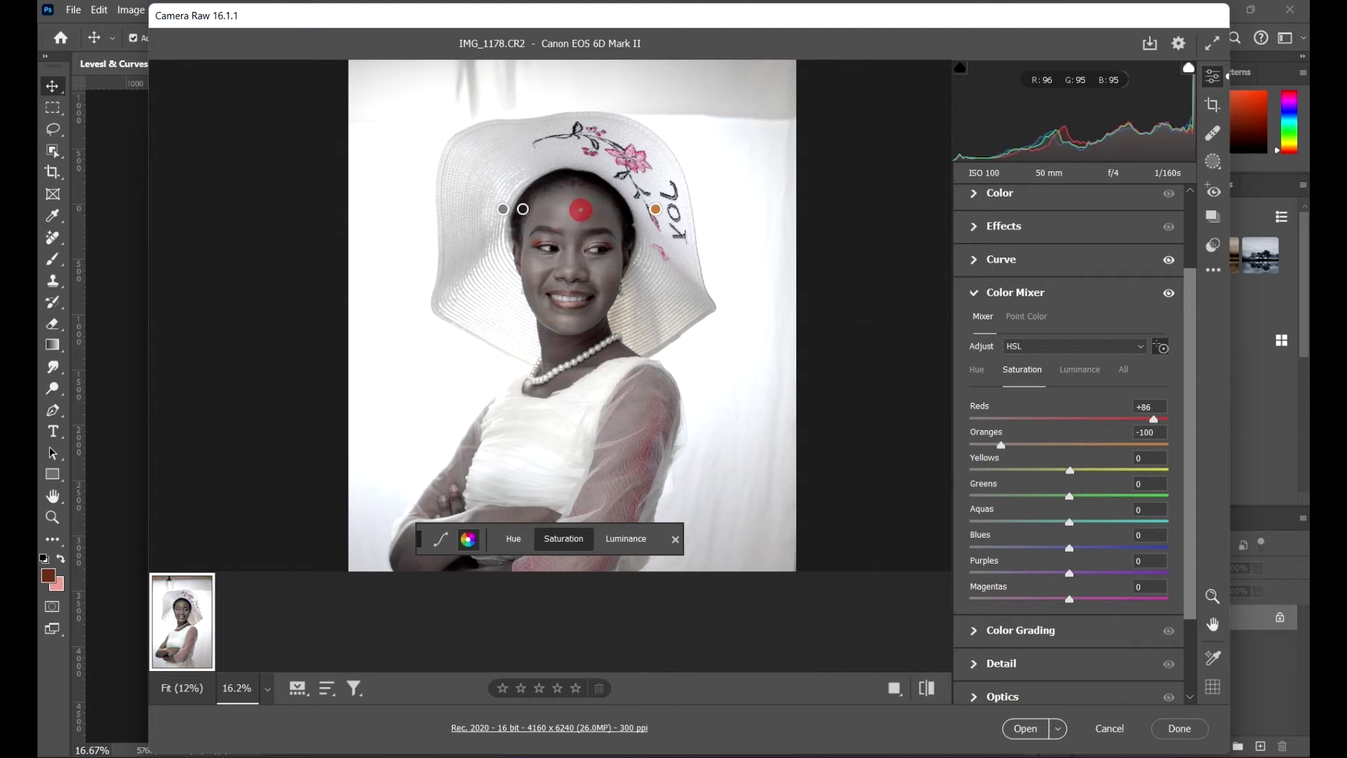
pyautogui.moveTo(503, 209); pyautogui.dragTo(611, 208)
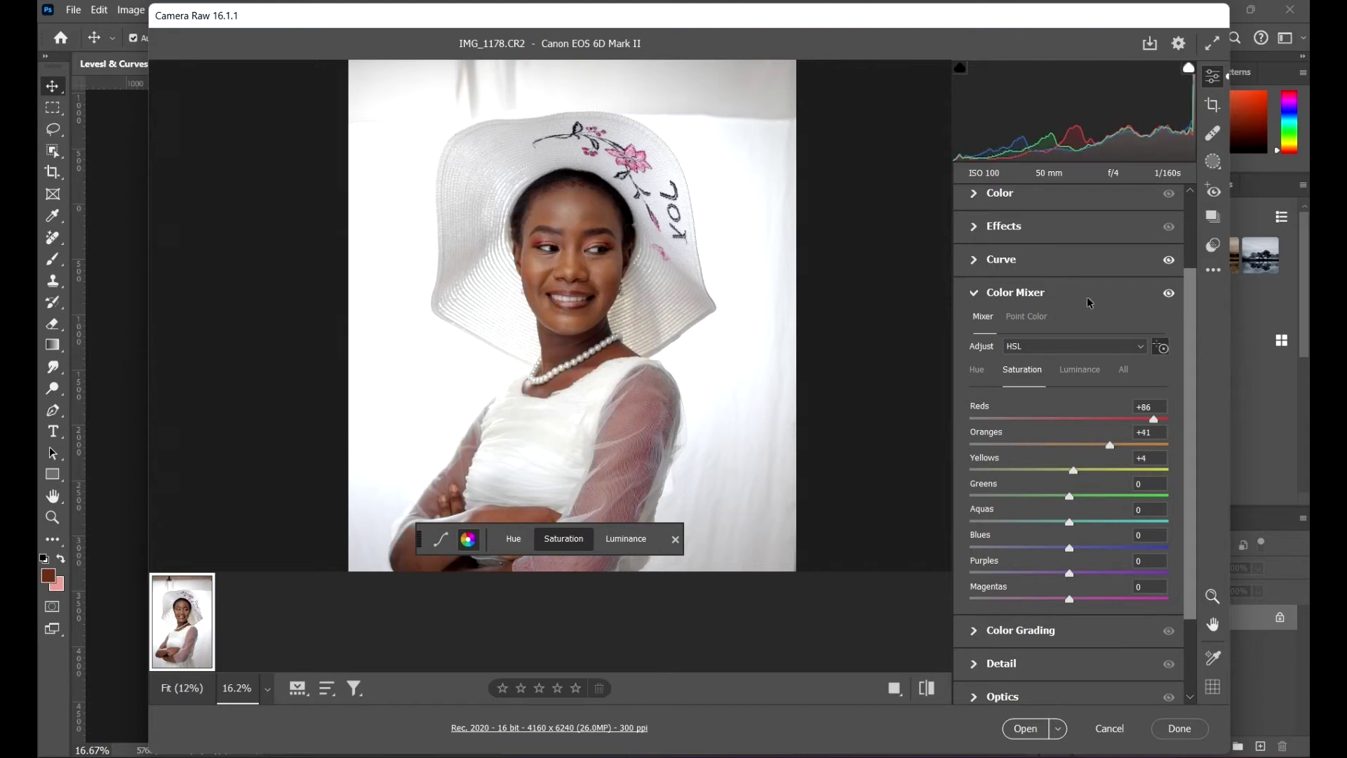
# Turn off the targeted Color Mixer adjustment and set the Color Grading midtones to hue 13 and saturation 10
pyautogui.click(1163, 349)
pyautogui.click(981, 295)
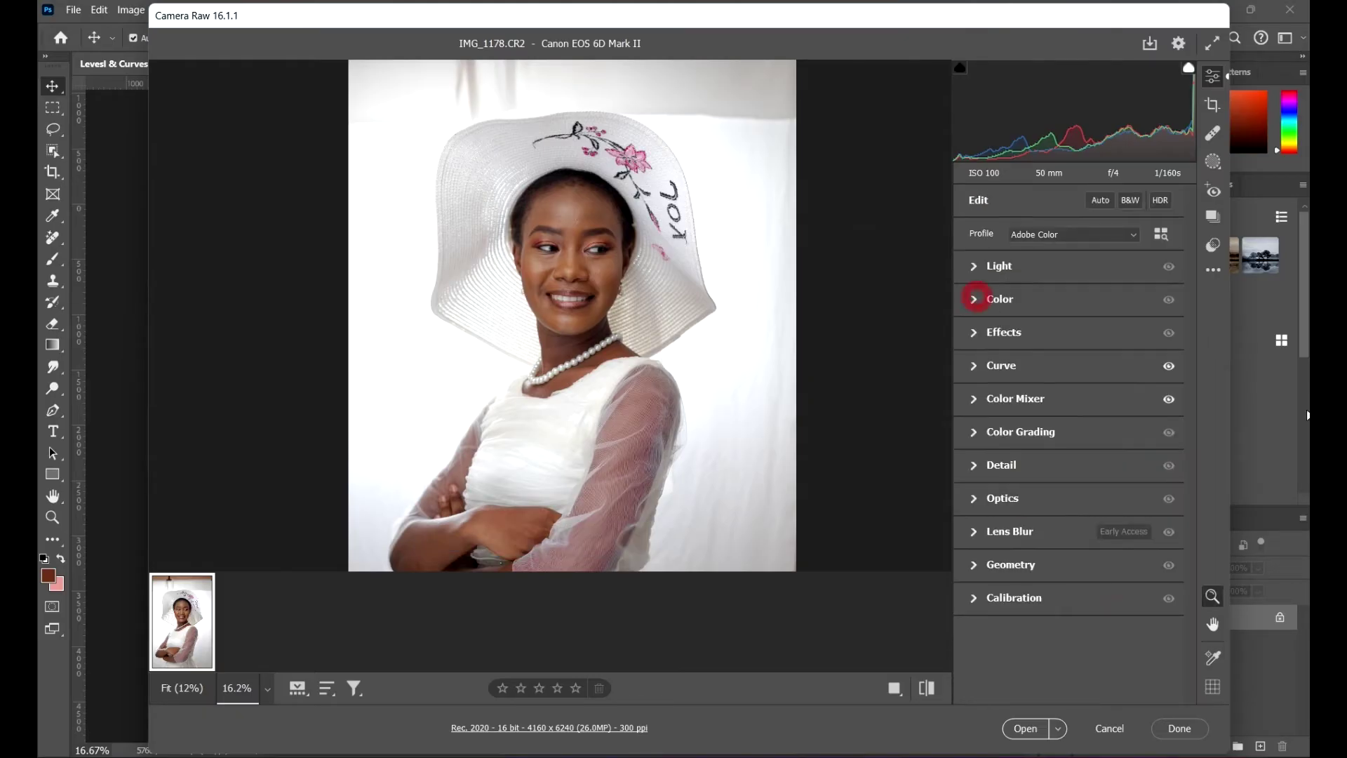
pyautogui.click(976, 436)
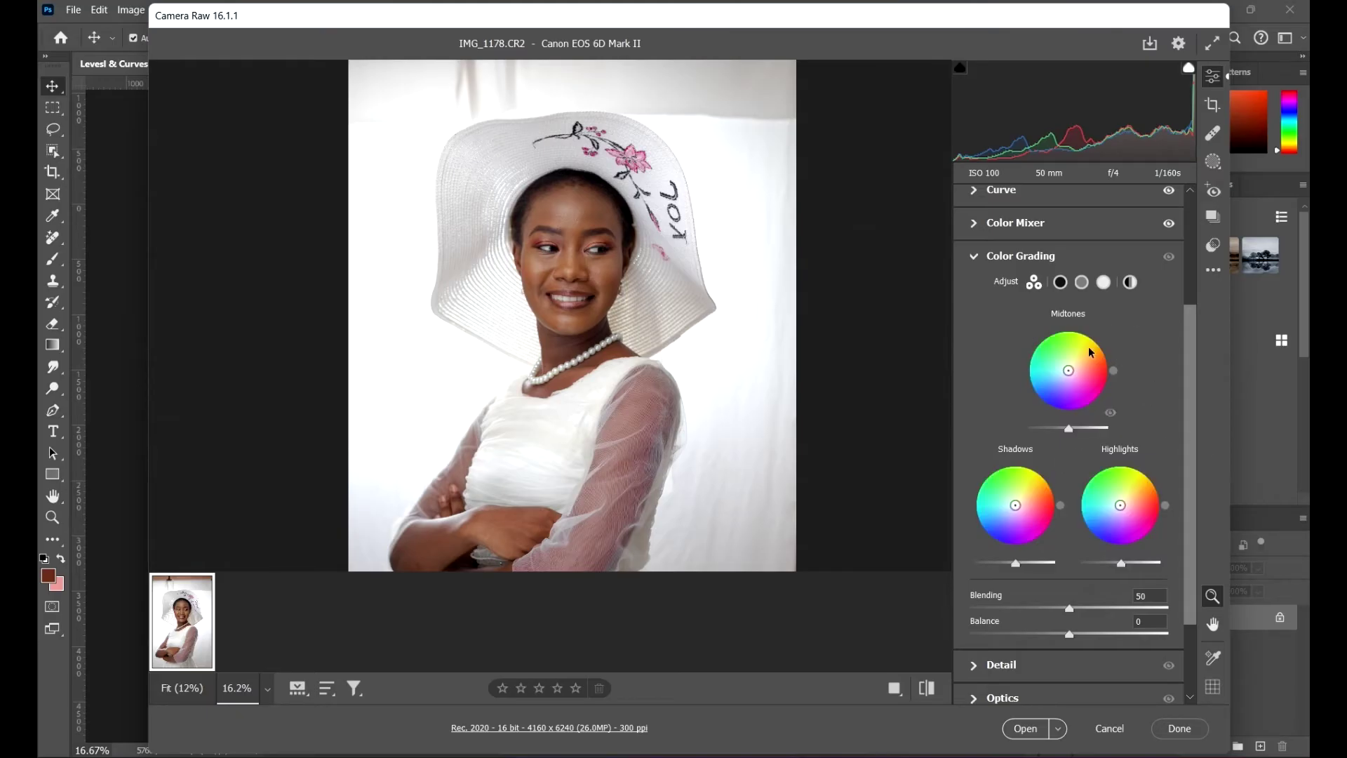
pyautogui.moveTo(1068, 375); pyautogui.dragTo(1076, 371)
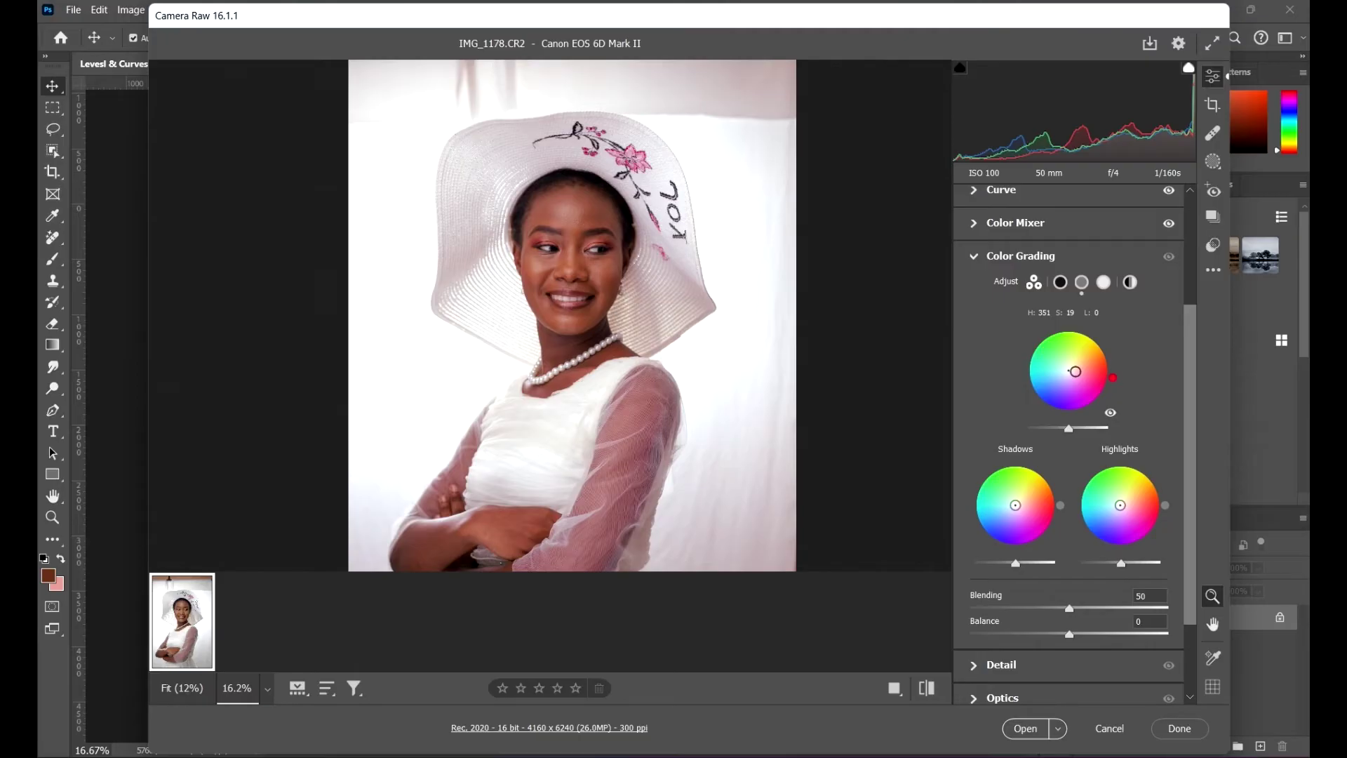
pyautogui.moveTo(1076, 371); pyautogui.dragTo(1073, 369)
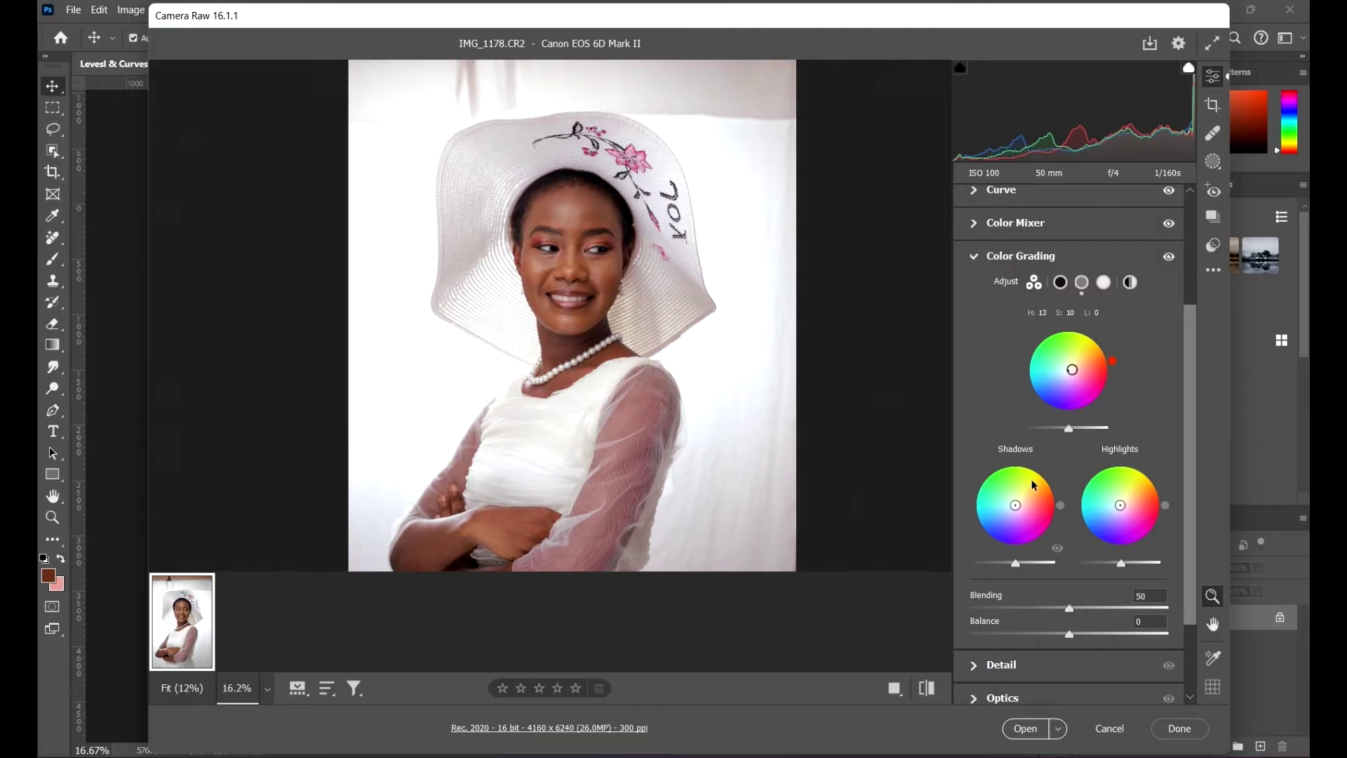
# Tint the Color Grading shadows blue with hue 227 and saturation 69, and tint the highlights slightly red
pyautogui.moveTo(1016, 505); pyautogui.dragTo(998, 522)
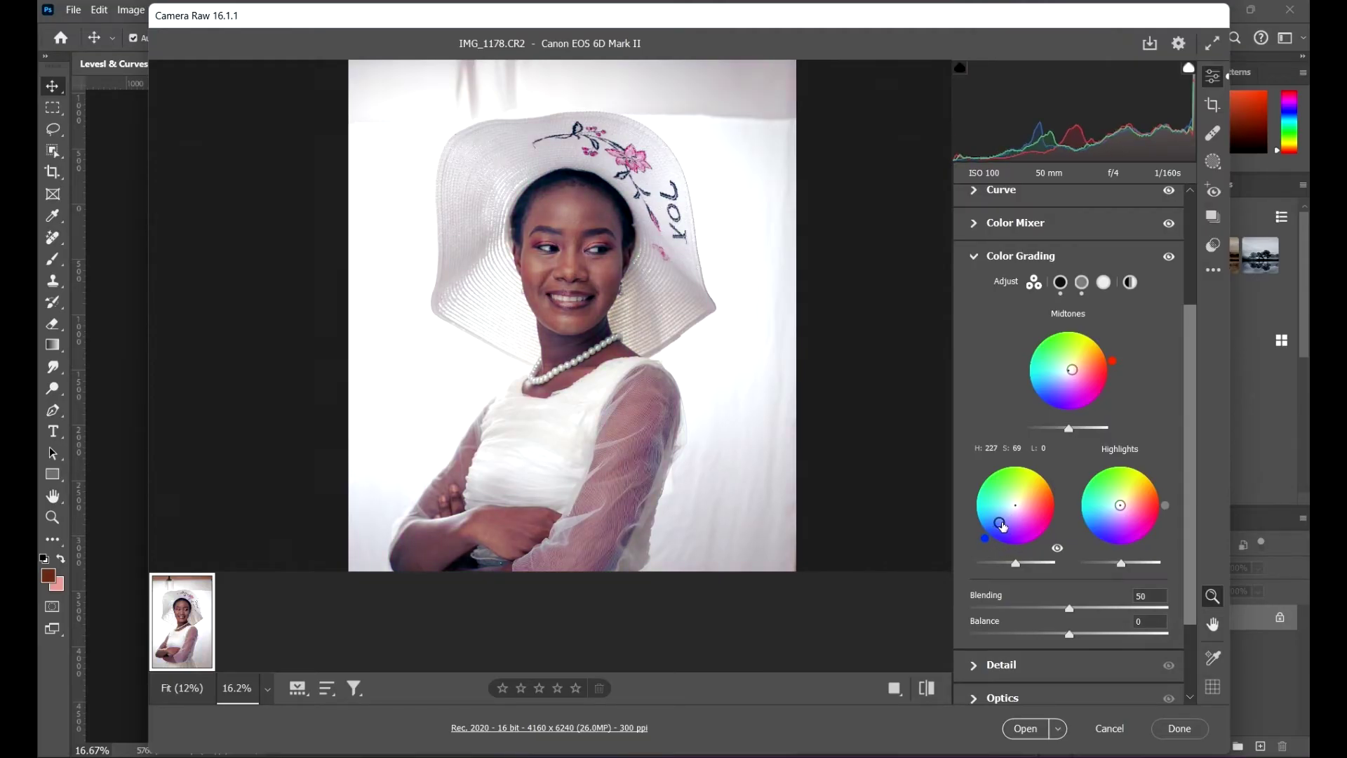
pyautogui.moveTo(1117, 506); pyautogui.dragTo(1126, 506)
pyautogui.keyDown('alt'); pyautogui.click(758, 245); pyautogui.keyUp('alt')
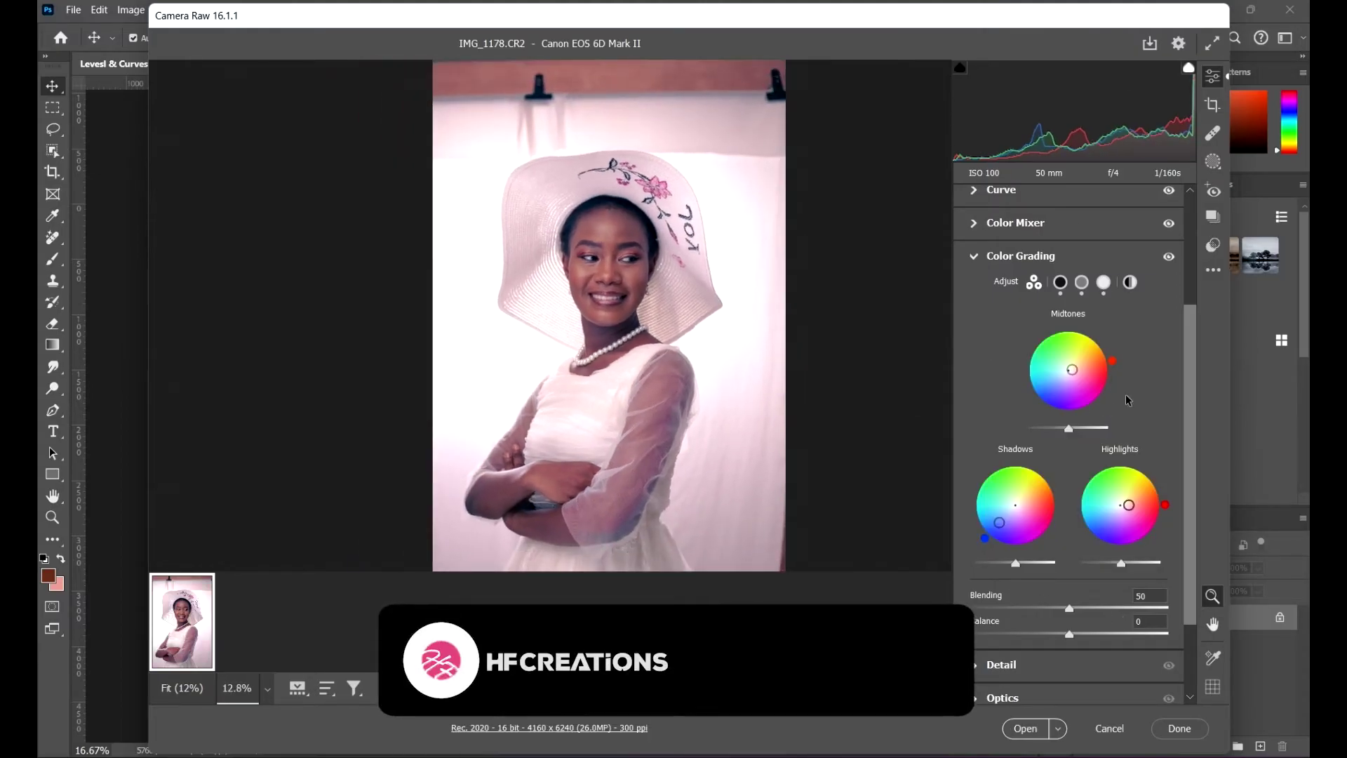
# Raise the Color Grading shadows luminance to 43 and set Blending to 57
pyautogui.scroll(-1, 1032, 583)
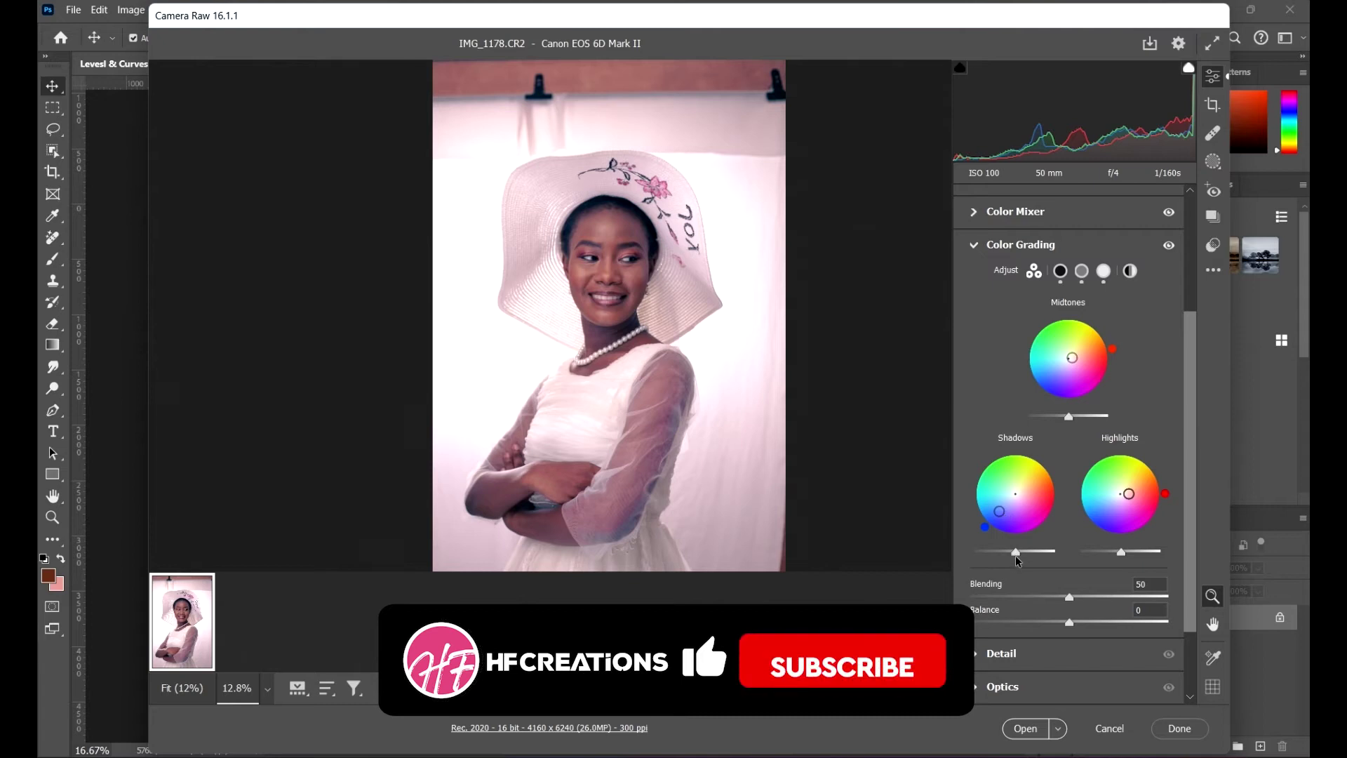
pyautogui.moveTo(1016, 554); pyautogui.dragTo(1033, 555)
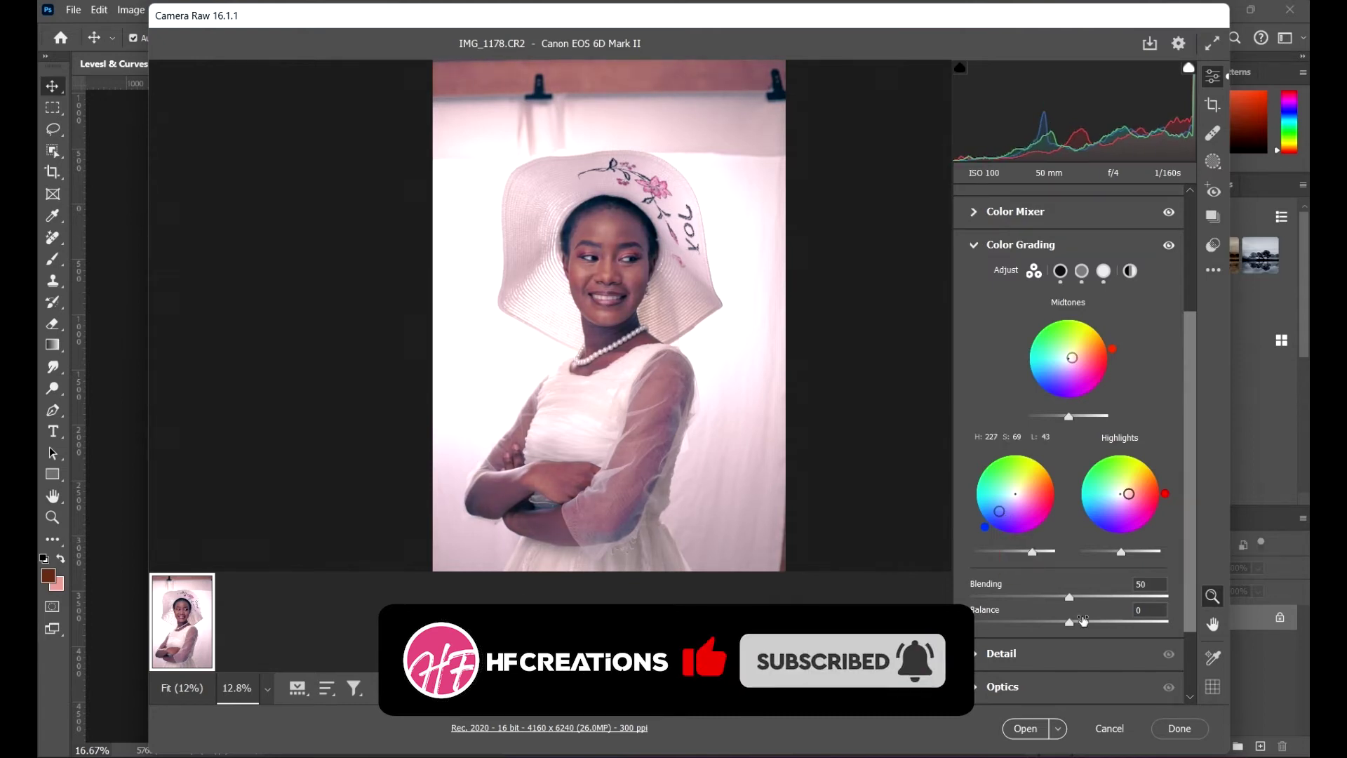
pyautogui.moveTo(1078, 599)
pyautogui.mouseDown()
pyautogui.moveTo(1125, 602)
pyautogui.moveTo(1083, 599)
pyautogui.mouseUp()
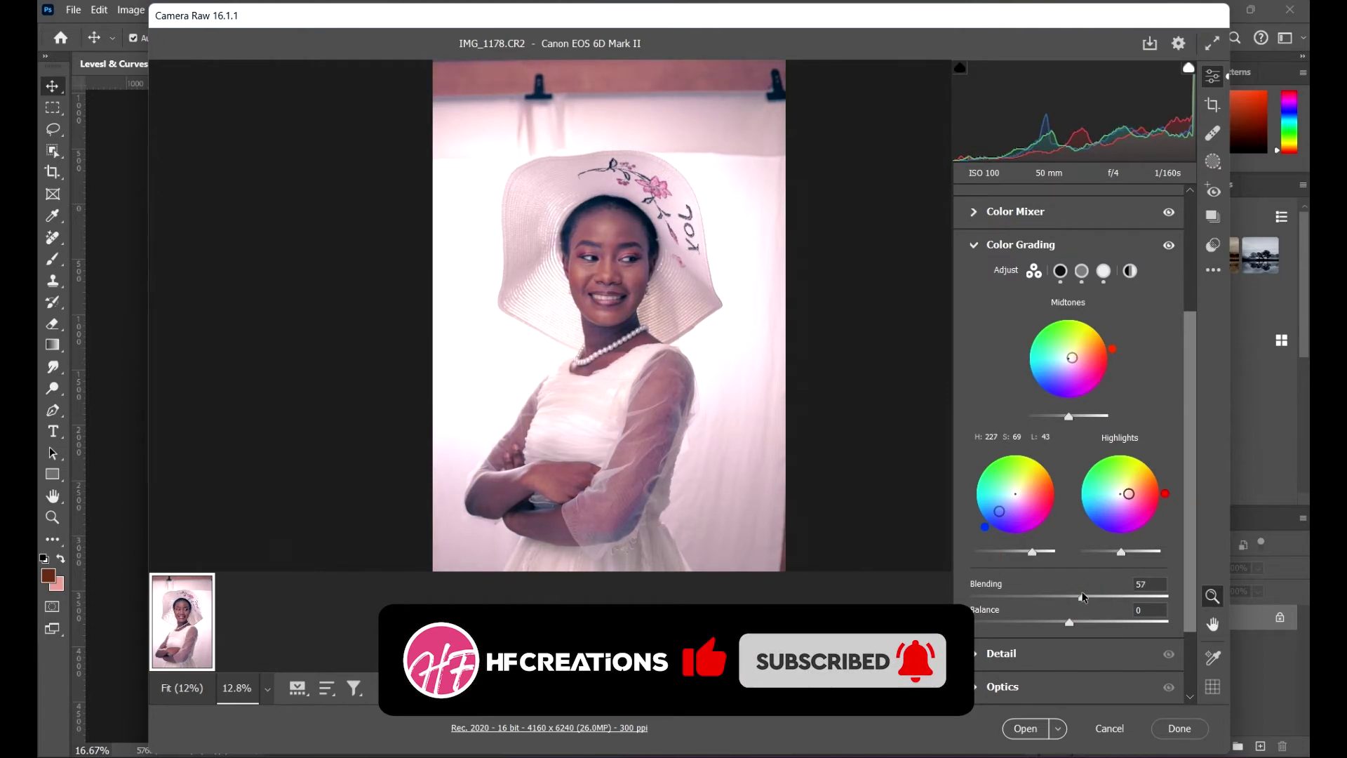
# Increase the Light contrast to +66 and collapse the Light and Color Grading settings
pyautogui.scroll(3, 1188, 354)
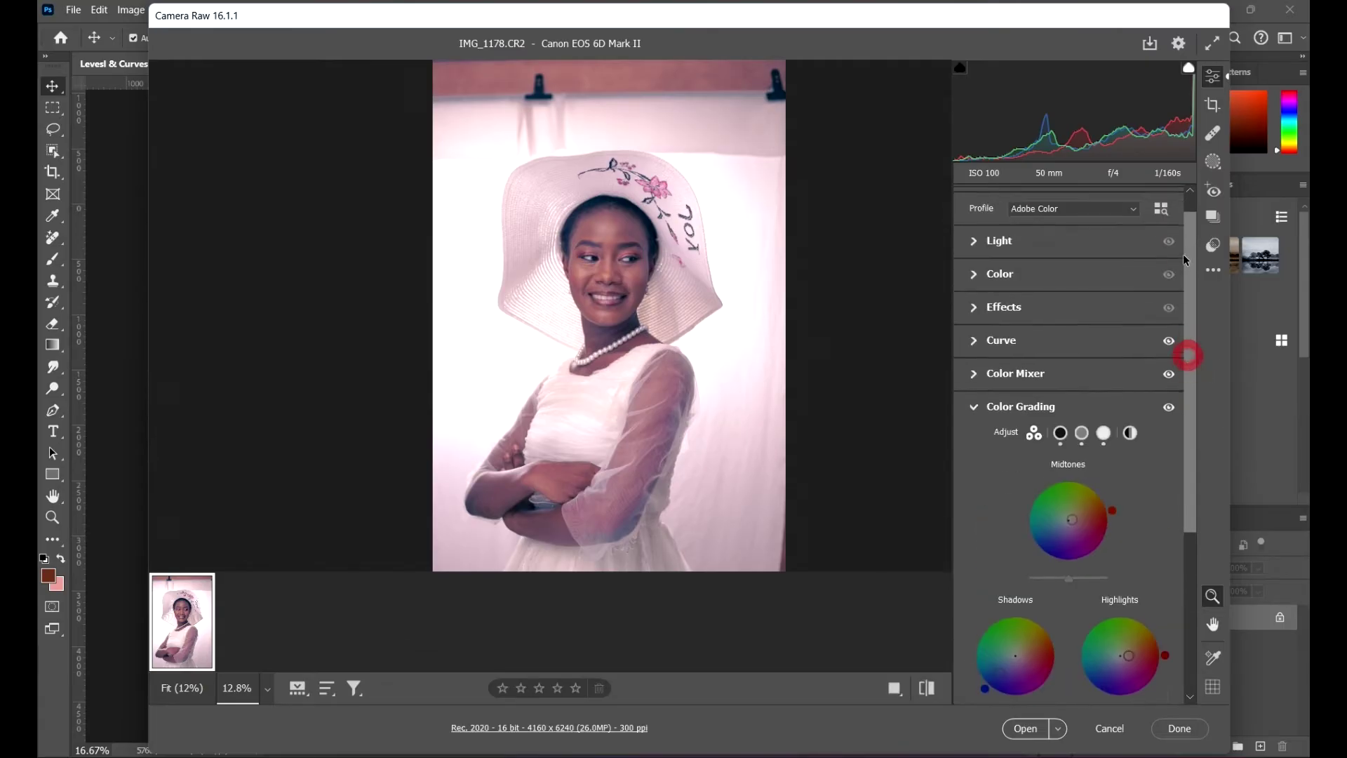
pyautogui.click(976, 246)
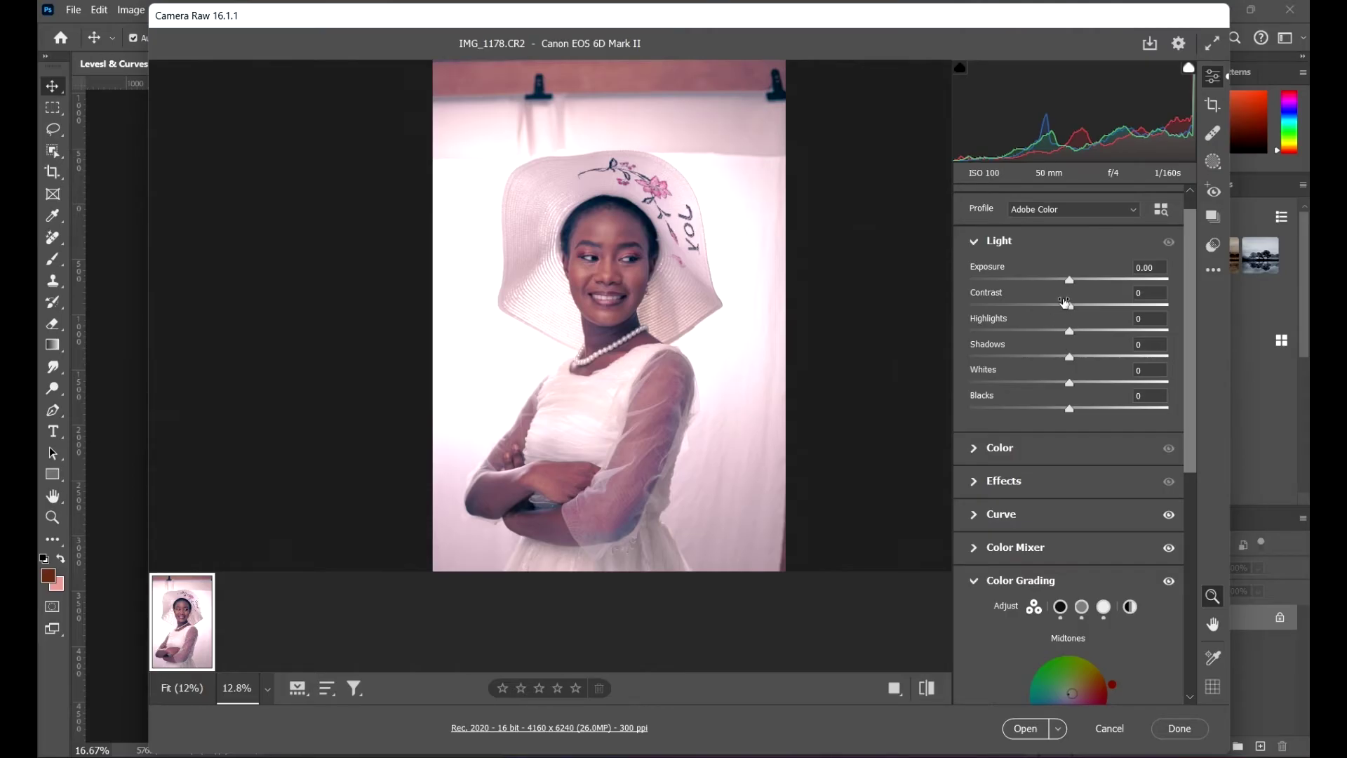
pyautogui.moveTo(1065, 303); pyautogui.dragTo(1135, 308)
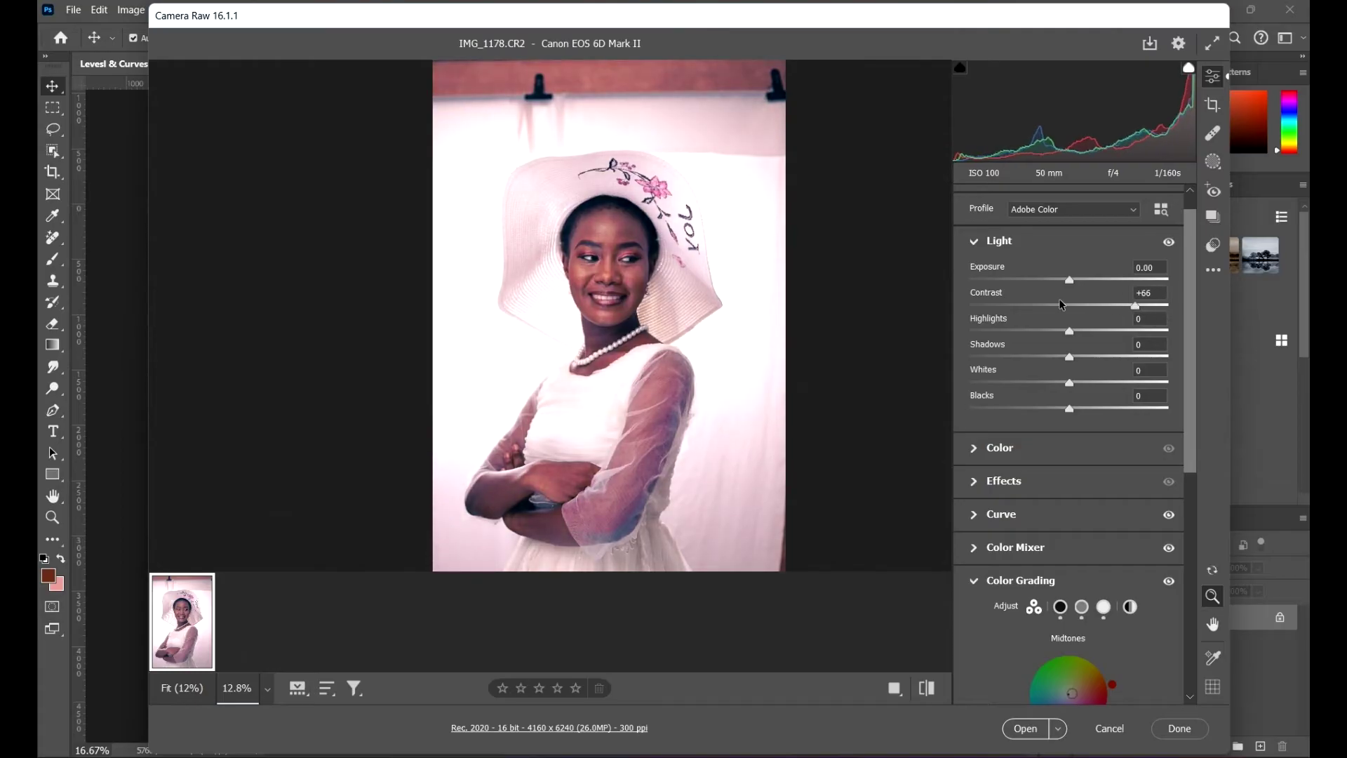
pyautogui.click(972, 242)
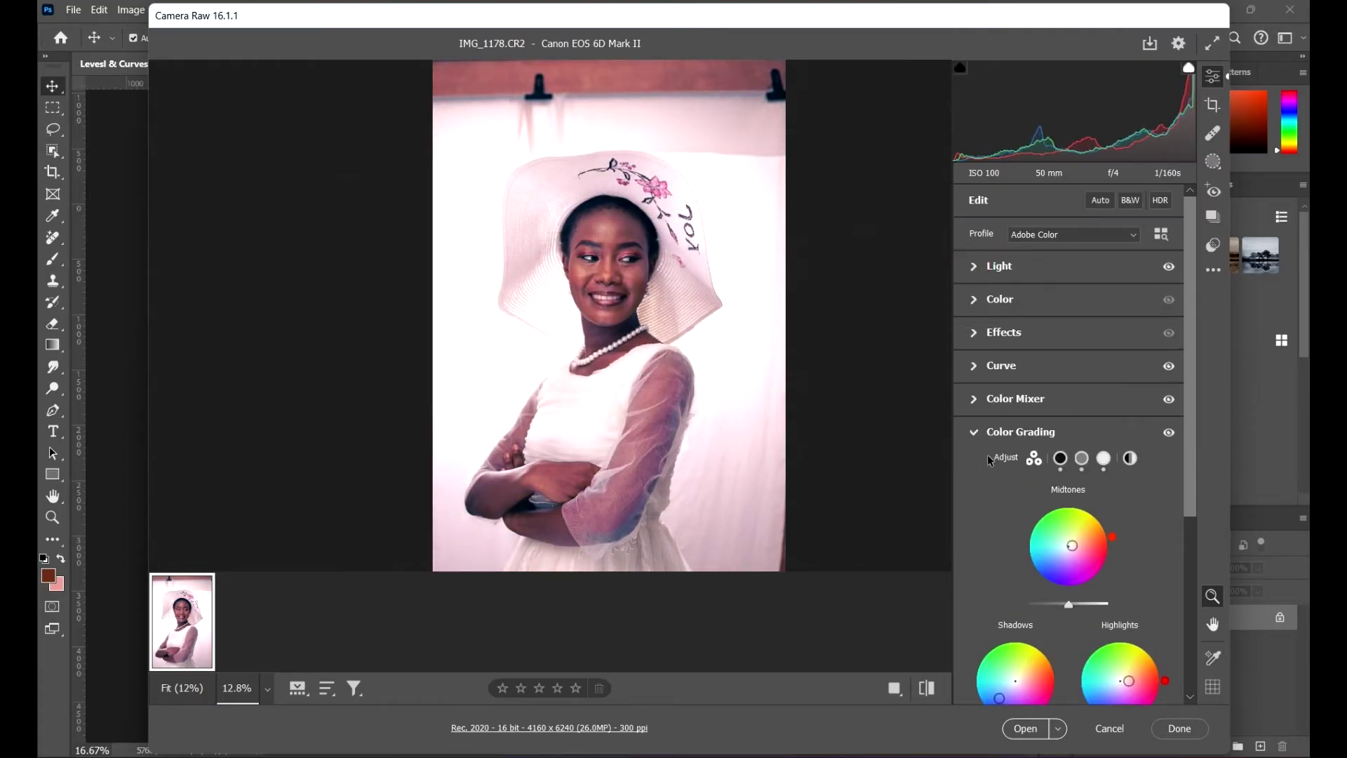
pyautogui.click(982, 431)
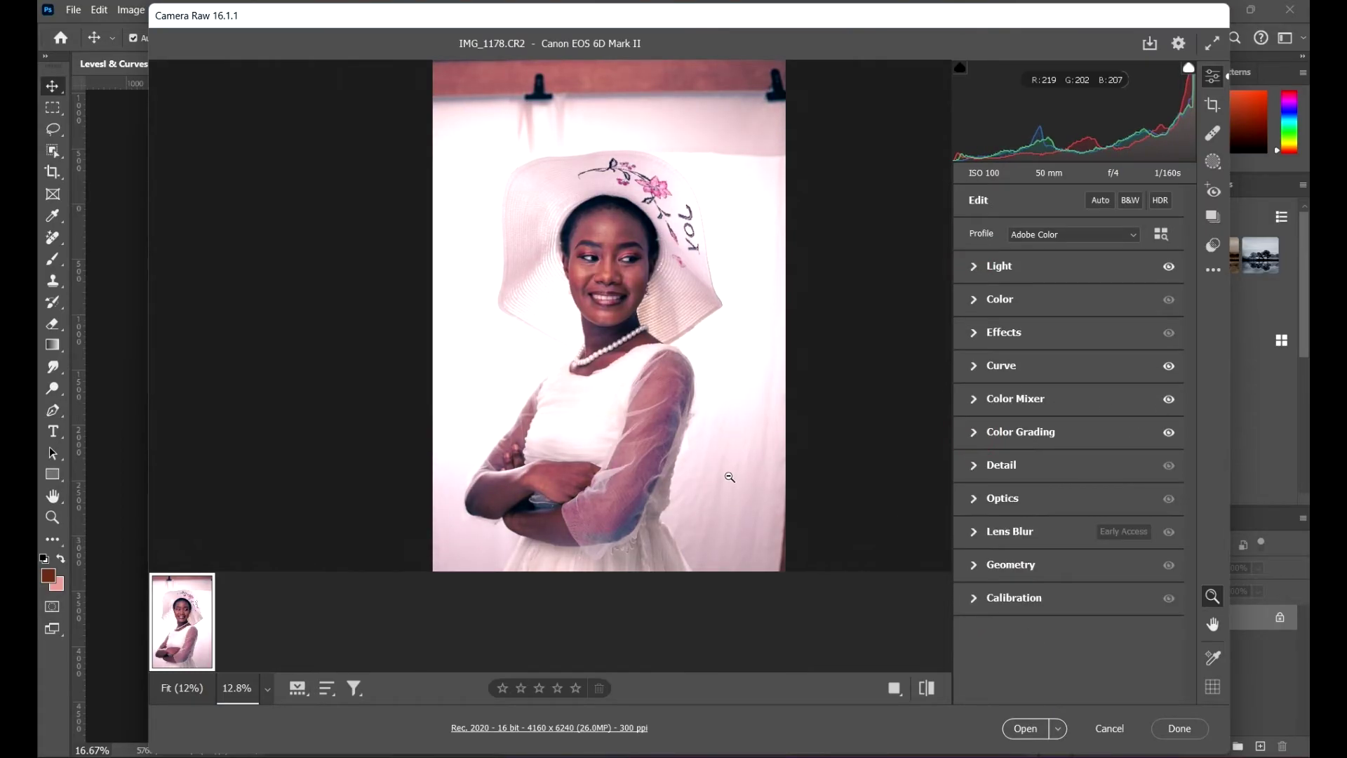
# Compare the portrait before and after the edits in side-by-side, stacked and split views, and return to the single view
pyautogui.click(898, 695)
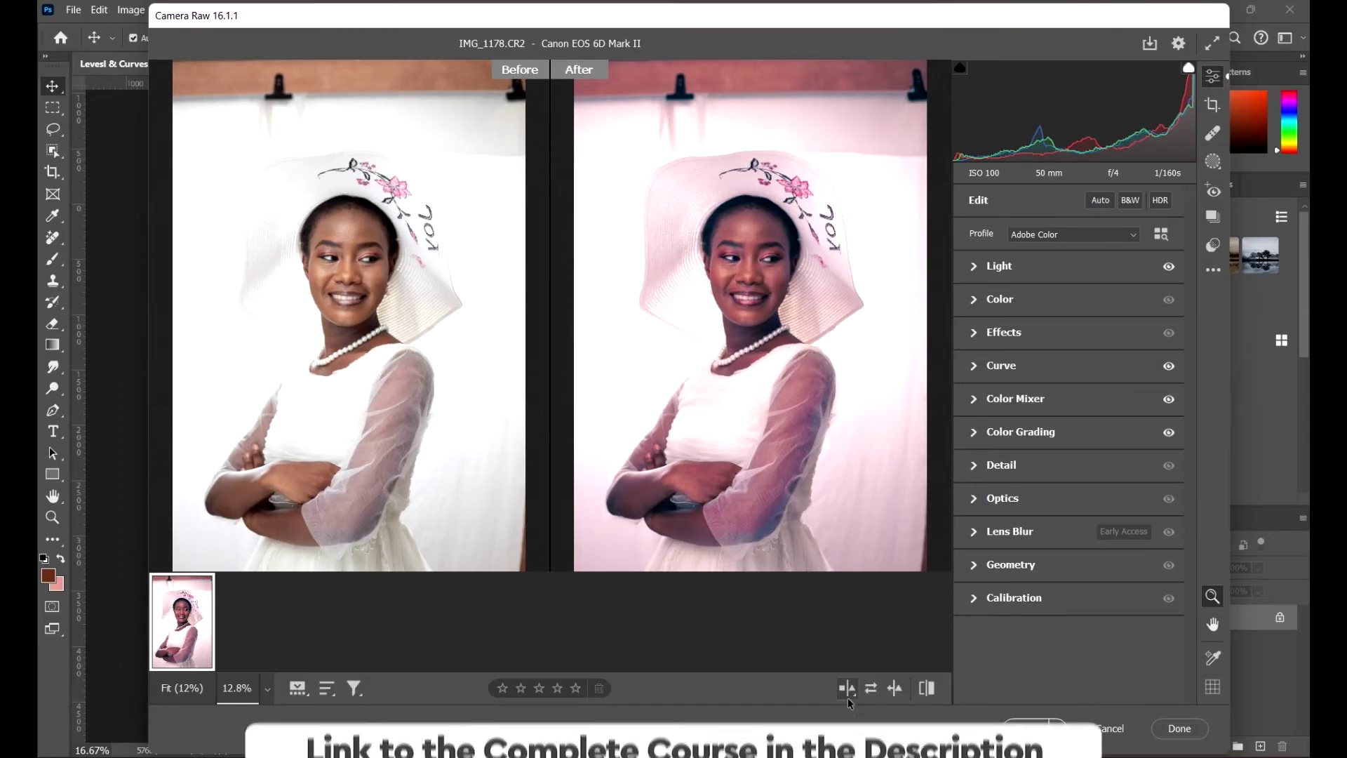
pyautogui.click(848, 689)
pyautogui.click(848, 689)
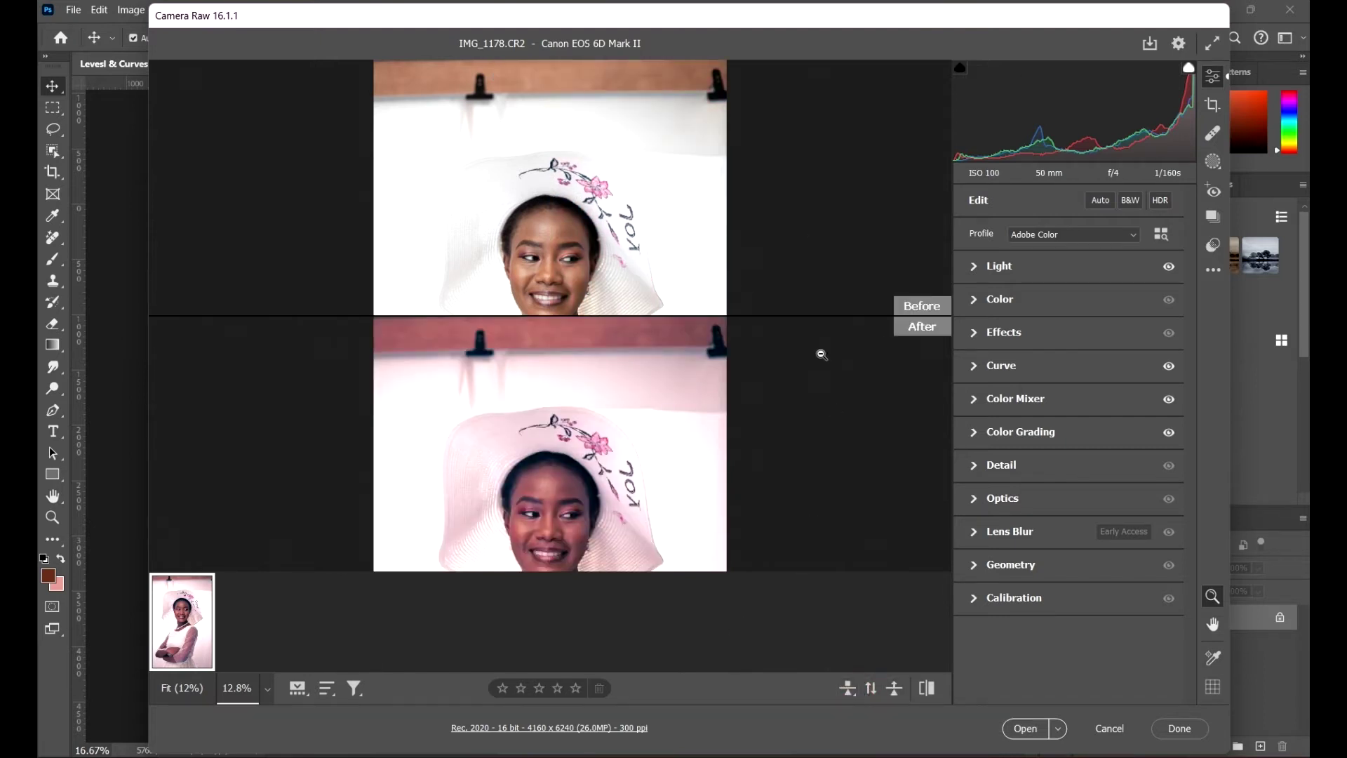
pyautogui.click(848, 690)
pyautogui.click(564, 320)
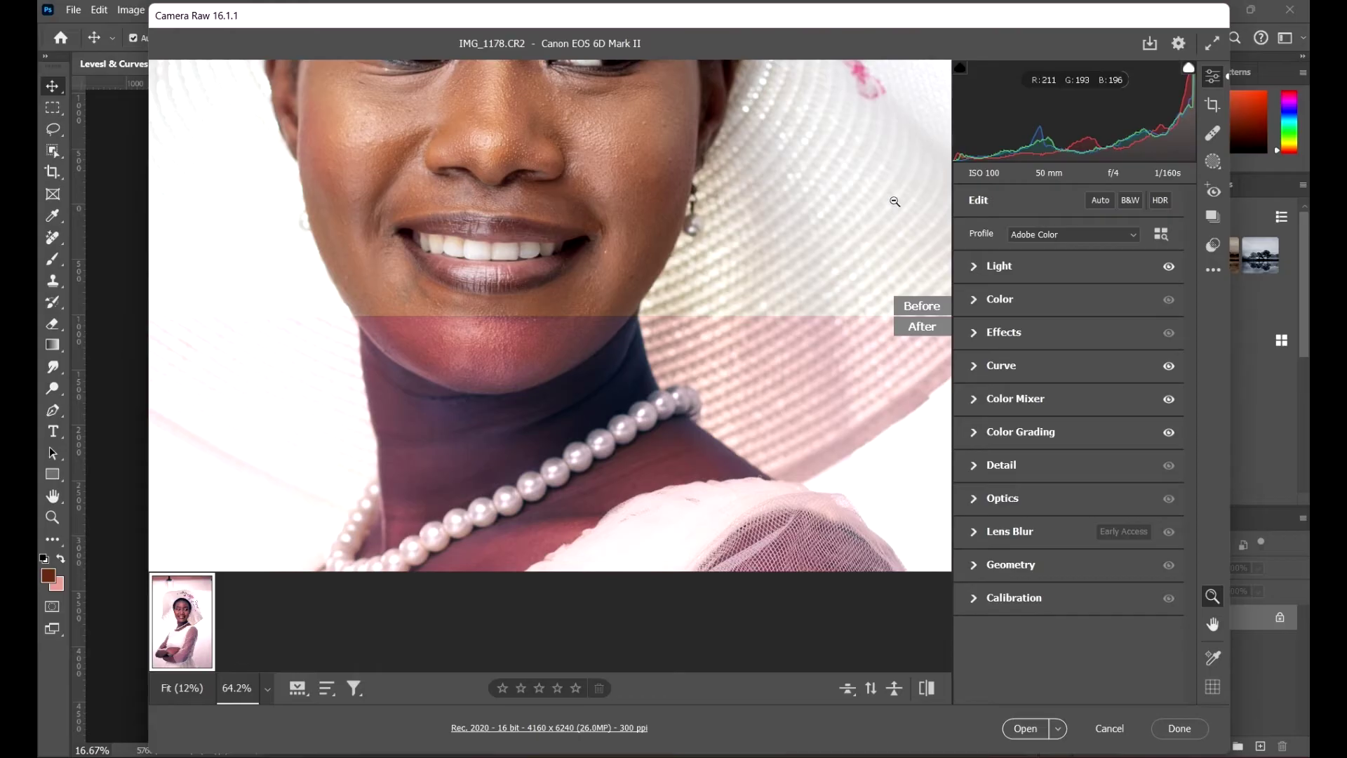
pyautogui.moveTo(736, 363); pyautogui.dragTo(635, 236)
pyautogui.click(851, 689)
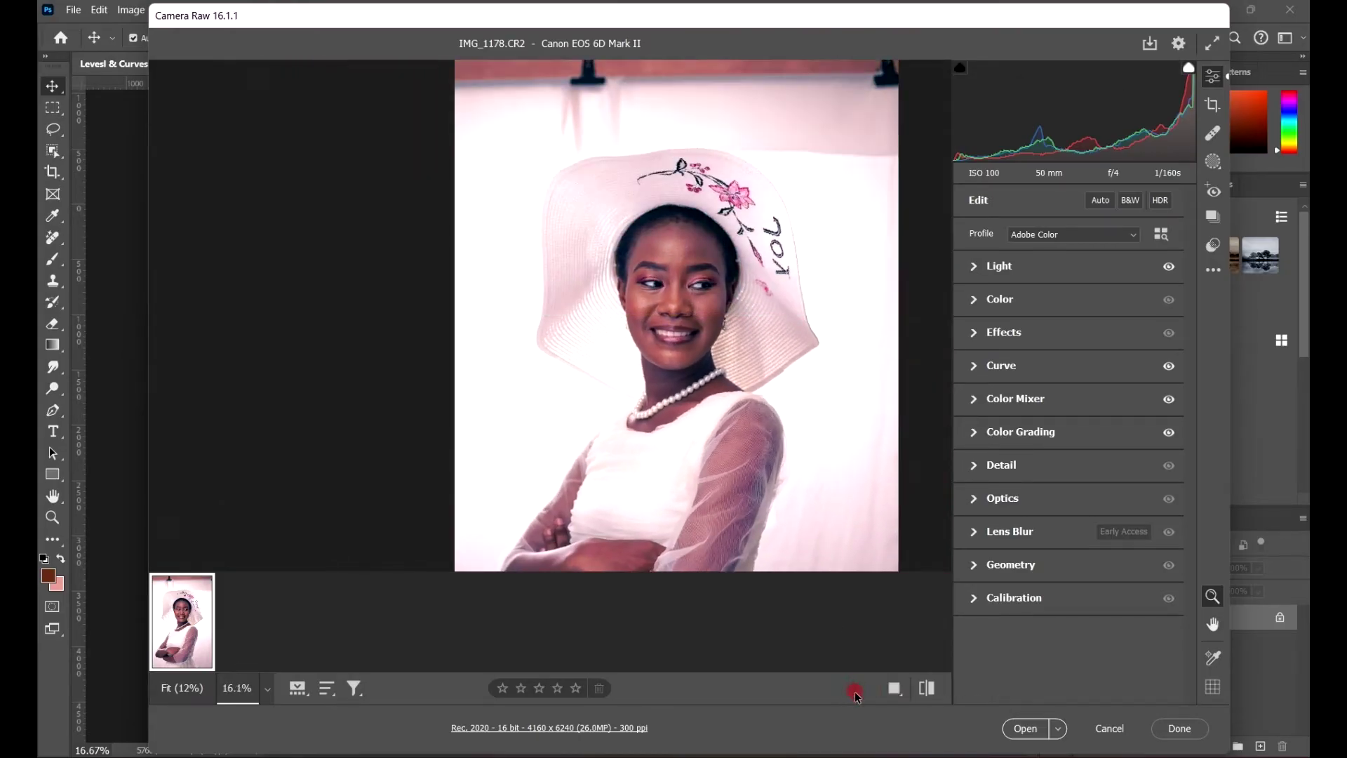
pyautogui.keyDown('alt'); pyautogui.click(561, 287); pyautogui.keyUp('alt')
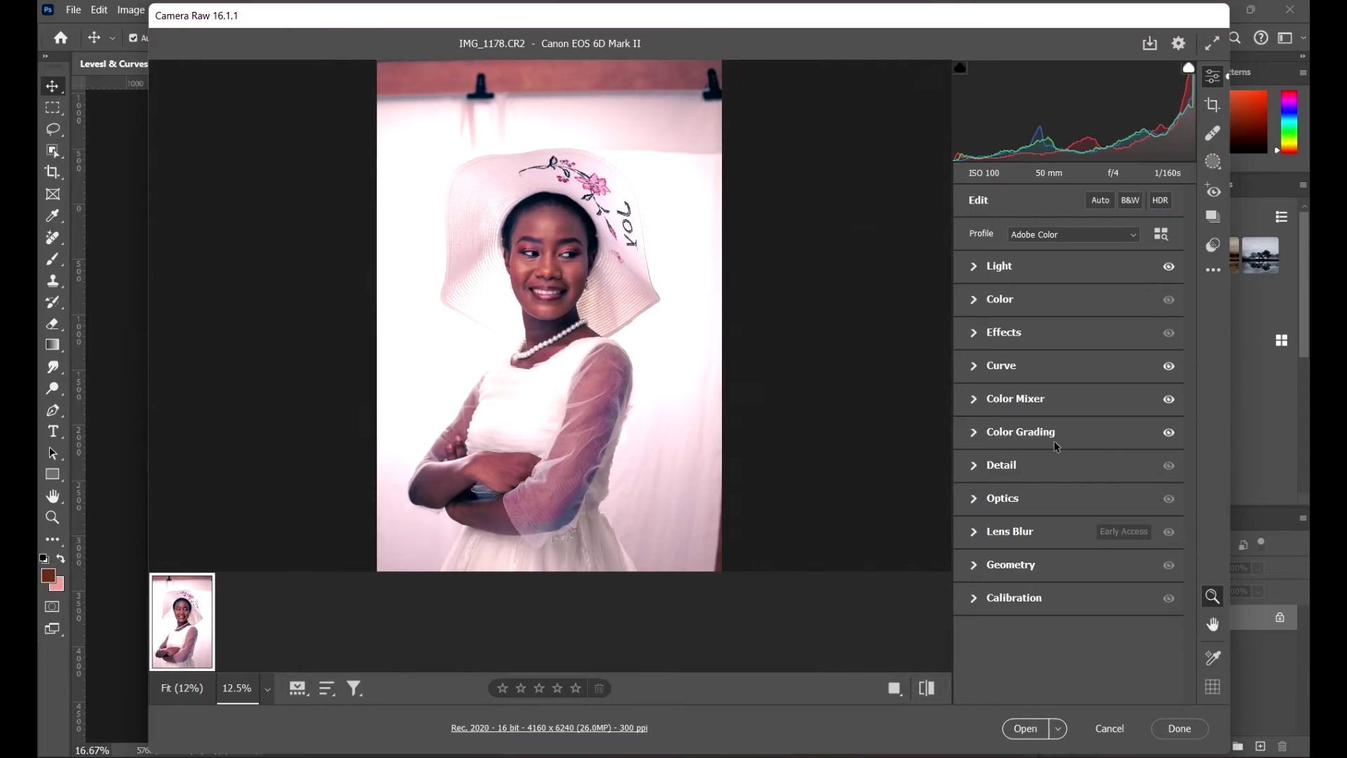
# Vary the Detail sharpening amount from high down to low, and look over the Optics profile correction options
pyautogui.click(982, 465)
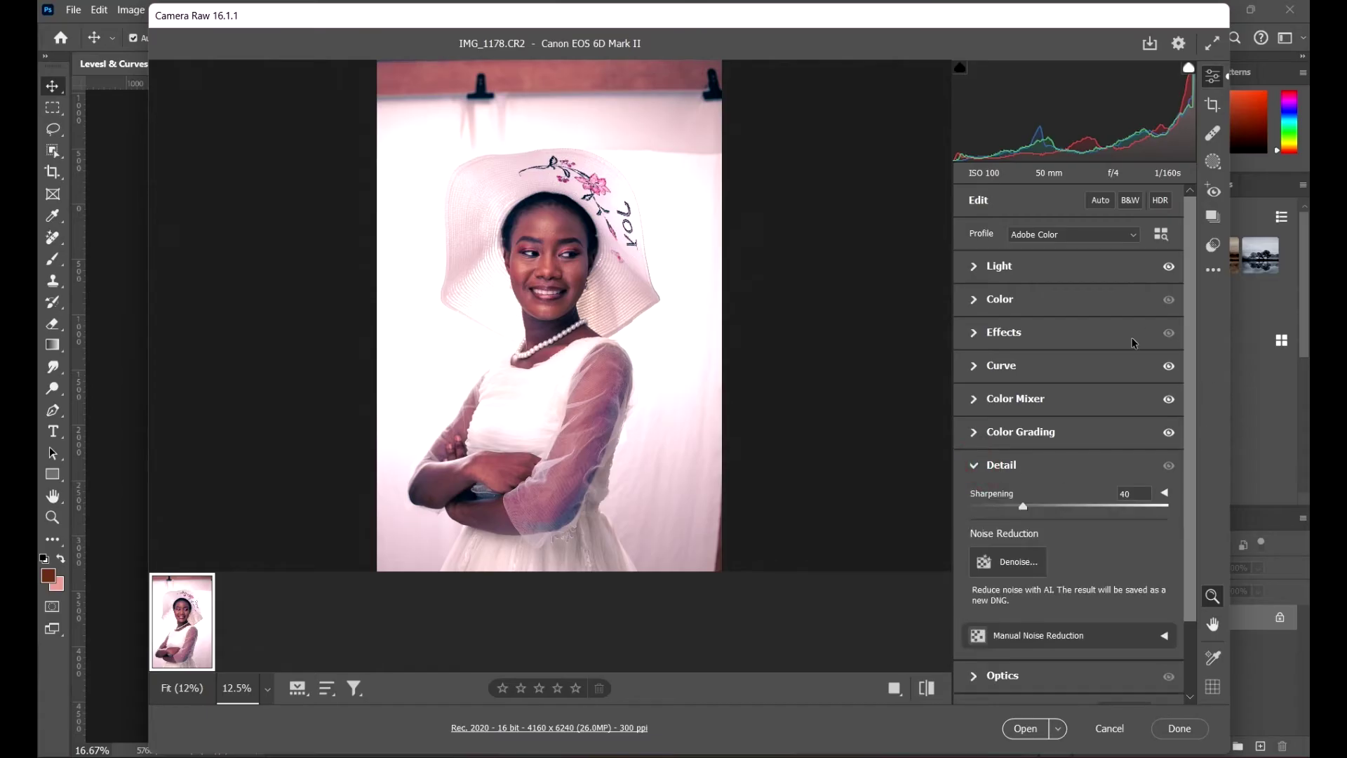
pyautogui.scroll(-2, 1141, 423)
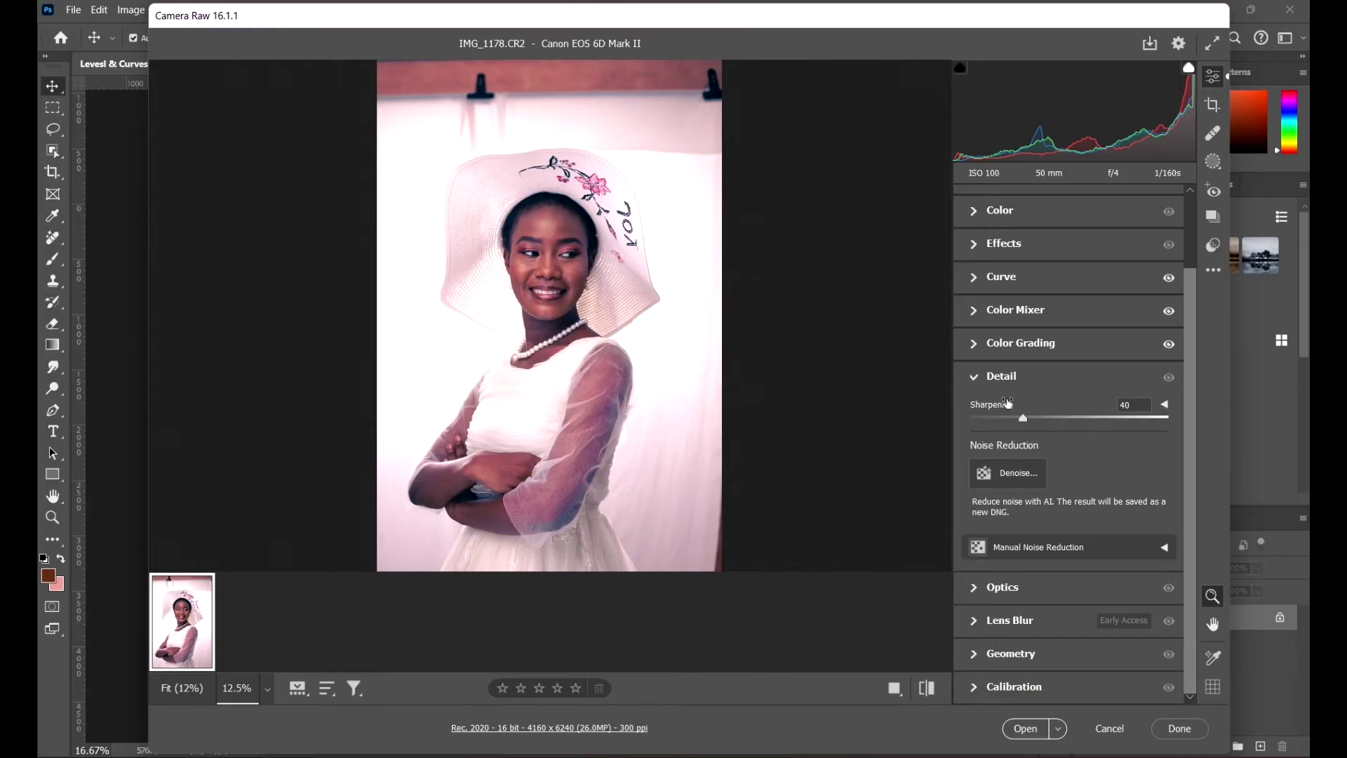
pyautogui.click(992, 377)
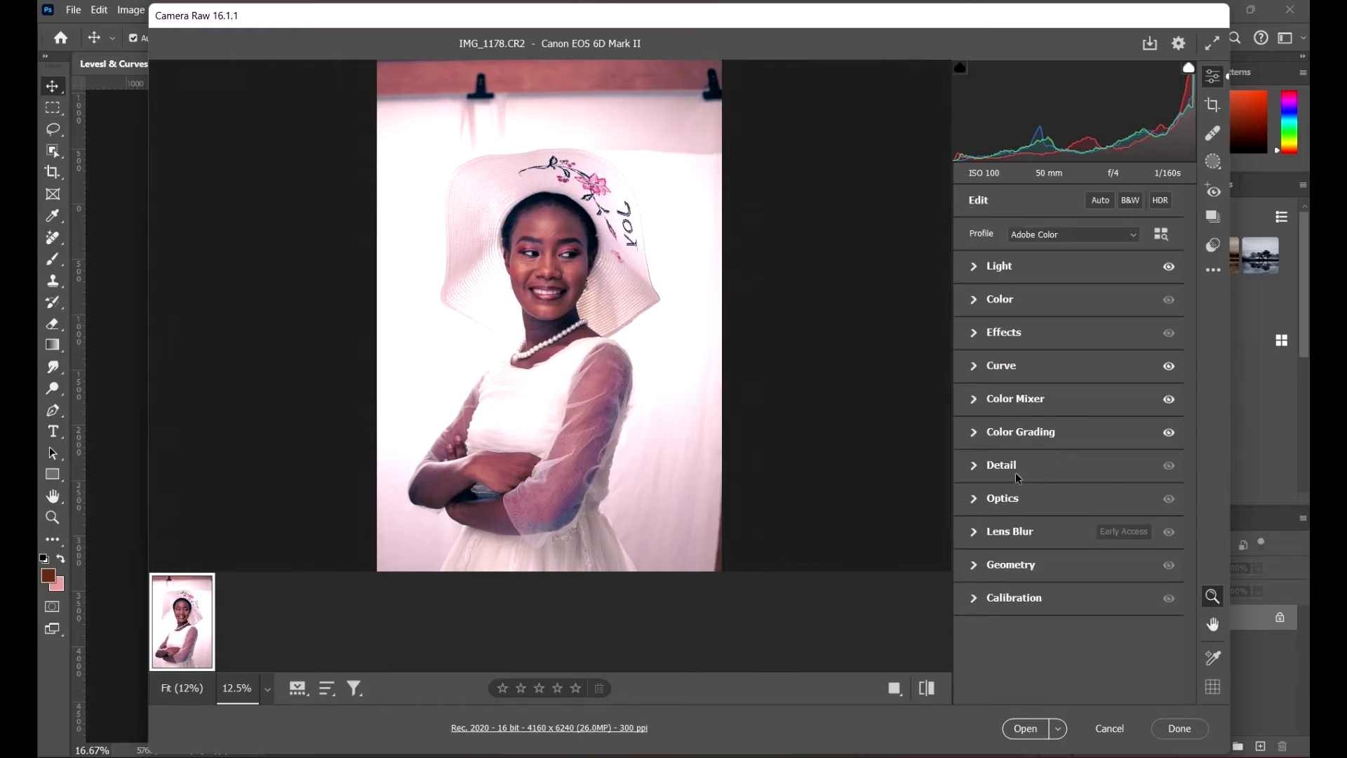
pyautogui.click(993, 466)
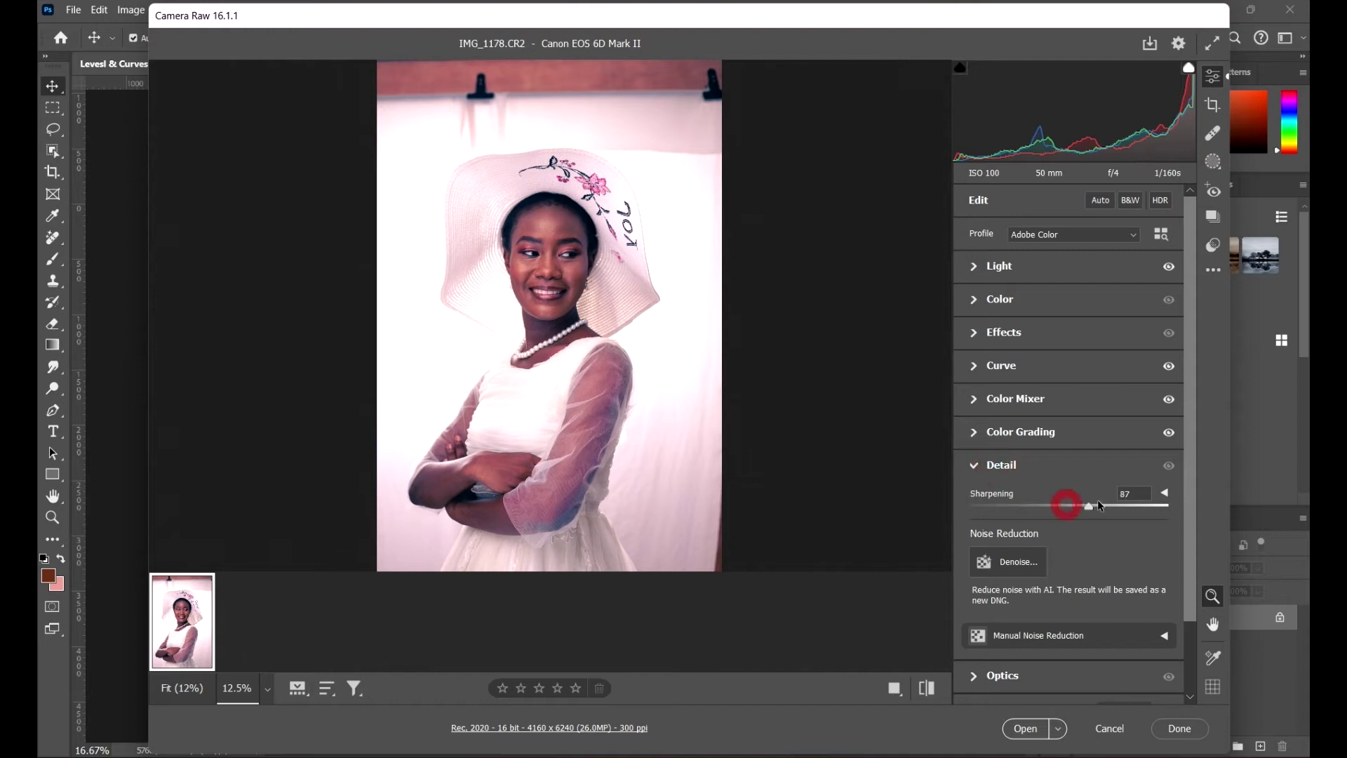
pyautogui.moveTo(1190, 504); pyautogui.dragTo(982, 521)
pyautogui.click(986, 467)
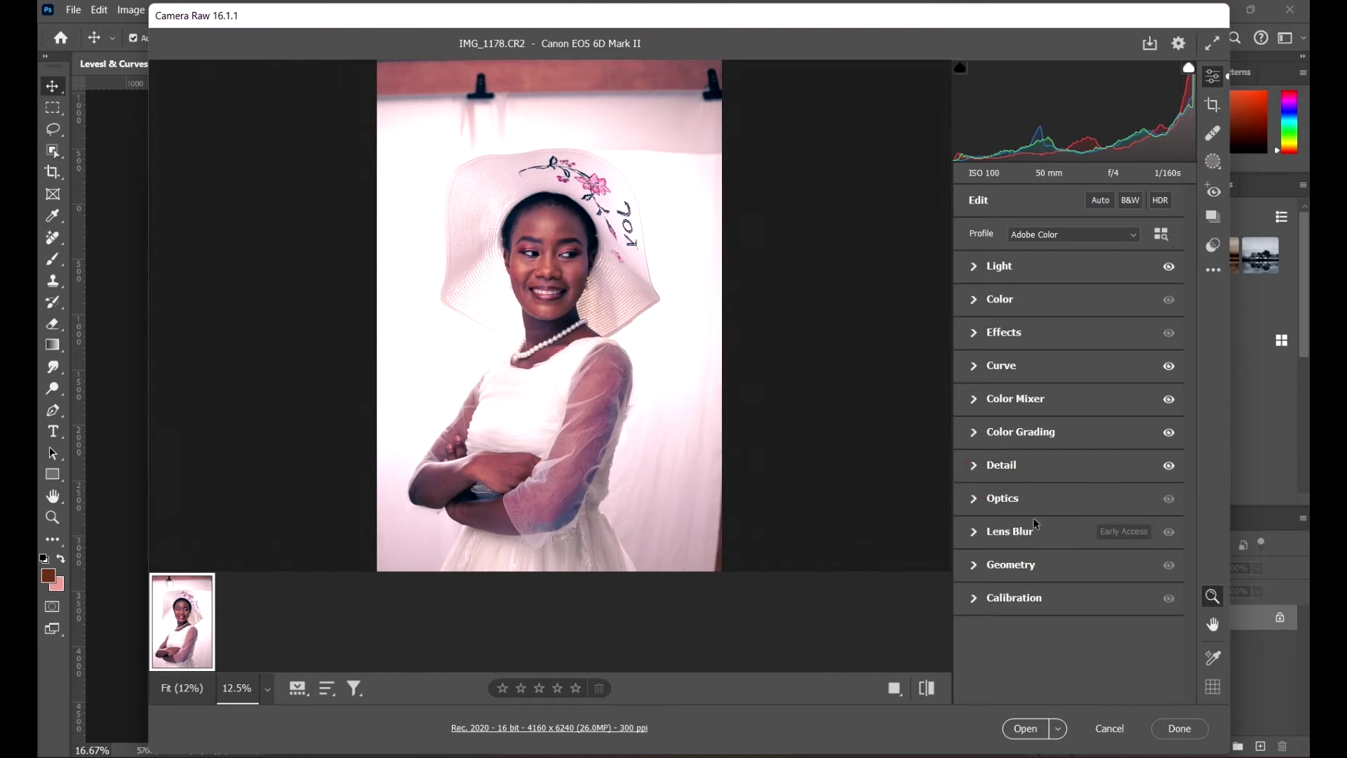
pyautogui.click(1038, 497)
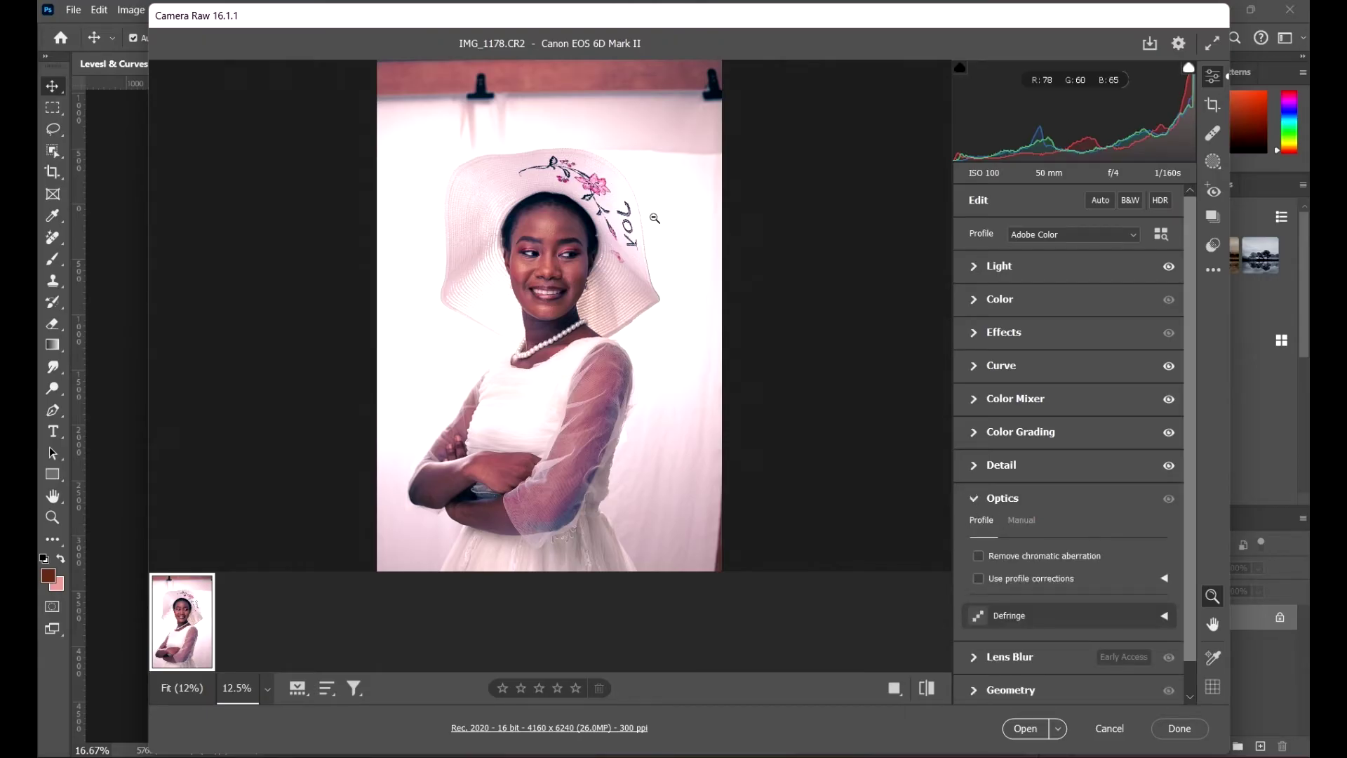
pyautogui.click(978, 499)
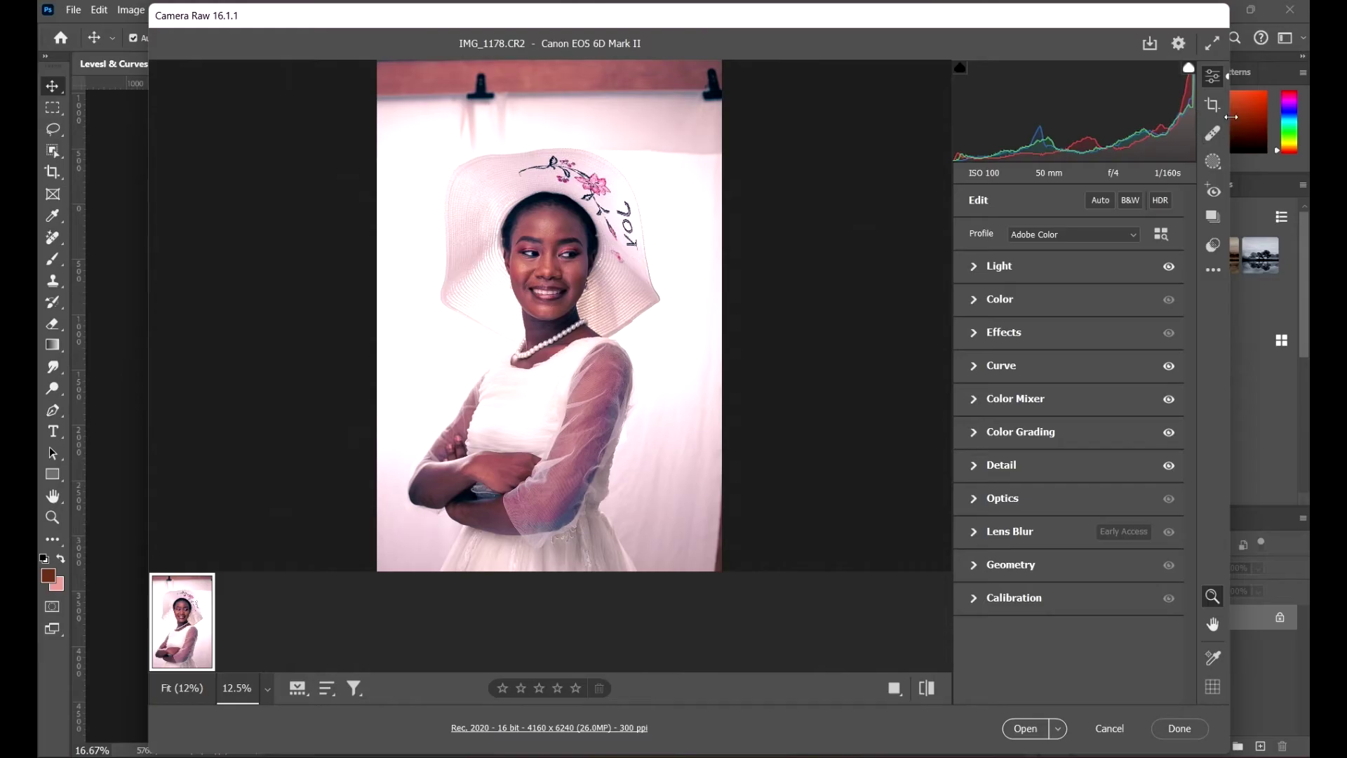
# Straighten the photo by 1.12 degrees along the upper edge of the white backdrop in the Crop tool
pyautogui.click(1212, 103)
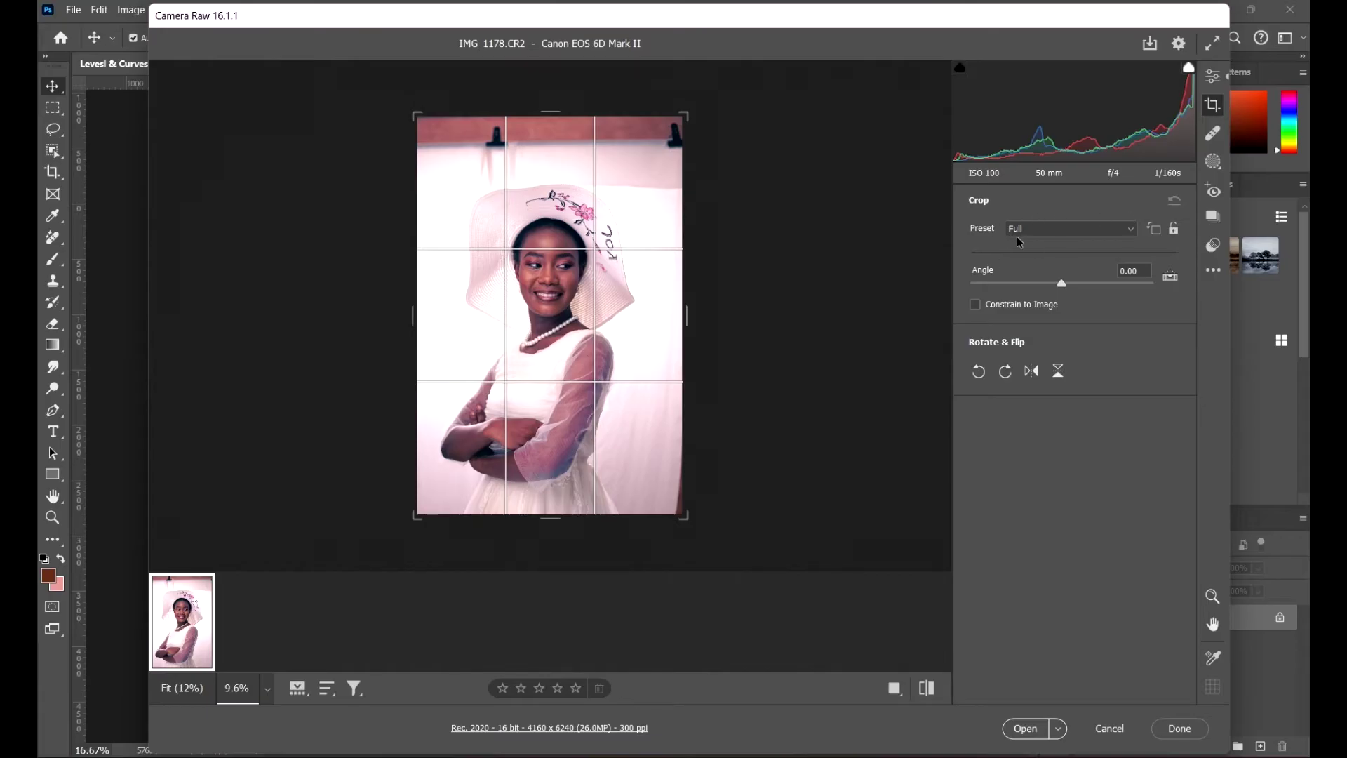
pyautogui.click(1169, 280)
pyautogui.click(1173, 280)
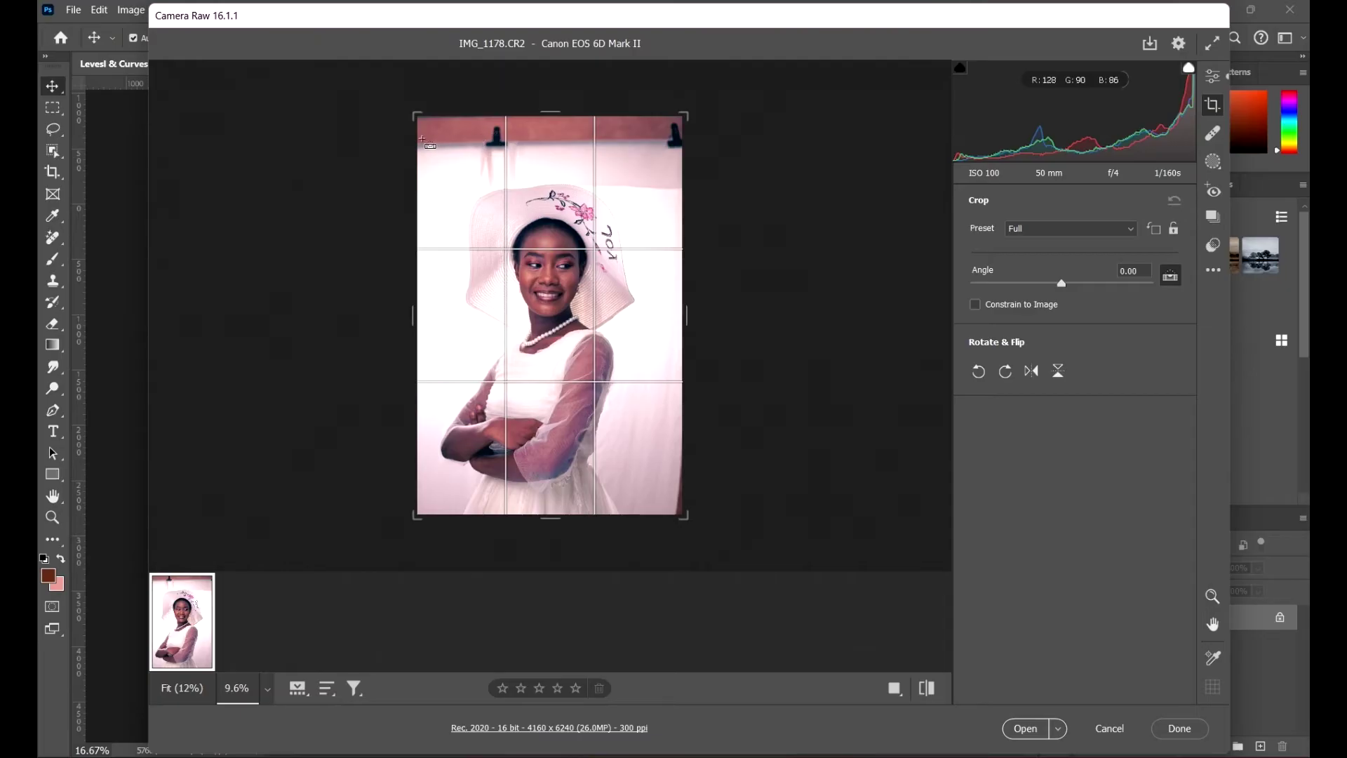
pyautogui.moveTo(421, 141); pyautogui.dragTo(723, 136)
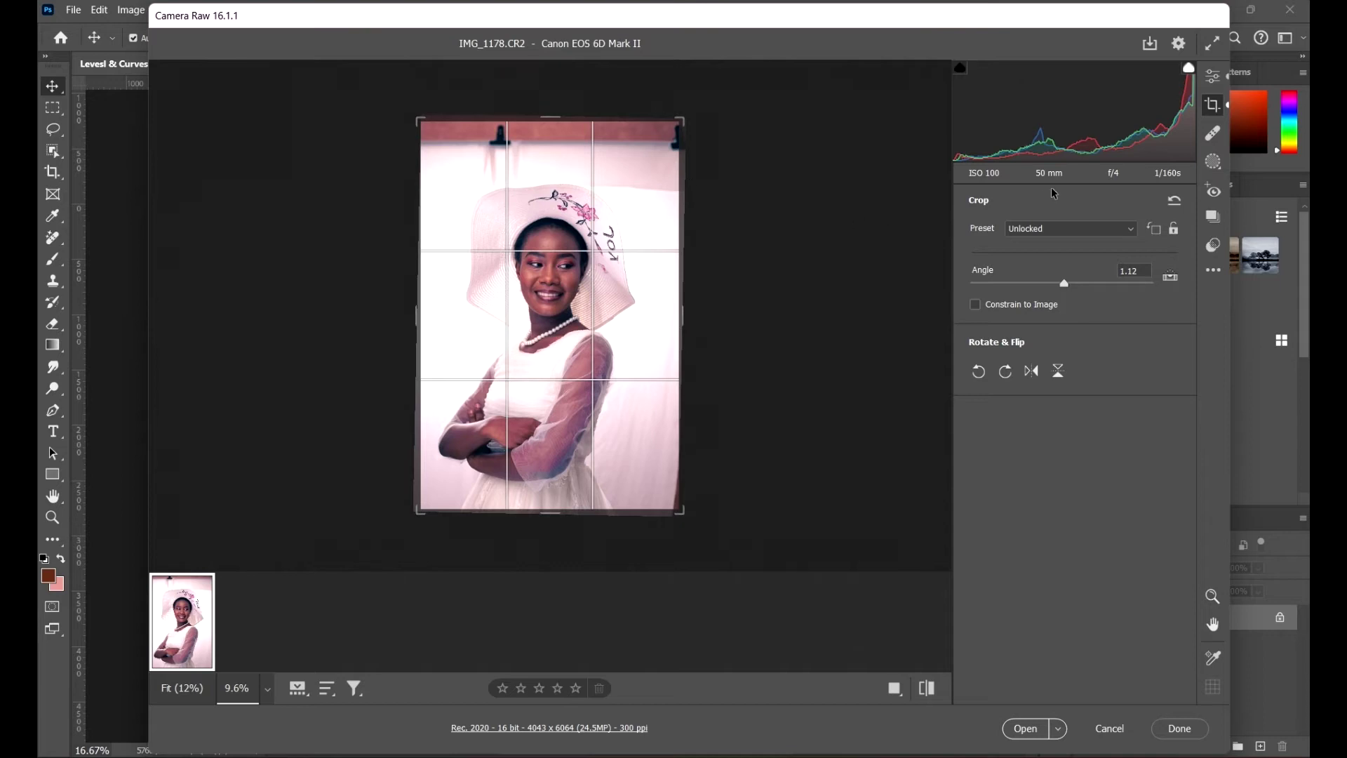
# Try the 1 x 1 and 4 x 5 / 8 x 10 crop presets, and restore the crop to Full
pyautogui.click(1029, 231)
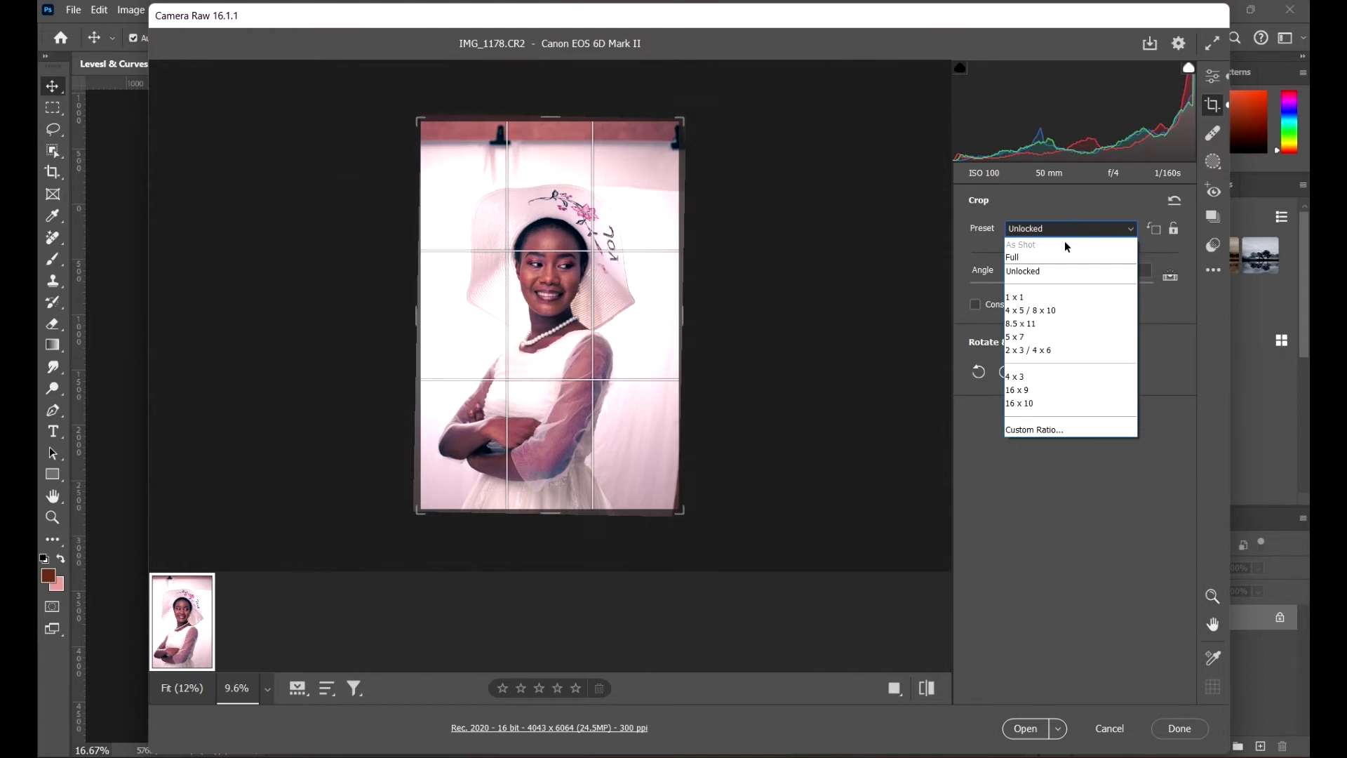
pyautogui.click(1021, 301)
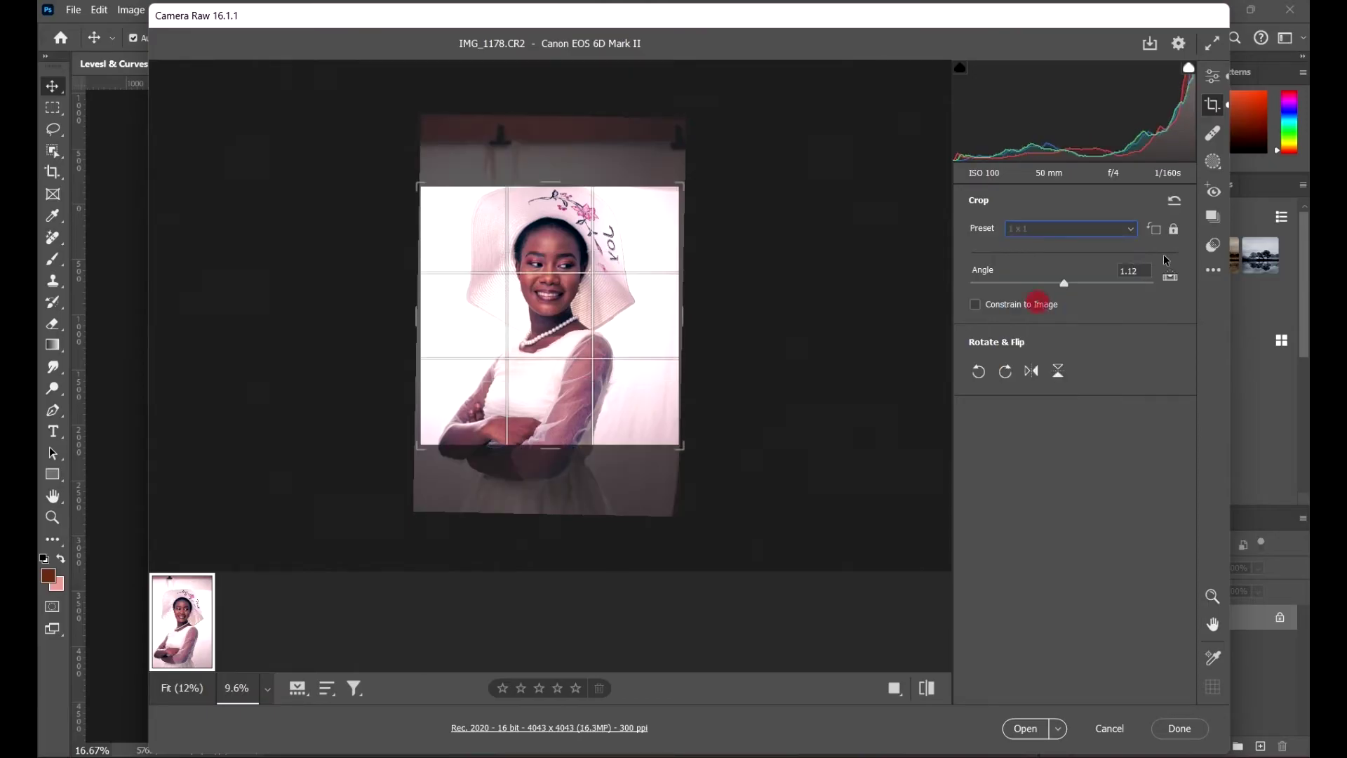
pyautogui.click(1069, 229)
pyautogui.click(1045, 311)
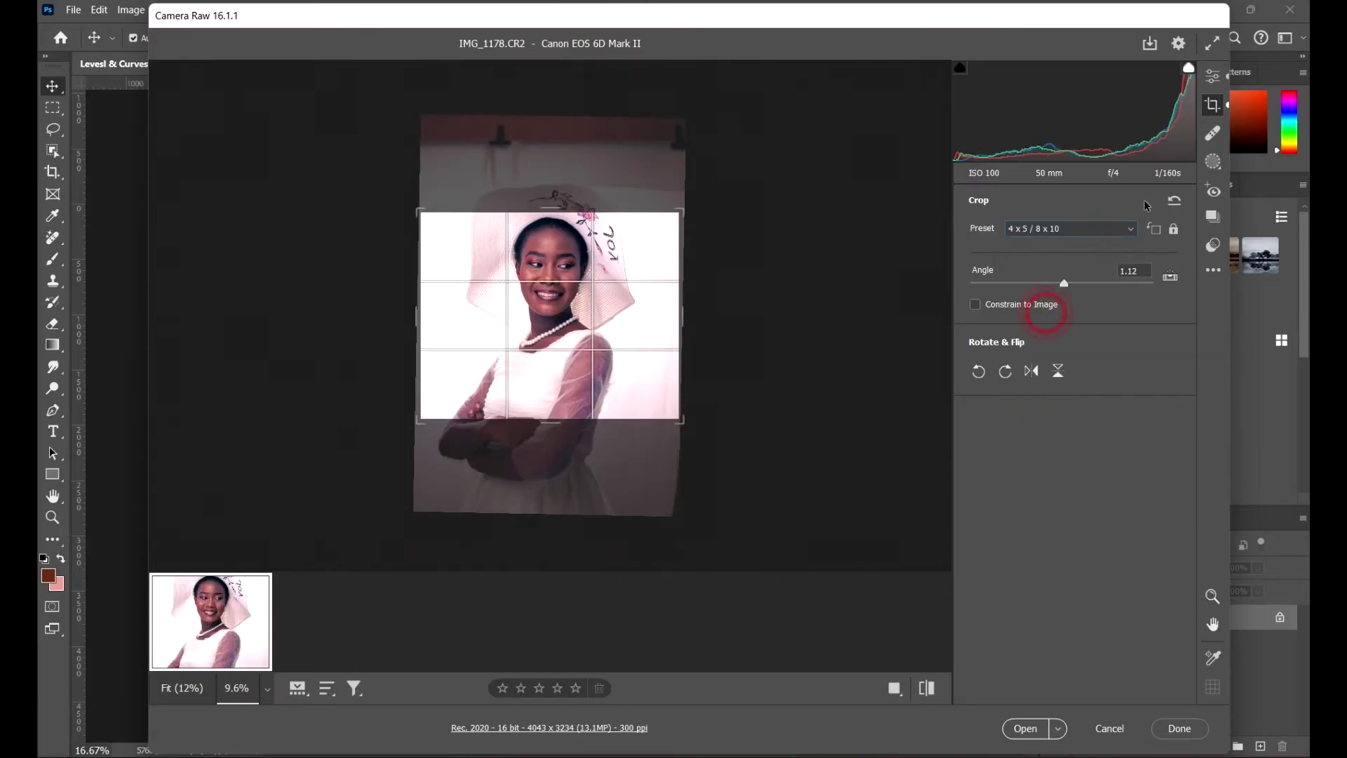
pyautogui.click(1056, 231)
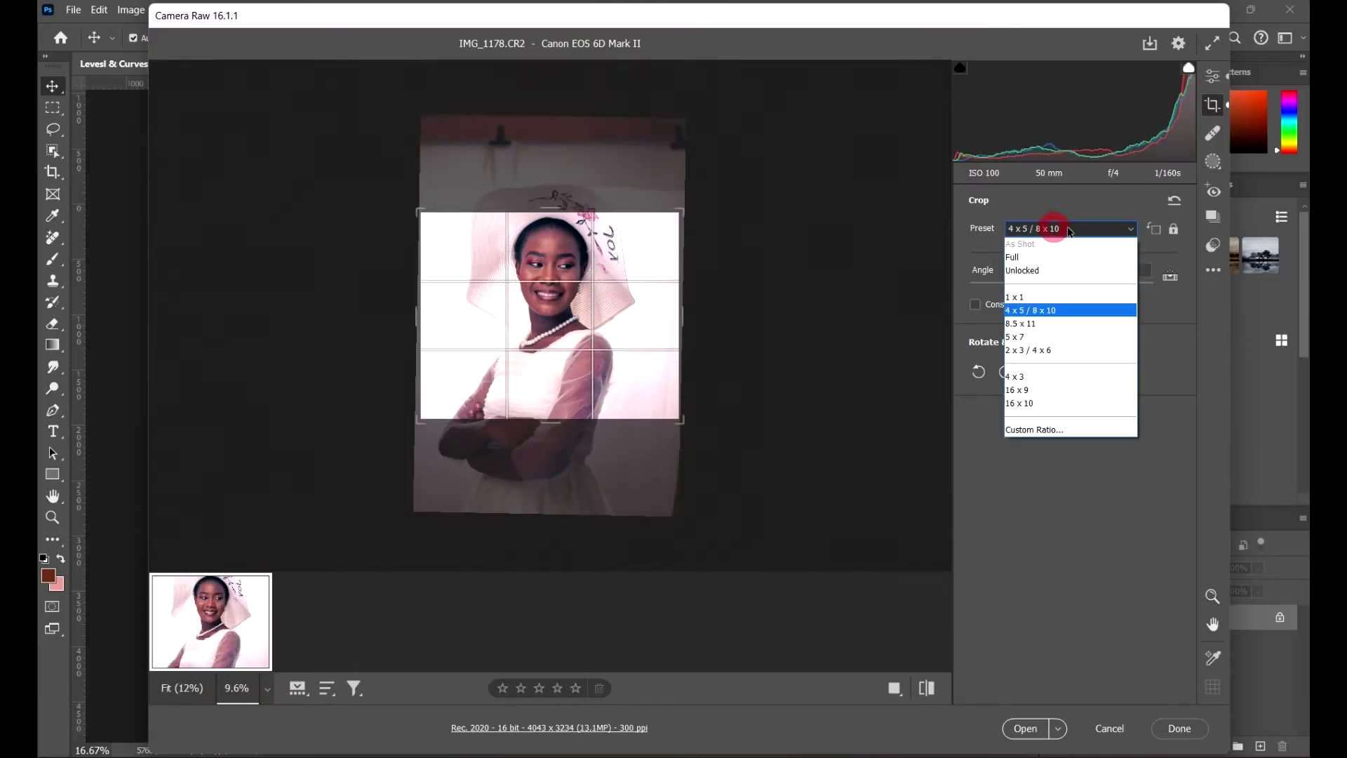
pyautogui.click(1060, 266)
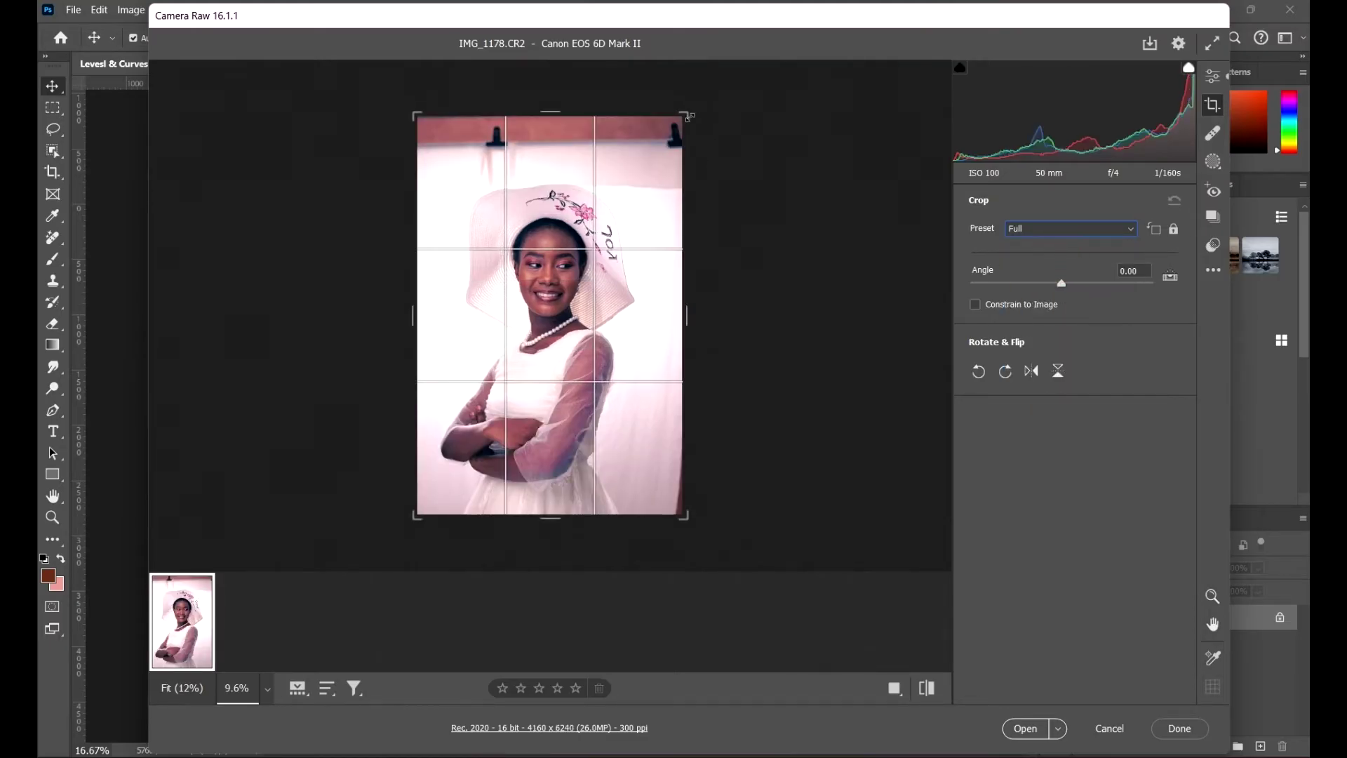
pyautogui.moveTo(689, 117); pyautogui.dragTo(765, 74)
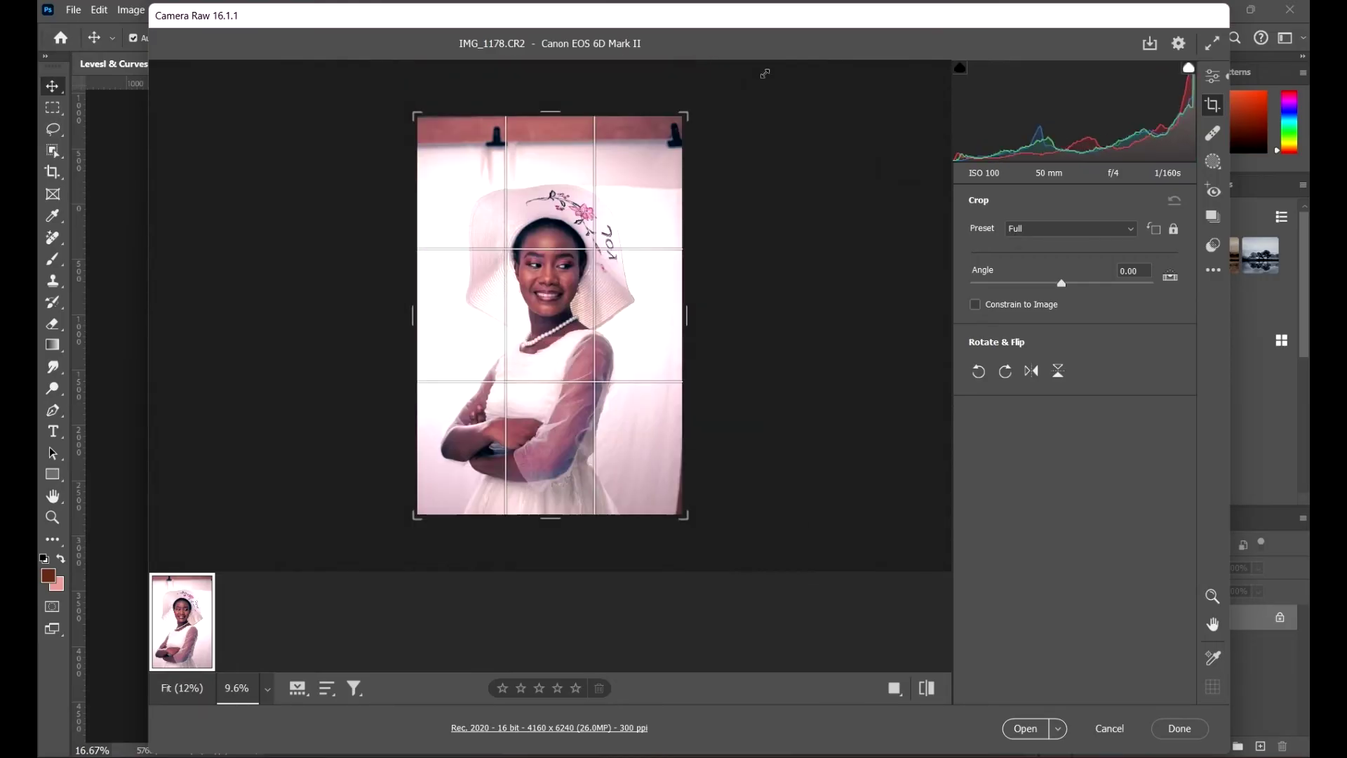
# Toggle the crop's aspect ratio lock and try to resize the Full crop frame from its corner
pyautogui.click(1016, 237)
pyautogui.click(1028, 240)
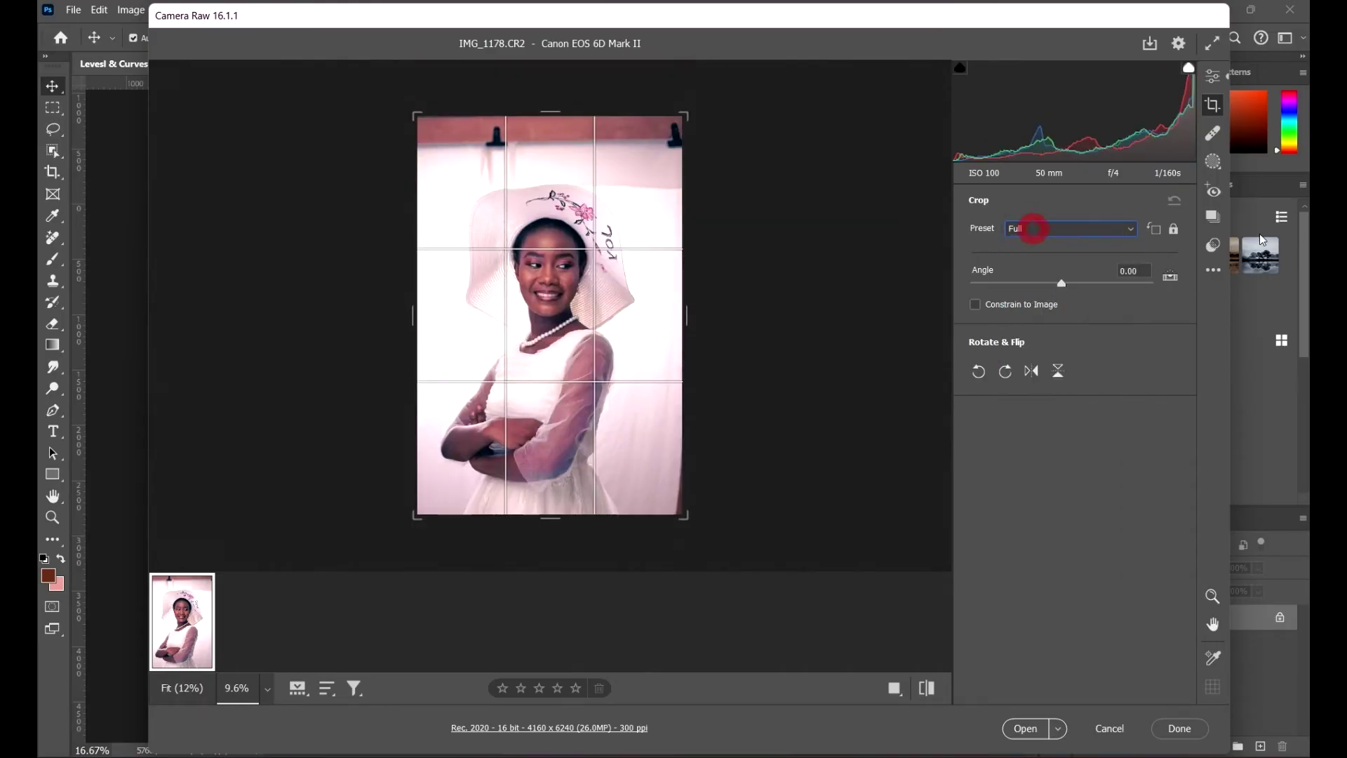
pyautogui.click(1173, 229)
pyautogui.moveTo(683, 114); pyautogui.dragTo(739, 115)
pyautogui.click(1171, 226)
# Apply the 1 x 1 crop preset and try to widen the square frame beyond the photo's edge
pyautogui.click(1068, 229)
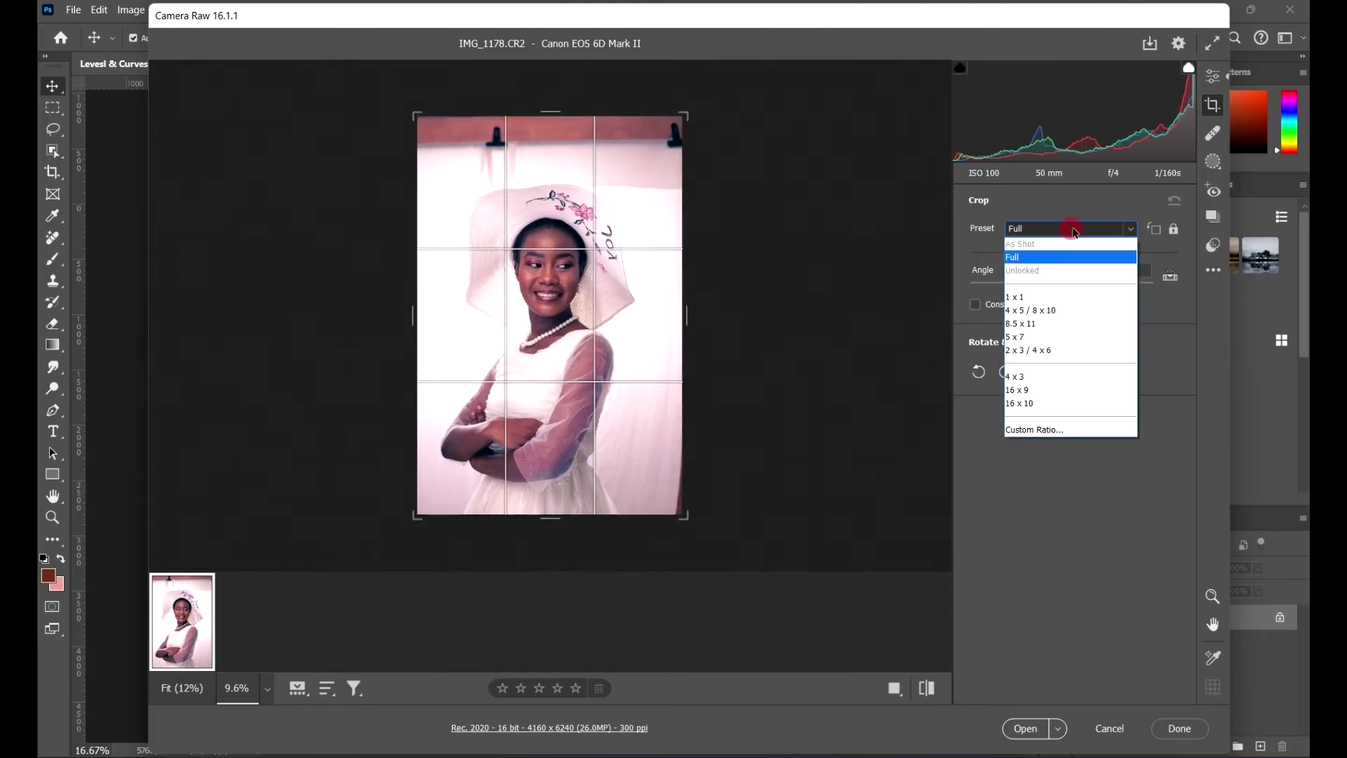
pyautogui.click(1049, 307)
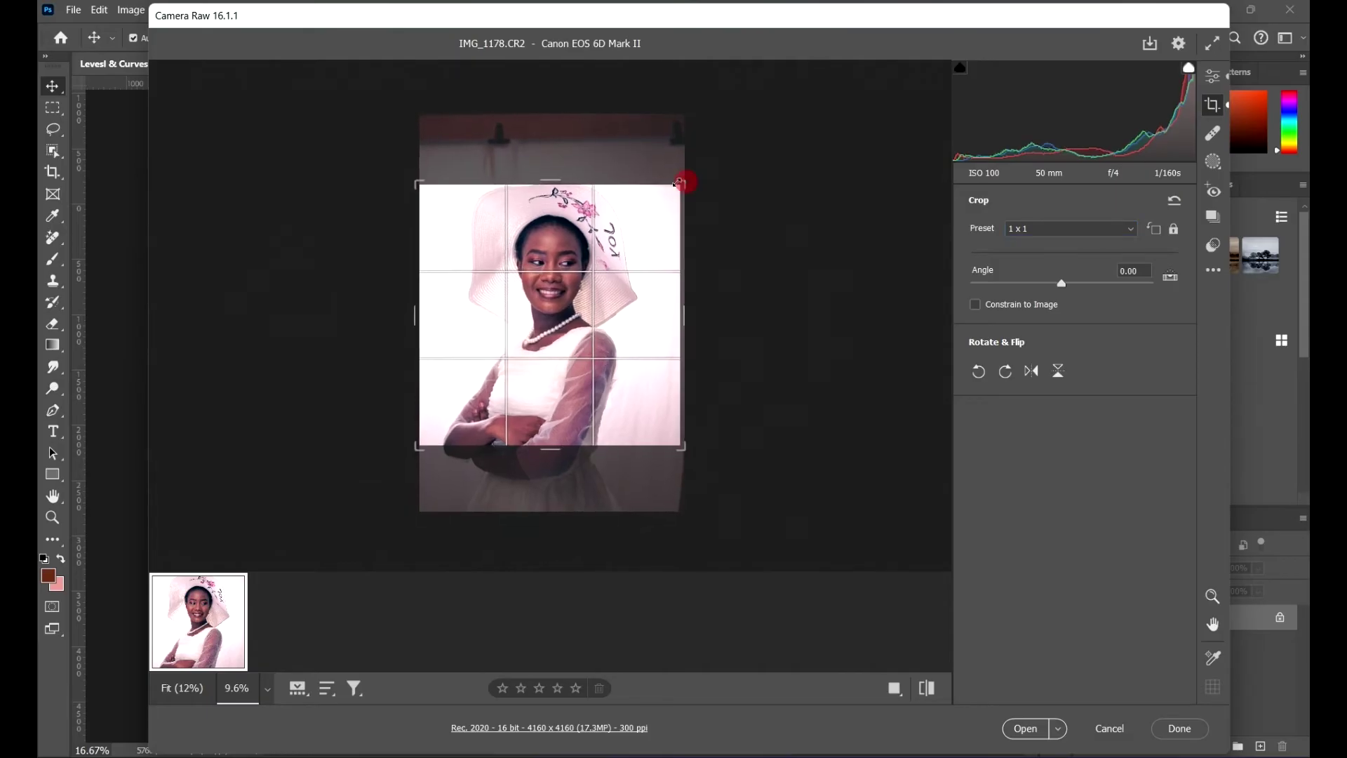
pyautogui.moveTo(686, 180); pyautogui.dragTo(714, 151)
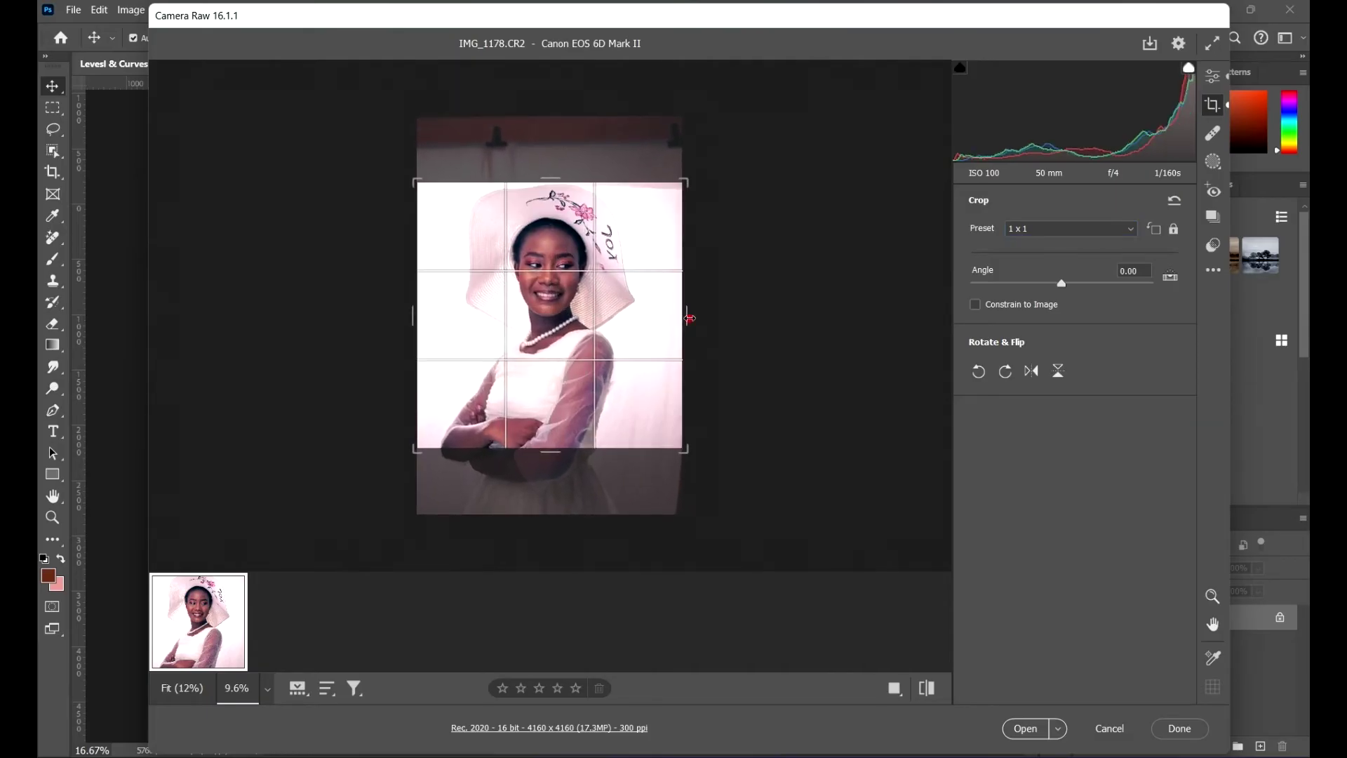
pyautogui.moveTo(690, 318)
pyautogui.mouseDown()
pyautogui.moveTo(574, 316)
pyautogui.moveTo(695, 324)
pyautogui.mouseUp()
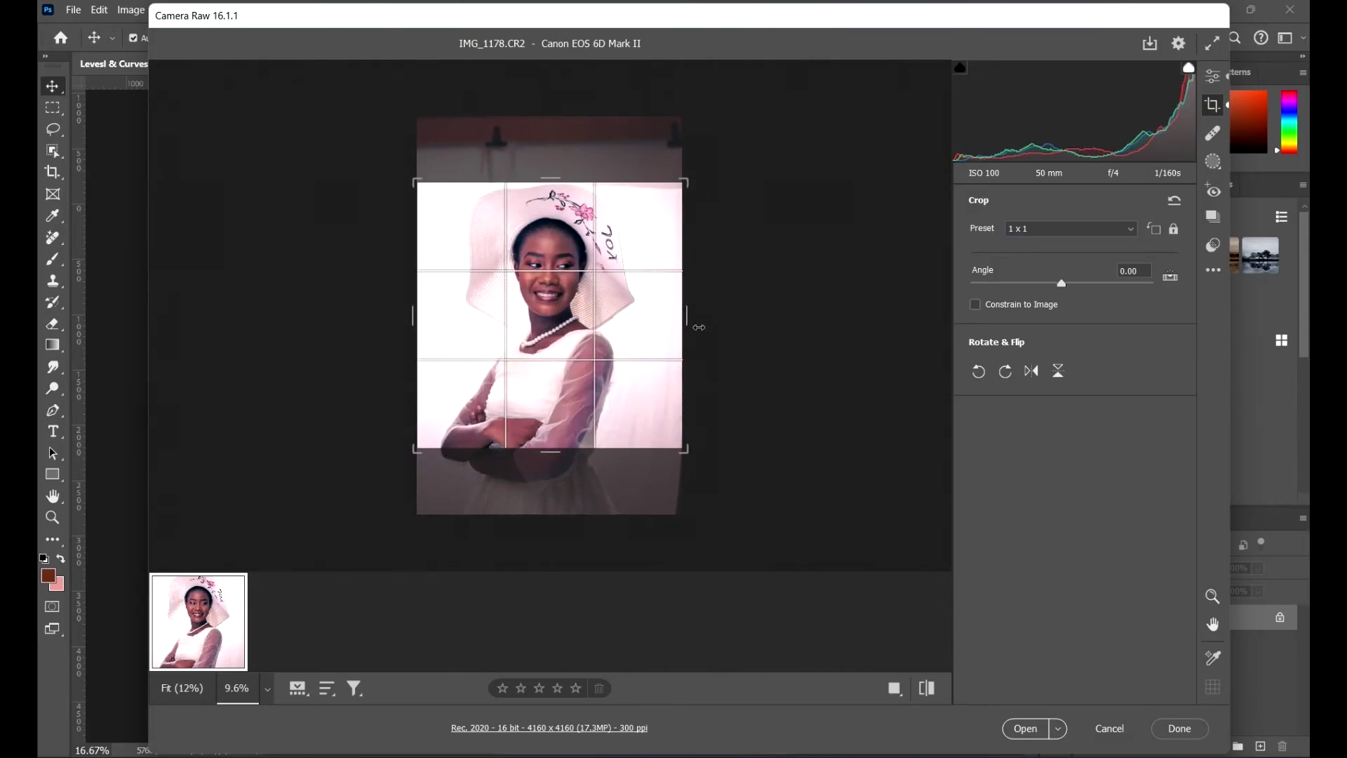
# Unlock the crop's aspect ratio and extend the frame vertically to about 4160 x 5658 pixels
pyautogui.click(1173, 227)
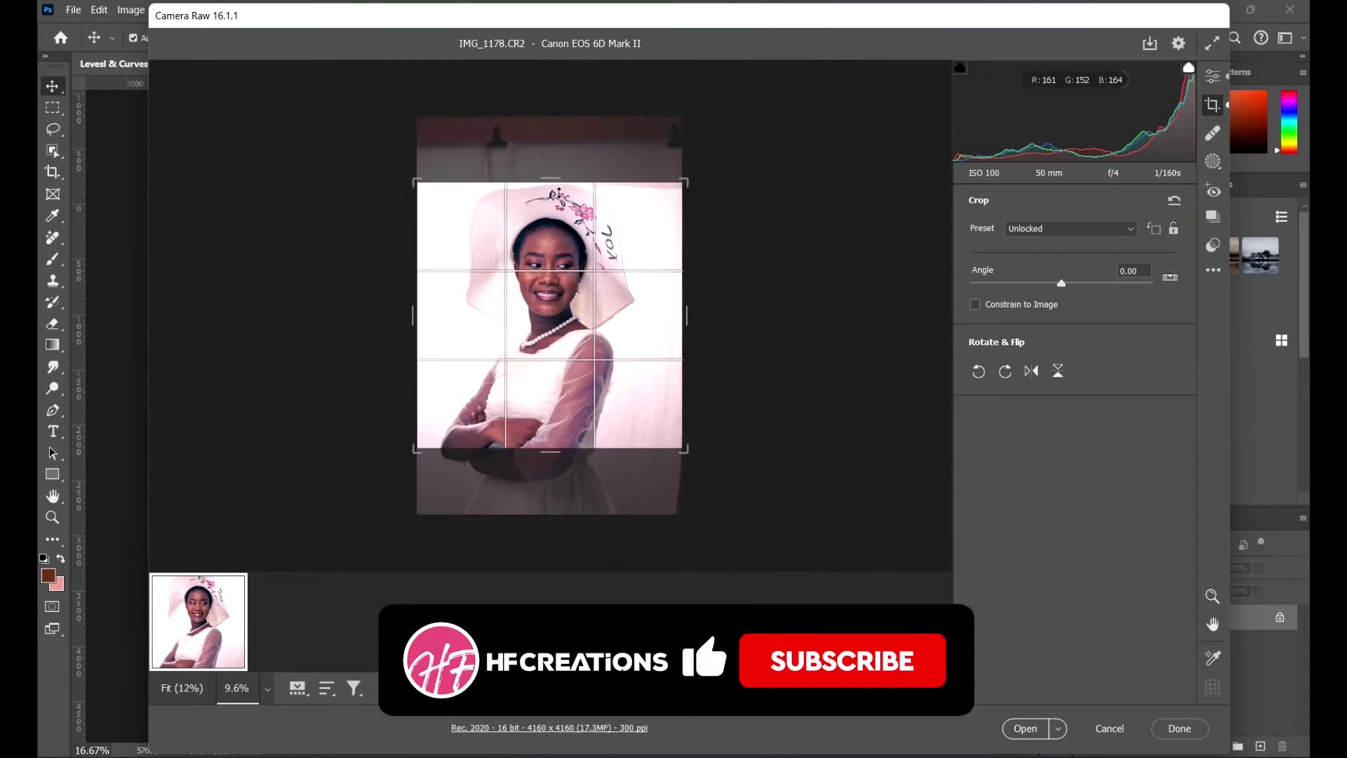
pyautogui.moveTo(559, 192); pyautogui.dragTo(615, 184)
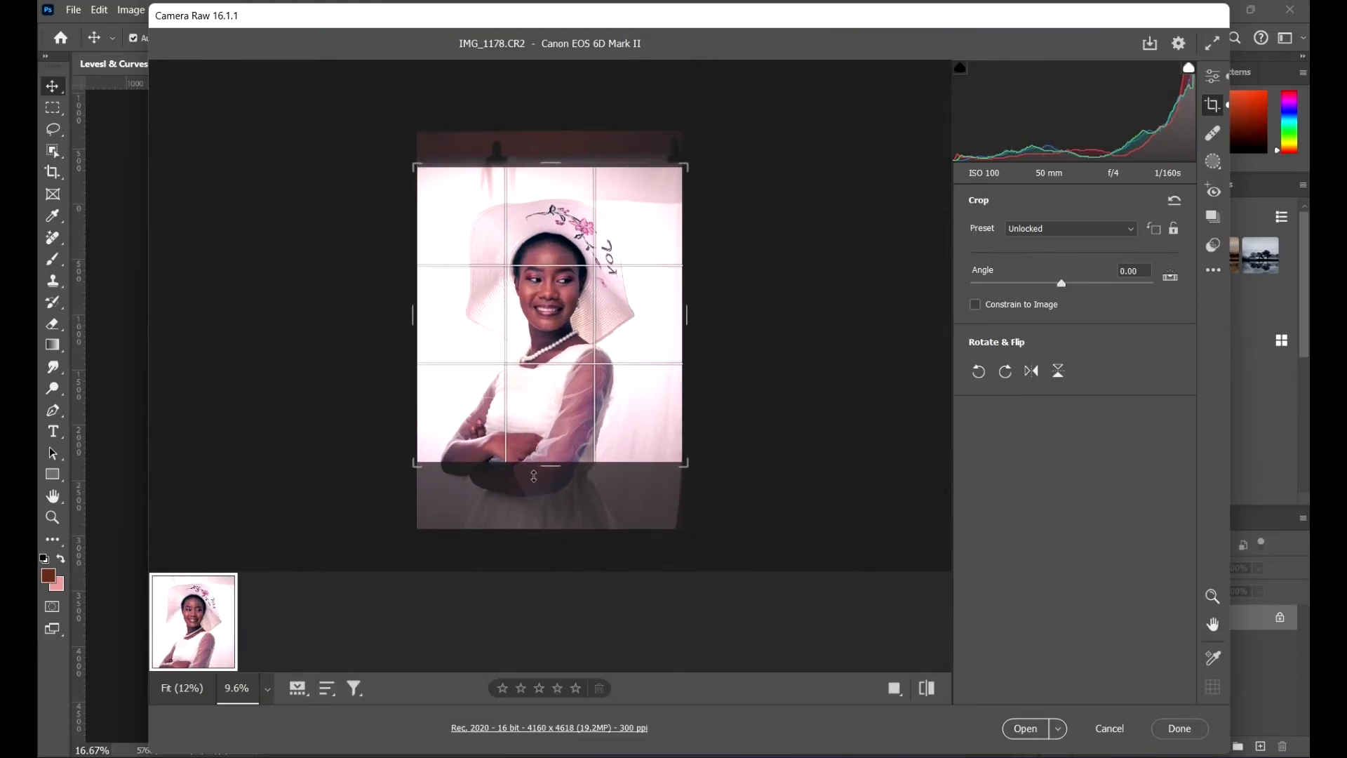
pyautogui.moveTo(534, 477); pyautogui.dragTo(541, 525)
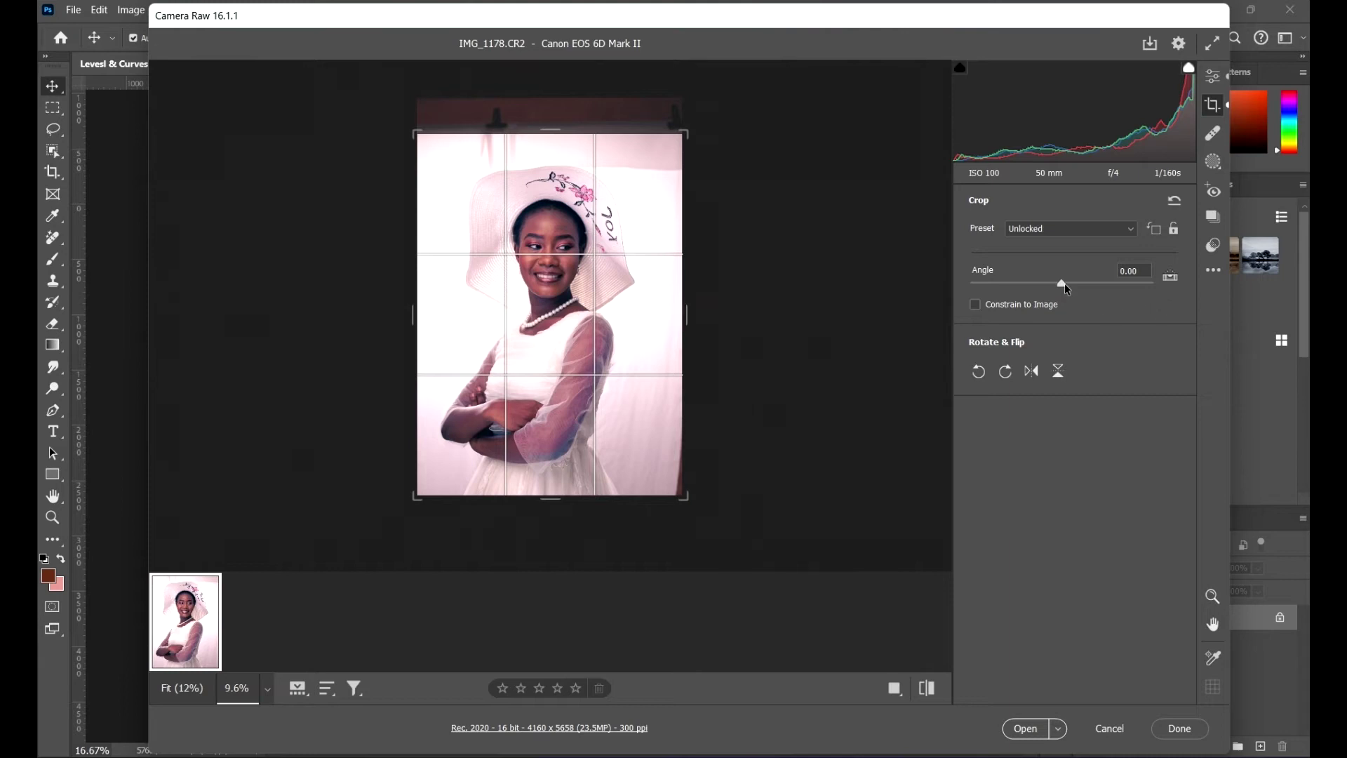
# Try a crop angle of 25 degrees, reset it to 0, and enlarge the frame to about 4160 x 5716 pixels
pyautogui.moveTo(1068, 287); pyautogui.dragTo(1111, 288)
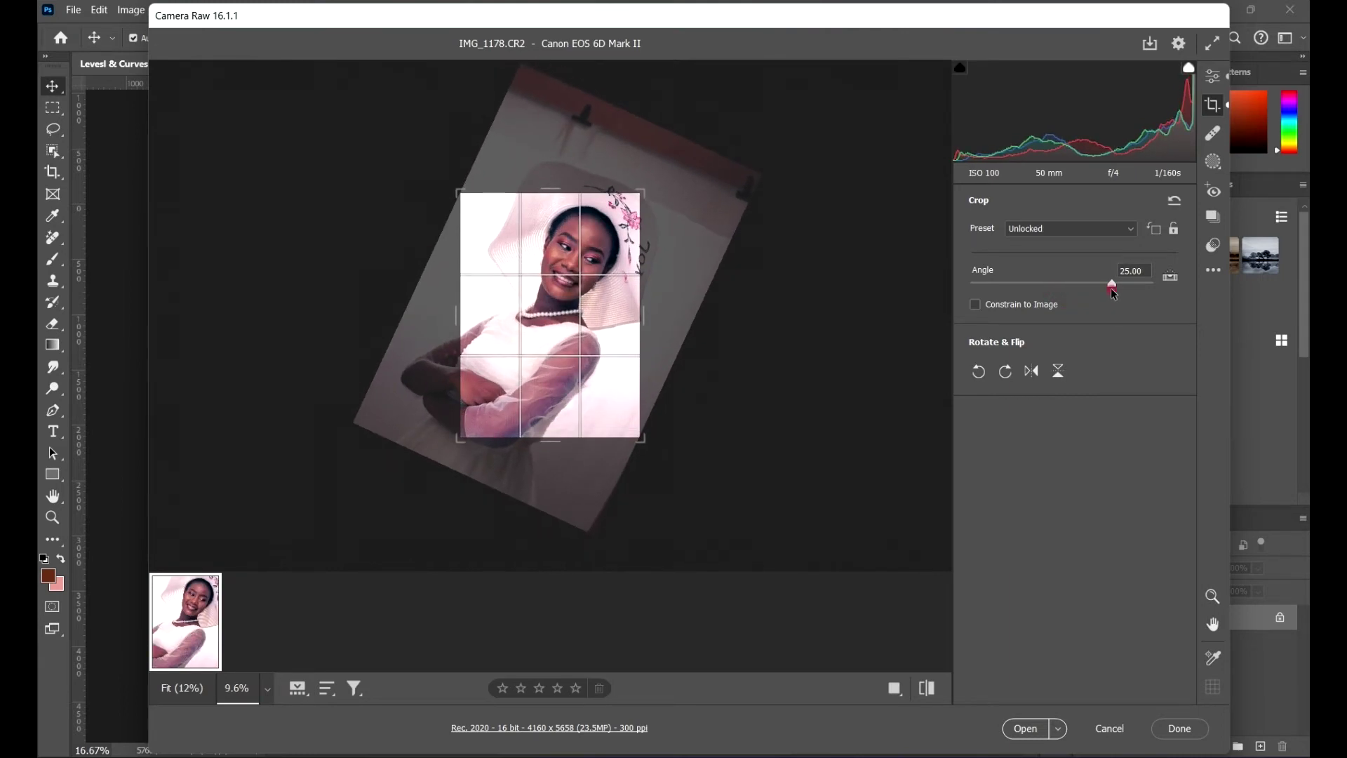
pyautogui.click(1112, 288)
pyautogui.doubleClick(1112, 285)
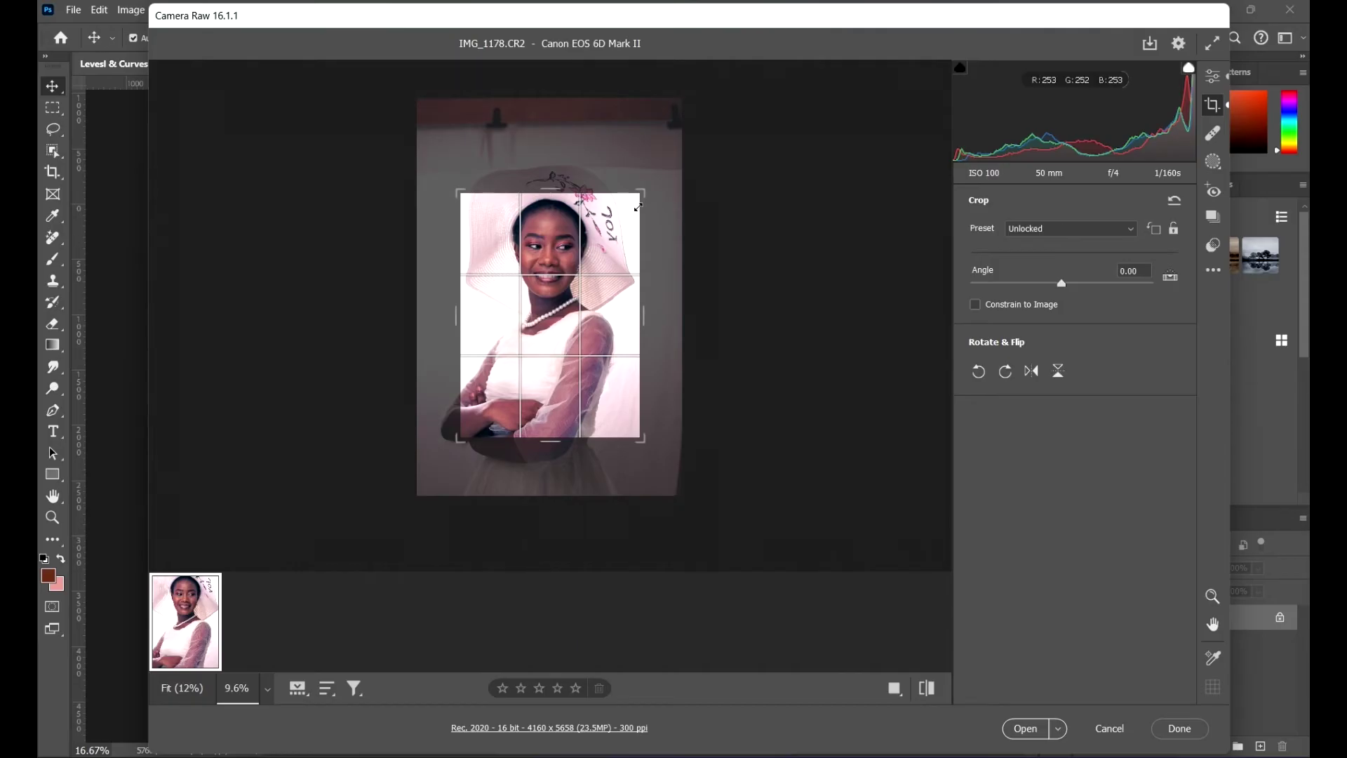
pyautogui.moveTo(641, 194); pyautogui.dragTo(701, 172)
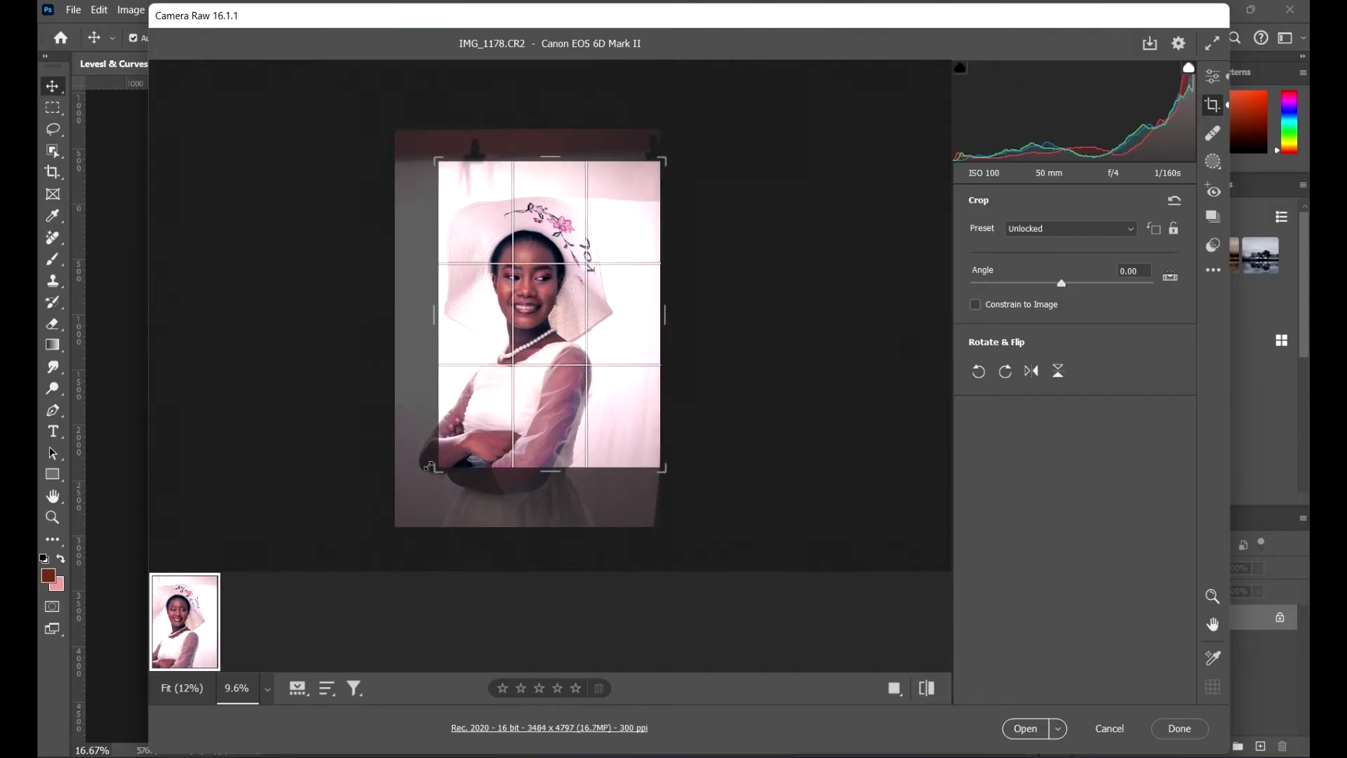
pyautogui.moveTo(439, 467); pyautogui.dragTo(383, 524)
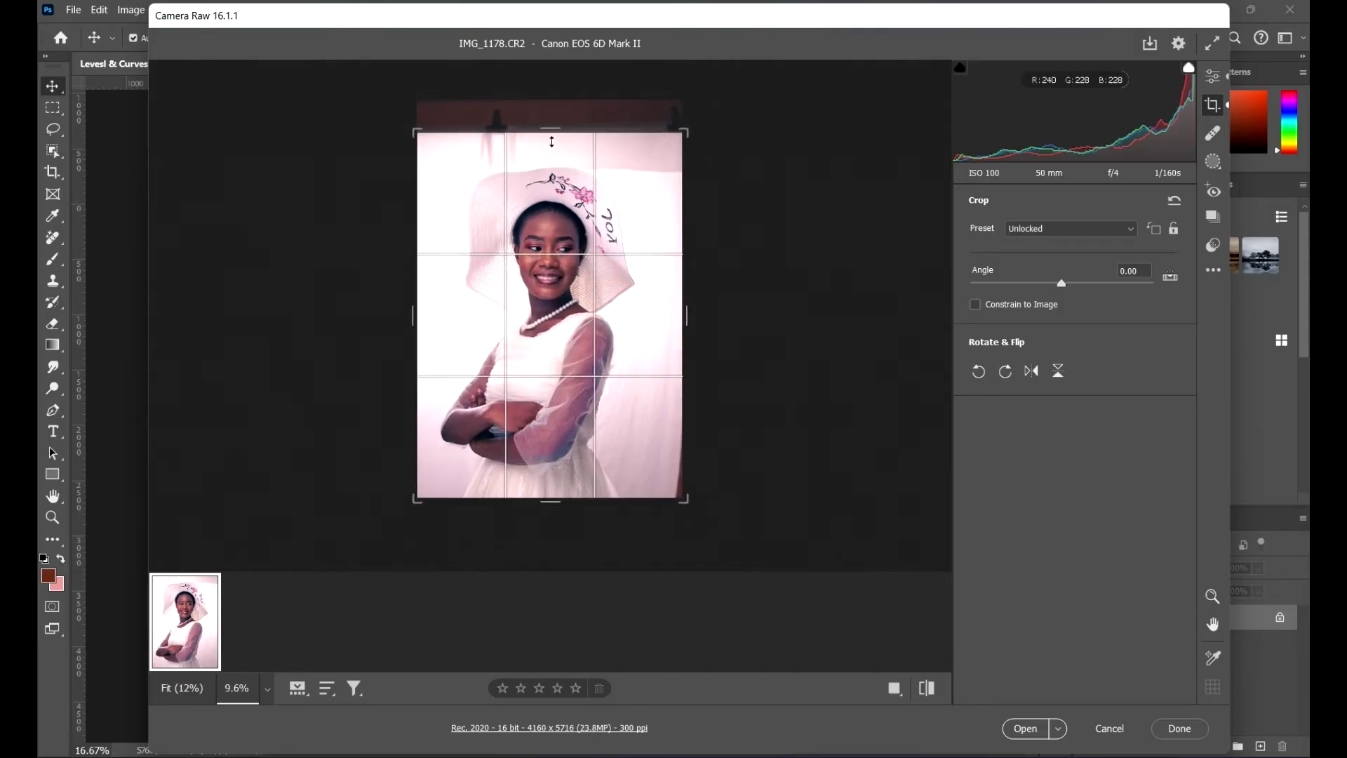
# Save the current state of the portrait as a snapshot under the default date and time name
pyautogui.click(1214, 219)
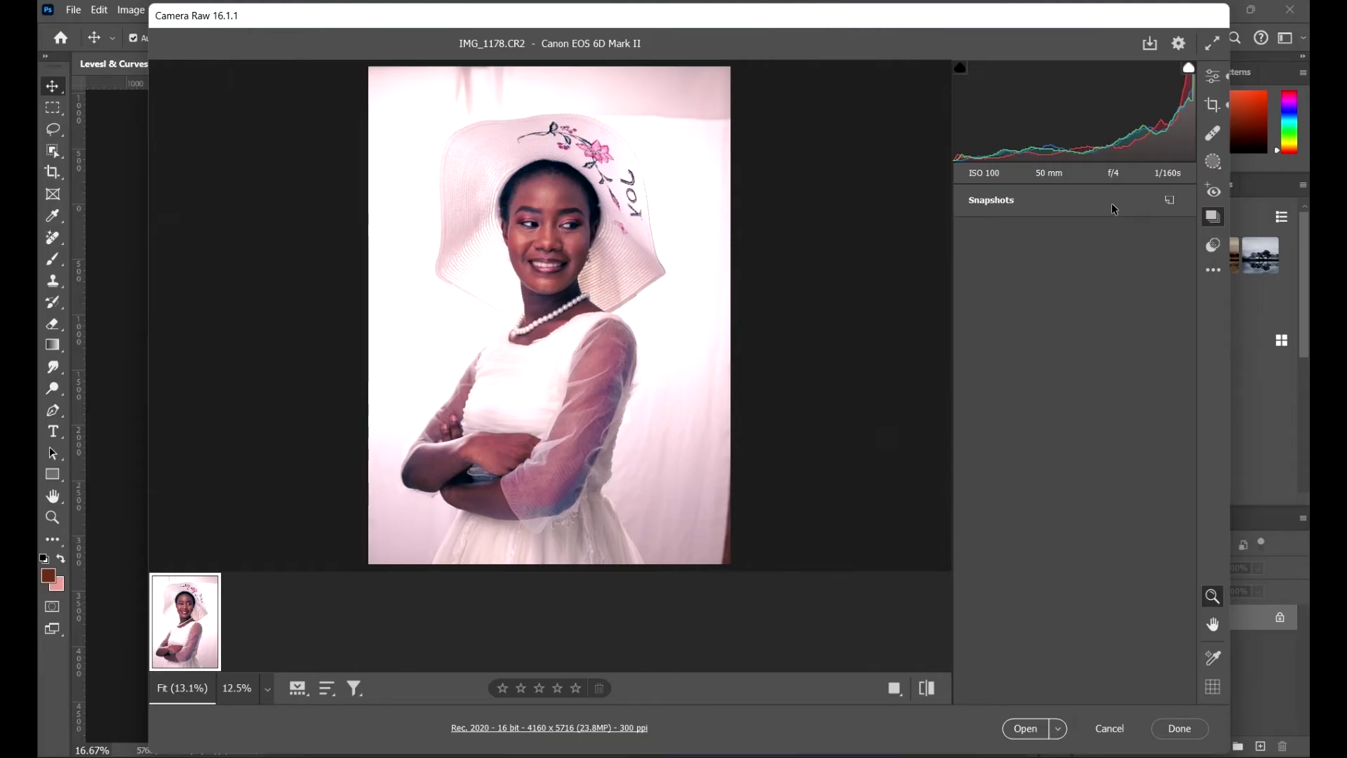
pyautogui.click(1171, 201)
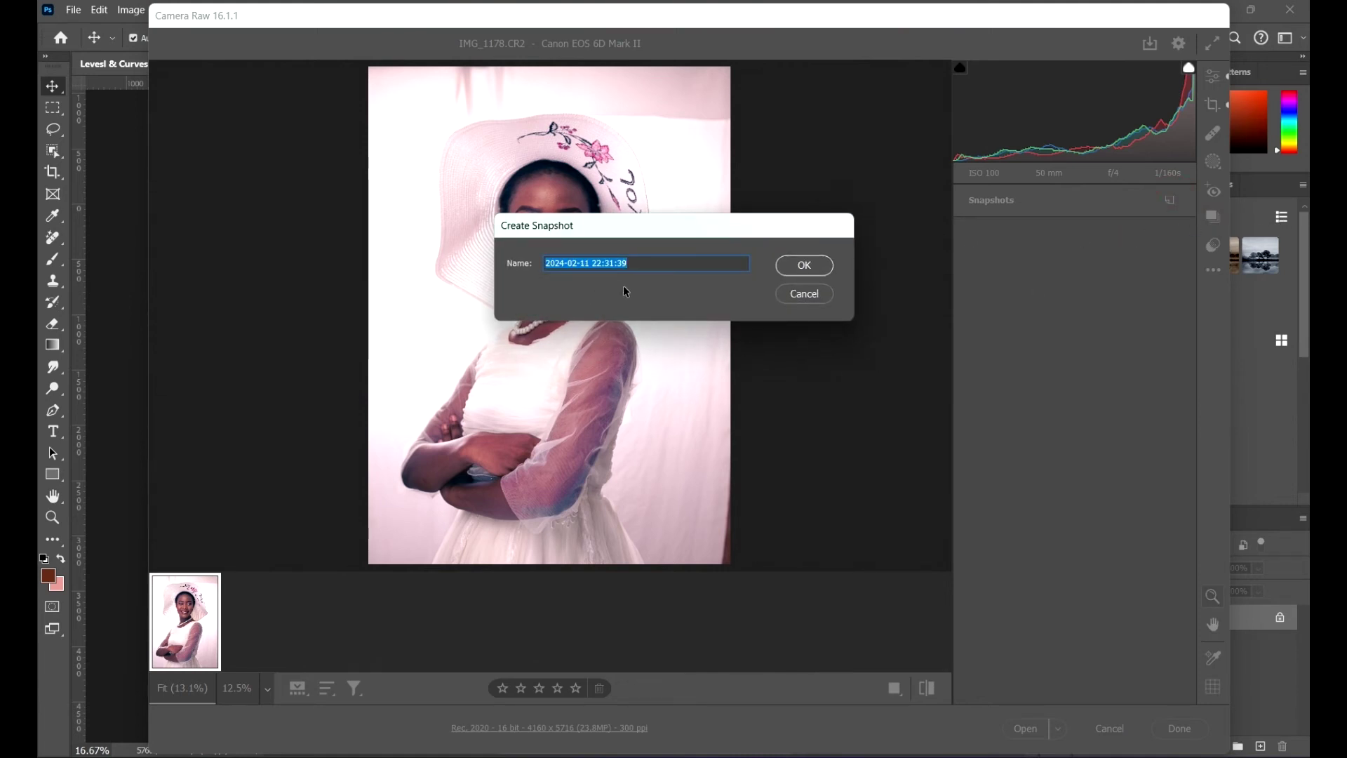
pyautogui.click(805, 266)
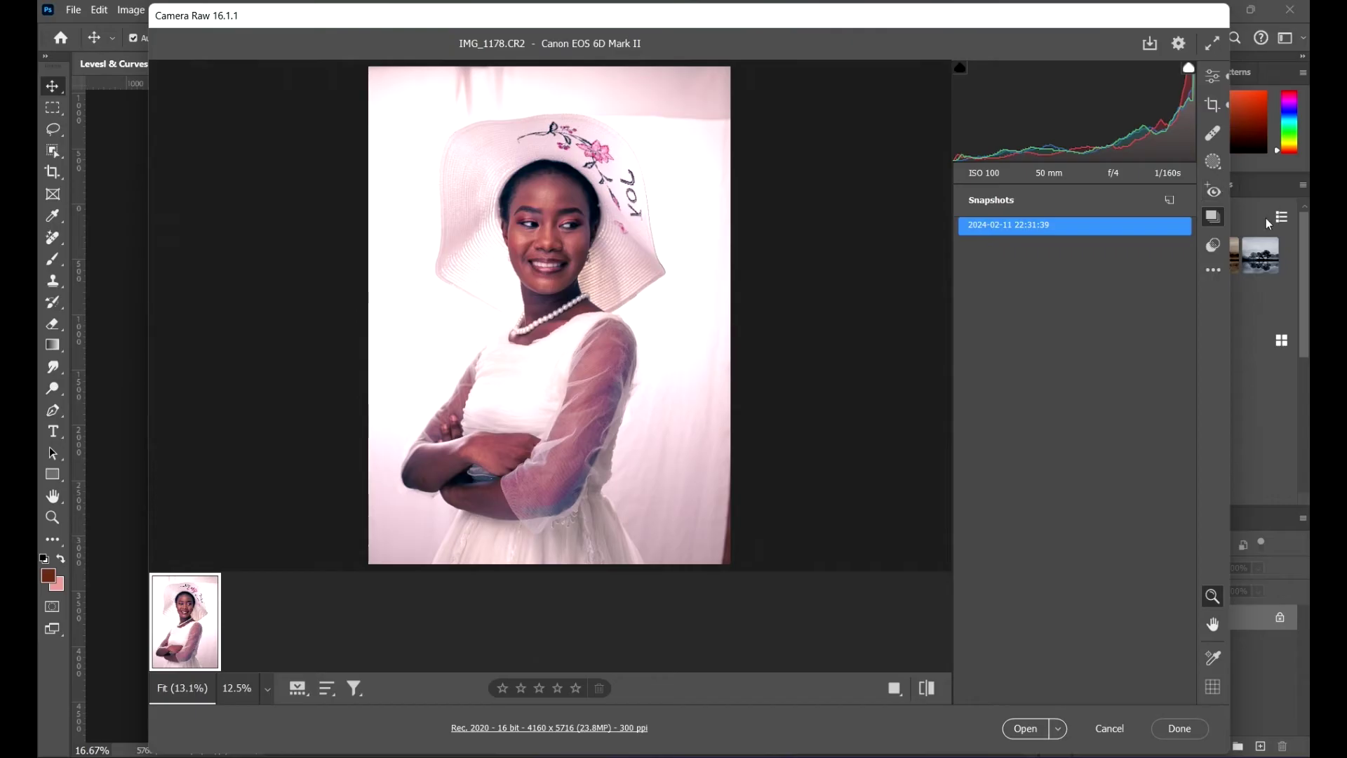
# Regrade the portrait in Color Grading with near-neutral midtones, neutral highlights at saturation 0 and strongly orange-red shadows
pyautogui.click(1213, 79)
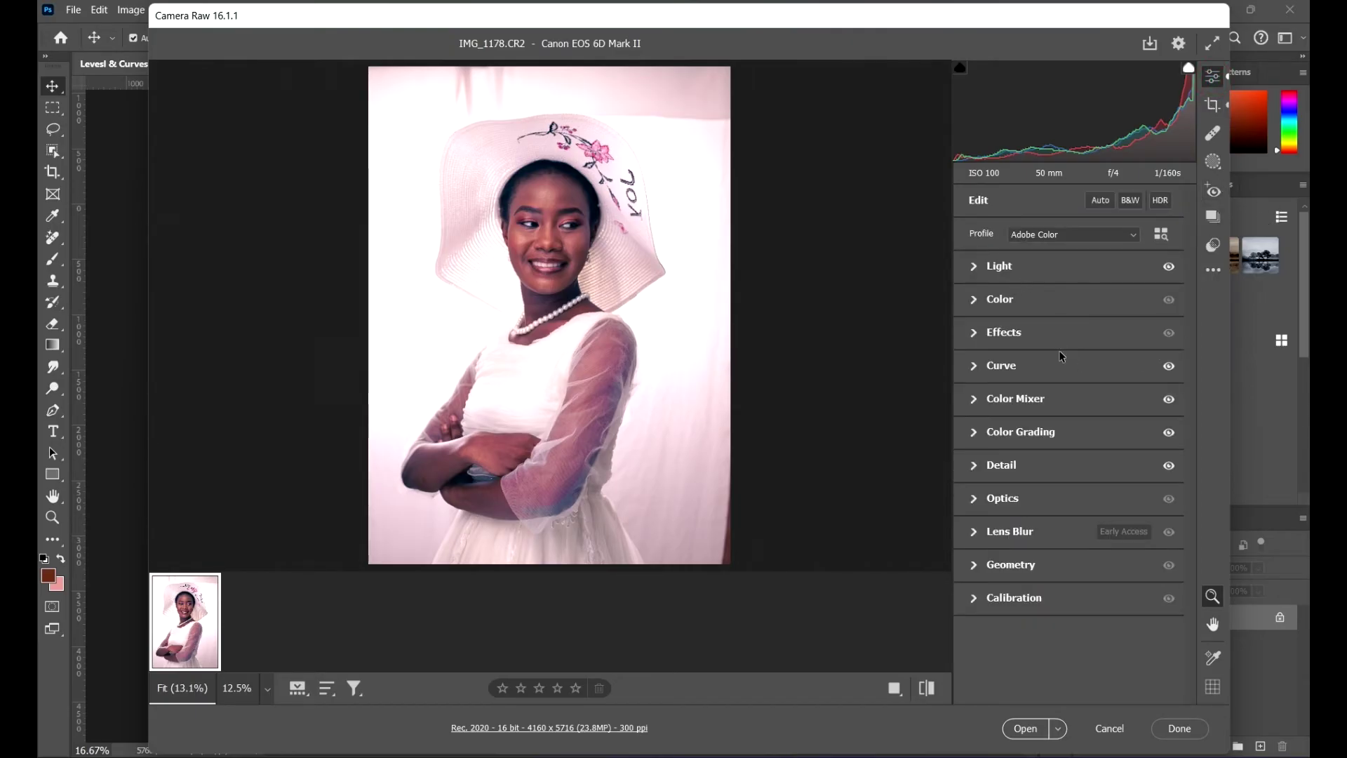
pyautogui.click(1023, 333)
pyautogui.click(1026, 331)
pyautogui.click(1050, 430)
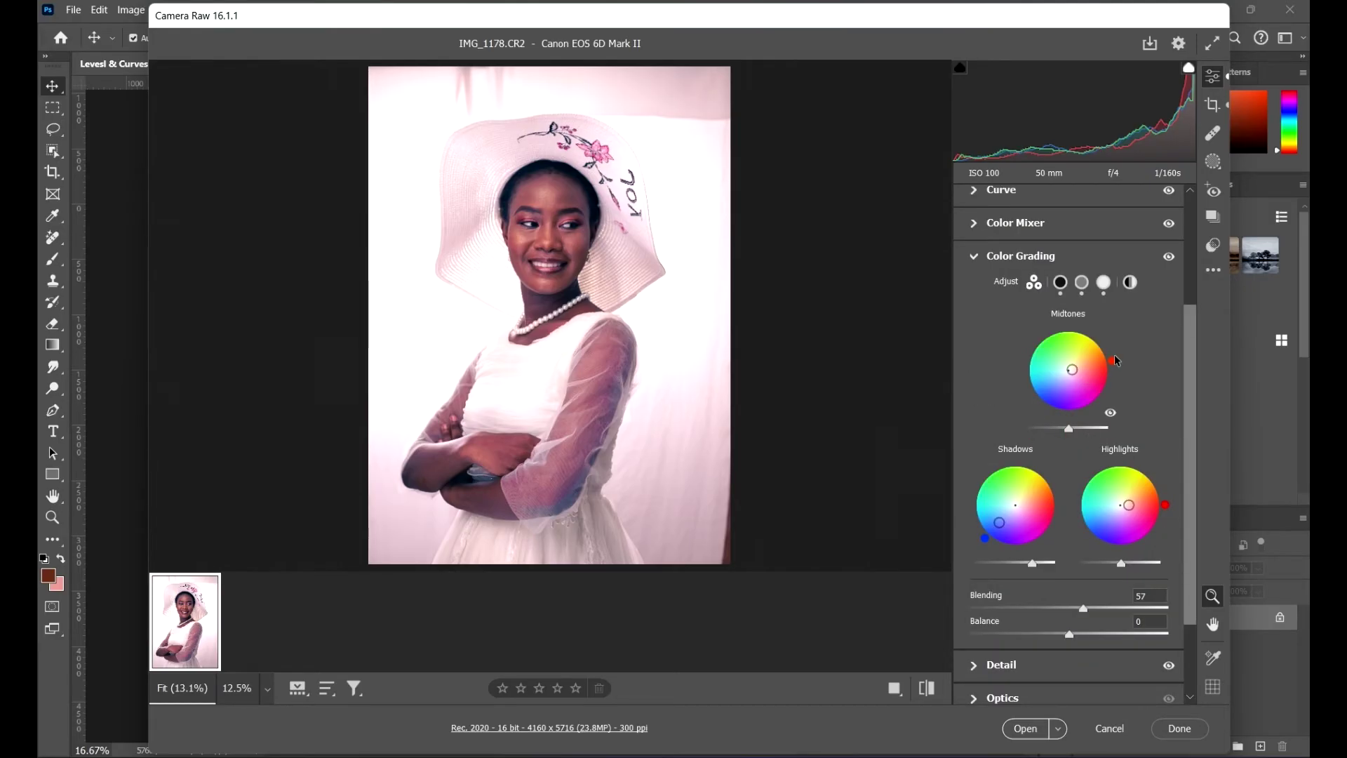
pyautogui.moveTo(1074, 370); pyautogui.dragTo(1066, 372)
pyautogui.moveTo(1138, 507); pyautogui.dragTo(1121, 505)
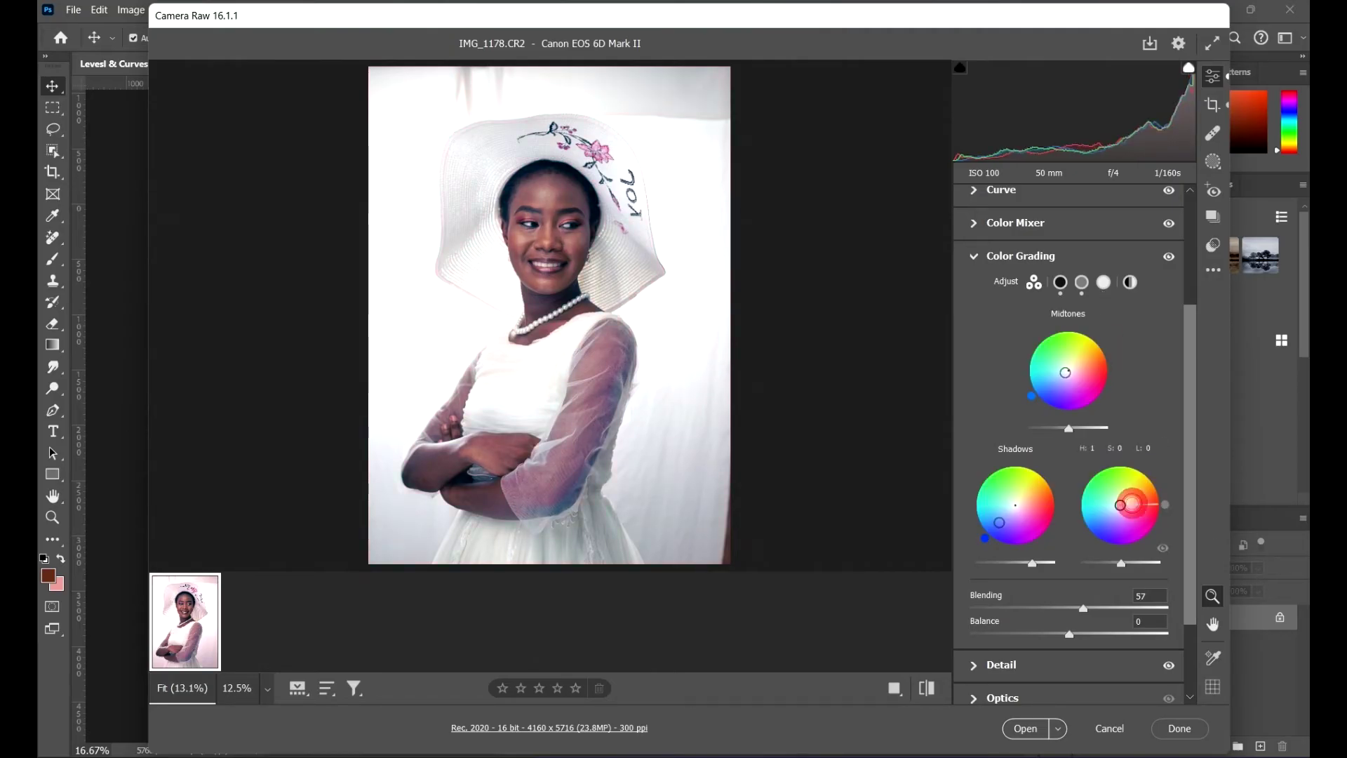
pyautogui.moveTo(988, 526); pyautogui.dragTo(1046, 497)
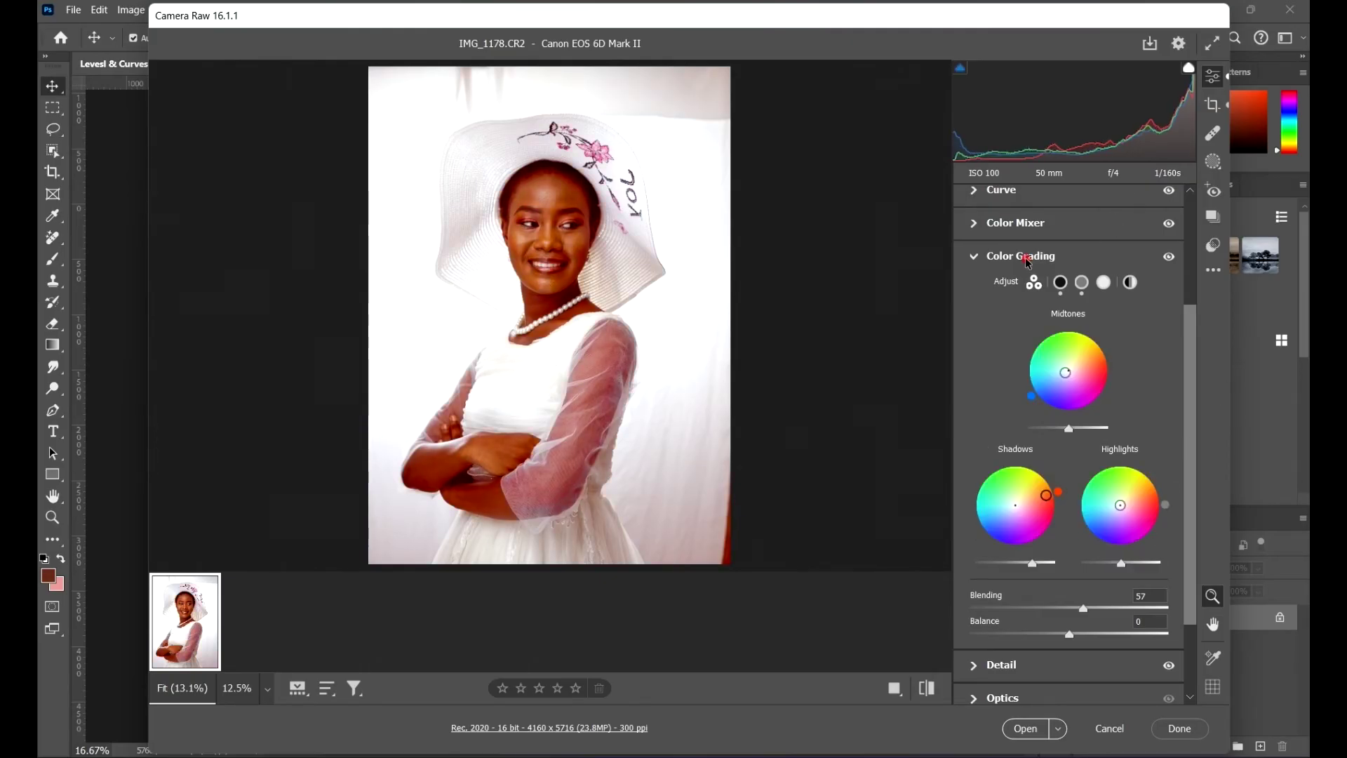
pyautogui.click(1026, 258)
# Save the orange-red graded version as a second snapshot with the default name, and switch between the two snapshots
pyautogui.click(1219, 220)
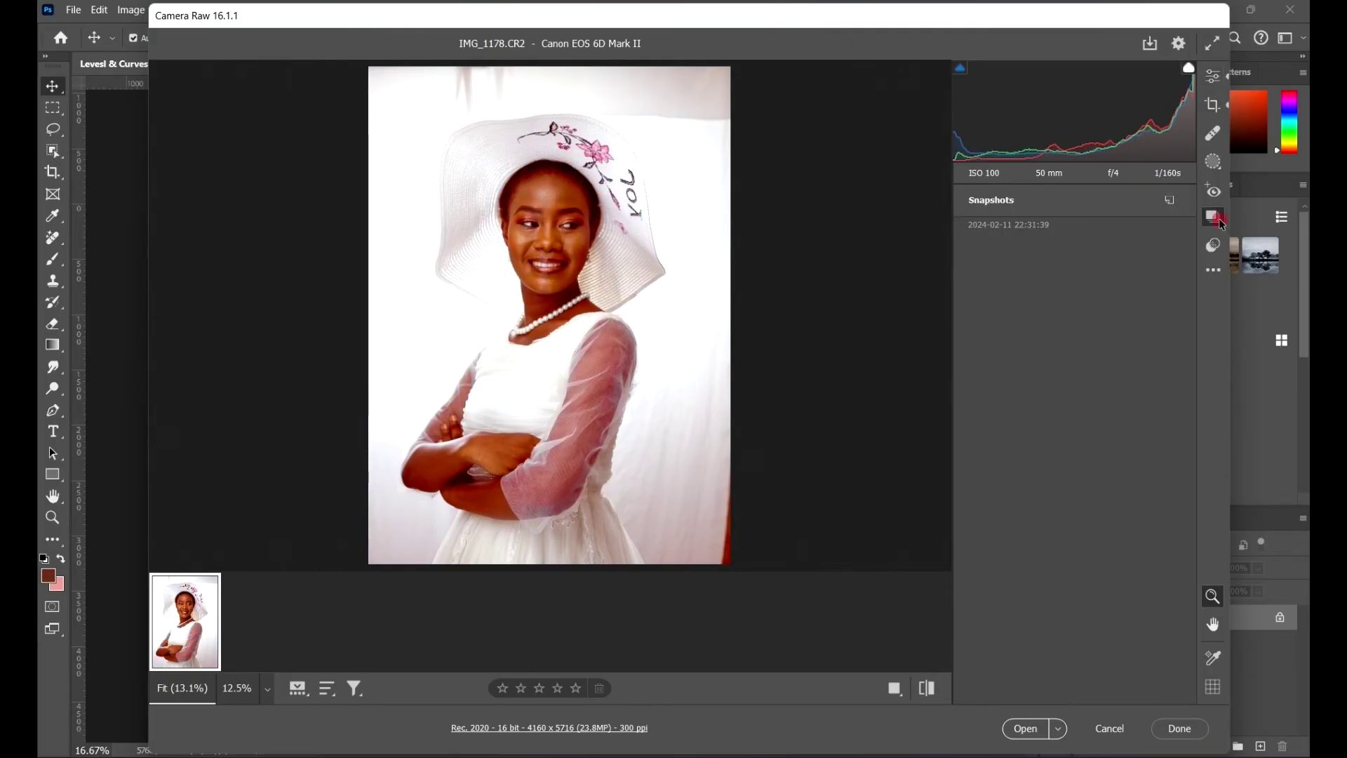
pyautogui.click(1172, 202)
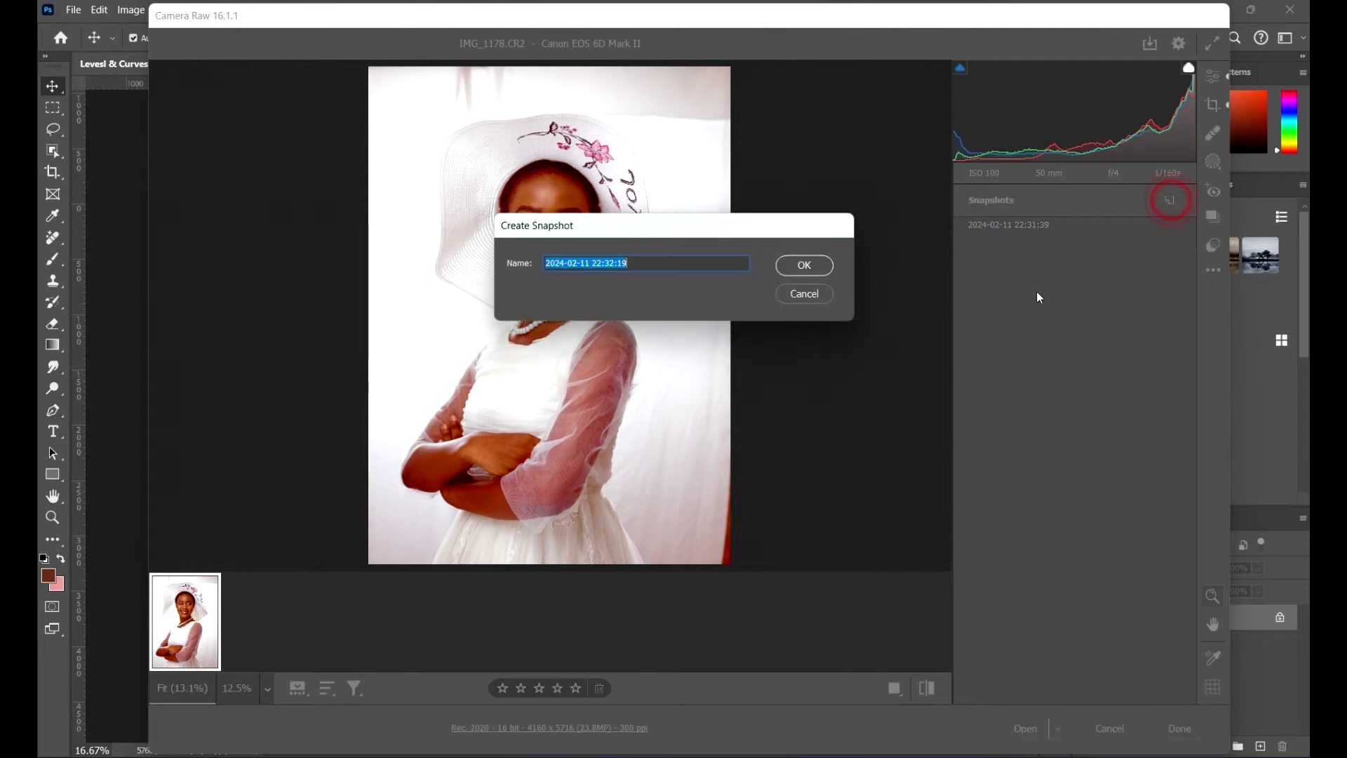
pyautogui.click(805, 267)
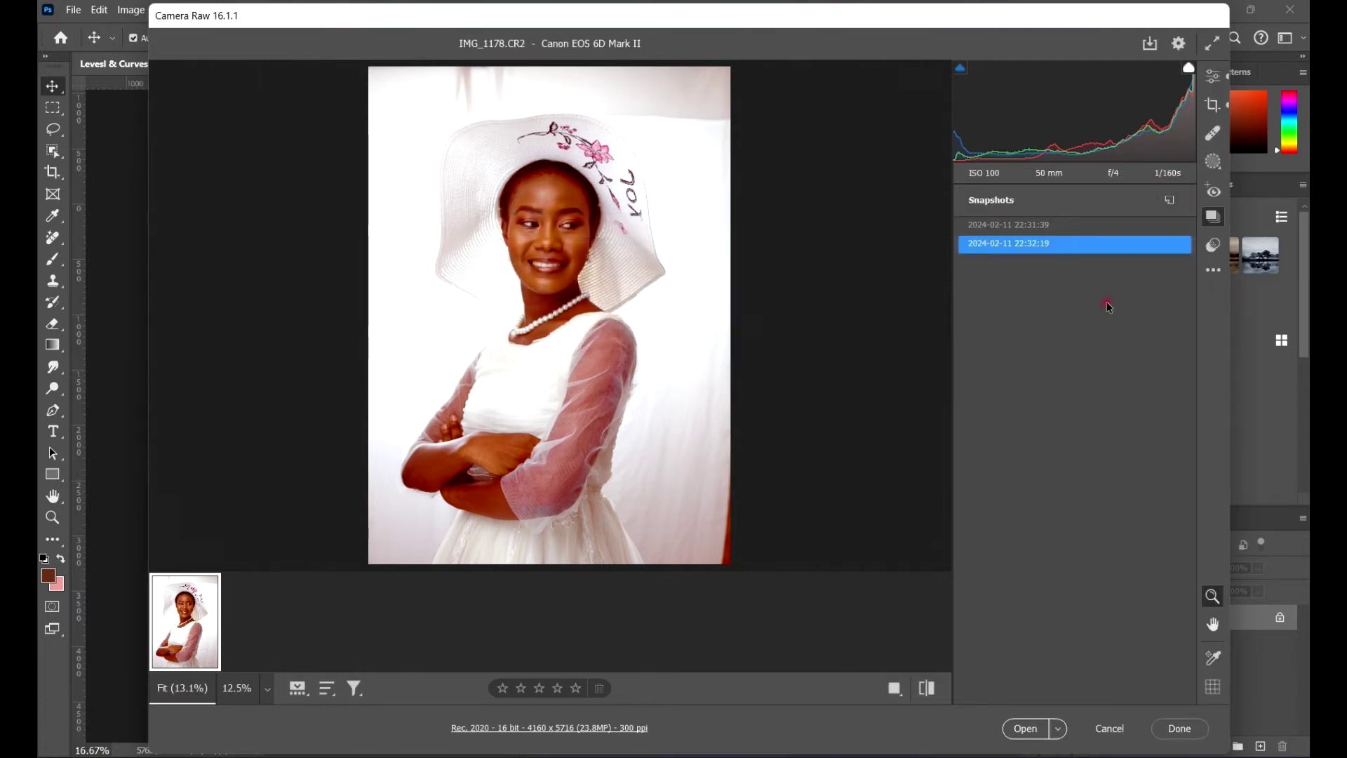
pyautogui.click(1060, 225)
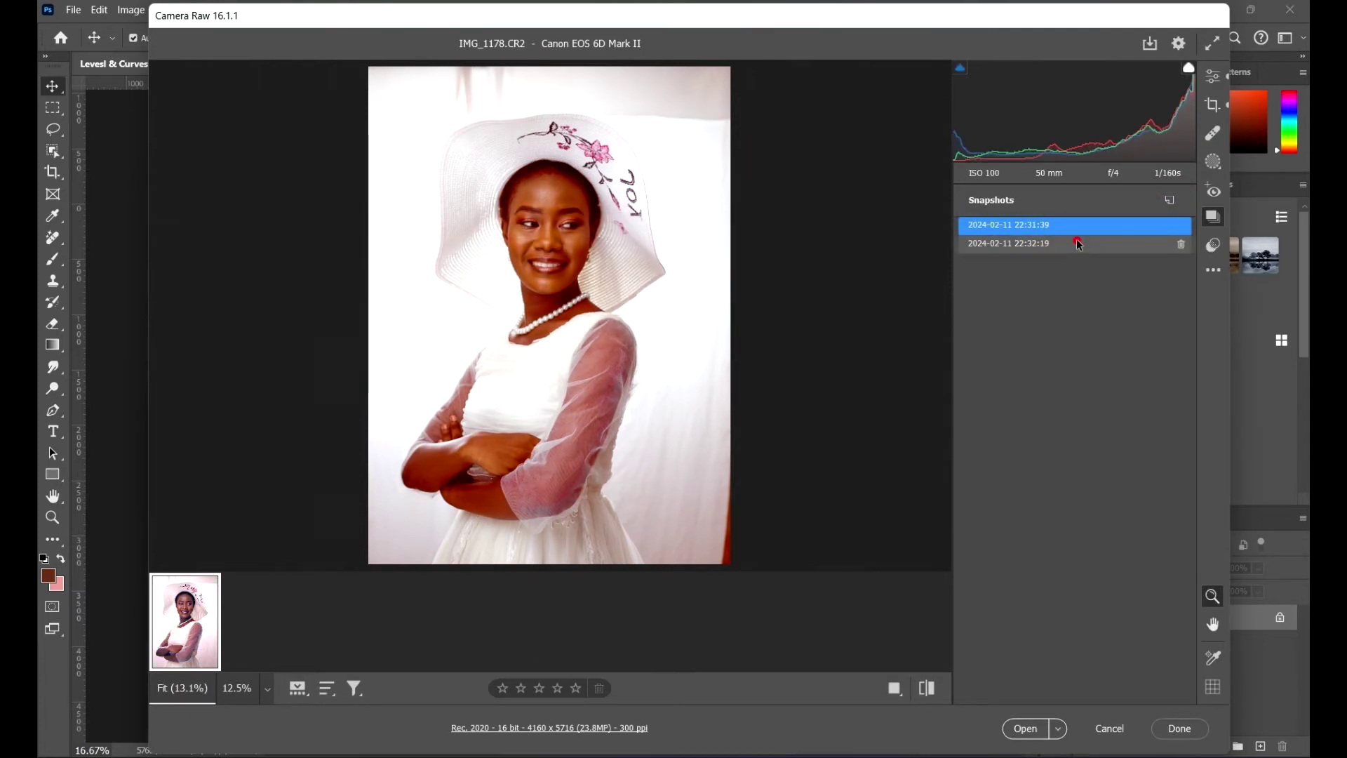
pyautogui.click(1079, 243)
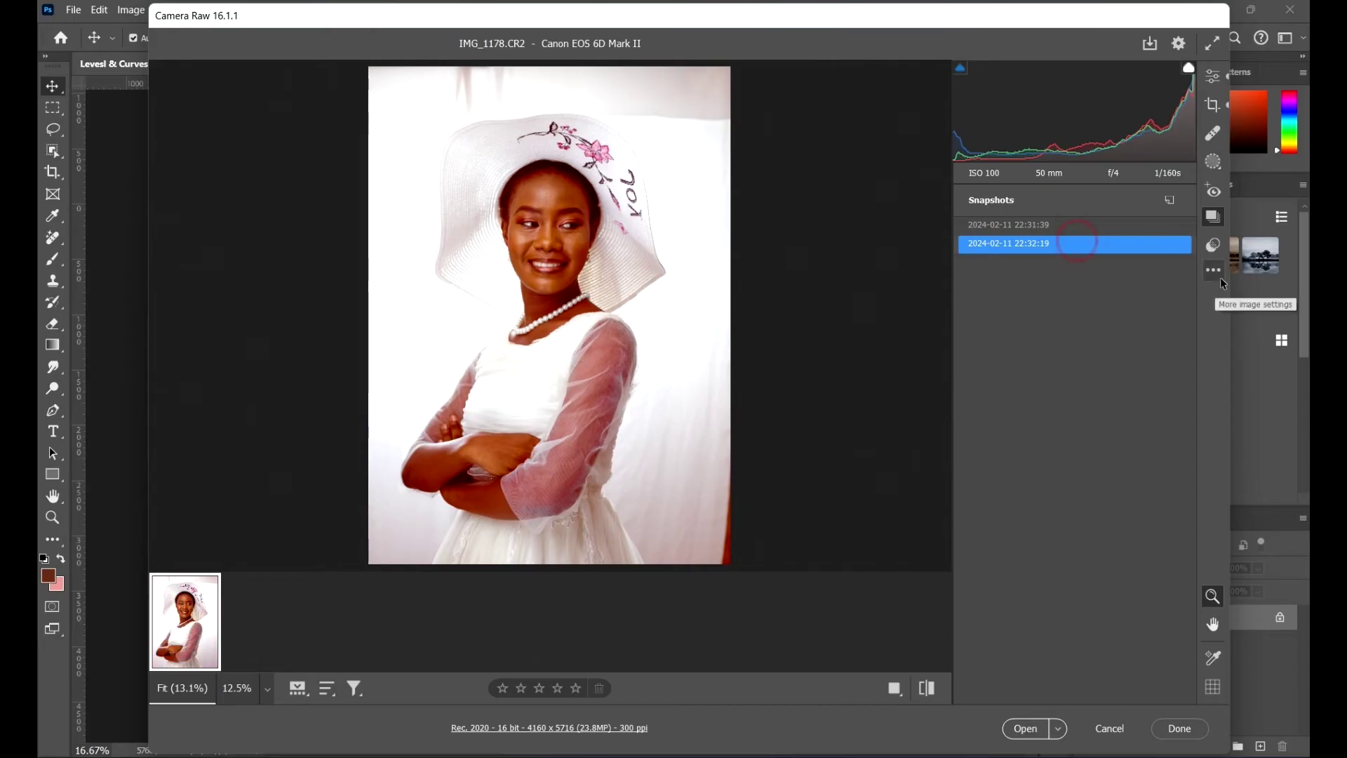
# Convert the portrait to B&W and save this version as a third snapshot with the default name
pyautogui.click(1220, 81)
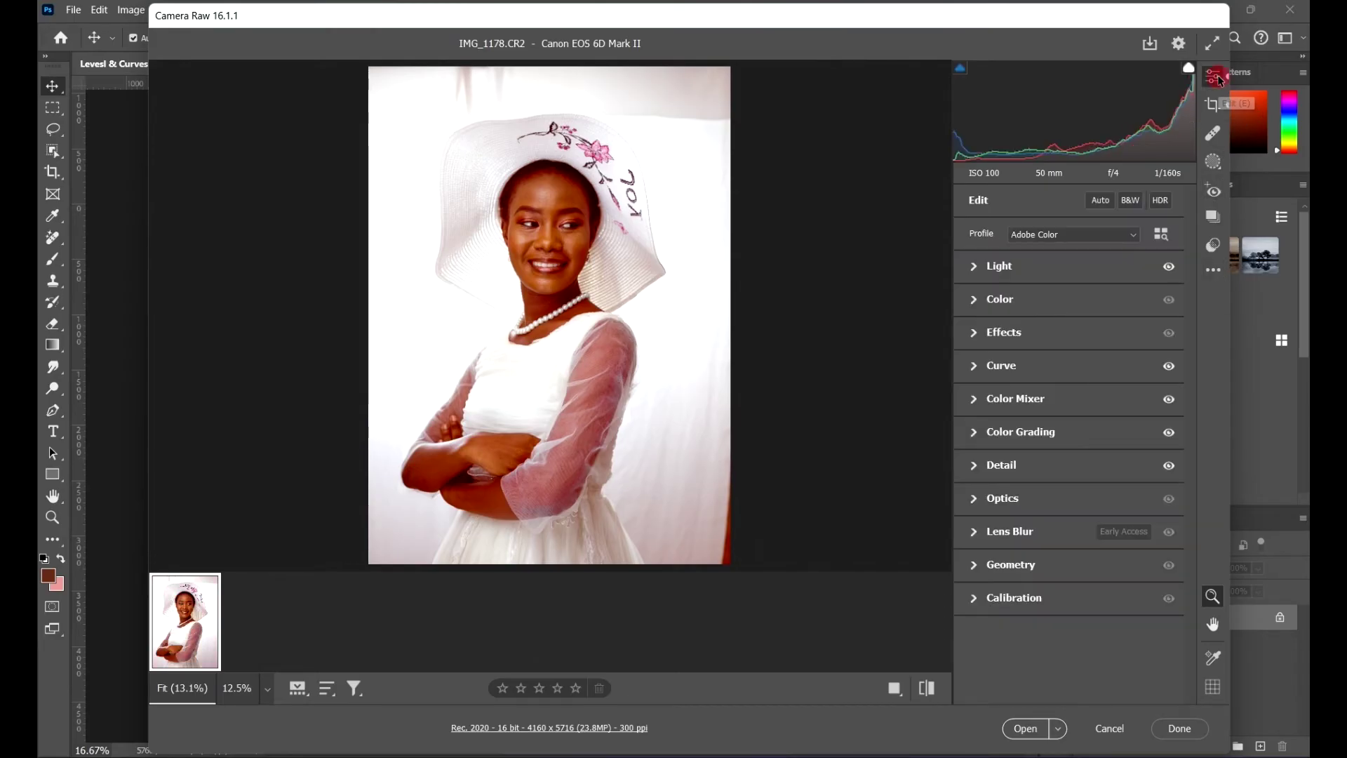
pyautogui.click(1131, 201)
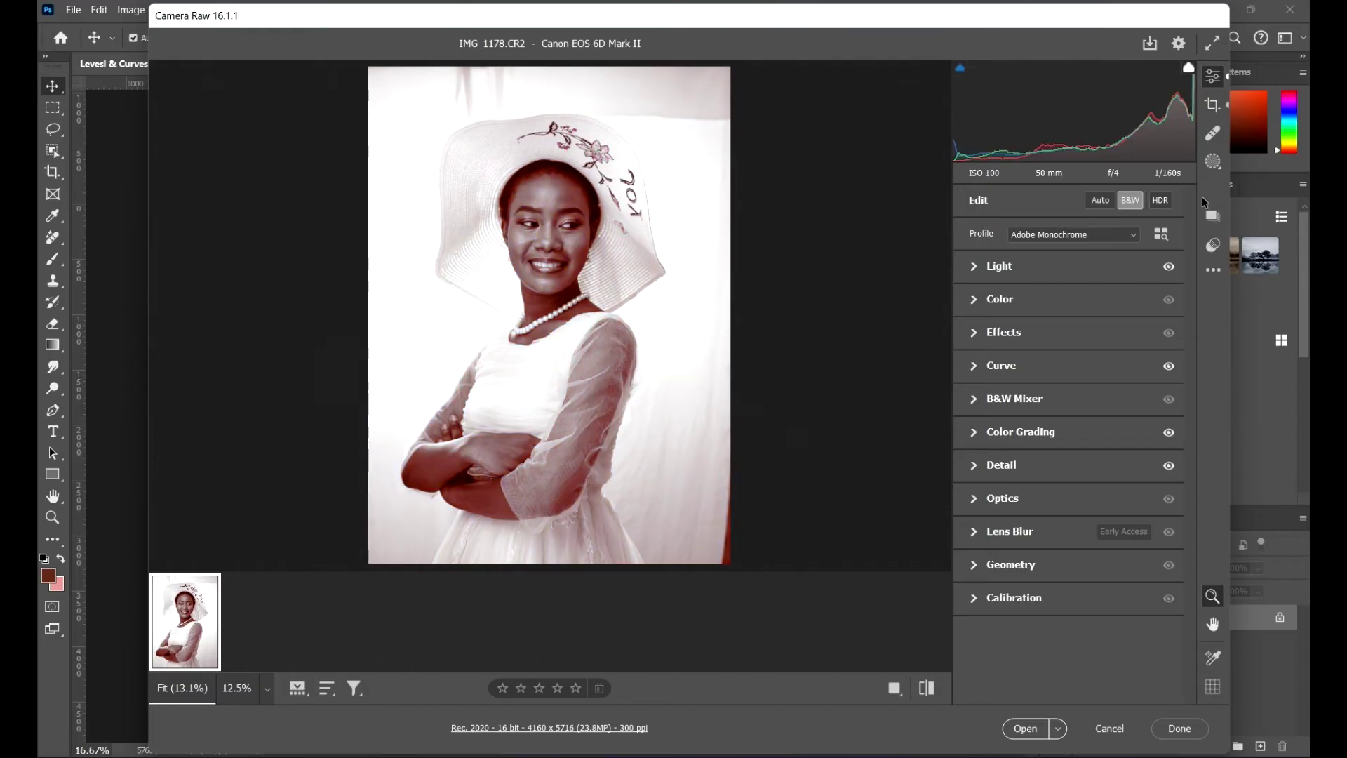
pyautogui.click(1214, 216)
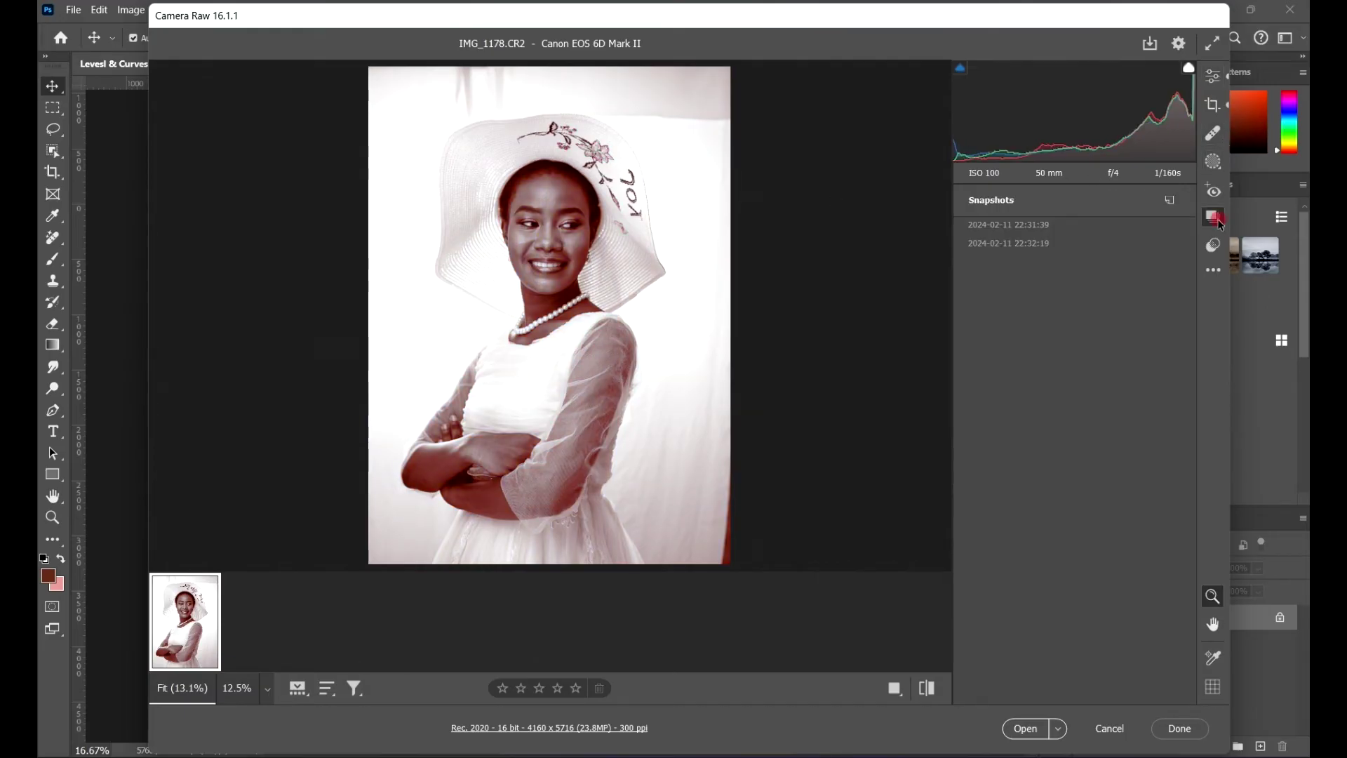
pyautogui.click(1167, 202)
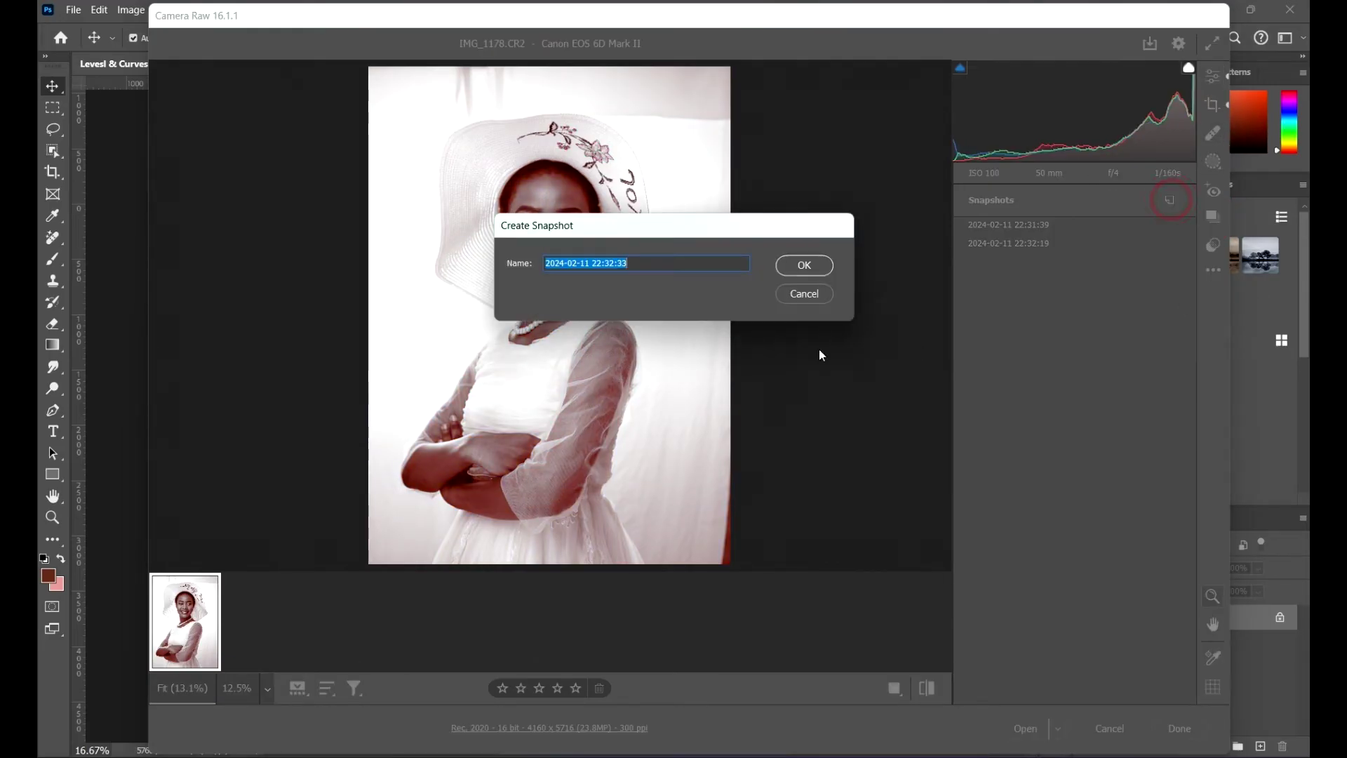
pyautogui.click(804, 265)
pyautogui.click(1067, 328)
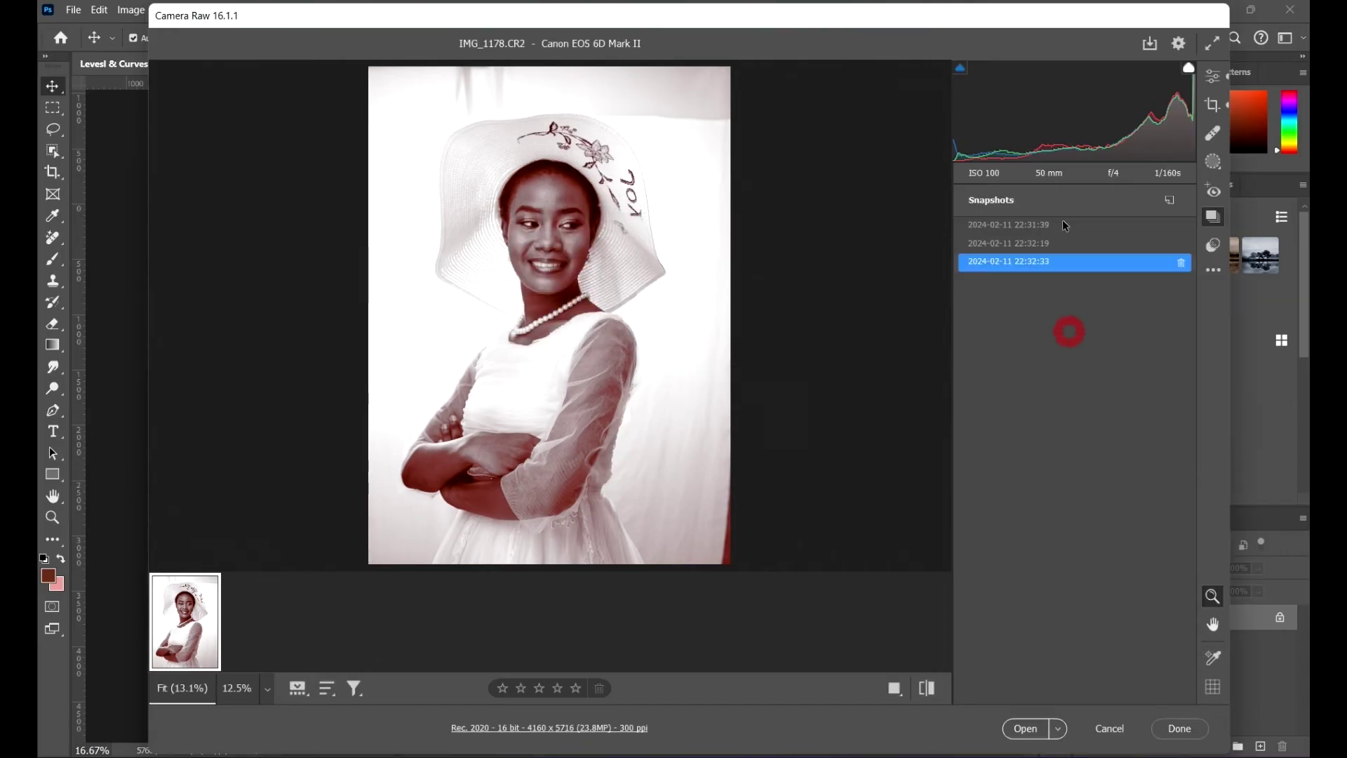
# Cycle through the three snapshots to compare the versions, and restore the first one
pyautogui.click(1062, 223)
pyautogui.click(1063, 243)
pyautogui.click(1062, 261)
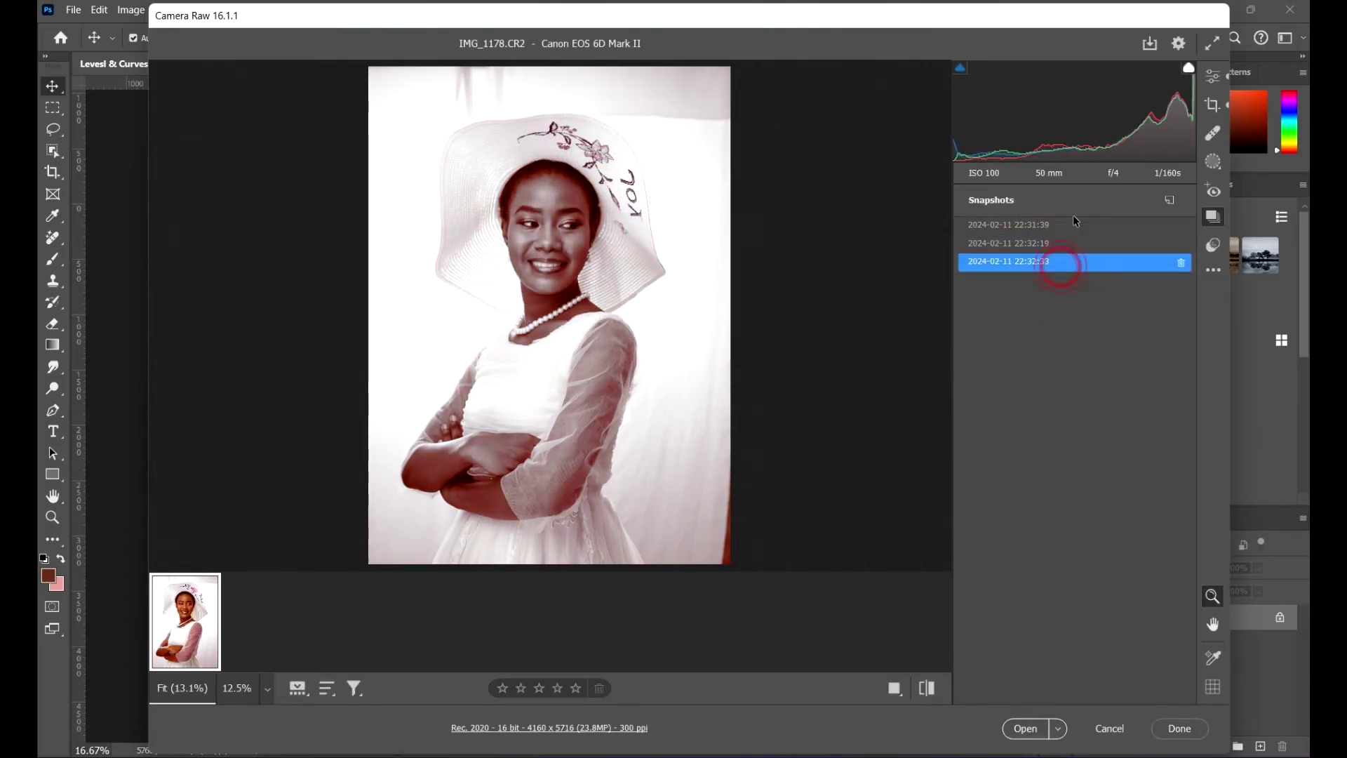
pyautogui.click(1051, 224)
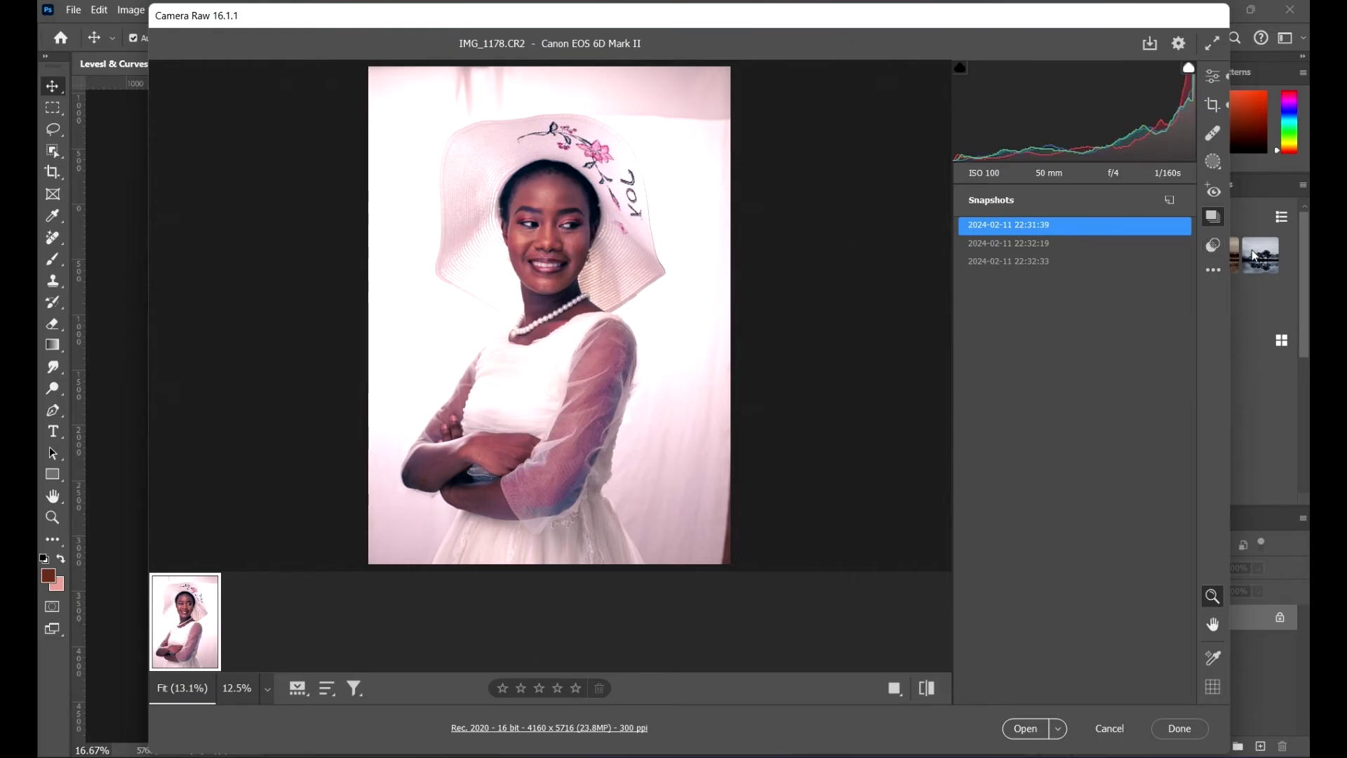
# Finish the Camera Raw edit and reopen IMG_1178 from its folder in File Explorer to check its saved snapshots
pyautogui.click(1179, 730)
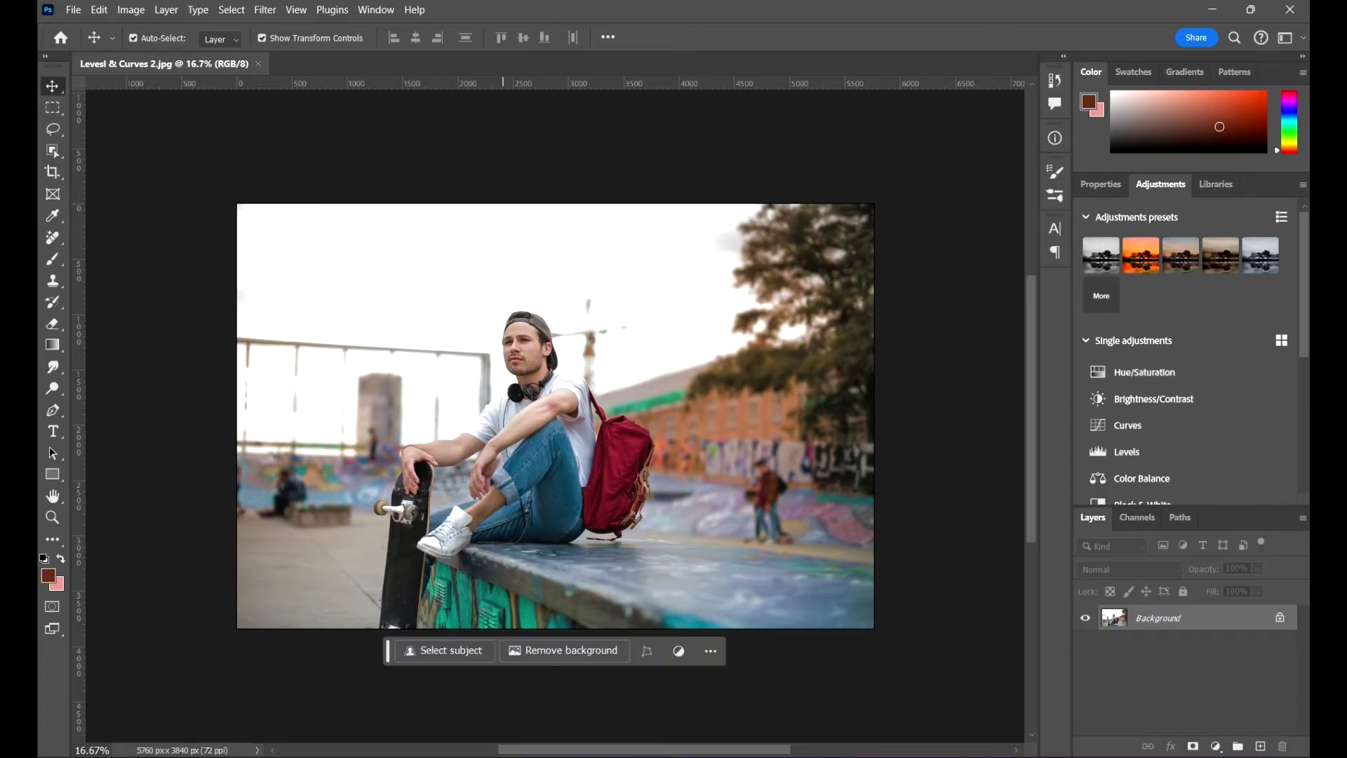
pyautogui.click(553, 654)
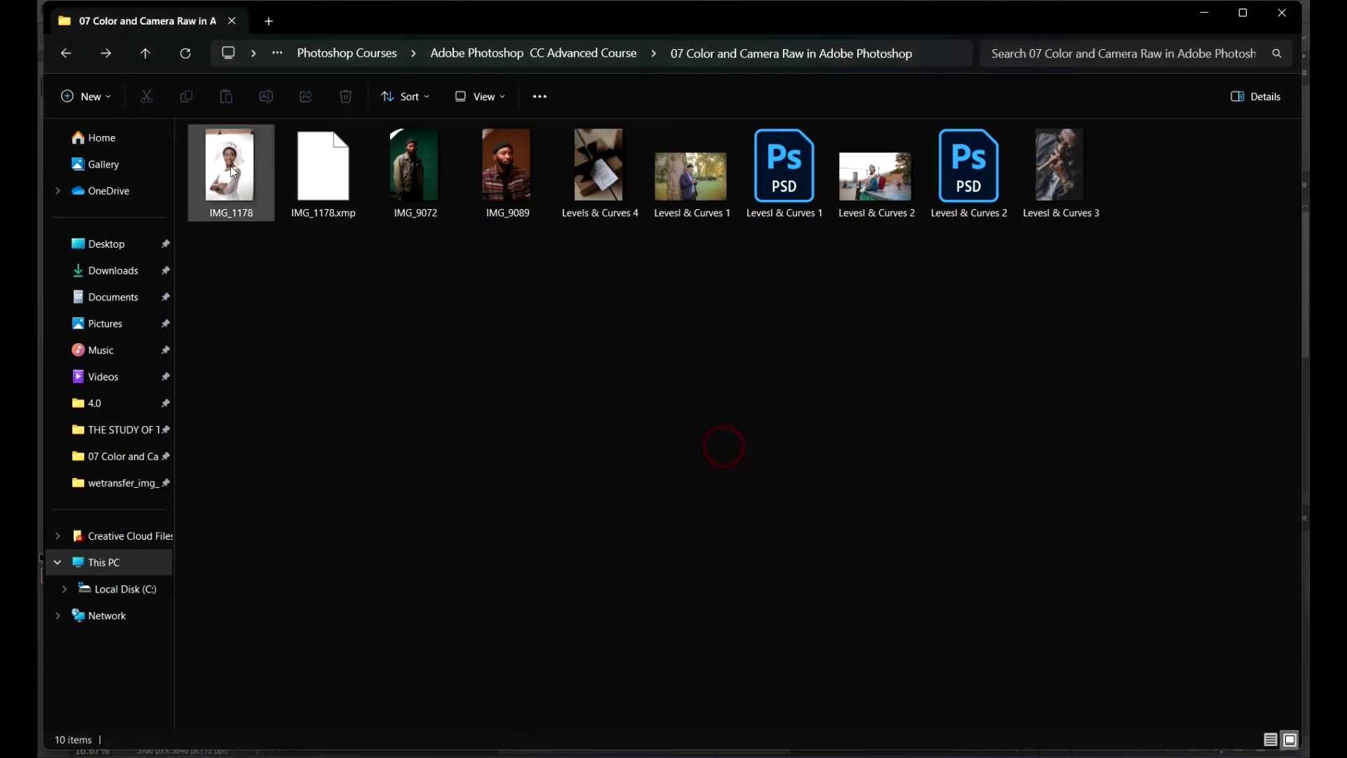
pyautogui.moveTo(225, 161); pyautogui.dragTo(781, 58)
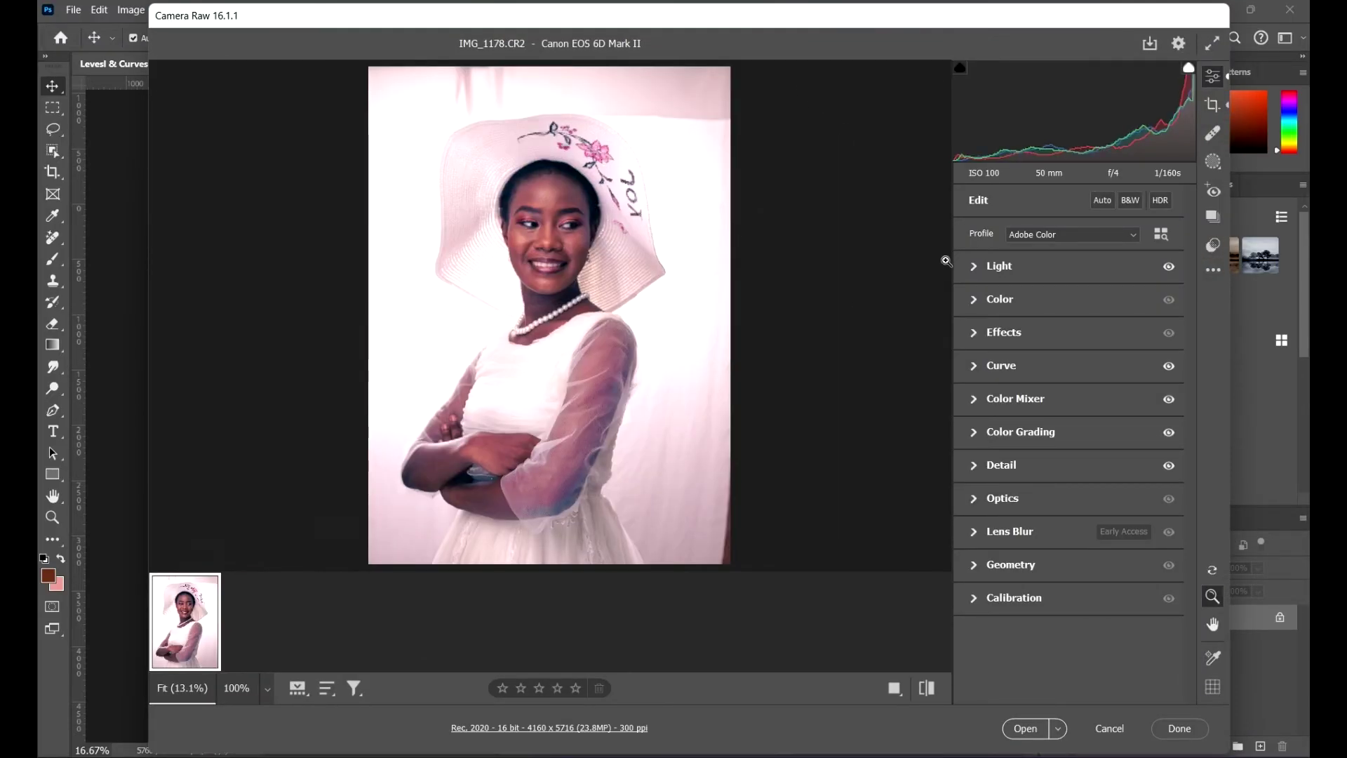
pyautogui.click(1215, 217)
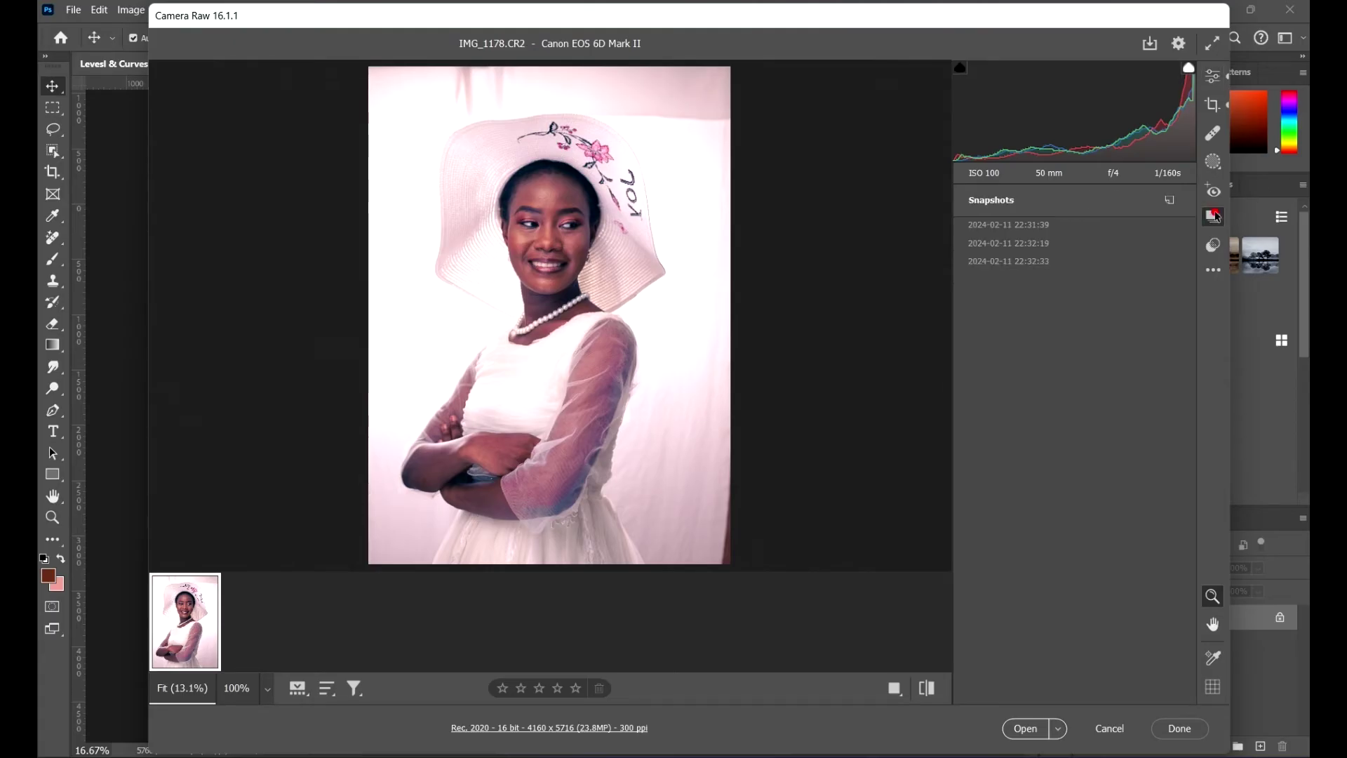
# Apply the three saved snapshots one after another to compare the versions, ending on the 22:32:33 one
pyautogui.click(1080, 228)
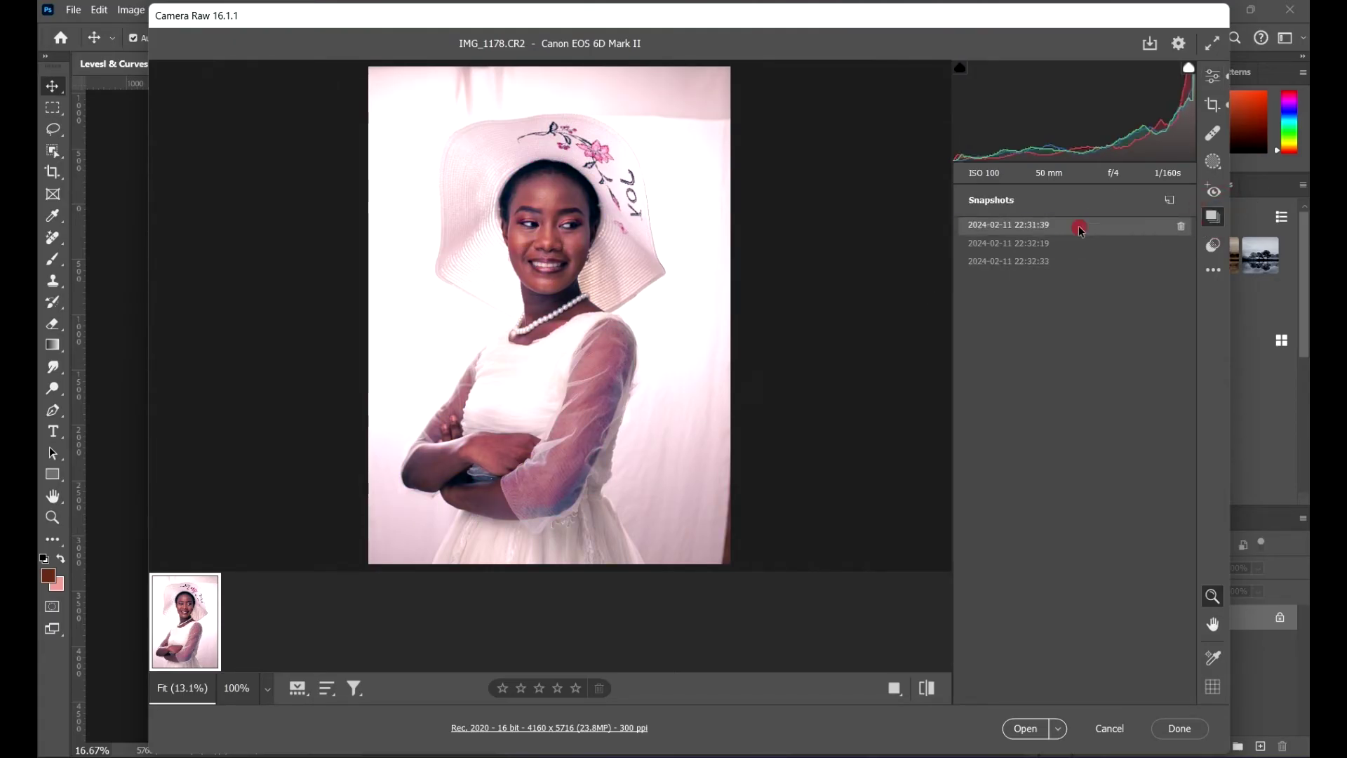
pyautogui.click(1047, 243)
pyautogui.click(1046, 261)
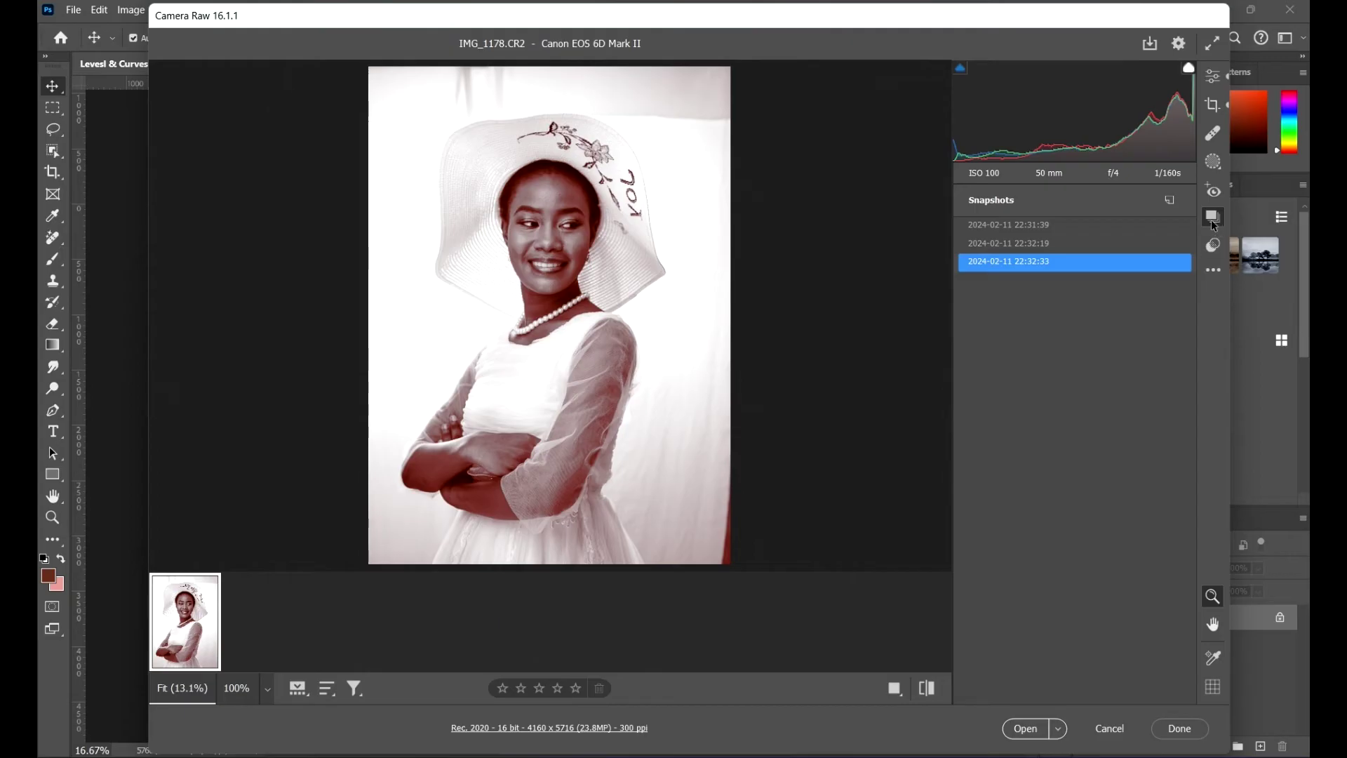
# Activate the Healing Remove brush and set its size to 23 for working close up on the face
pyautogui.click(1213, 135)
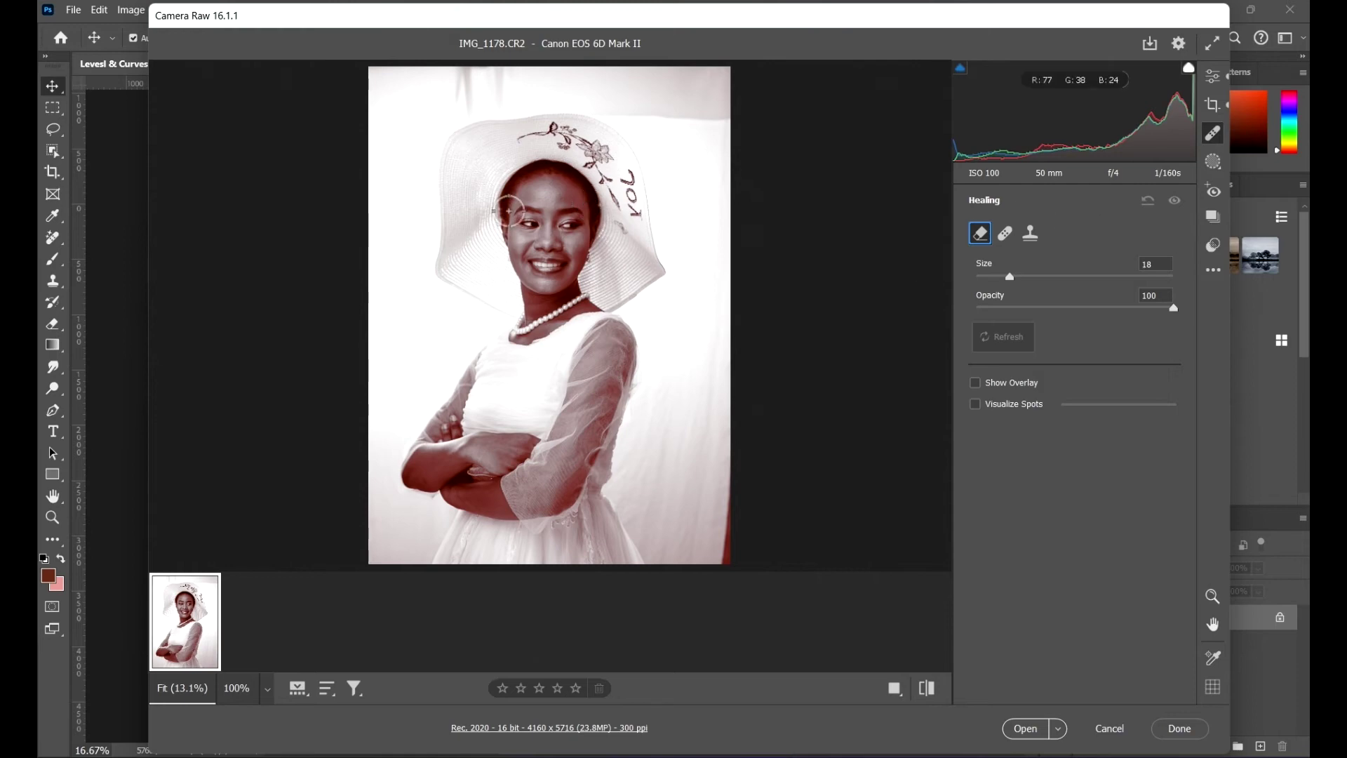
pyautogui.press('alt')
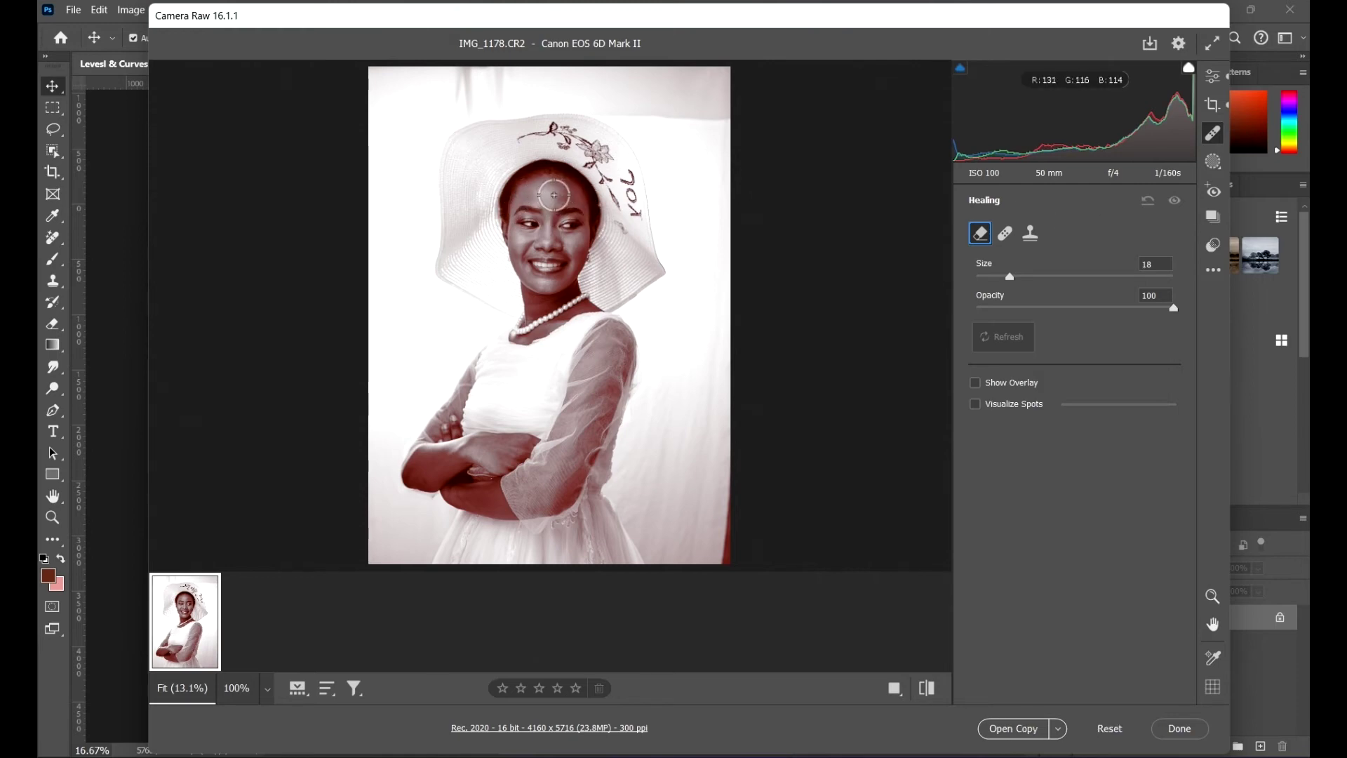
pyautogui.scroll(4, 554, 195)
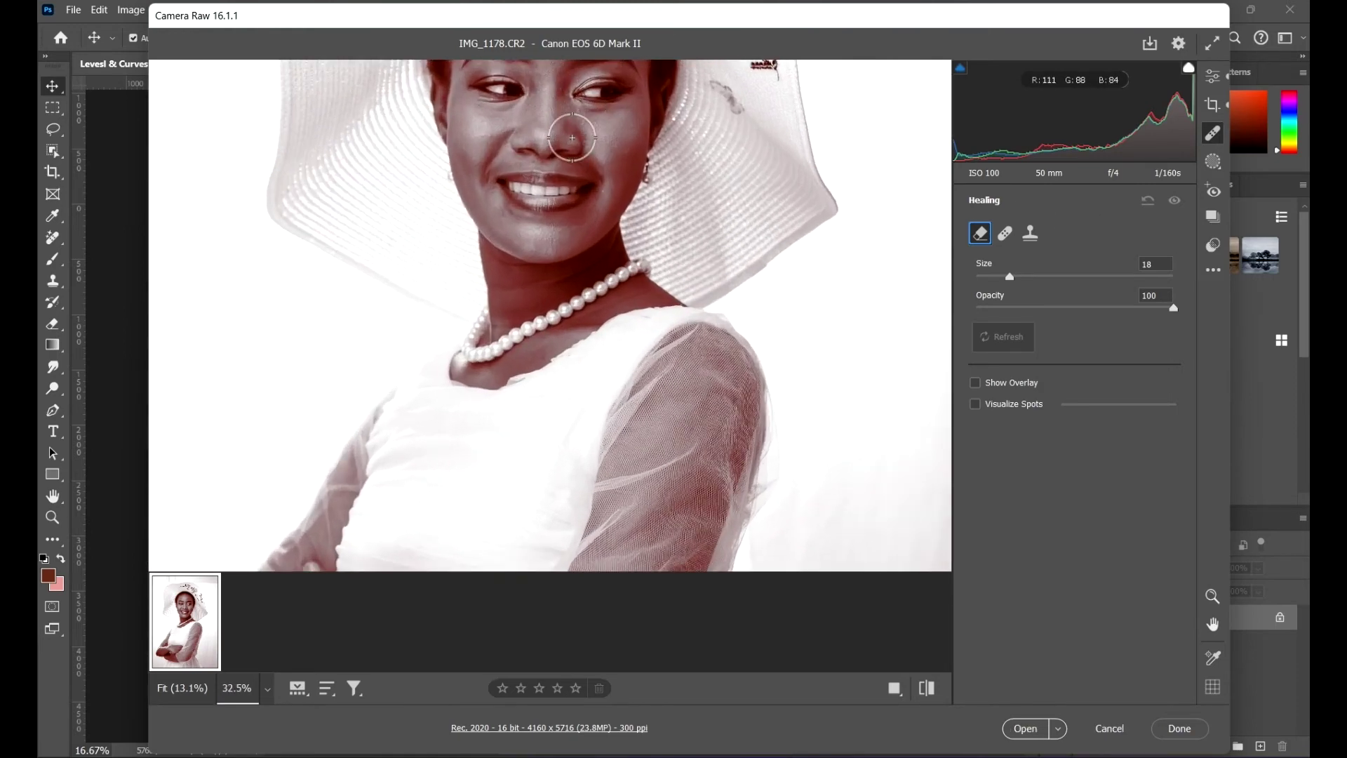
pyautogui.press(']')
pyautogui.press(']')
pyautogui.press(']')
pyautogui.press(']')
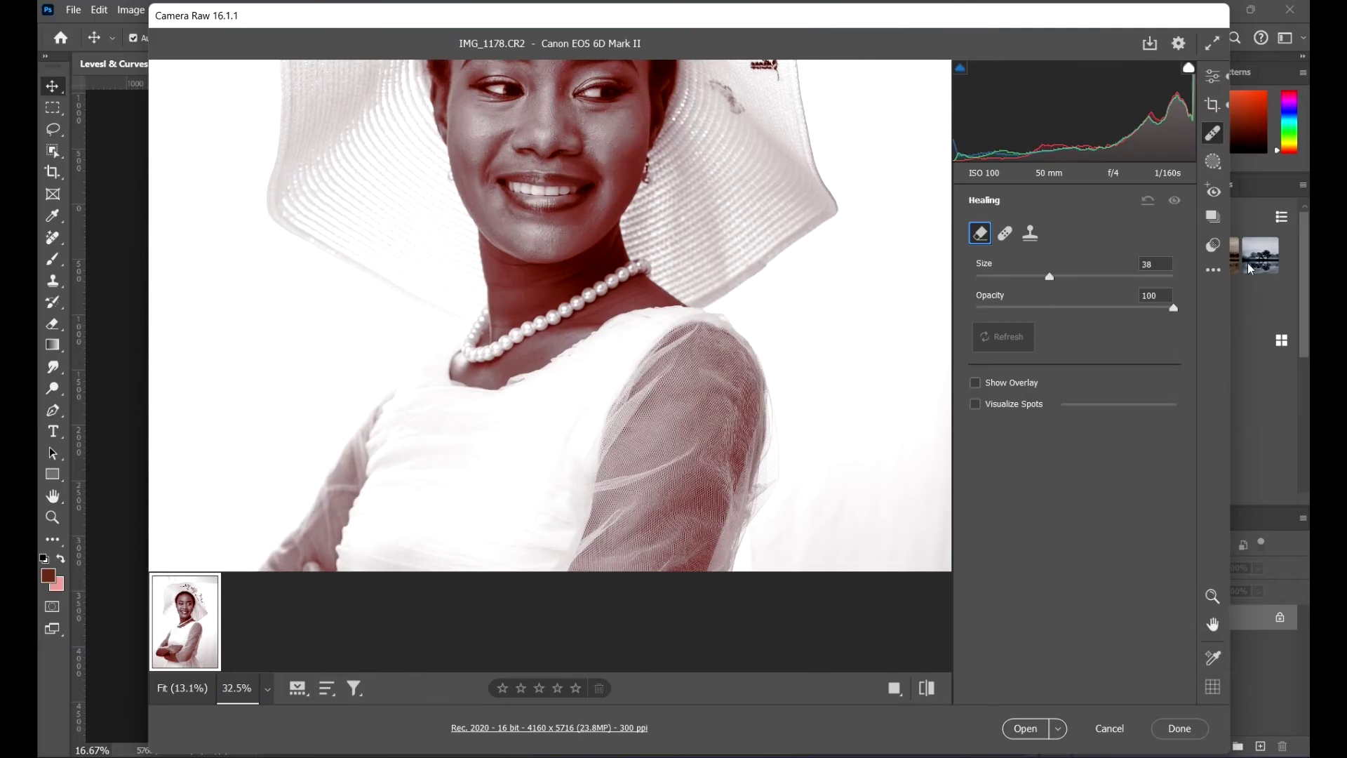
pyautogui.press('alt')
pyautogui.scroll(2, 716, 167)
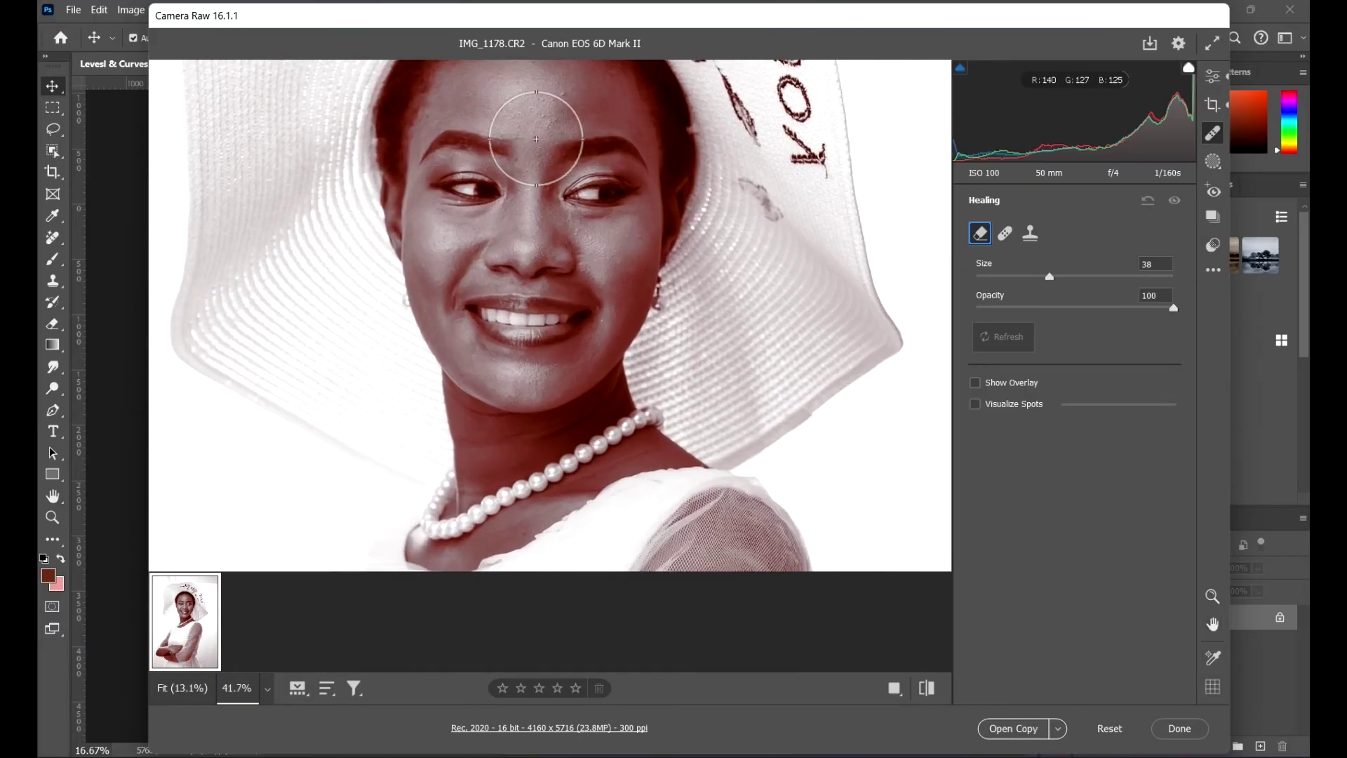
pyautogui.scroll(2, 589, 114)
pyautogui.press('space')
pyautogui.moveTo(664, 183); pyautogui.dragTo(711, 362)
pyautogui.scroll(2, 623, 266)
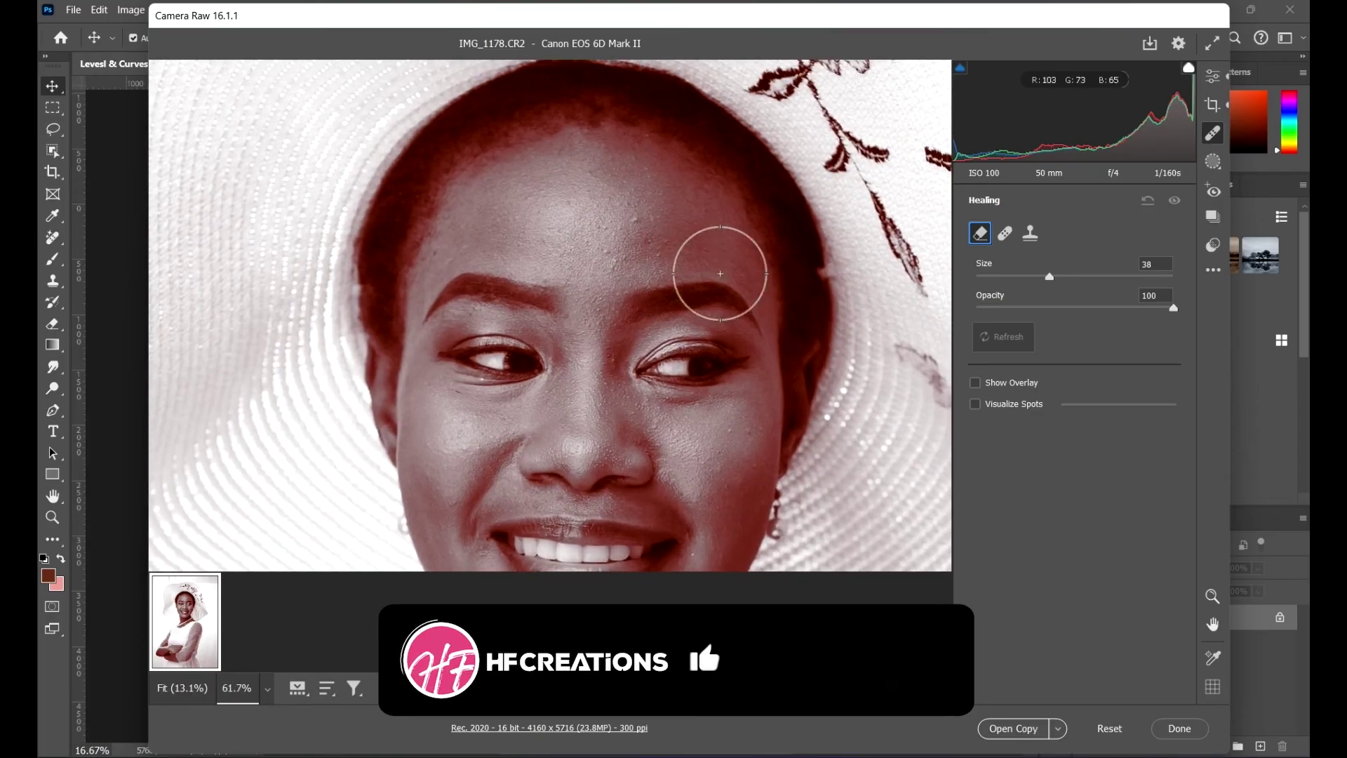
pyautogui.scroll(2, 740, 202)
pyautogui.moveTo(1031, 276); pyautogui.dragTo(1020, 276)
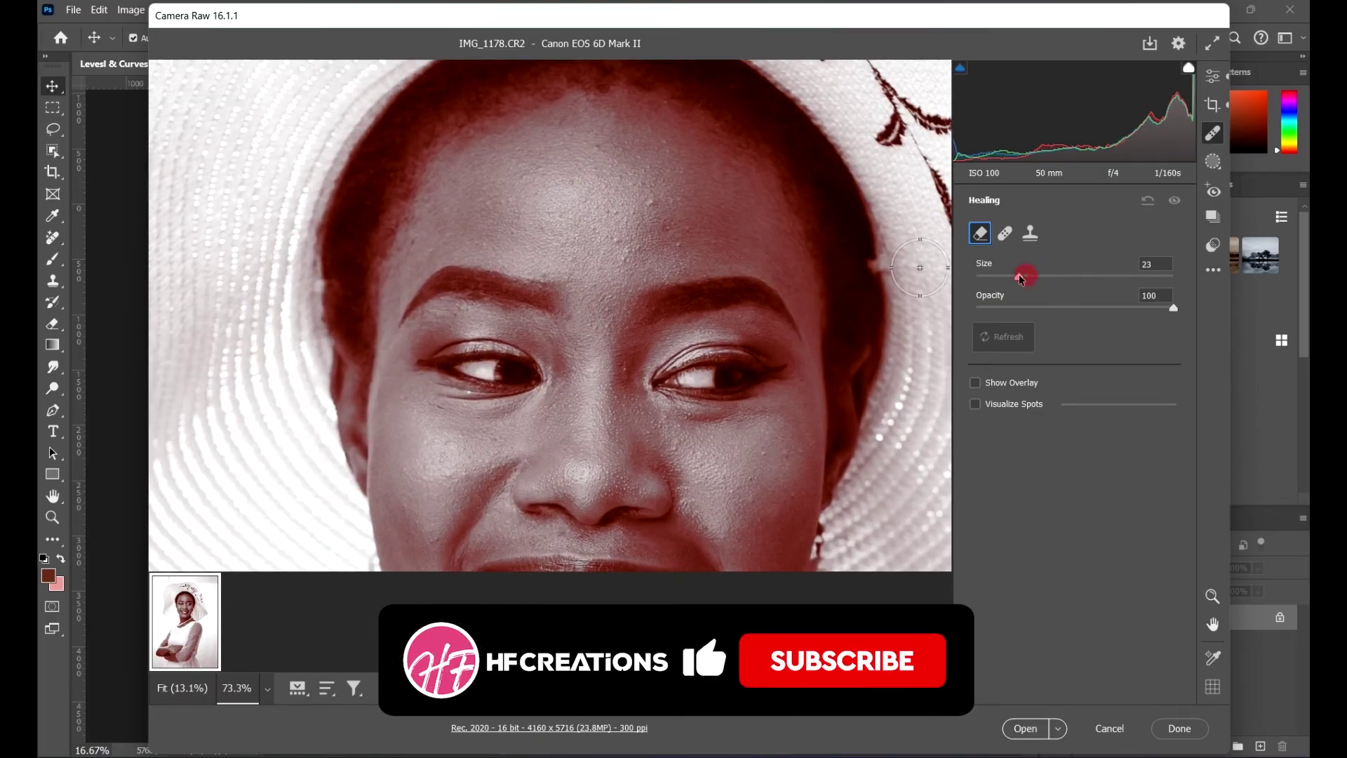
# Apply the 22:31:39 snapshot, and reset the photo to its unedited default settings
pyautogui.click(1214, 217)
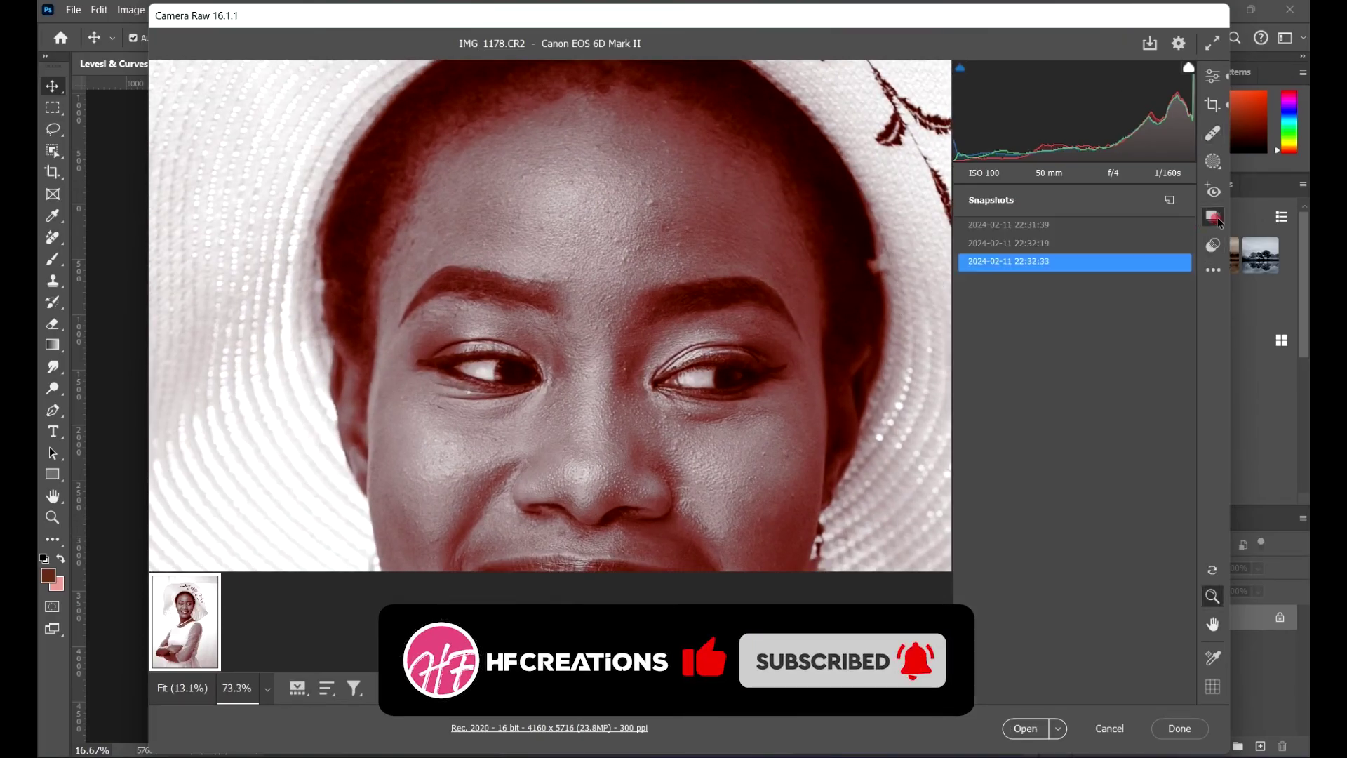
pyautogui.click(1080, 224)
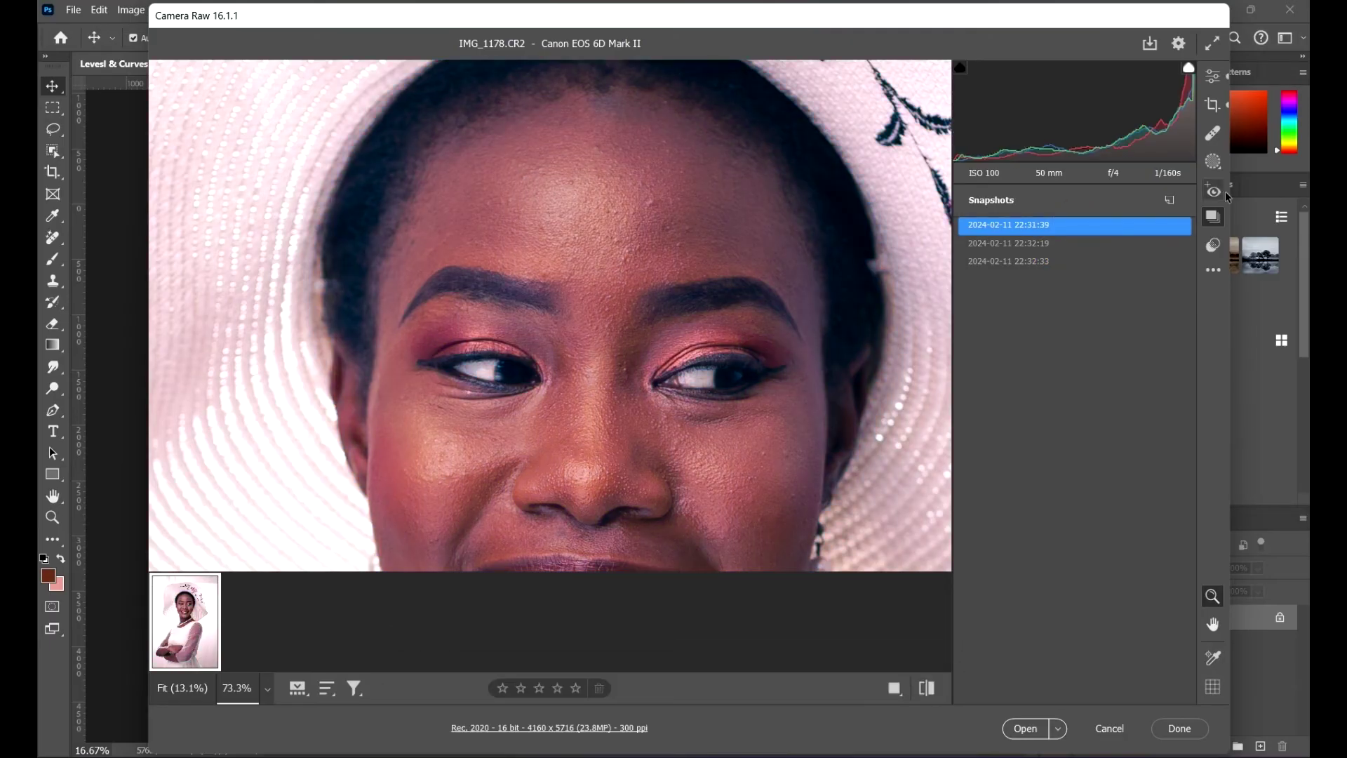
pyautogui.click(1214, 77)
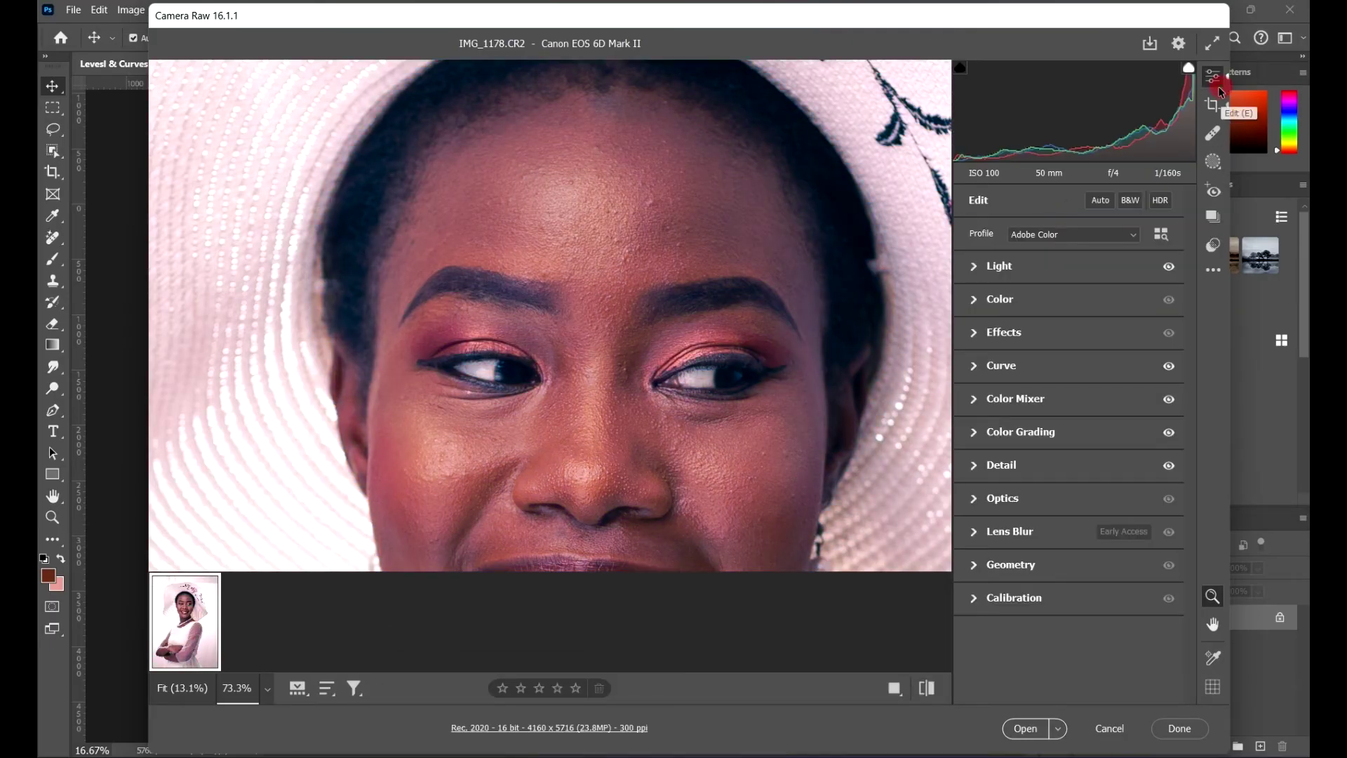
pyautogui.click(1214, 271)
pyautogui.click(1161, 310)
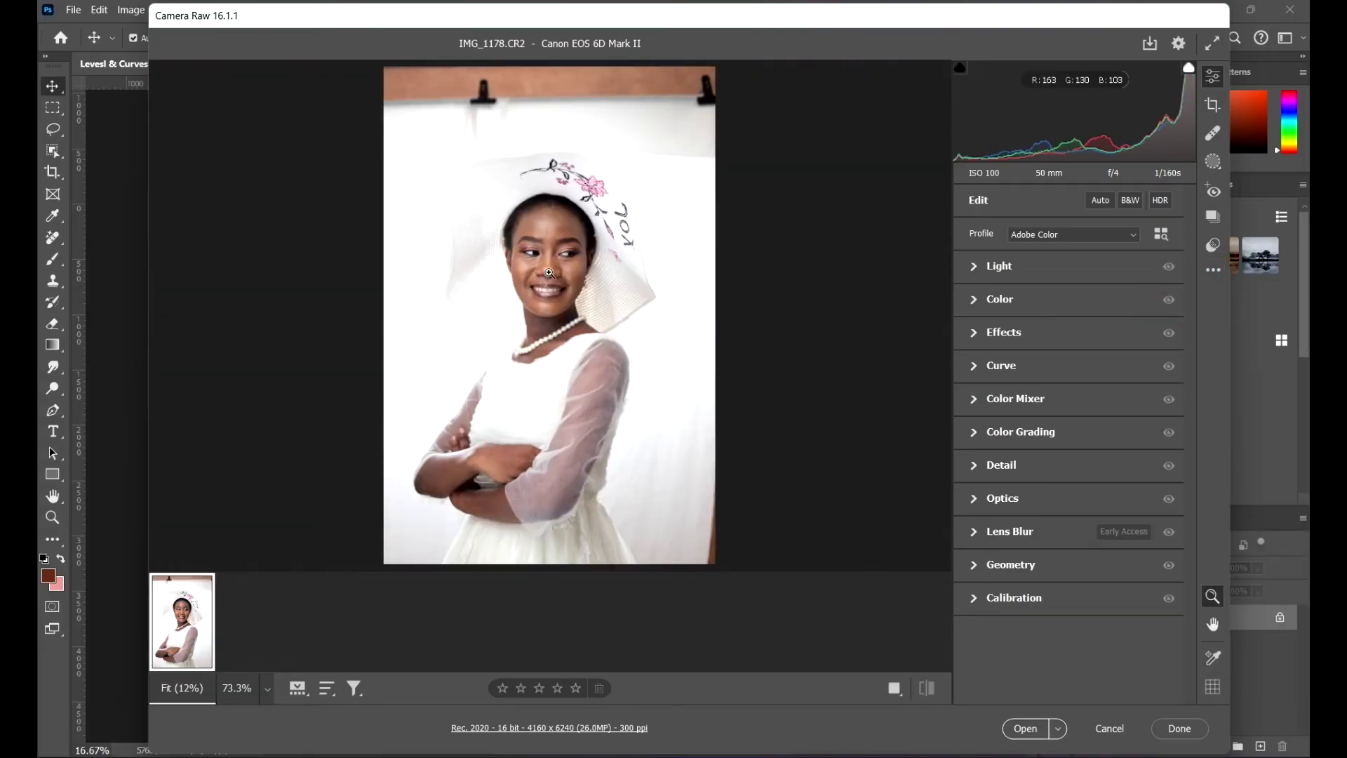
# Remove a blemish in the middle of the forehead with the Healing Remove brush at size 12
pyautogui.keyDown('alt'); pyautogui.click(545, 229); pyautogui.keyUp('alt')
pyautogui.press('space')
pyautogui.moveTo(692, 341); pyautogui.dragTo(665, 291)
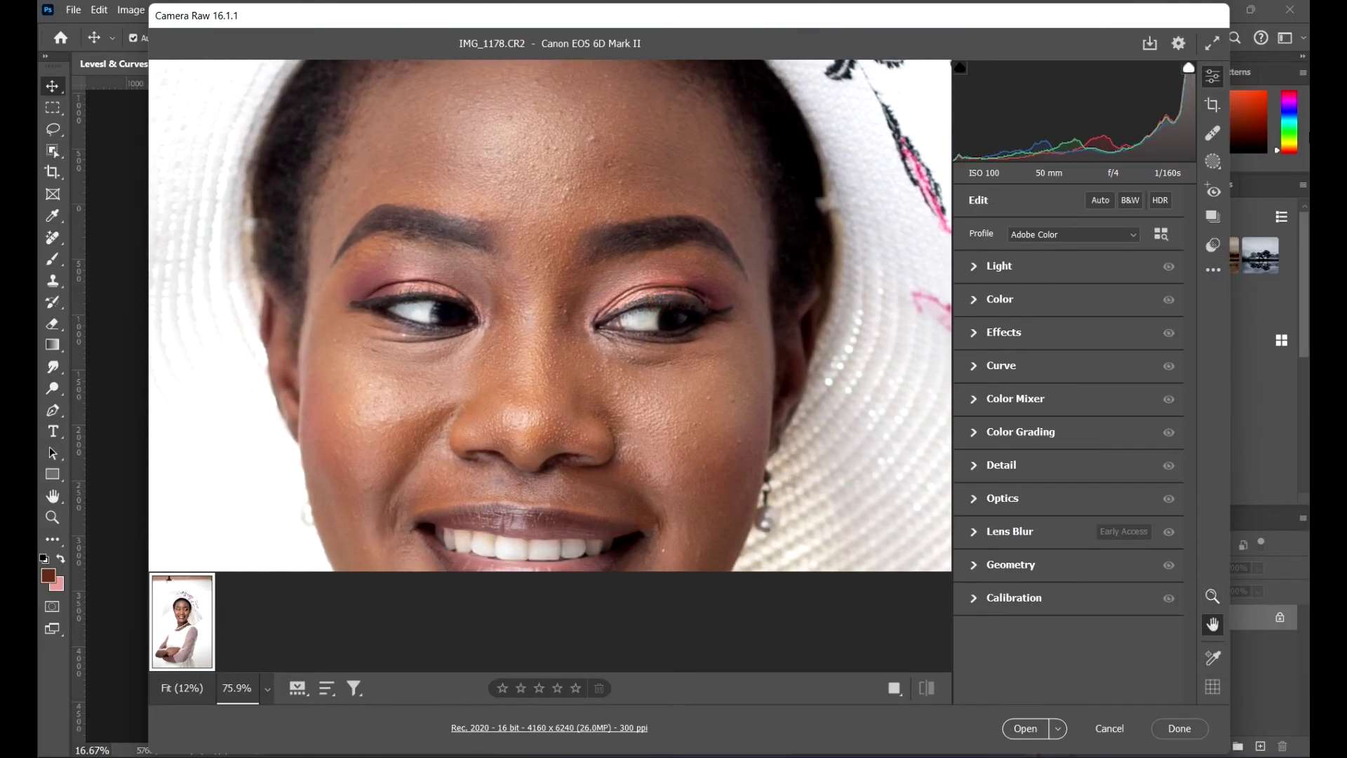
pyautogui.click(1215, 219)
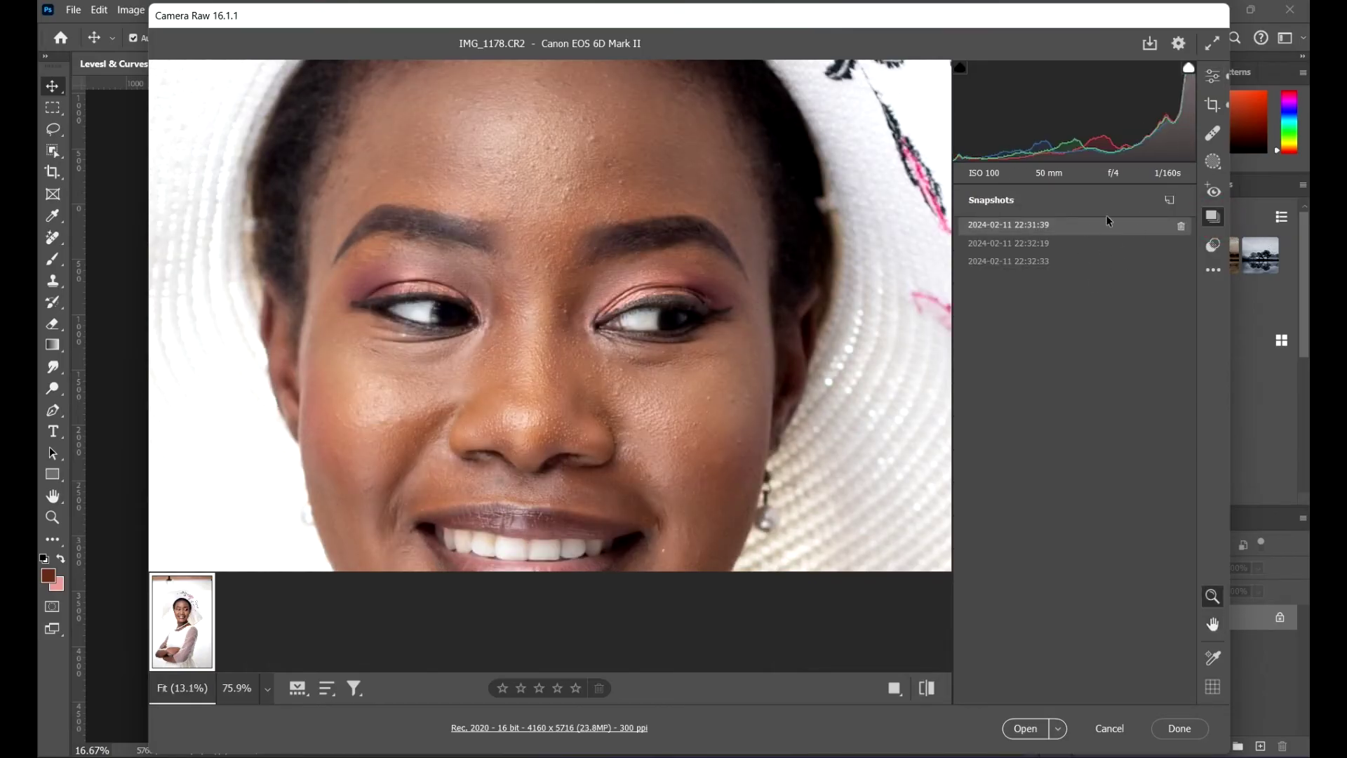
pyautogui.click(1214, 133)
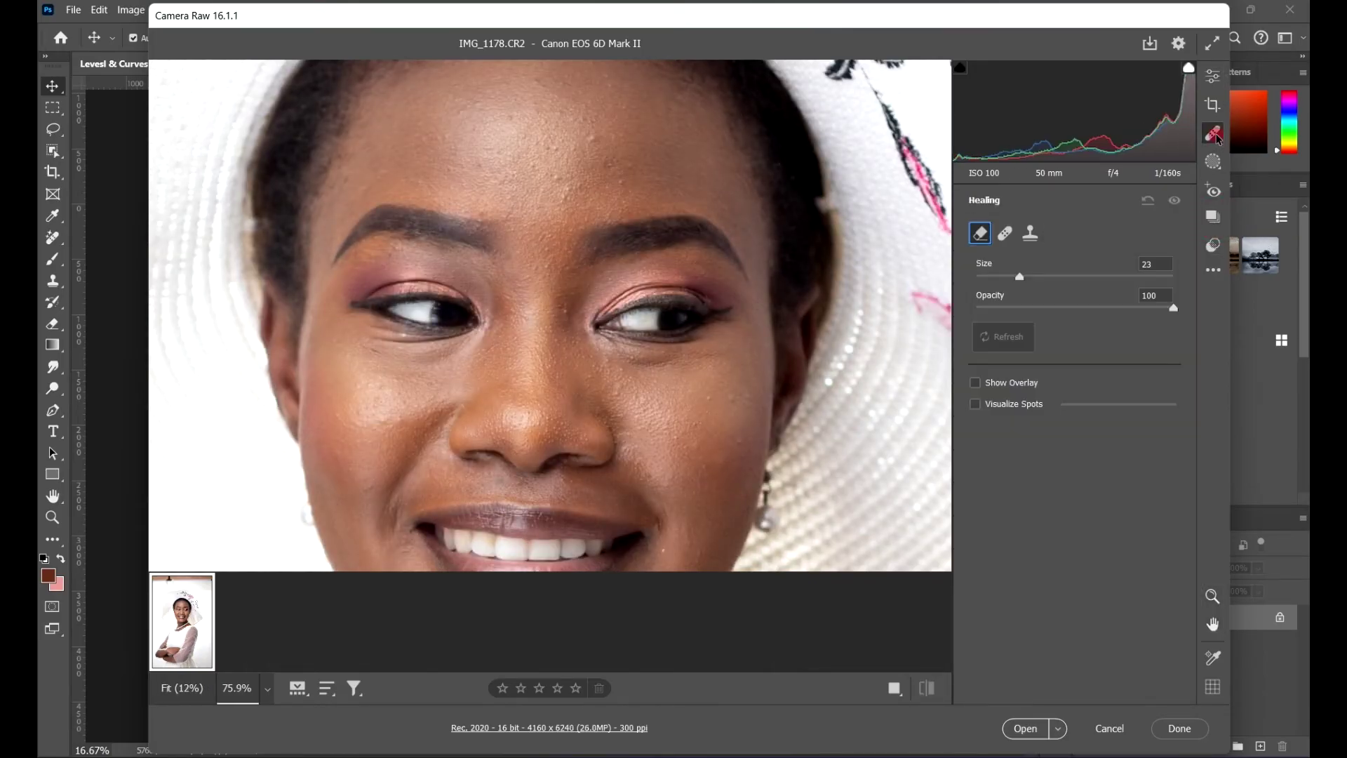
pyautogui.press('space')
pyautogui.moveTo(713, 247); pyautogui.dragTo(755, 274)
pyautogui.scroll(3, 637, 146)
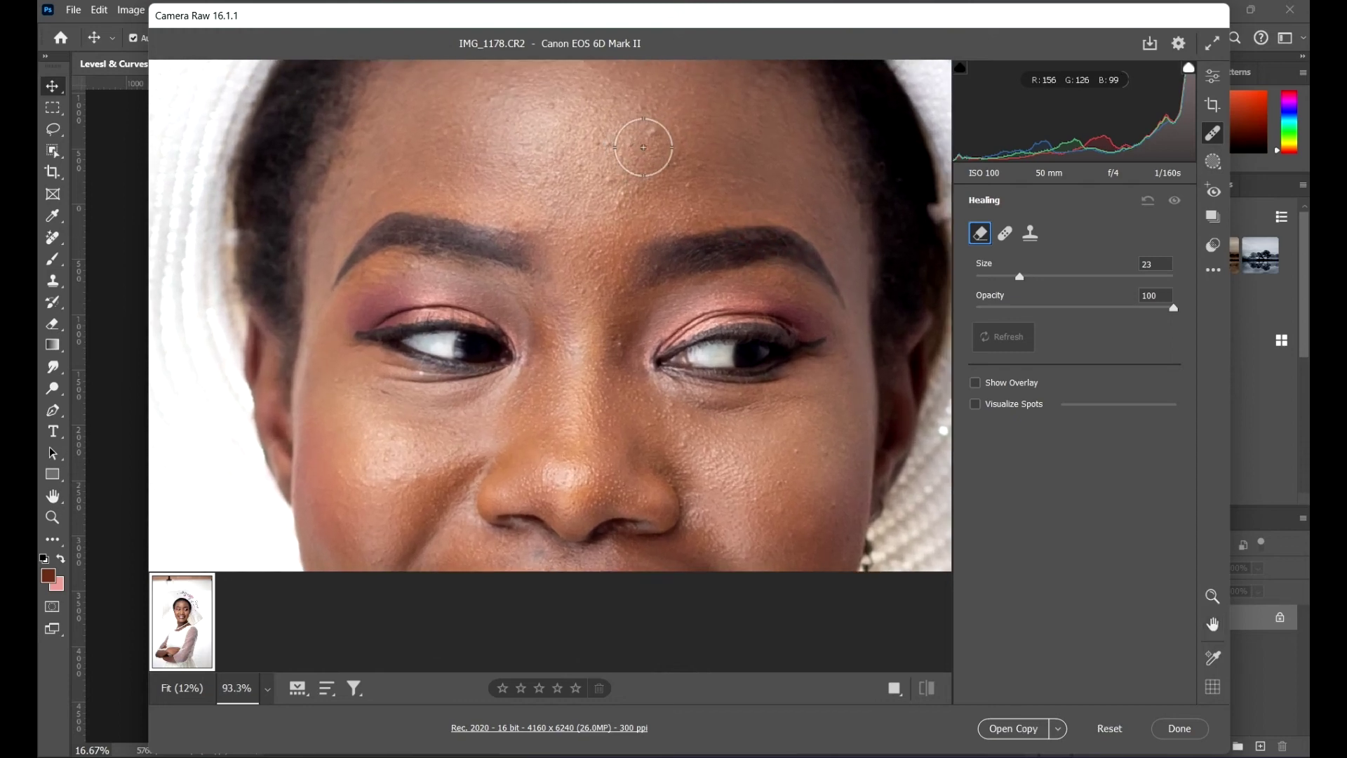
pyautogui.press('space')
pyautogui.moveTo(721, 163); pyautogui.dragTo(613, 388)
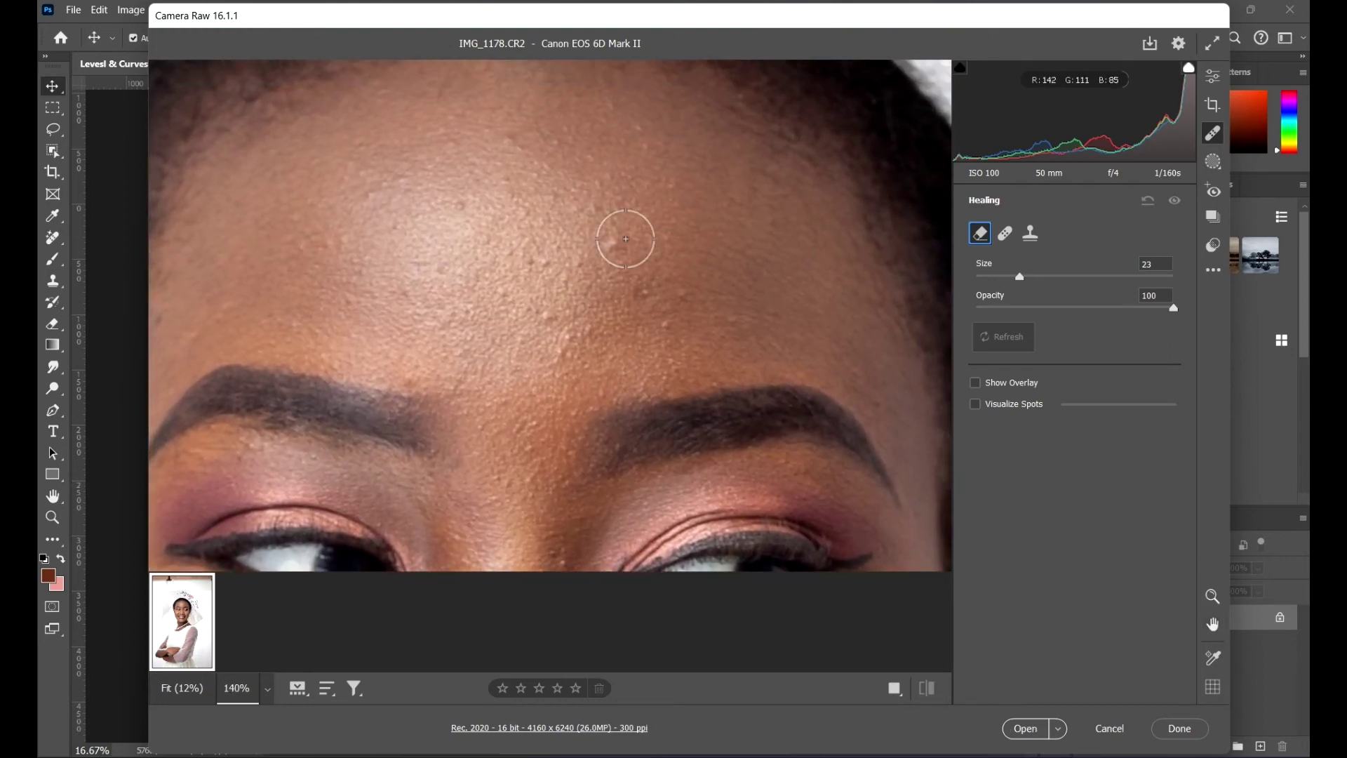
pyautogui.moveTo(1017, 279); pyautogui.dragTo(997, 276)
pyautogui.click(609, 244)
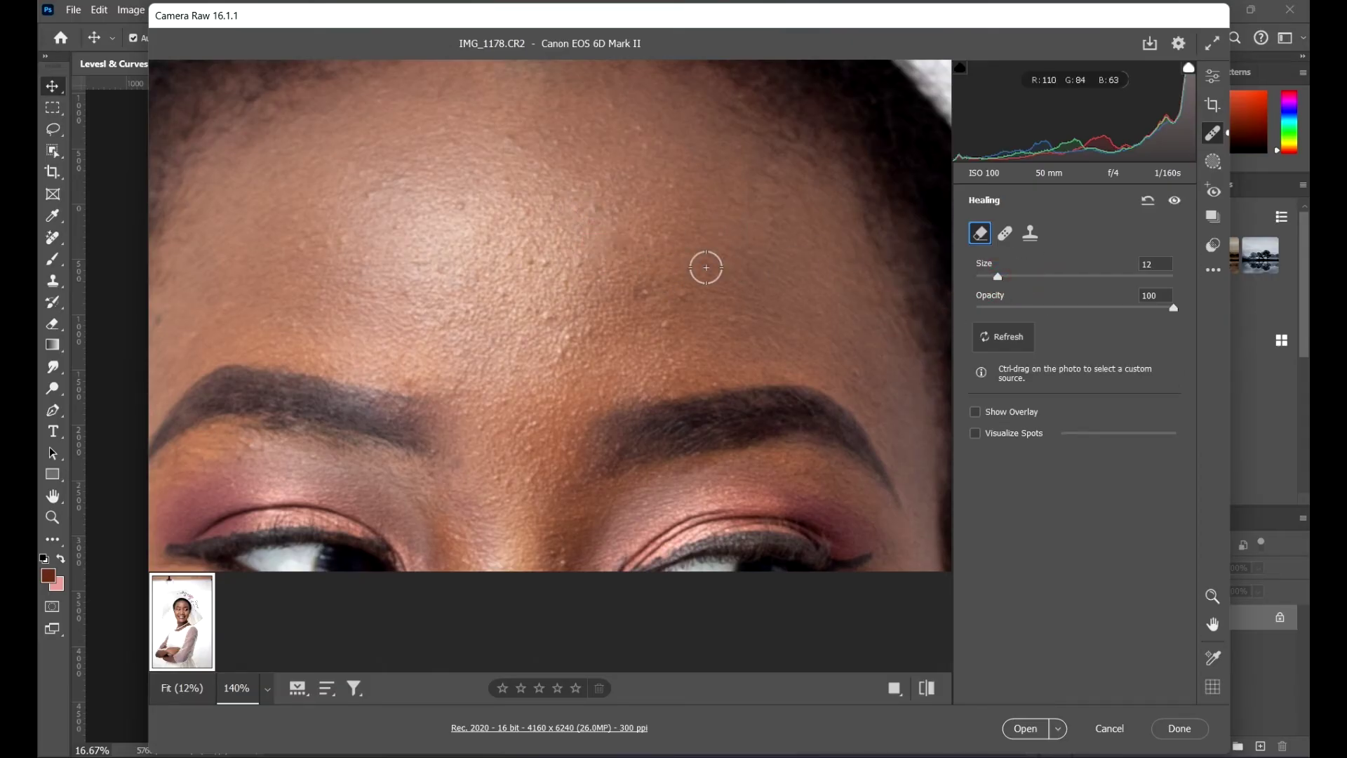
# Remove two more forehead blemishes above the inner end of the eyebrow with the Remove brush at size 18
pyautogui.moveTo(998, 277); pyautogui.dragTo(1012, 276)
pyautogui.click(649, 288)
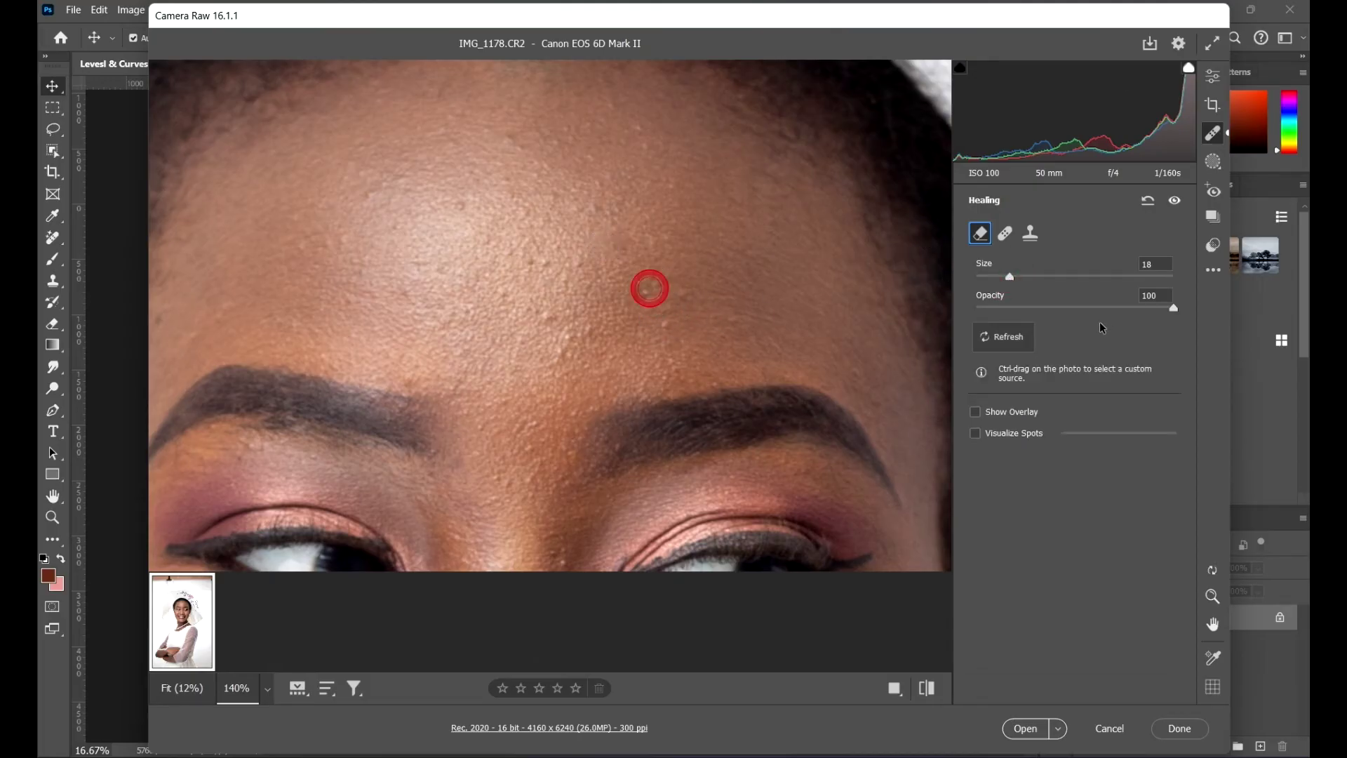
pyautogui.click(667, 323)
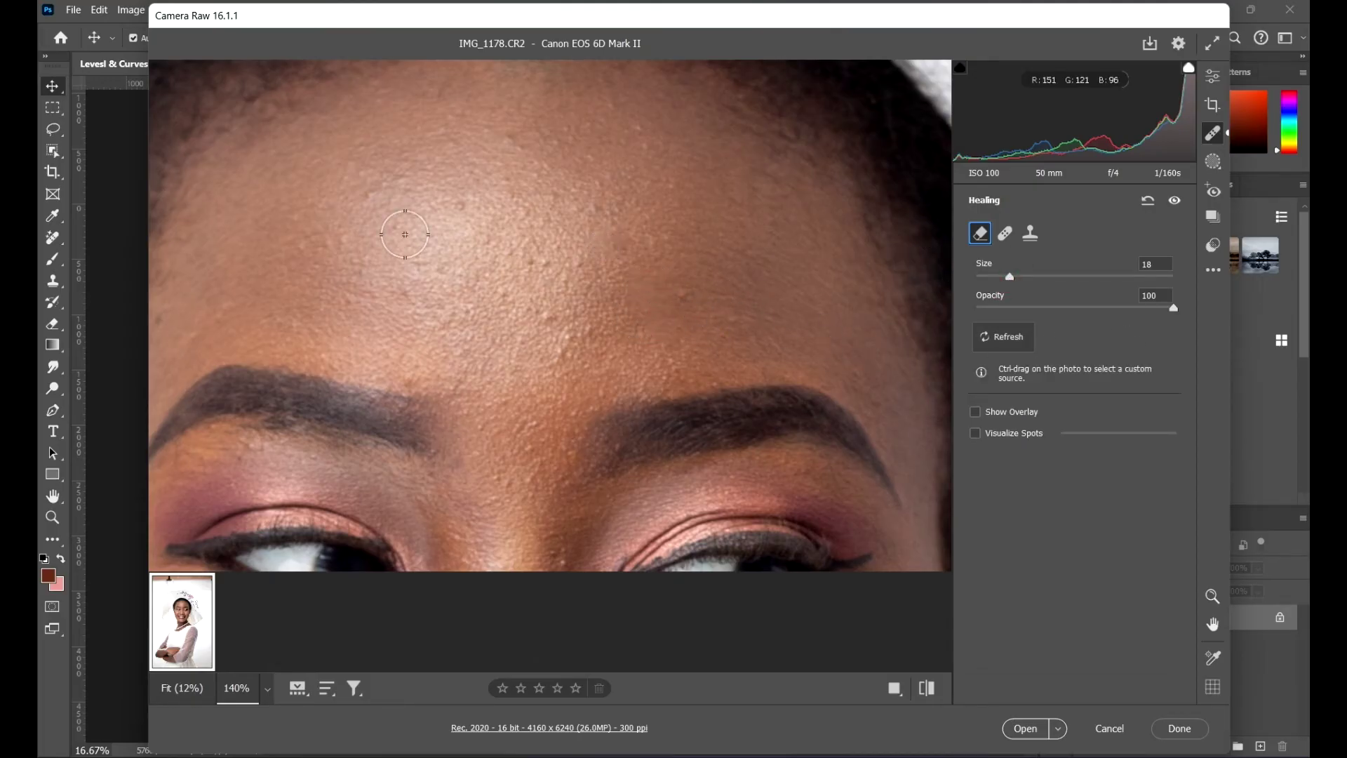
# Set the healing brush size to 14 and show the overlay marking the healed spots
pyautogui.scroll(-3, 584, 232)
pyautogui.press(']')
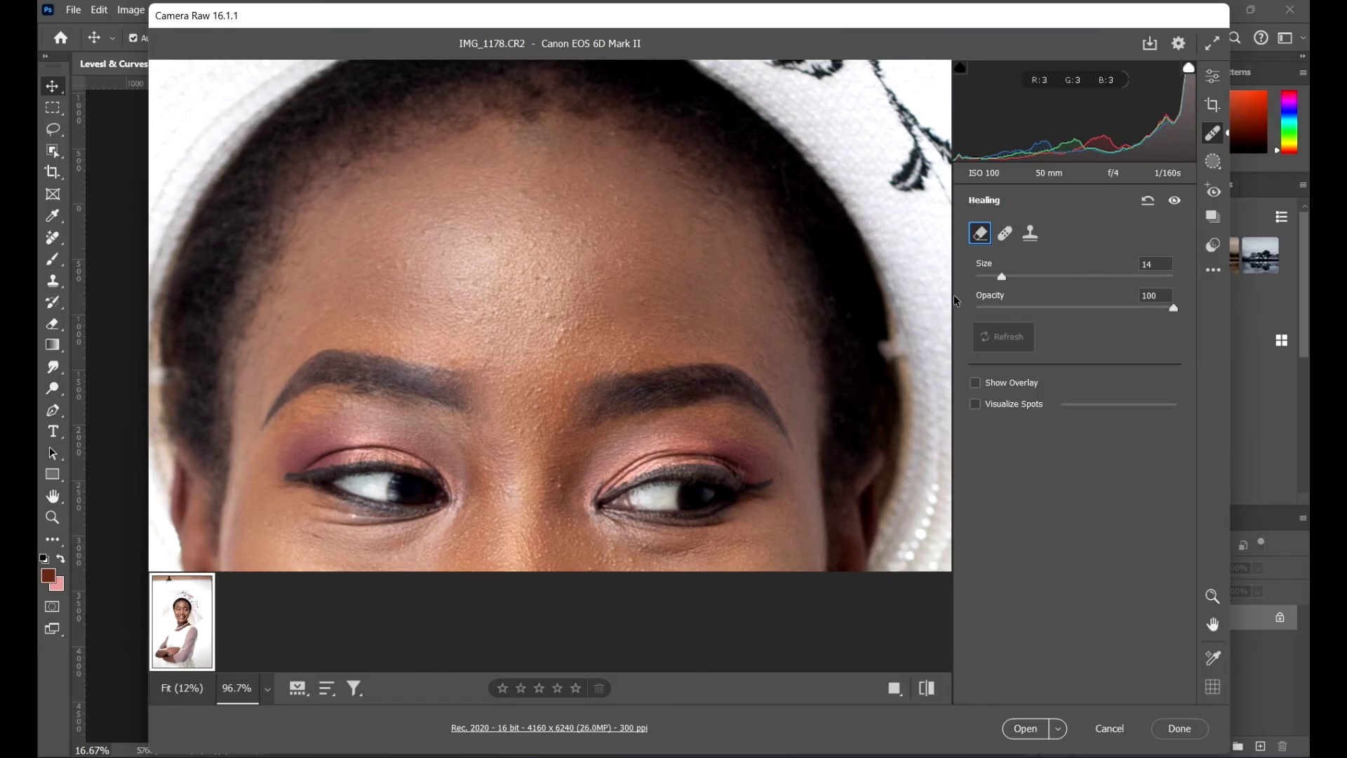
pyautogui.press('z')
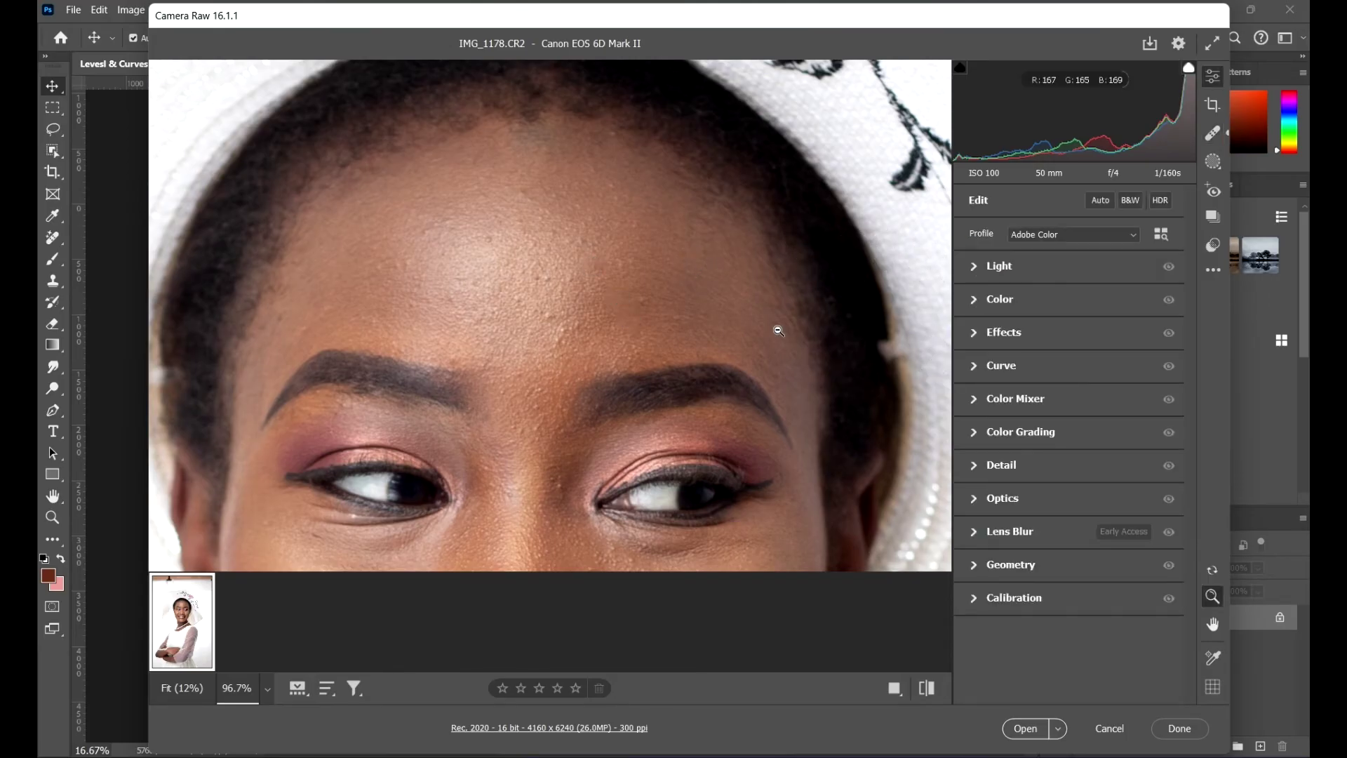
pyautogui.click(1215, 166)
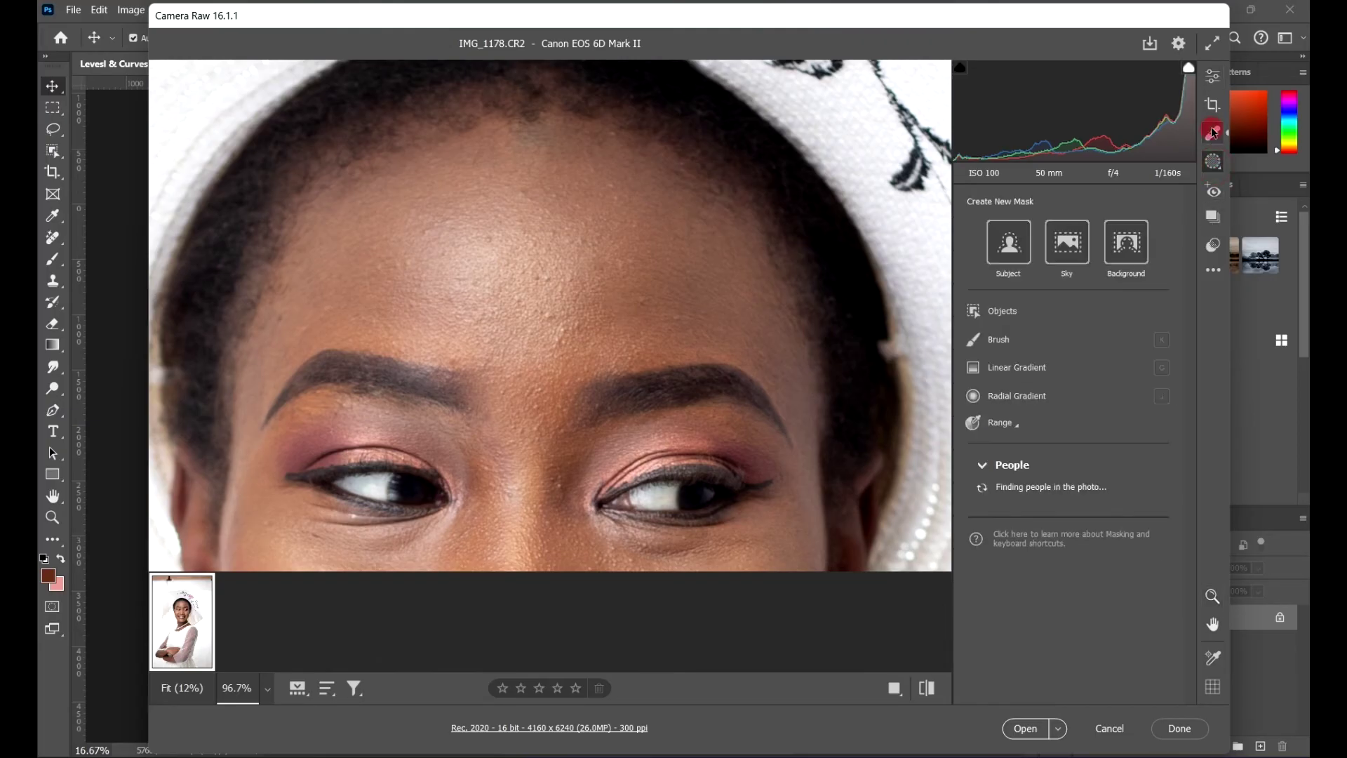
pyautogui.click(1213, 132)
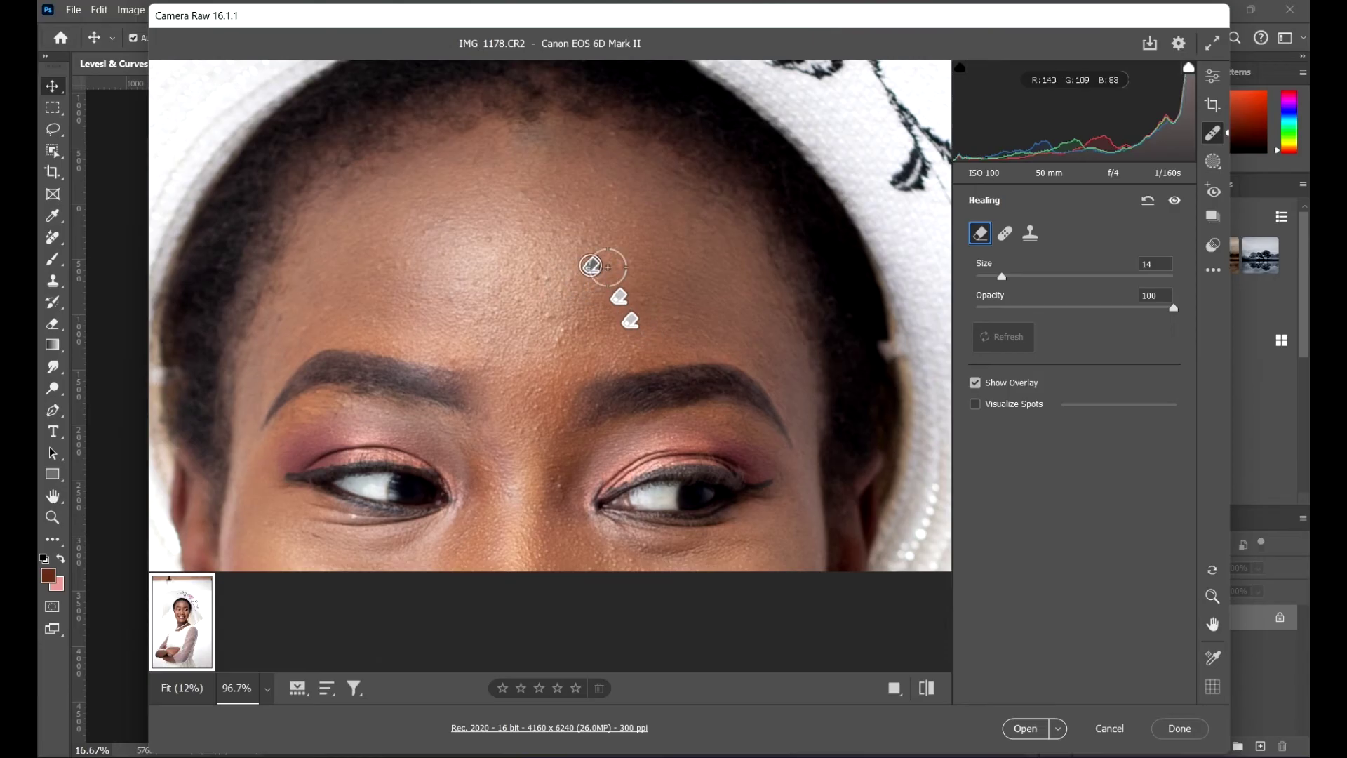
pyautogui.click(976, 385)
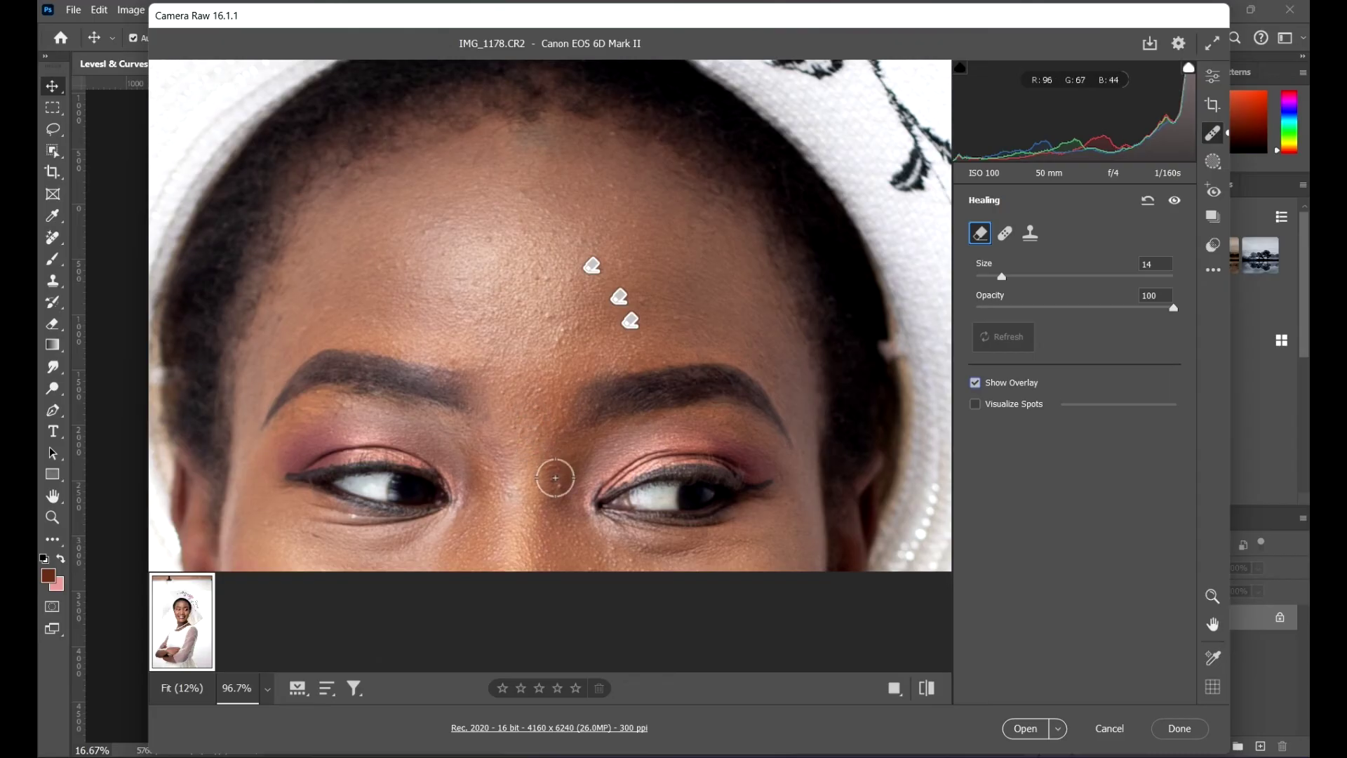
# Remove the blemish beside the nose bridge with the Remove brush at size 13, and hide the spot overlay
pyautogui.moveTo(1001, 278); pyautogui.dragTo(1001, 276)
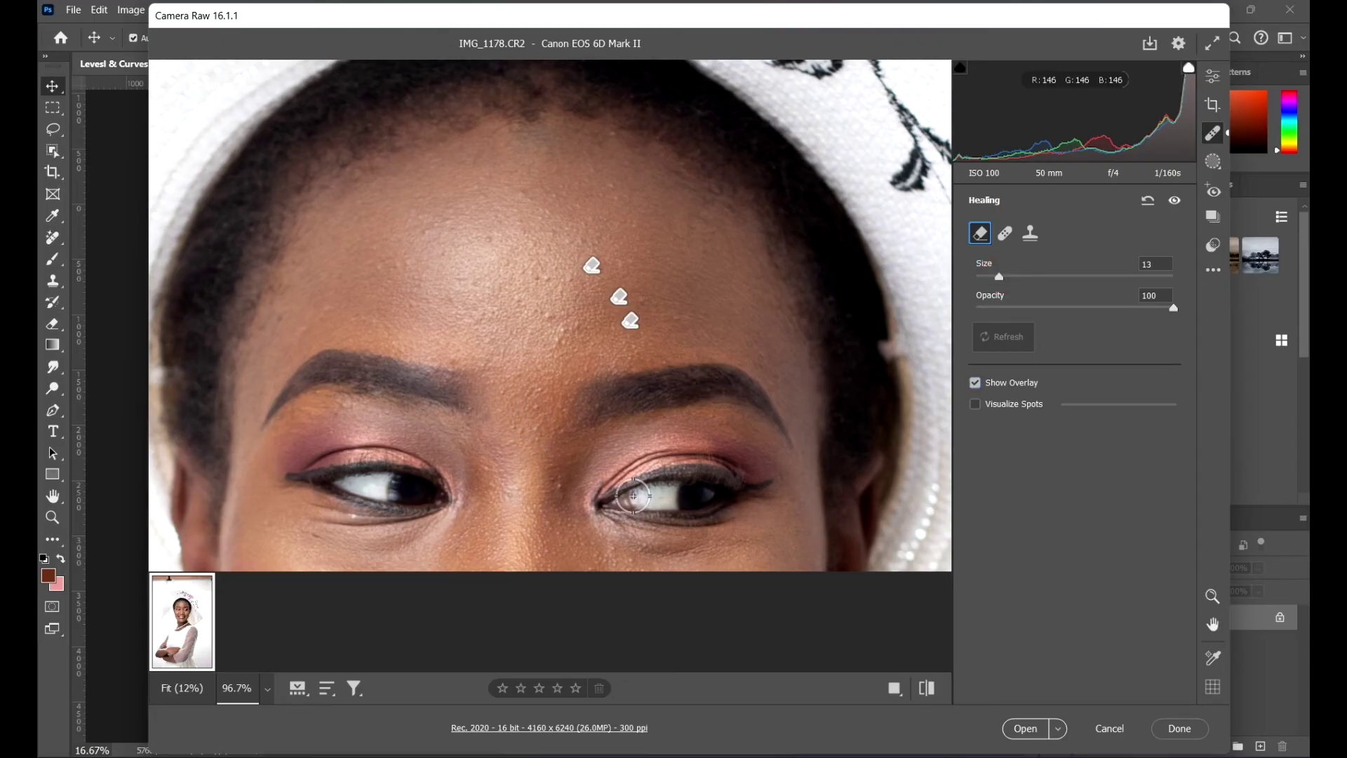
pyautogui.click(564, 490)
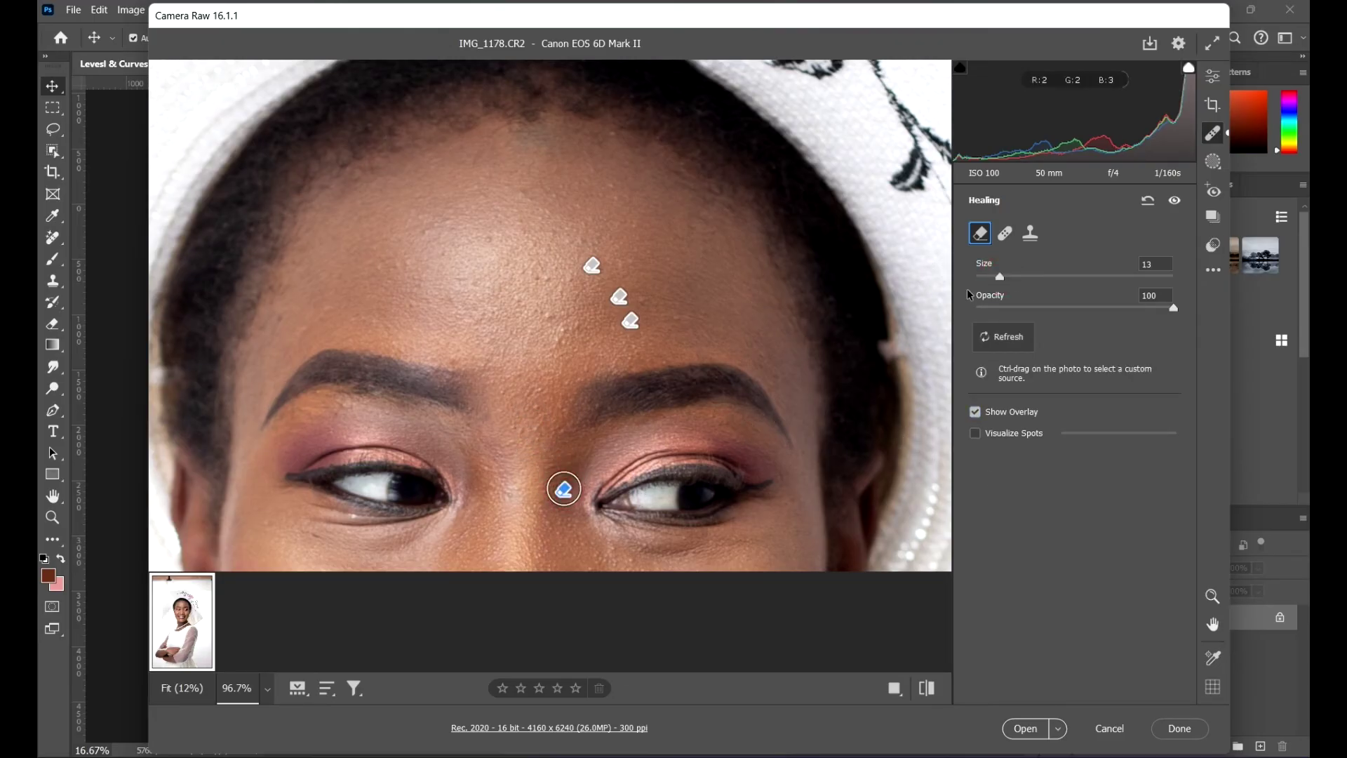
pyautogui.press('v')
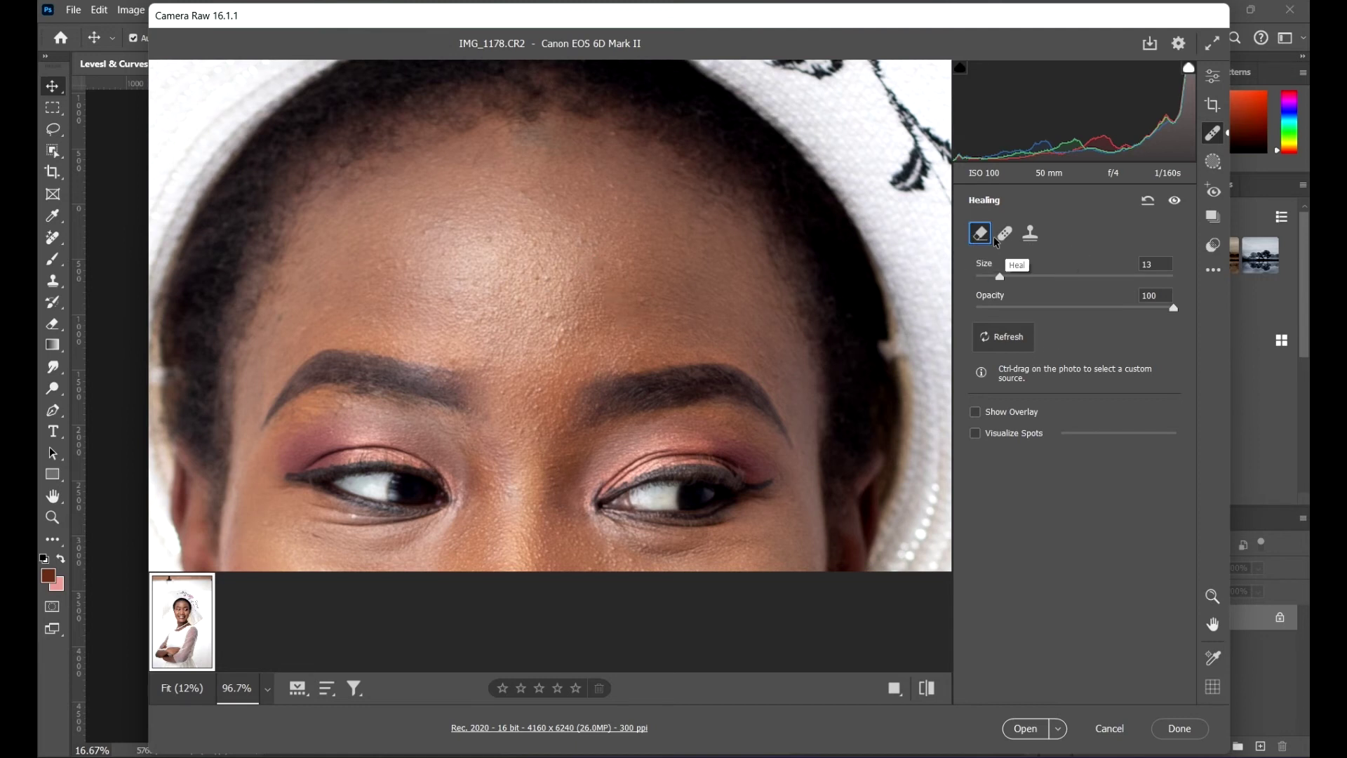
# Change the selected spot to Heal mode and heal more blemishes in the centre of the forehead with feather 26
pyautogui.click(1007, 240)
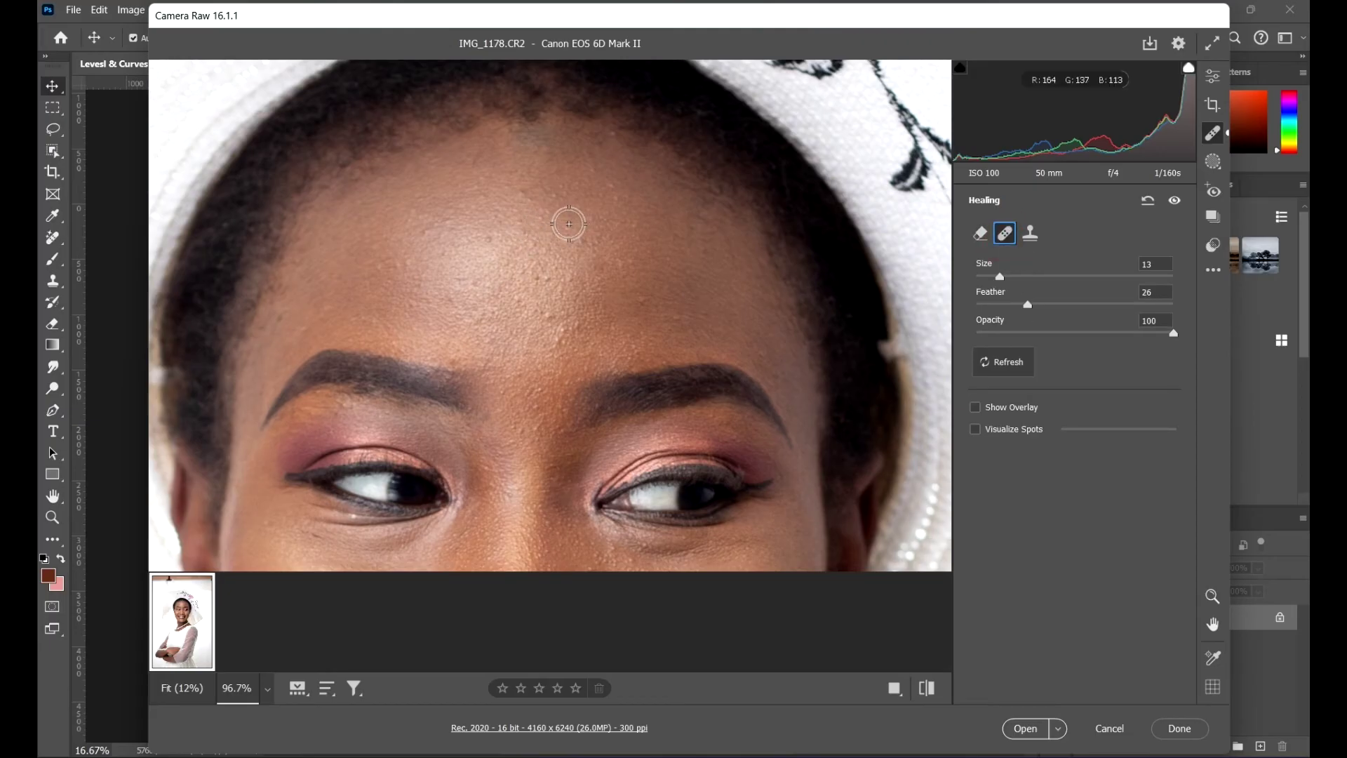
pyautogui.click(548, 281)
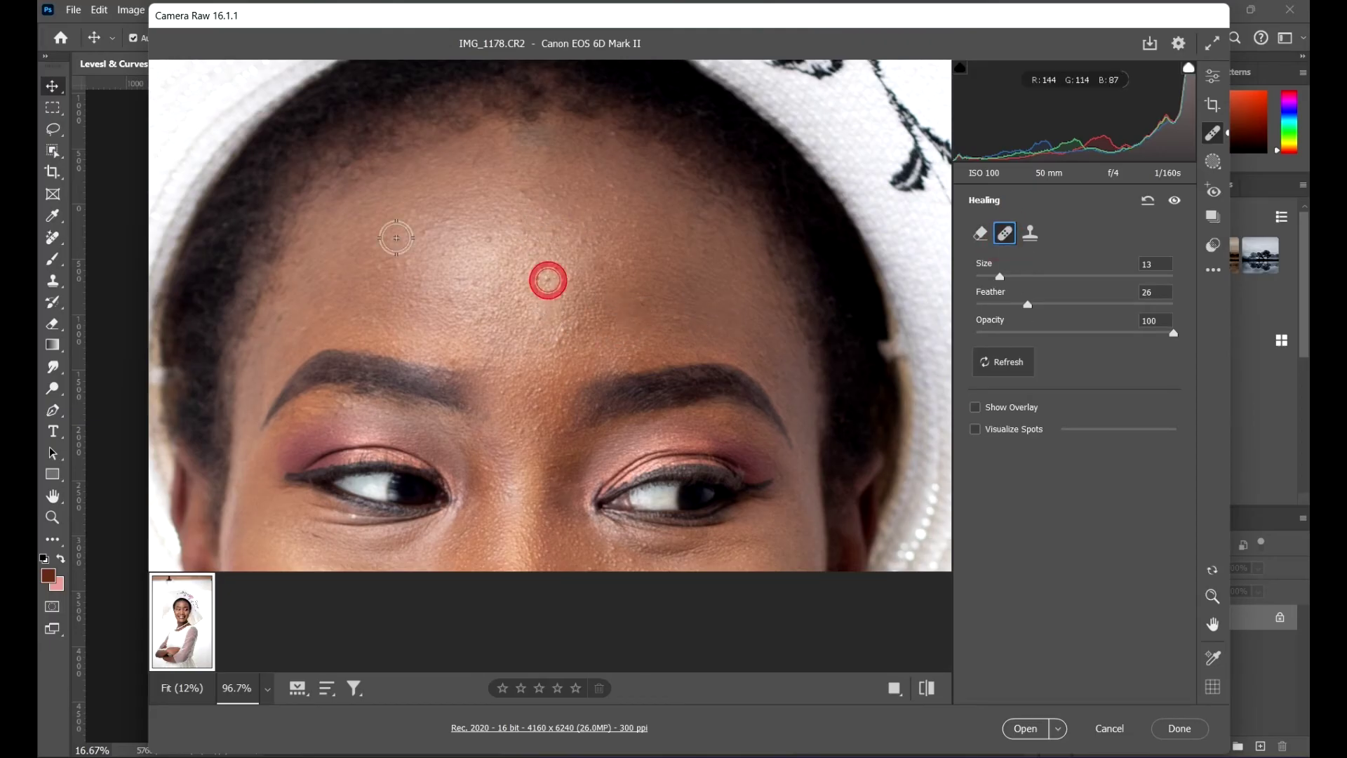
pyautogui.click(487, 250)
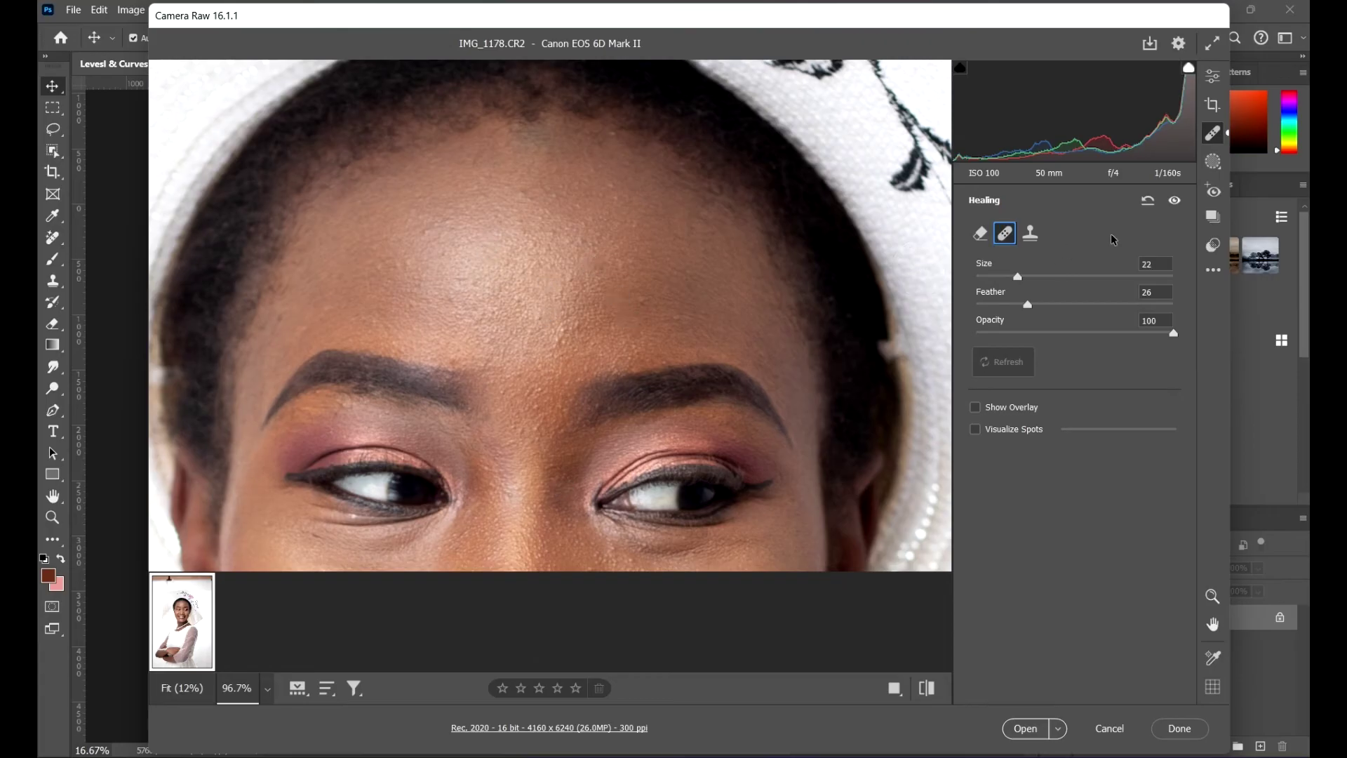
# Try the Clone brush settings with size 16, feather 39 and a lower opacity, and return to the Remove brush
pyautogui.click(1031, 233)
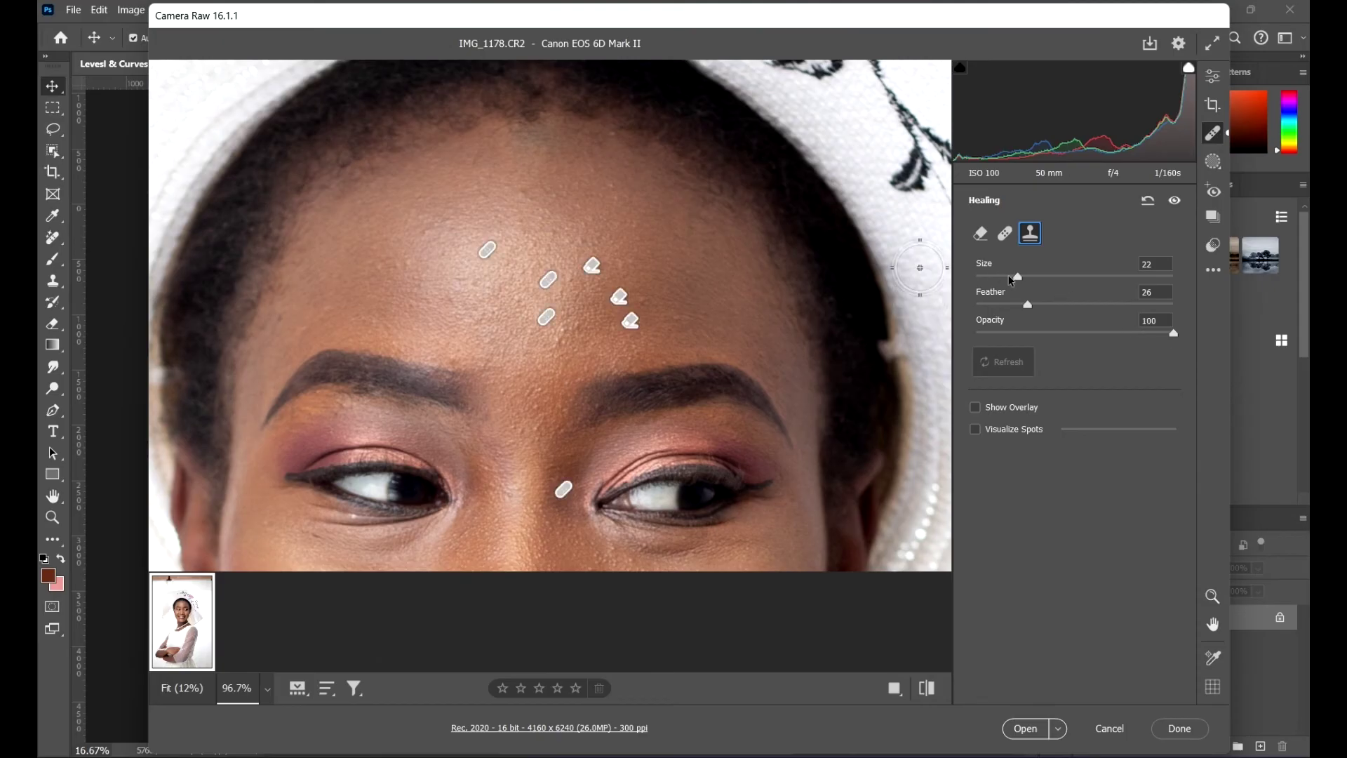
pyautogui.moveTo(1018, 277); pyautogui.dragTo(1036, 306)
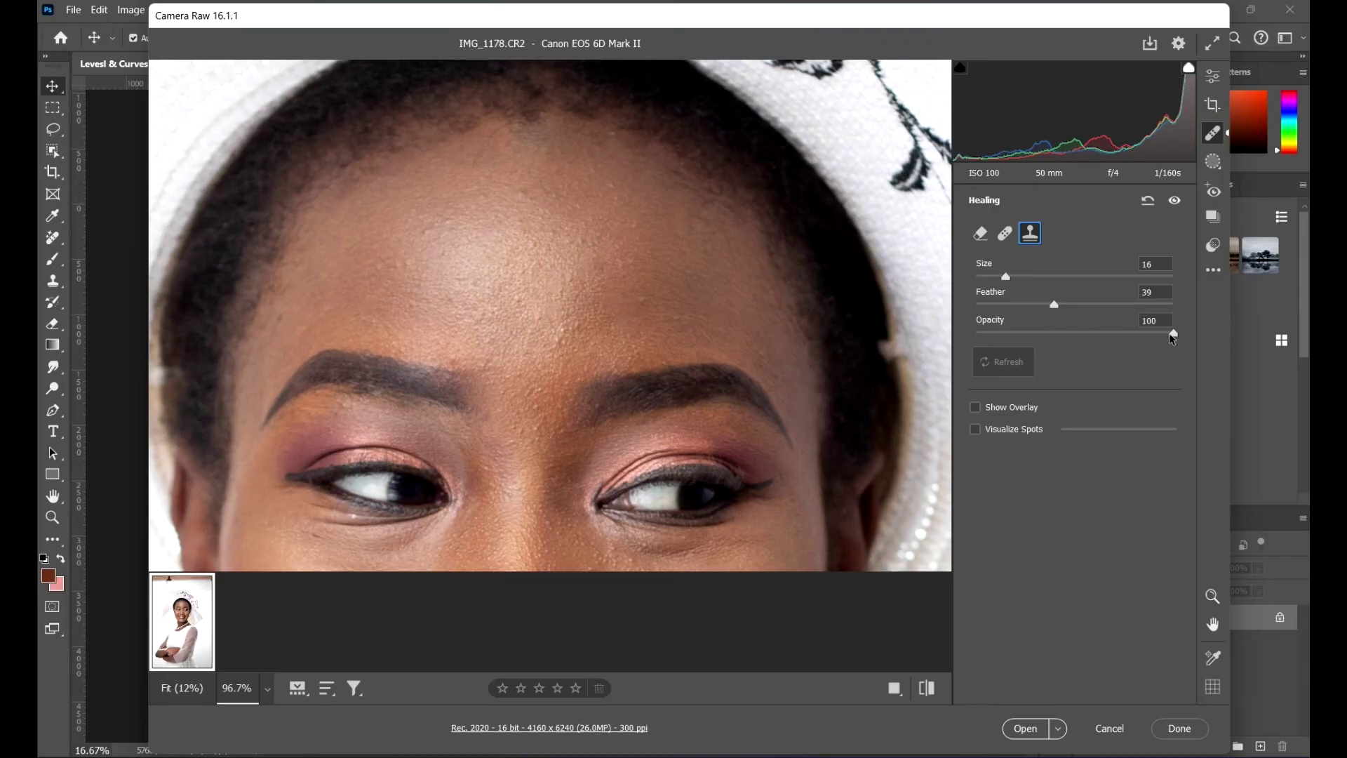
pyautogui.moveTo(1173, 334); pyautogui.dragTo(1039, 334)
pyautogui.click(981, 233)
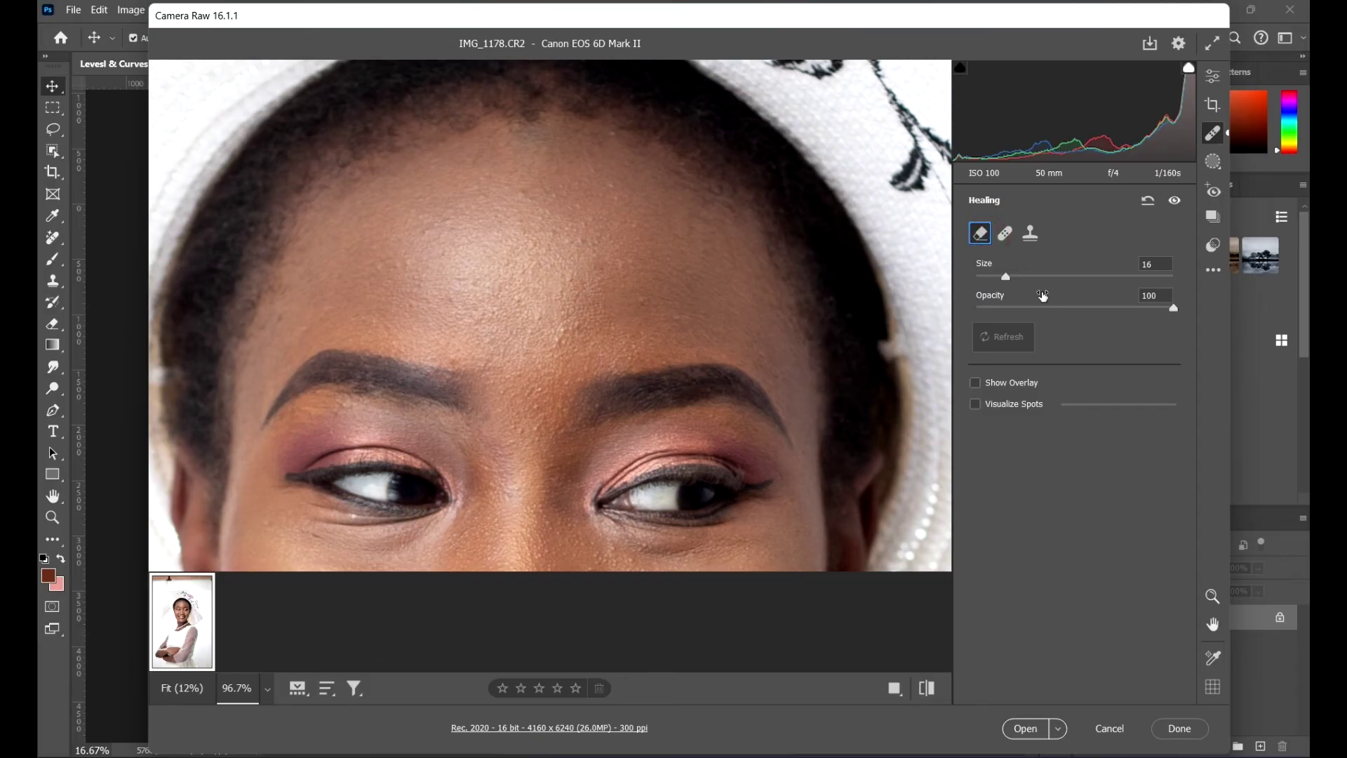
# Switch healing to Heal mode, refresh the spot's source and reset all healing edits, and open the Masking tools
pyautogui.click(1005, 233)
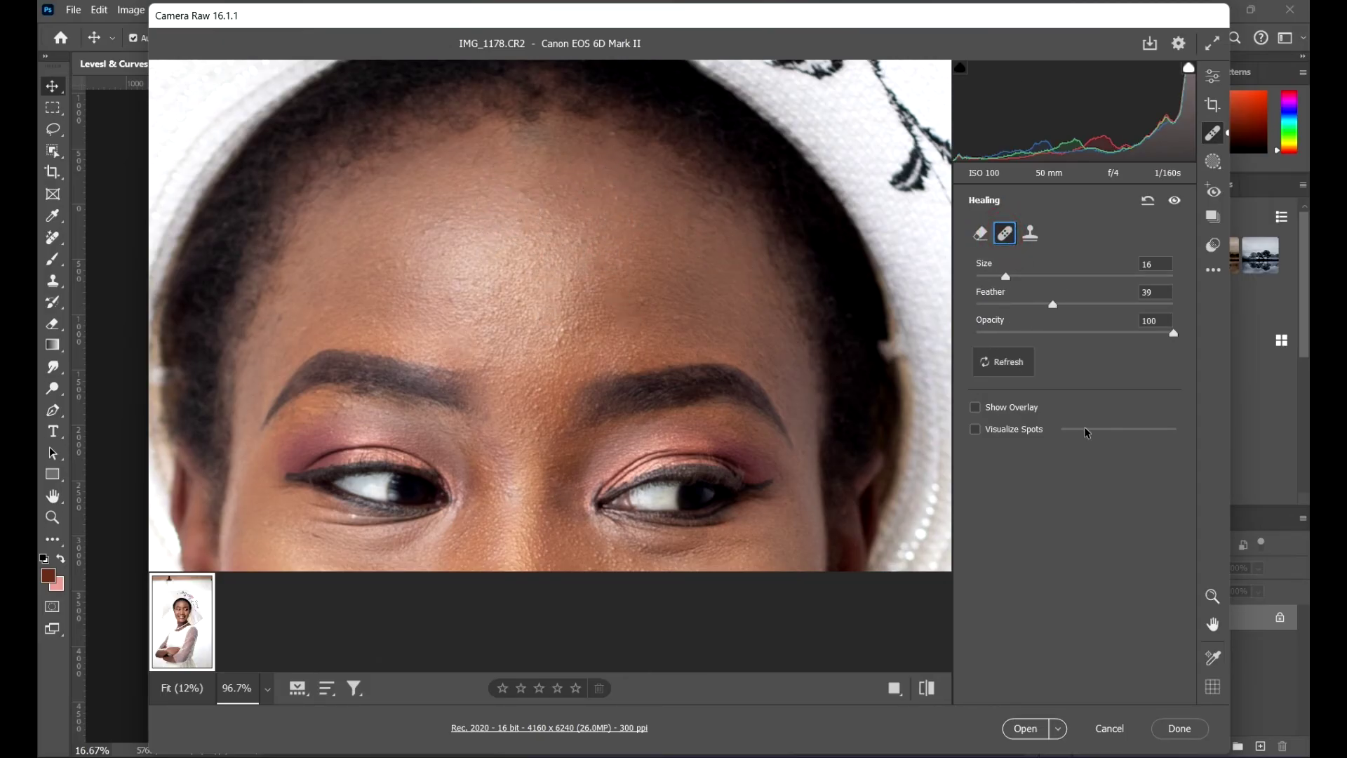
pyautogui.click(1001, 359)
pyautogui.click(1147, 202)
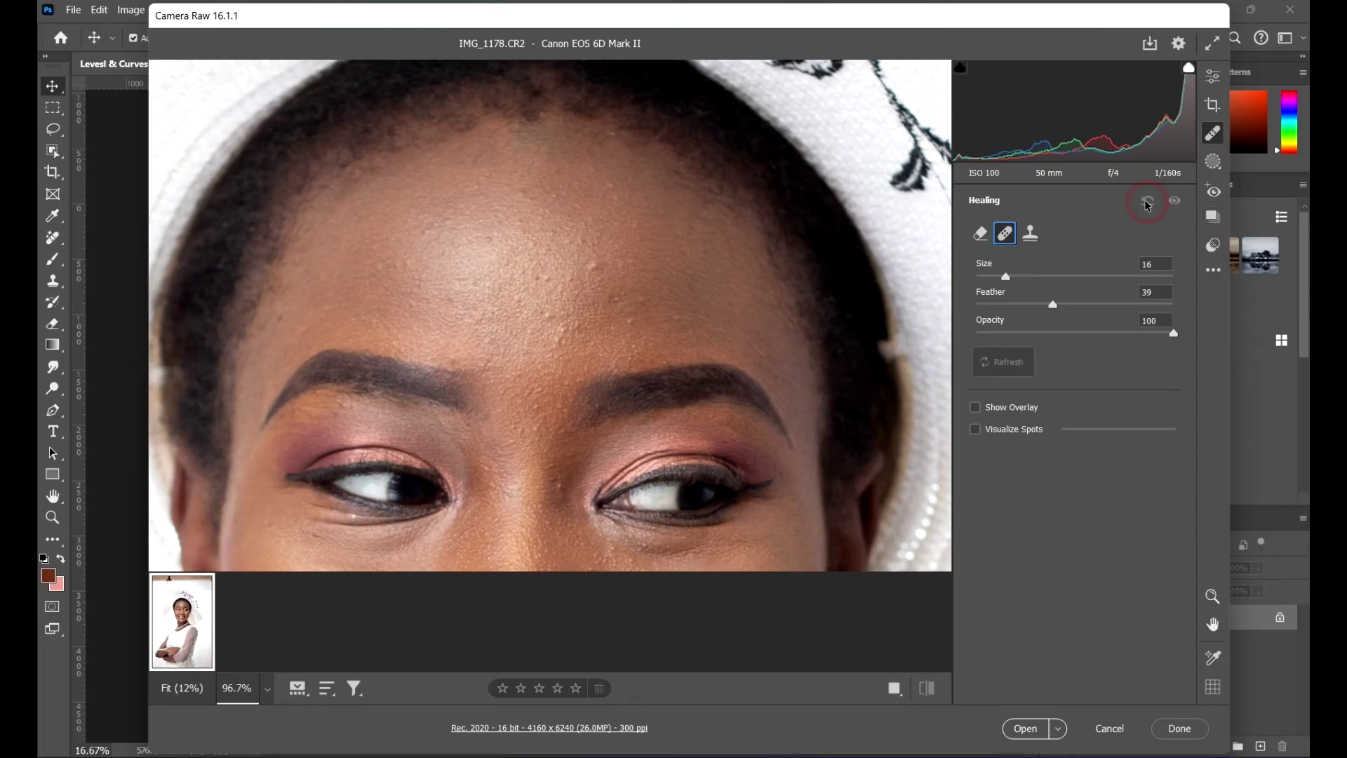
pyautogui.click(1215, 165)
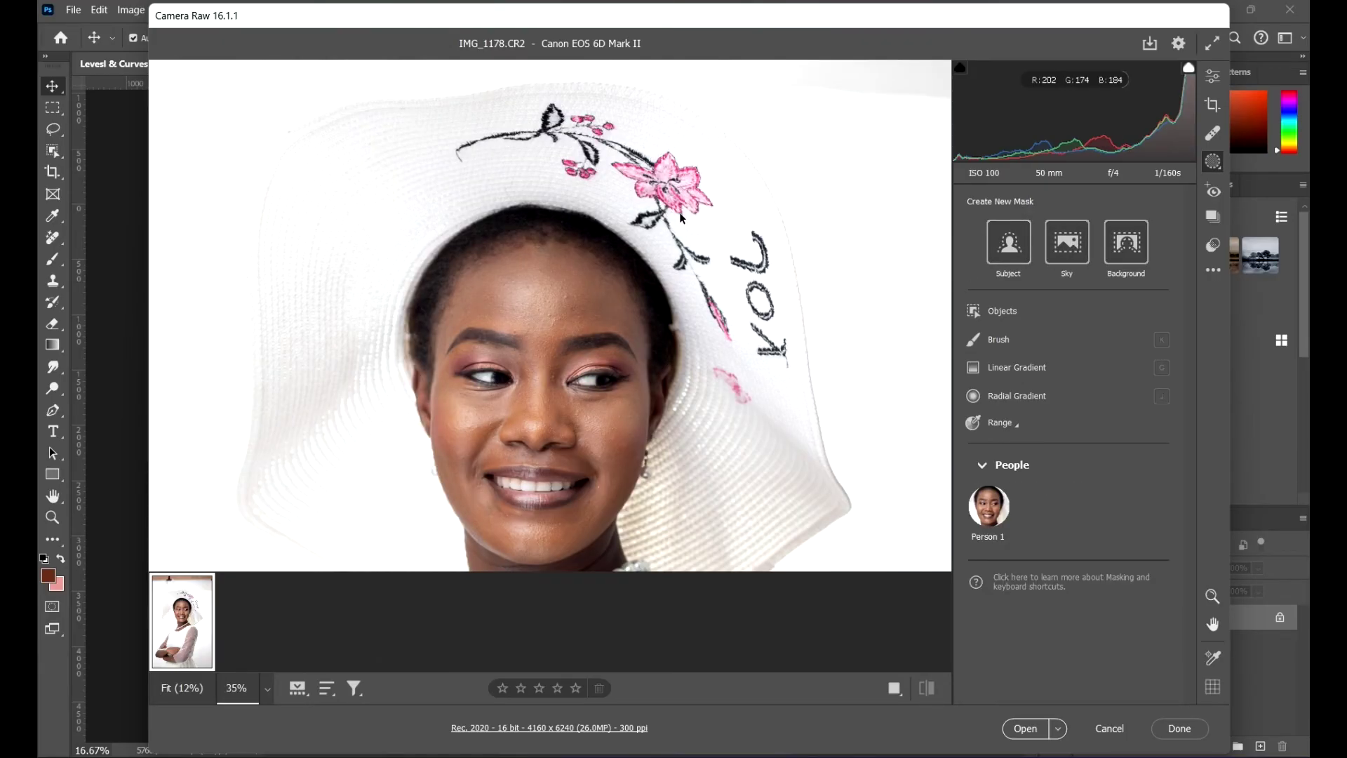
# Try a Subject mask on the woman, check its overlay from hat to dress, and undo the mask
pyautogui.scroll(-3, 680, 212)
pyautogui.scroll(2, 681, 212)
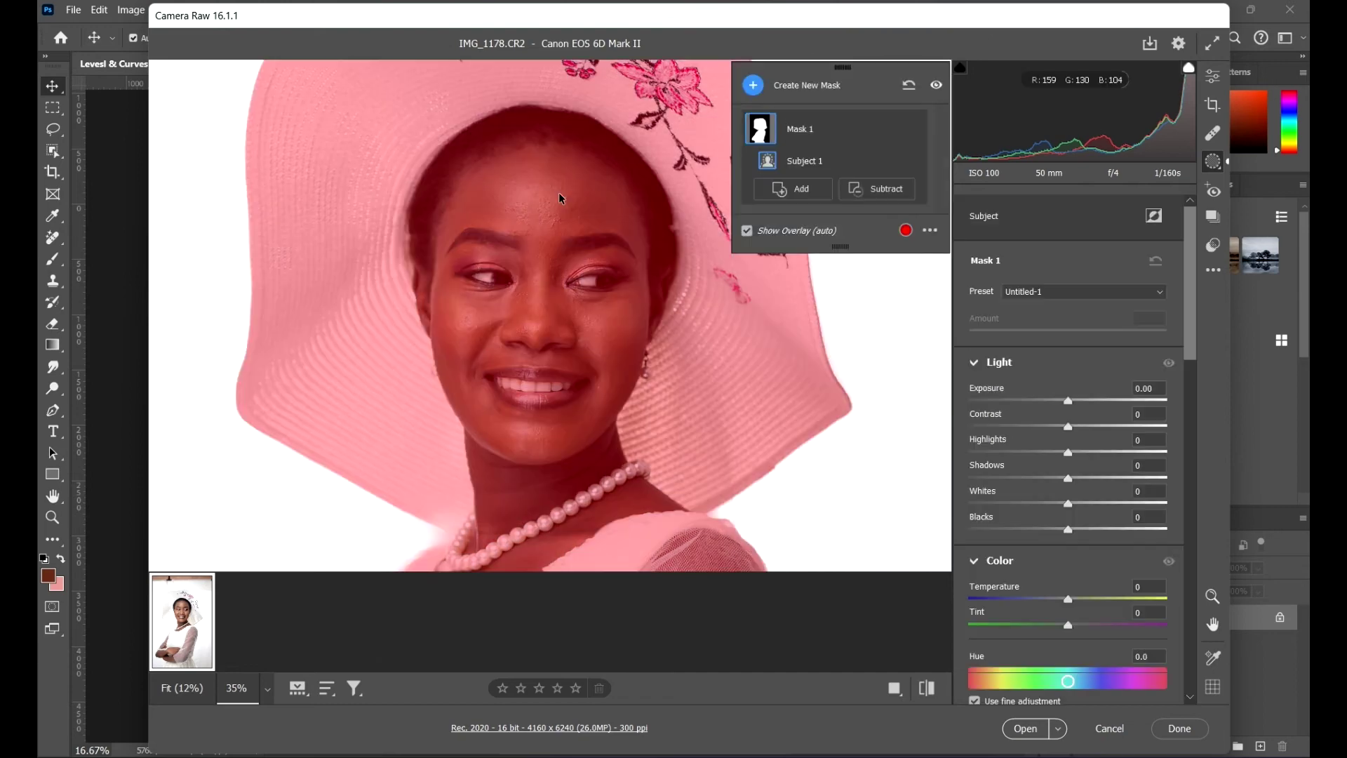
pyautogui.scroll(-3, 560, 193)
pyautogui.scroll(-2, 595, 194)
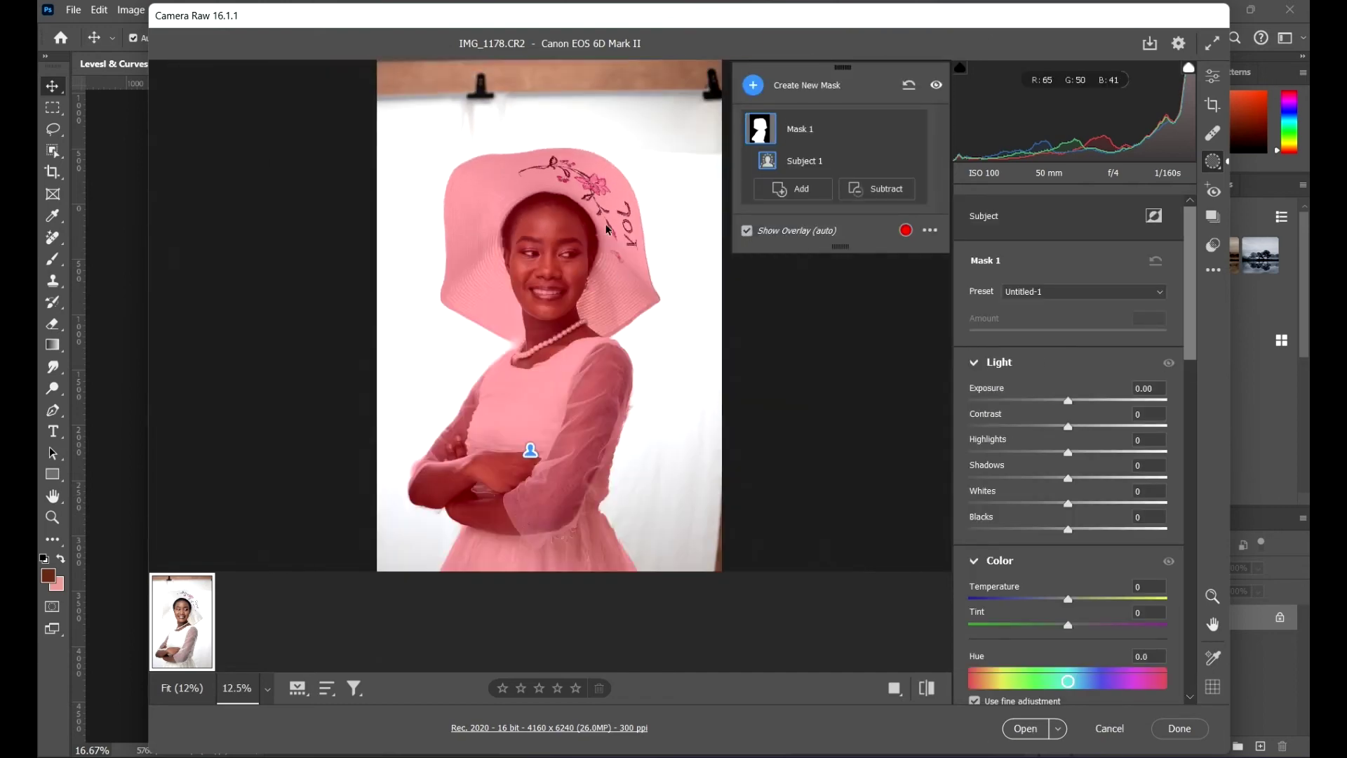
pyautogui.scroll(2, 532, 240)
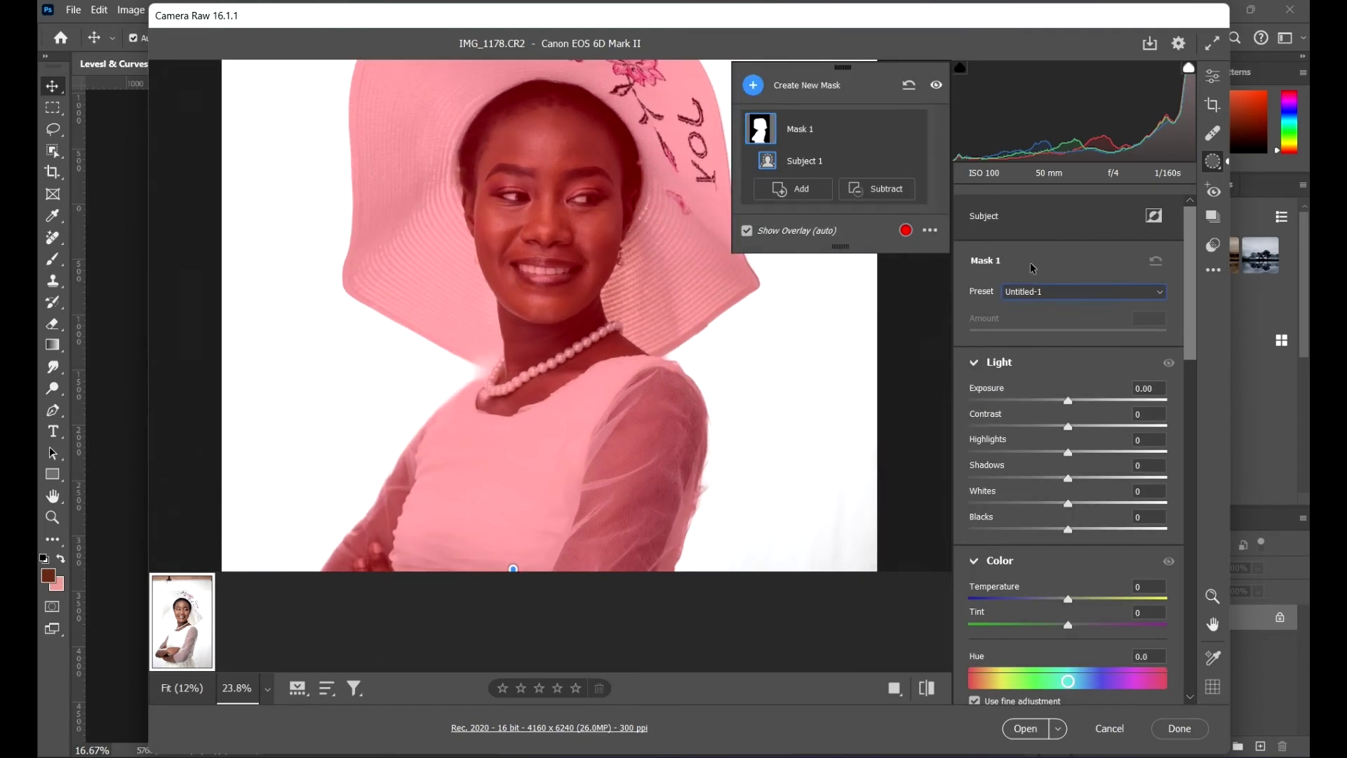
pyautogui.click(1001, 265)
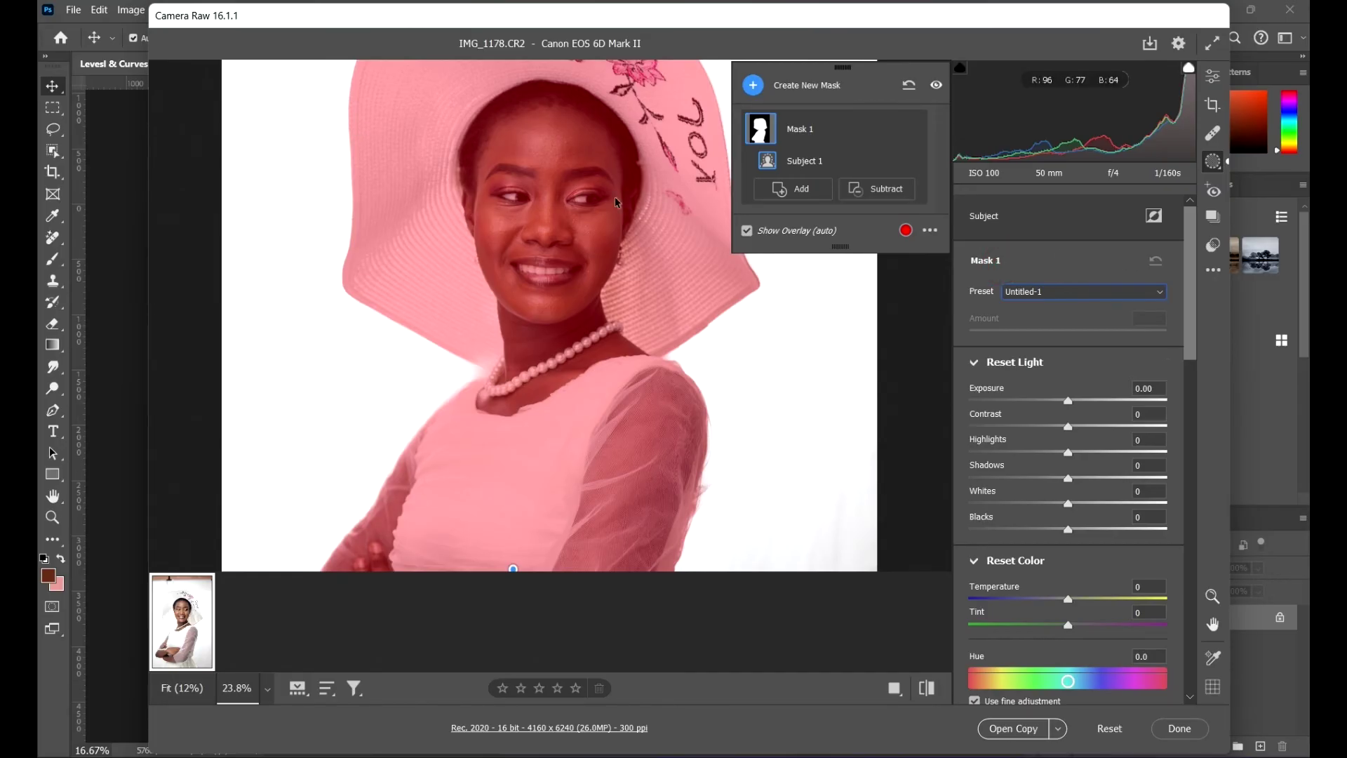
pyautogui.scroll(-2, 571, 146)
pyautogui.scroll(2, 491, 309)
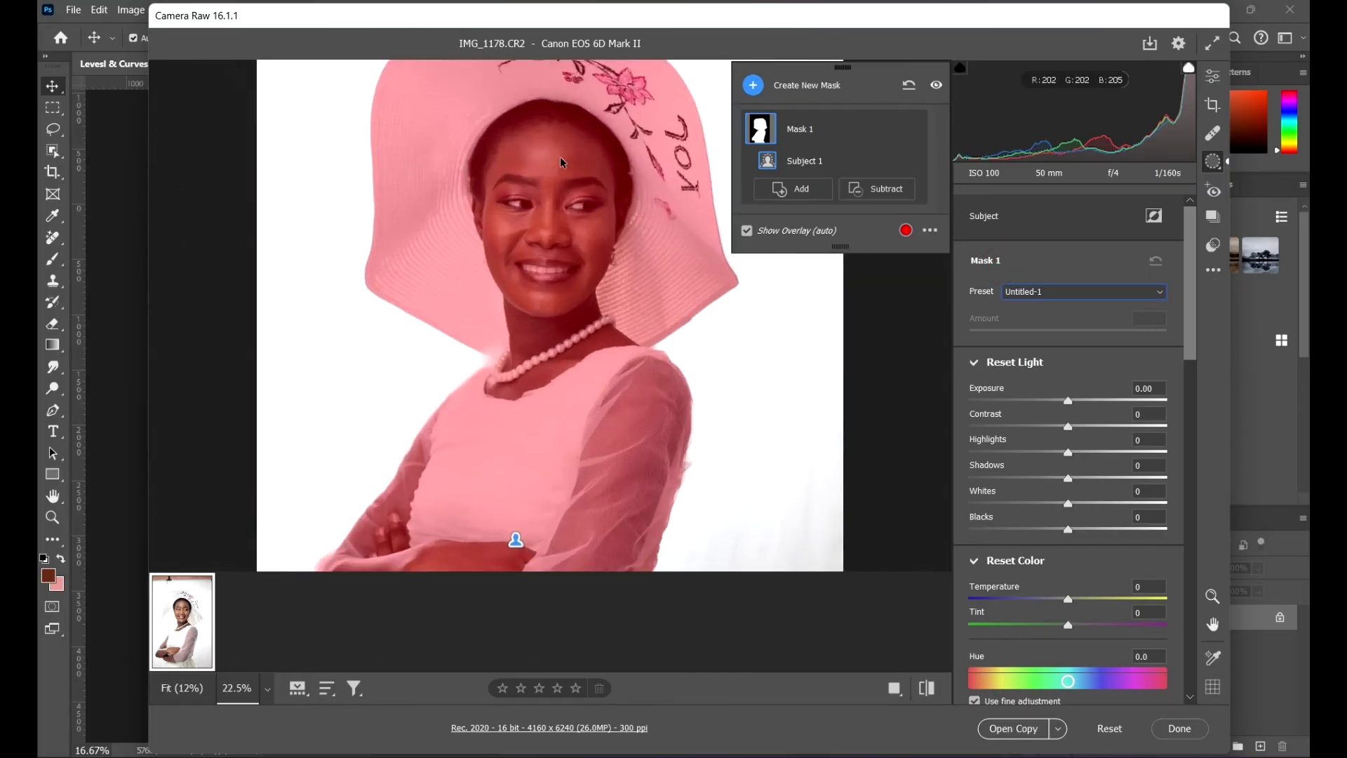
pyautogui.scroll(-3, 554, 150)
pyautogui.scroll(-2, 554, 150)
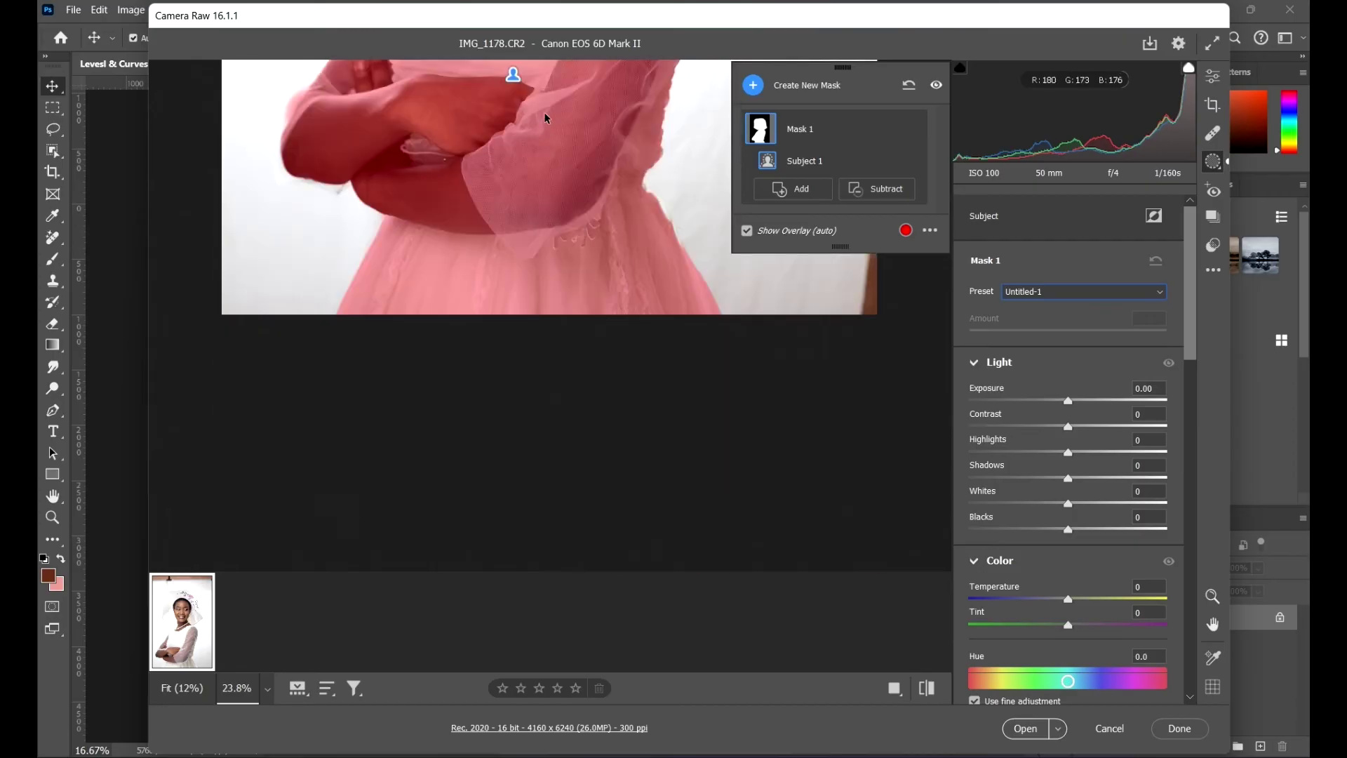
pyautogui.scroll(5, 562, 147)
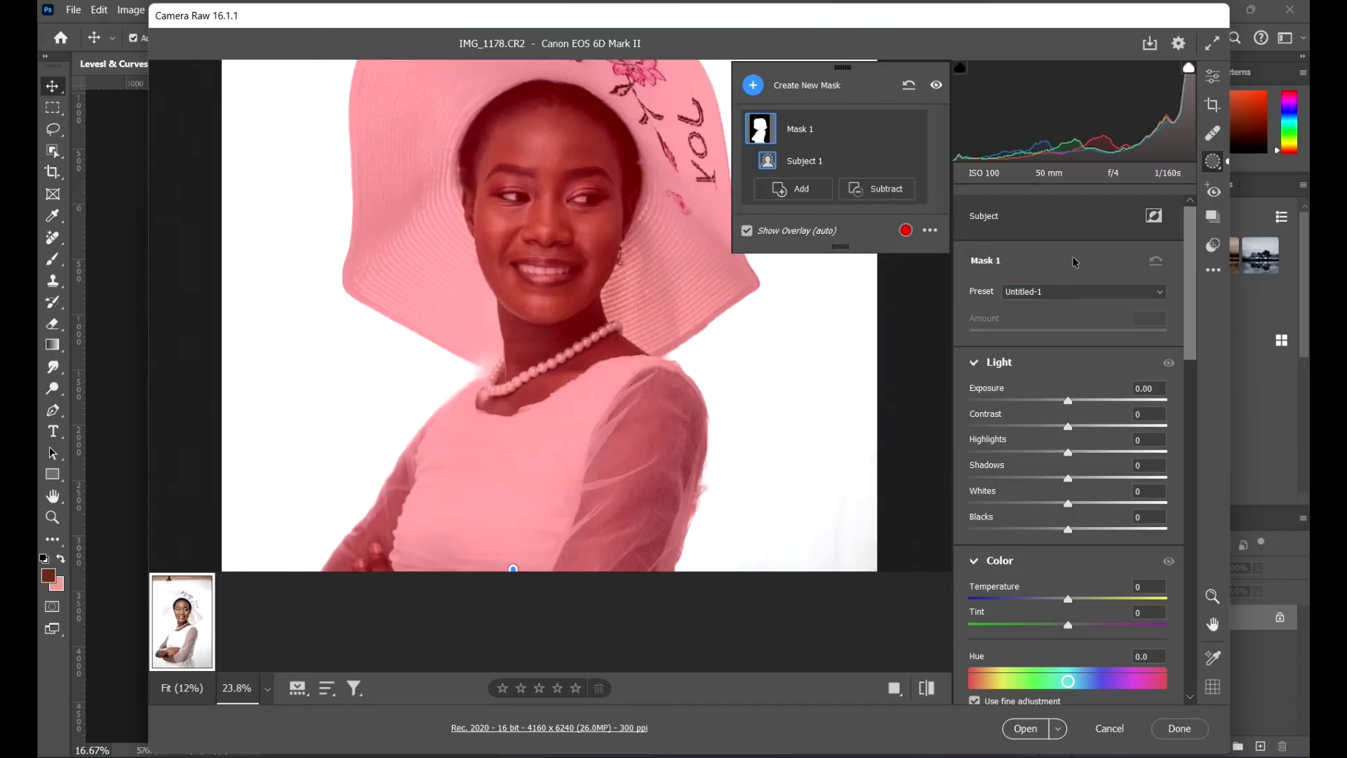
pyautogui.hotkey('ctrl', 'z')
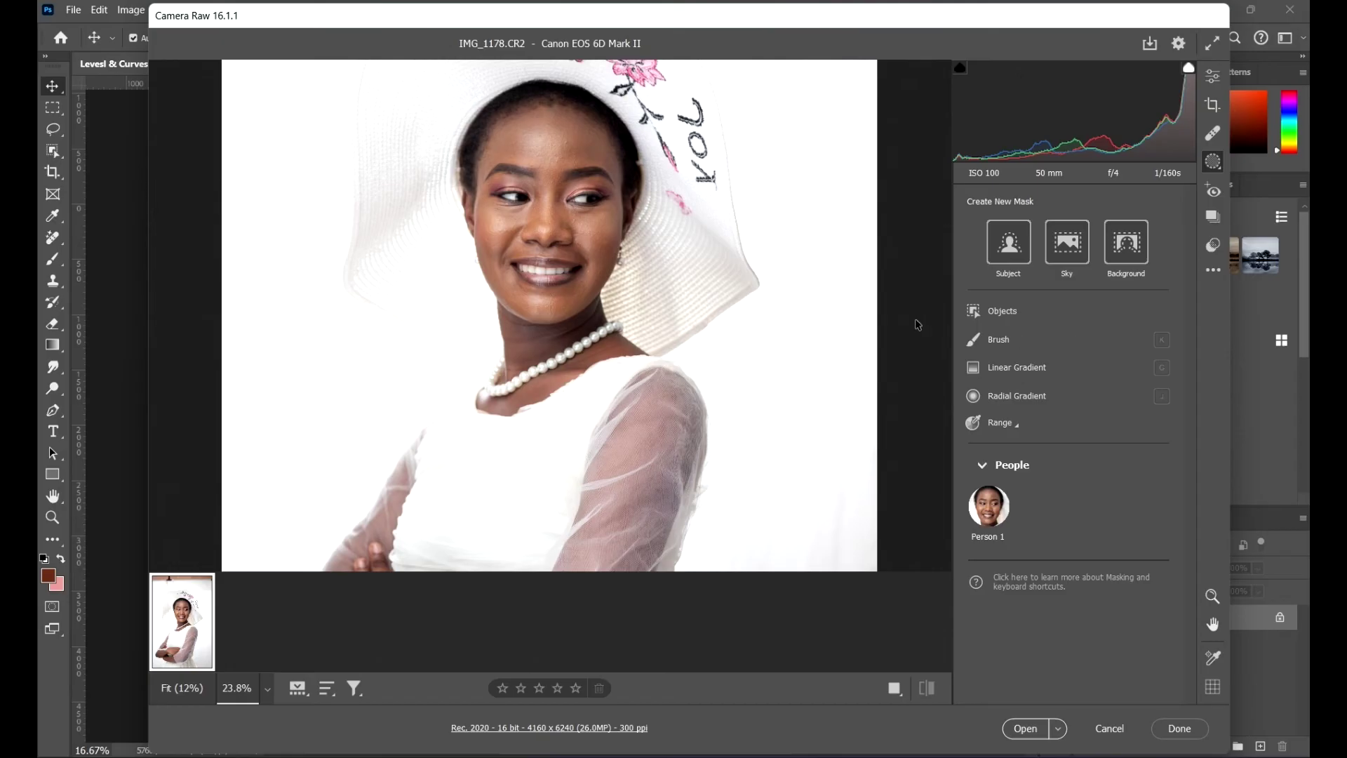
# Draw a radial gradient mask around the eye on the image's left side, widen the ellipse and set its exposure to -0.05
pyautogui.scroll(-1, 822, 298)
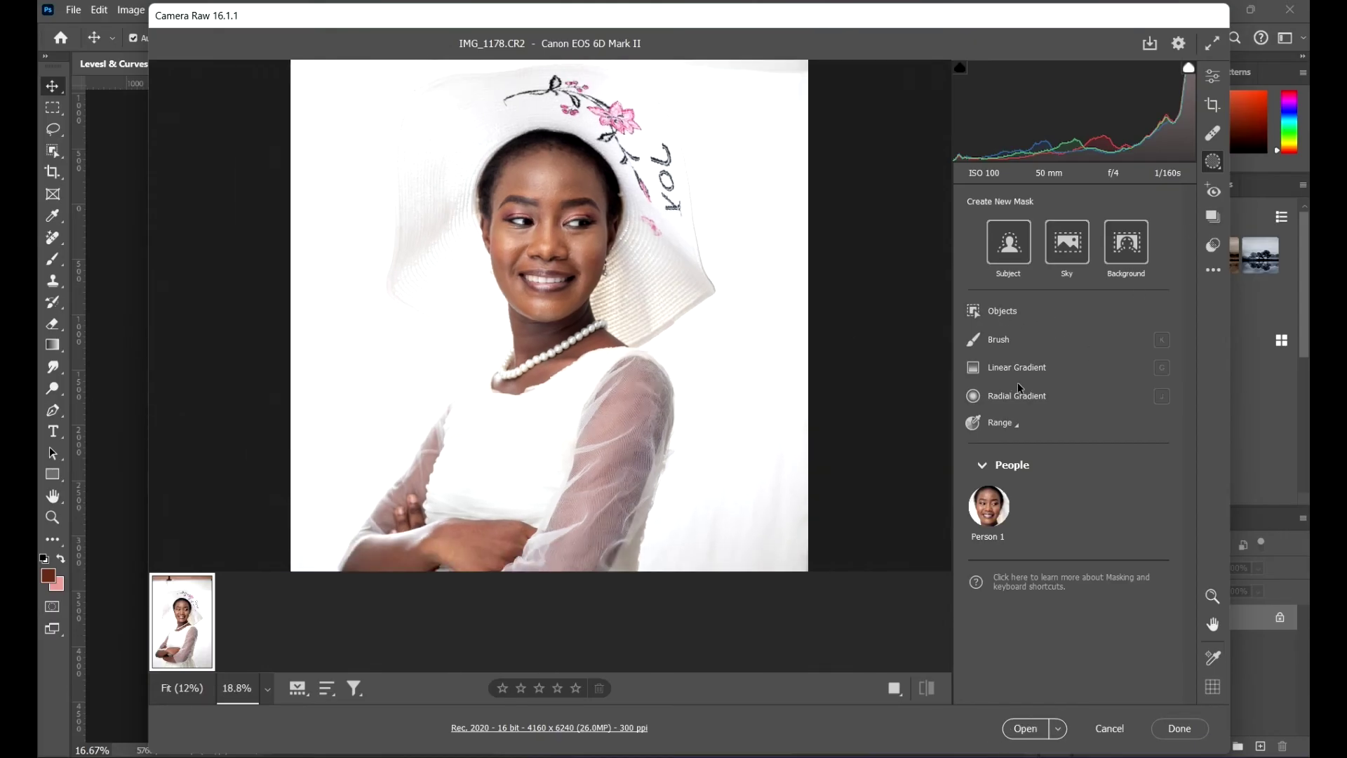
pyautogui.click(996, 397)
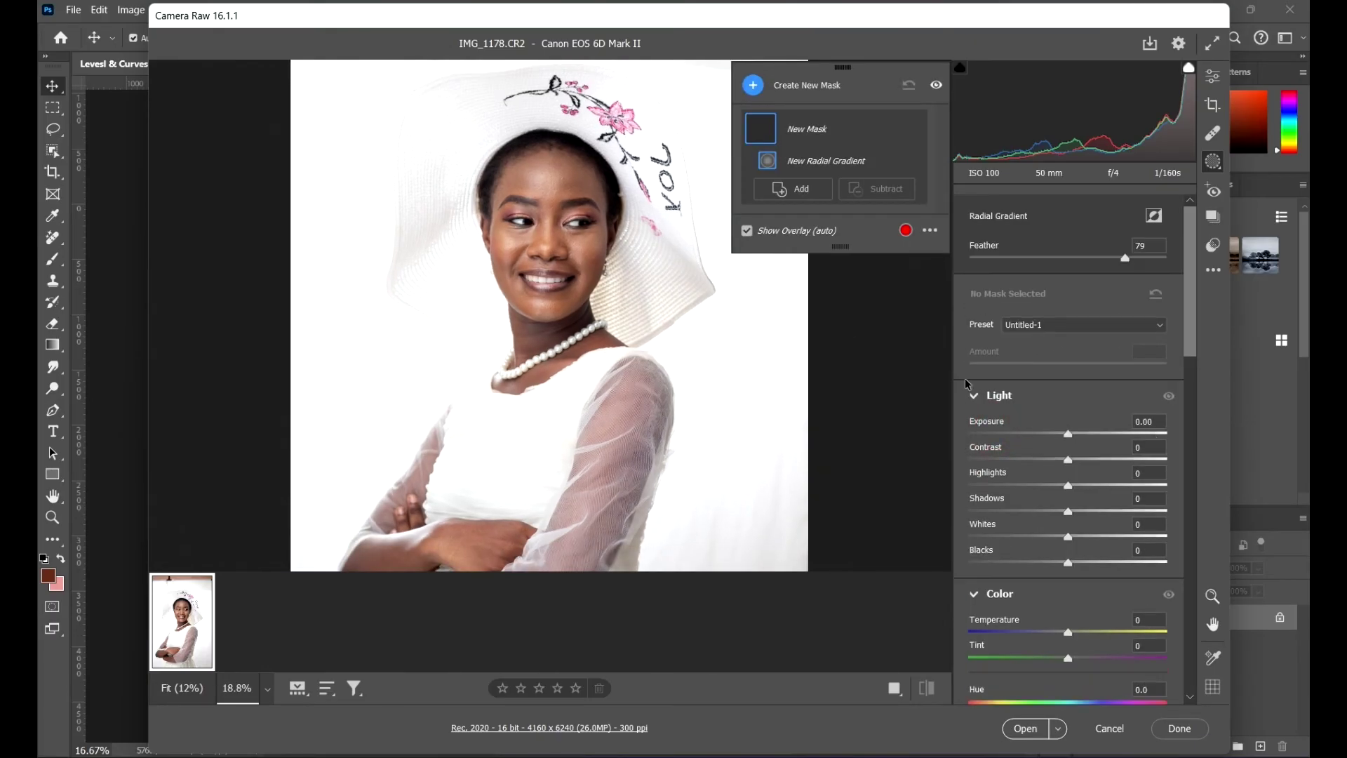
pyautogui.scroll(3, 533, 169)
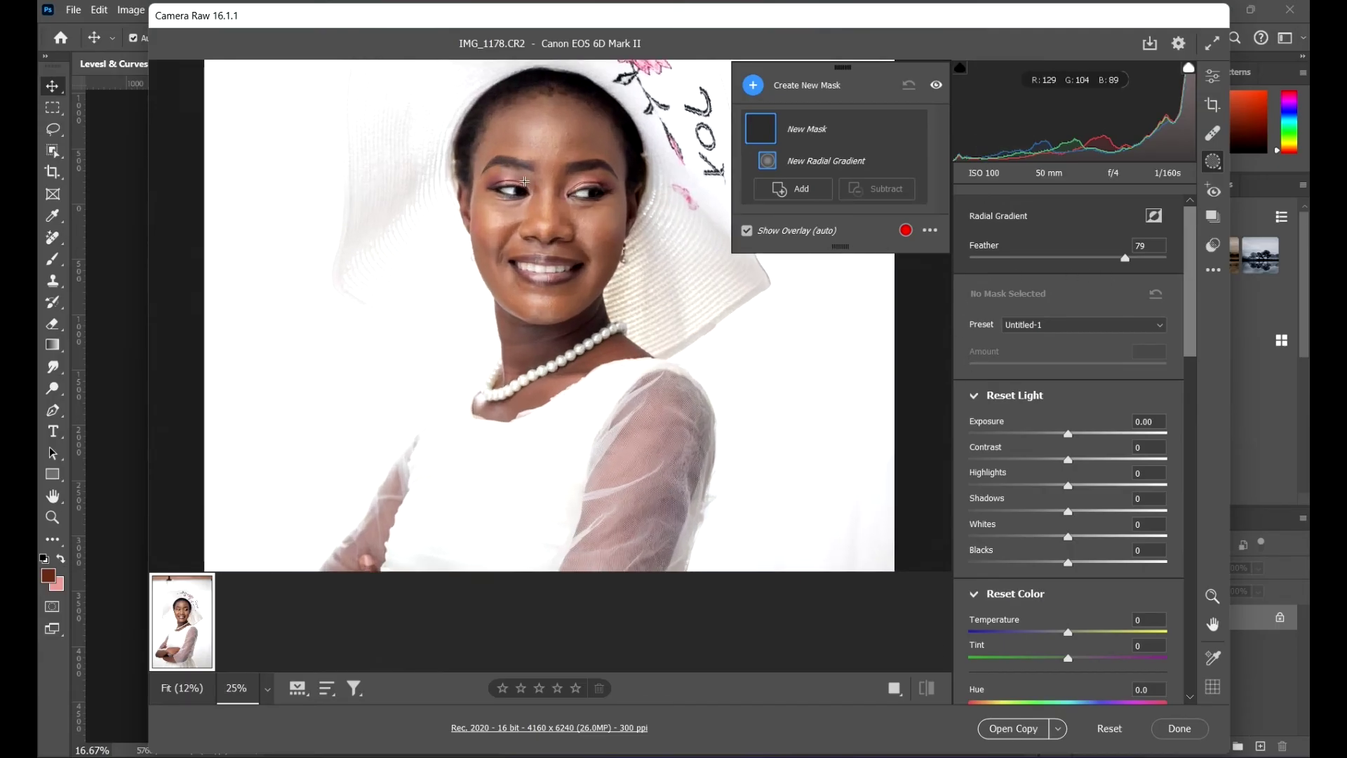
pyautogui.moveTo(485, 139)
pyautogui.mouseDown()
pyautogui.moveTo(517, 165)
pyautogui.moveTo(517, 150)
pyautogui.mouseUp()
pyautogui.scroll(3, 514, 148)
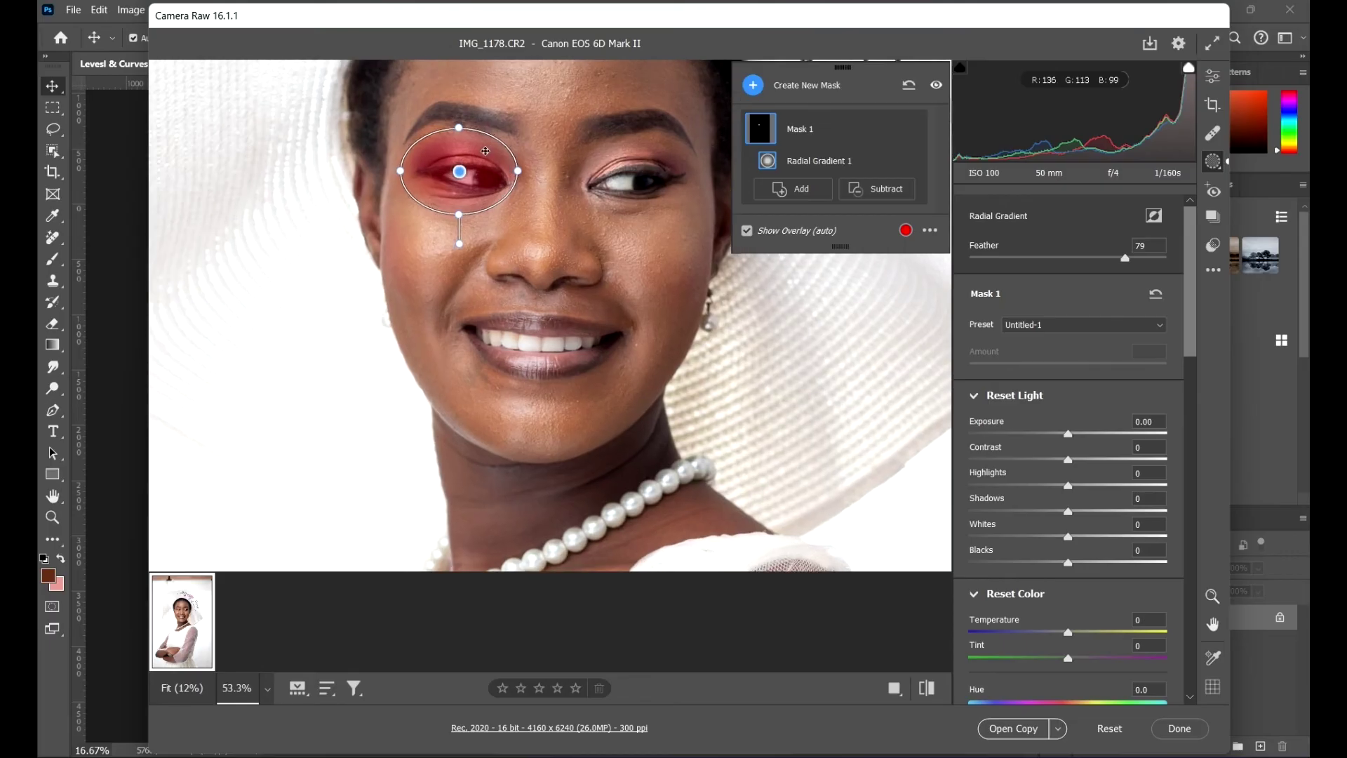
pyautogui.moveTo(496, 85); pyautogui.dragTo(520, 145)
pyautogui.scroll(2, 522, 149)
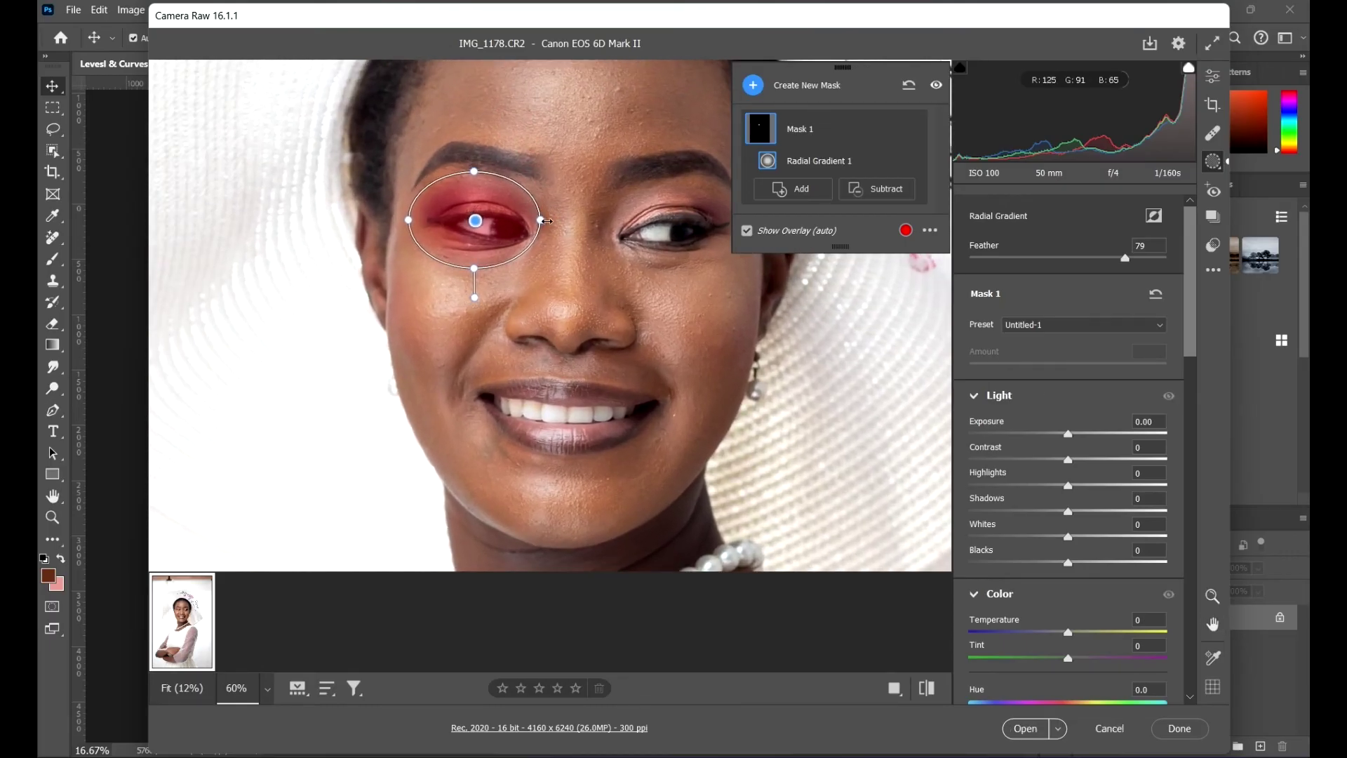
pyautogui.moveTo(541, 222); pyautogui.dragTo(551, 222)
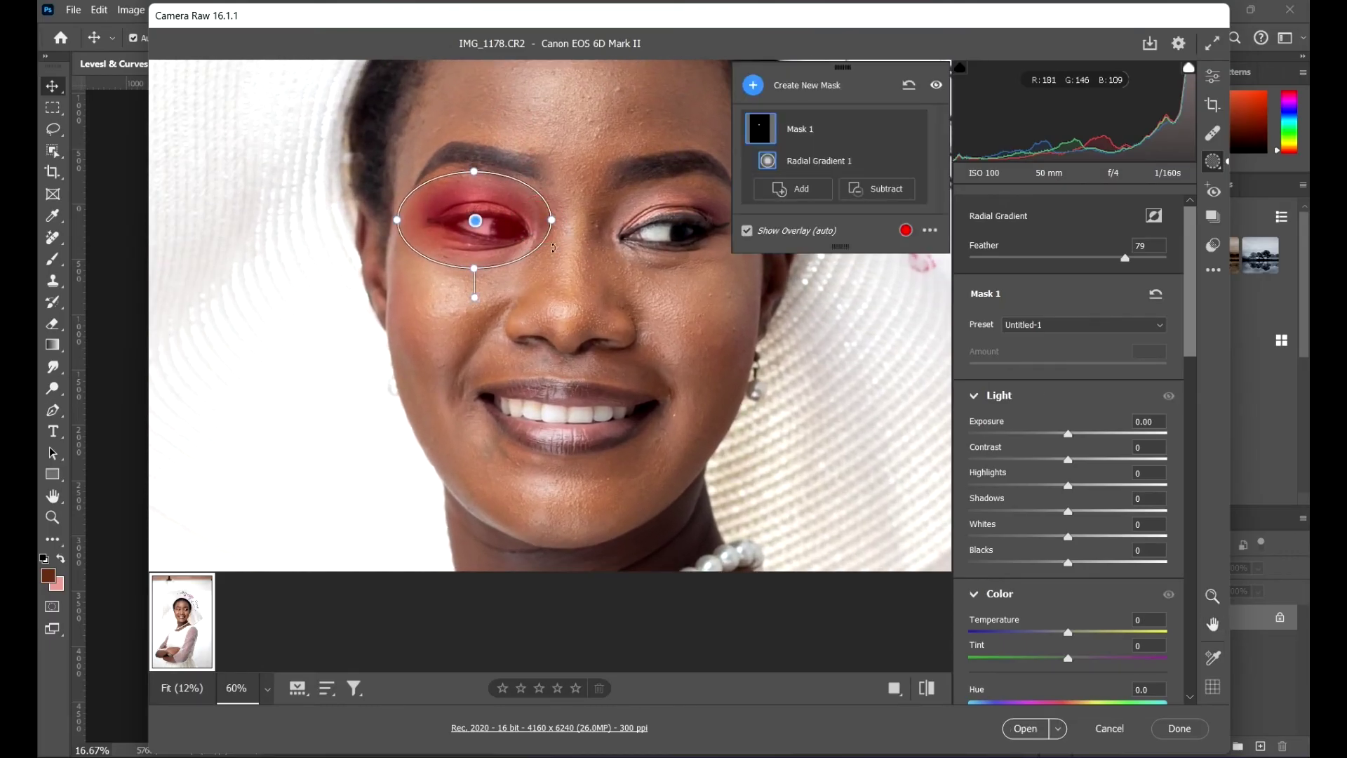
pyautogui.moveTo(1100, 440); pyautogui.dragTo(1067, 444)
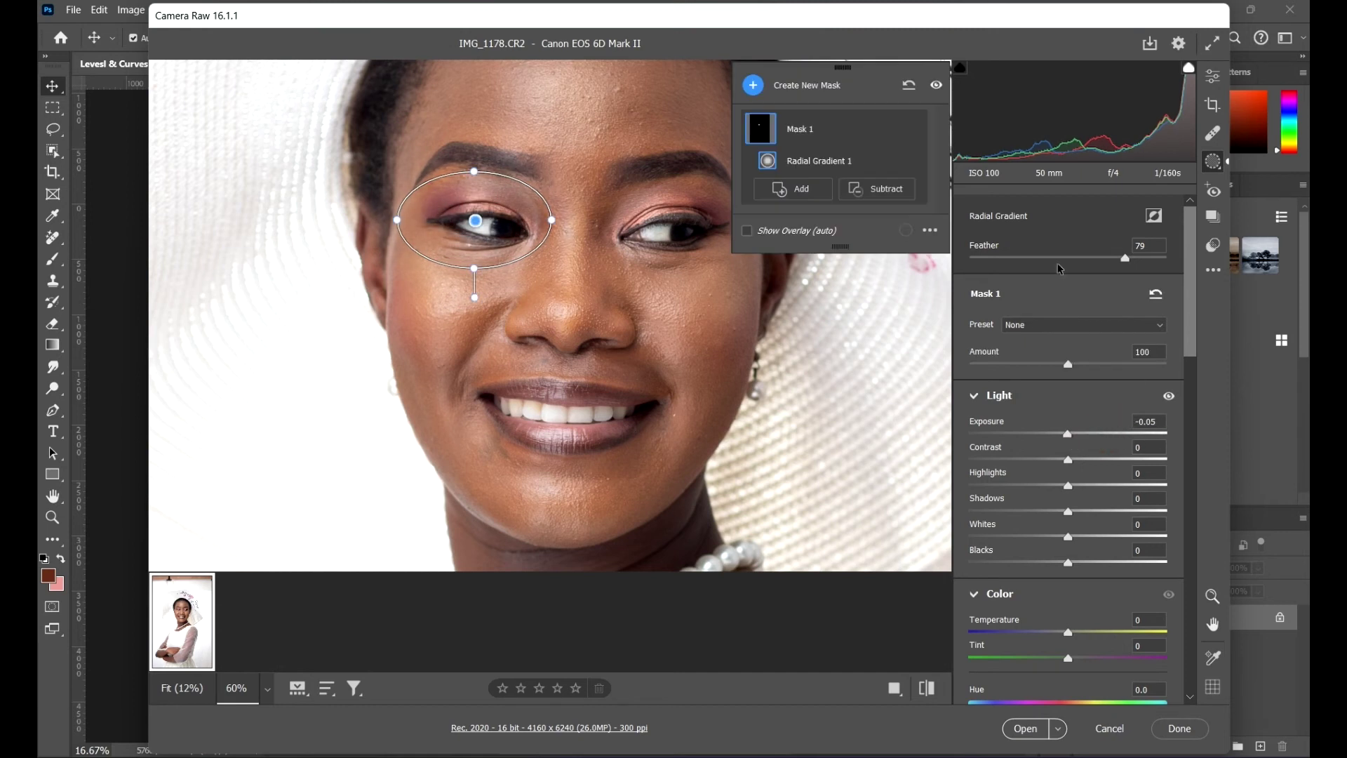
# Add a second radial gradient around the other eye to the same mask and raise the mask's exposure to +2.70
pyautogui.click(802, 190)
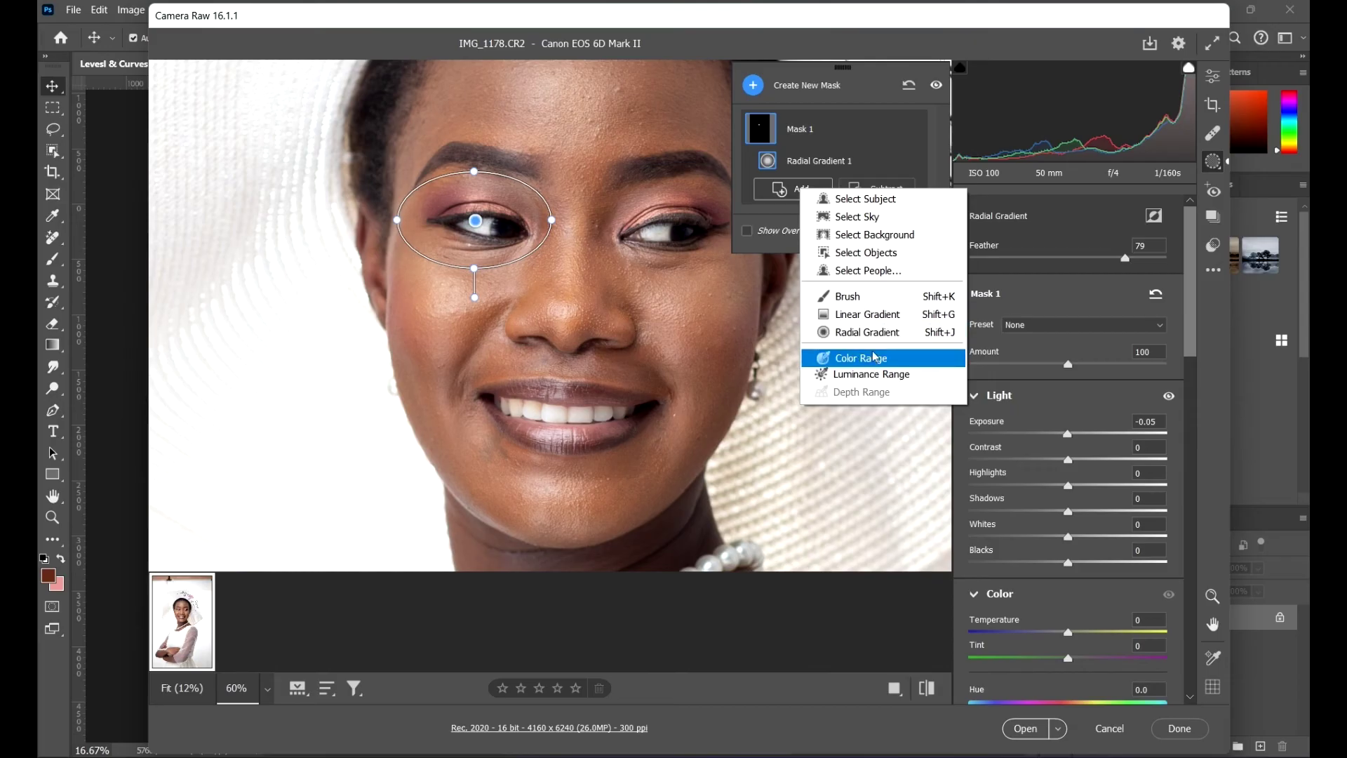
pyautogui.click(872, 333)
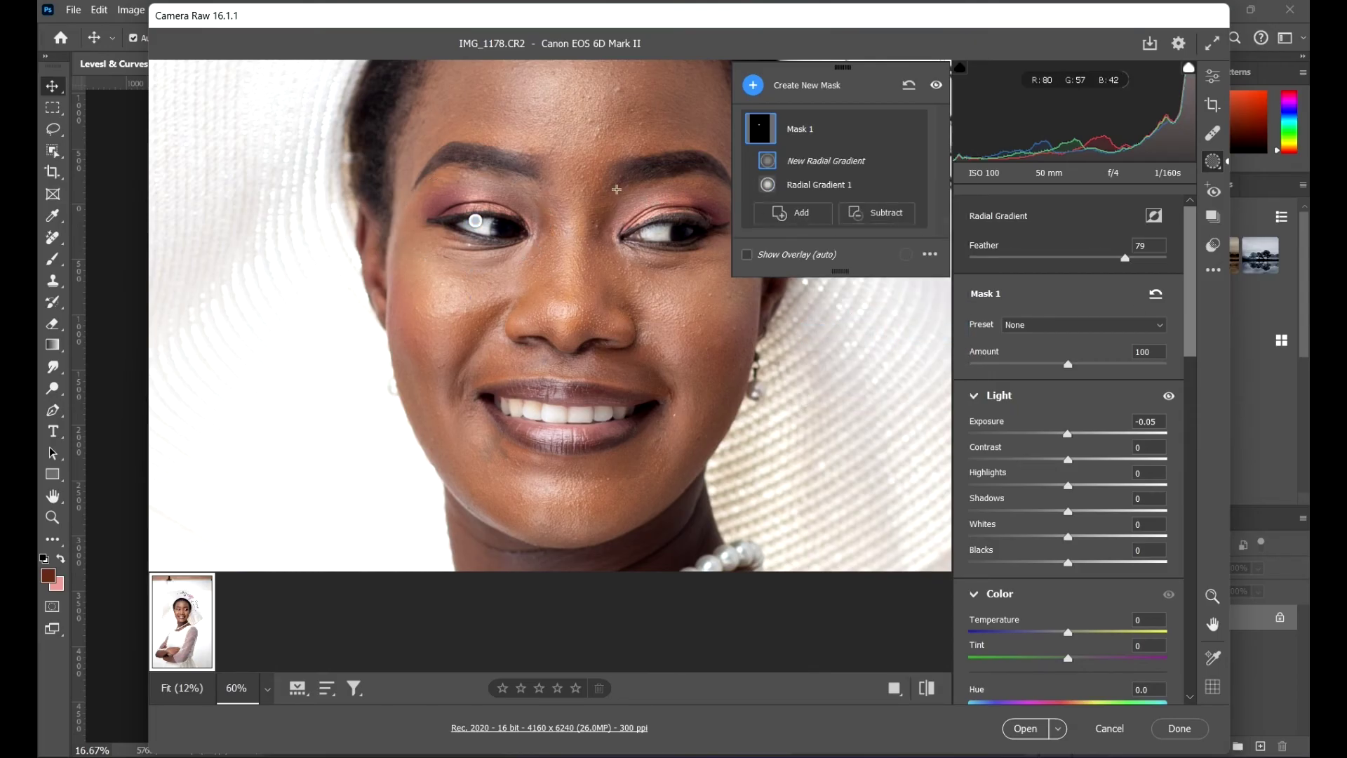
pyautogui.moveTo(609, 181); pyautogui.dragTo(658, 221)
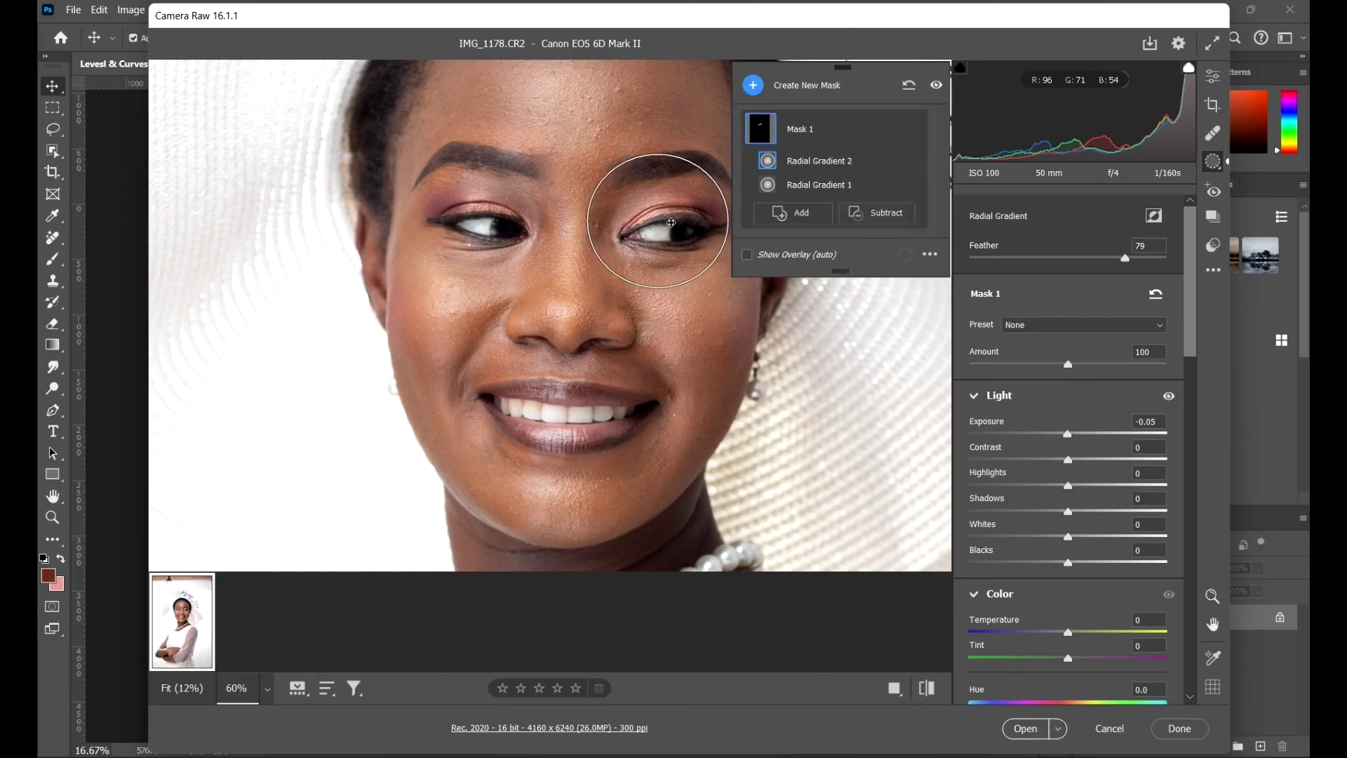
pyautogui.moveTo(1082, 442); pyautogui.dragTo(1135, 443)
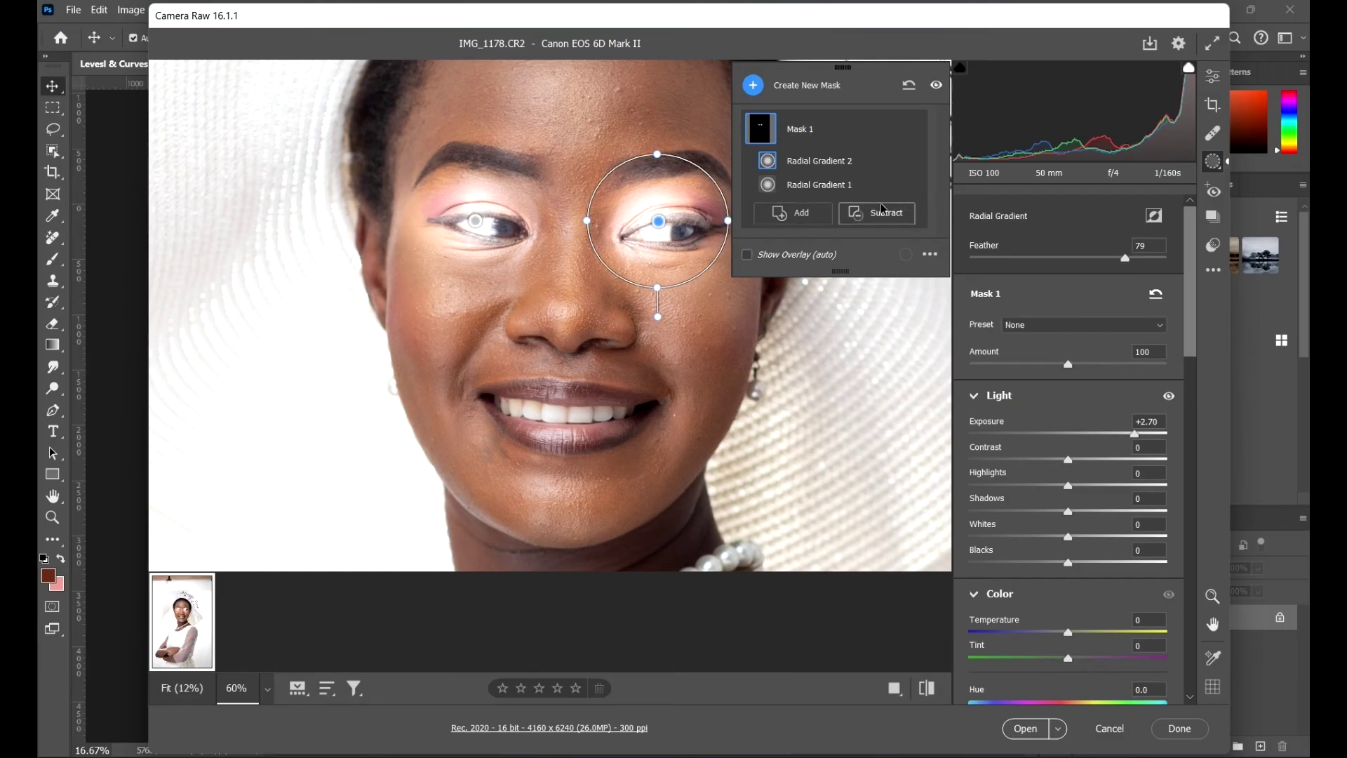
# Undo the exposure changes and remove both radial gradients around the eyes
pyautogui.hotkey('ctrl', 'z')
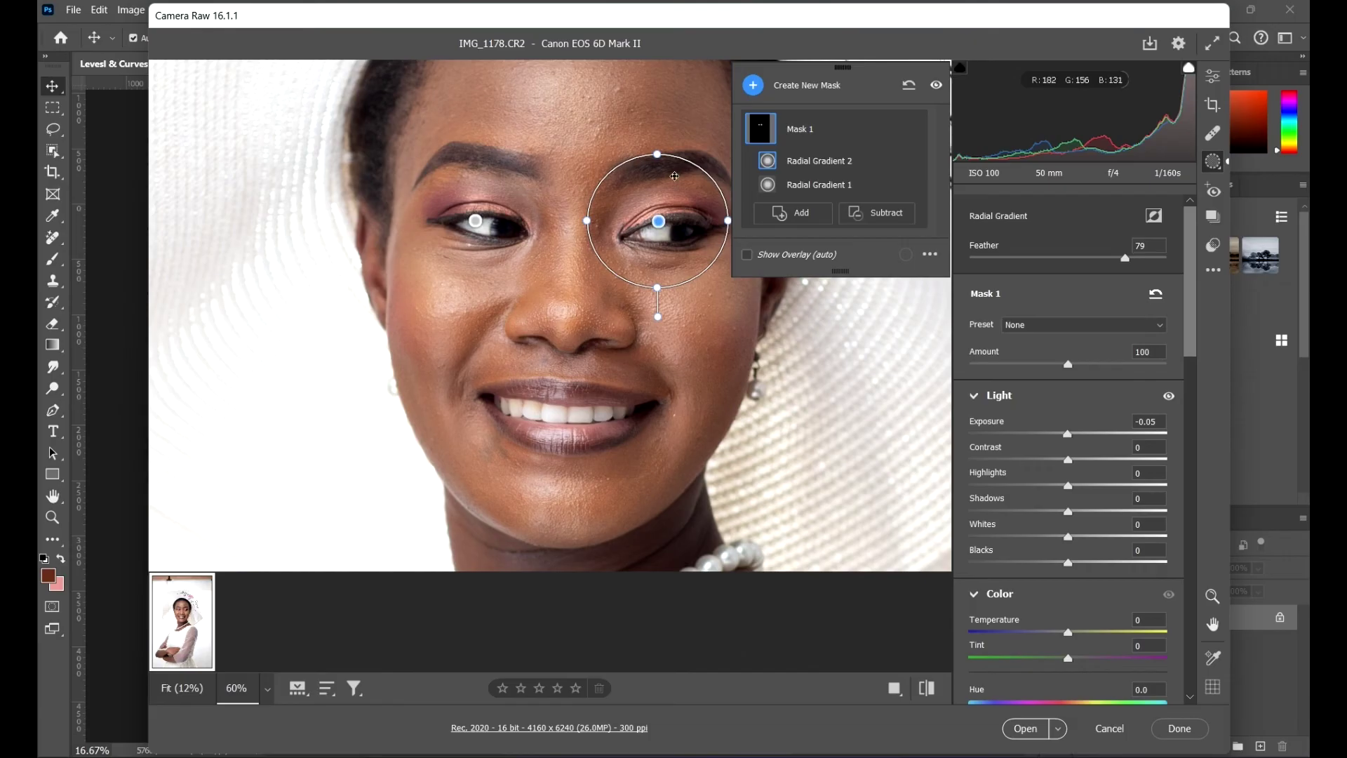
pyautogui.moveTo(656, 206); pyautogui.dragTo(603, 266)
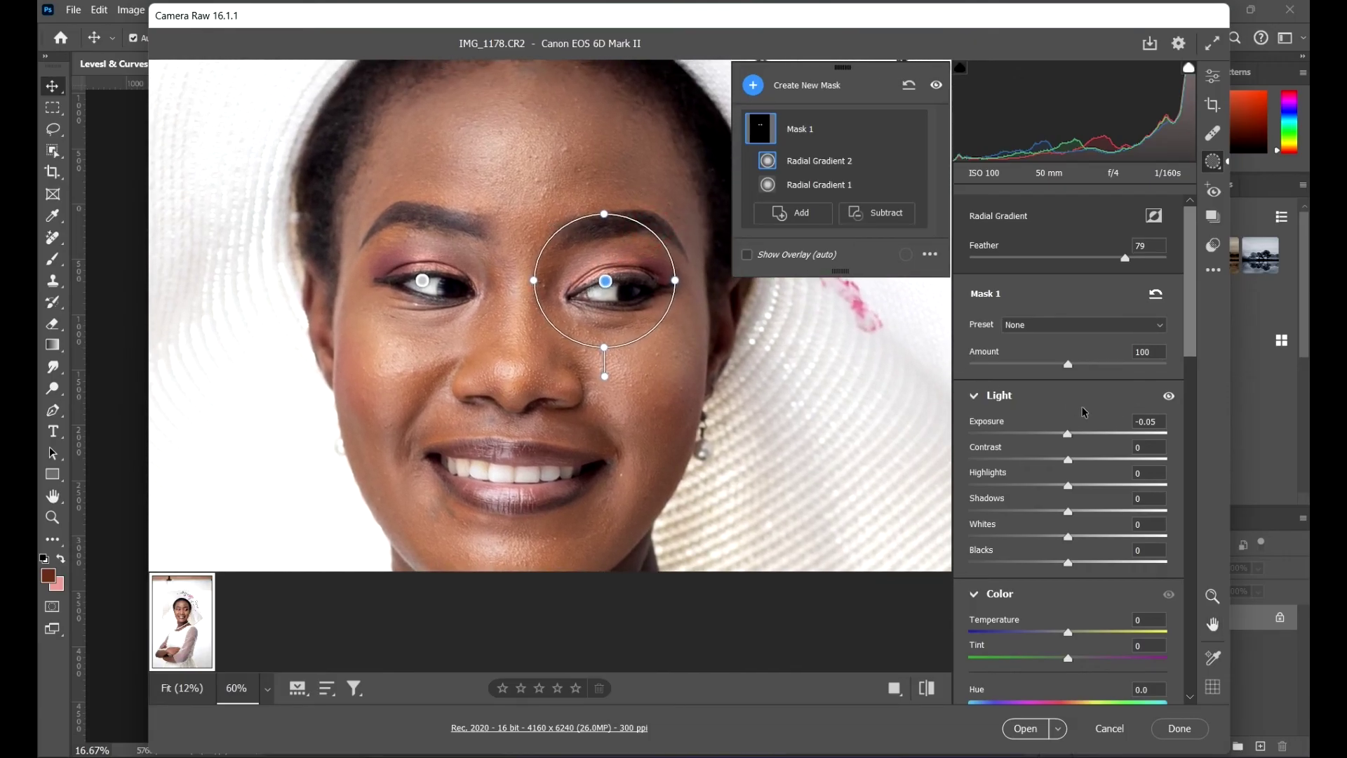
pyautogui.press('z')
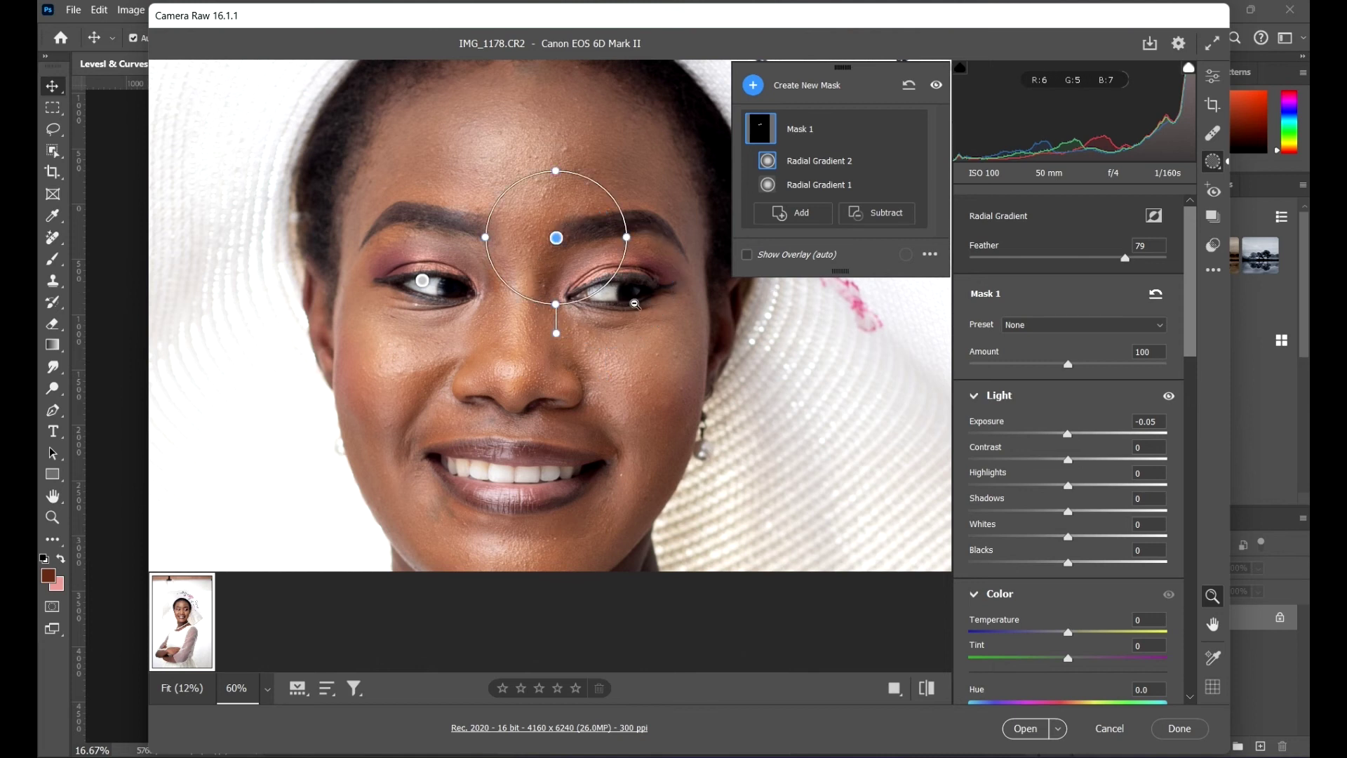
pyautogui.press('Delete')
pyautogui.hotkey('ctrl', 'z')
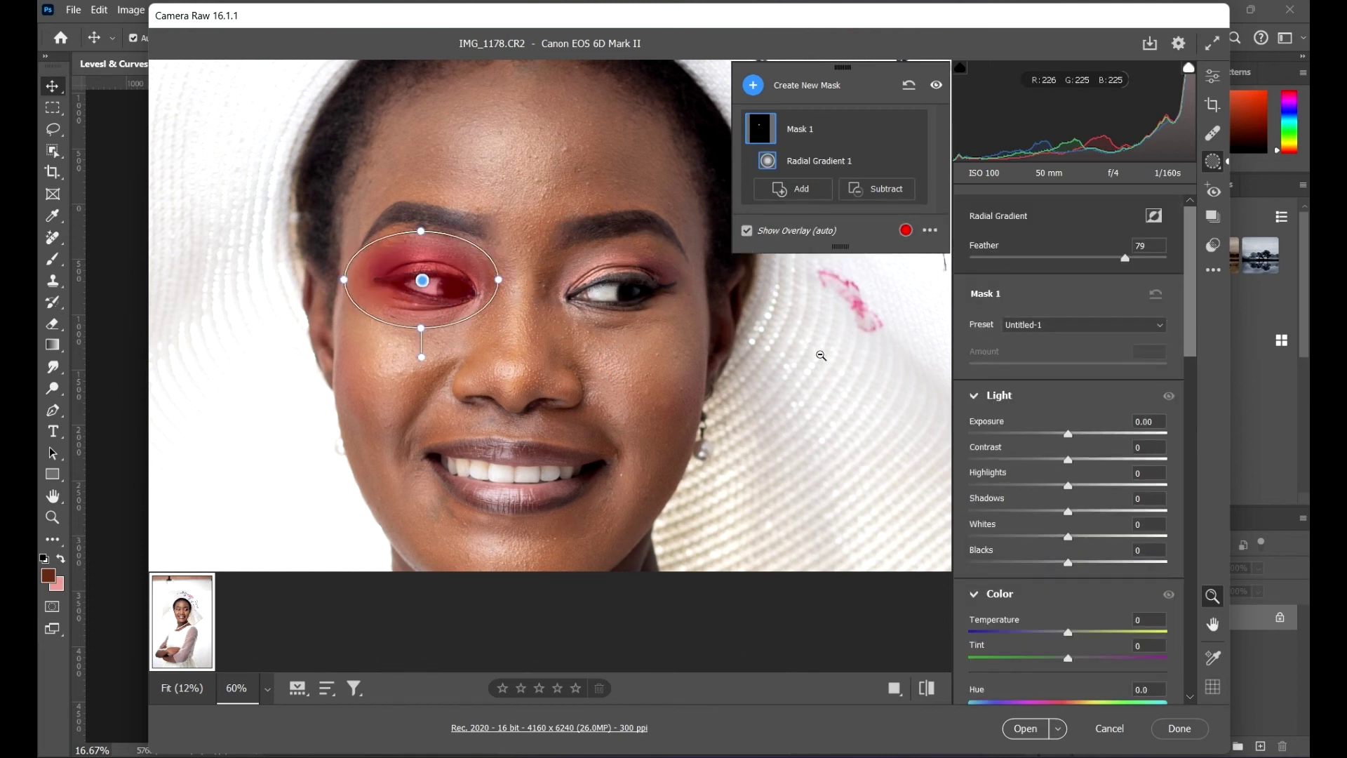
pyautogui.hotkey('ctrl', 'z')
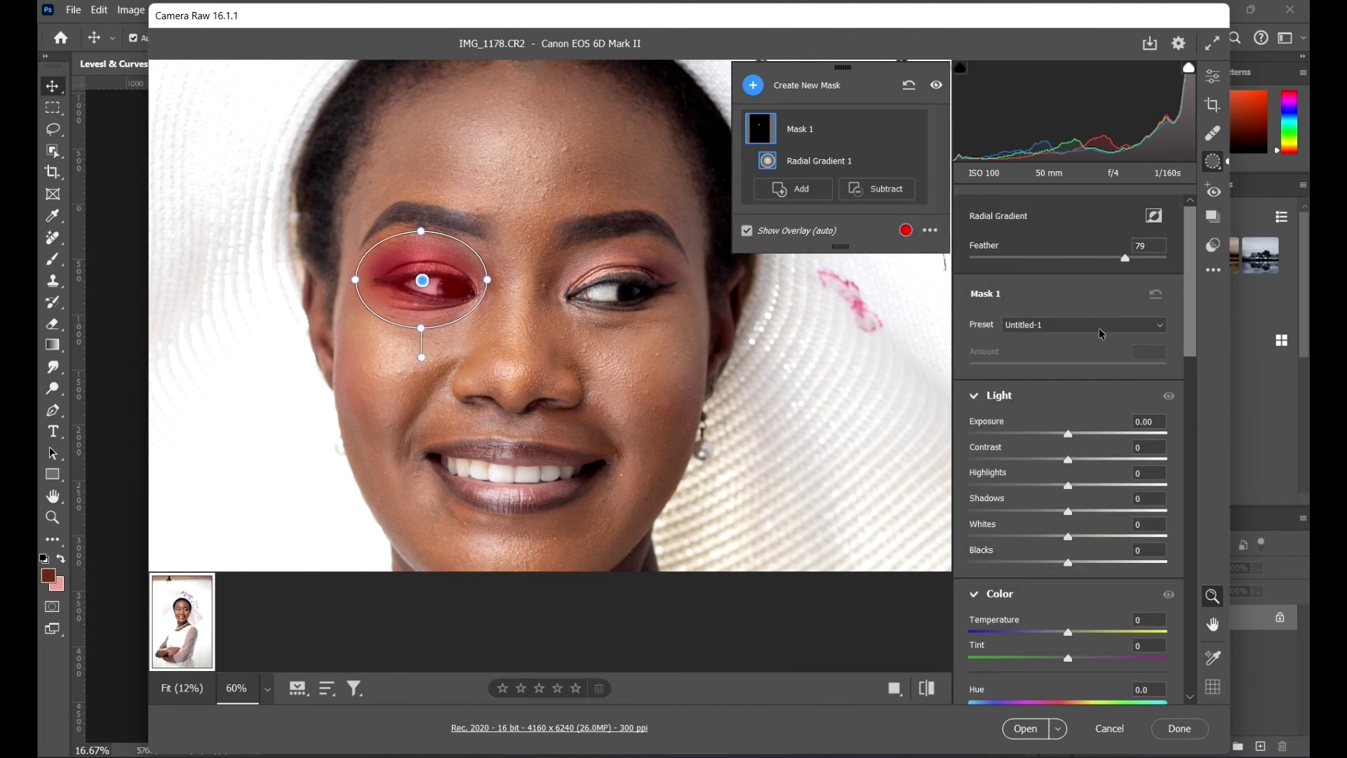
pyautogui.hotkey('ctrl', 'z')
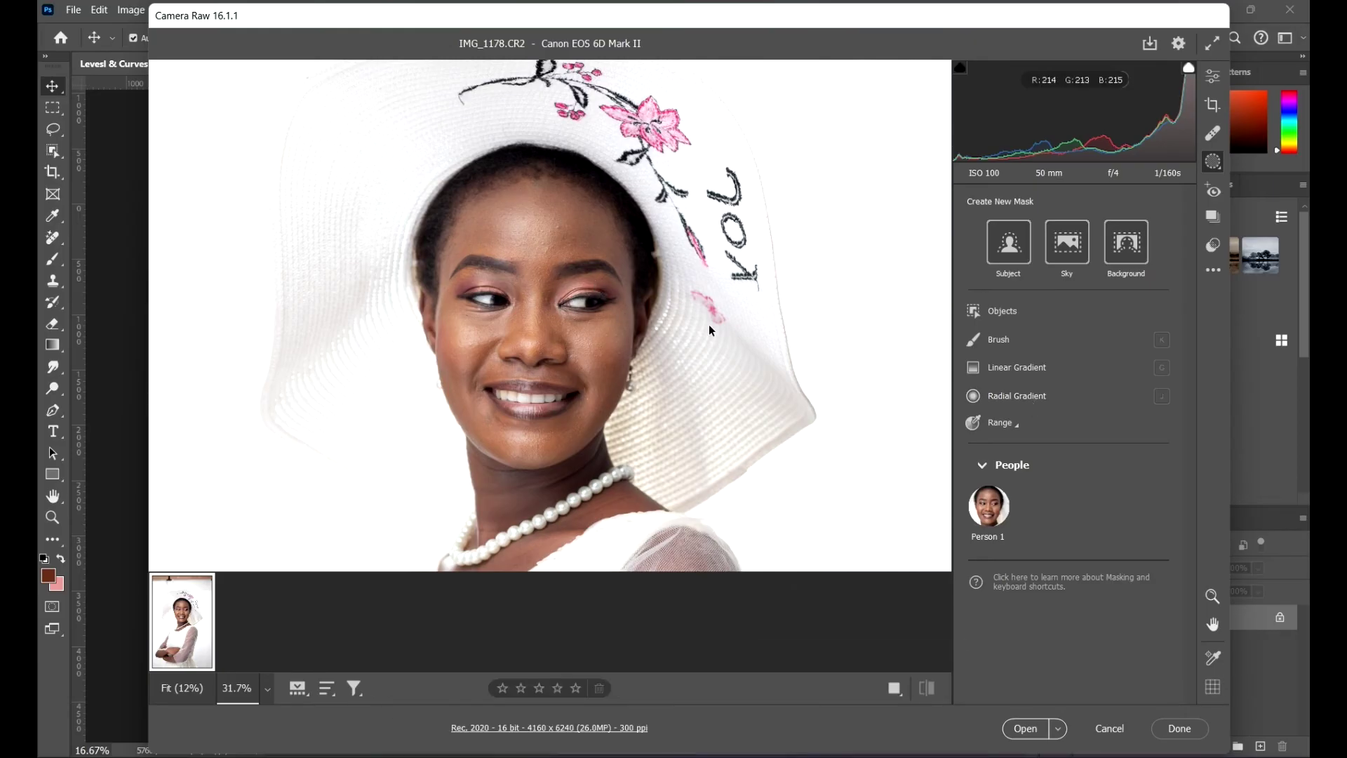
# Open the mask options for Person 1 and inspect the overlay previews of the skin areas
pyautogui.scroll(-3, 709, 324)
pyautogui.press('alt')
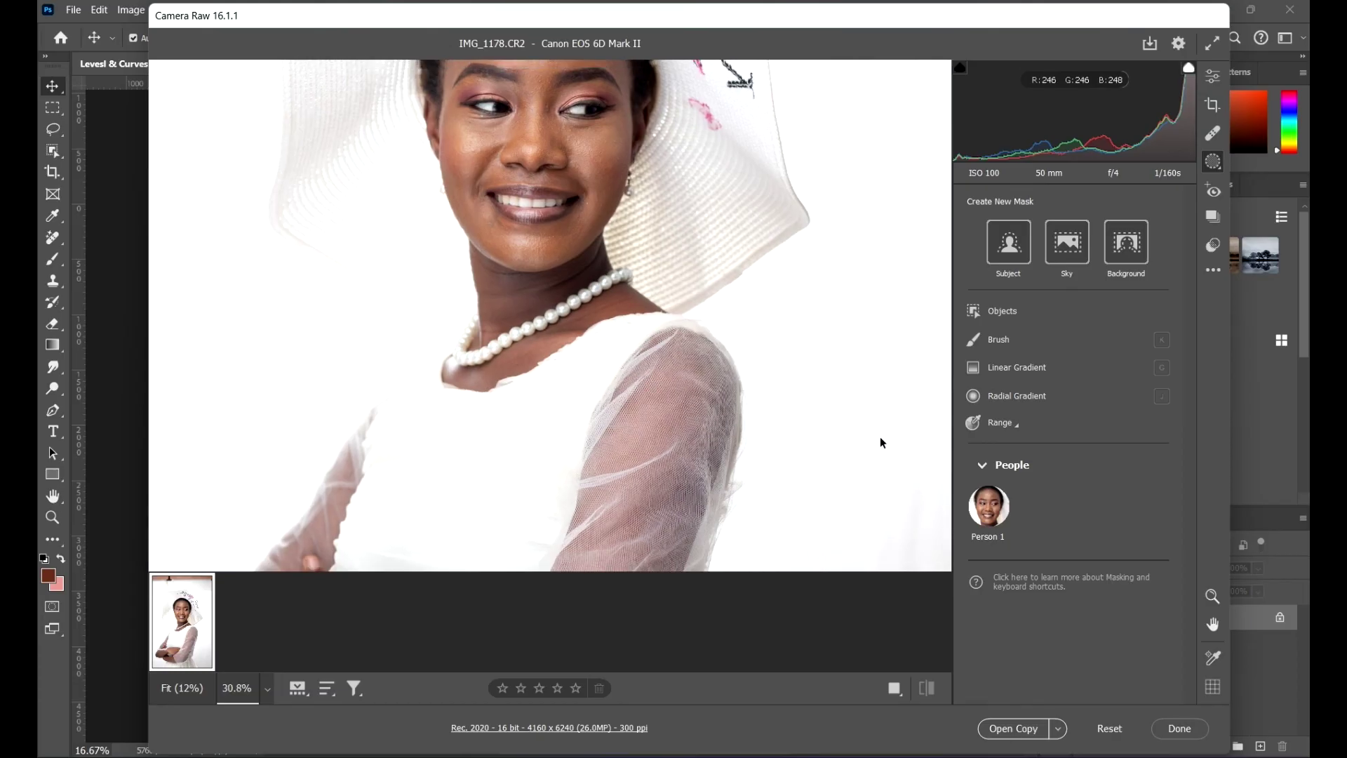
pyautogui.scroll(-2, 793, 435)
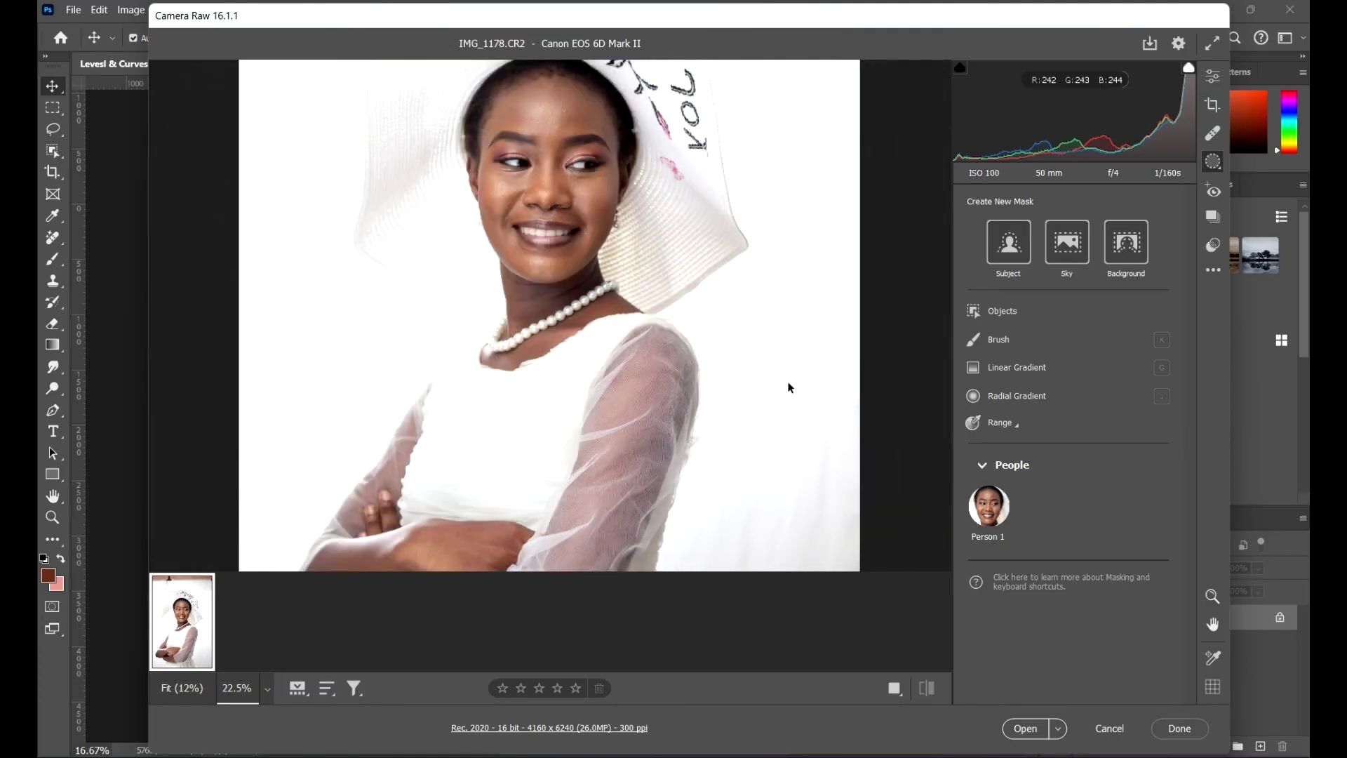
pyautogui.scroll(3, 791, 388)
pyautogui.click(988, 505)
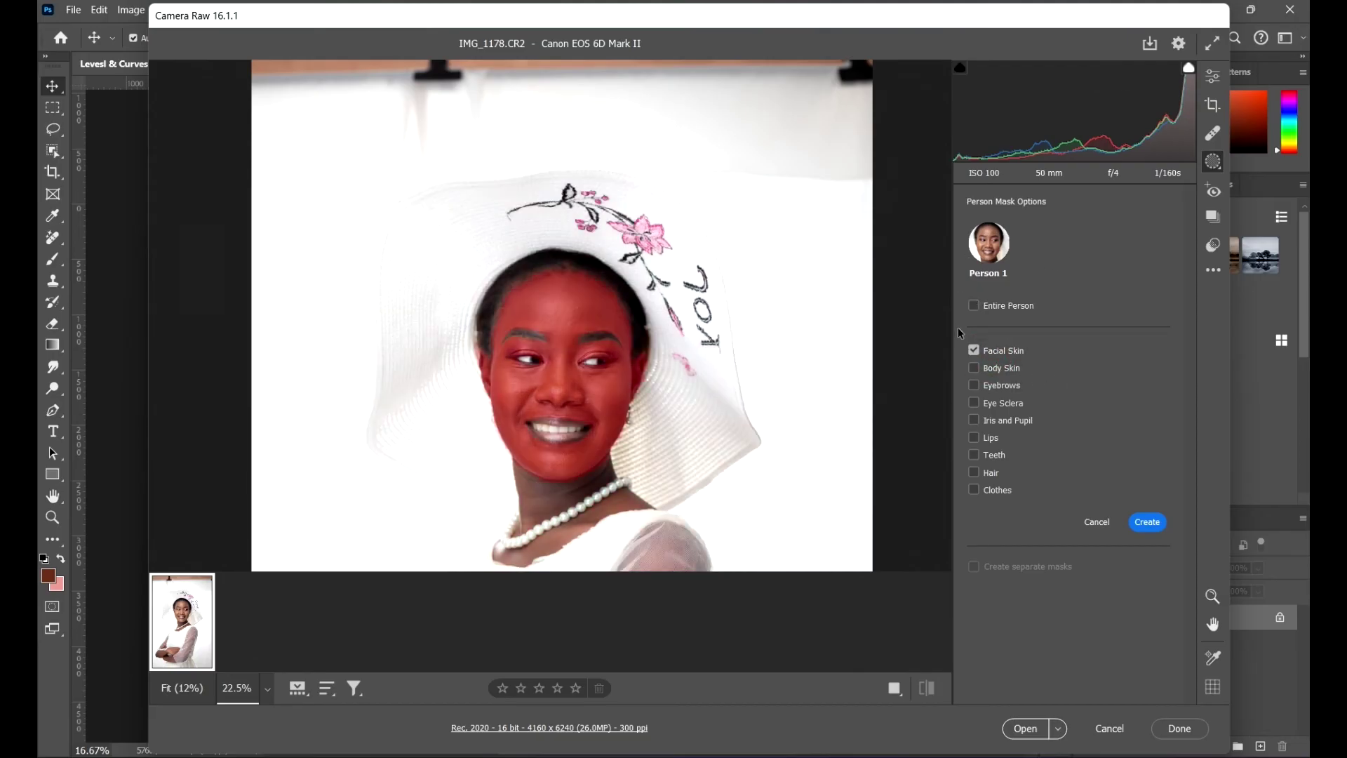
pyautogui.scroll(2, 610, 319)
pyautogui.scroll(2, 620, 316)
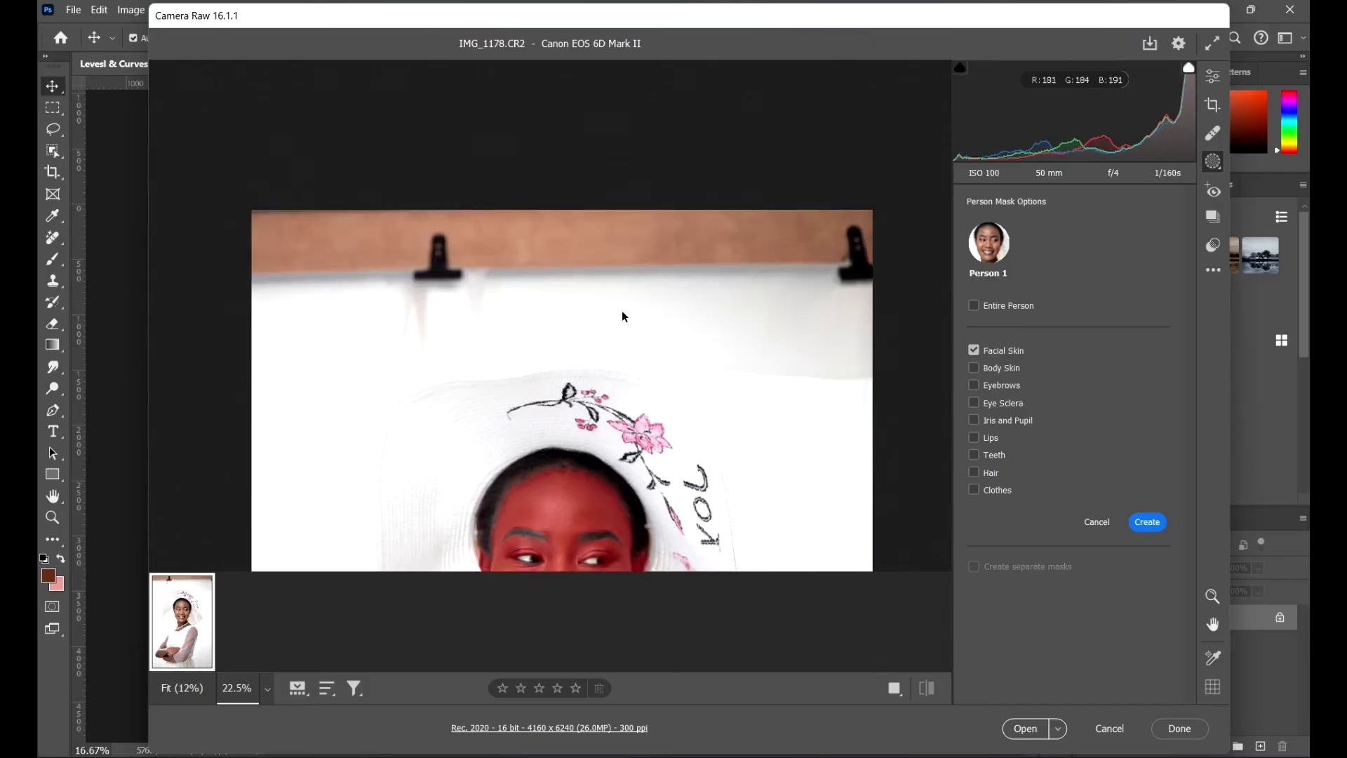
pyautogui.scroll(-10, 620, 309)
pyautogui.scroll(10, 613, 284)
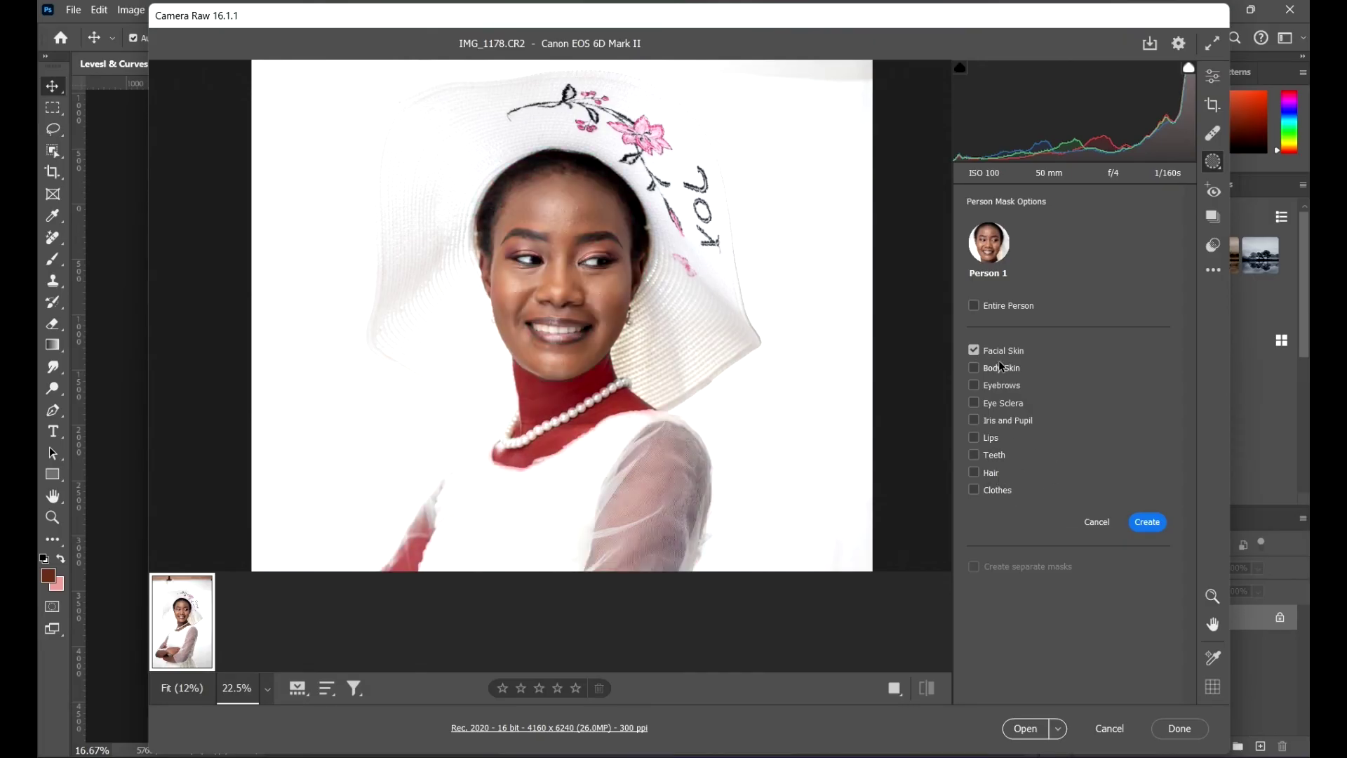
# Exclude Facial Skin from the person mask and create a mask of only the Lips
pyautogui.click(975, 349)
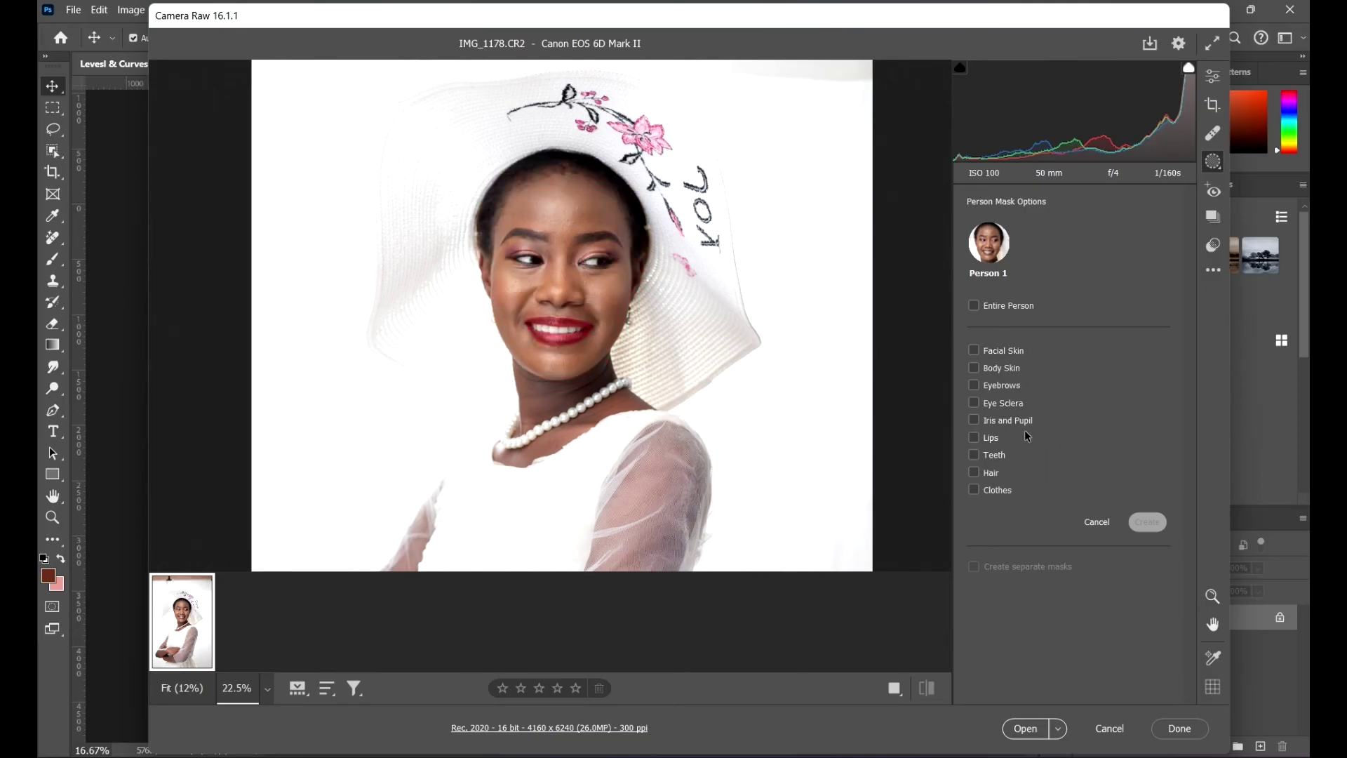
pyautogui.click(974, 437)
pyautogui.click(1147, 523)
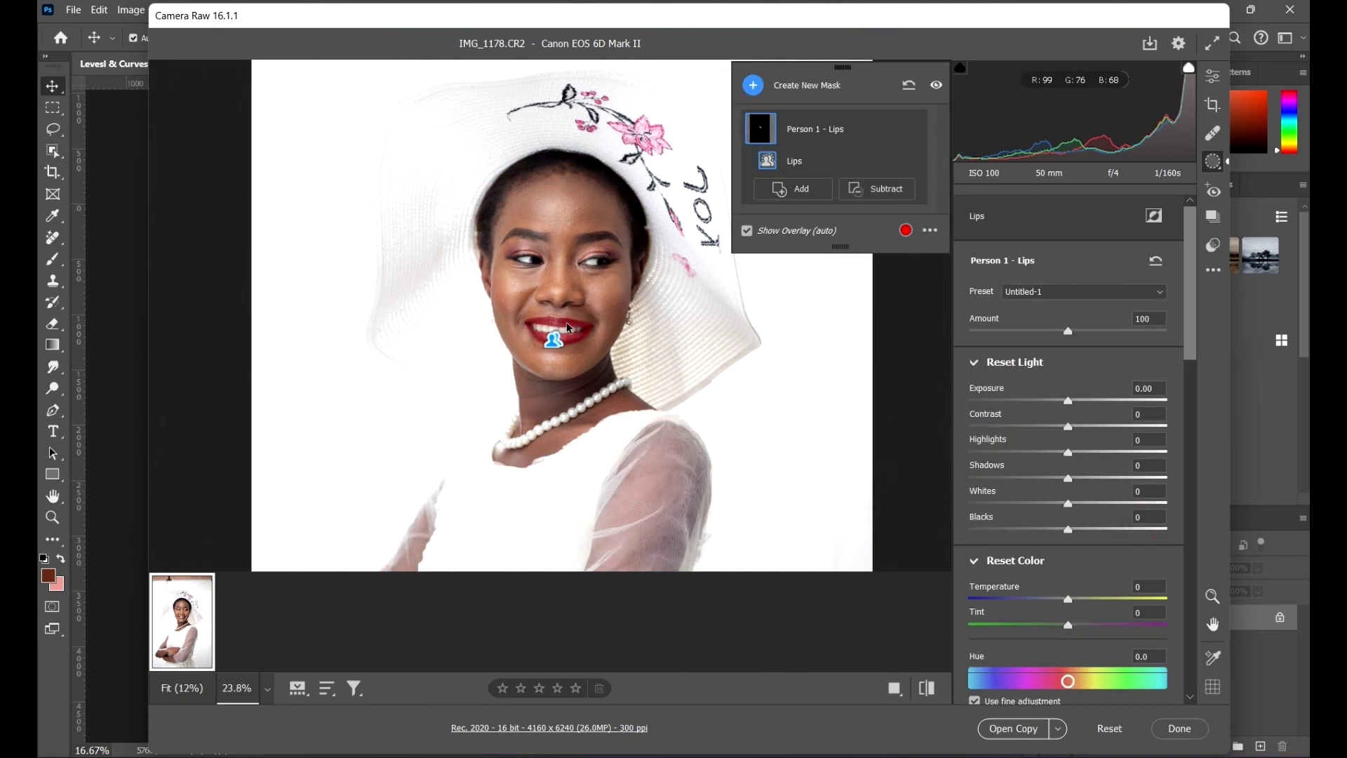
# Recolour the lips by setting the lips mask's saturation to +91 and its temperature to +67
pyautogui.scroll(5, 572, 314)
pyautogui.moveTo(811, 166)
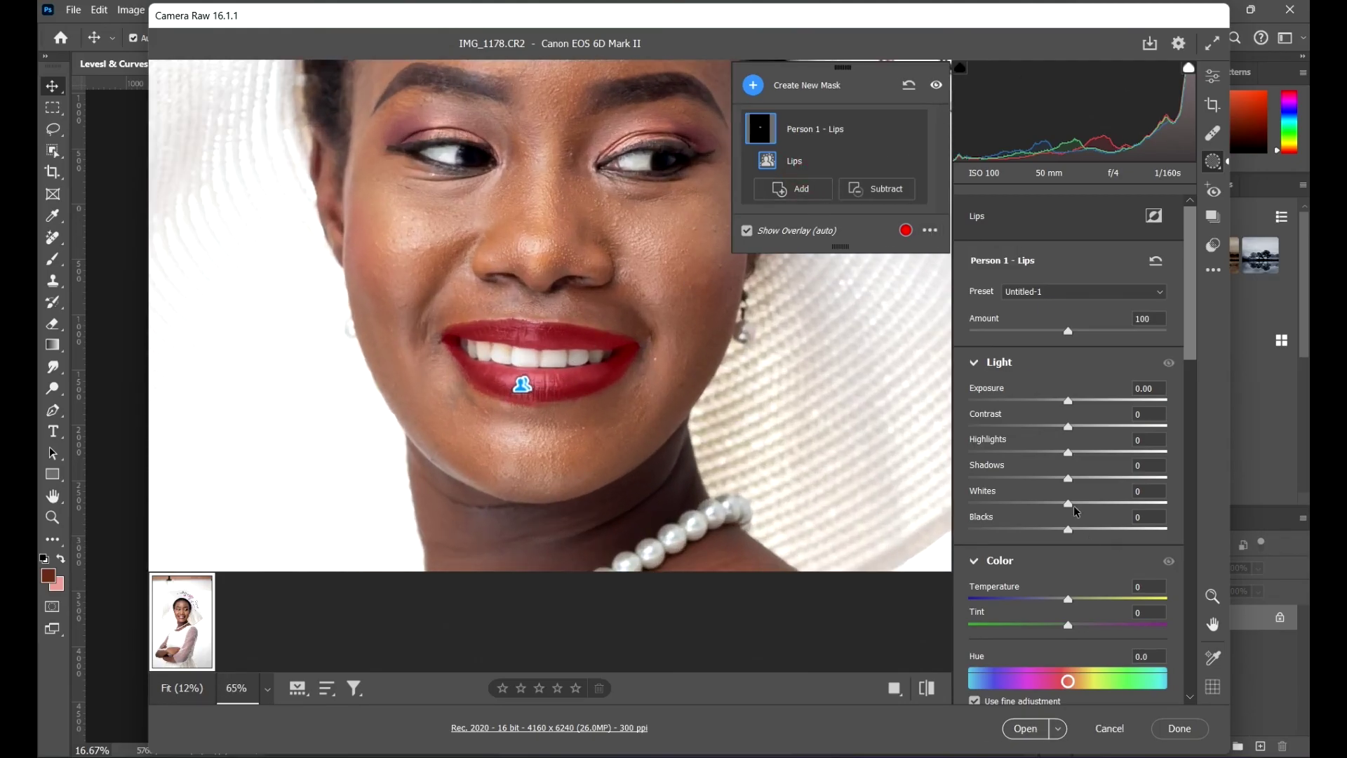
pyautogui.scroll(-3, 1074, 642)
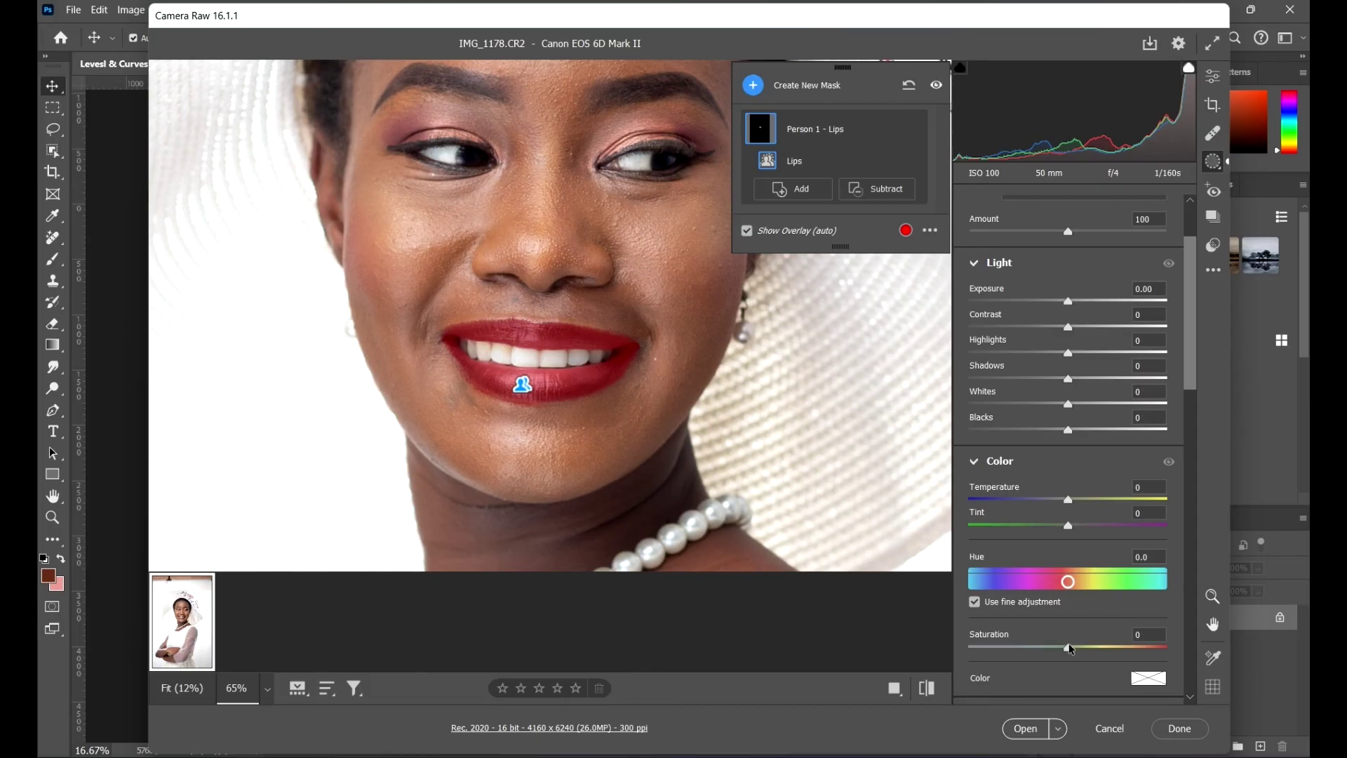
pyautogui.moveTo(1070, 648); pyautogui.dragTo(1152, 662)
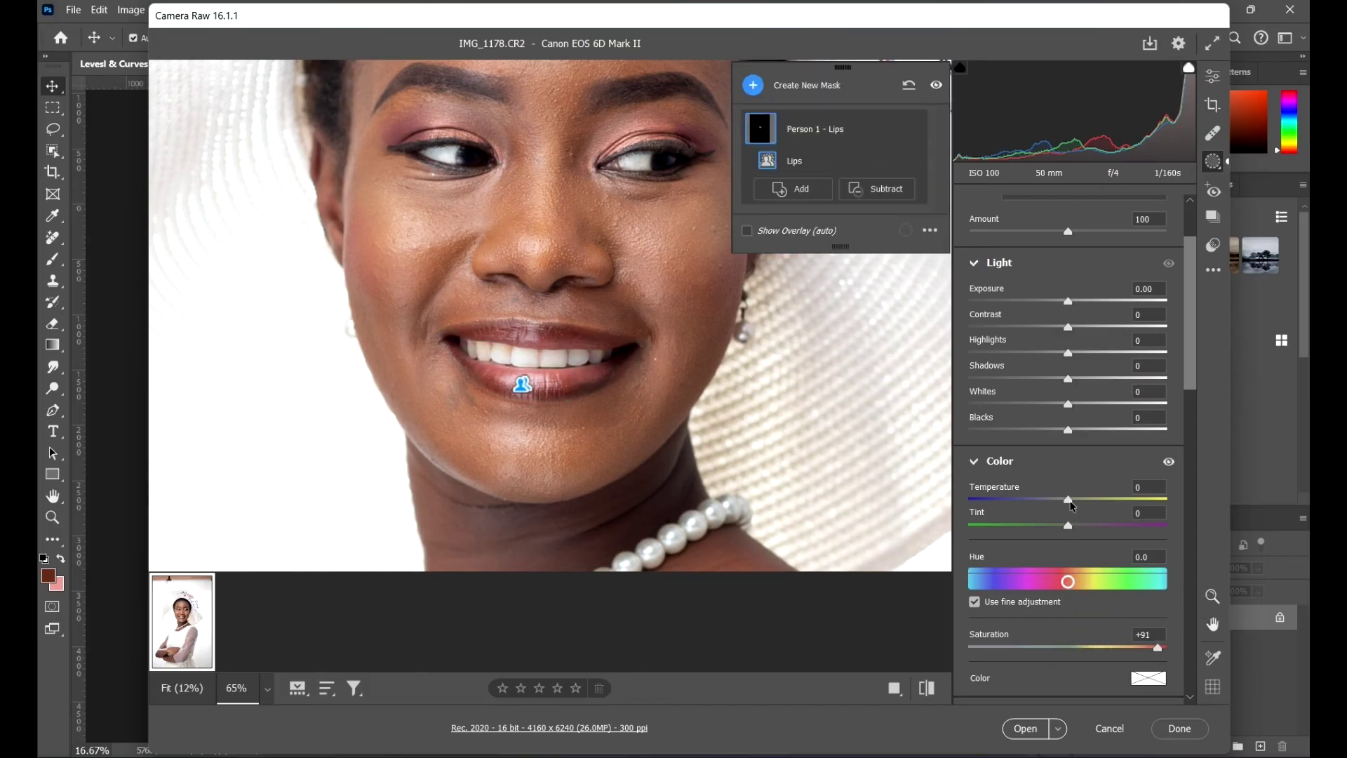
pyautogui.moveTo(1069, 501); pyautogui.dragTo(1247, 516)
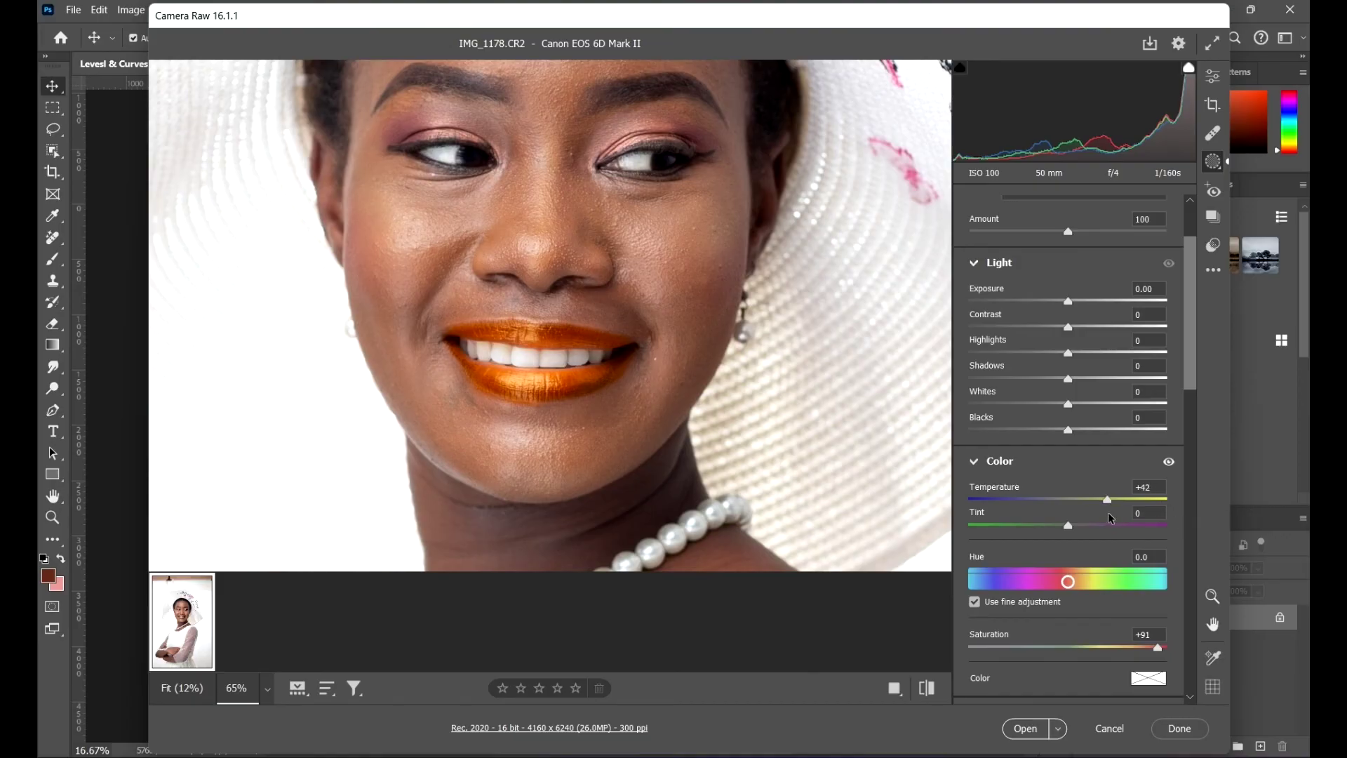
pyautogui.moveTo(1143, 522); pyautogui.dragTo(1139, 521)
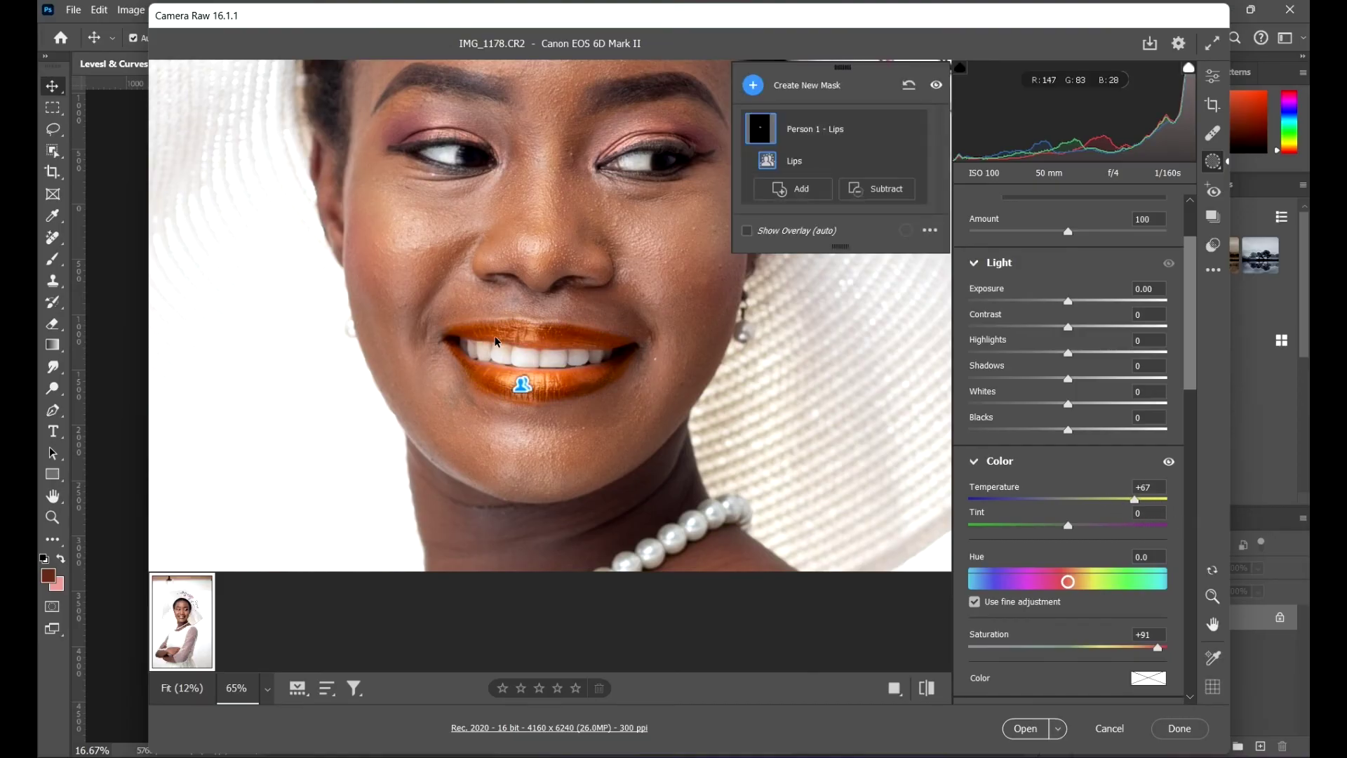
# Examine the recoloured lips up close and in the context of the whole face
pyautogui.scroll(-1, 464, 340)
pyautogui.scroll(-5, 466, 338)
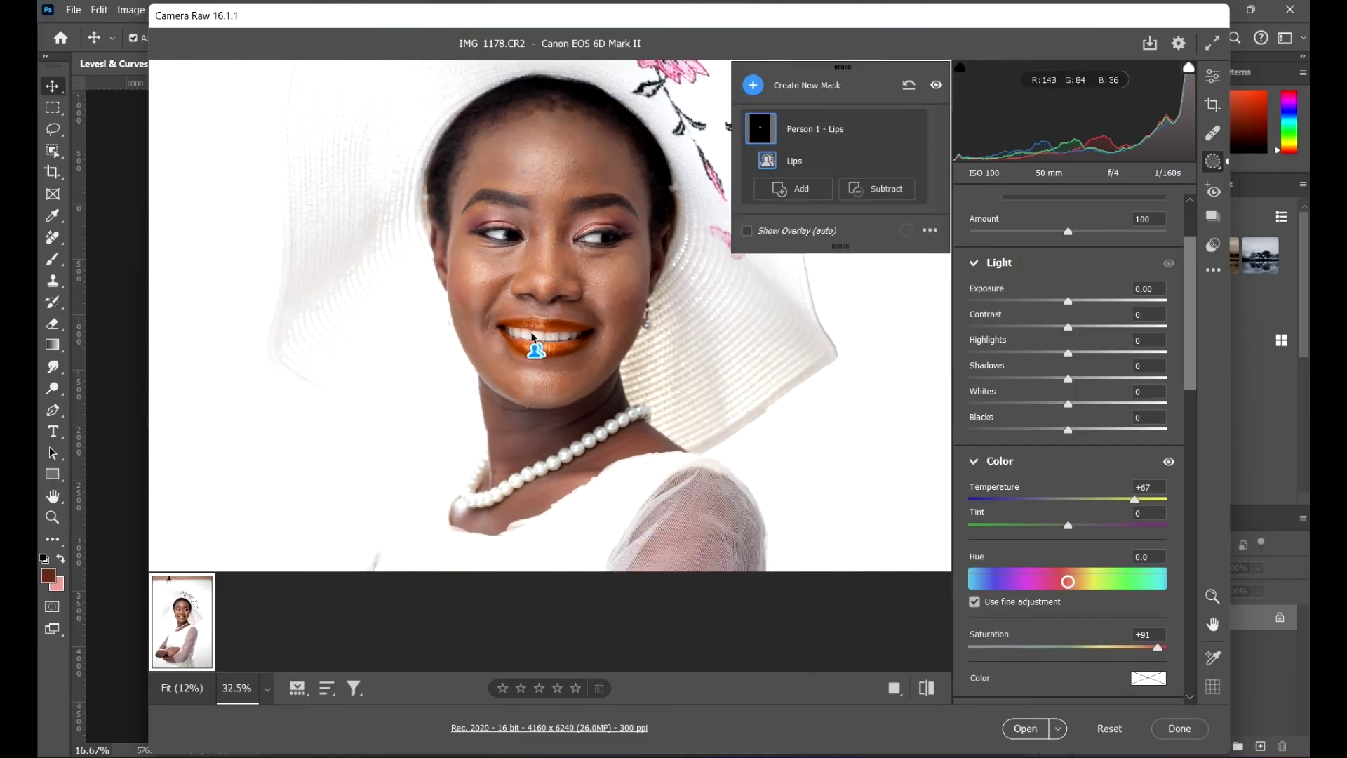
pyautogui.scroll(3, 554, 325)
pyautogui.scroll(2, 596, 316)
pyautogui.scroll(1, 602, 318)
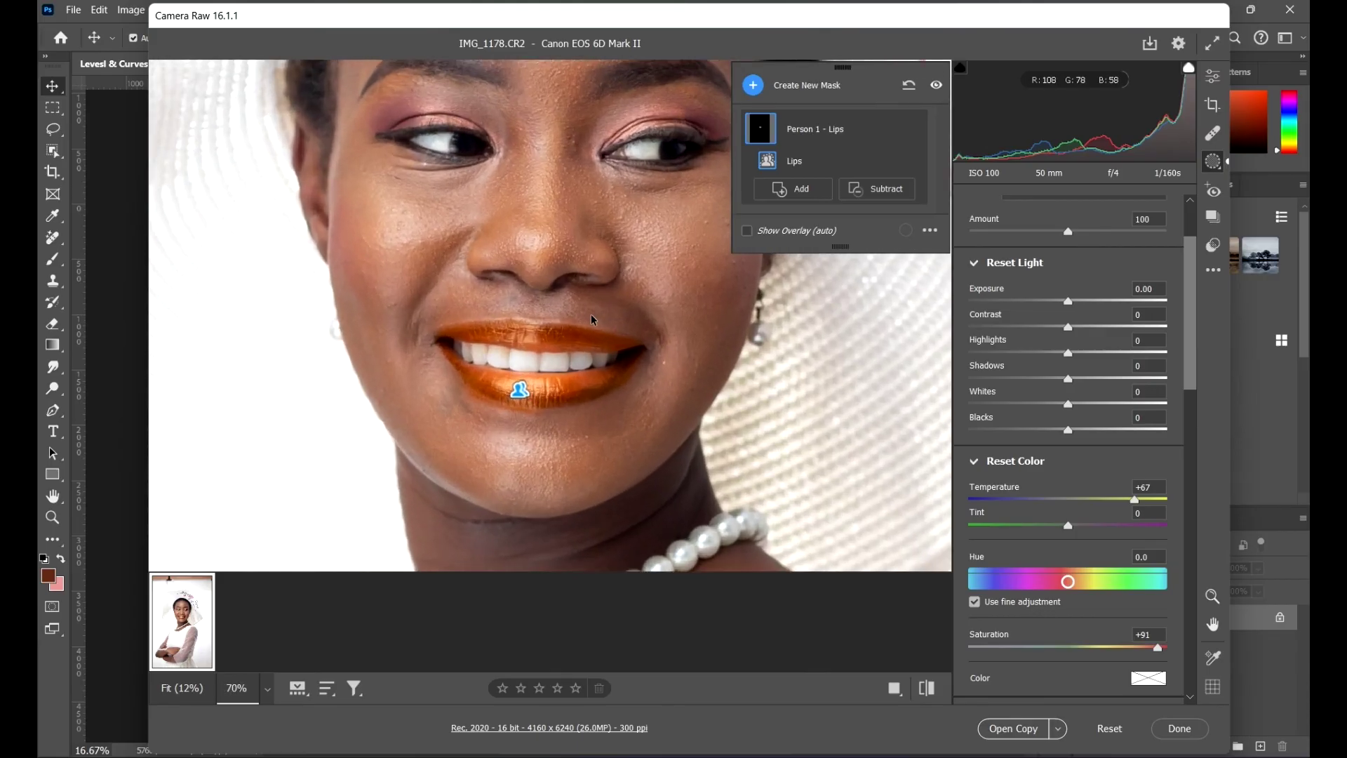
pyautogui.scroll(2, 1064, 205)
pyautogui.scroll(-2, 794, 352)
pyautogui.scroll(-3, 794, 352)
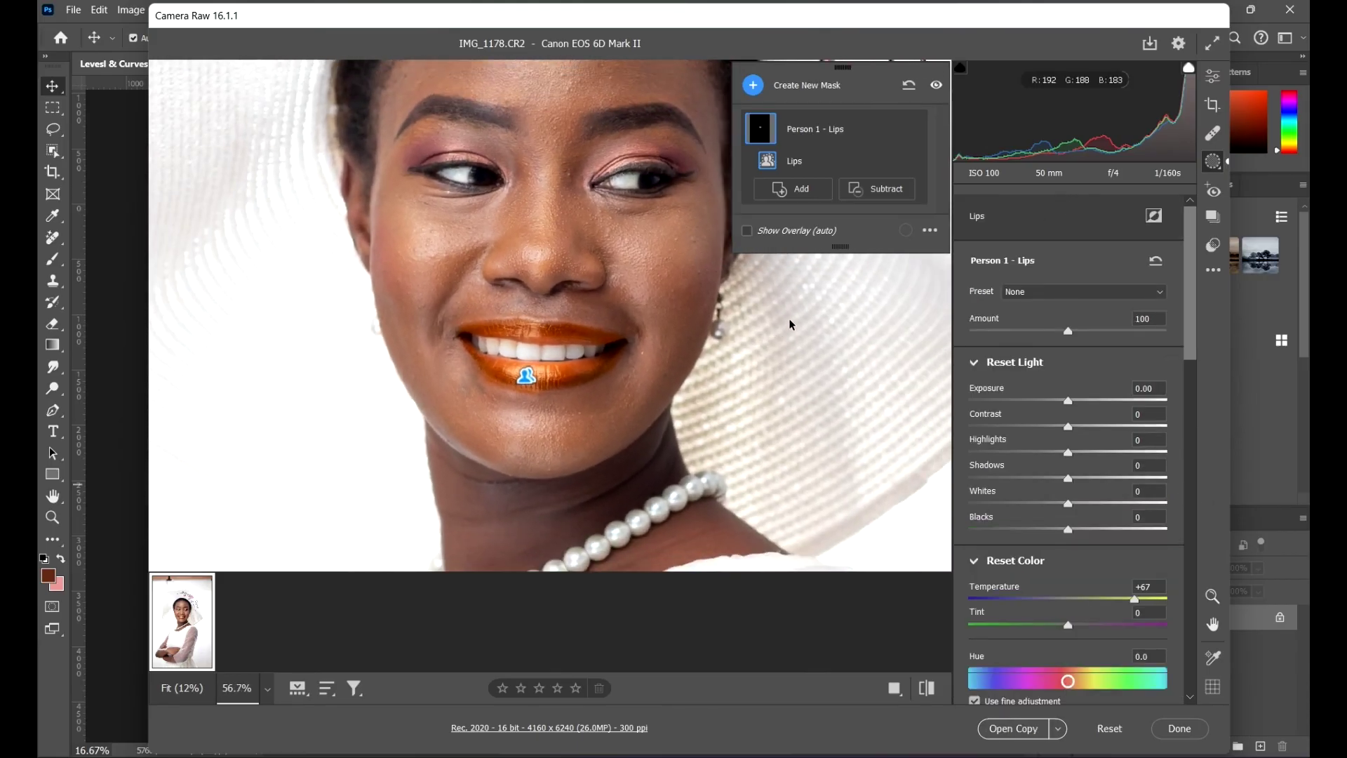
# Show the lips mask's overlay to check its edges up close, and hide it again
pyautogui.click(749, 230)
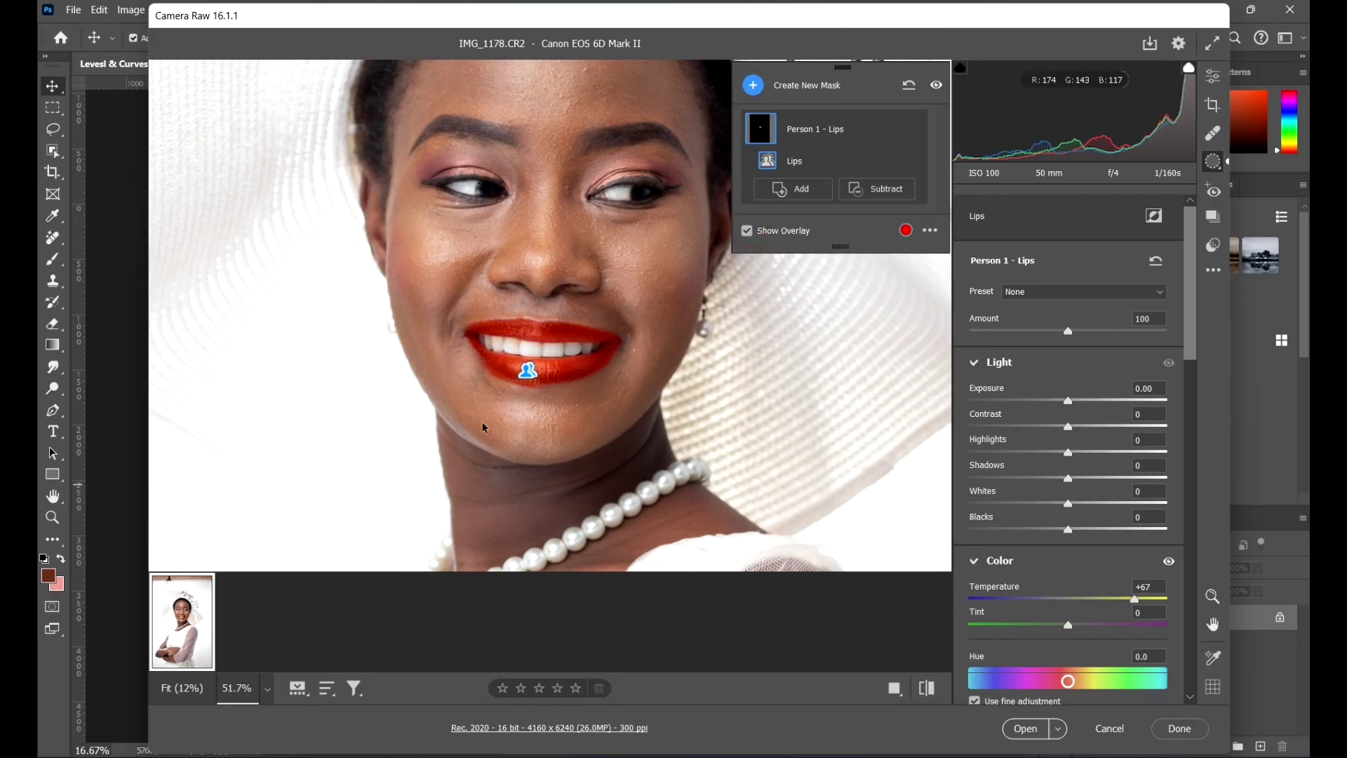
pyautogui.scroll(12, 475, 278)
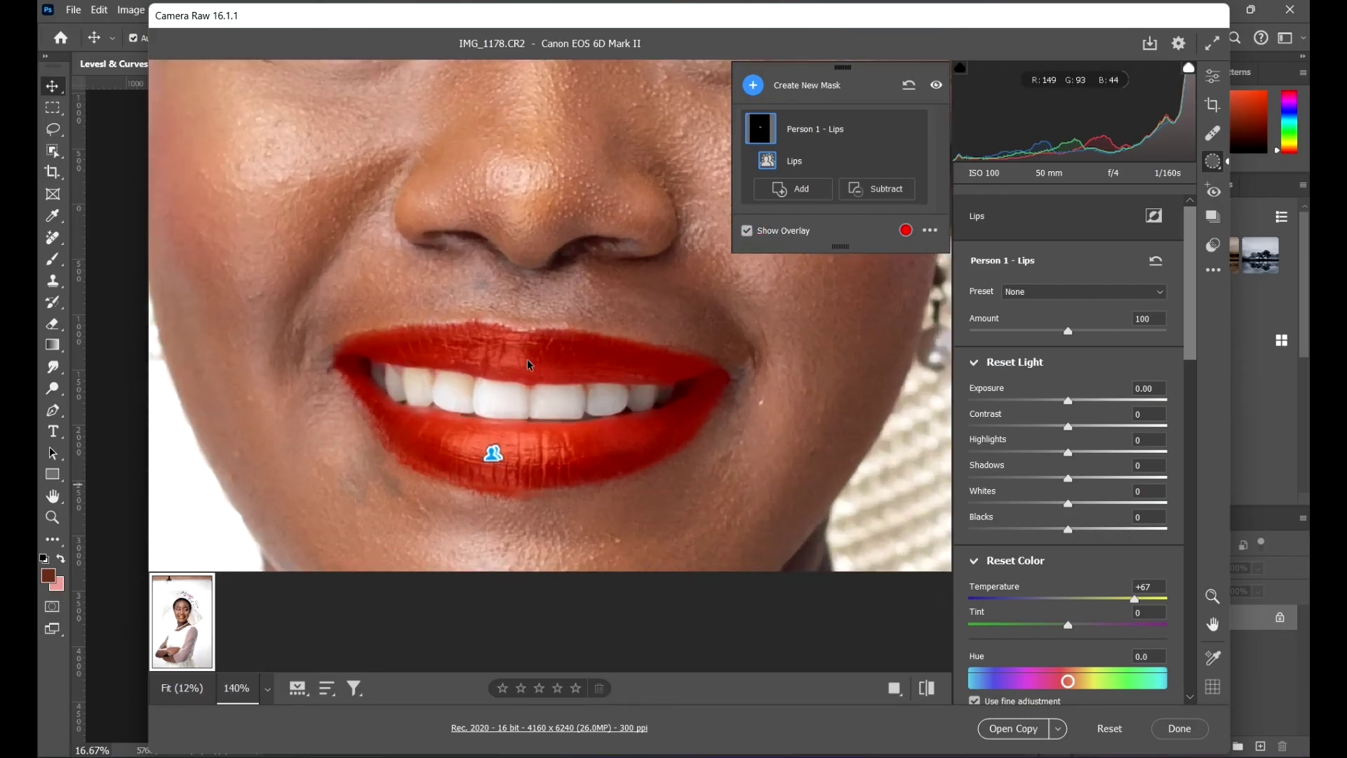
pyautogui.click(749, 231)
pyautogui.click(748, 231)
pyautogui.scroll(-5, 550, 316)
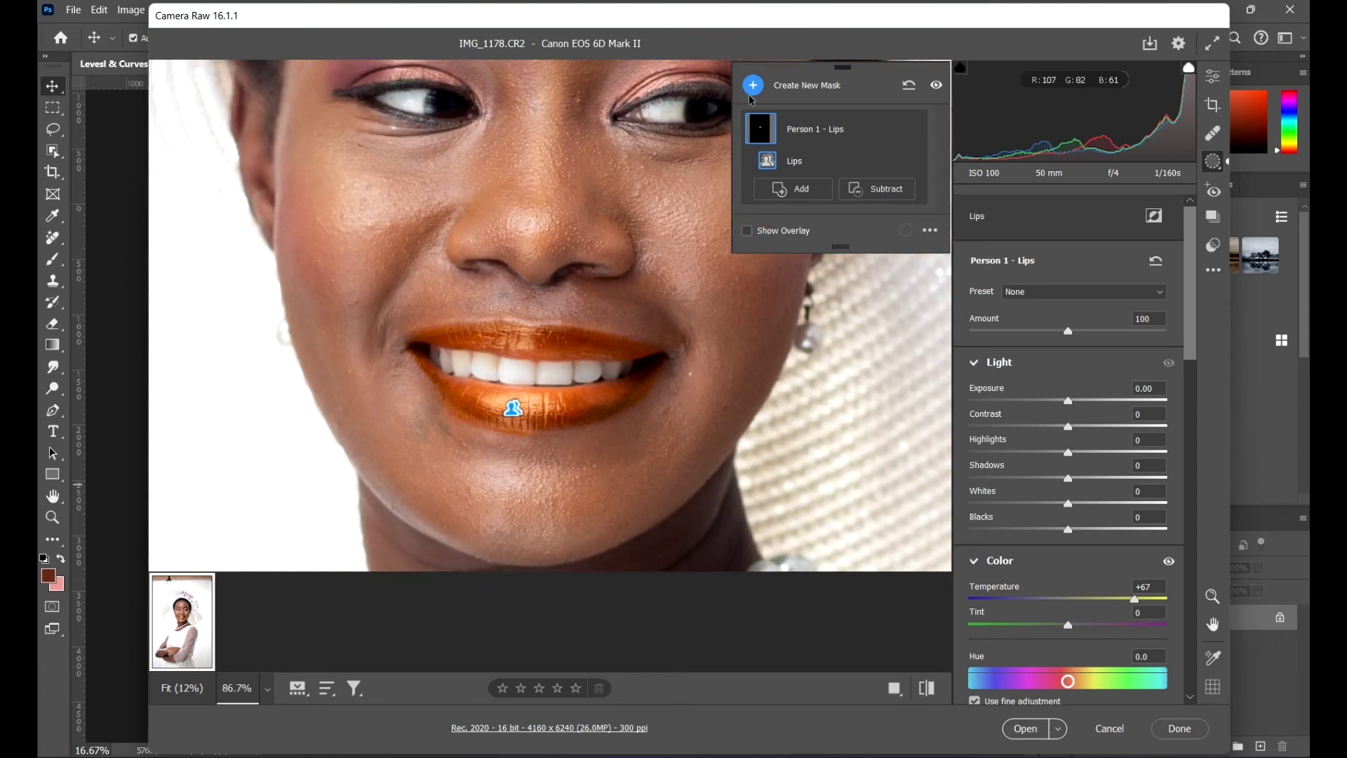
# Create a Facial Skin mask for Person 1, hide its overlay and set its exposure to -1.25
pyautogui.click(755, 85)
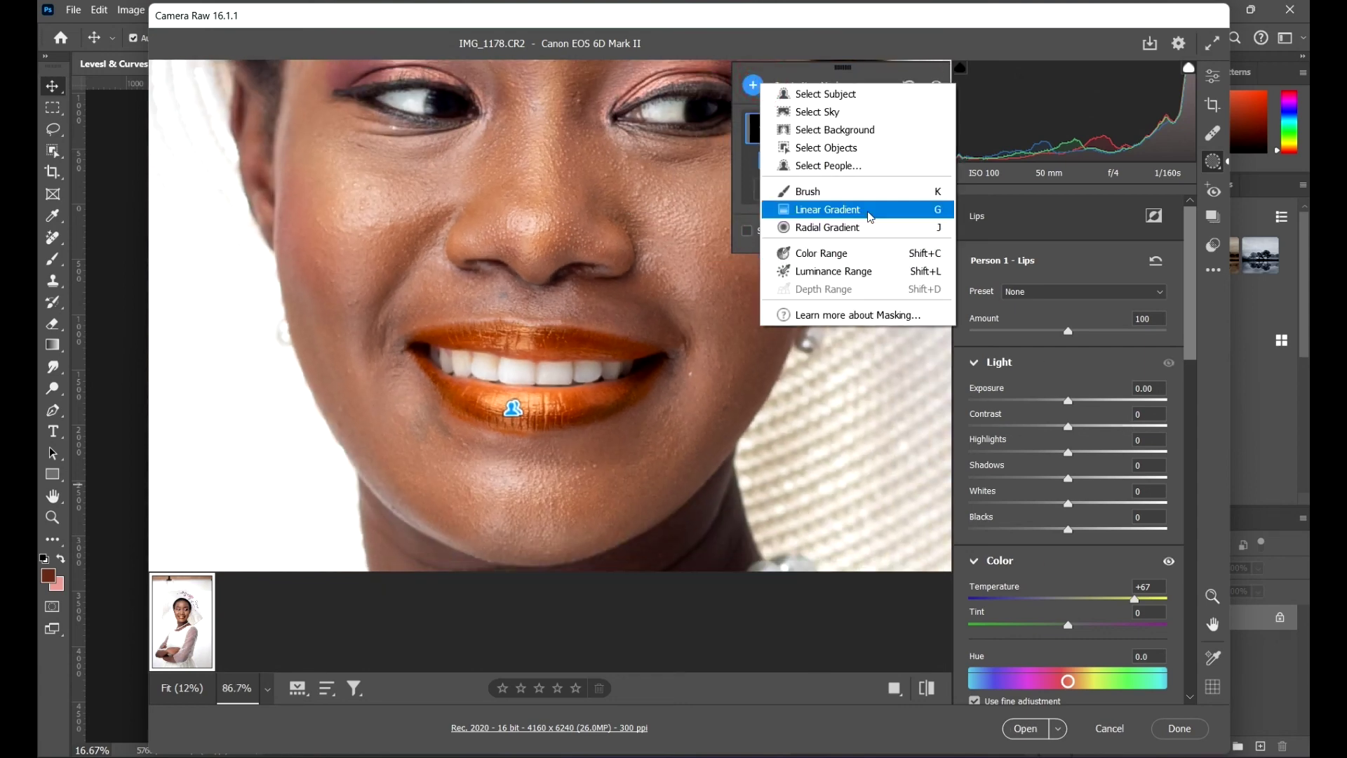
pyautogui.click(850, 176)
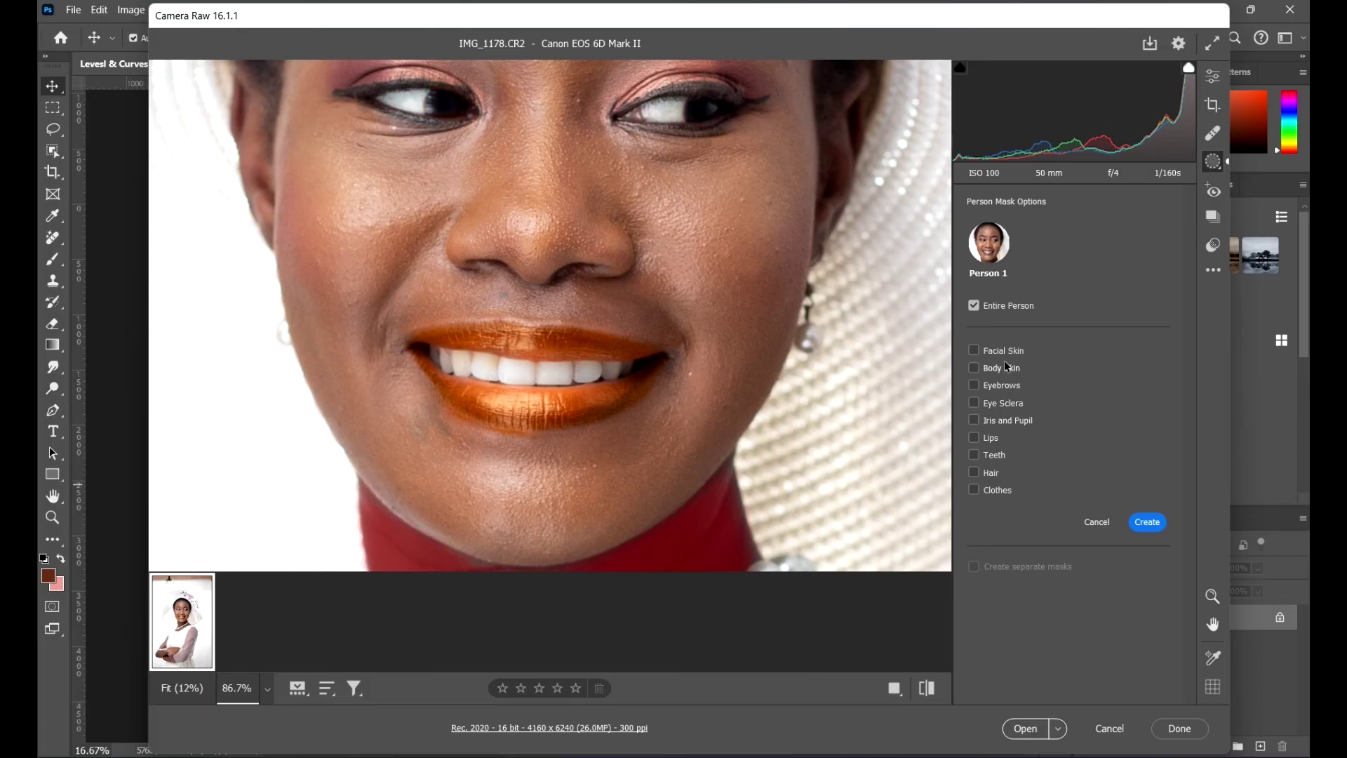
pyautogui.click(974, 351)
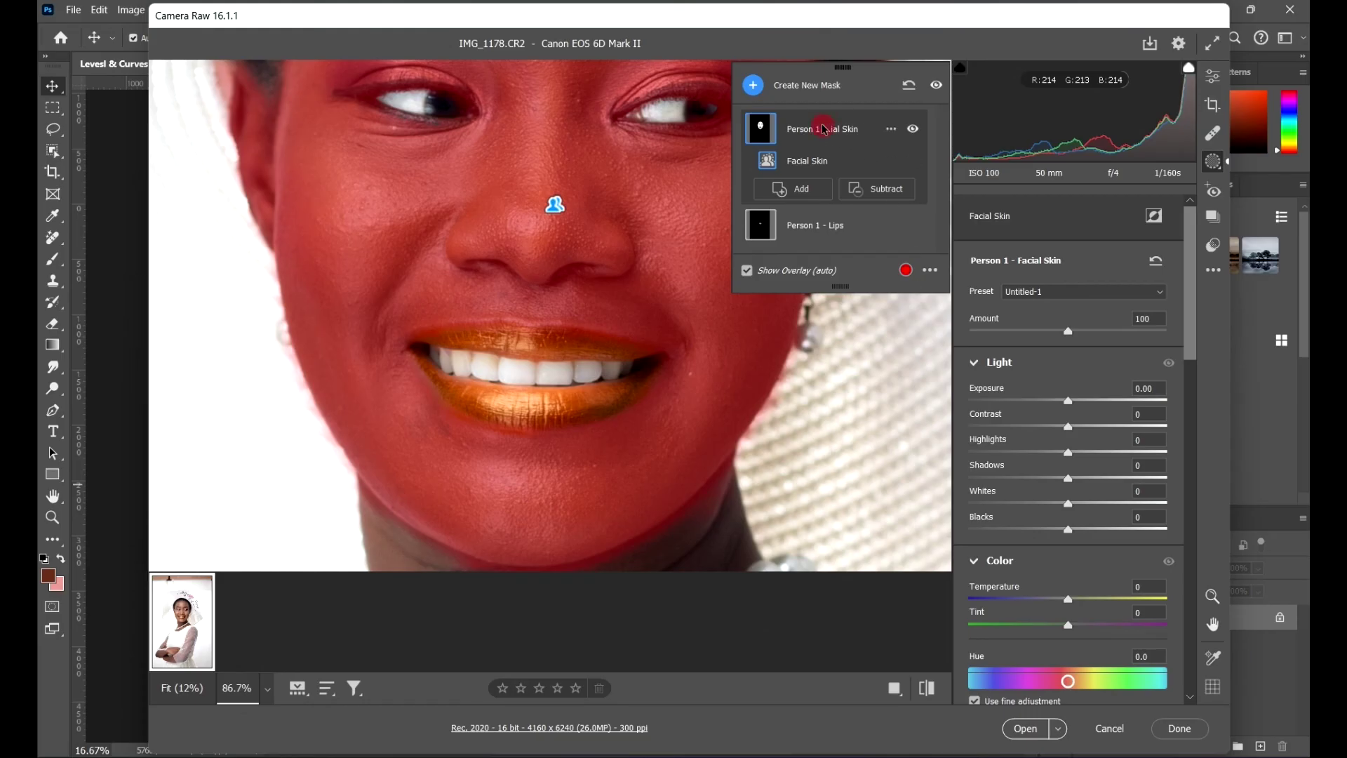
pyautogui.click(772, 271)
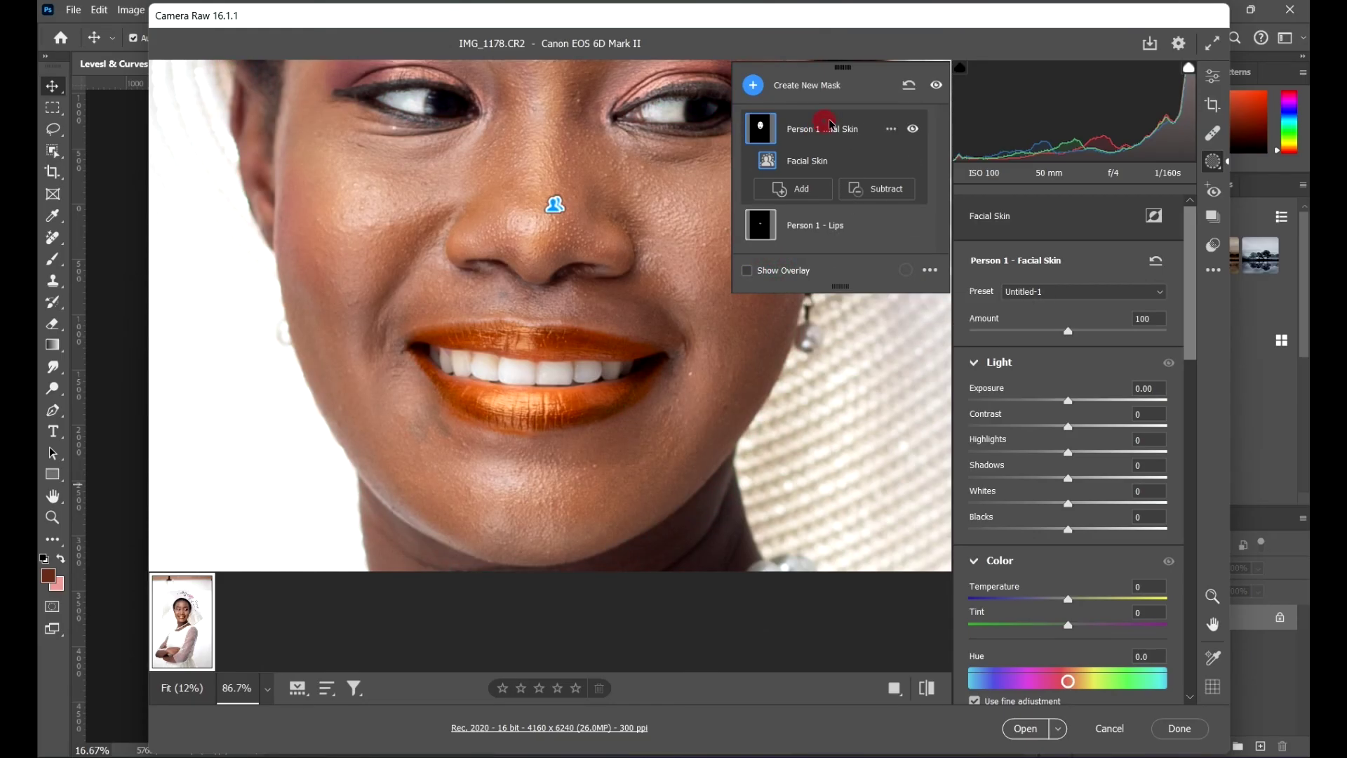
pyautogui.click(1085, 399)
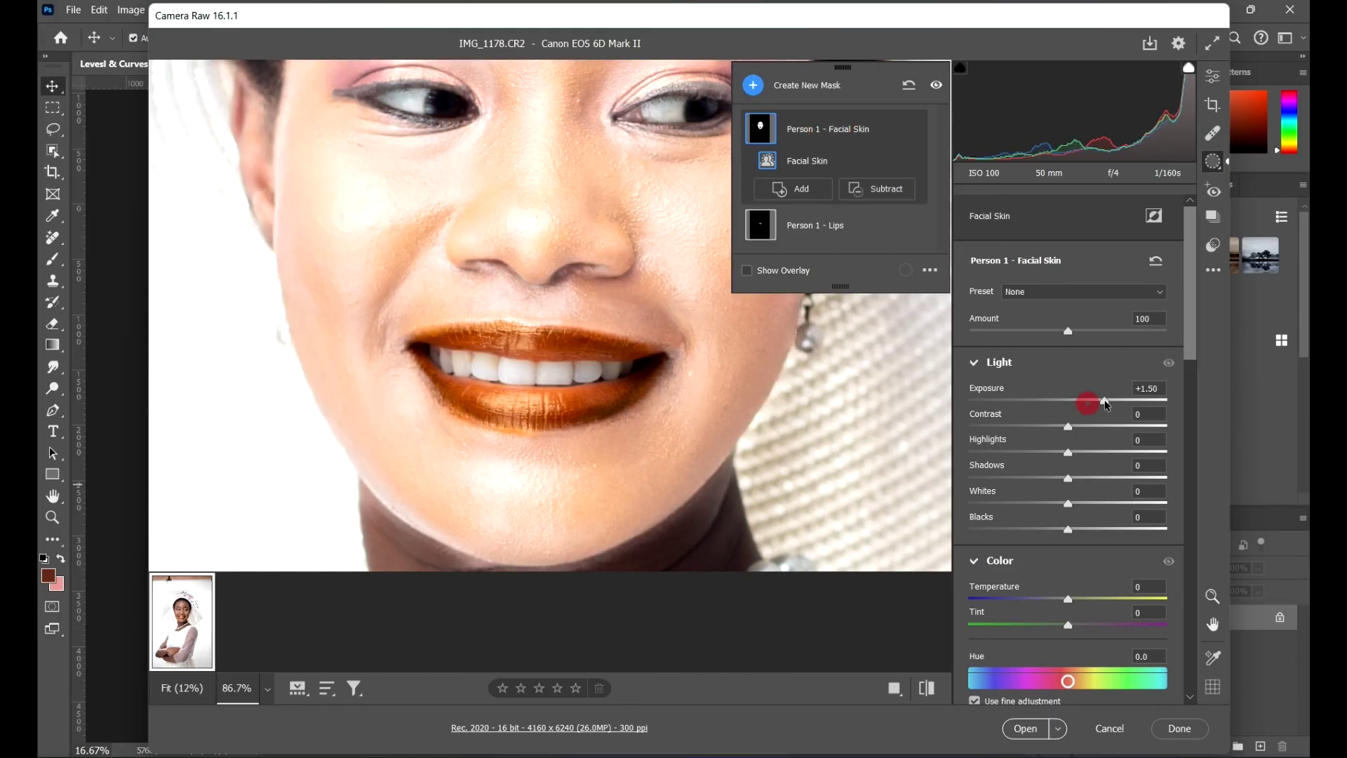
pyautogui.moveTo(1084, 398); pyautogui.dragTo(1050, 402)
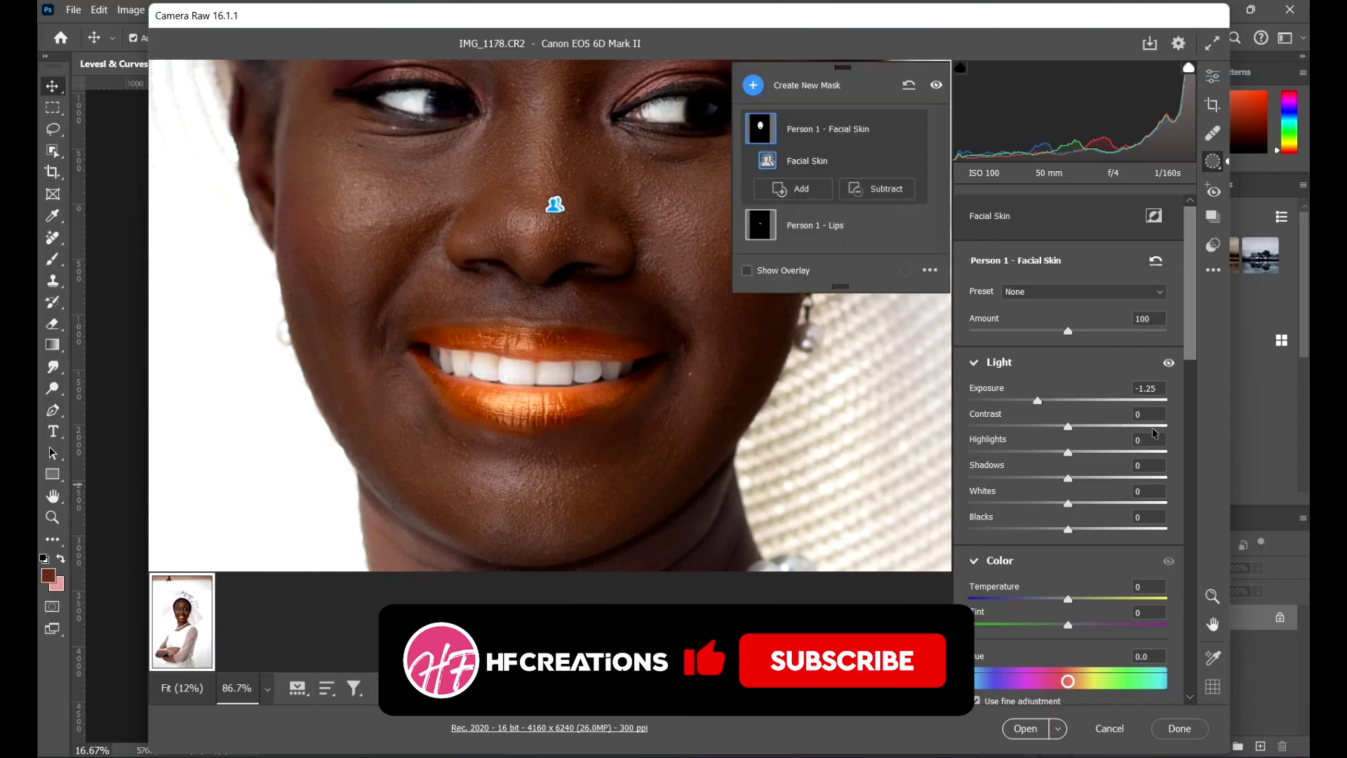
# Select the lips mask again and set its contrast to +64
pyautogui.click(827, 230)
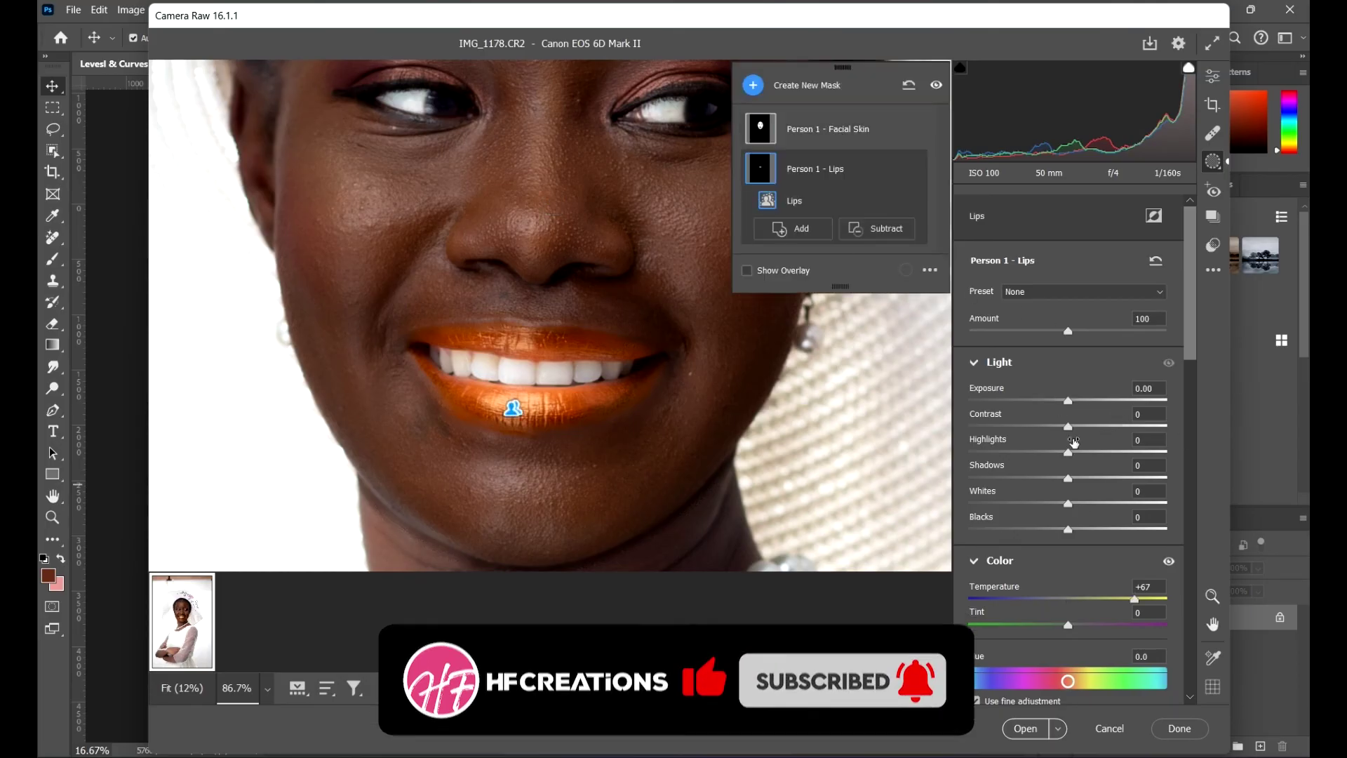
pyautogui.moveTo(1070, 406); pyautogui.dragTo(1131, 413)
pyautogui.scroll(-3, 436, 306)
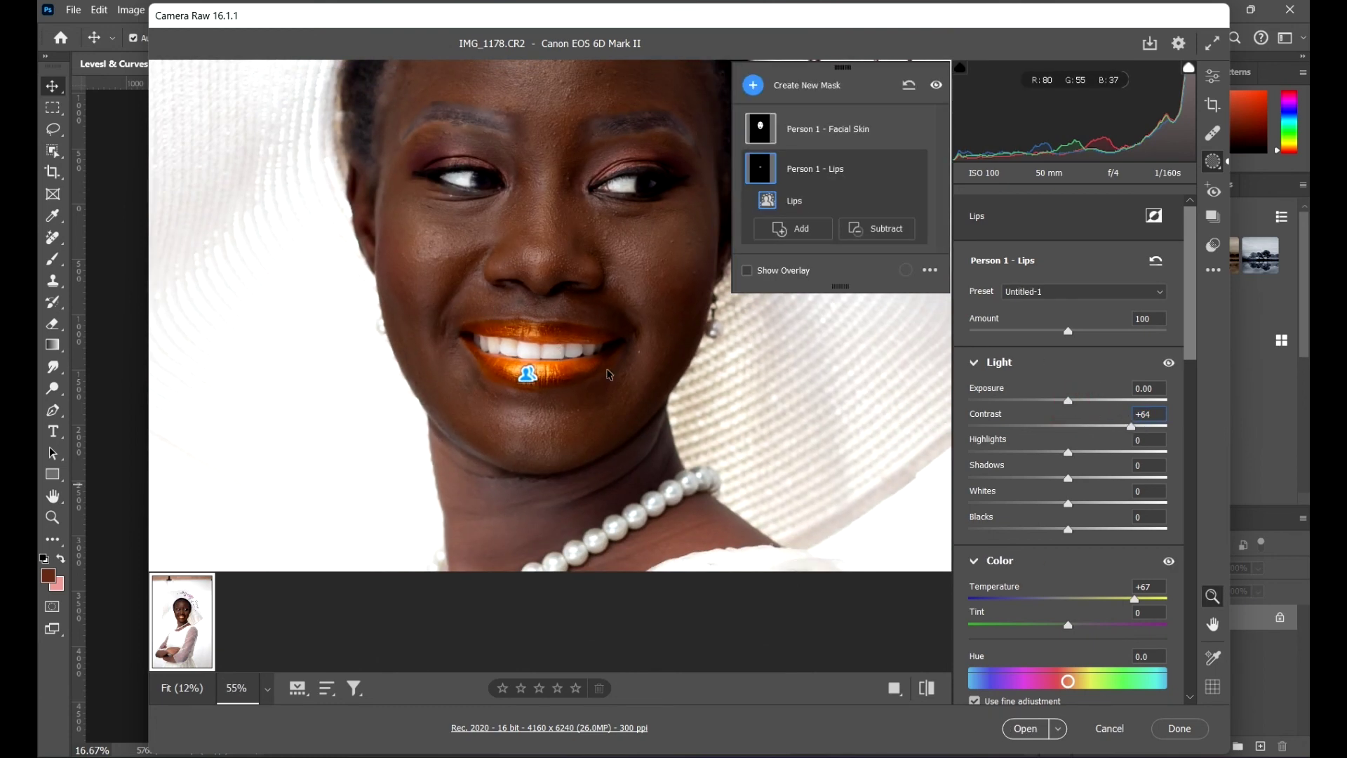
# Undo the lips and facial skin adjustments and the creation of both person masks
pyautogui.hotkey('ctrl', 'z')
pyautogui.hotkey('ctrl', 'z')
pyautogui.hotkey('ctrl', 'z')
pyautogui.hotkey('ctrl', 'z')
pyautogui.hotkey('ctrl', 'z')
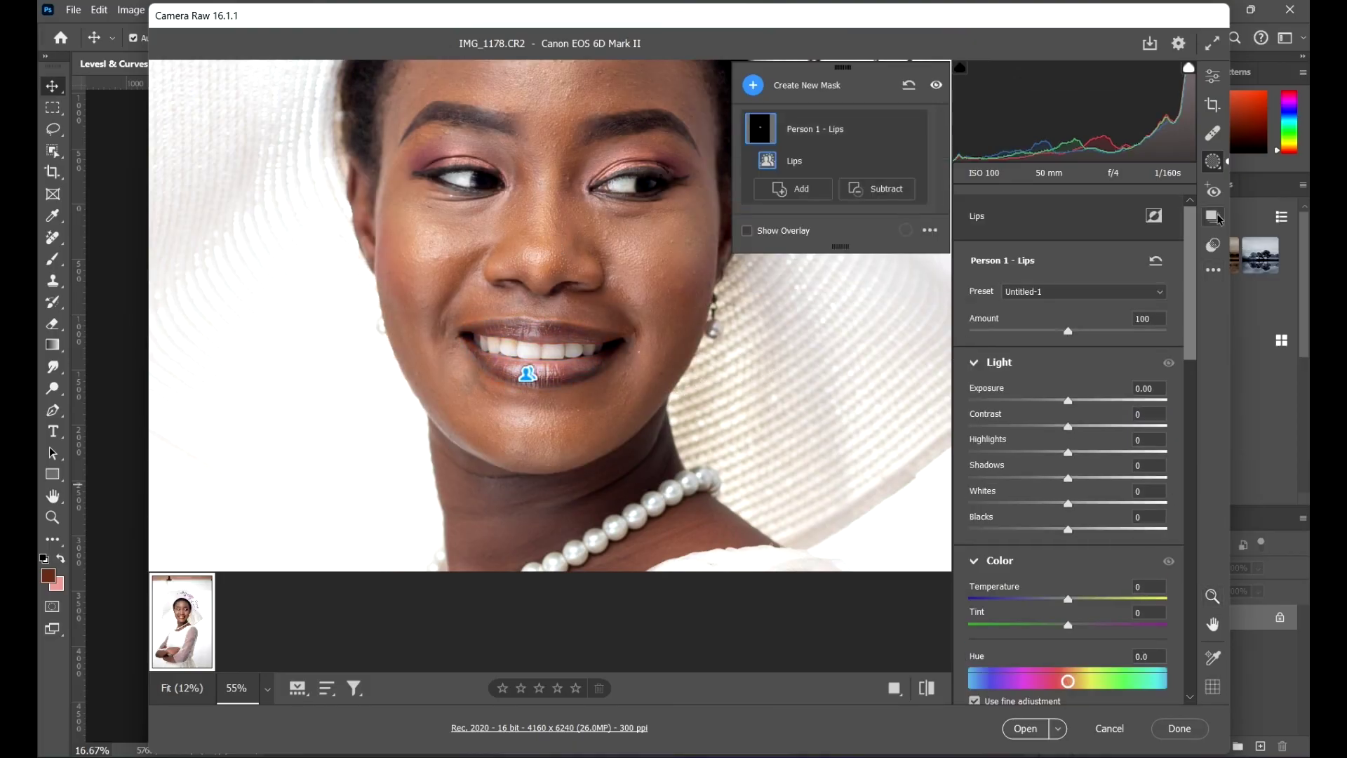
pyautogui.hotkey('ctrl', 'z')
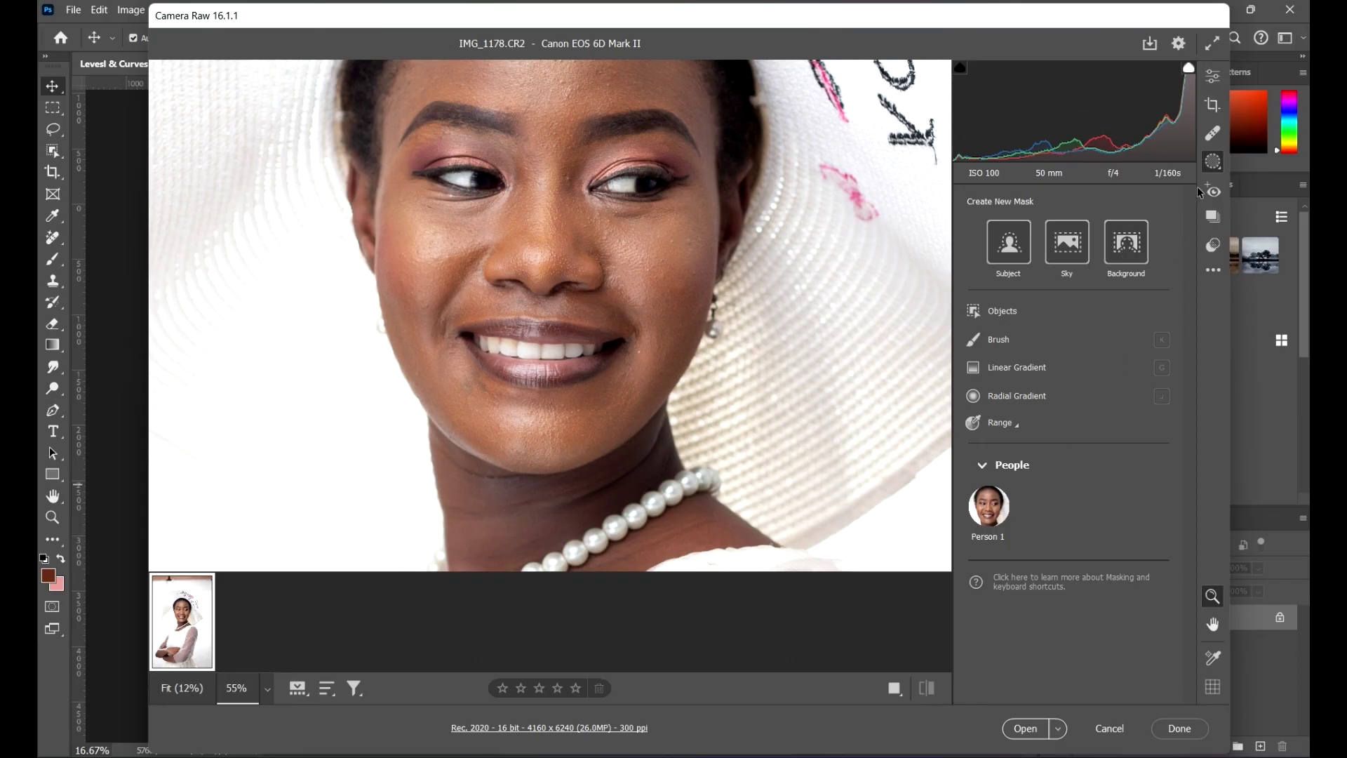
pyautogui.click(1214, 217)
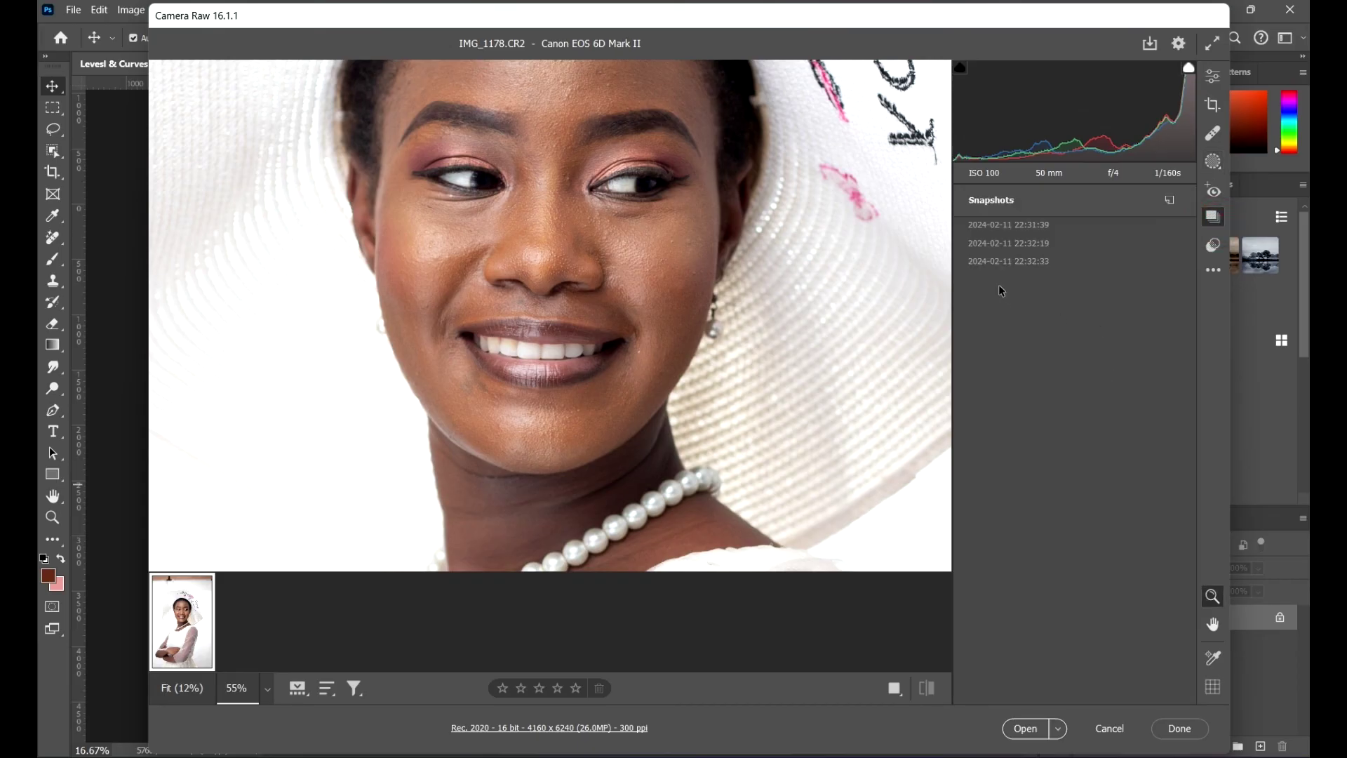
pyautogui.scroll(-5, 513, 365)
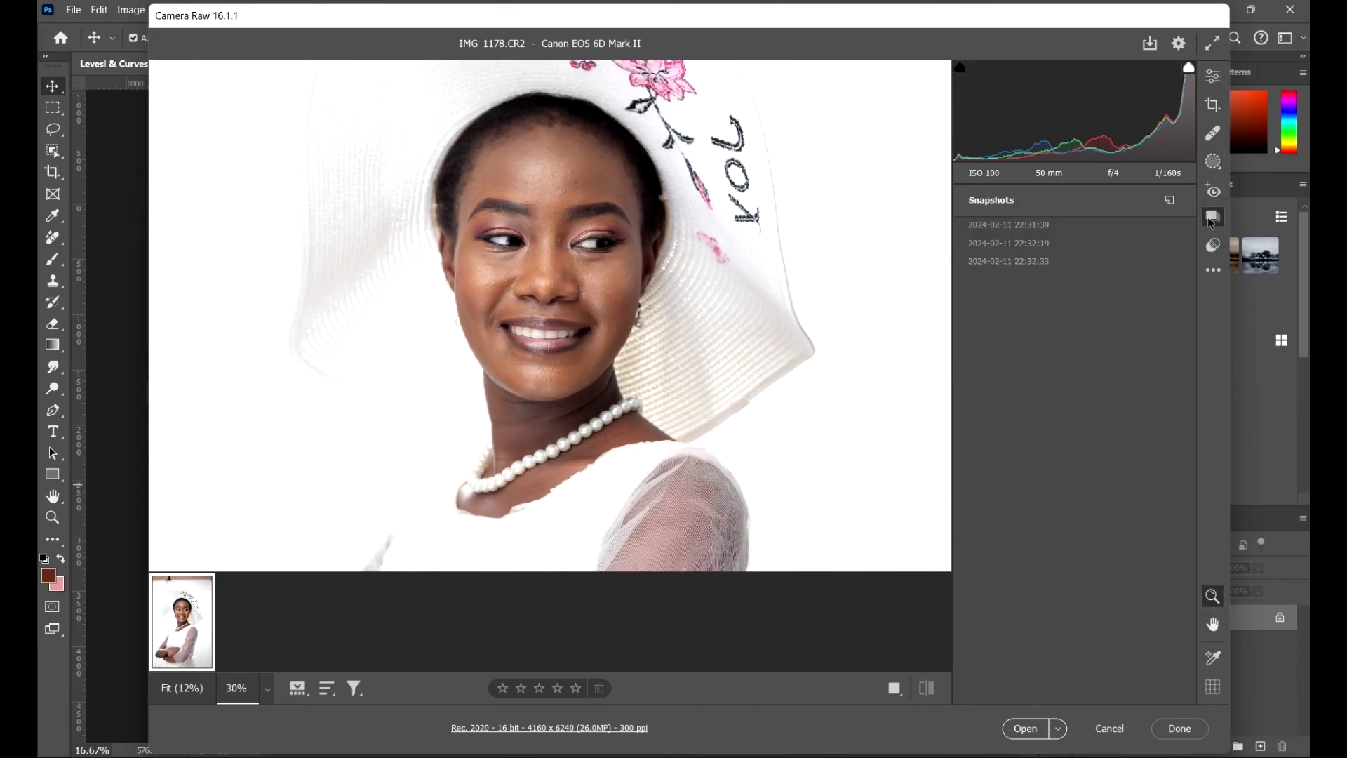
pyautogui.click(1054, 228)
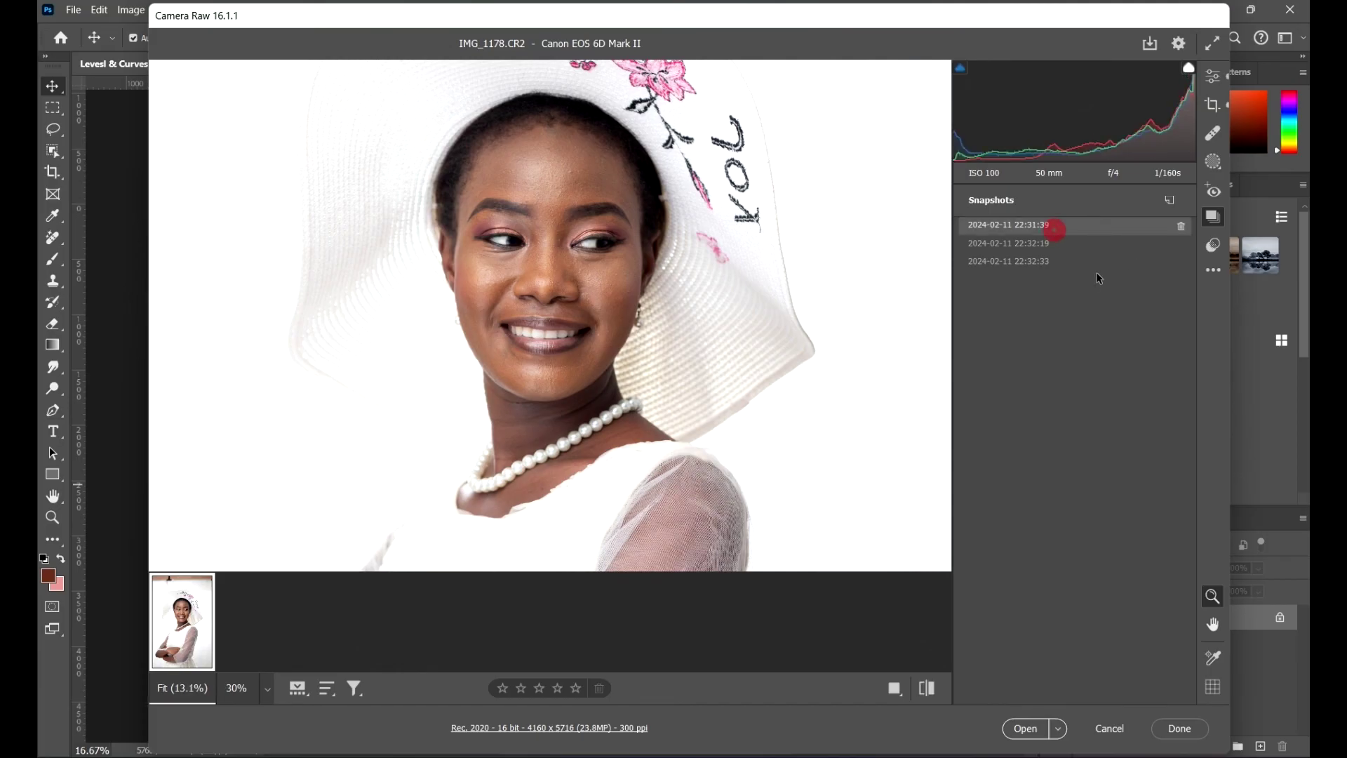
pyautogui.click(1038, 241)
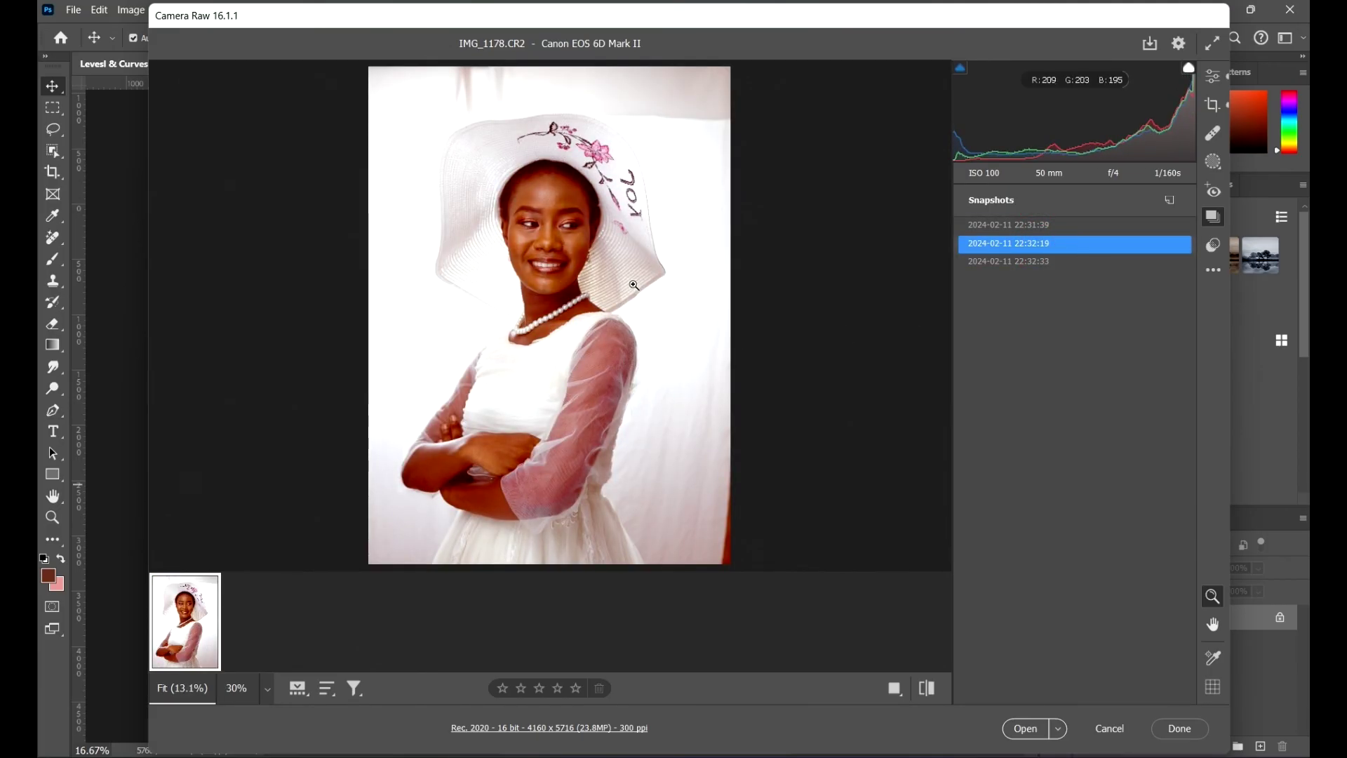
pyautogui.scroll(-1, 632, 286)
pyautogui.scroll(2, 630, 264)
pyautogui.scroll(-2, 639, 280)
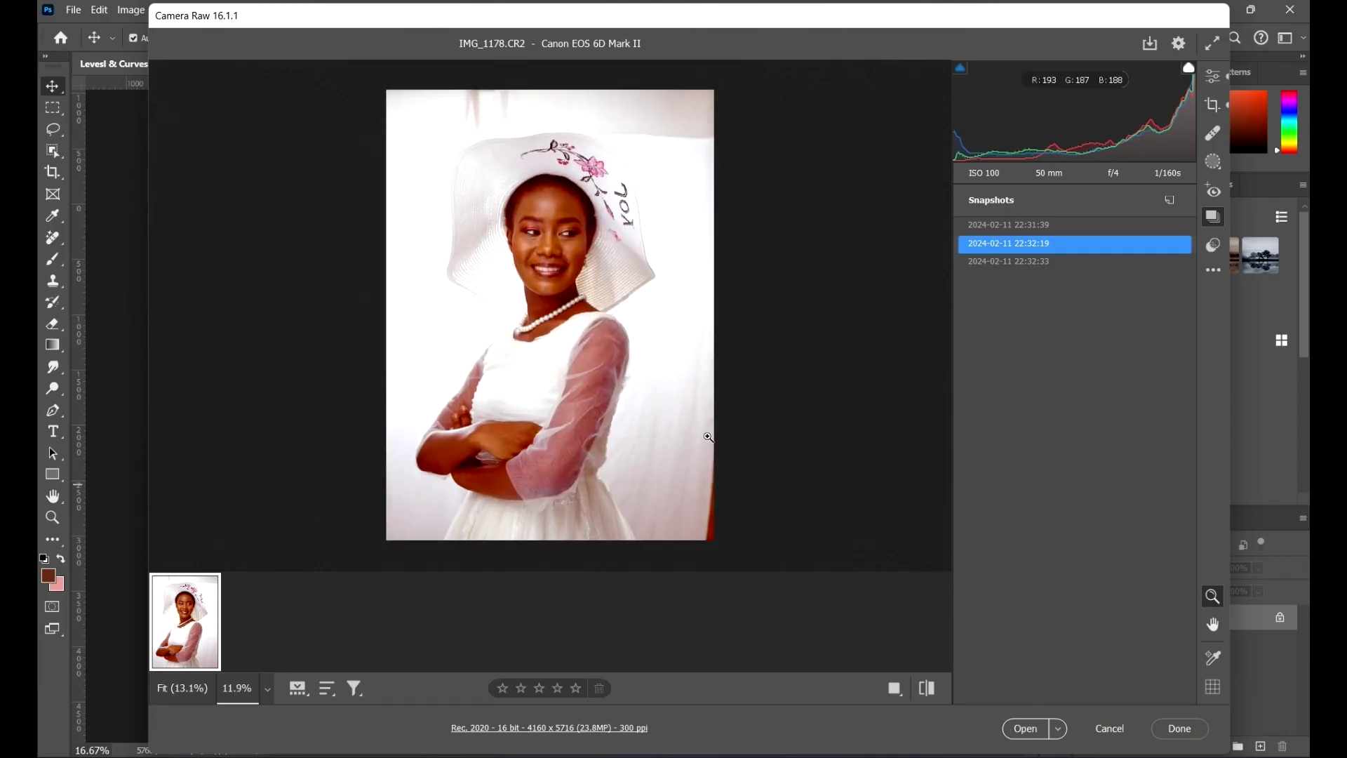
# Open the edited portrait as an object in Photoshop and deselect its layer
pyautogui.click(1060, 731)
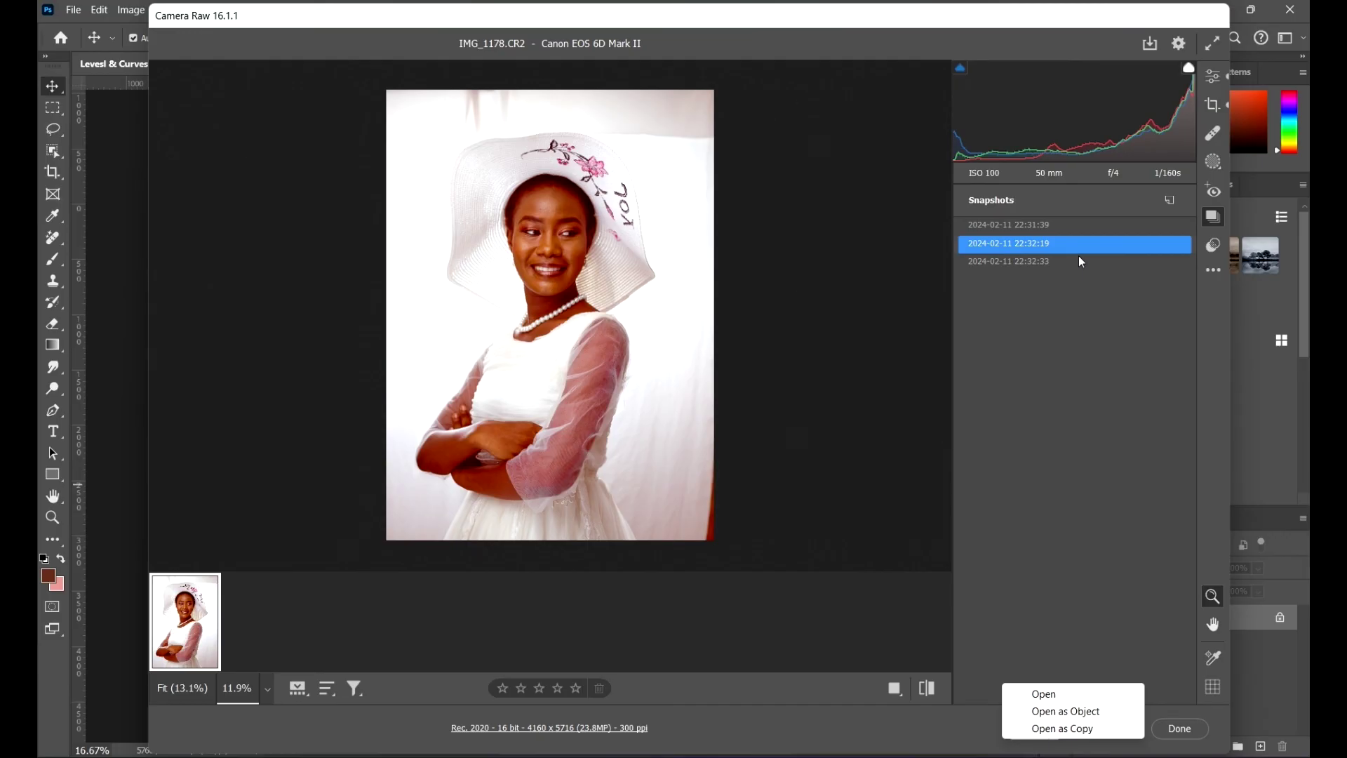
pyautogui.click(1072, 716)
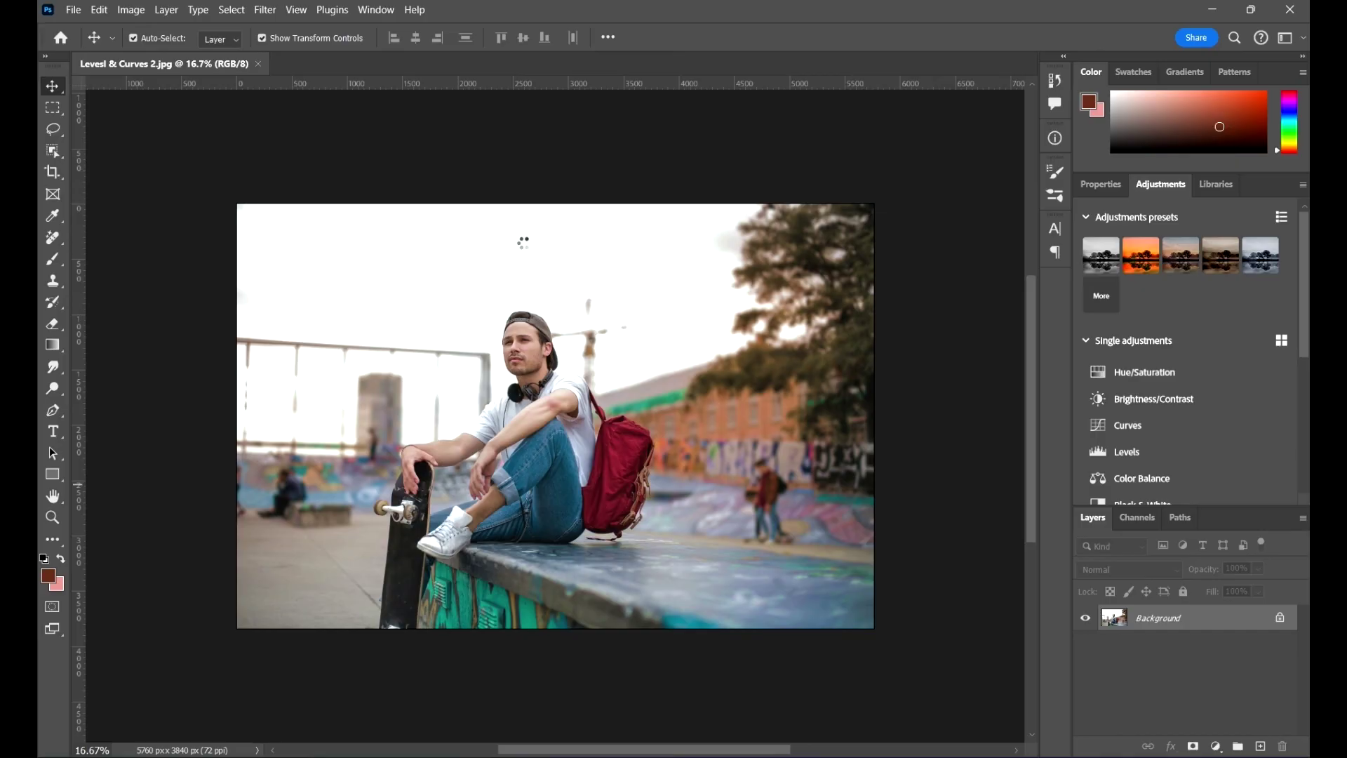
pyautogui.scroll(-5, 625, 251)
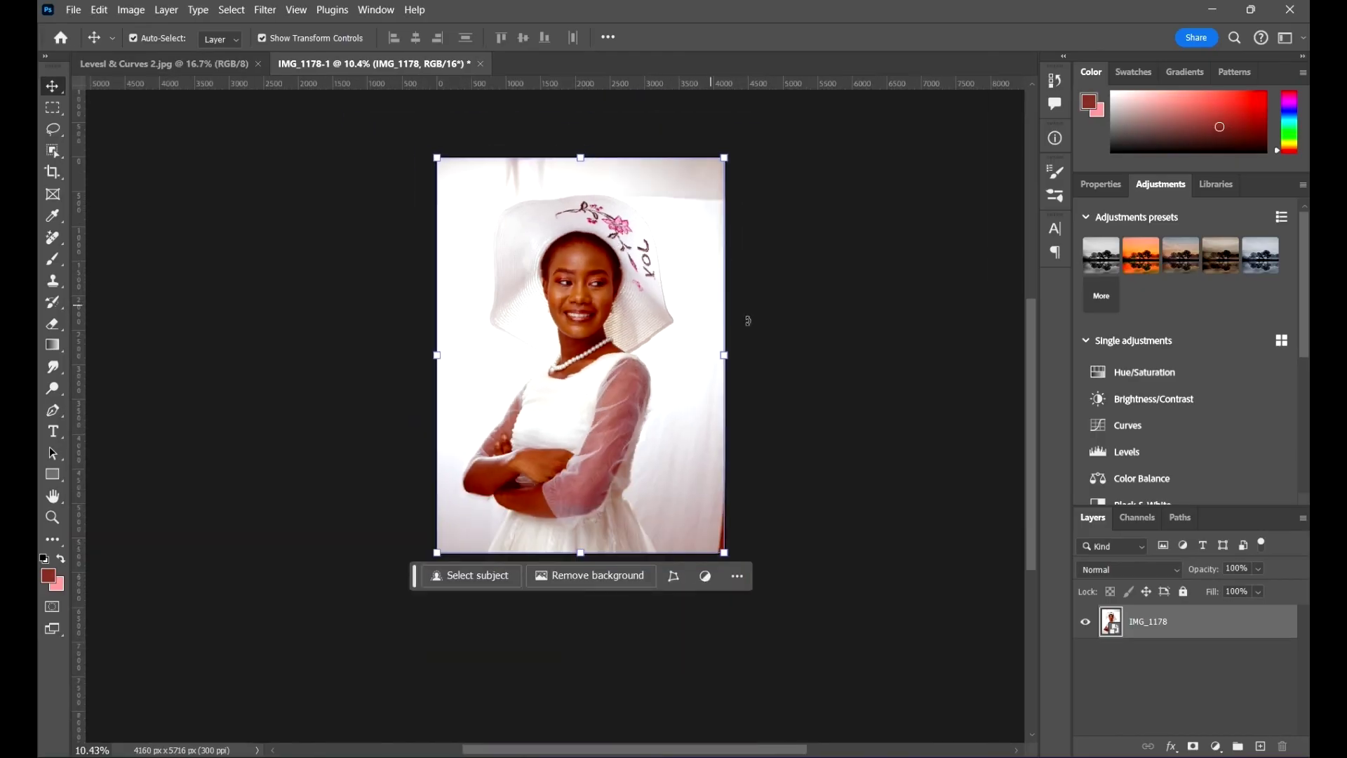
pyautogui.click(778, 328)
# Examine the opened portrait in close-up around the eyes and as a whole
pyautogui.scroll(3, 603, 270)
pyautogui.scroll(6, 605, 272)
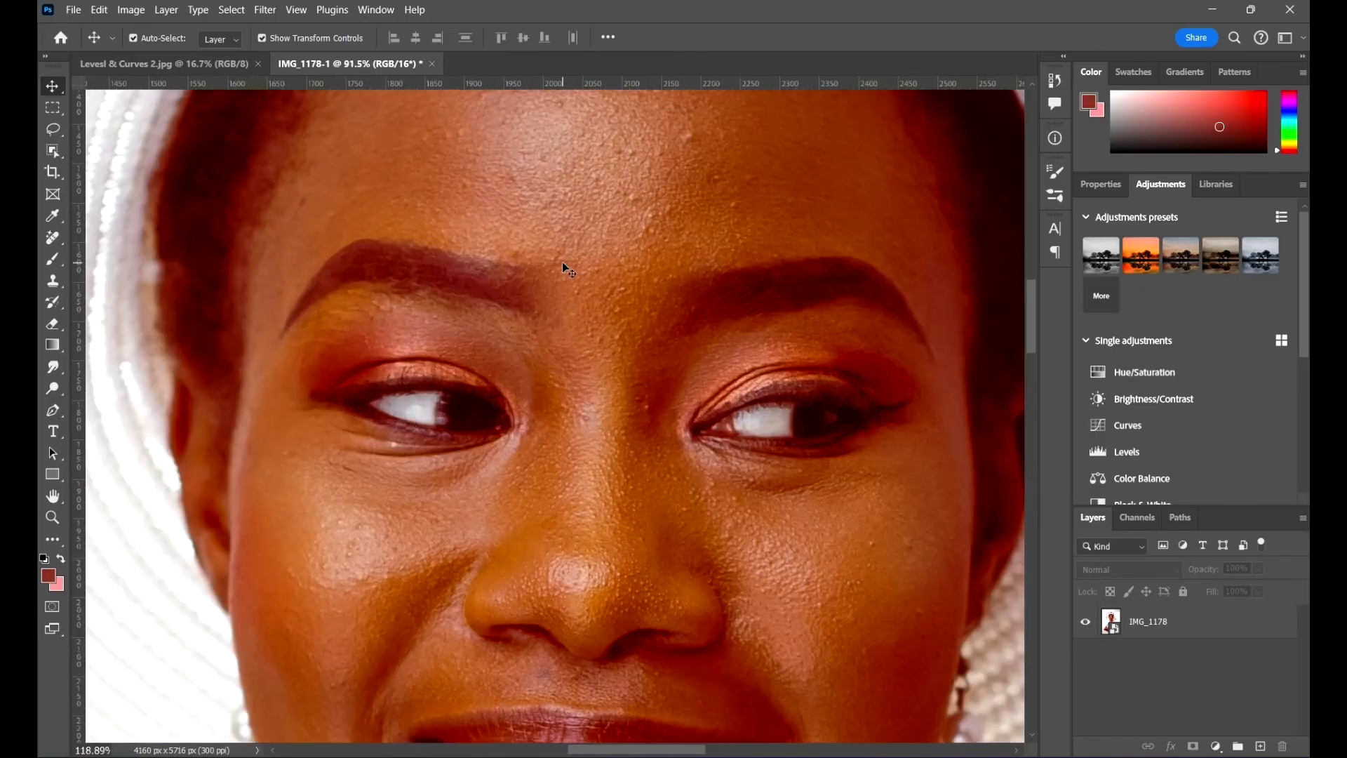
pyautogui.scroll(-8, 566, 267)
pyautogui.scroll(5, 424, 228)
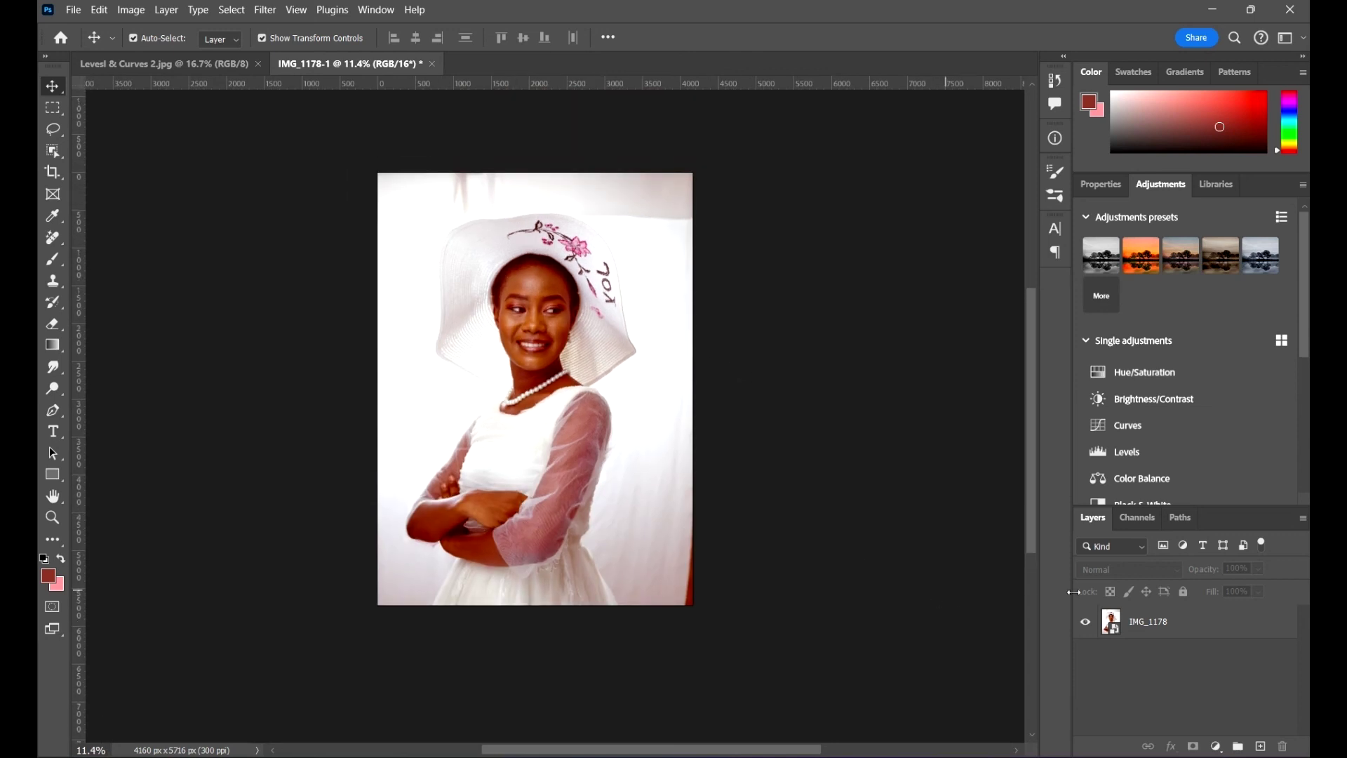
pyautogui.scroll(3, 504, 367)
pyautogui.scroll(3, 503, 367)
pyautogui.scroll(-2, 808, 473)
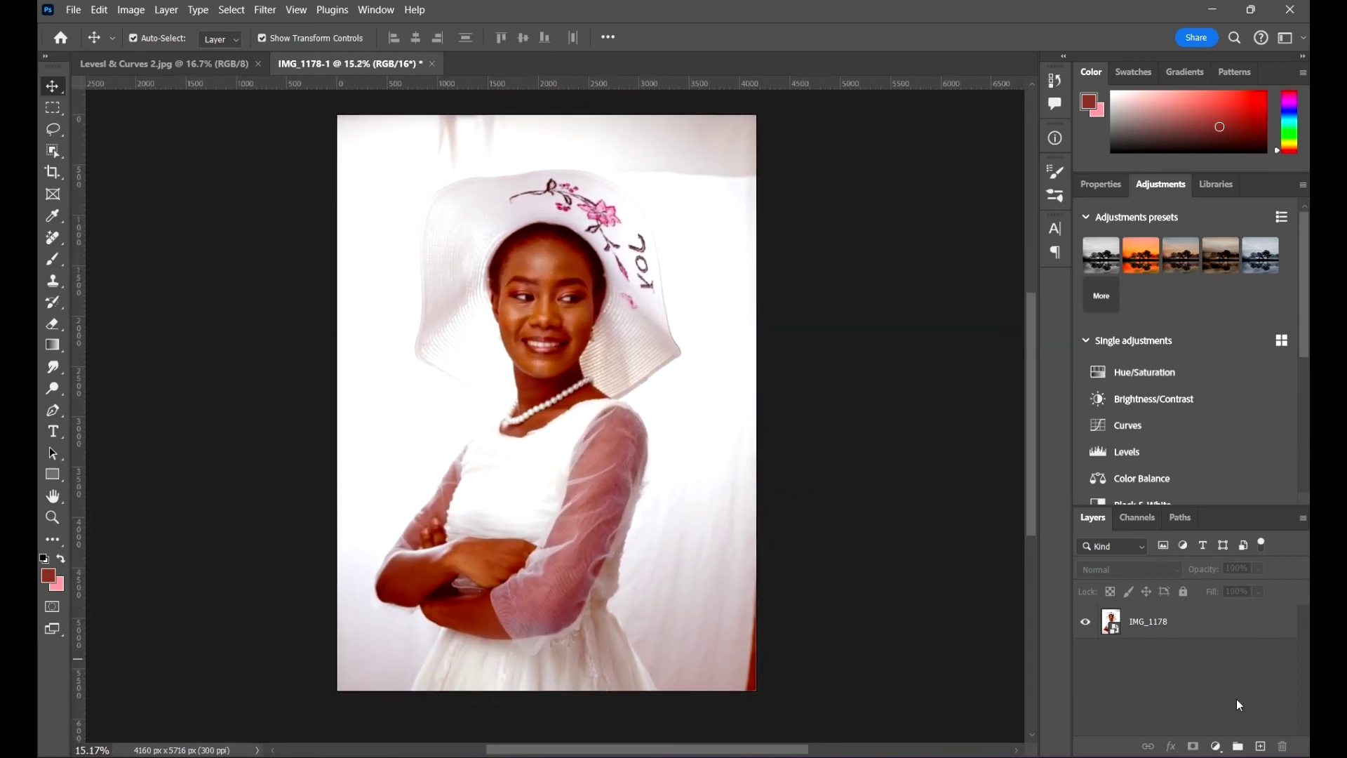
# Reopen the IMG_1178 smart object in Camera Raw and look through its preset groups and saved snapshots
pyautogui.click(1169, 635)
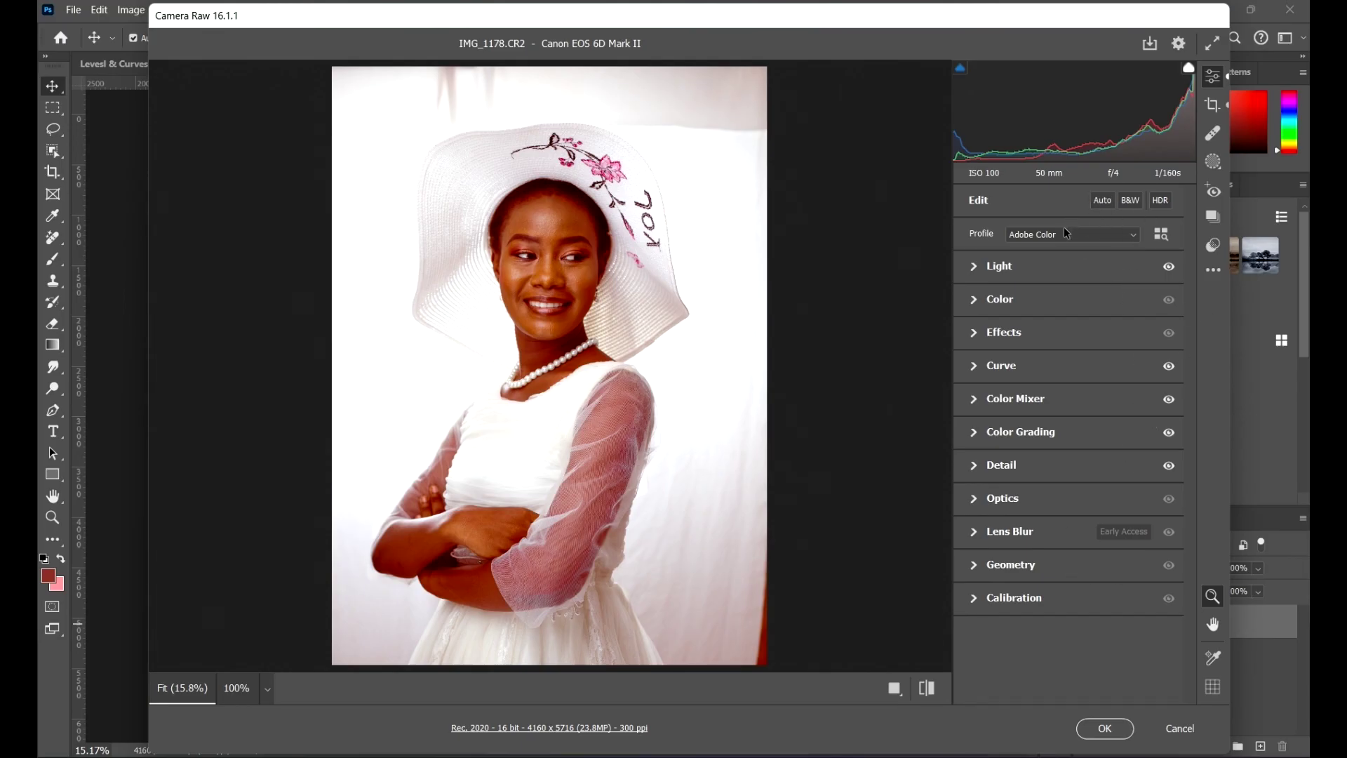
pyautogui.click(1212, 249)
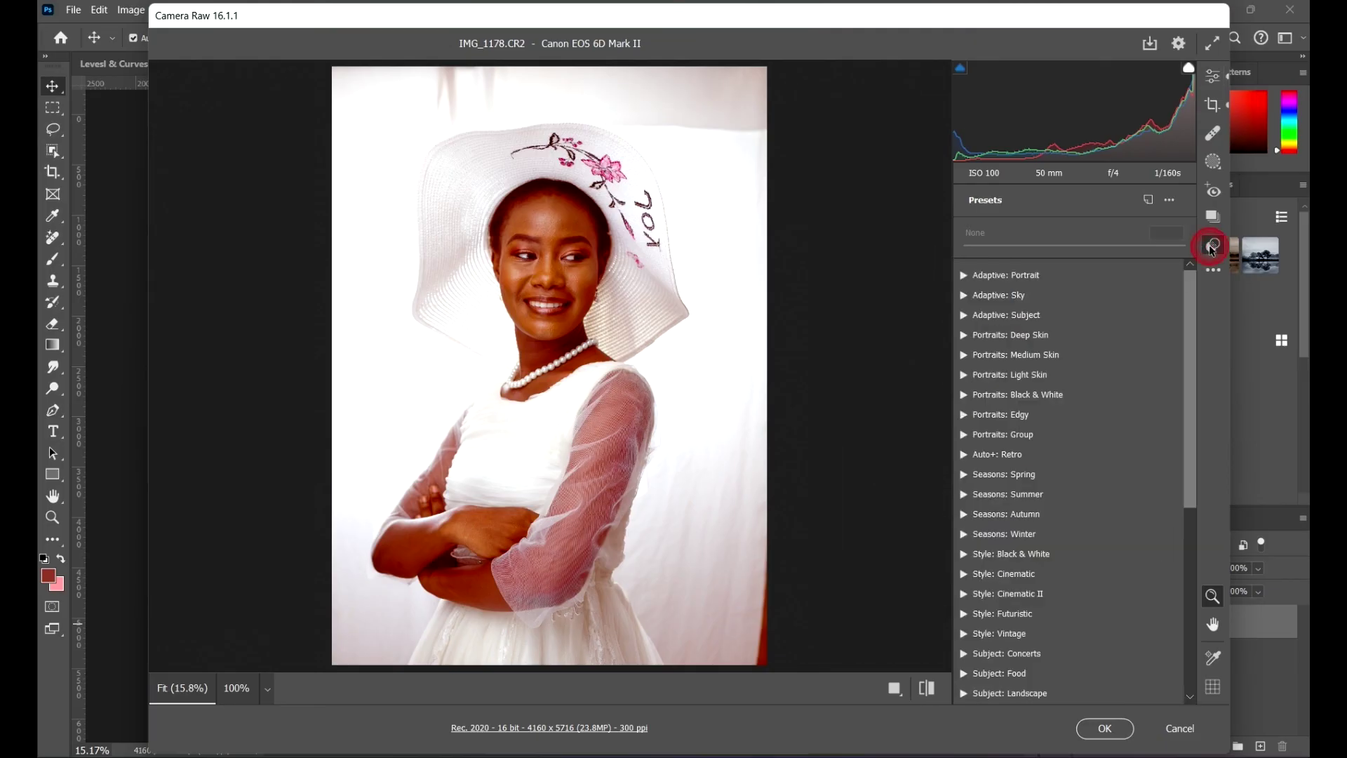
pyautogui.scroll(-5, 1121, 349)
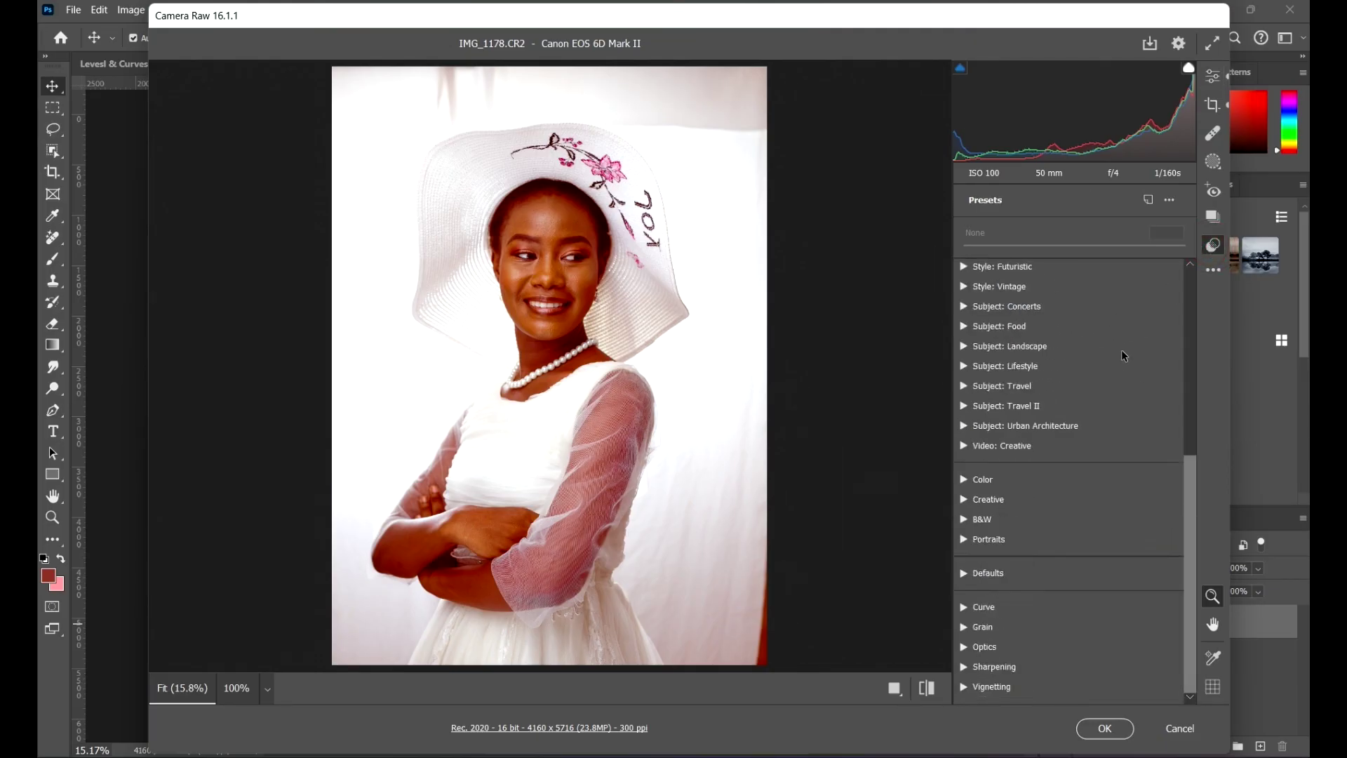
pyautogui.scroll(5, 1121, 348)
pyautogui.click(1217, 216)
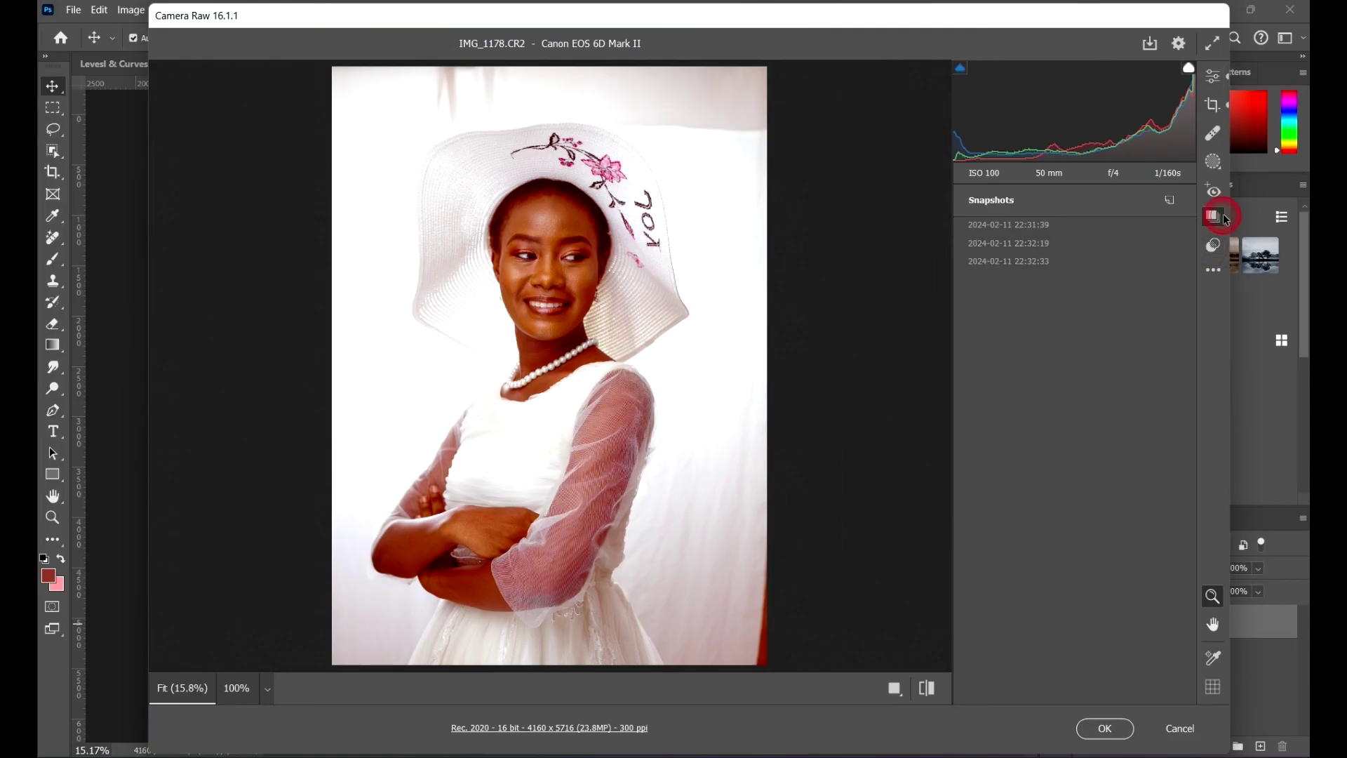
# Try the Red Eye correction on the woman's face around the eyes, with the type set to Red Eye
pyautogui.click(1221, 193)
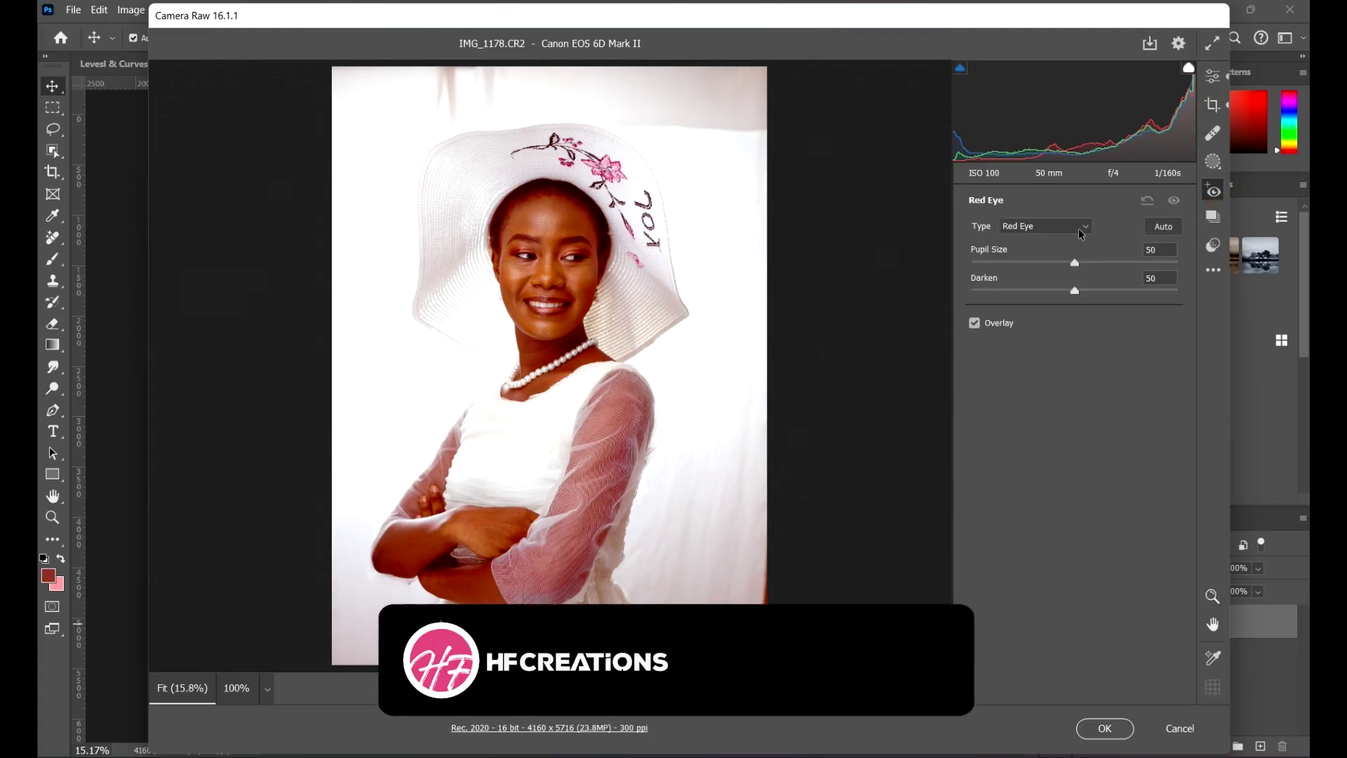
pyautogui.click(1061, 227)
pyautogui.click(1061, 233)
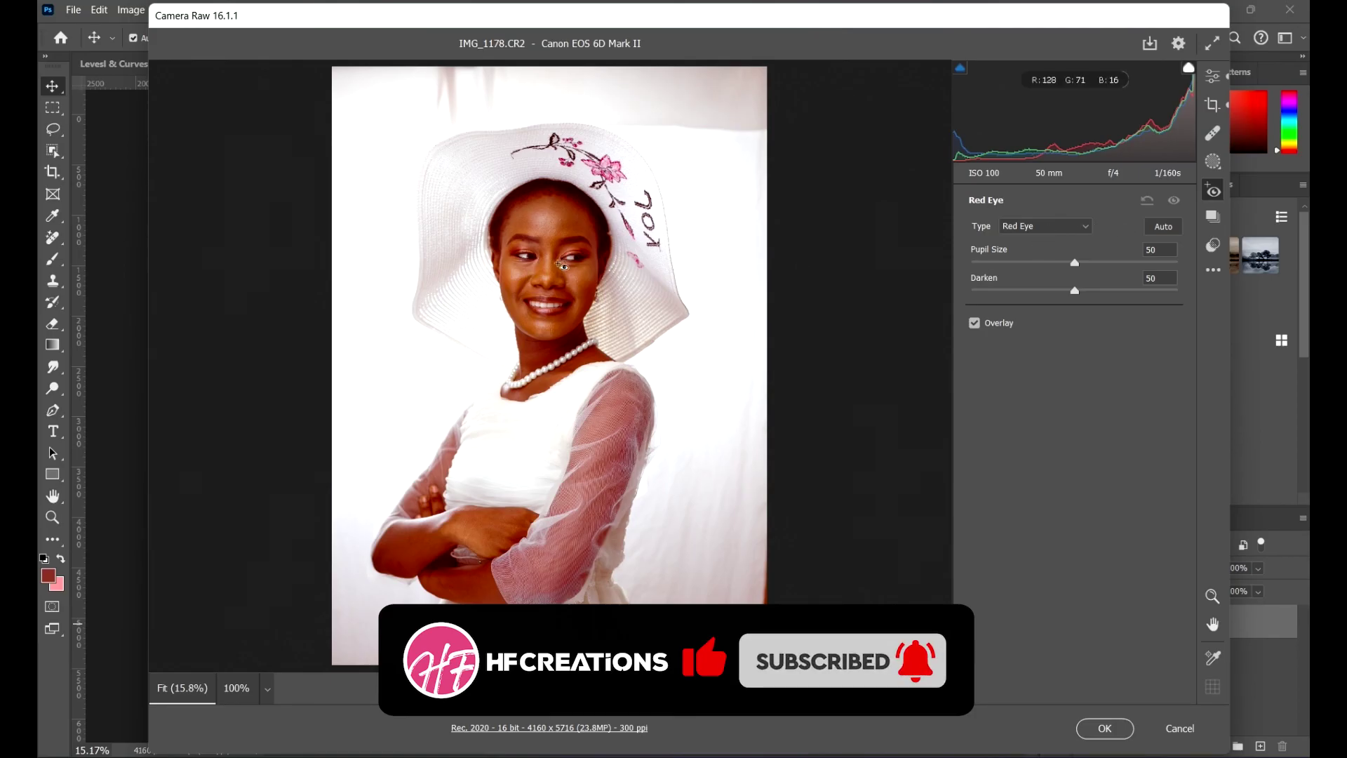
pyautogui.moveTo(549, 224); pyautogui.dragTo(614, 290)
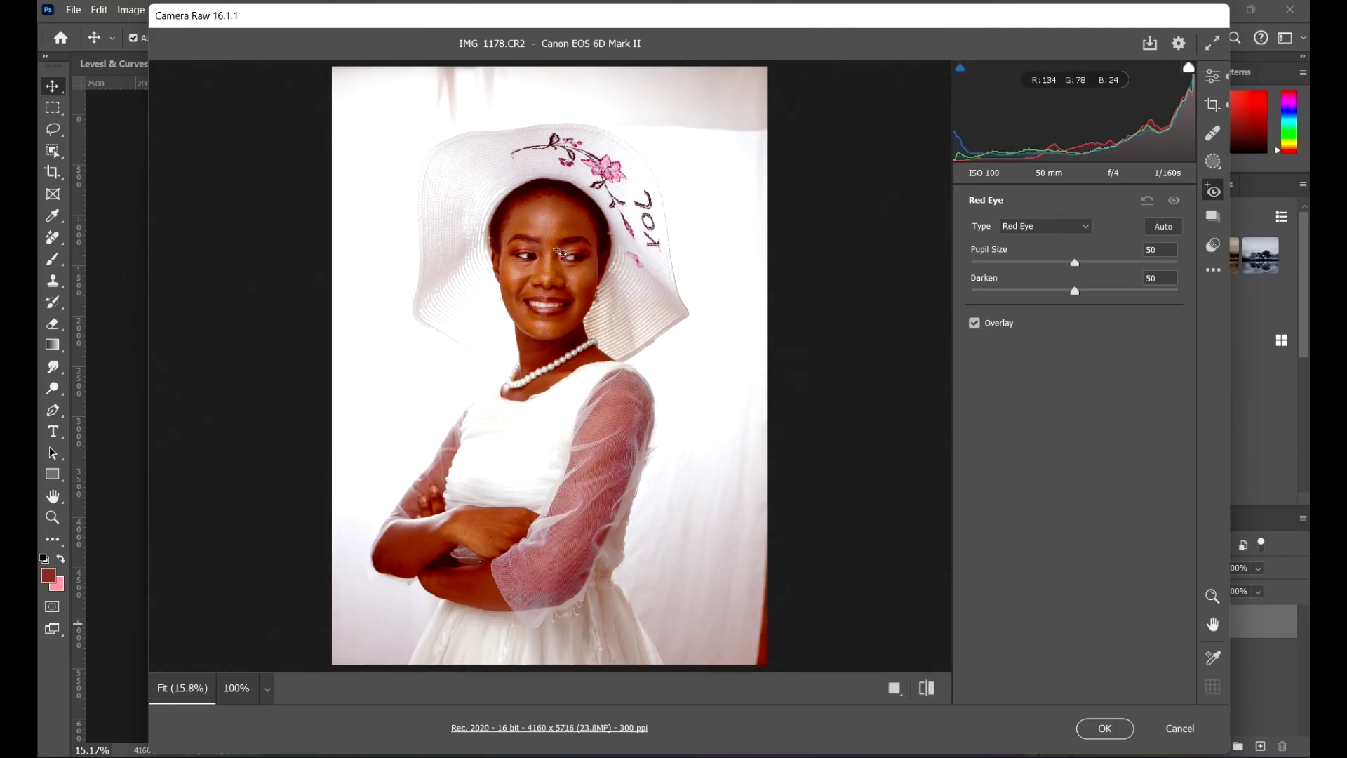
# Examine the eyes in close-up and the portrait as a whole alongside the Red Eye correction's Pupil Size and Darken settings
pyautogui.scroll(5, 562, 249)
pyautogui.scroll(5, 676, 165)
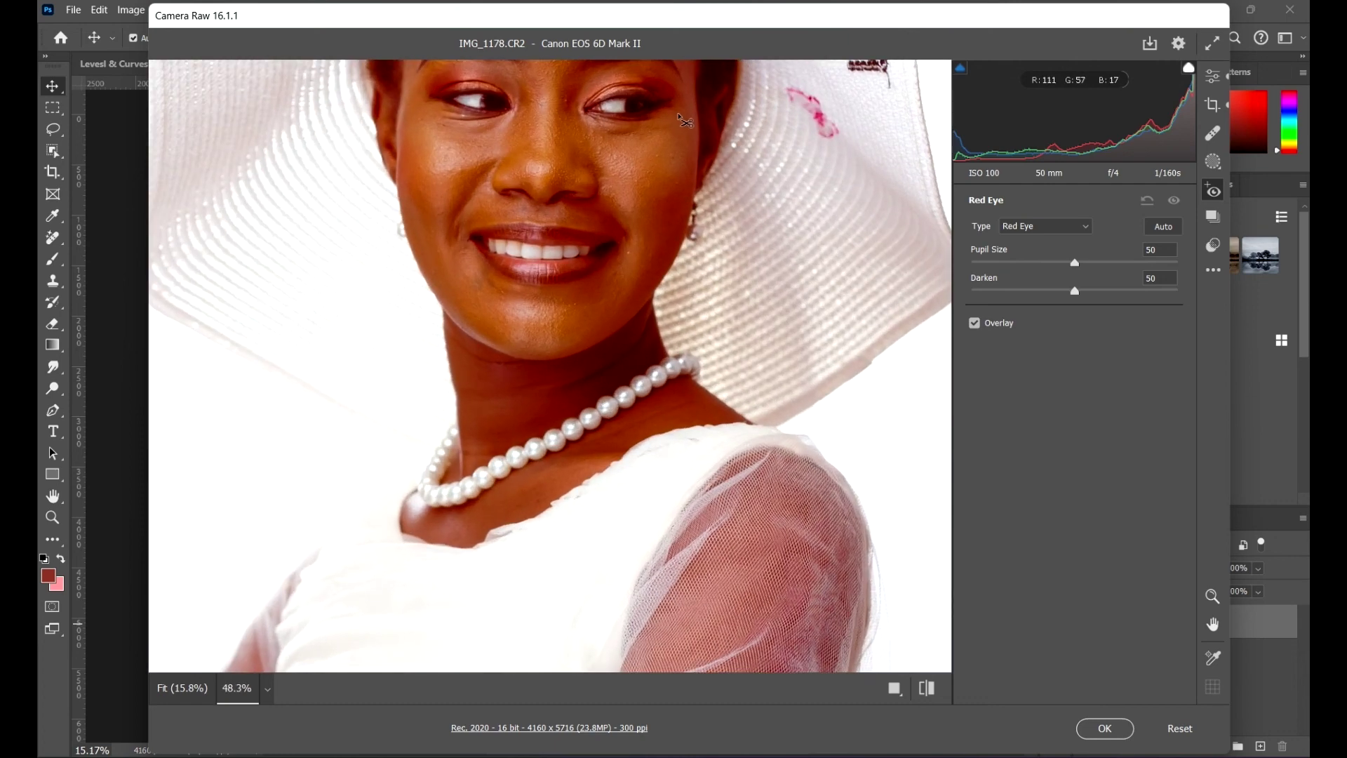
pyautogui.scroll(4, 543, 211)
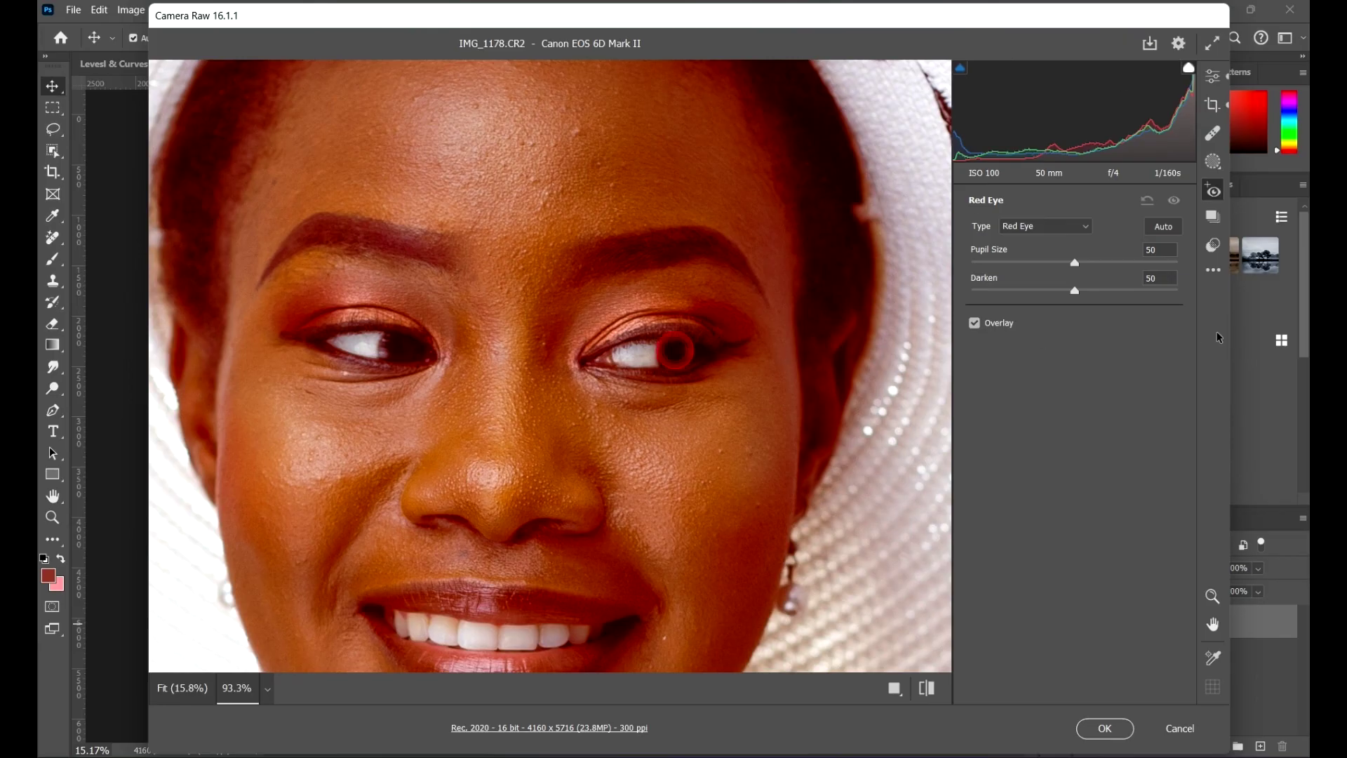
pyautogui.scroll(-2, 606, 332)
pyautogui.scroll(-3, 444, 269)
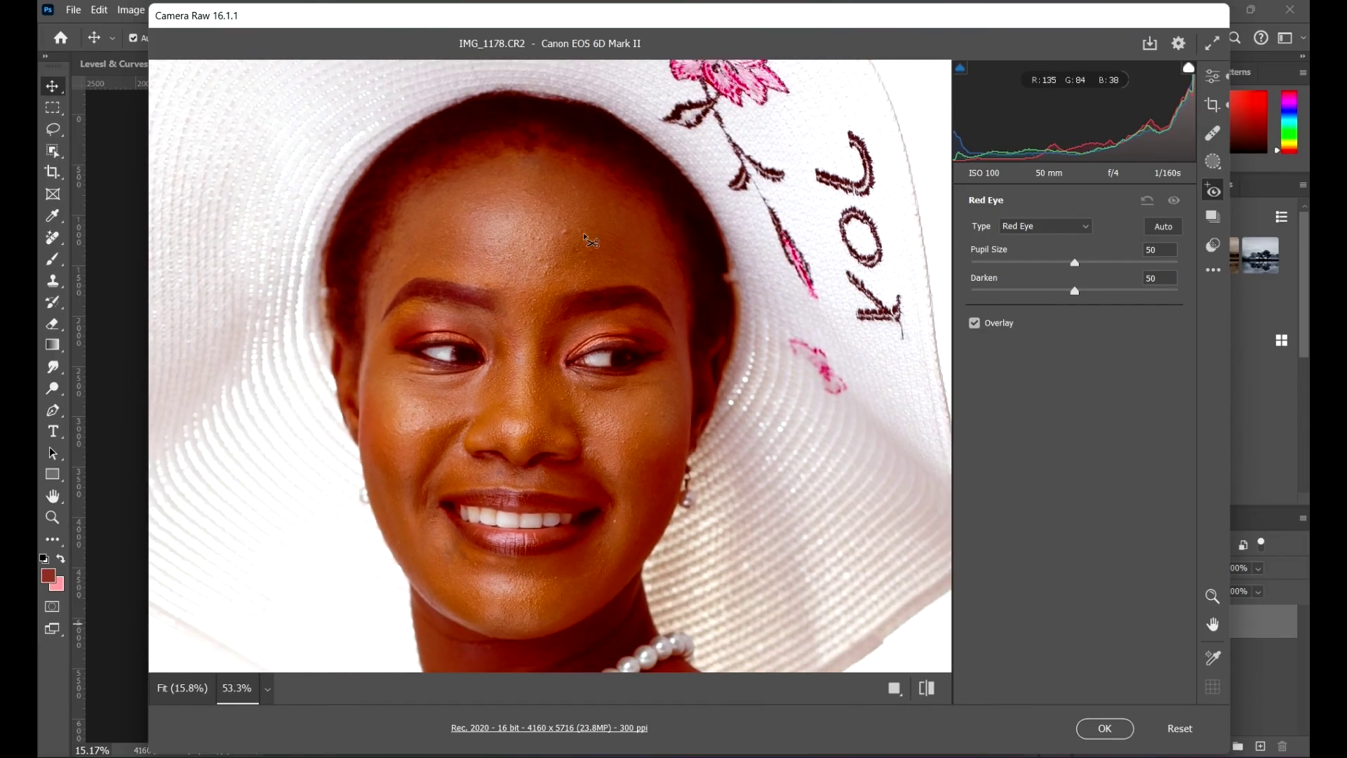
pyautogui.scroll(3, 543, 283)
pyautogui.scroll(-4, 544, 282)
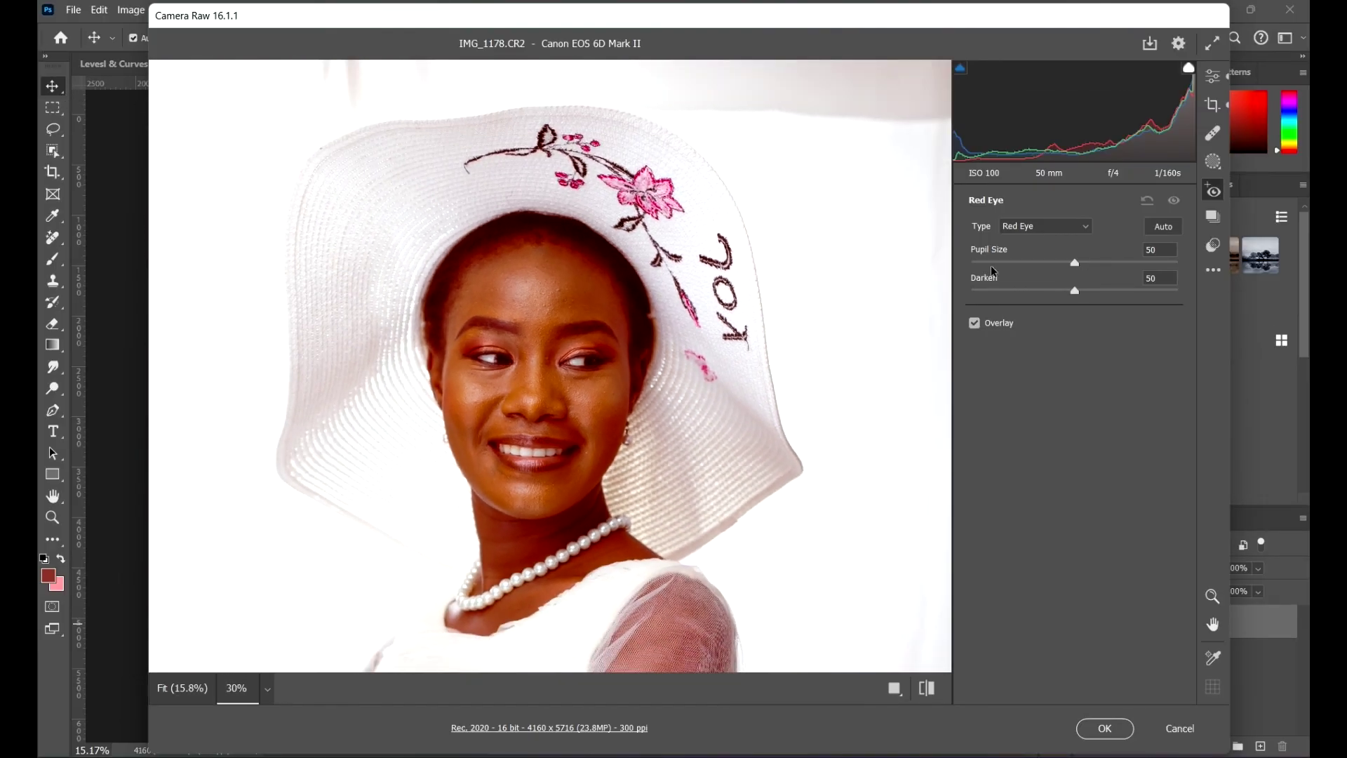
pyautogui.scroll(-4, 544, 281)
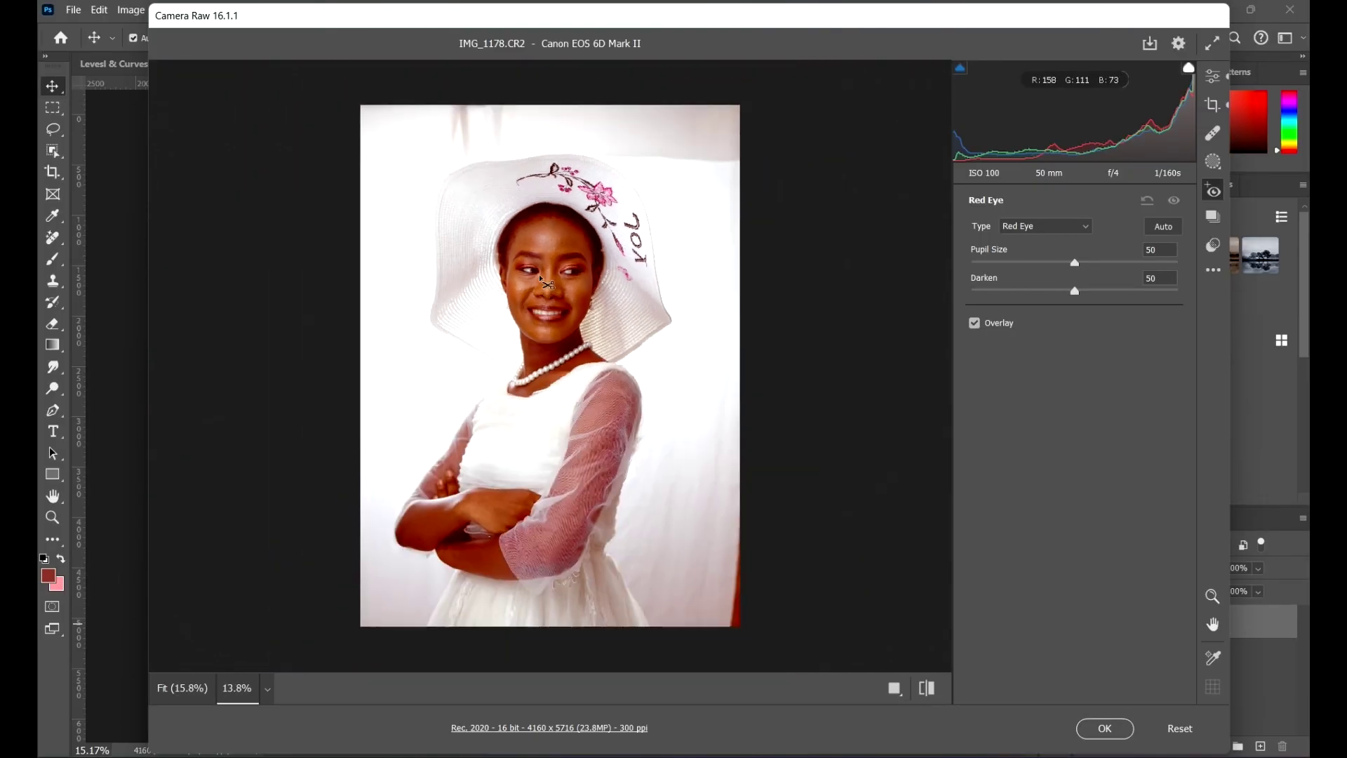
pyautogui.scroll(1, 696, 310)
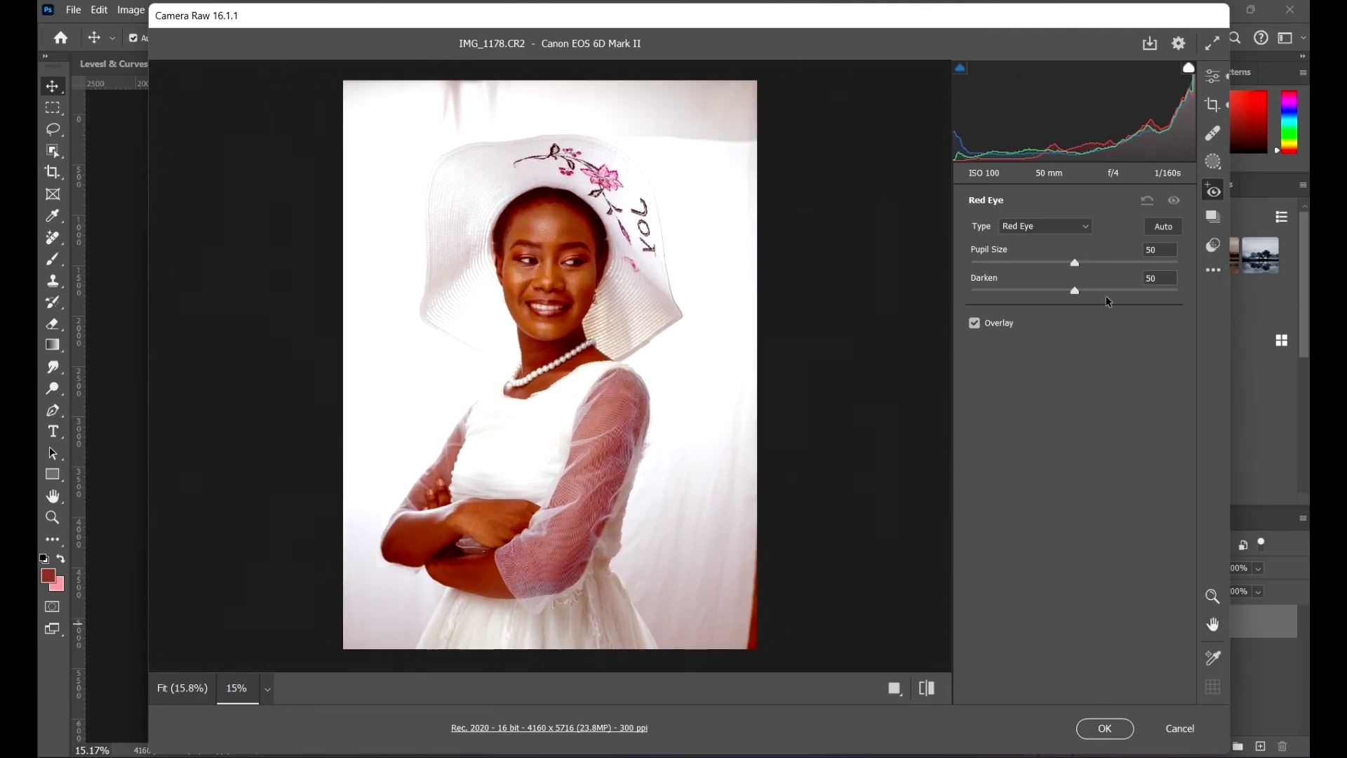
pyautogui.click(1100, 266)
# Return to the Edit settings, accept the Camera Raw session back into Photoshop and deselect the portrait layer
pyautogui.click(1213, 76)
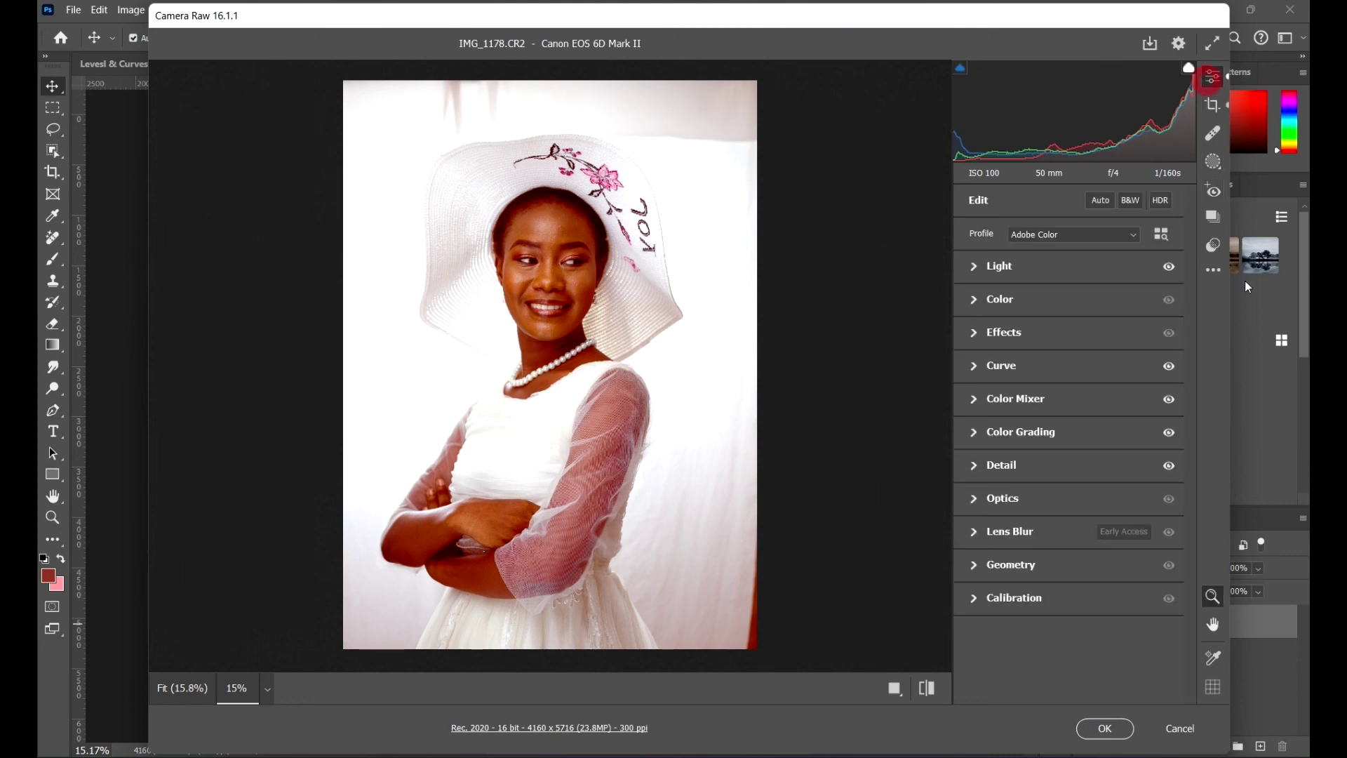
pyautogui.click(1105, 729)
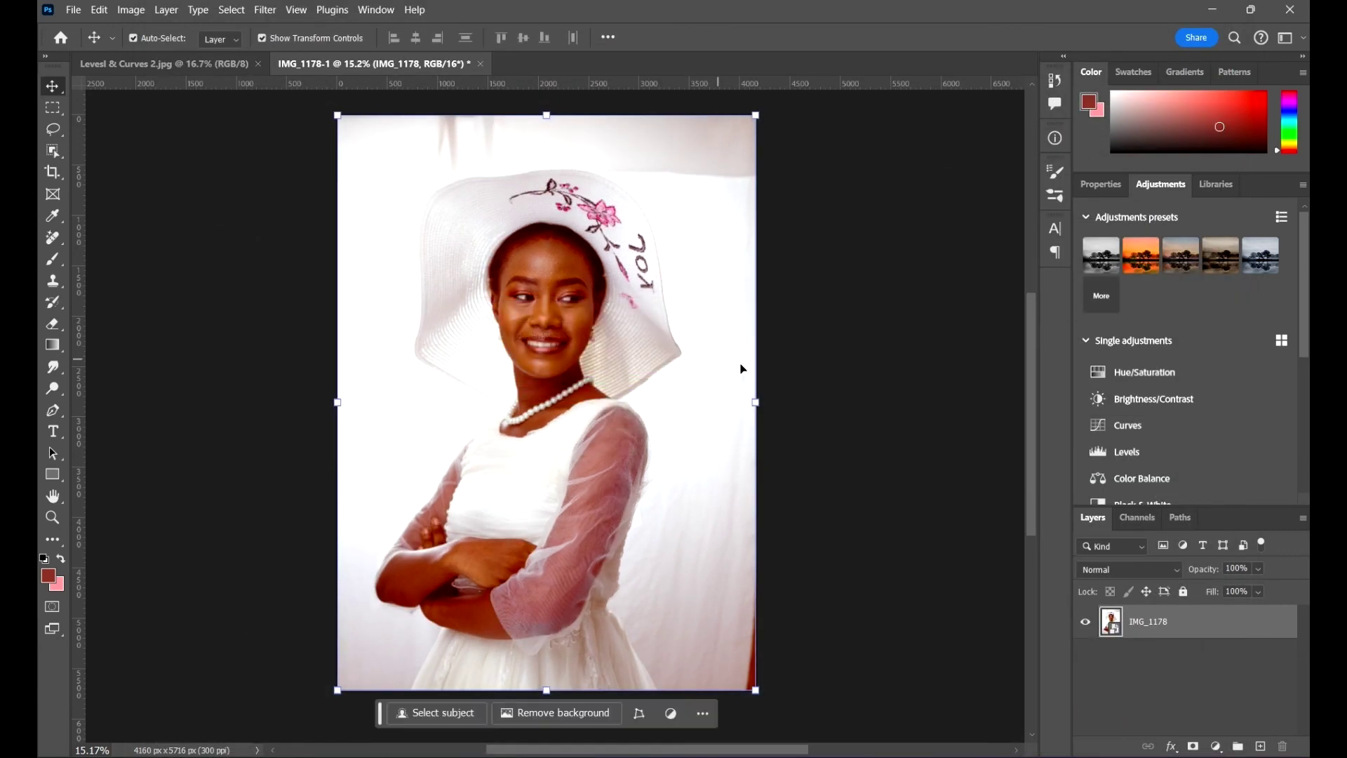
pyautogui.click(865, 342)
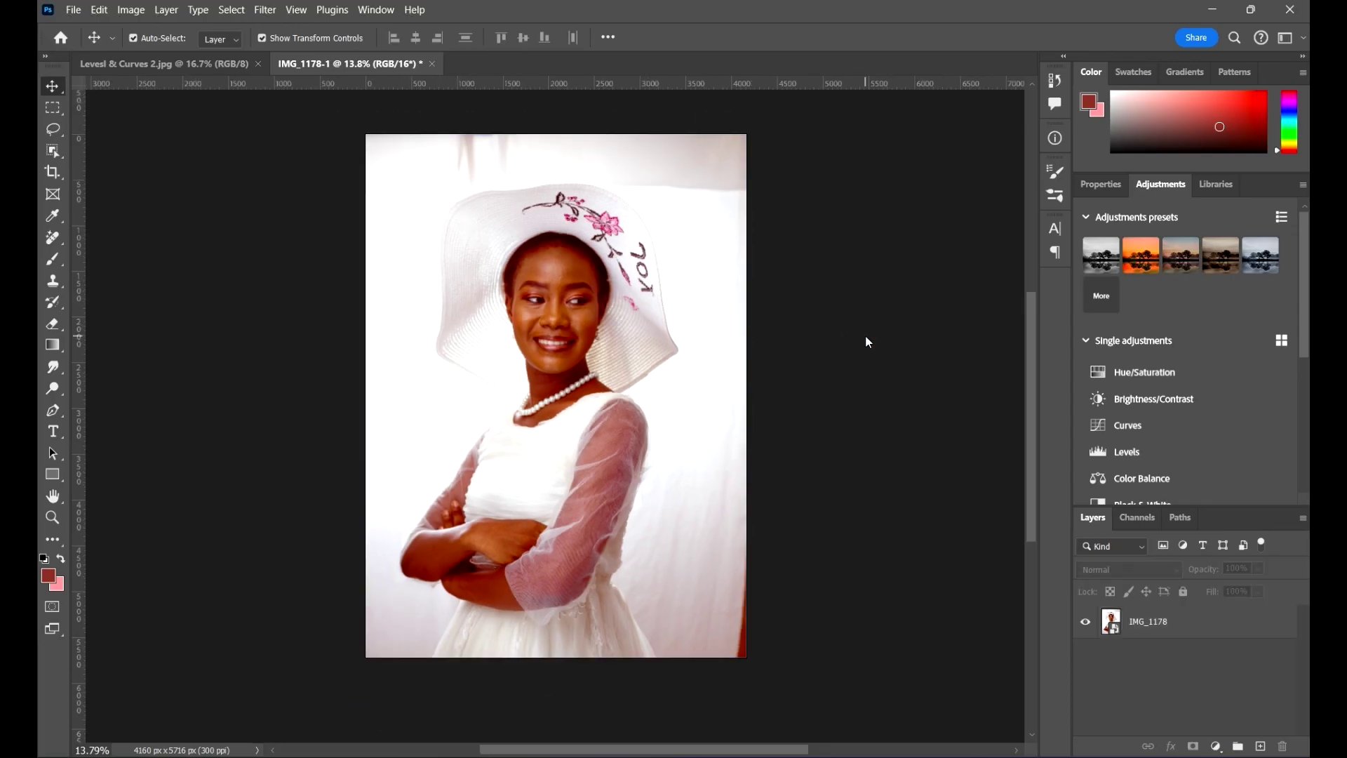